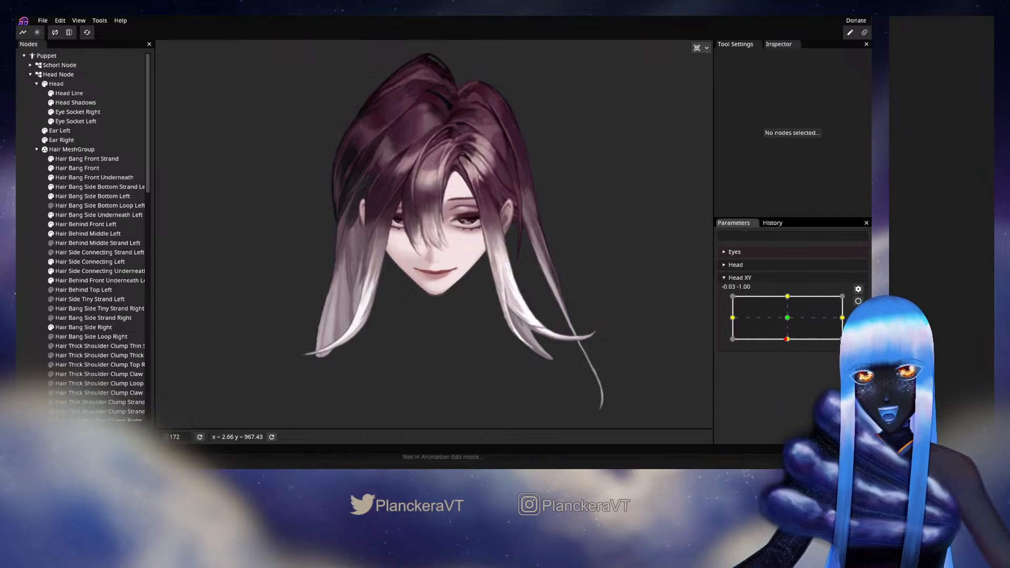
At the Head XY key point 0.00, -1.00, reshape the lower part of Hair Behind Middle Left toward the face with the 54 Circle Brush.
mouse_move(786, 340)
mouse_down()
mouse_move(789, 323)
mouse_move(788, 340)
mouse_up()
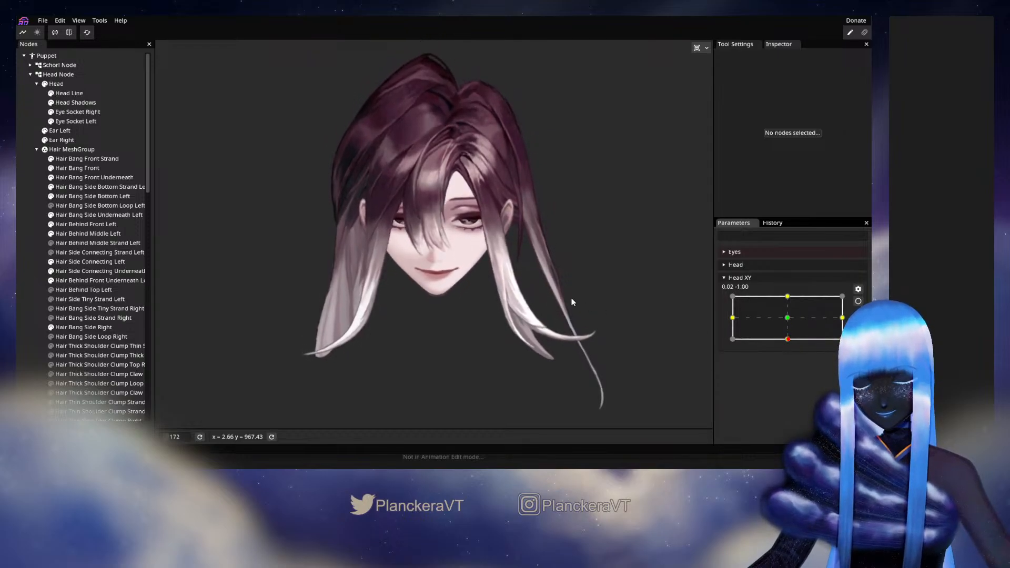
scroll(538, 292, up, 2)
scroll(538, 290, up, 5)
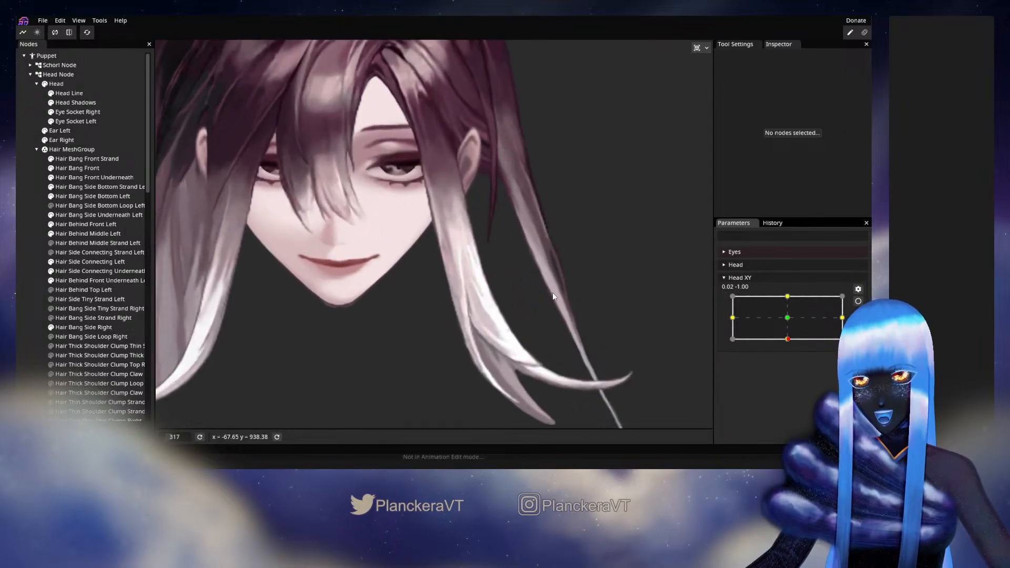
mouse_move(791, 344)
mouse_down()
mouse_move(789, 324)
mouse_move(789, 342)
mouse_up()
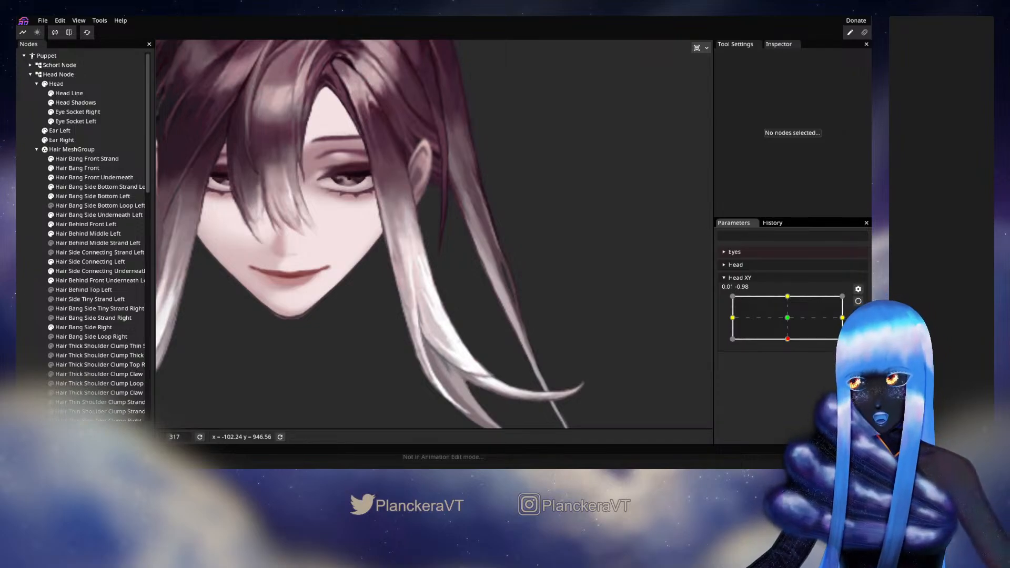
click(857, 301)
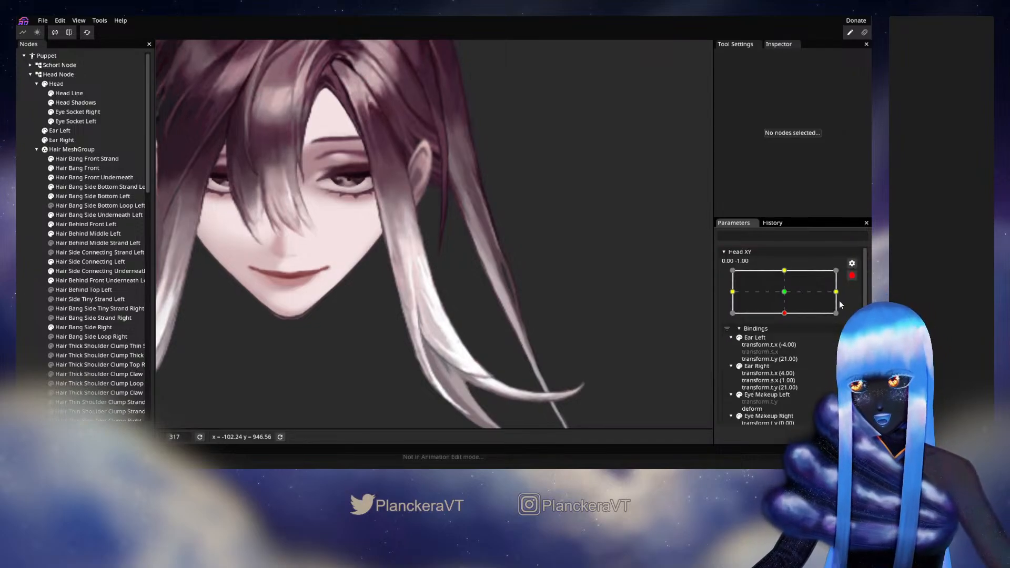
click(103, 235)
click(166, 83)
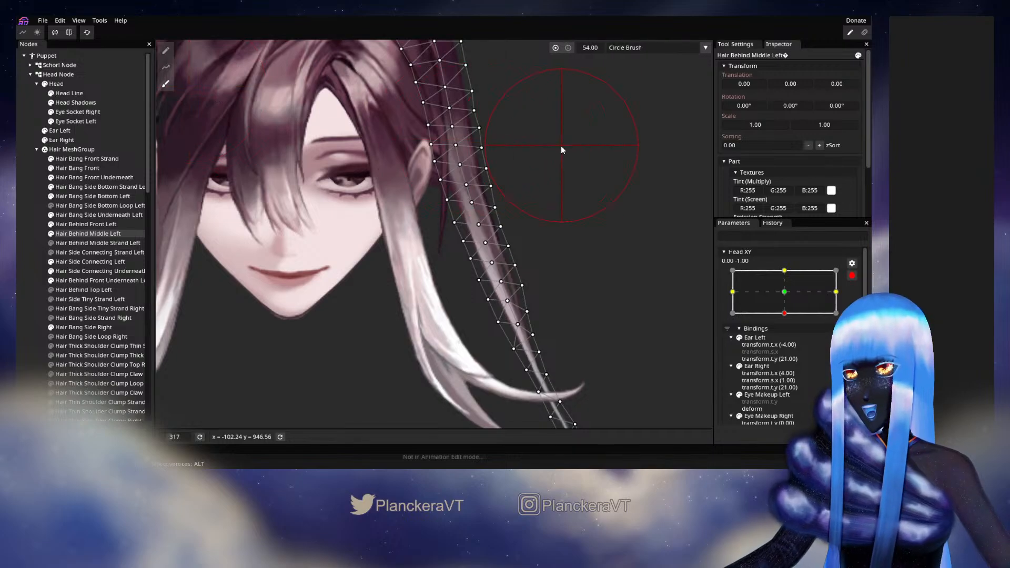
drag(456, 304, 418, 293)
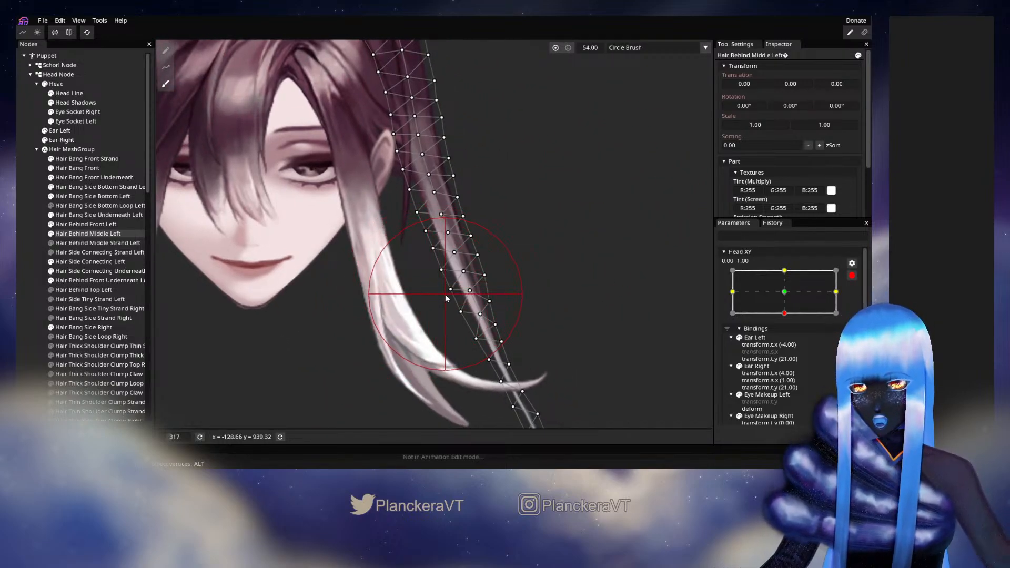
drag(445, 297, 440, 298)
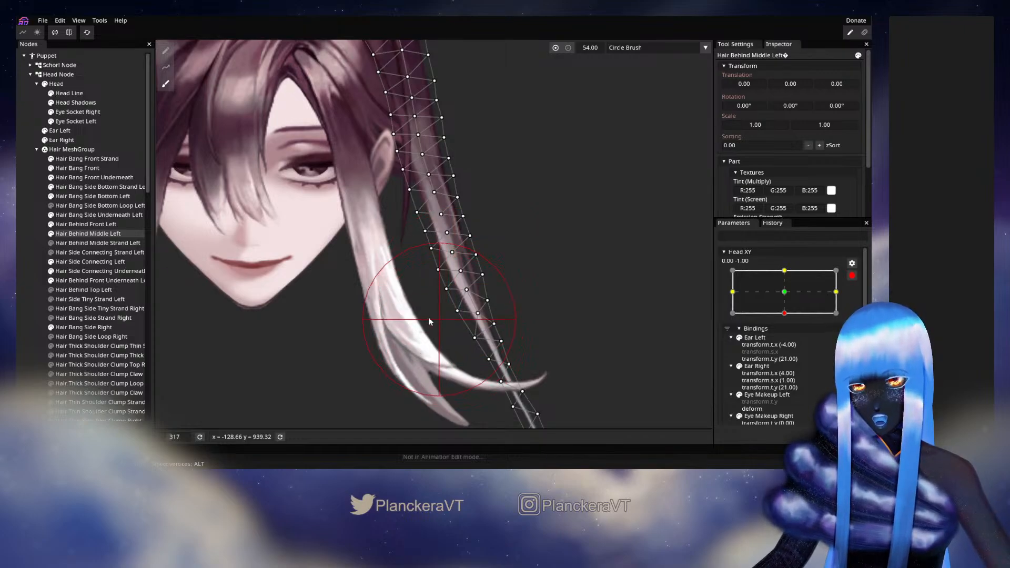
click(23, 298)
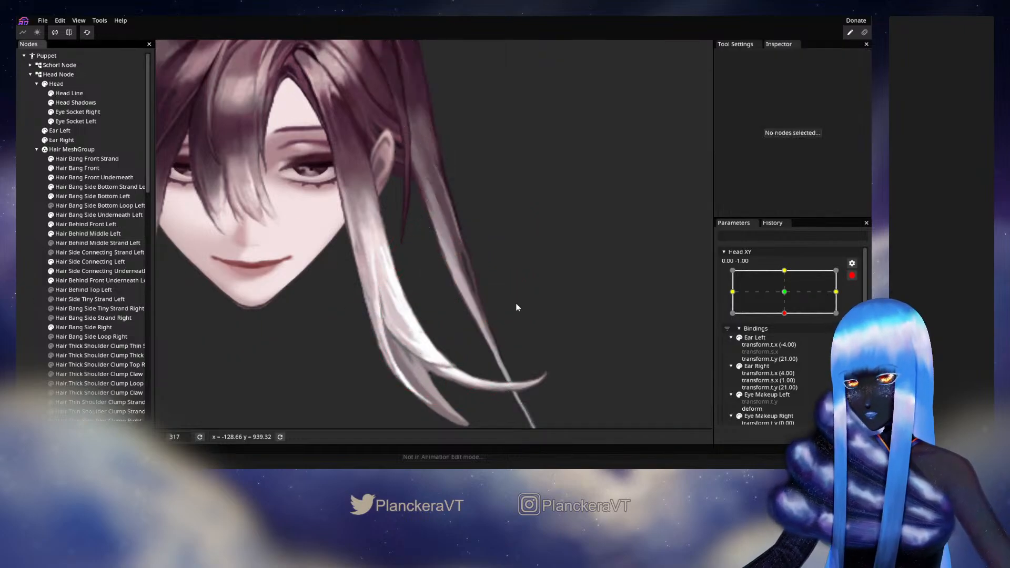
Stop editing the key point and sweep Head XY vertically between neutral and fully down to check the hair's motion.
click(853, 275)
mouse_move(788, 340)
mouse_down()
mouse_move(788, 320)
mouse_move(788, 342)
mouse_up()
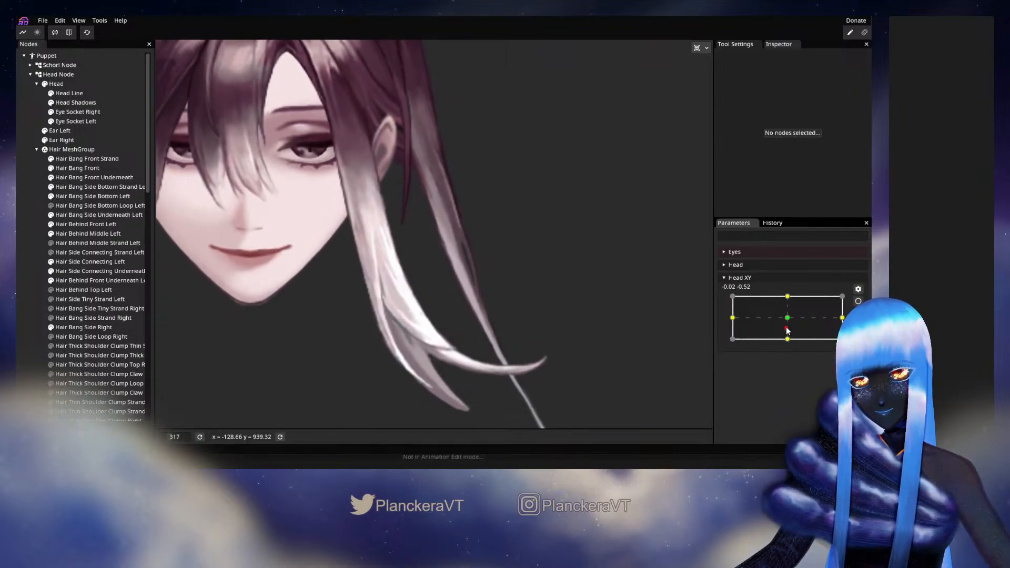
drag(788, 342, 787, 323)
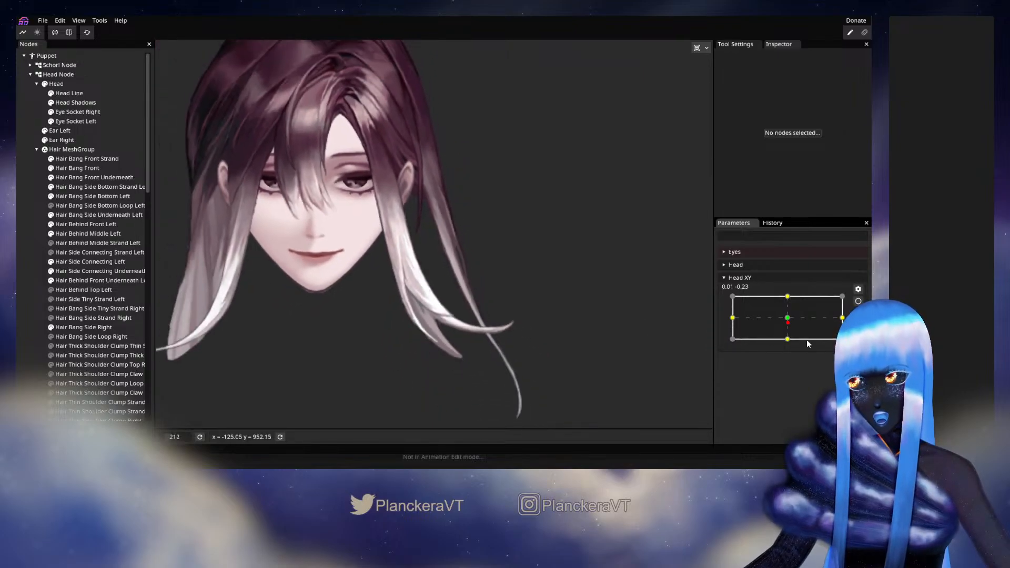
drag(788, 323, 789, 343)
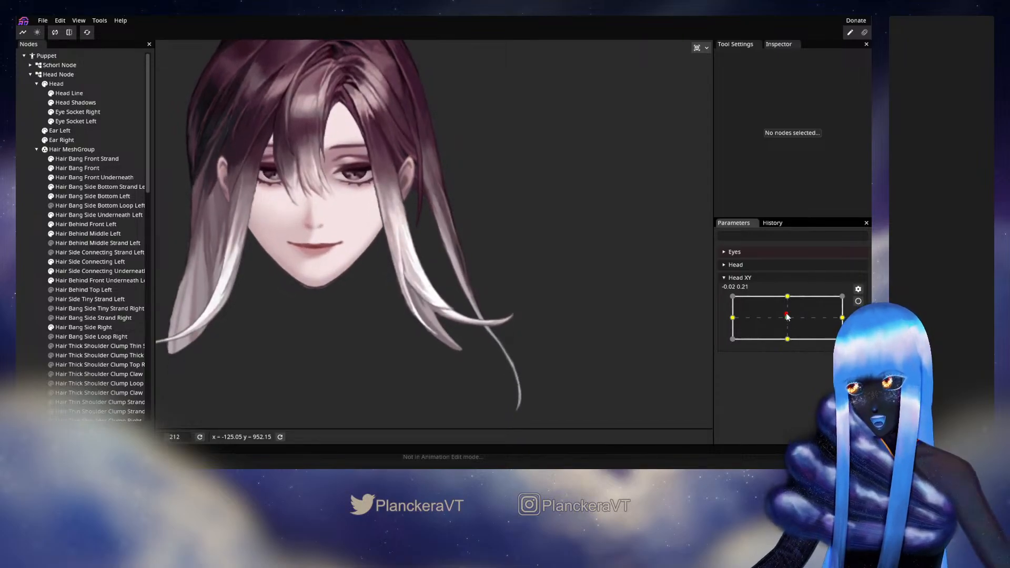
drag(788, 318, 788, 341)
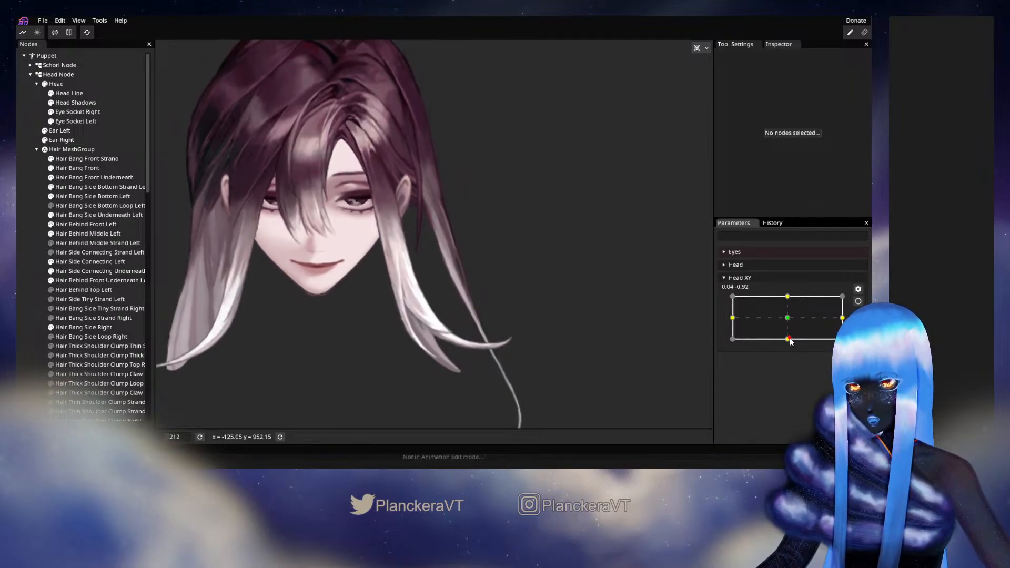
mouse_move(792, 340)
mouse_down()
mouse_move(789, 319)
mouse_move(789, 348)
mouse_up()
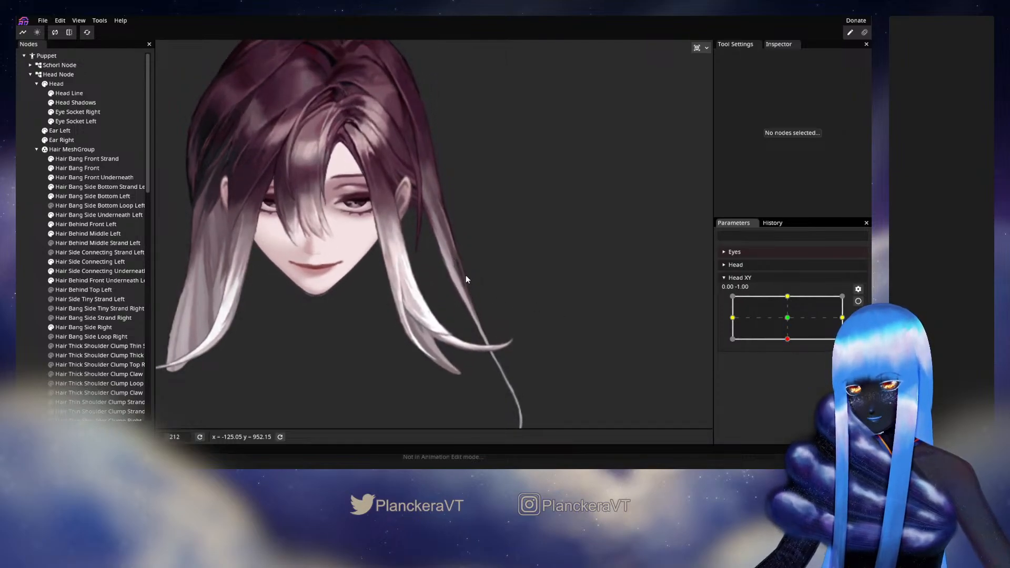
At Head XY 0.00, -1.00, adjust individual vertices along the face-side edge of Hair Behind Middle Left to smooth its lower curve.
click(859, 303)
scroll(457, 308, up, 5)
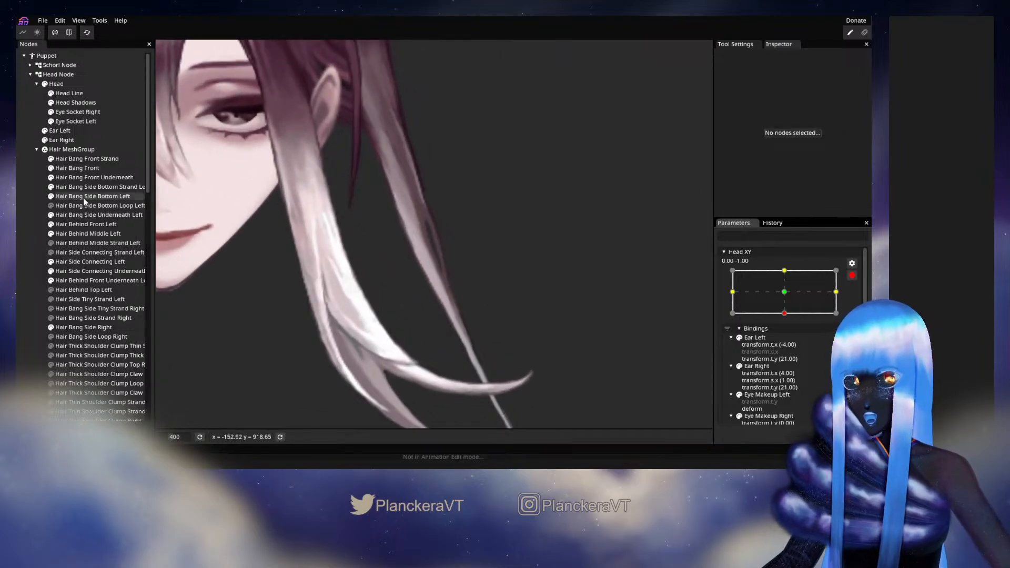
click(79, 236)
scroll(380, 272, up, 2)
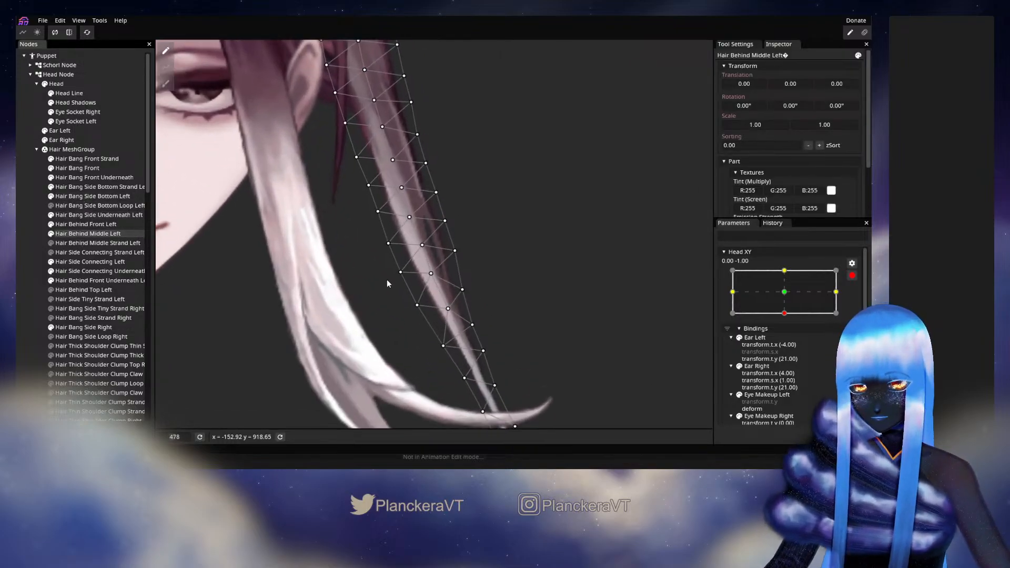
click(383, 257)
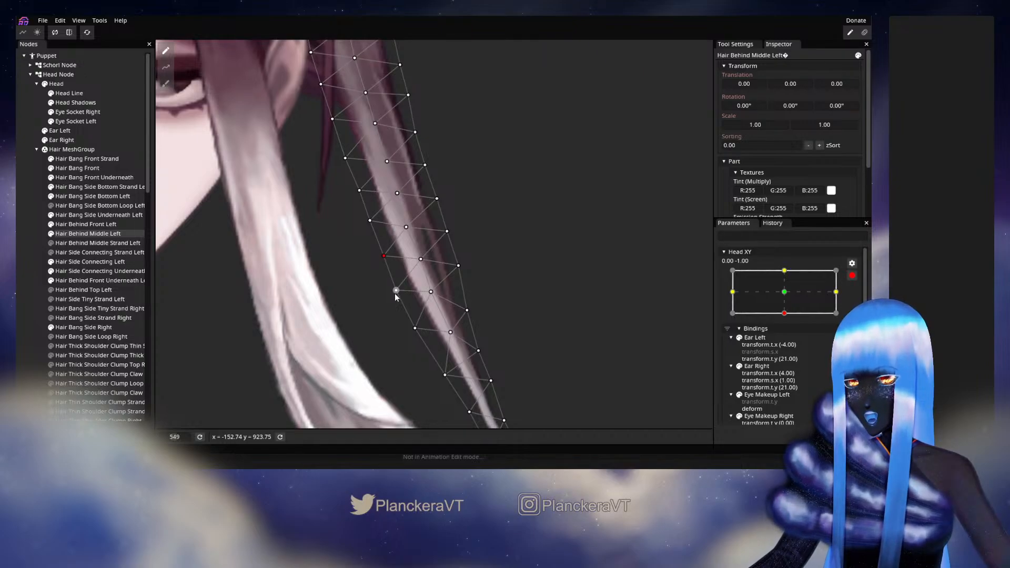
drag(396, 293, 402, 293)
click(415, 328)
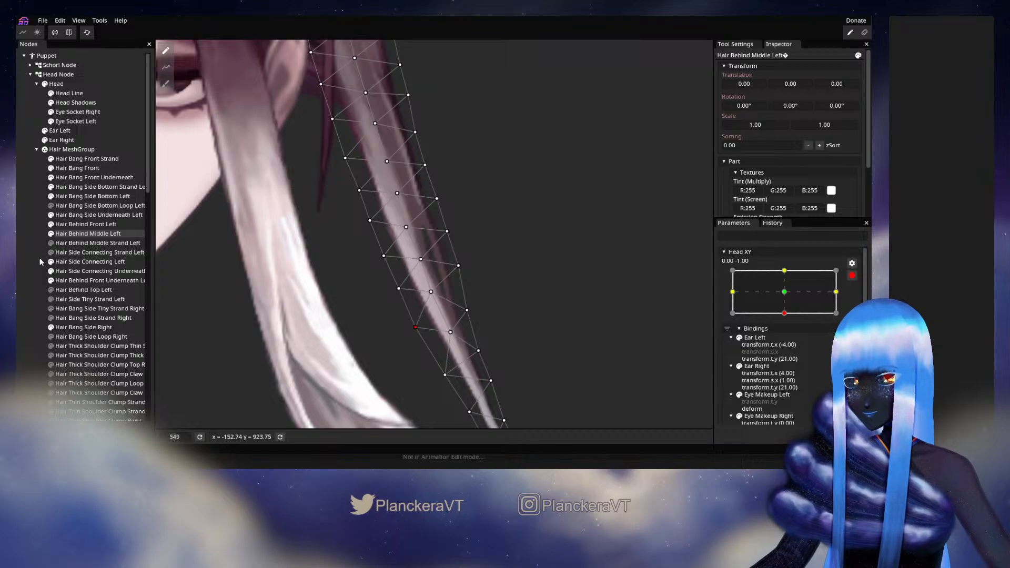
click(520, 279)
scroll(520, 278, down, 4)
scroll(515, 288, down, 1)
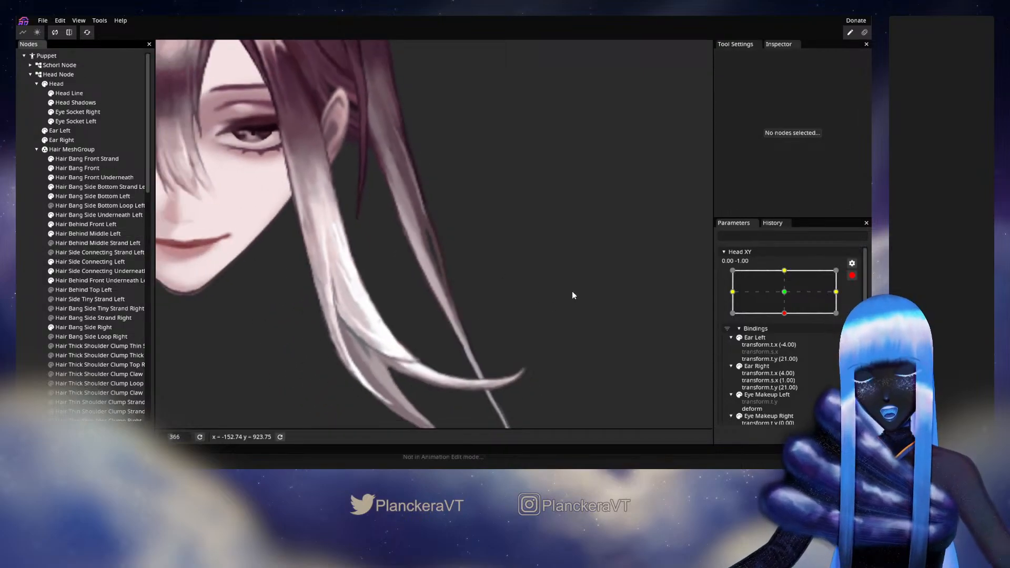
Leave key point editing and move Head XY between neutral and fully down to examine the strand's edge up close.
click(852, 275)
drag(788, 340, 790, 323)
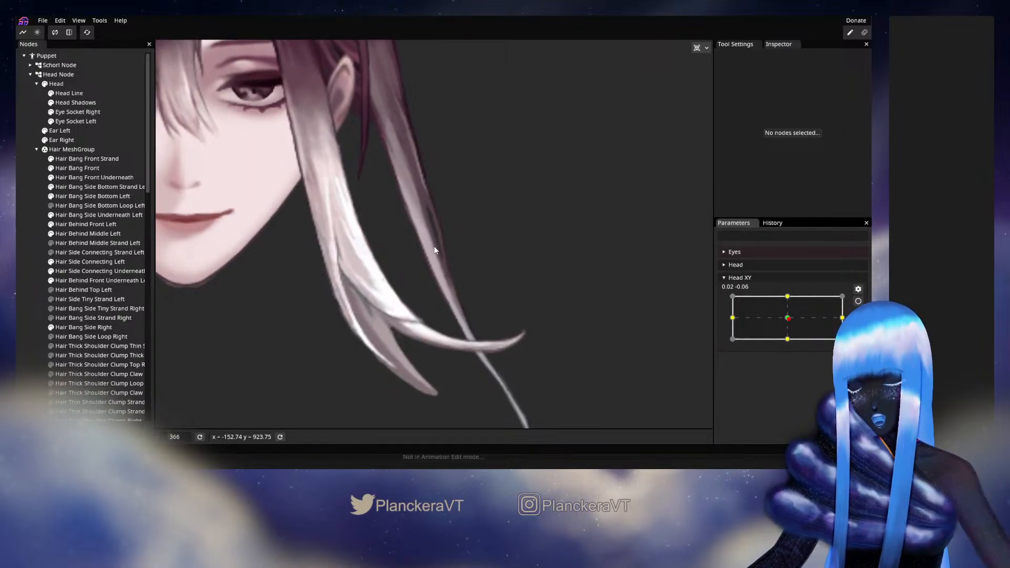
drag(795, 323, 788, 340)
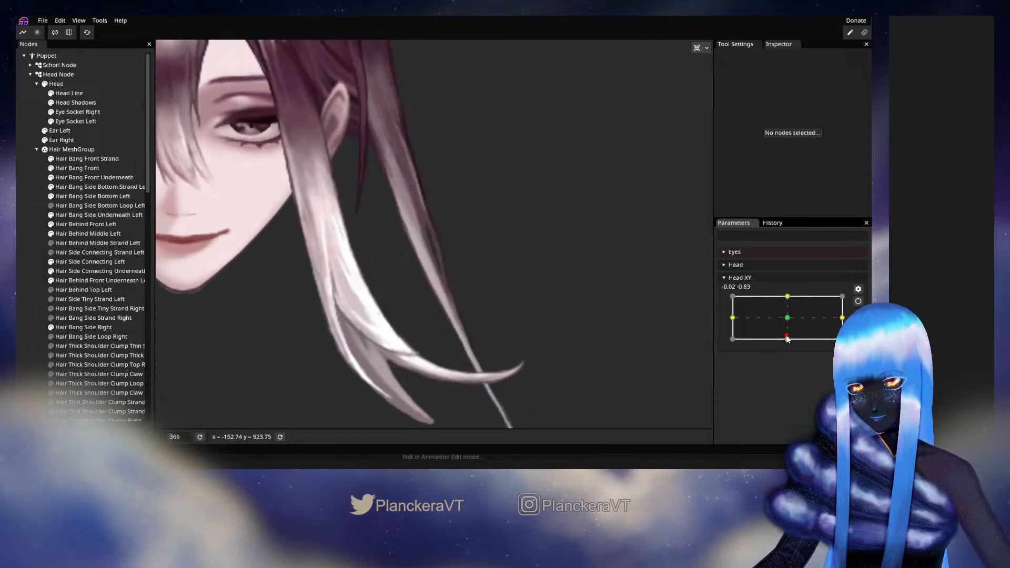
scroll(431, 275, up, 4)
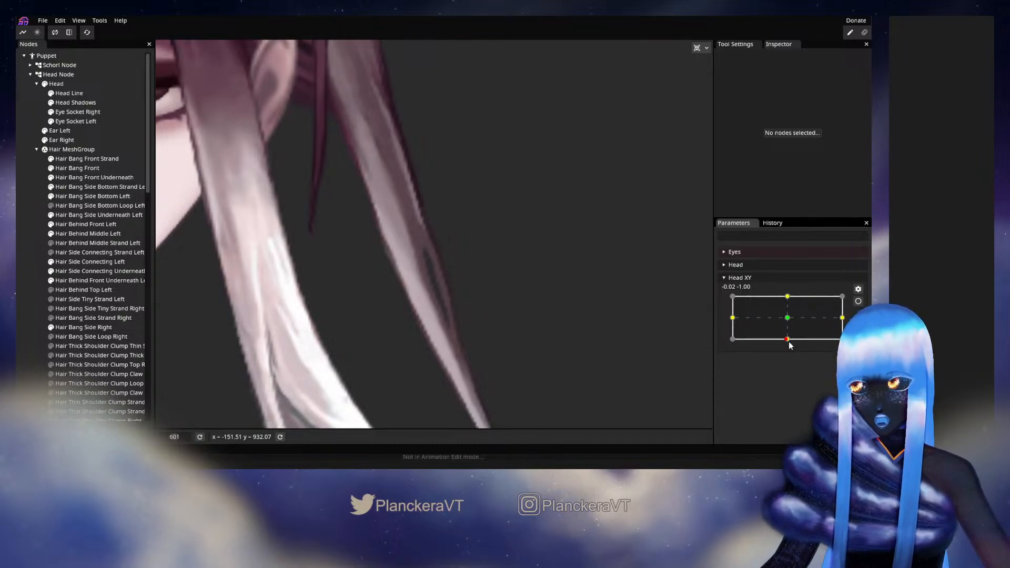
mouse_move(788, 340)
mouse_down()
mouse_move(788, 320)
mouse_move(785, 346)
mouse_up()
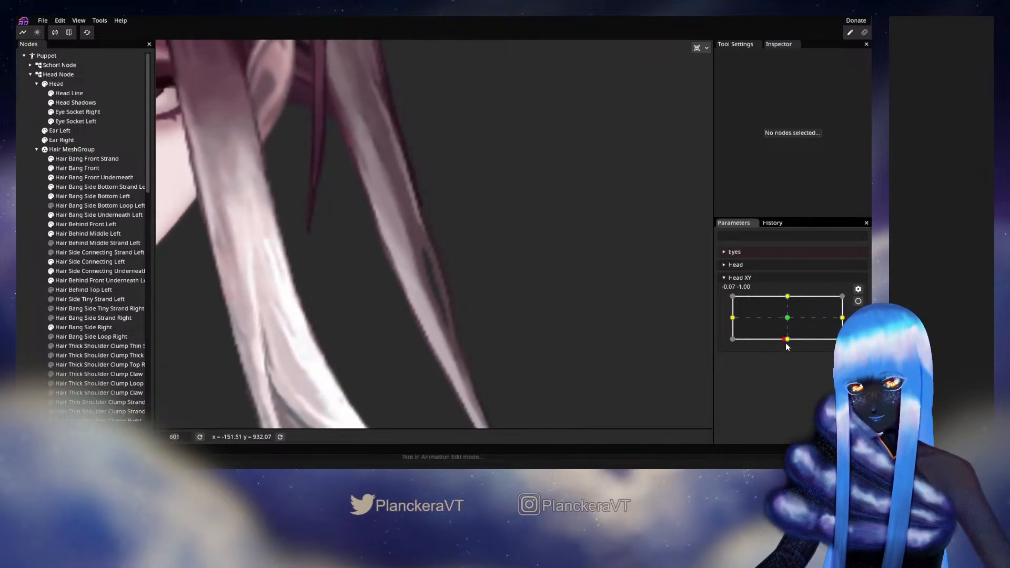
Nudge the mid-length outer-edge and center vertices of Hair Behind Middle Left at Head XY 0.00, -1.00, and test the downward motion.
click(858, 302)
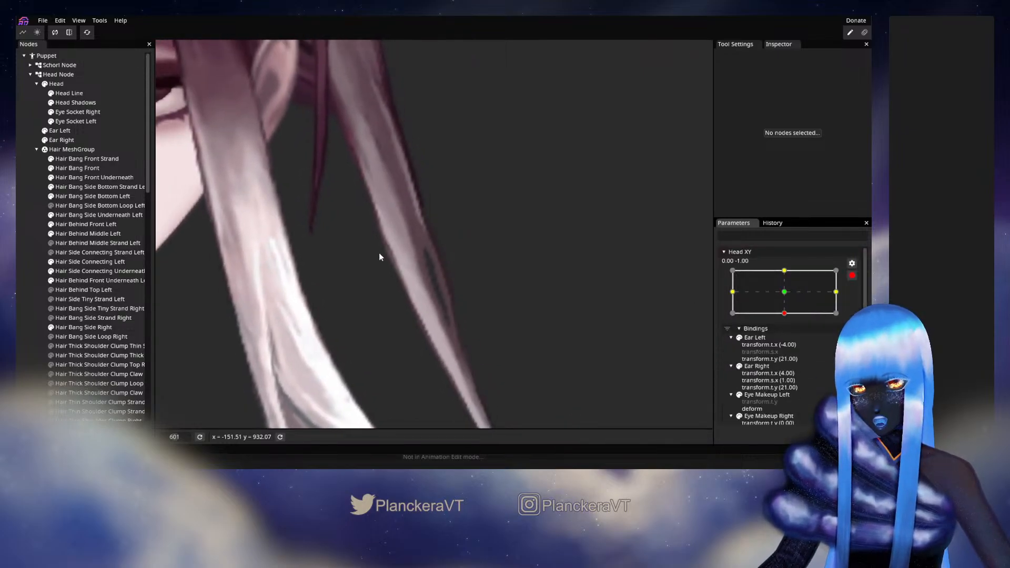
click(91, 235)
click(451, 252)
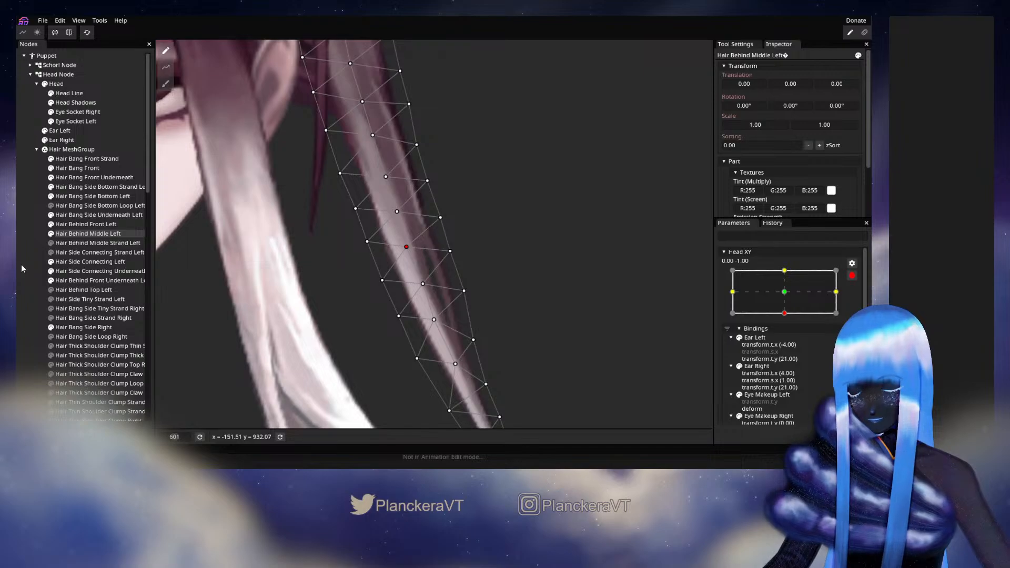
click(359, 308)
click(855, 275)
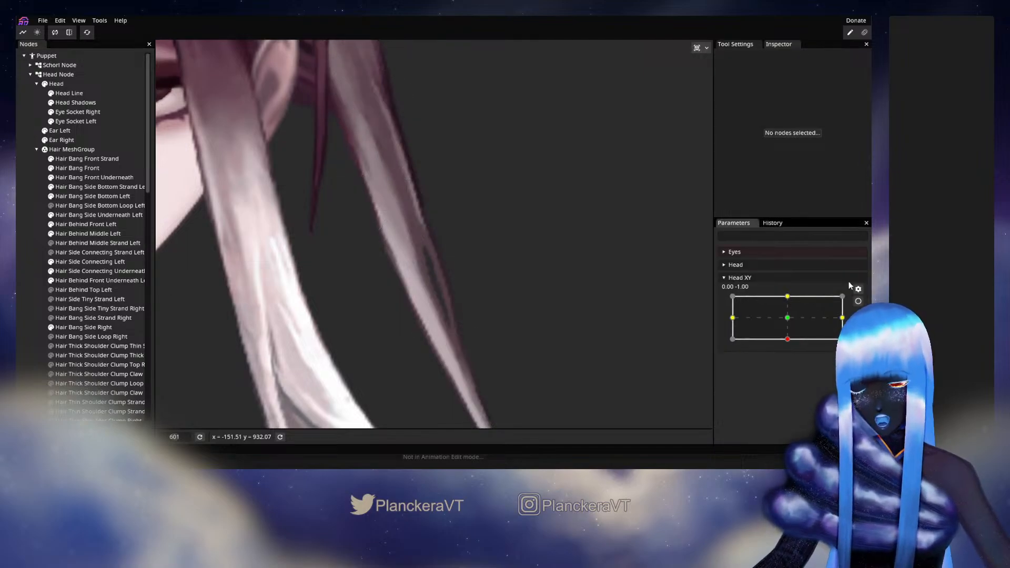
click(788, 337)
mouse_move(788, 339)
mouse_down()
mouse_move(788, 320)
mouse_move(788, 339)
mouse_up()
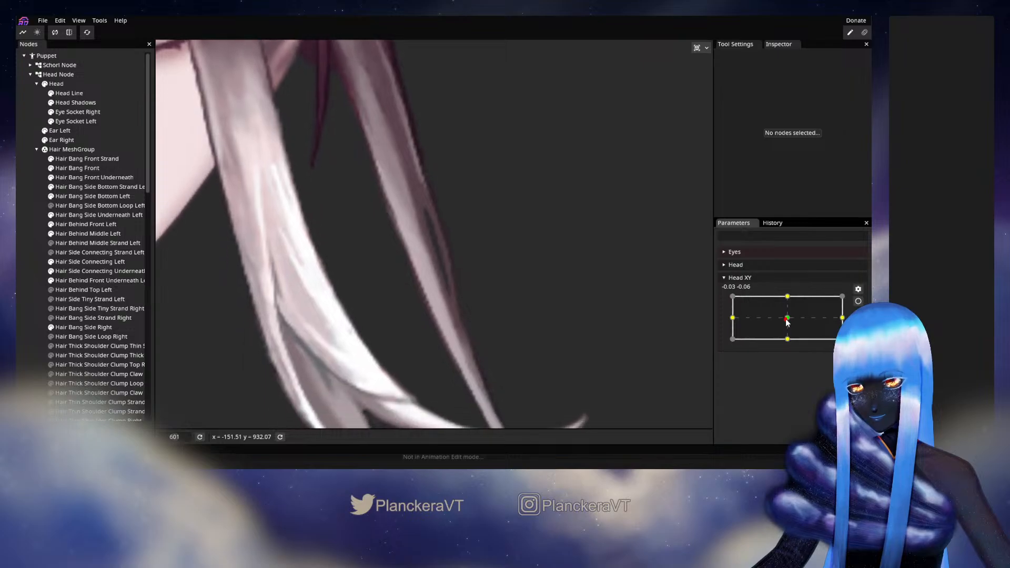
Refine two neighboring outer-edge vertices and the adjacent center vertices of Hair Behind Middle Left at Head XY 0.00, -1.00, and recheck the vertical sweep.
click(858, 302)
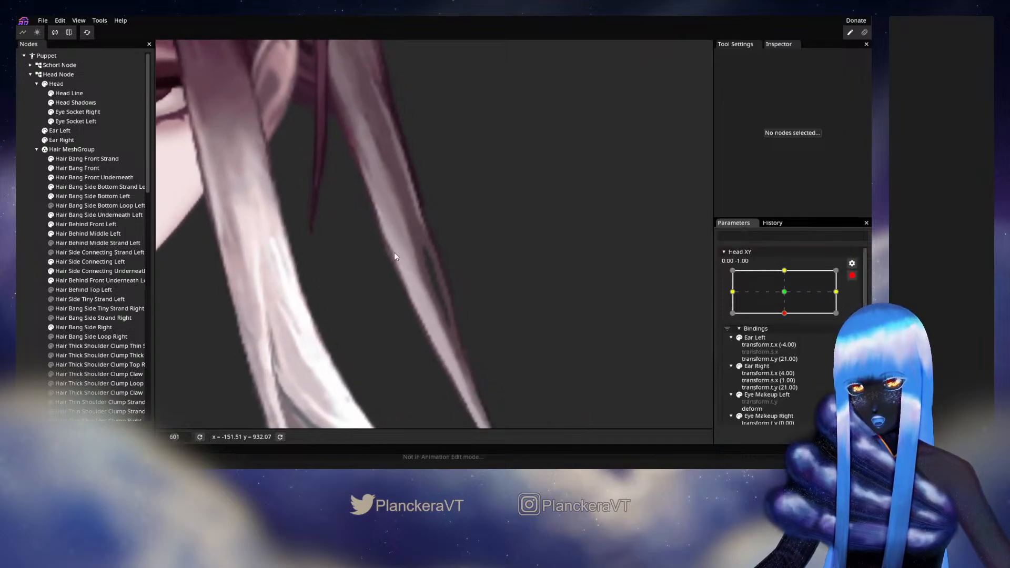
click(68, 235)
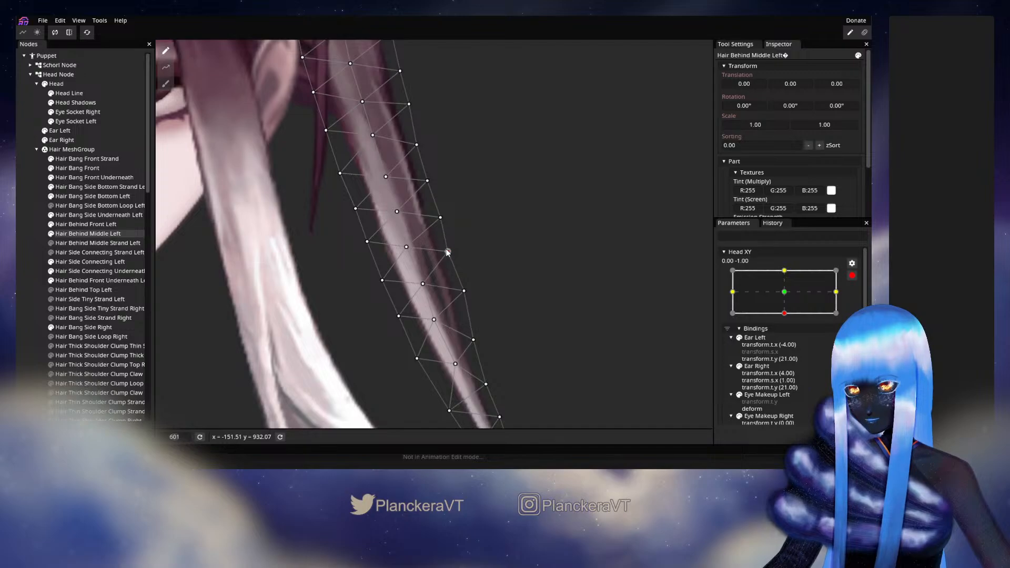
click(441, 218)
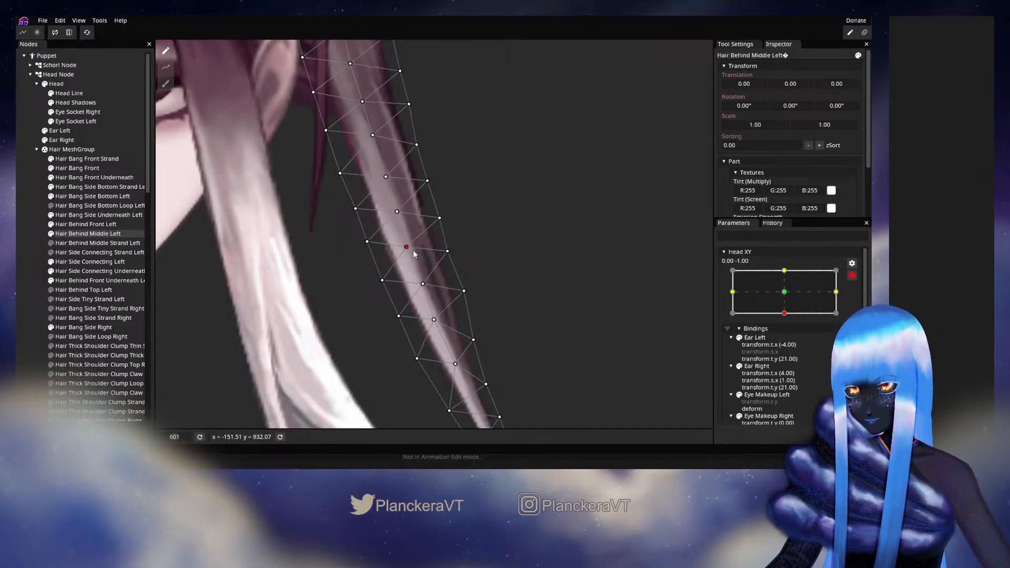
click(423, 285)
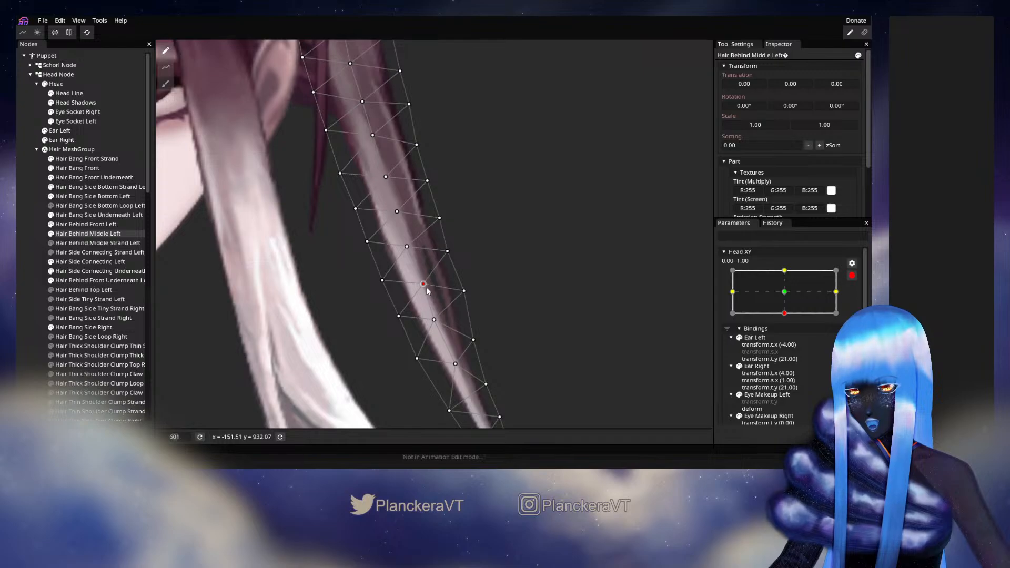
click(36, 248)
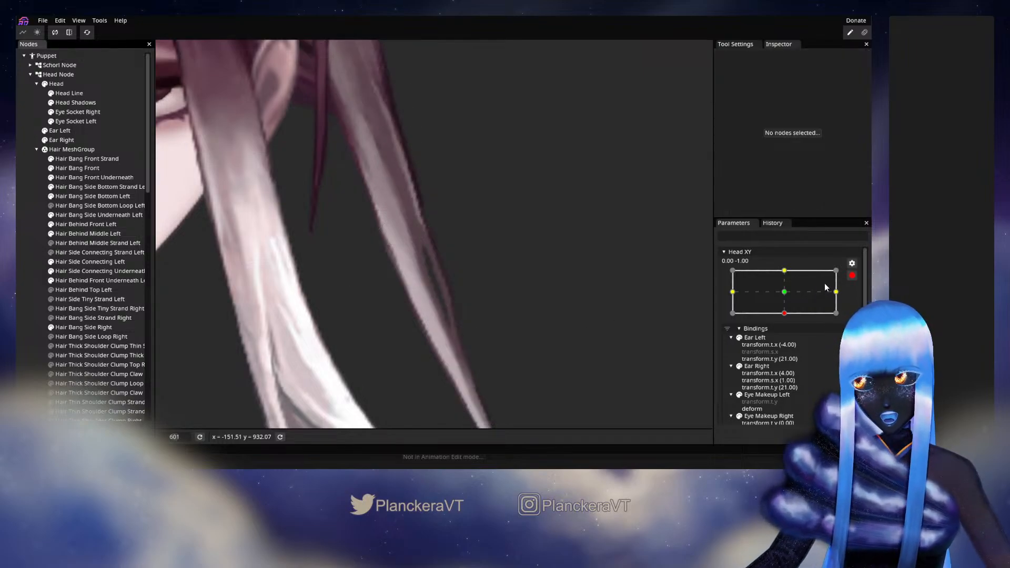
click(852, 276)
click(789, 340)
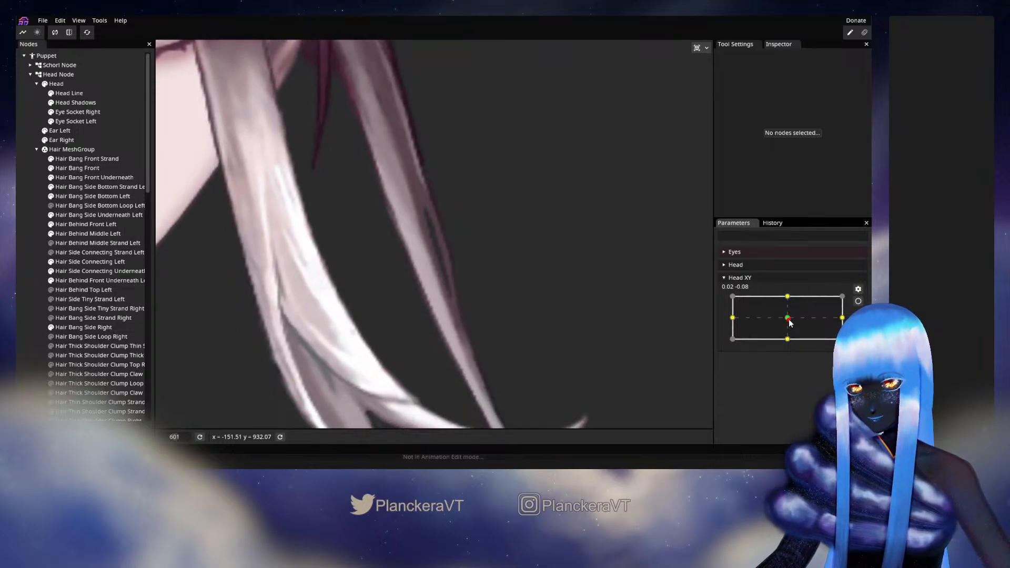
mouse_move(786, 342)
mouse_down()
mouse_move(789, 318)
mouse_move(792, 345)
mouse_up()
Nudge two neighboring upper-mid outer-edge vertices of Hair Behind Middle Left at Head XY 0.00, -1.00, and test the downward motion.
click(858, 301)
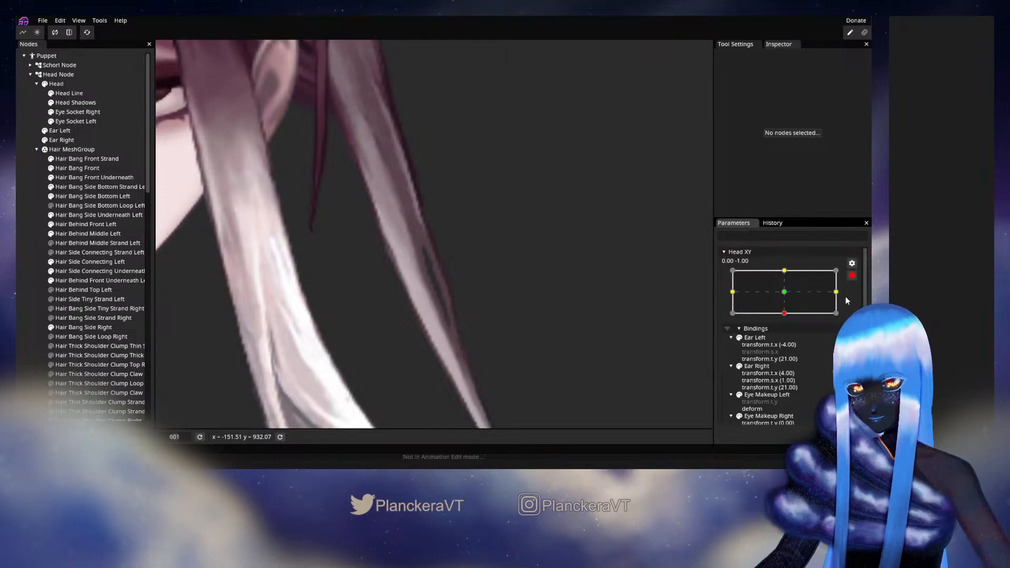
click(79, 234)
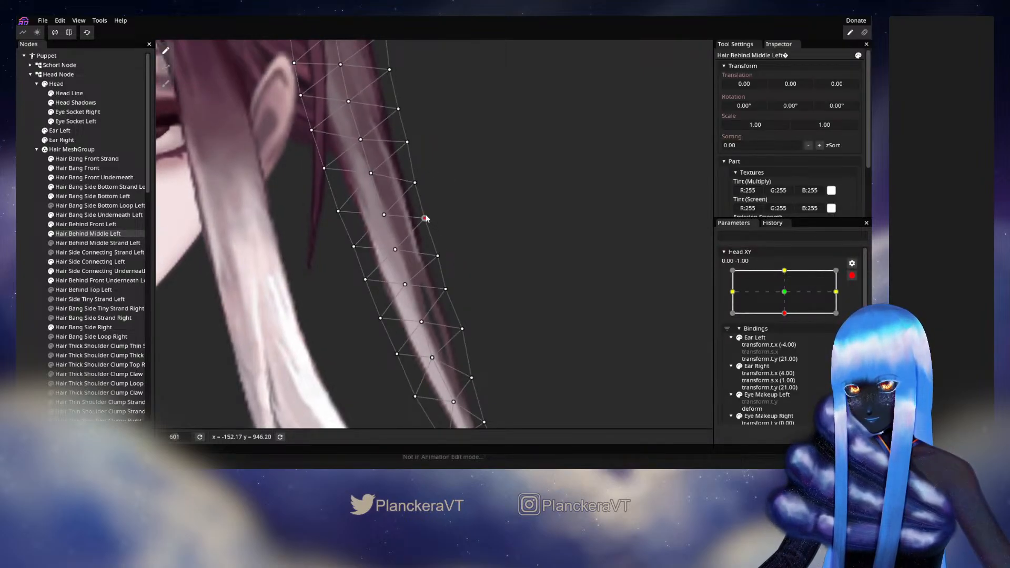
click(415, 184)
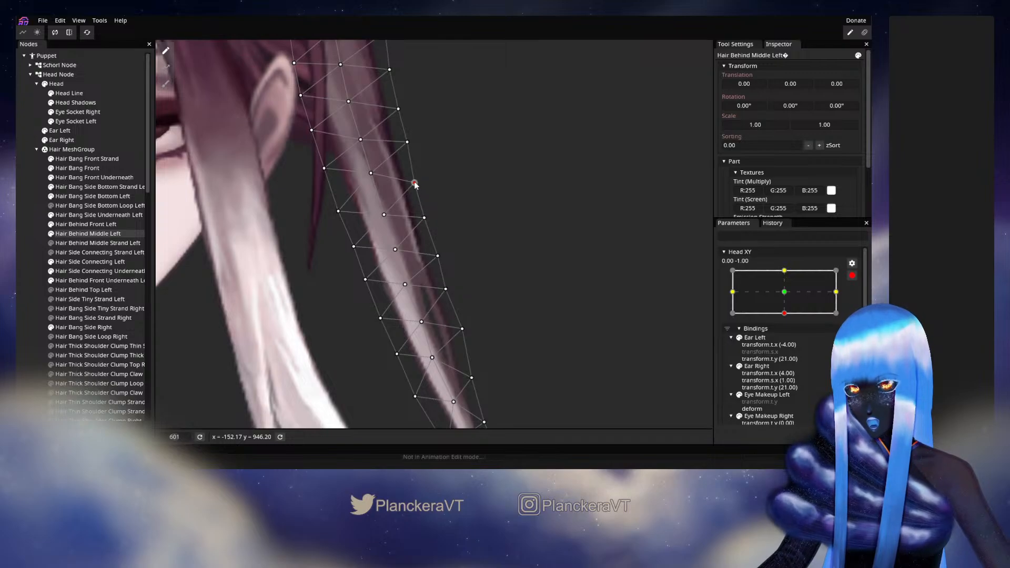
click(32, 274)
click(852, 275)
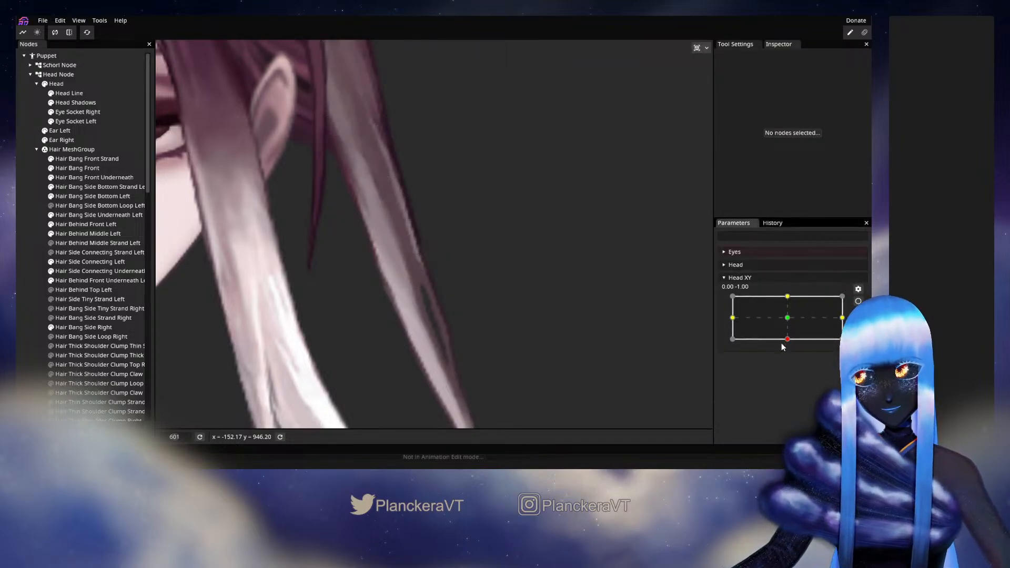
mouse_move(782, 344)
mouse_down()
mouse_move(787, 324)
mouse_move(789, 344)
mouse_up()
Shift a mid-length center vertex of Hair Behind Middle Left slightly at Head XY 0.00, -1.00, and sweep Head XY between neutral and down.
click(858, 301)
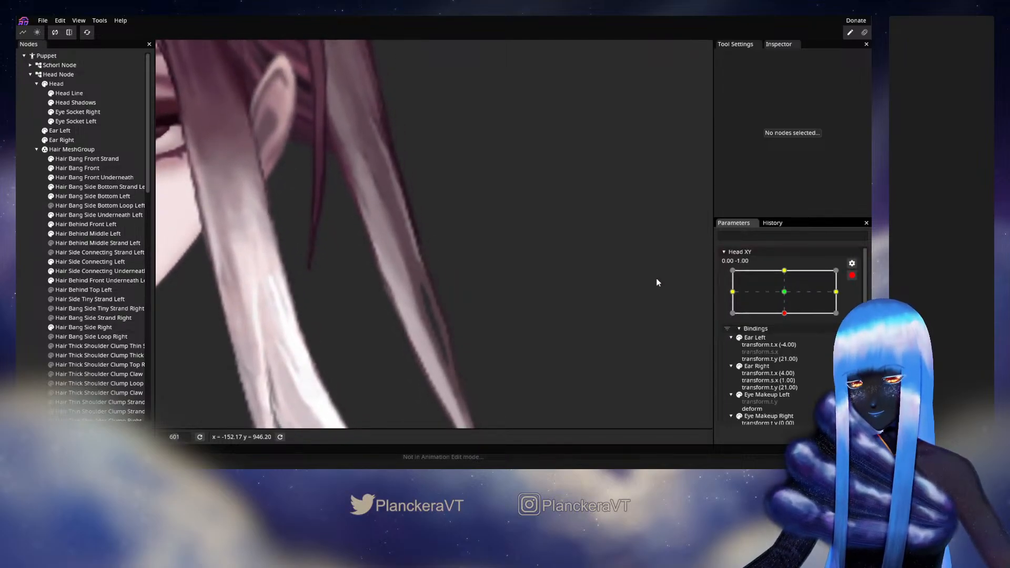
click(74, 261)
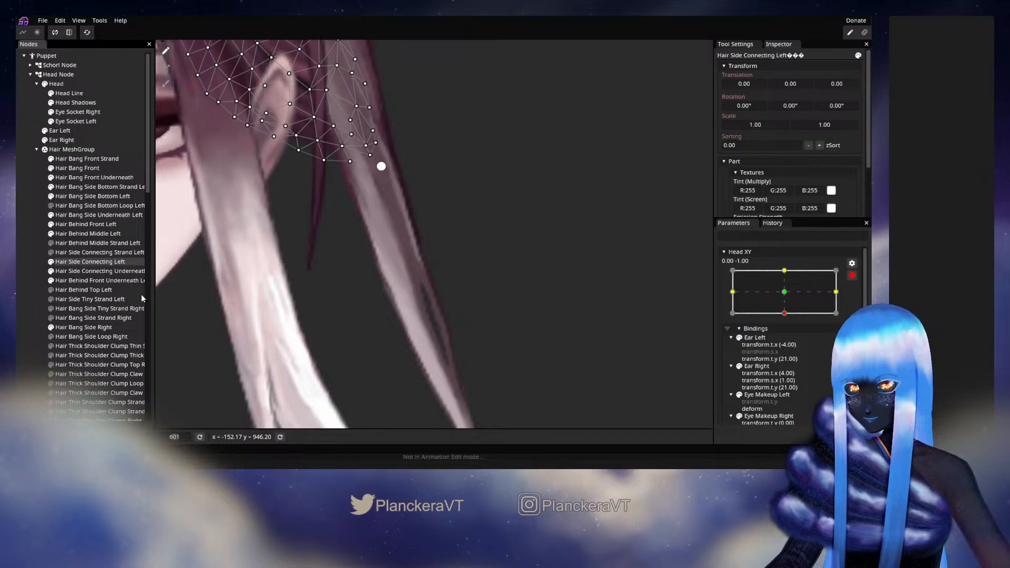
click(445, 293)
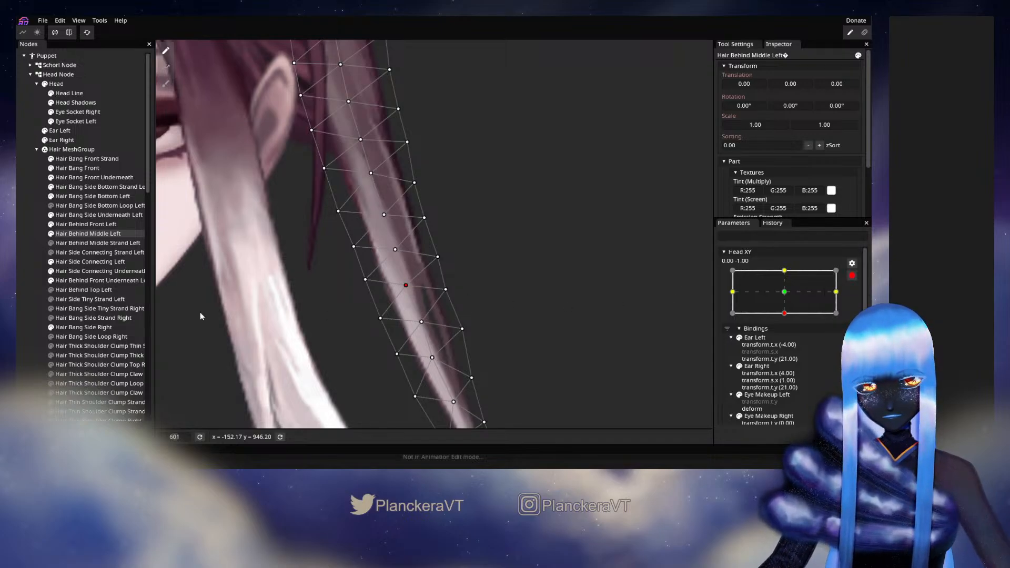
click(34, 301)
click(852, 277)
drag(788, 339, 785, 321)
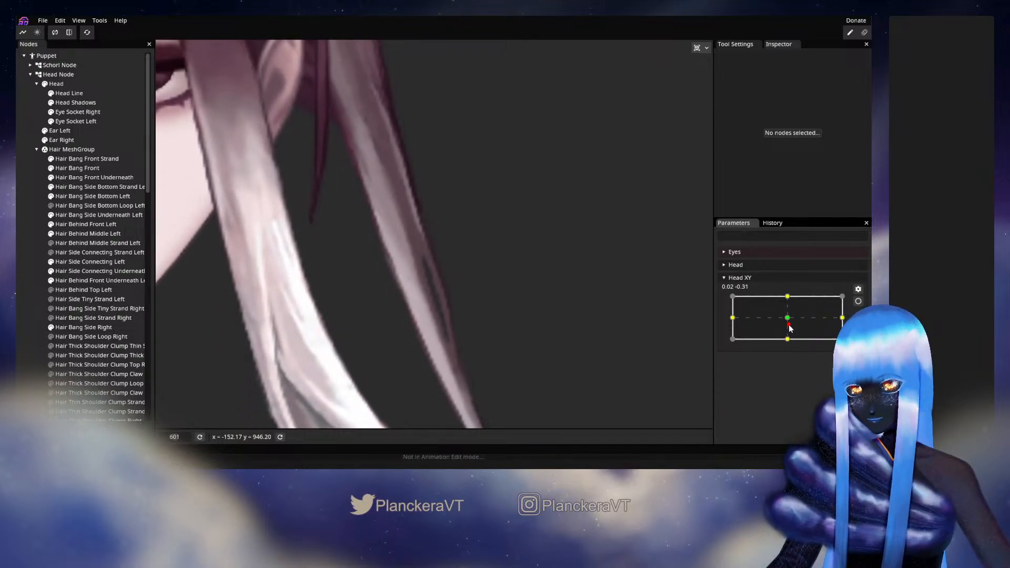
mouse_move(790, 337)
mouse_down()
mouse_move(788, 320)
mouse_move(791, 348)
mouse_move(787, 317)
mouse_move(788, 342)
mouse_up()
Move one mid-length outer-edge vertex of Hair Behind Middle Left slightly outward at Head XY 0.00, -1.00, and recheck the vertical motion up close.
click(859, 301)
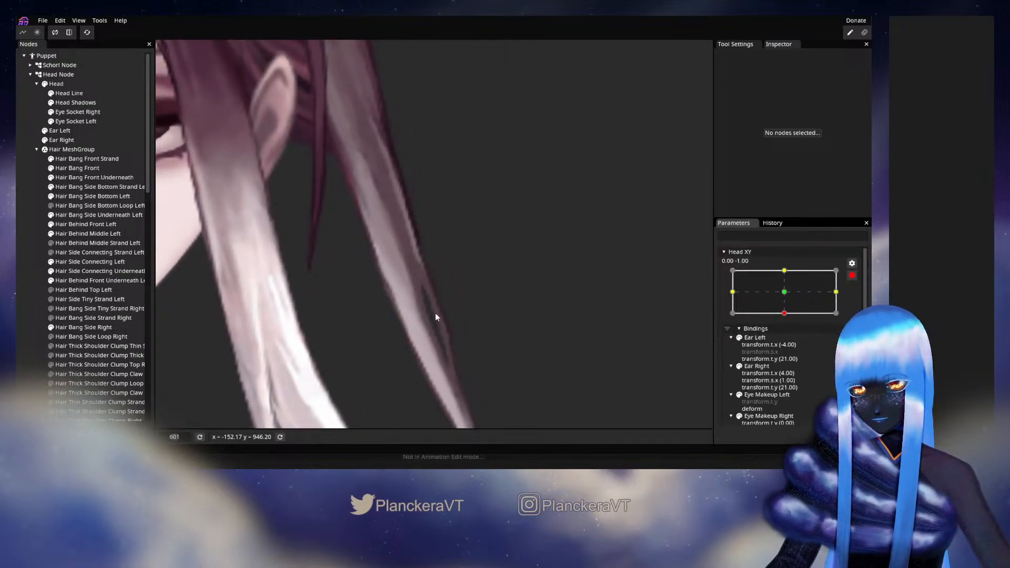
click(88, 264)
click(83, 235)
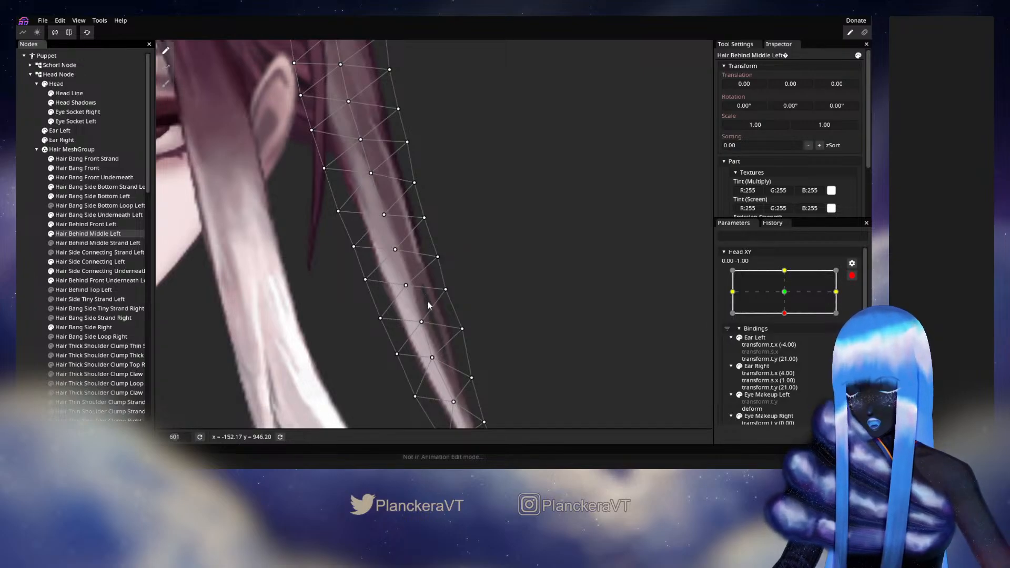
click(446, 290)
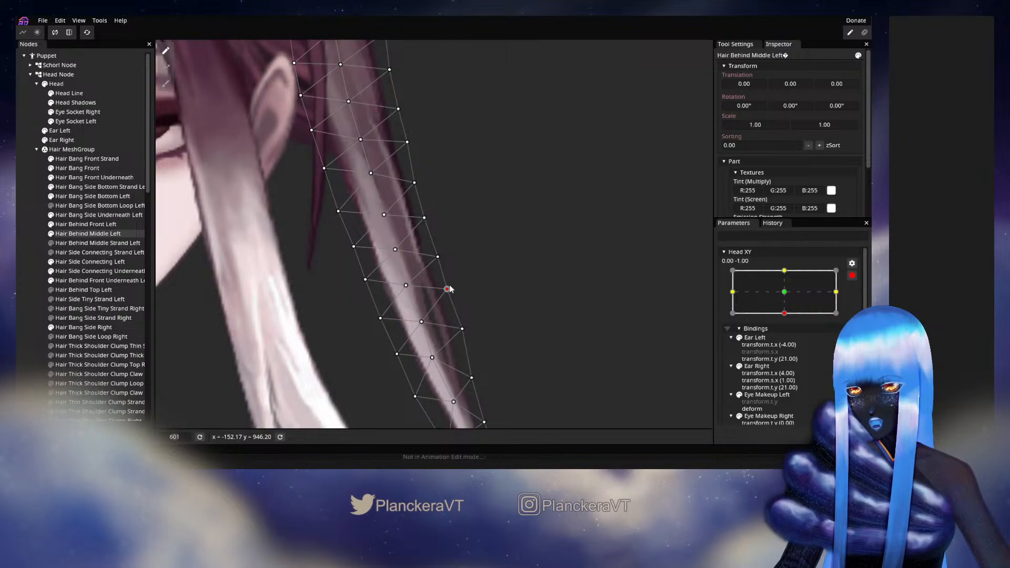
key(Escape)
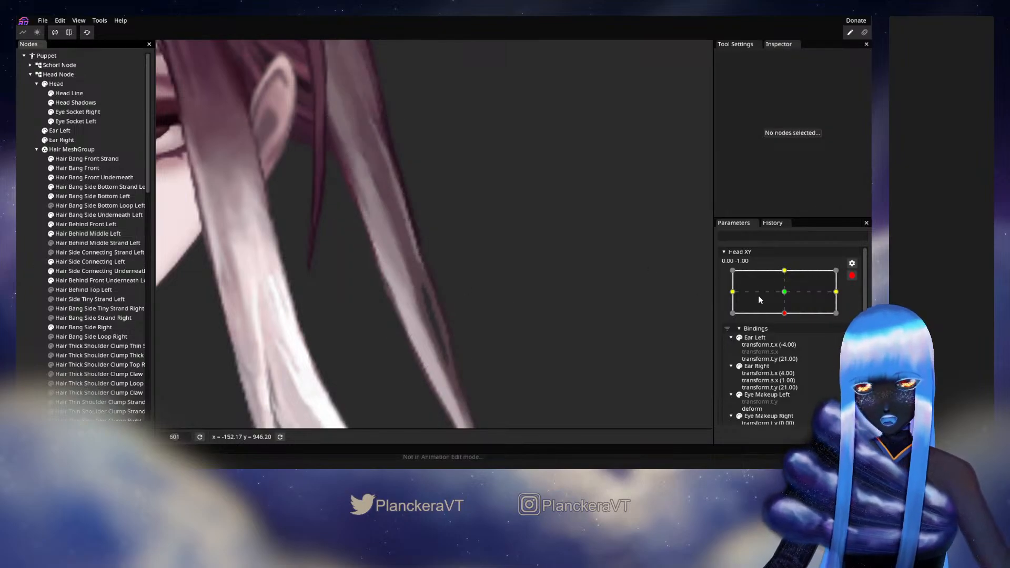
click(852, 276)
mouse_move(787, 339)
mouse_down()
mouse_move(787, 322)
mouse_move(790, 340)
mouse_up()
drag(554, 349, 569, 297)
drag(789, 342, 721, 328)
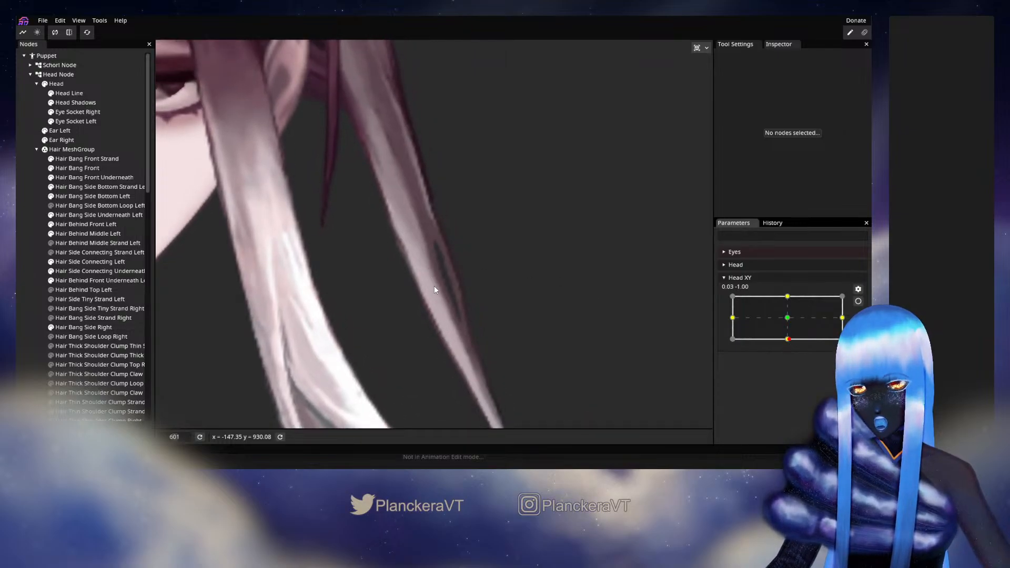
Fine-tune the mid-length center vertex of Hair Behind Middle Left at Head XY 0.00, -1.00, checking the head's downward motion before and after.
click(858, 302)
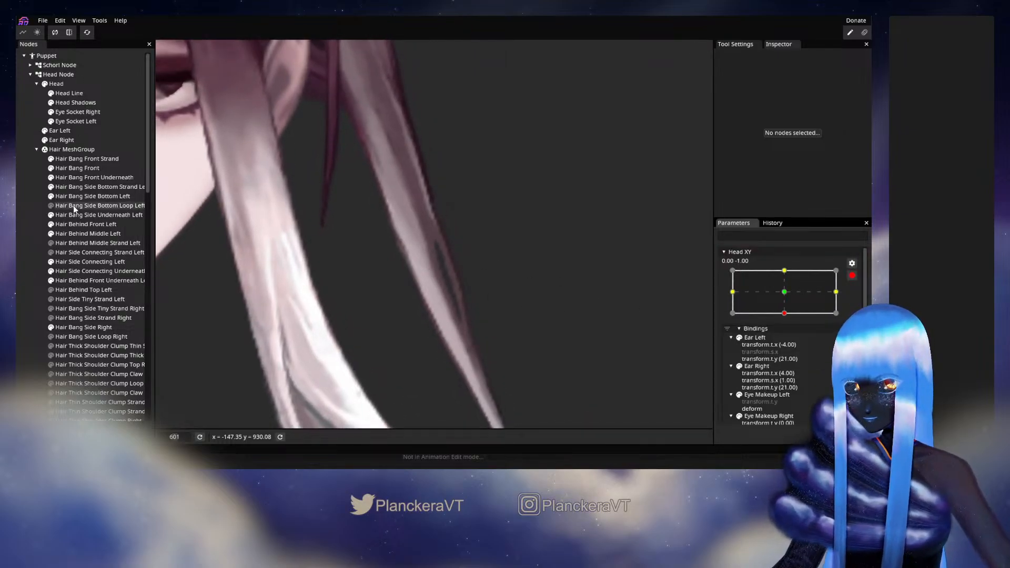
click(81, 235)
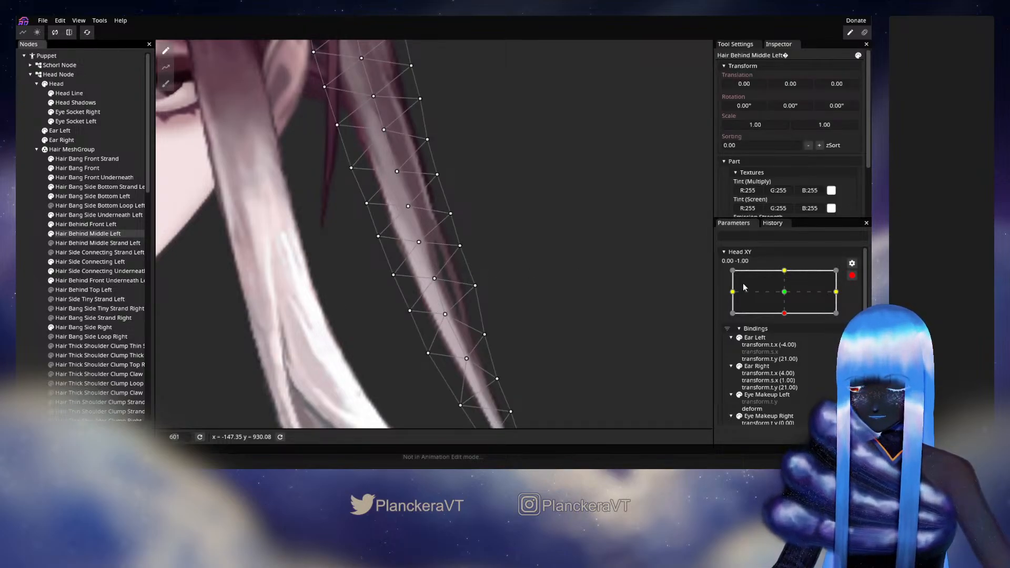
click(30, 291)
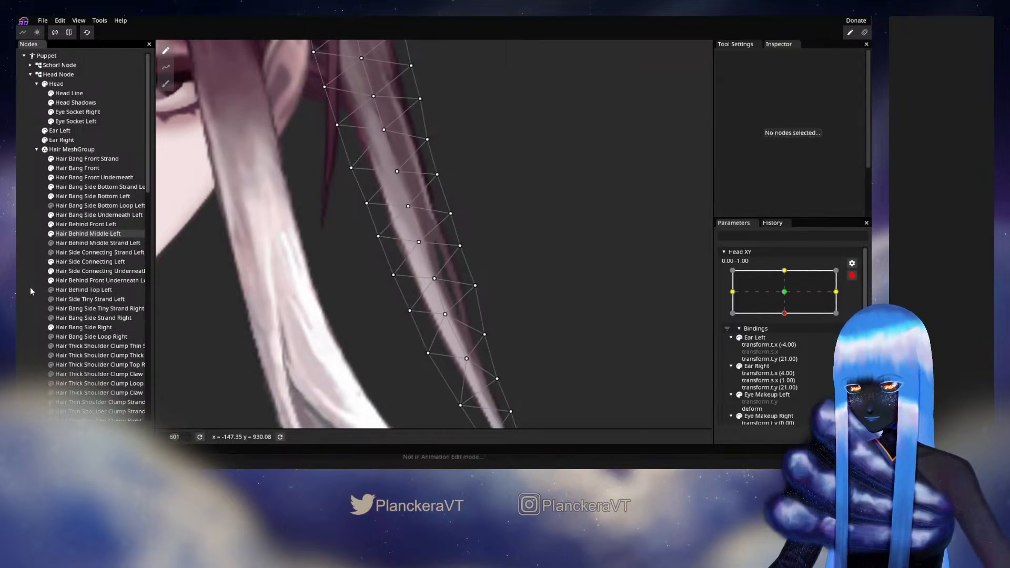
click(852, 277)
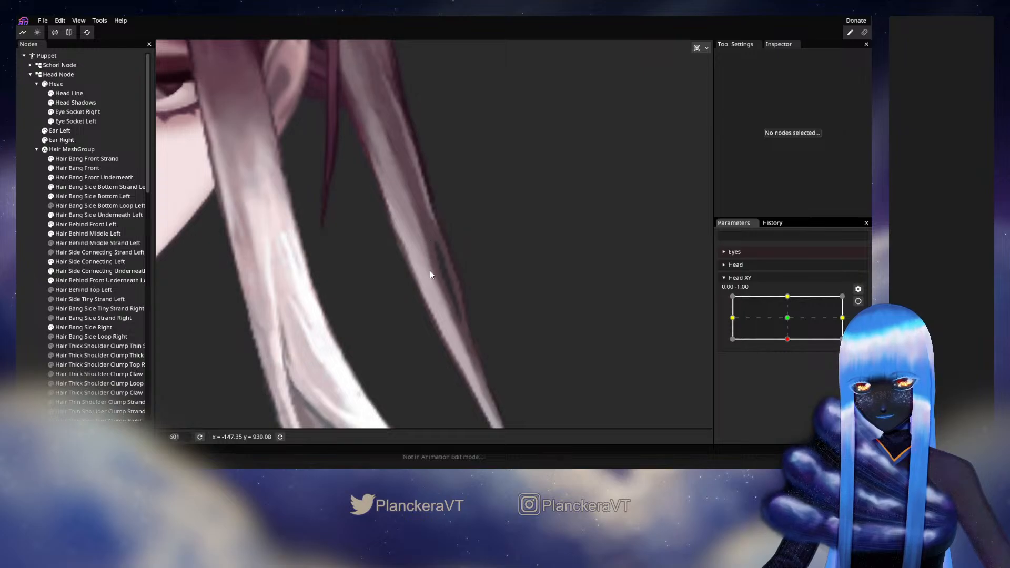
mouse_move(787, 339)
mouse_down()
mouse_move(788, 317)
mouse_move(788, 340)
mouse_up()
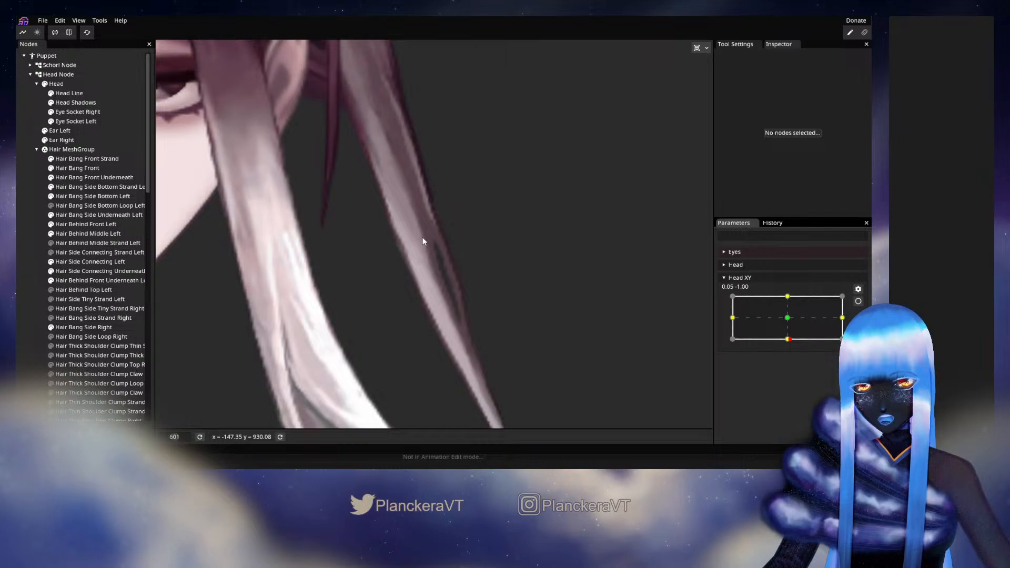
click(859, 303)
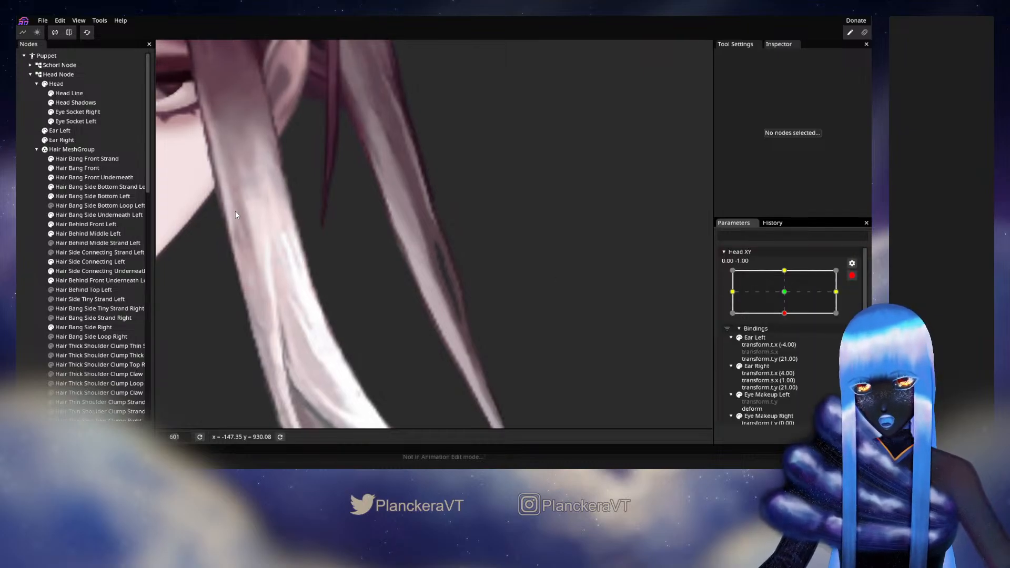
click(104, 224)
click(80, 234)
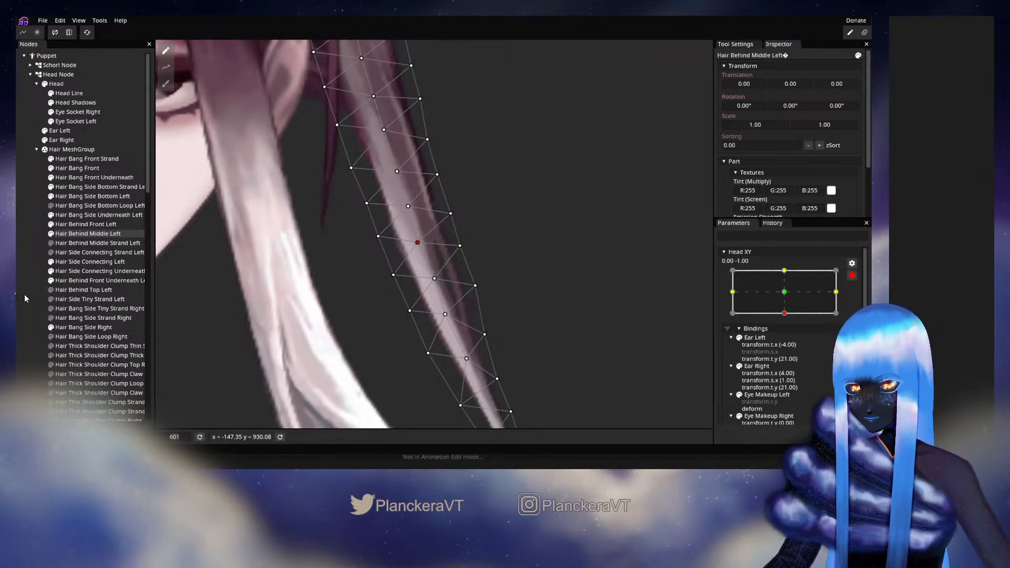
click(696, 303)
click(852, 276)
mouse_move(789, 344)
mouse_down()
mouse_move(787, 317)
mouse_move(788, 341)
mouse_up()
Compare a lower-mid center vertex of Hair Behind Middle Left between Head XY 0.00, 0.00 and 0.00, -1.00, and adjust it at the downward pose.
click(858, 303)
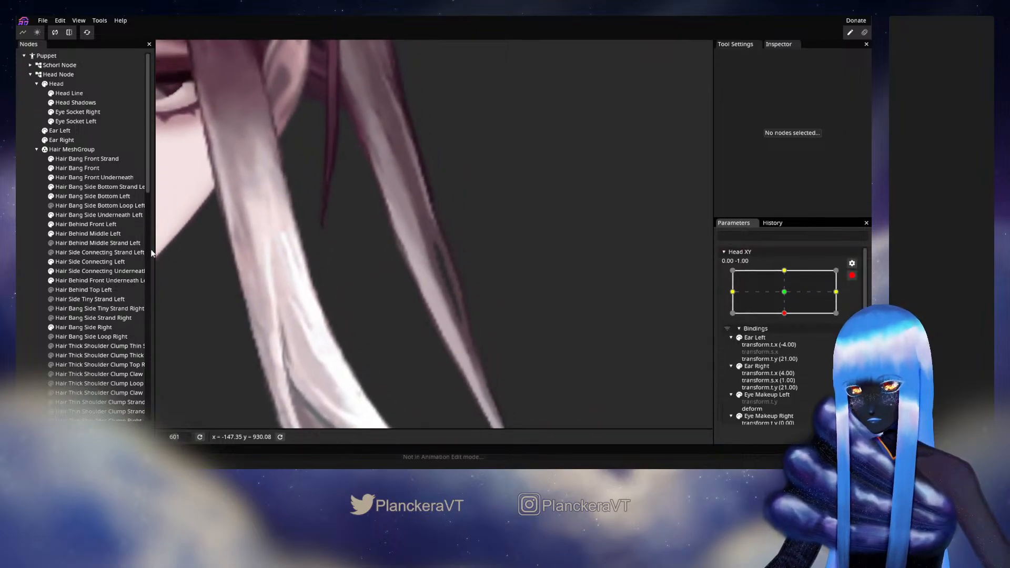
click(82, 235)
drag(438, 326, 420, 267)
click(419, 262)
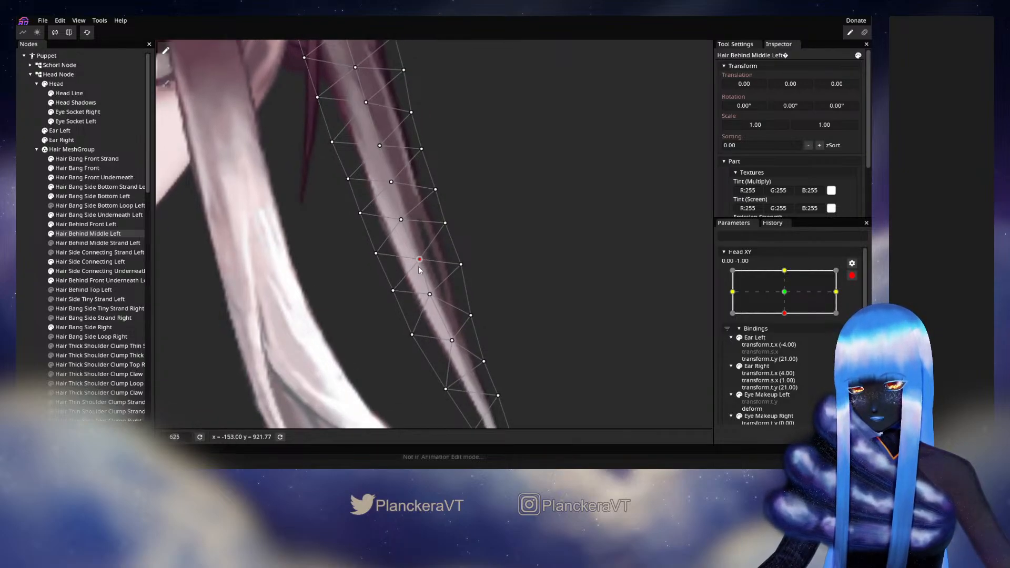
click(791, 298)
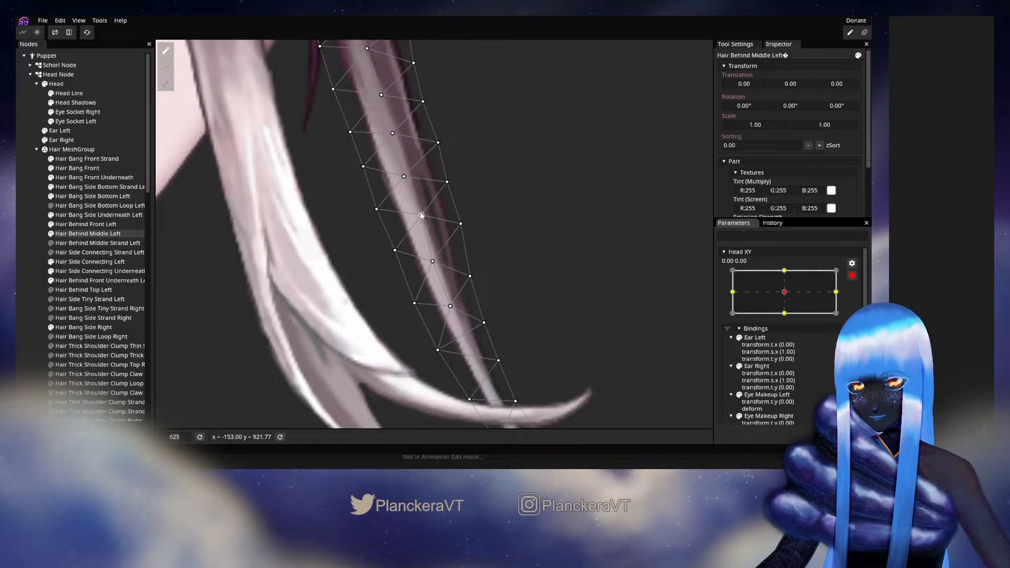
click(785, 313)
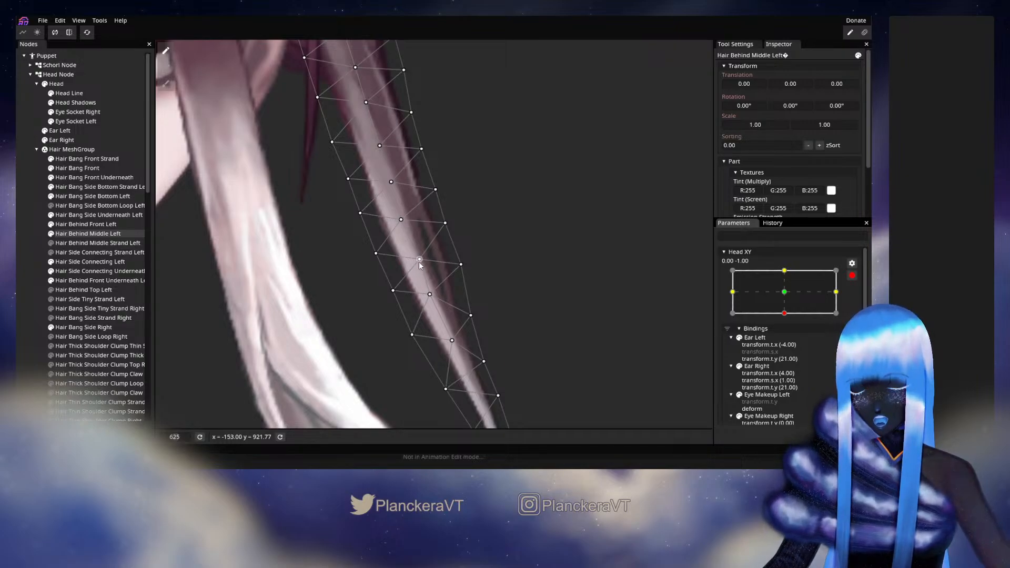
click(785, 293)
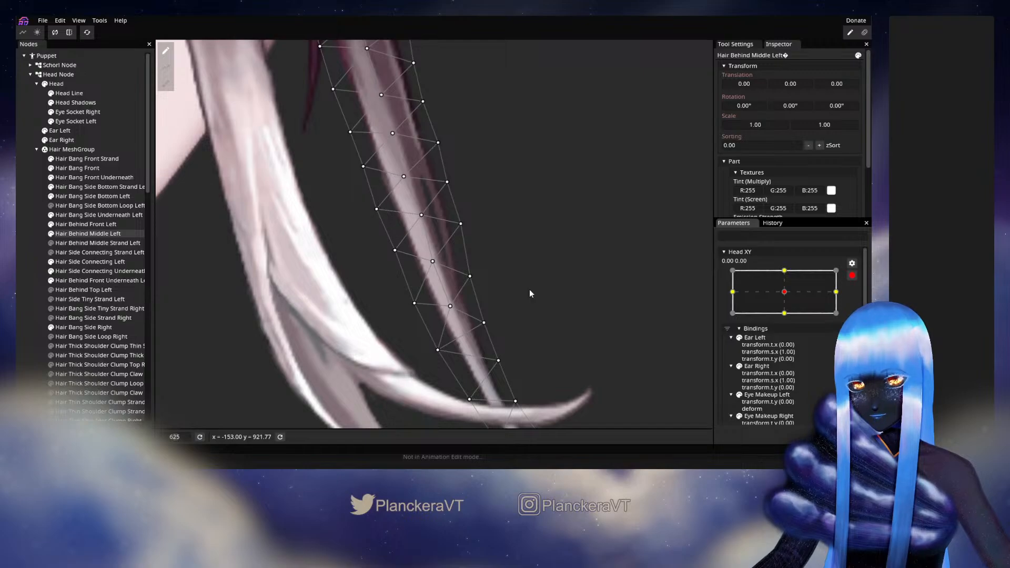
click(784, 314)
click(416, 258)
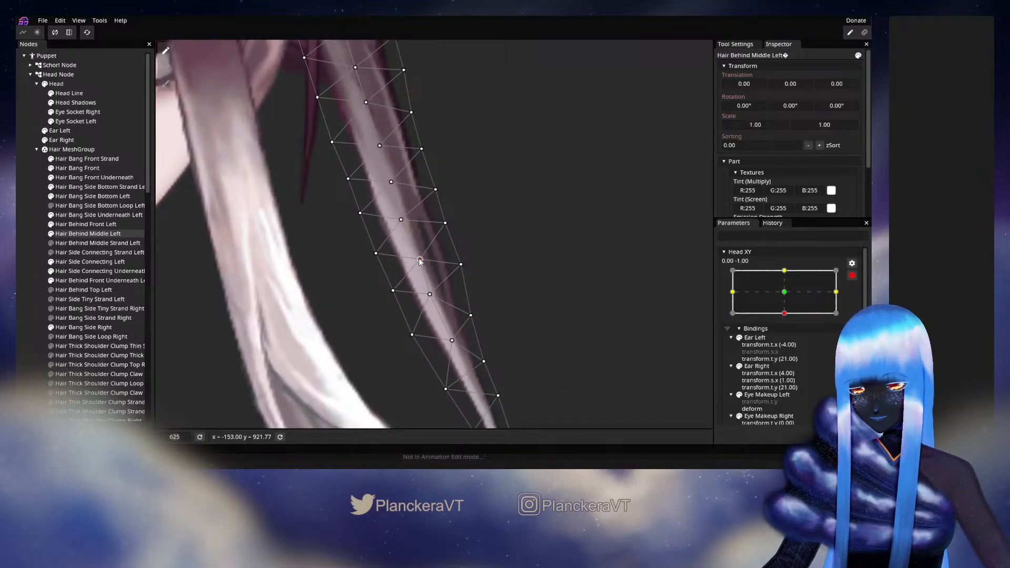
Nudge two face-side edge vertices of Hair Behind Middle Left inward at Head XY 0.00, -1.00, and test the downward sweep.
click(376, 254)
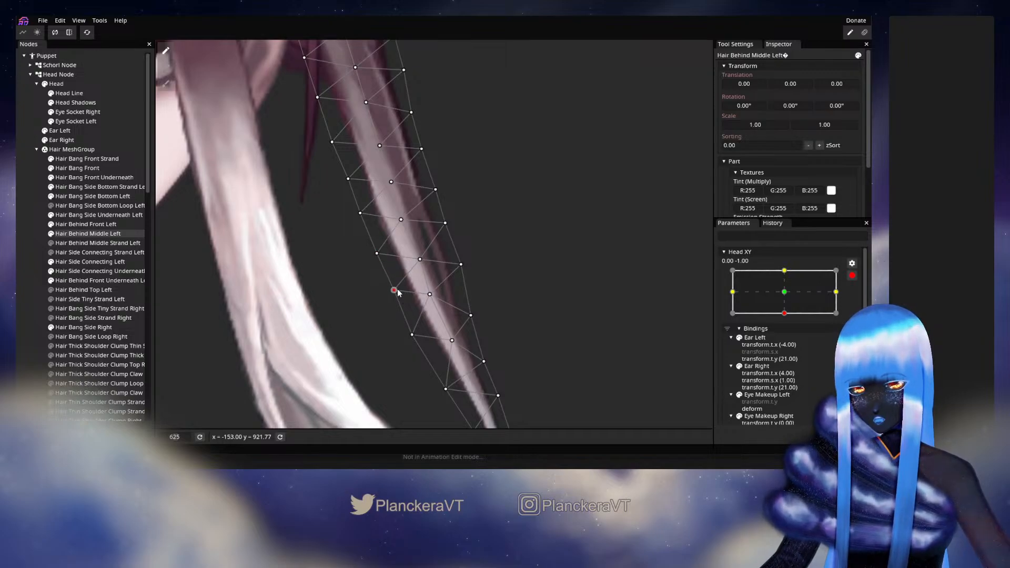
click(28, 277)
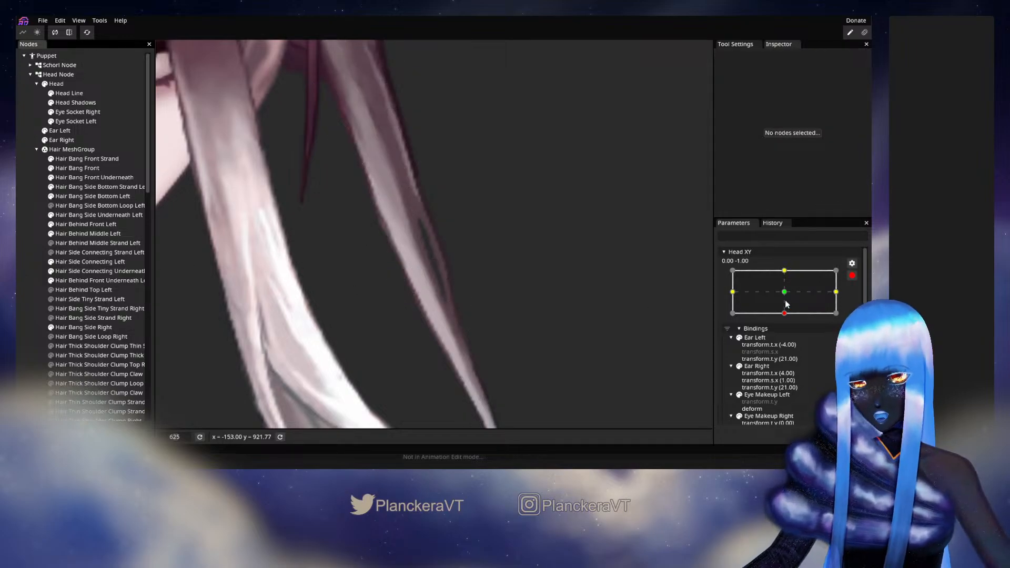
click(852, 275)
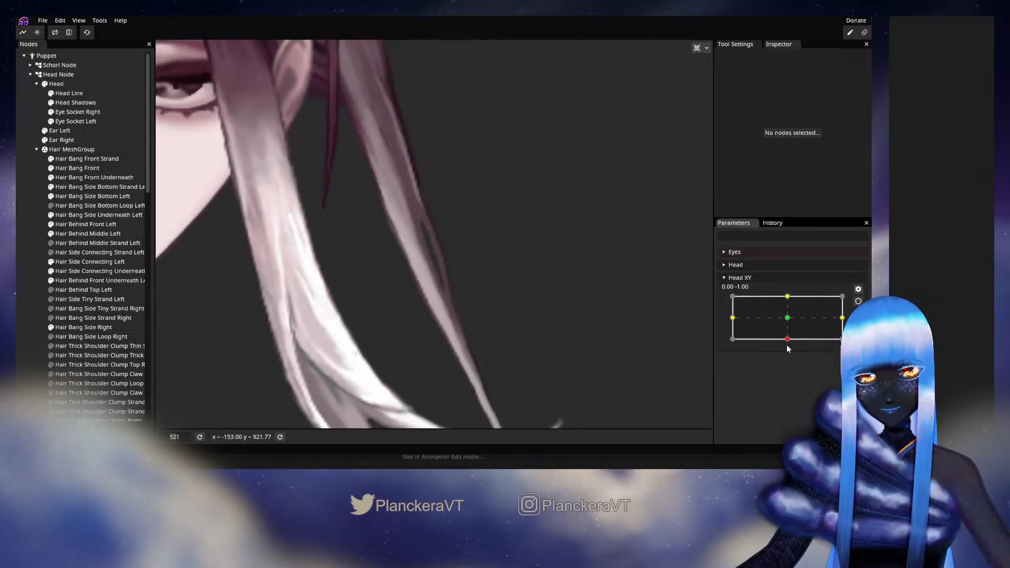
mouse_move(786, 341)
mouse_down()
mouse_move(788, 320)
mouse_move(796, 342)
mouse_up()
At Head XY 0.00, -1.00, refine a lower center vertex and the two adjacent face-side edge vertices of Hair Behind Middle Left, and deselect the part.
click(858, 301)
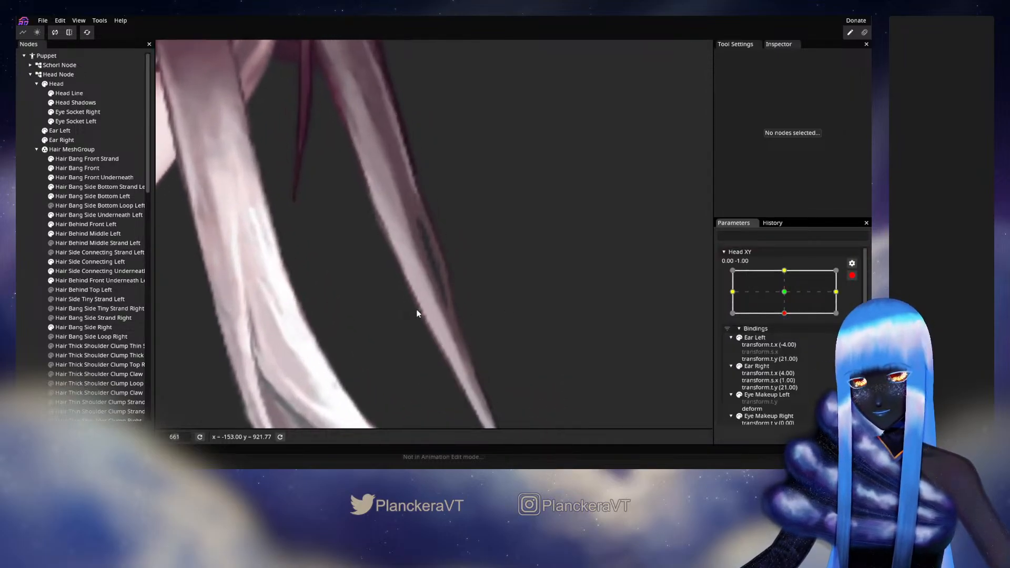
click(87, 234)
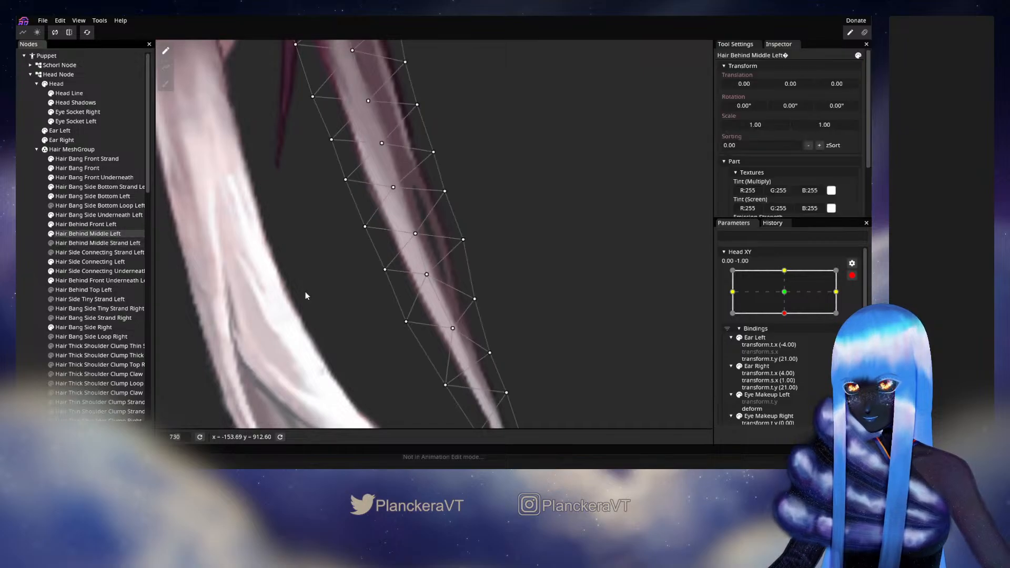
click(427, 285)
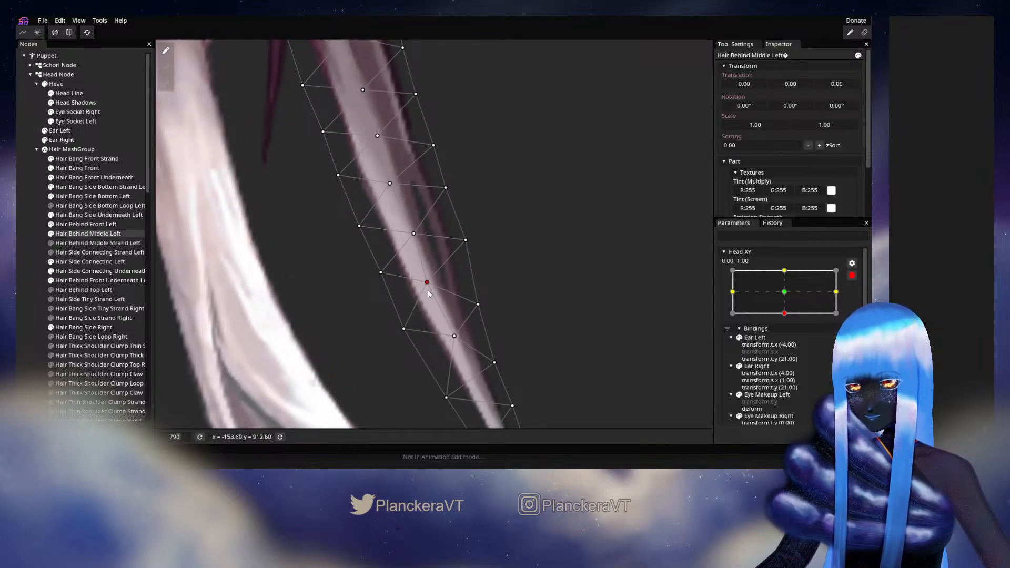
drag(428, 291, 429, 292)
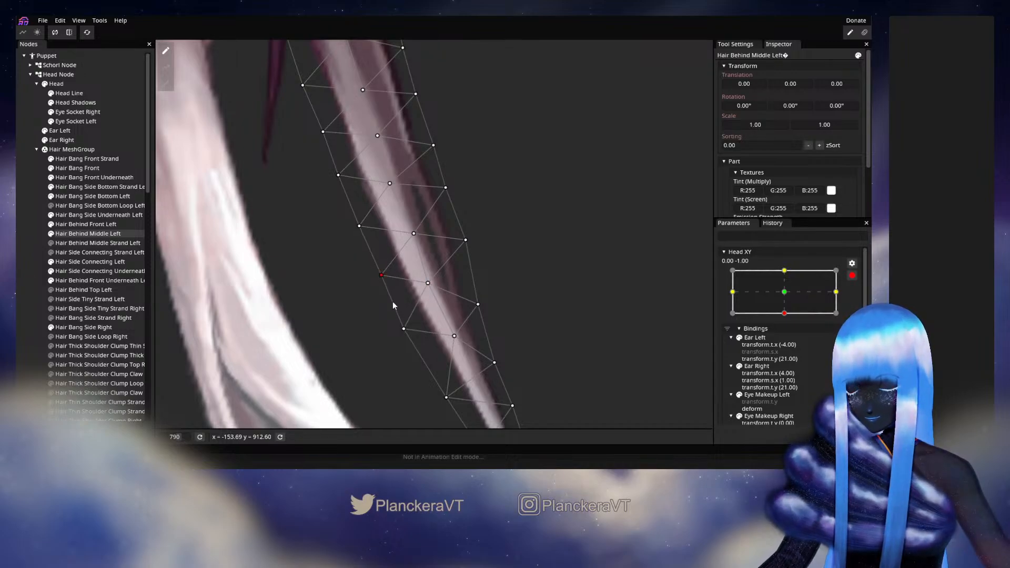
click(404, 330)
scroll(538, 289, down, 5)
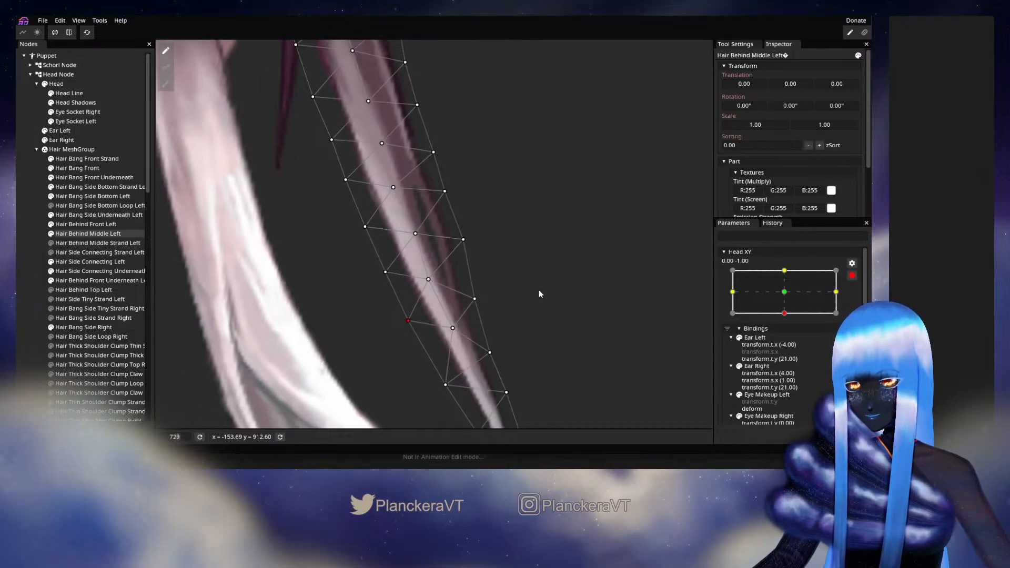
click(17, 330)
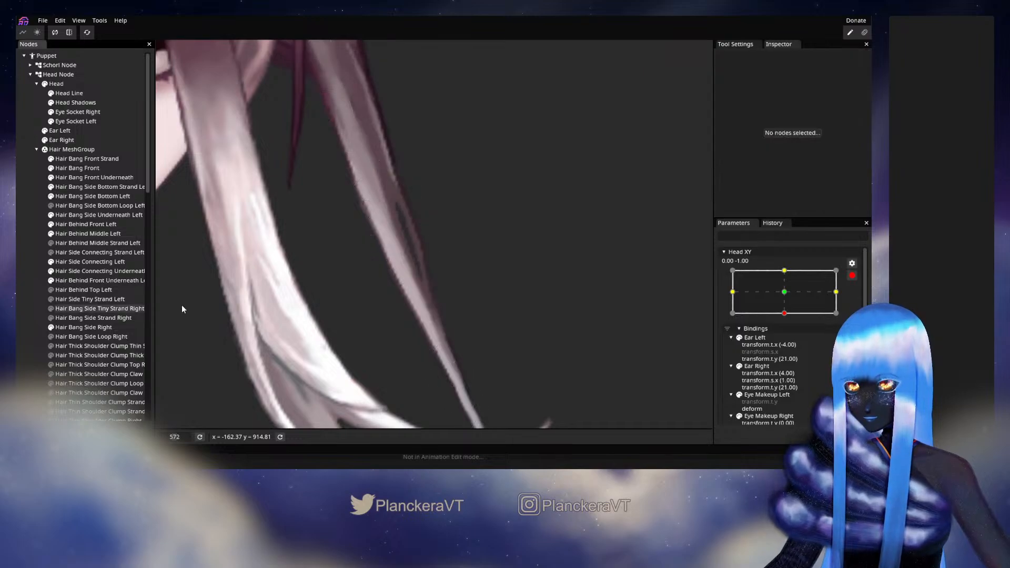
Test the Head XY downward sweep, and adjust two lower face-side edge vertices of Hair Behind Middle Left at 0.00, -1.00.
click(853, 275)
mouse_move(788, 339)
mouse_down()
mouse_move(788, 321)
mouse_move(787, 342)
mouse_up()
click(858, 301)
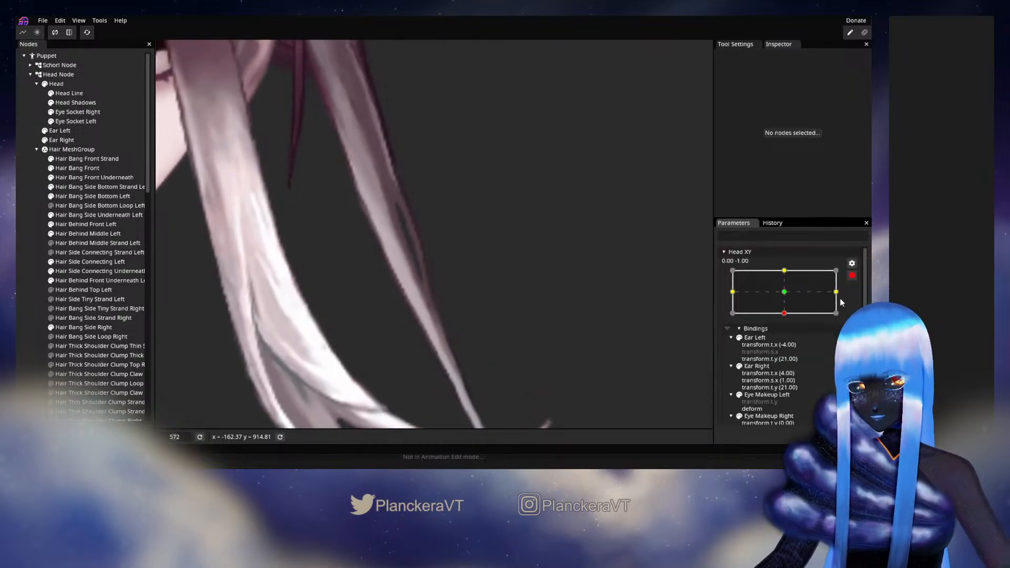
click(92, 238)
scroll(397, 333, up, 3)
click(404, 272)
click(385, 304)
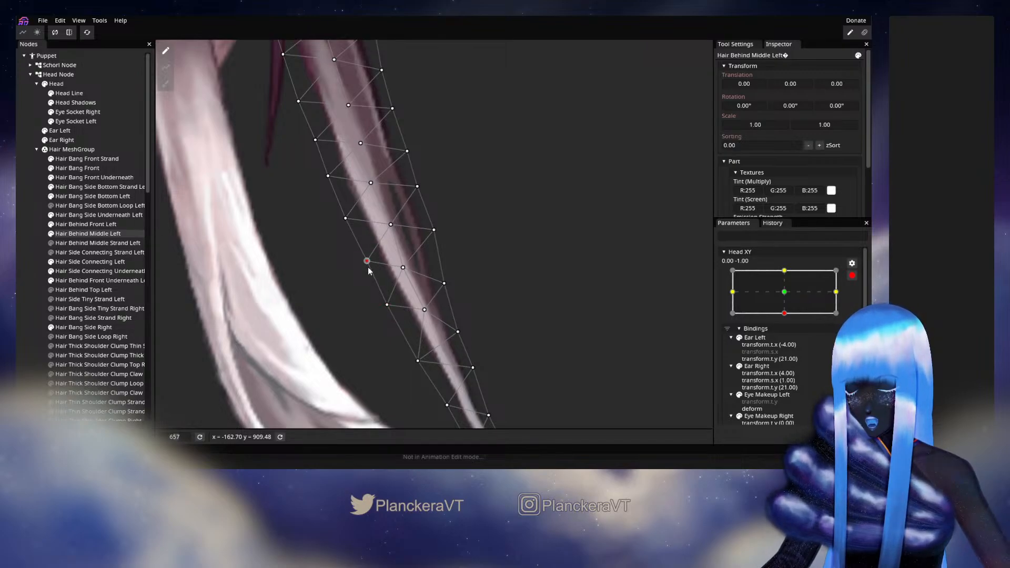
click(48, 285)
Recheck the head's downward motion and nudge one lower face-side edge vertex of Hair Behind Middle Left at Head XY 0.00, -1.00.
click(851, 277)
scroll(530, 325, down, 1)
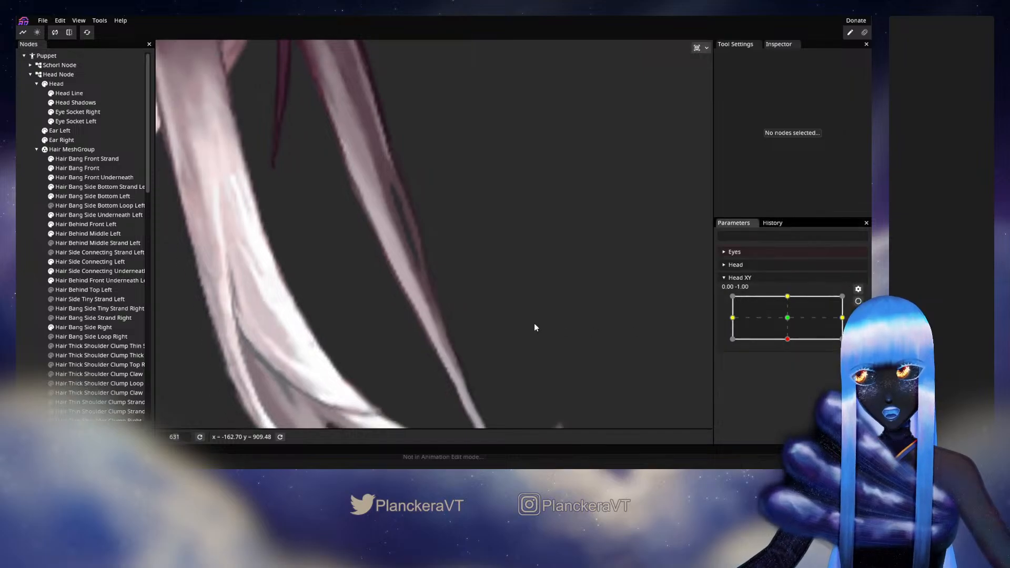
mouse_move(787, 339)
mouse_down()
mouse_move(788, 324)
mouse_move(788, 340)
mouse_up()
click(858, 301)
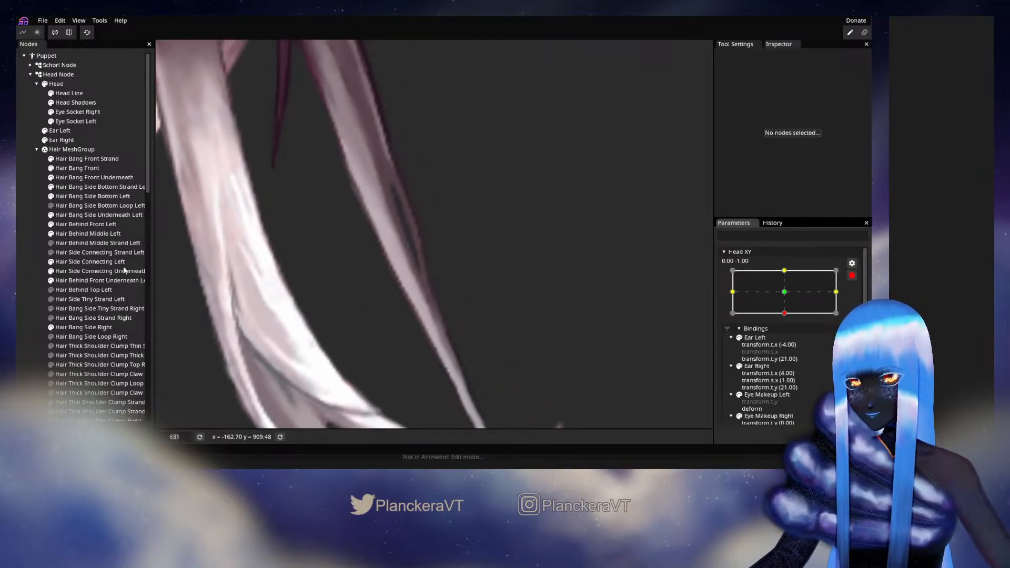
click(77, 233)
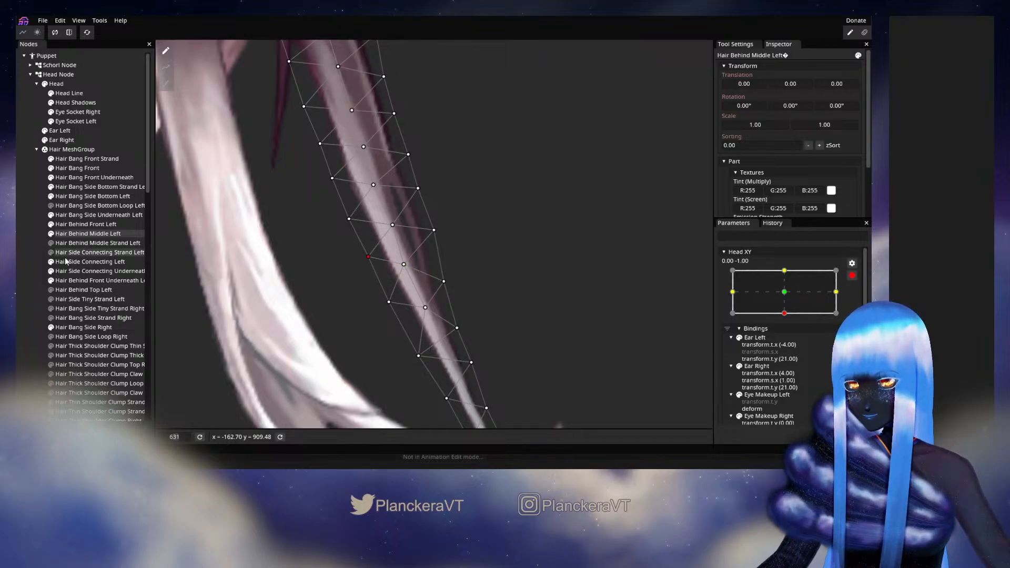
click(30, 263)
Sweep Head XY between center and down, and fine-tune two adjacent face-side edge vertices of Hair Behind Middle Left at 0.00, -1.00.
click(852, 276)
mouse_move(790, 339)
mouse_down()
mouse_move(790, 322)
mouse_move(788, 341)
mouse_up()
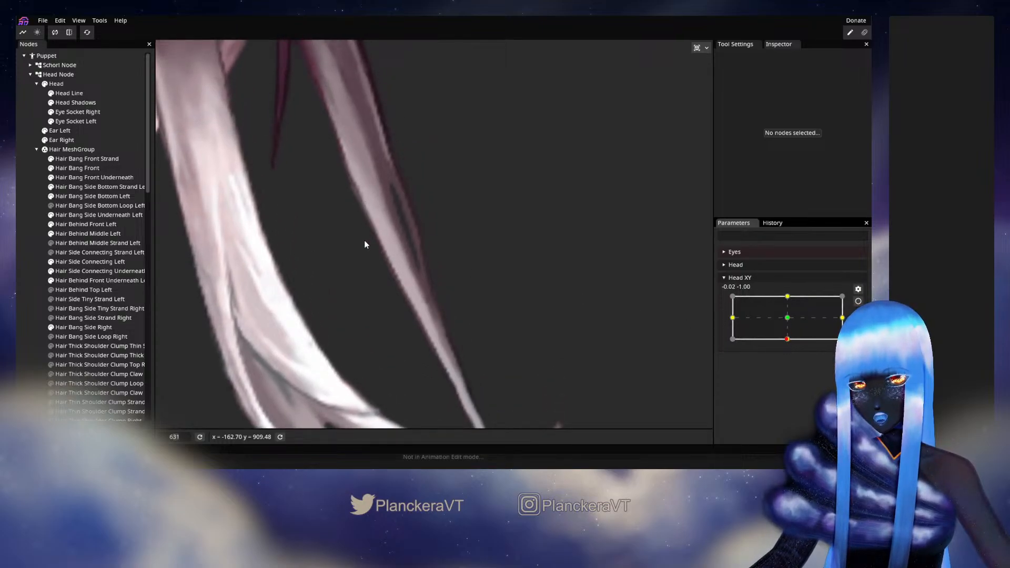
click(788, 322)
drag(787, 325, 788, 342)
click(856, 303)
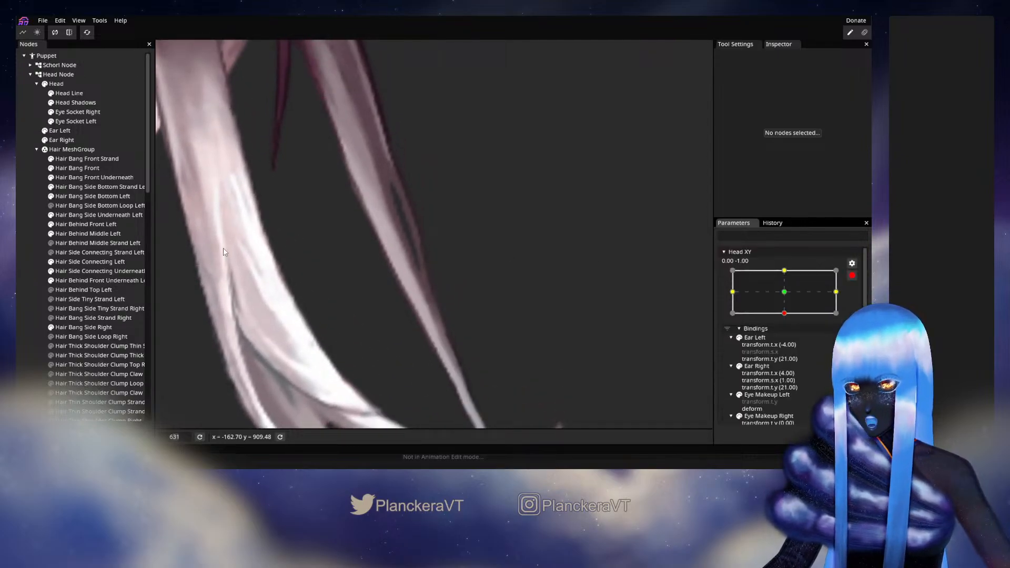
click(88, 234)
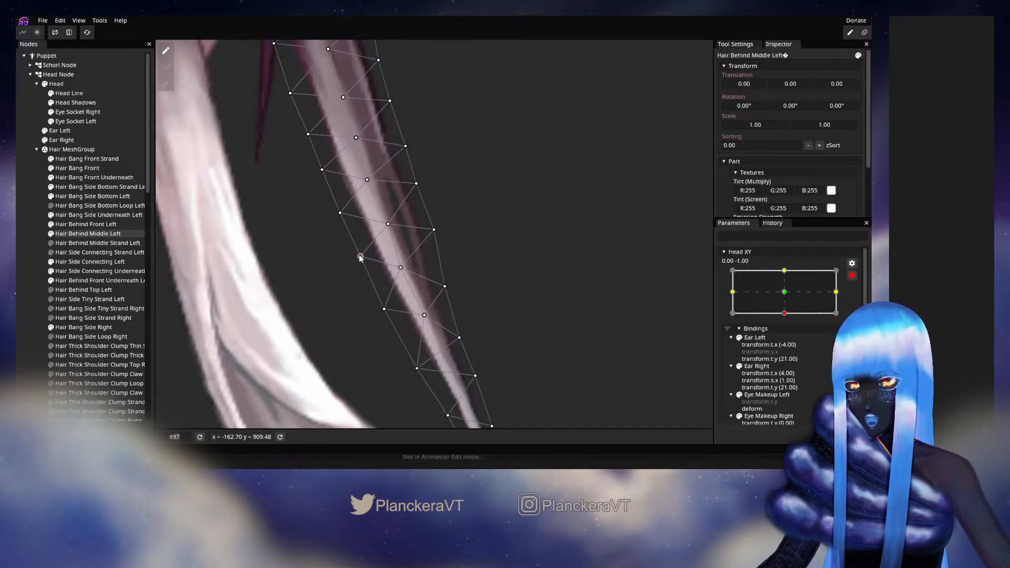
click(384, 309)
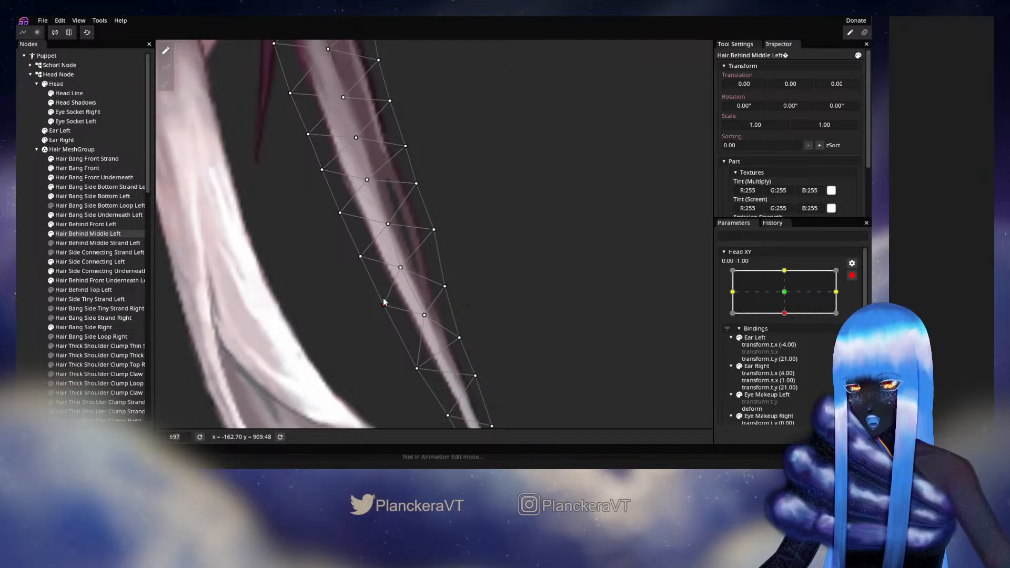
click(21, 218)
After testing the downward sweep, move the same two face-side edge vertices of Hair Behind Middle Left slightly closer together at Head XY 0.00, -1.00.
click(852, 275)
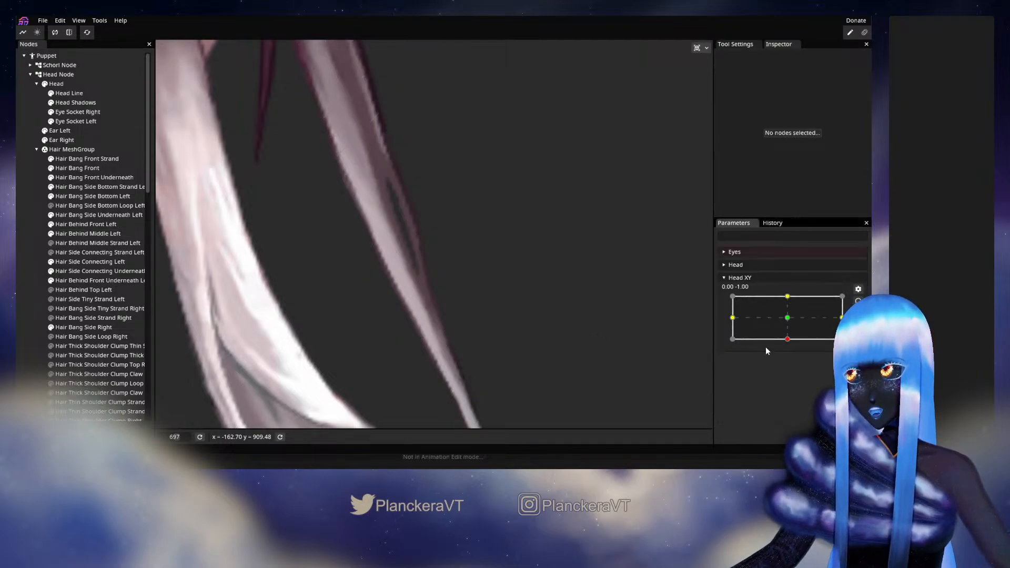
mouse_move(788, 339)
mouse_down()
mouse_move(790, 325)
mouse_move(789, 340)
mouse_up()
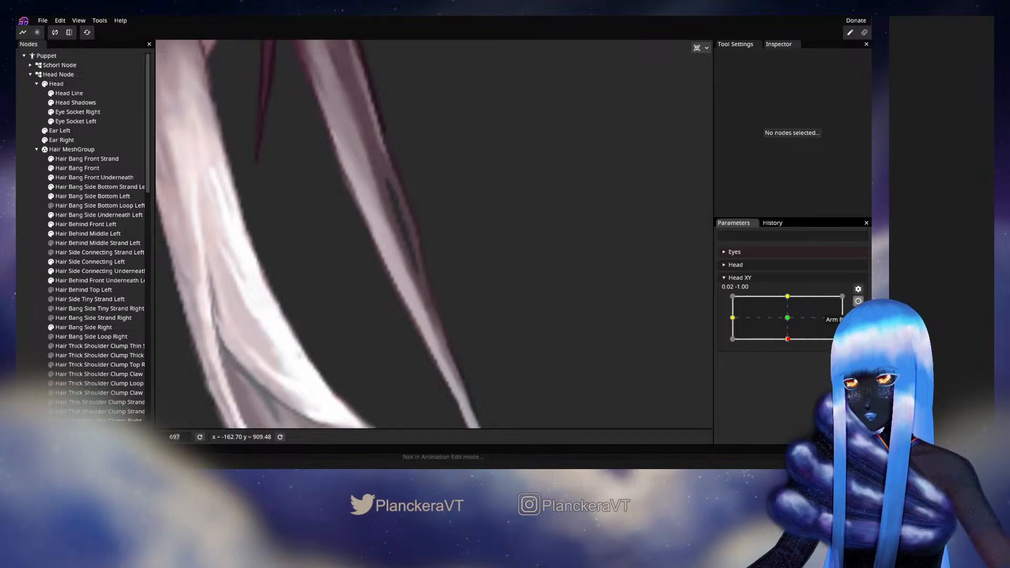
click(80, 234)
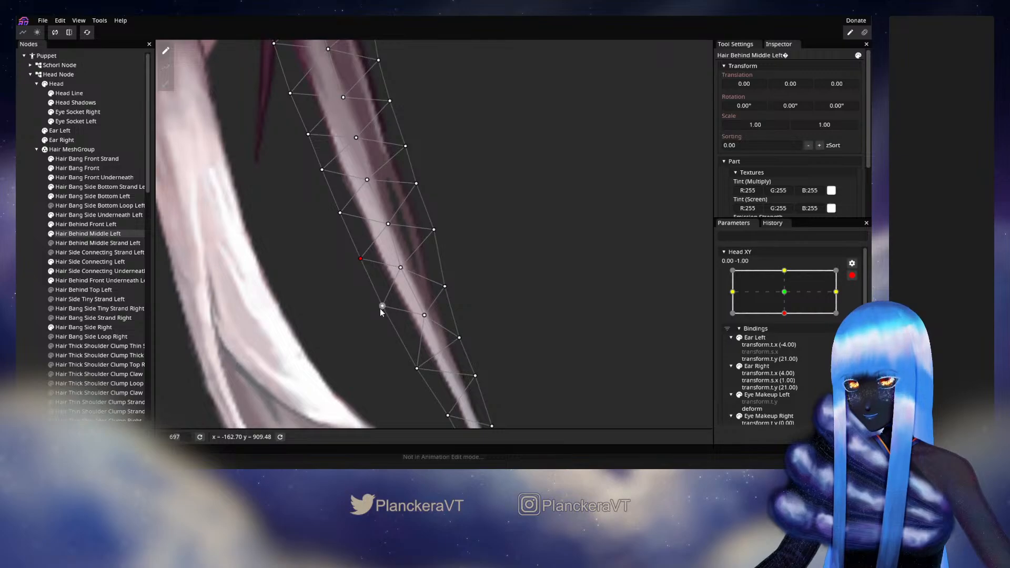
click(30, 255)
Sweep Head XY repeatedly between 0.00, 0.00 and 0.00, -1.00, examining how smoothly the Hair Behind Middle Left strand moves.
click(852, 275)
mouse_move(788, 342)
mouse_down()
mouse_move(790, 320)
mouse_move(793, 344)
mouse_move(789, 329)
mouse_up()
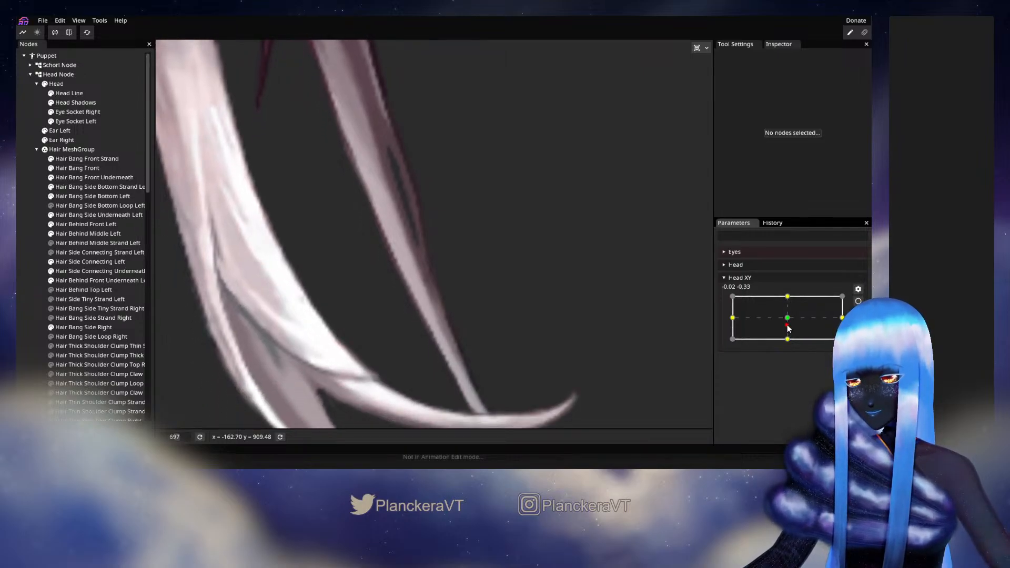
drag(789, 327, 787, 339)
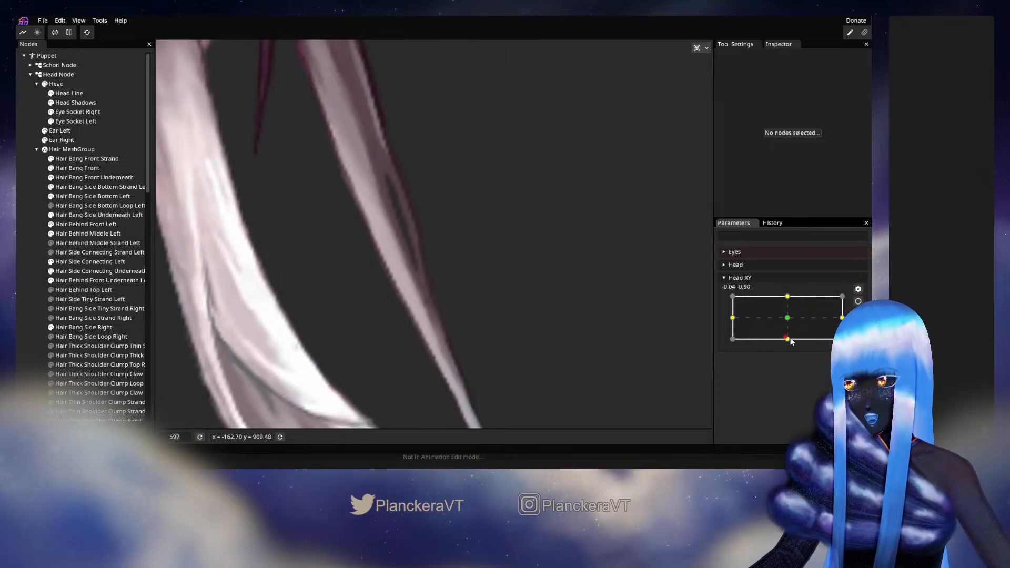
mouse_move(789, 345)
mouse_down()
mouse_move(788, 318)
mouse_move(786, 342)
mouse_up()
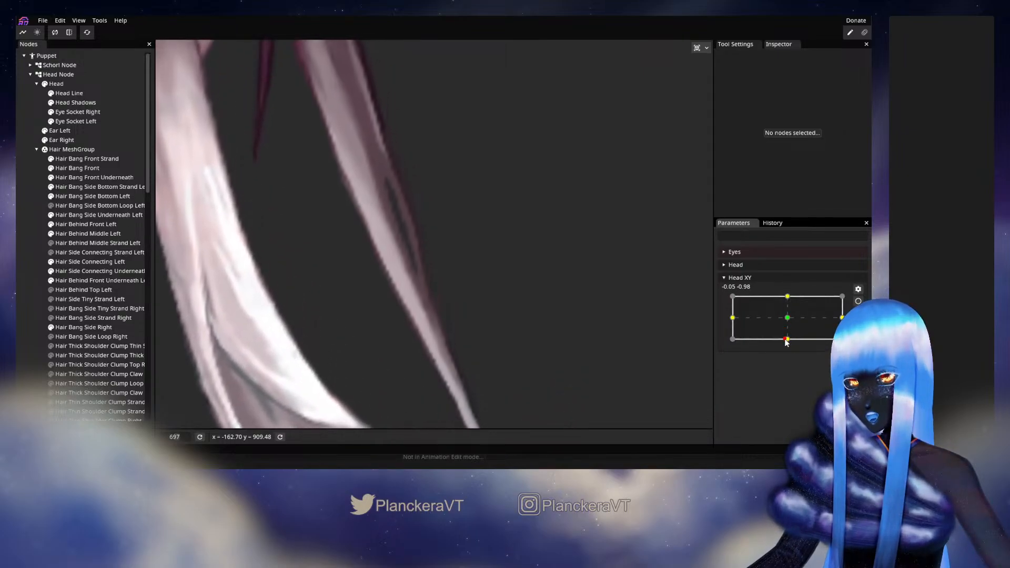
scroll(476, 276, down, 5)
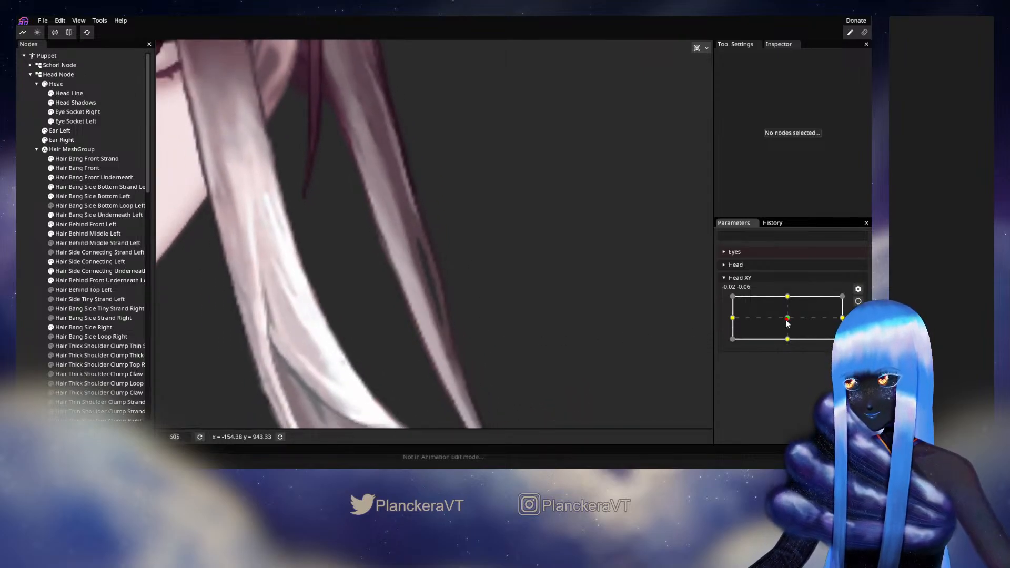
drag(788, 323, 790, 347)
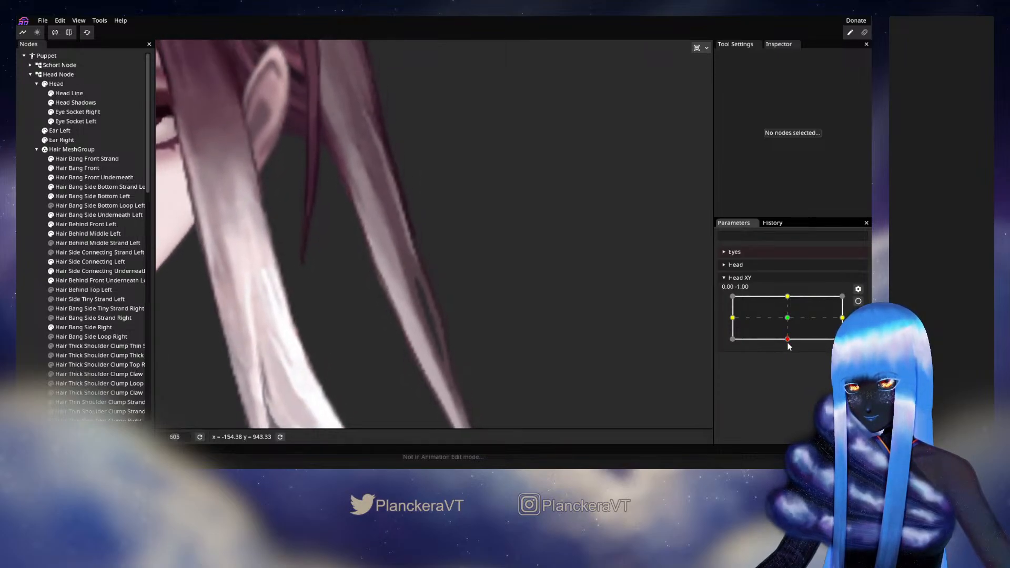
At Head XY 0.00, -1.00, refine a mid-length center vertex and nearby face-side edge vertices of Hair Behind Middle Left, and deselect the part.
click(859, 301)
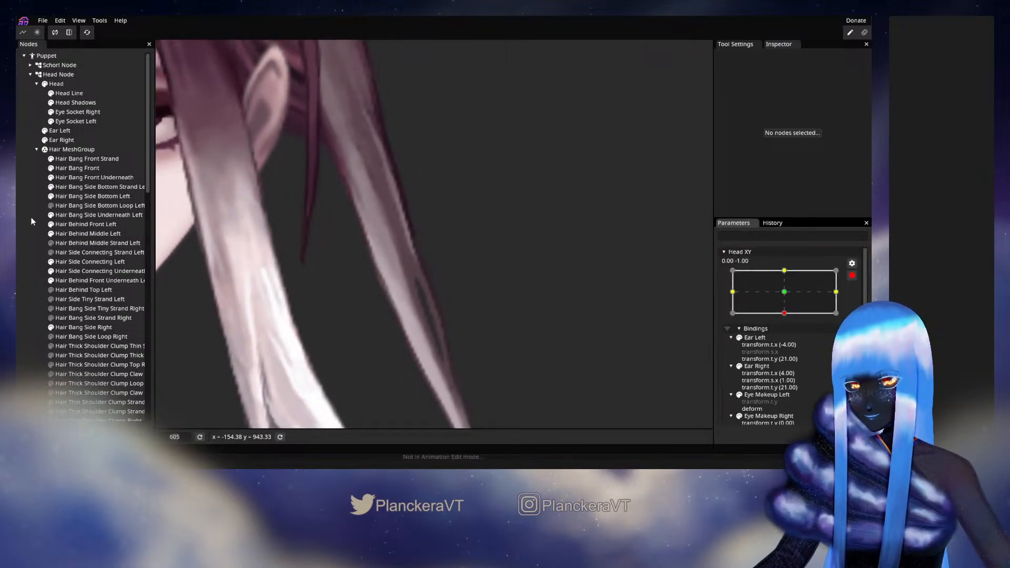
click(92, 234)
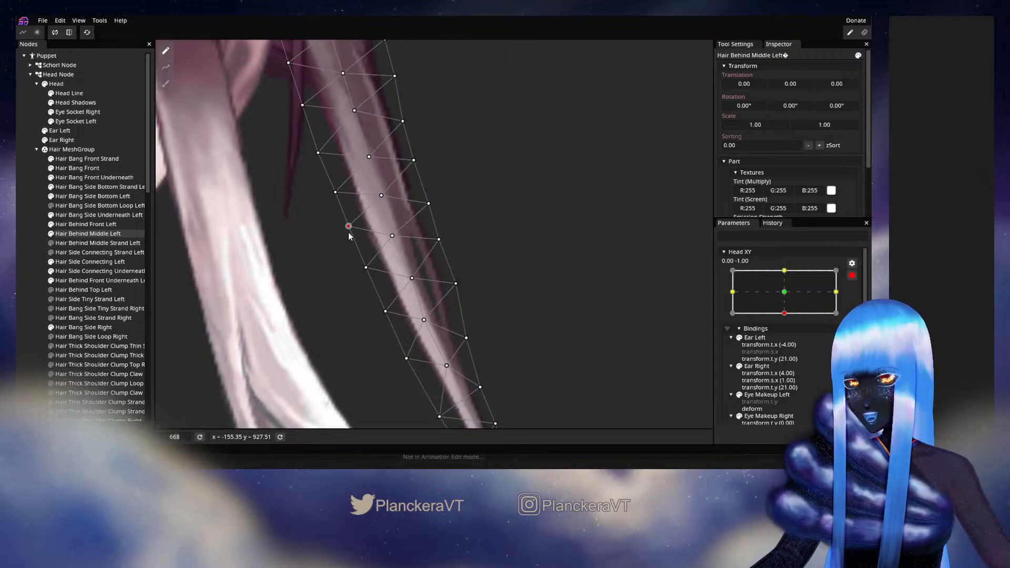
drag(366, 268, 354, 235)
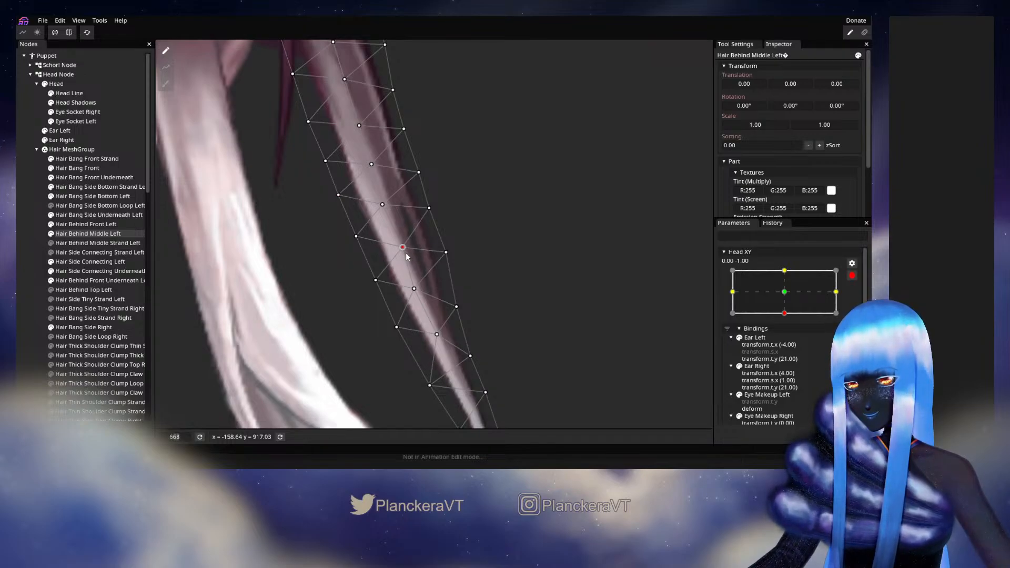
click(356, 236)
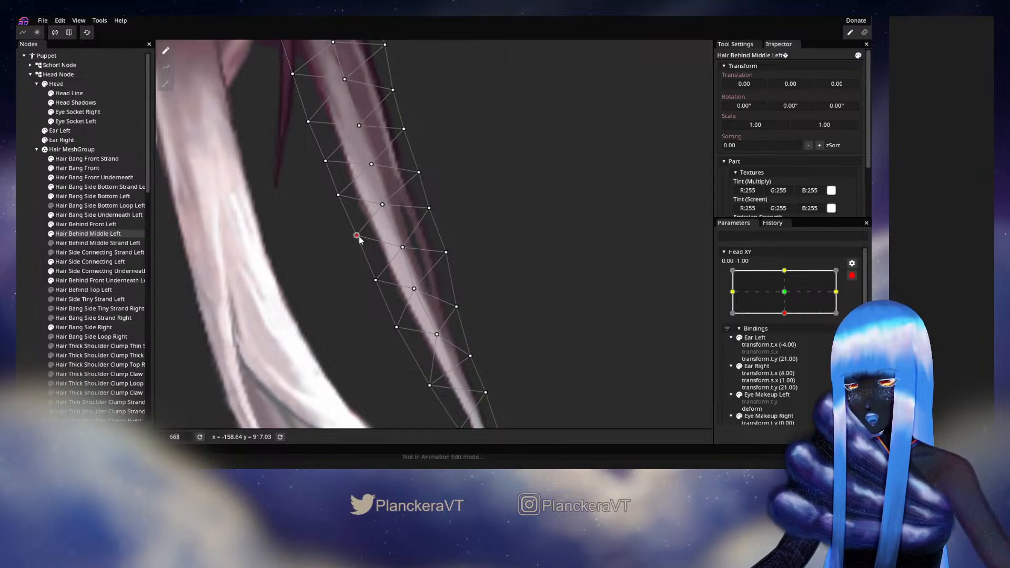
click(339, 195)
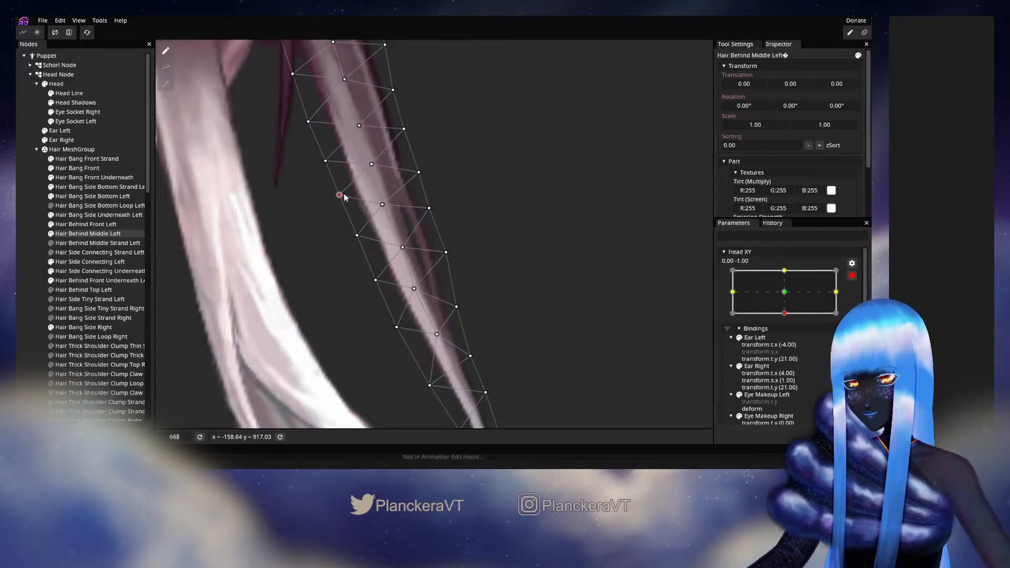
click(96, 235)
scroll(544, 306, down, 2)
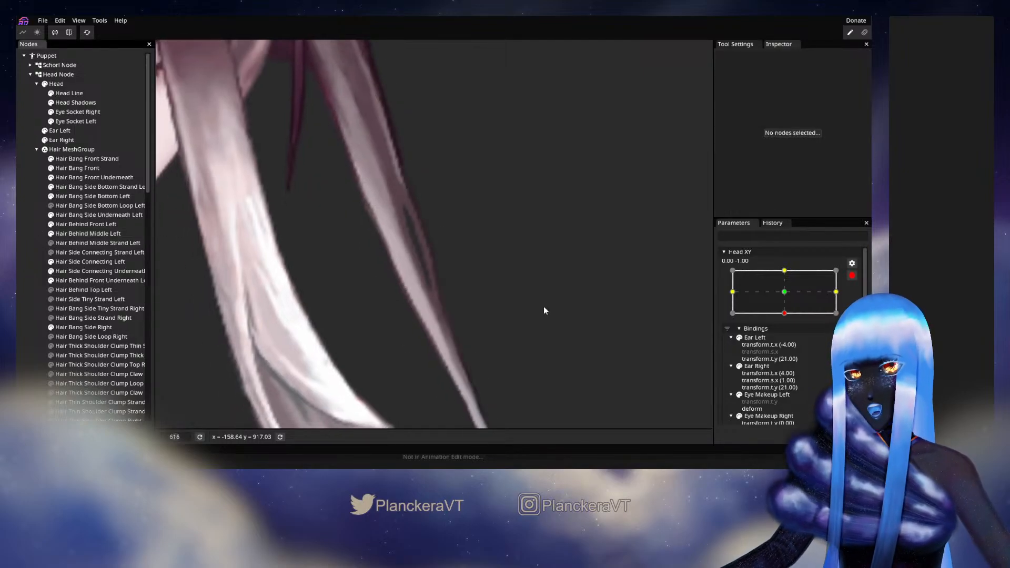
Test the downward sweep and adjust the mid-length outer edge vertices of Hair Behind Middle Left at Head XY 0.00, -1.00.
click(852, 276)
mouse_move(788, 340)
mouse_down()
mouse_move(788, 327)
mouse_move(788, 340)
mouse_up()
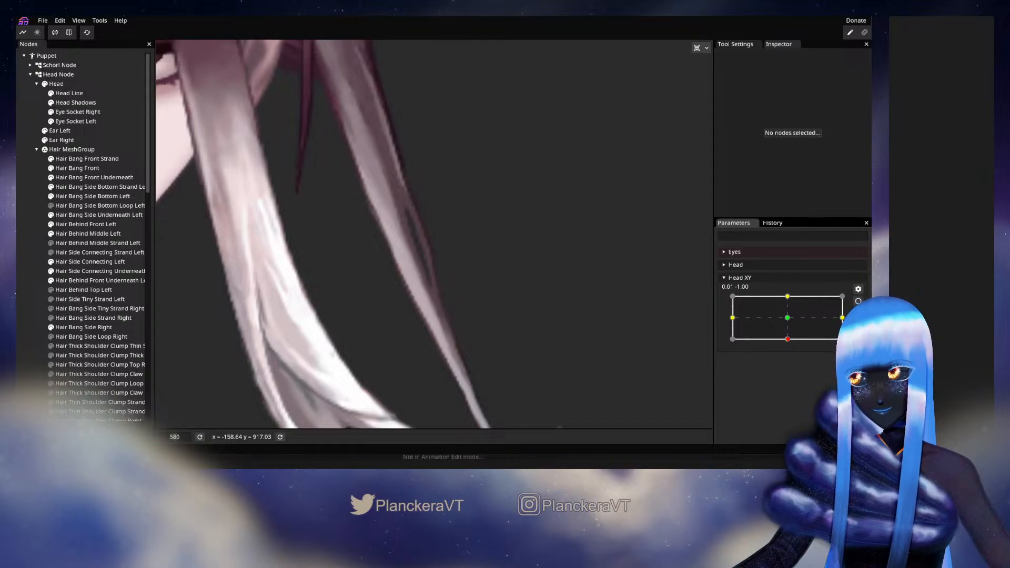
click(858, 300)
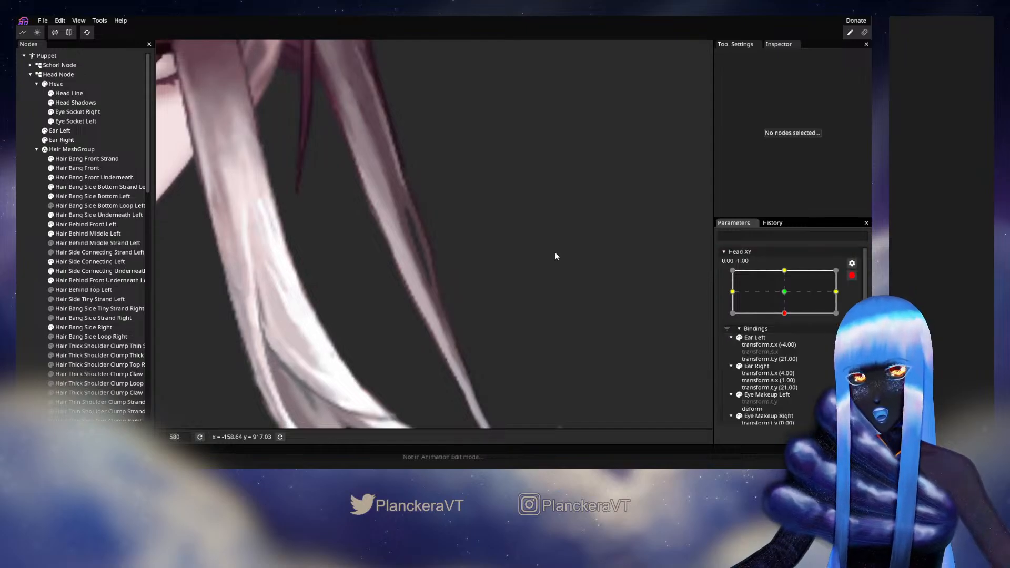
click(79, 233)
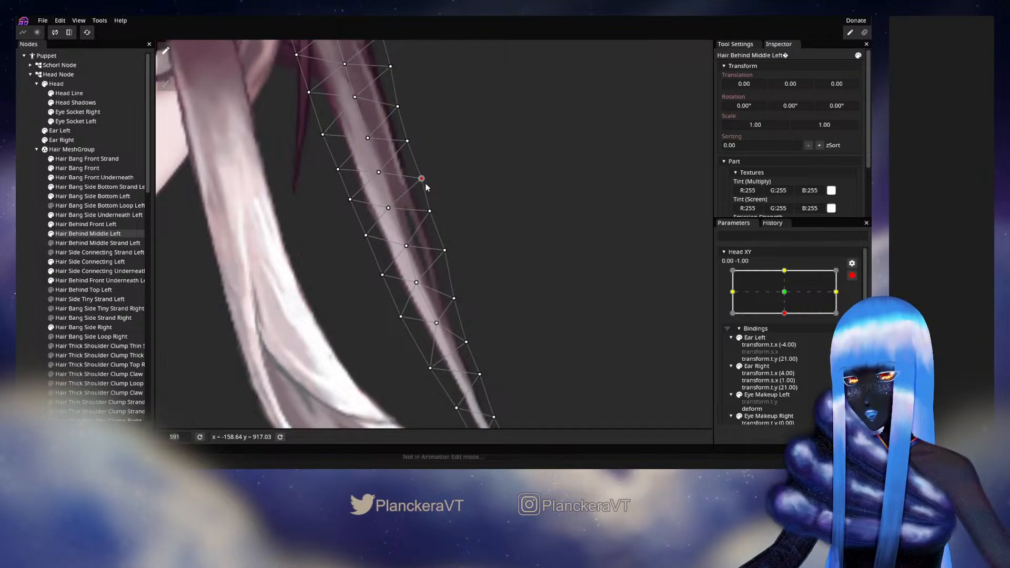
click(18, 294)
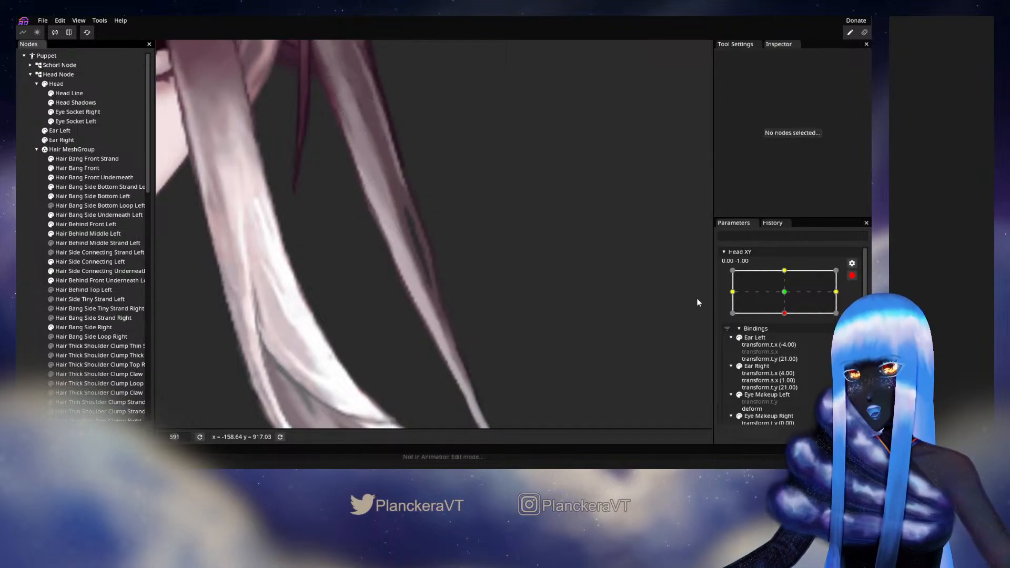
Check the head's downward motion and lower a mid-length face-side edge vertex of Hair Behind Middle Left slightly at Head XY 0.00, -1.00.
click(852, 275)
mouse_move(793, 341)
mouse_down()
mouse_move(787, 322)
mouse_move(788, 344)
mouse_up()
click(858, 301)
click(91, 234)
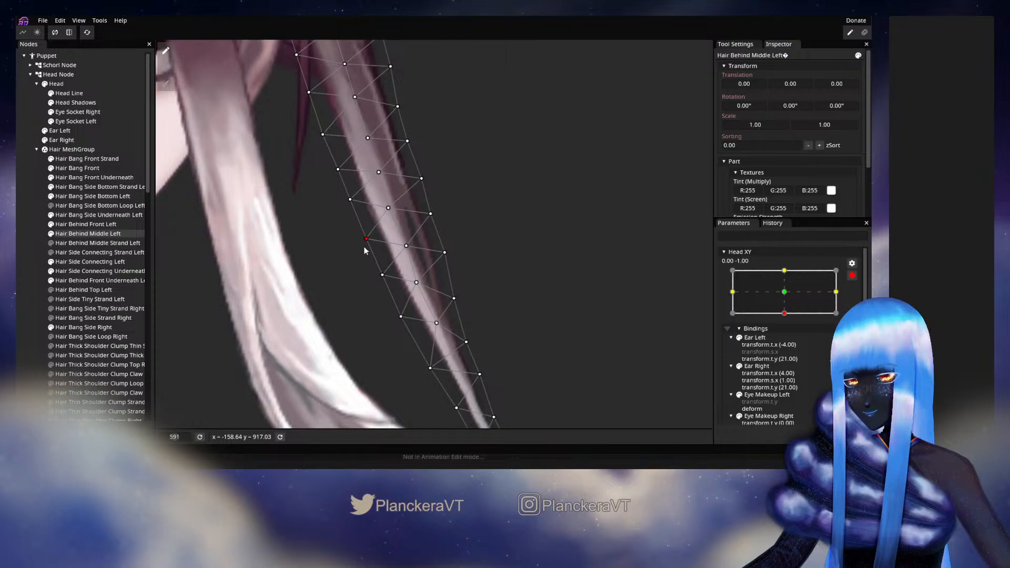
click(34, 274)
Sweep the head downward again, and nudge the same face-side edge vertex and its neighboring center and outer edge vertices at Head XY 0.00, -1.00.
click(852, 275)
mouse_move(787, 339)
mouse_down()
mouse_move(787, 324)
mouse_move(789, 343)
mouse_up()
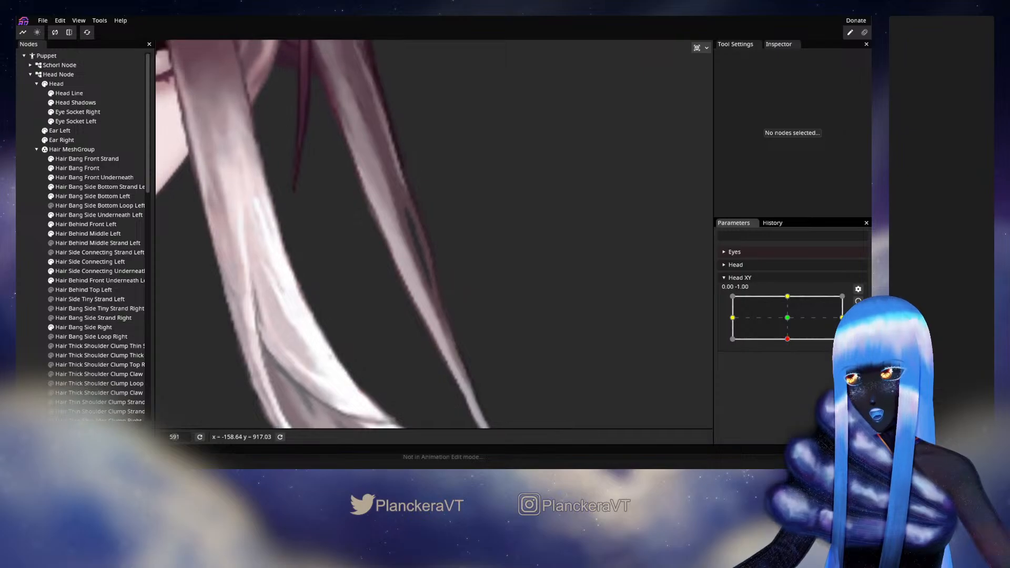
click(858, 301)
click(93, 234)
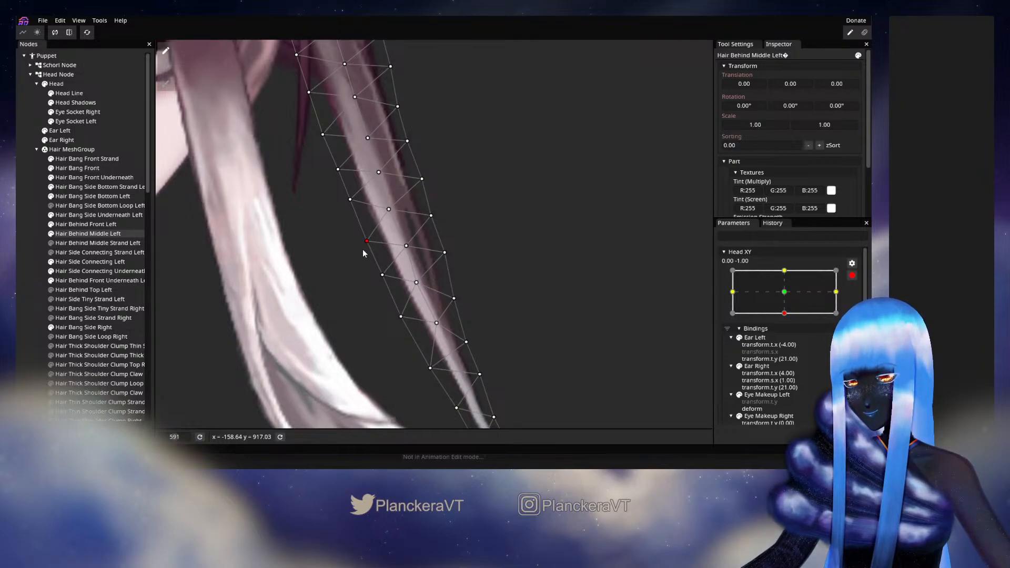
click(302, 252)
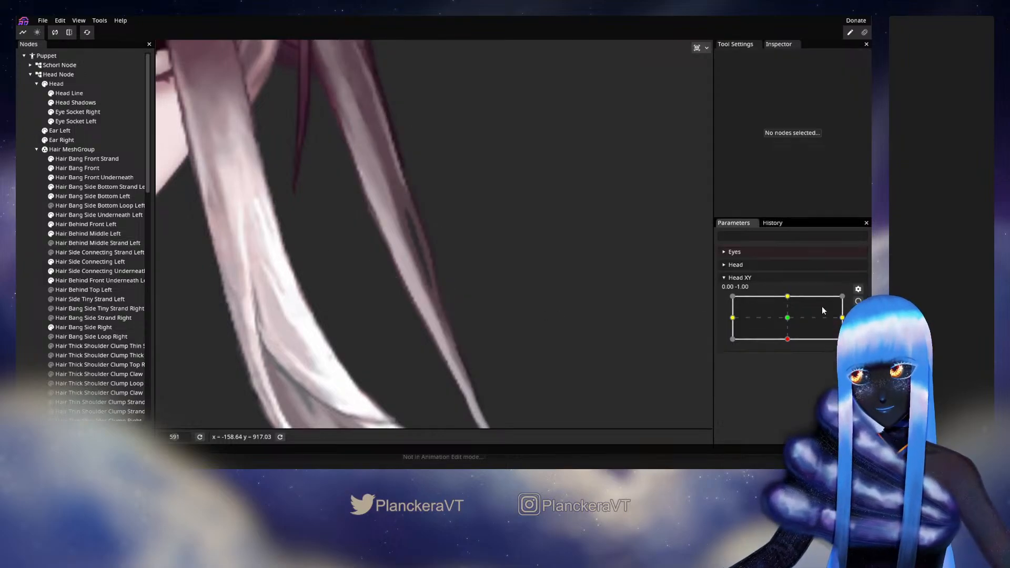
Retest the downward sweep and raise the mid-length face-side edge vertex of Hair Behind Middle Left slightly at Head XY 0.00, -1.00.
mouse_move(791, 342)
mouse_down()
mouse_move(789, 323)
mouse_move(791, 344)
mouse_up()
click(858, 301)
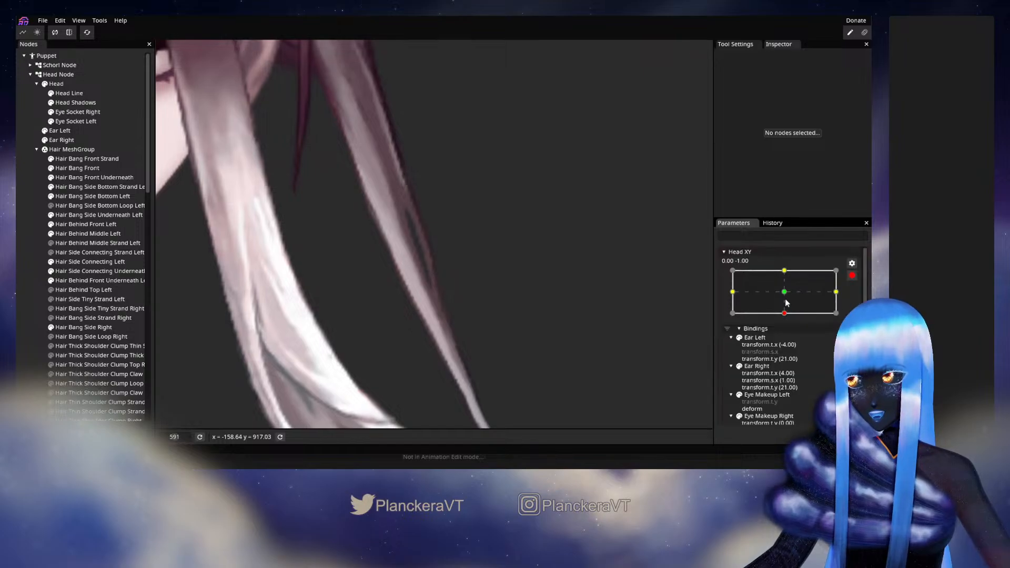
click(100, 234)
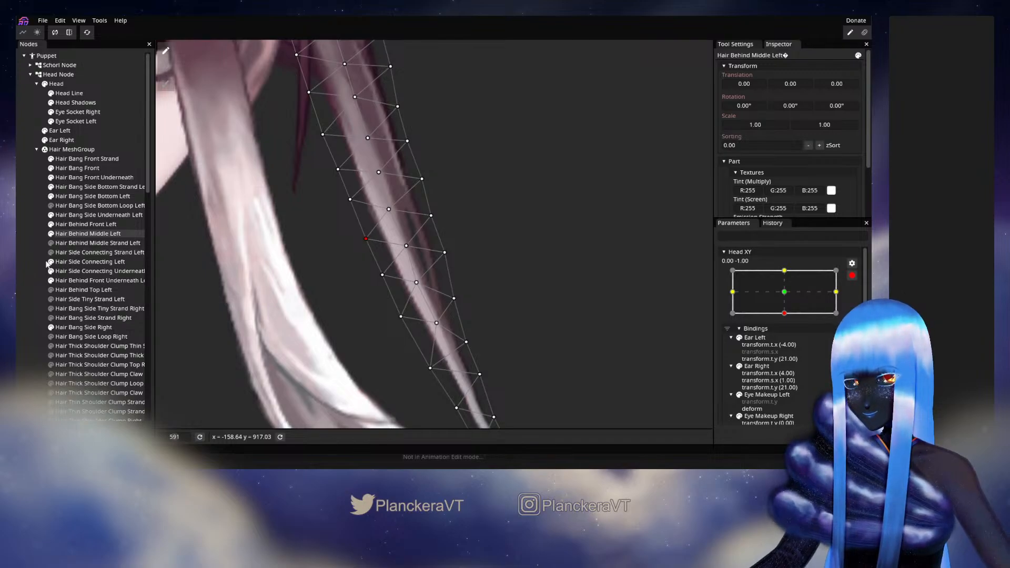
click(106, 234)
Test the head's downward motion once more and rearm Head XY for editing at 0.00, -1.00.
click(852, 276)
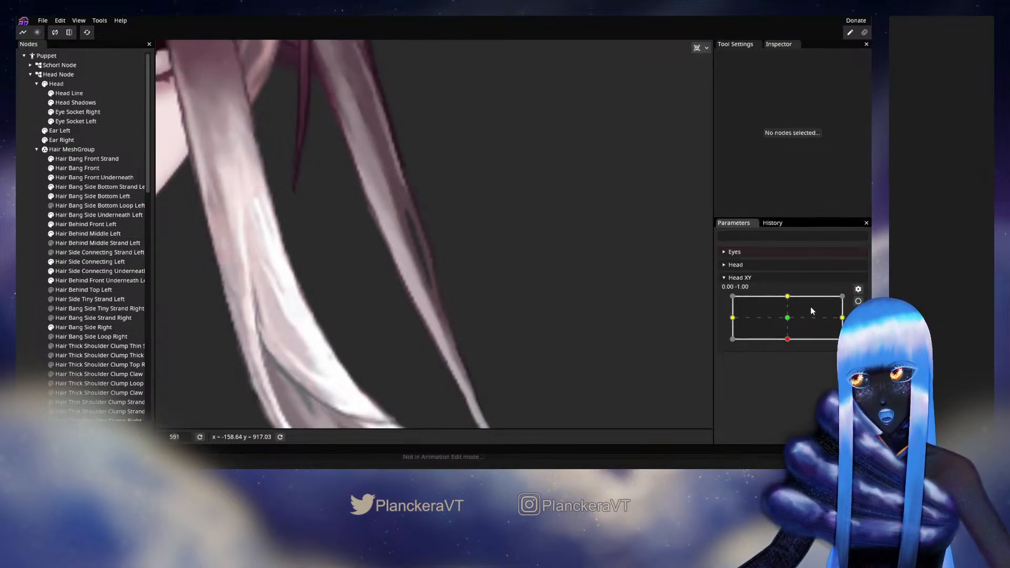
mouse_move(791, 337)
mouse_down()
mouse_move(789, 319)
mouse_move(789, 339)
mouse_up()
click(858, 301)
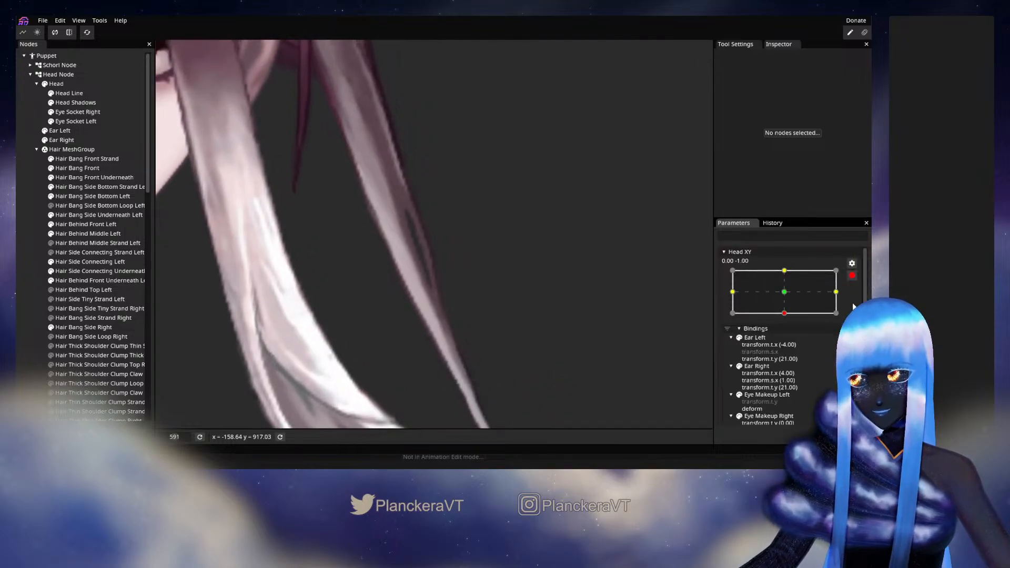
Nudge a mid-length center vertex of Hair Behind Middle Left at Head XY 0.00, -1.00, and retest the head's downward motion.
click(79, 235)
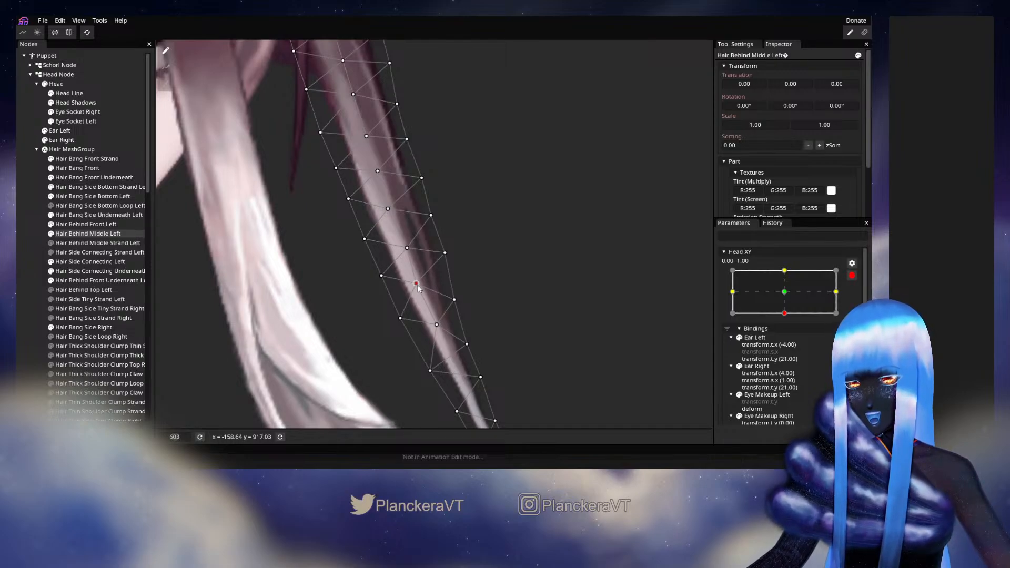
click(17, 273)
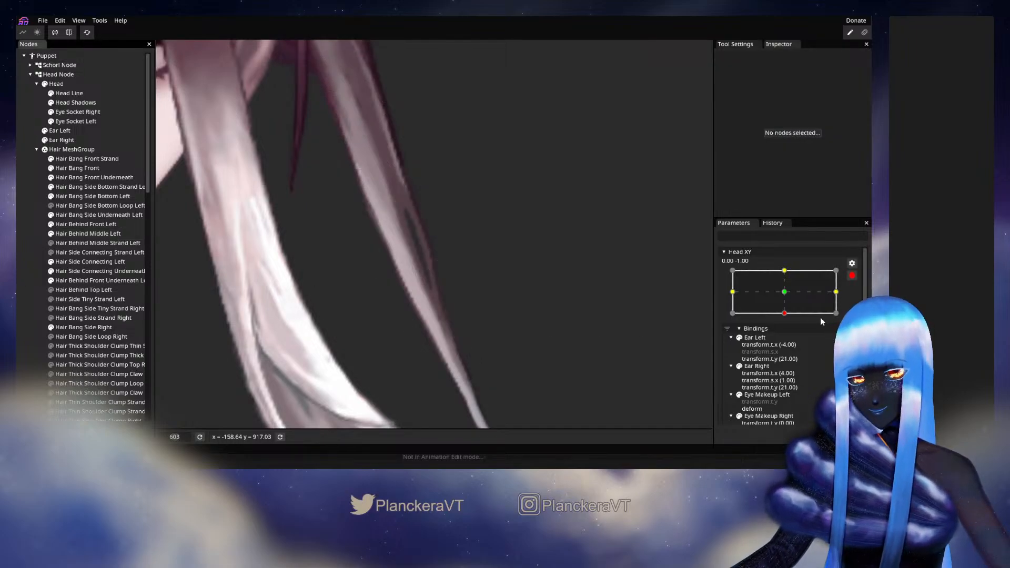
click(852, 275)
mouse_move(788, 339)
mouse_down()
mouse_move(789, 319)
mouse_move(787, 339)
mouse_up()
click(856, 303)
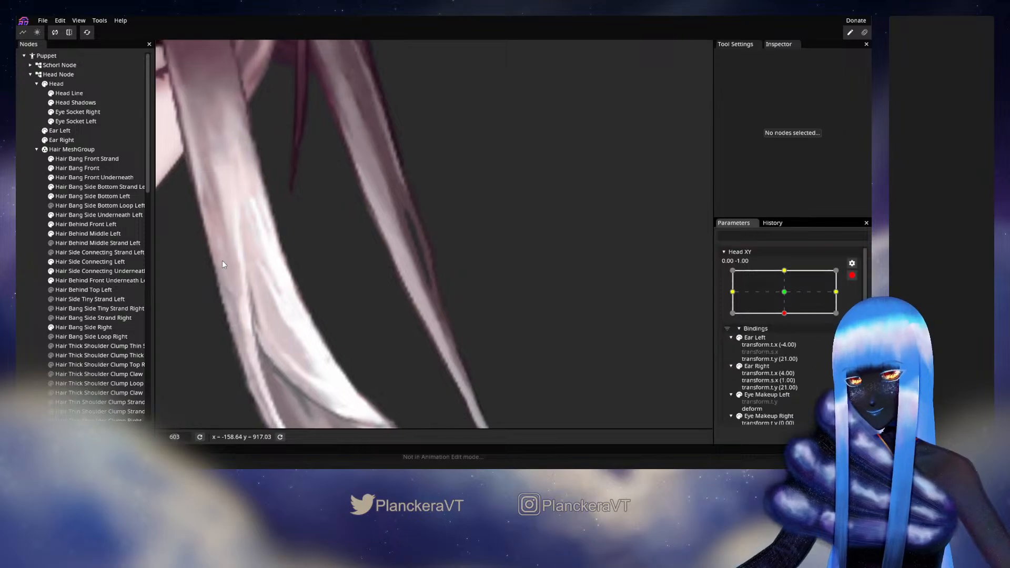
Raise the next higher center vertex of Hair Behind Middle Left slightly at Head XY 0.00, -1.00, and sweep the head downward to check it.
click(87, 234)
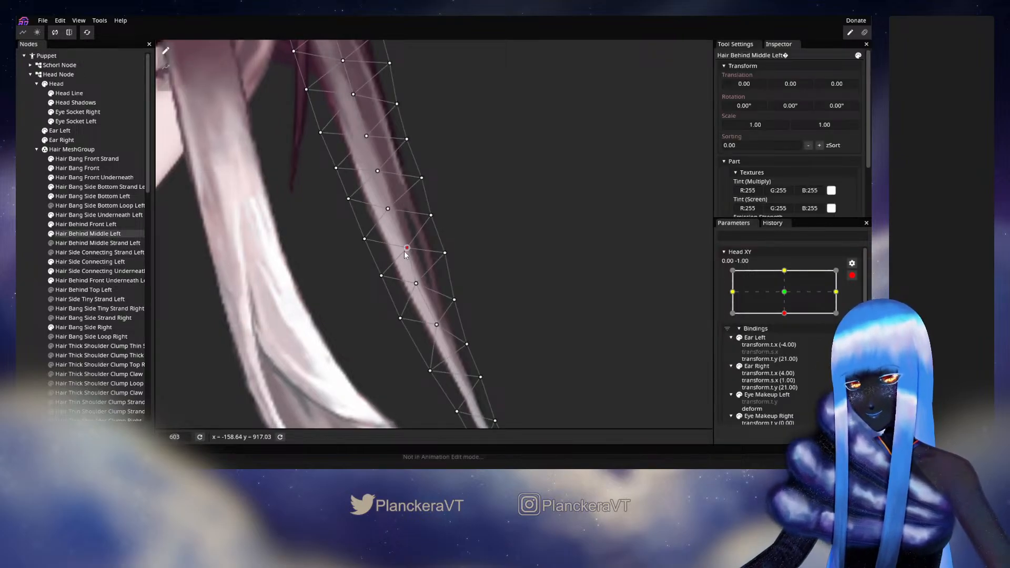
drag(403, 249, 403, 248)
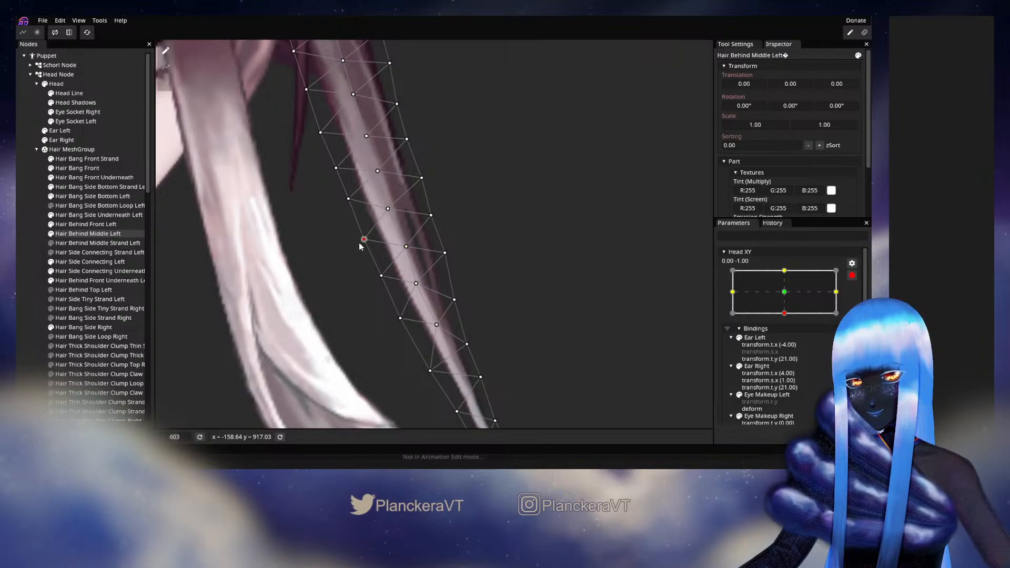
click(36, 280)
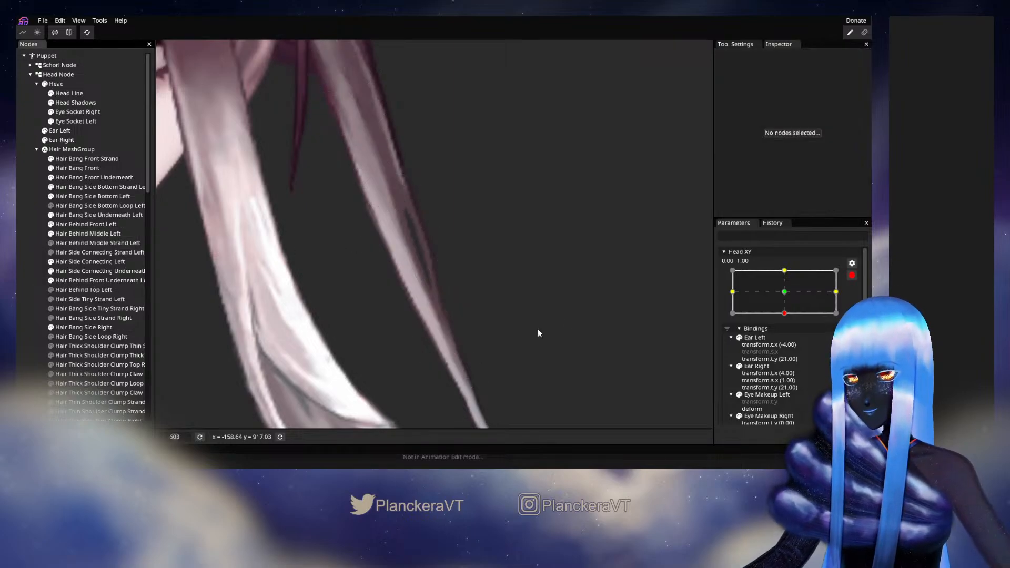
click(853, 277)
click(853, 277)
drag(787, 343, 790, 321)
mouse_move(789, 333)
mouse_down()
mouse_move(789, 320)
mouse_move(786, 341)
mouse_up()
click(858, 301)
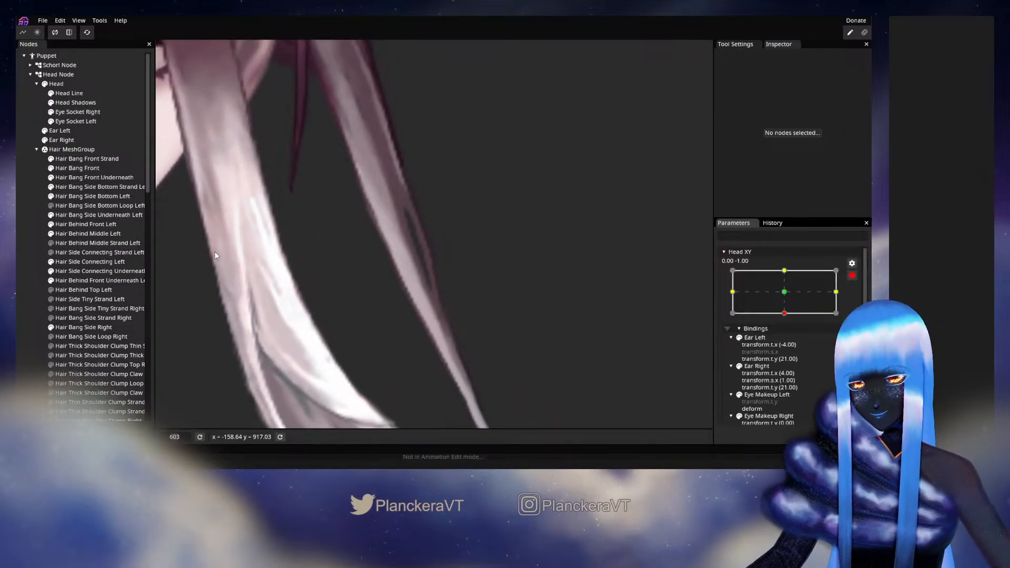
Lower a mid-length outer edge vertex of Hair Behind Middle Left slightly at Head XY 0.00, -1.00, and check the downward sweep.
click(88, 234)
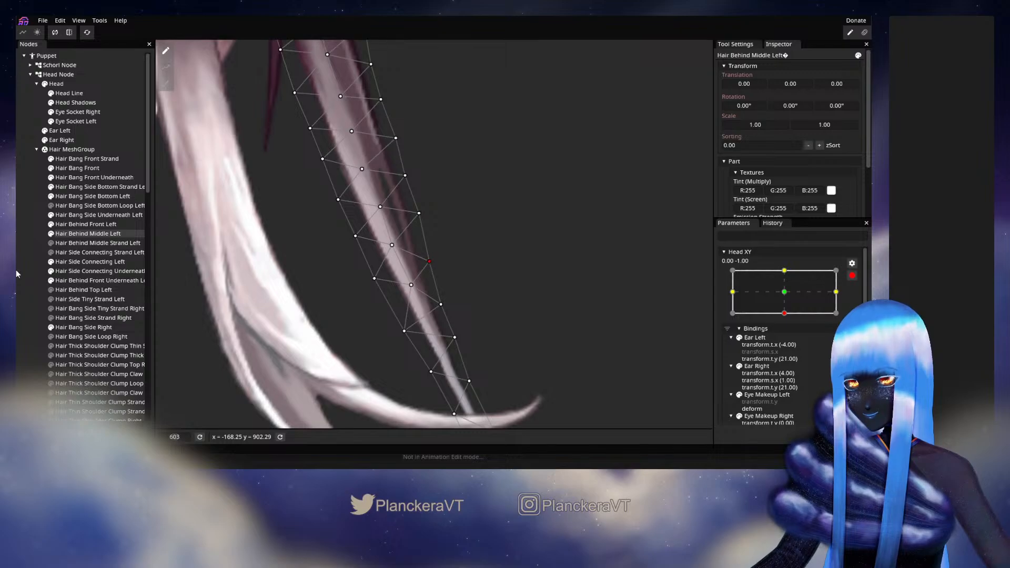
click(172, 283)
scroll(509, 307, down, 3)
drag(510, 307, 511, 317)
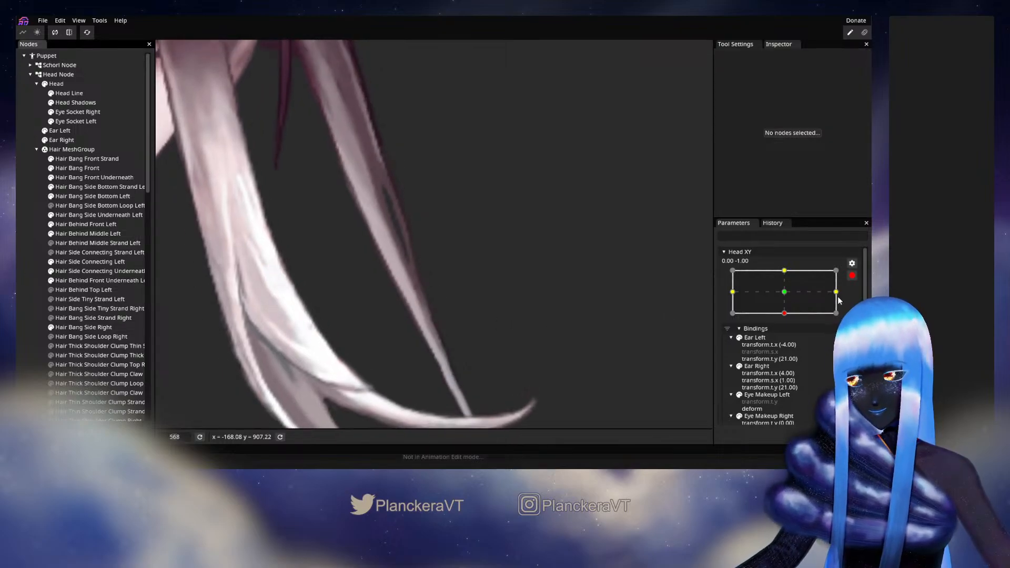
click(853, 275)
mouse_move(788, 339)
mouse_down()
mouse_move(788, 327)
mouse_move(787, 339)
mouse_up()
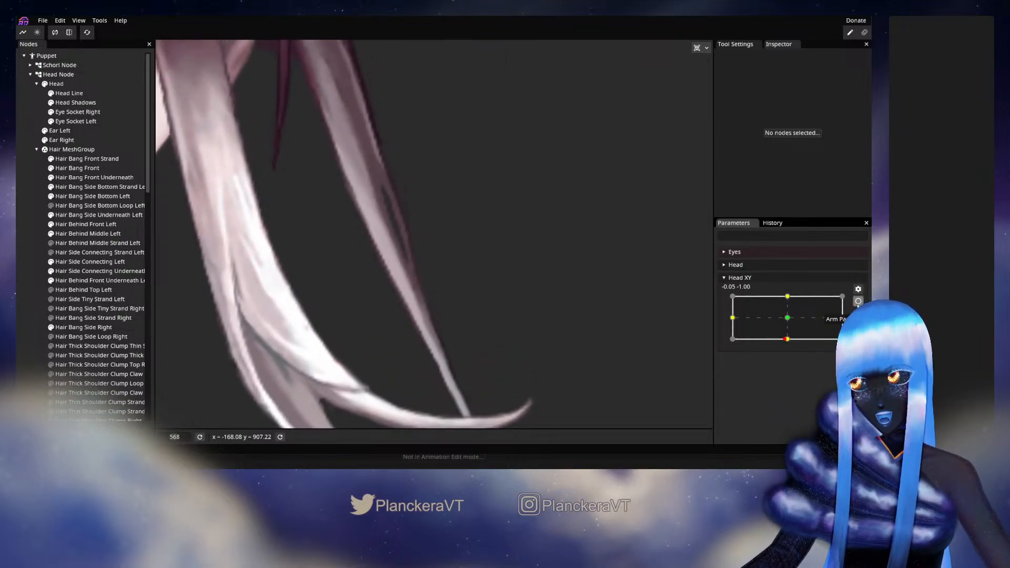
click(858, 302)
Move the mid-length outer edge vertex of Hair Behind Middle Left inward, raise its neighboring center and outer vertices slightly, and retest the downward pose.
click(88, 234)
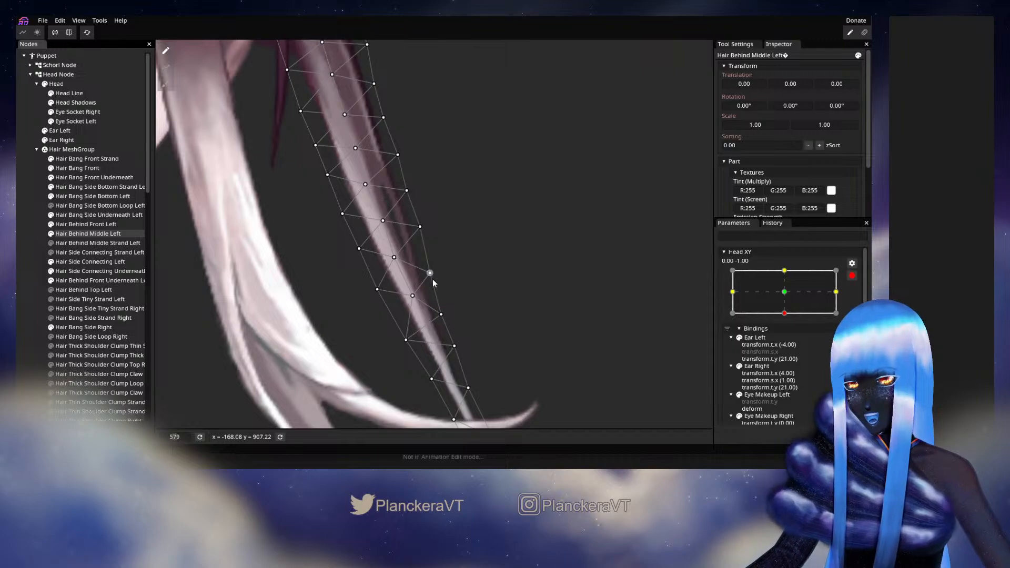
click(393, 257)
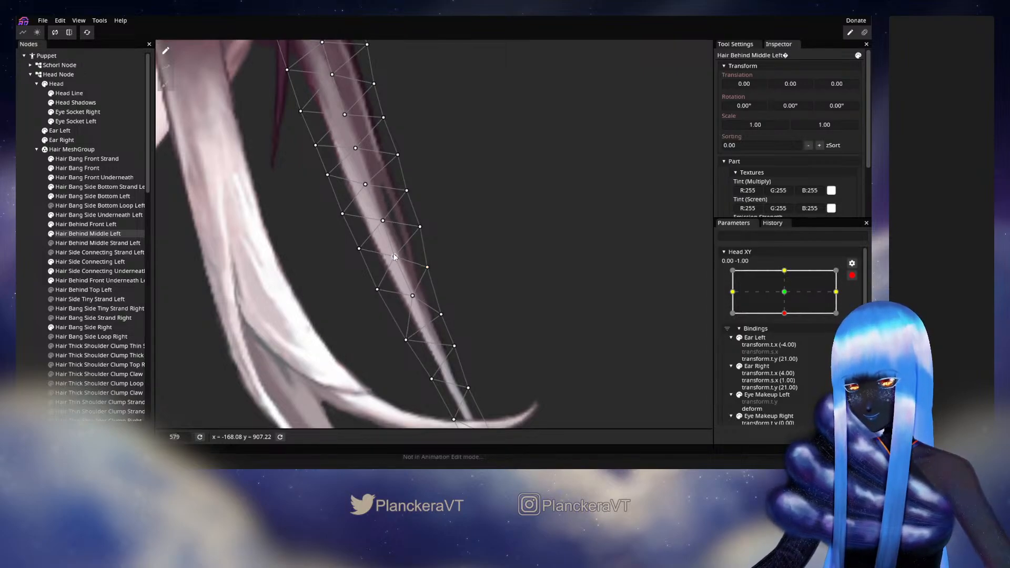
drag(418, 228, 419, 225)
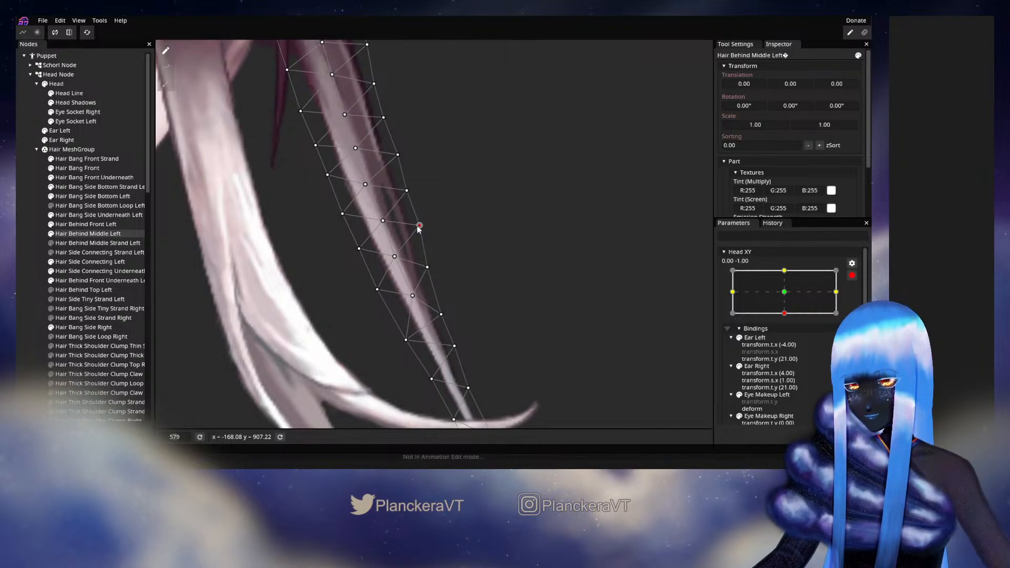
click(28, 267)
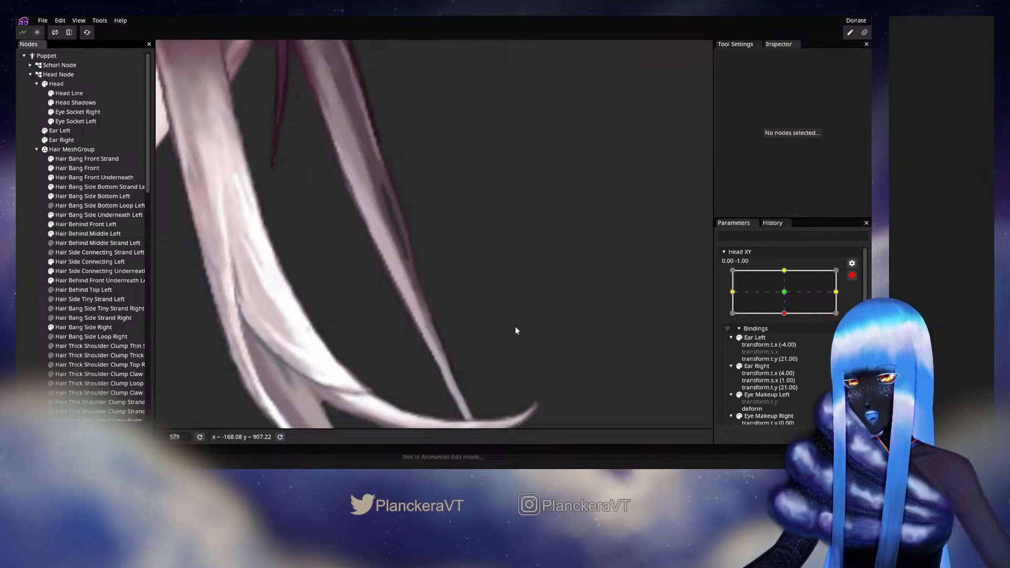
click(852, 275)
mouse_move(787, 329)
mouse_down()
mouse_move(787, 318)
mouse_move(787, 343)
mouse_up()
click(858, 301)
Fine-tune a lower center vertex and its neighboring face-side edge vertex of Hair Behind Middle Left, and replay the head's downward motion.
click(88, 234)
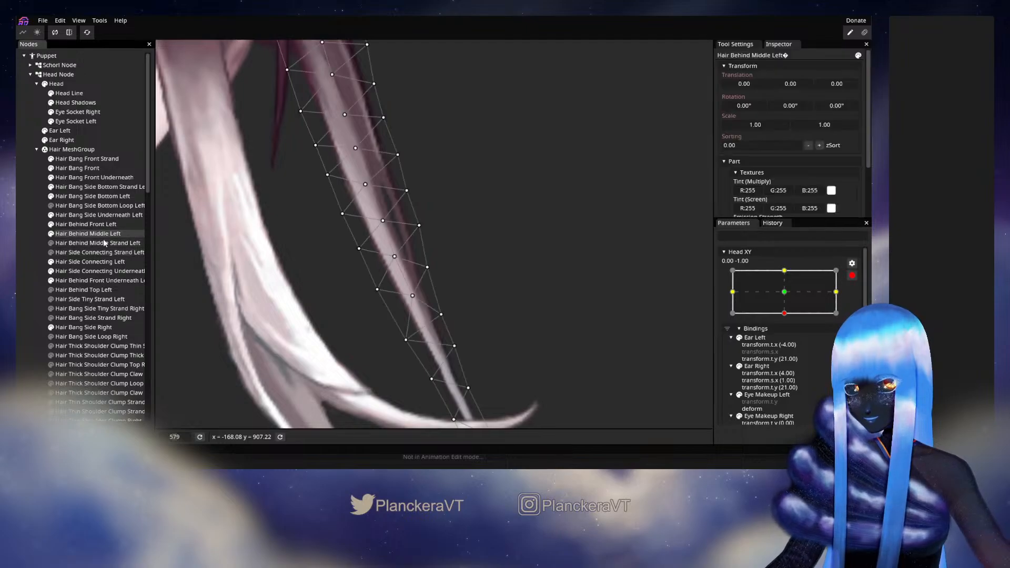
scroll(425, 269, up, 1)
click(421, 271)
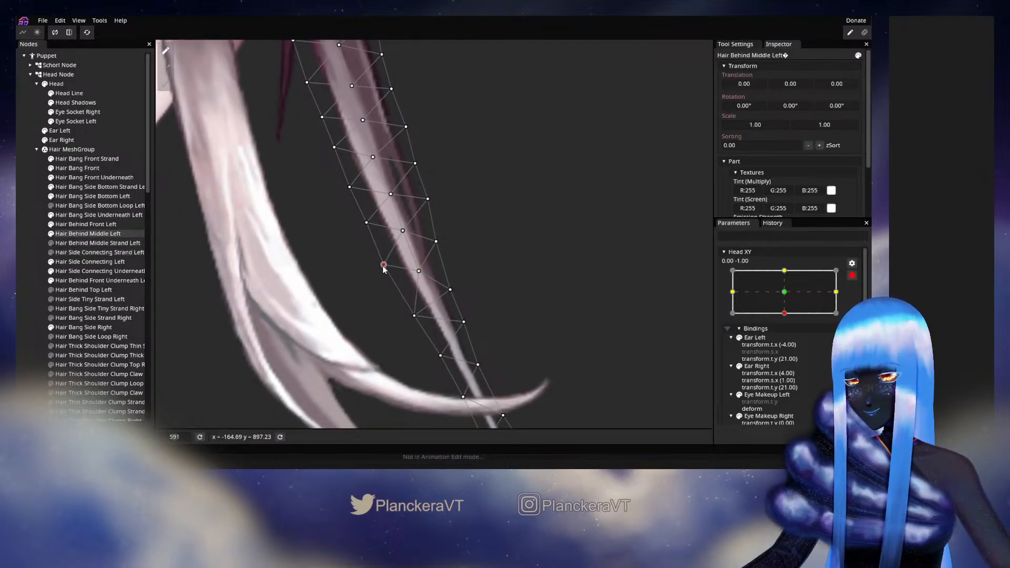
click(505, 283)
scroll(506, 284, down, 3)
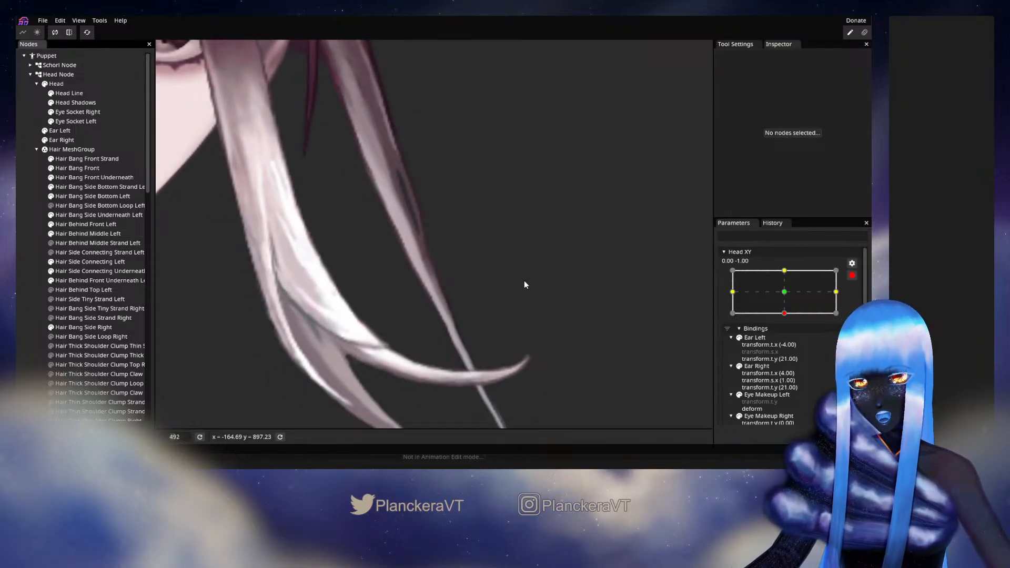
click(852, 275)
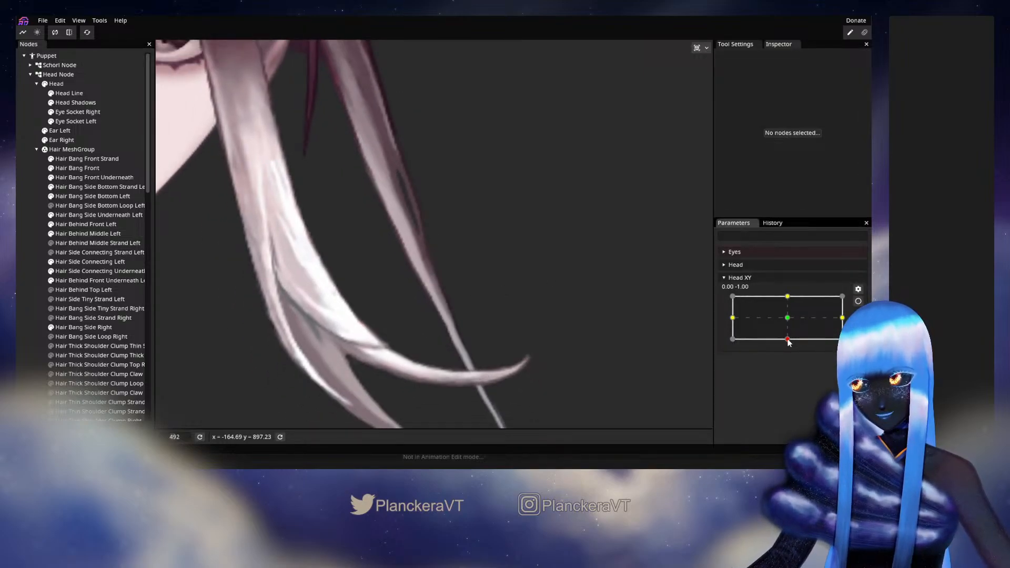
mouse_move(789, 342)
mouse_down()
mouse_move(786, 323)
mouse_move(788, 343)
mouse_up()
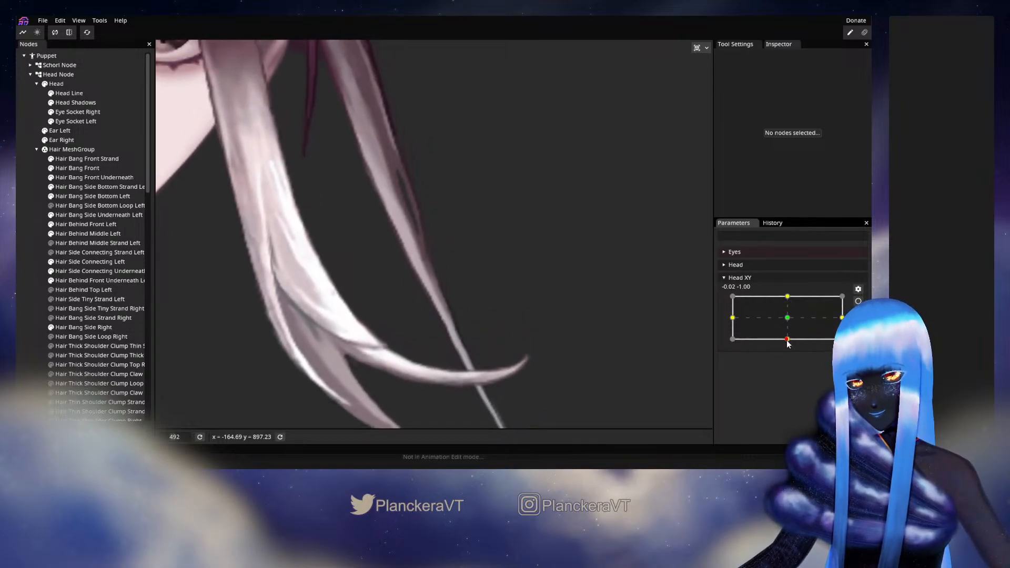
click(858, 301)
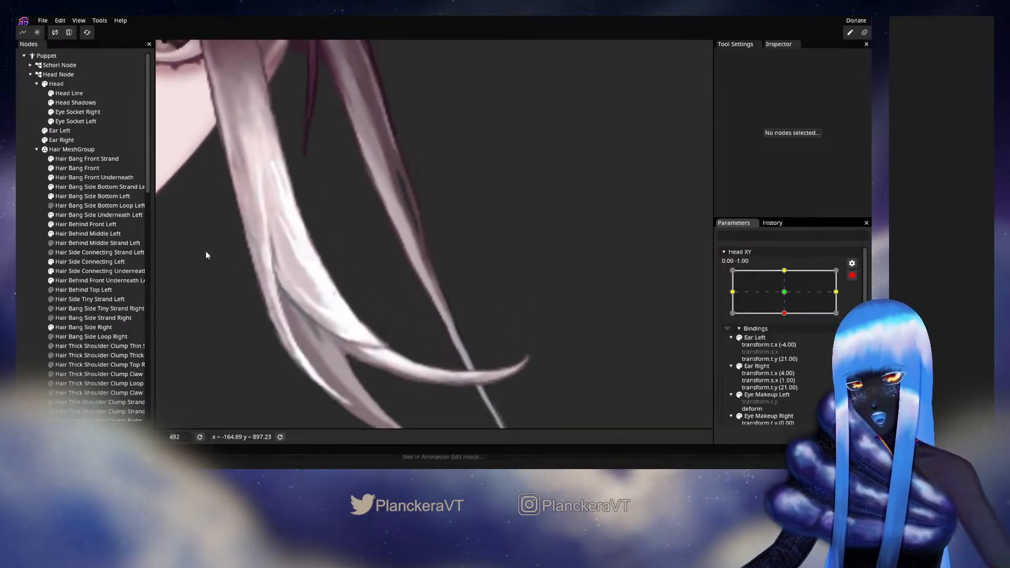
Raise the lower center vertex of Hair Behind Middle Left slightly at Head XY 0.00, -1.00, and test the downward sweep.
click(99, 232)
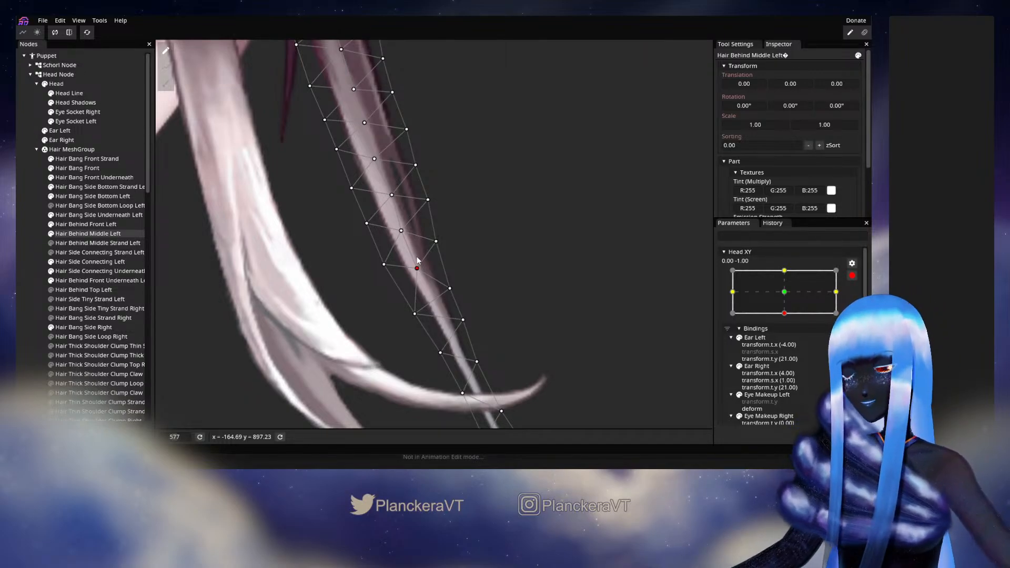
click(36, 294)
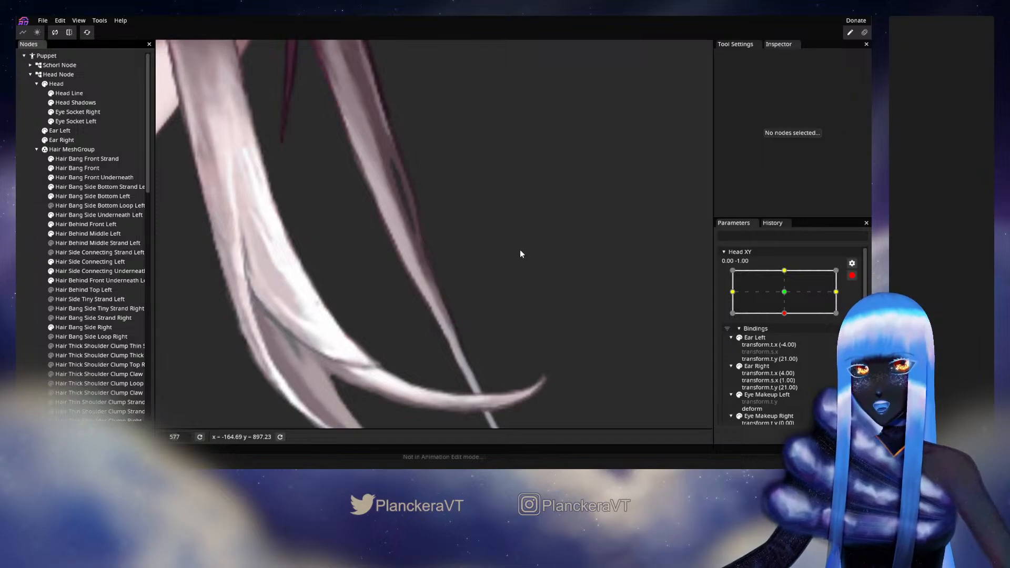
drag(520, 249, 526, 261)
click(852, 276)
mouse_move(788, 339)
mouse_down()
mouse_move(788, 318)
mouse_move(787, 340)
mouse_up()
click(859, 301)
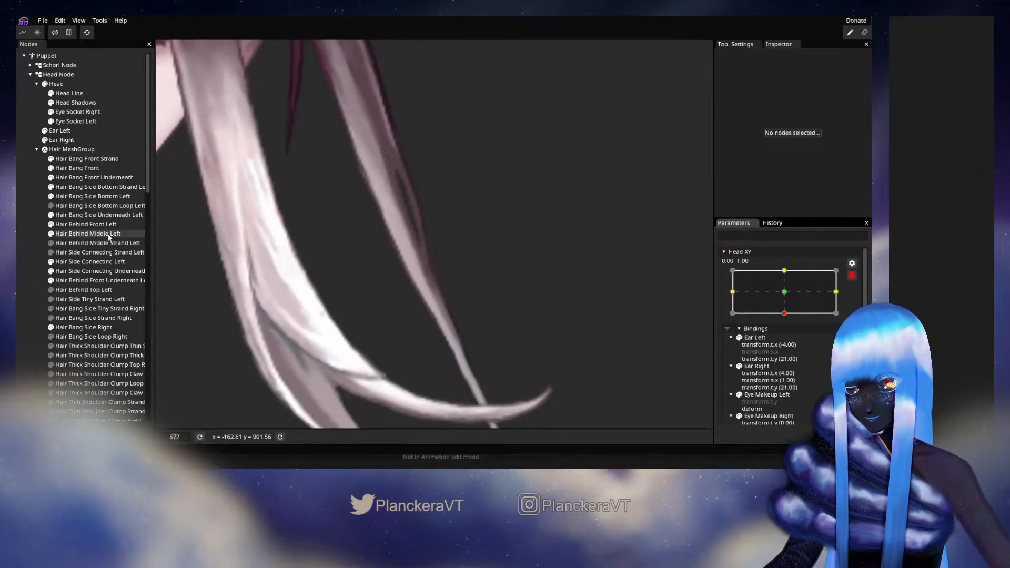
Shift two neighboring face-side edge vertices of Hair Behind Middle Left slightly at Head XY 0.00, -1.00, and recheck the head's downward motion.
click(82, 225)
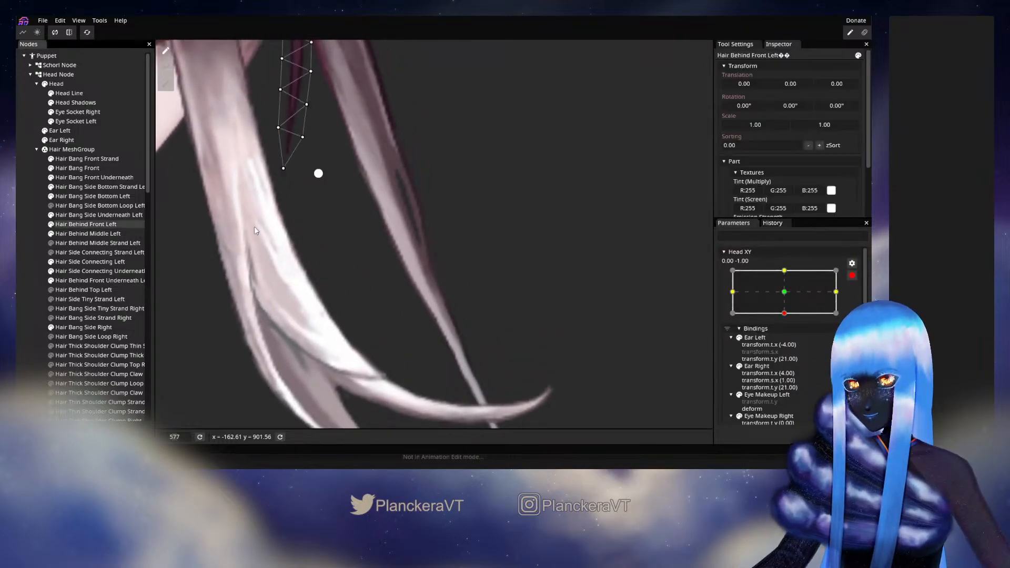
click(75, 235)
click(406, 243)
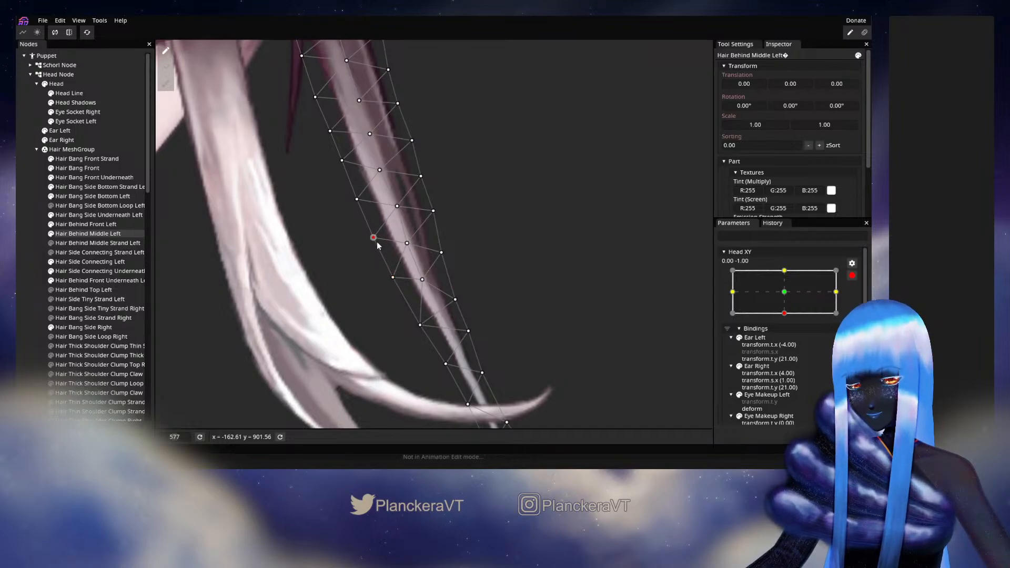
click(19, 268)
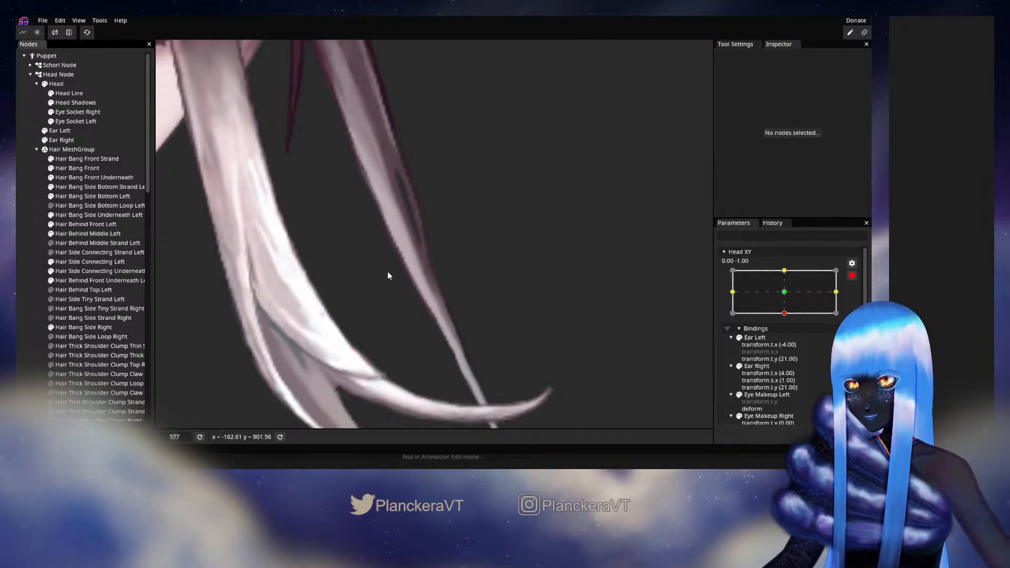
drag(452, 259, 457, 274)
click(853, 275)
mouse_move(785, 337)
mouse_down()
mouse_move(786, 322)
mouse_move(787, 338)
mouse_up()
click(858, 302)
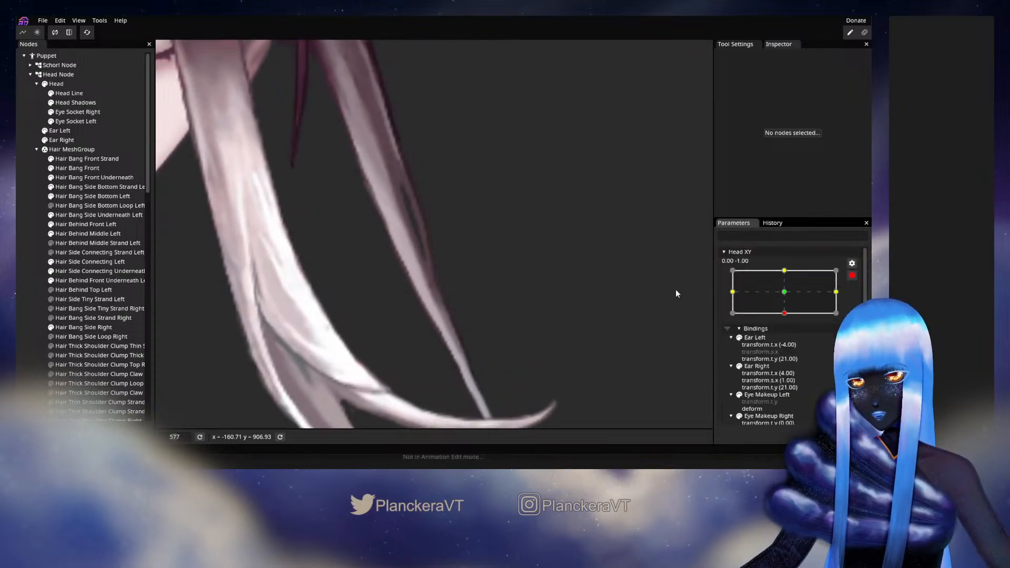
Raise a lower outer edge vertex of Hair Behind Middle Left slightly, adjust the adjacent center vertex, and sweep the head downward again.
click(82, 234)
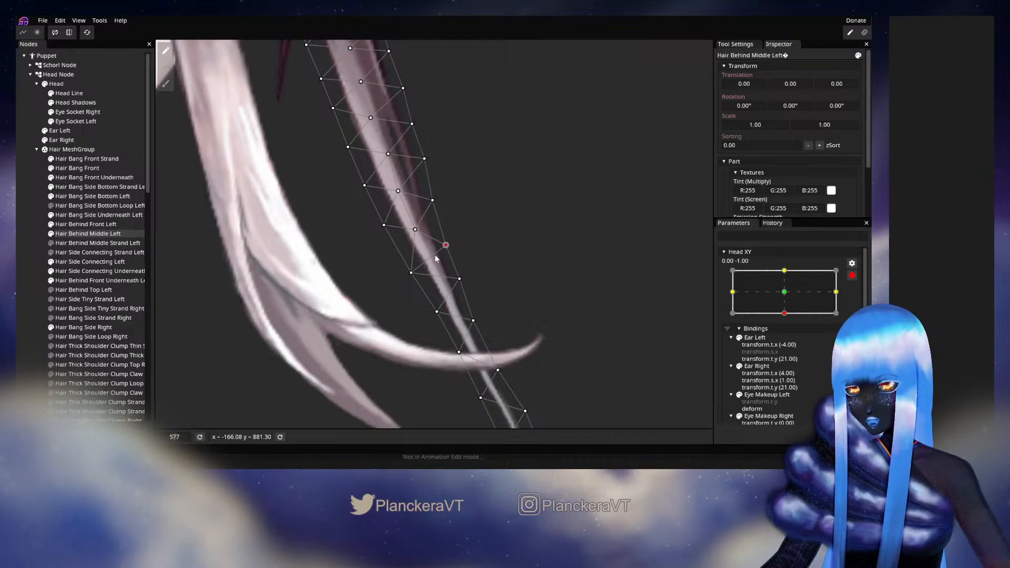
click(402, 269)
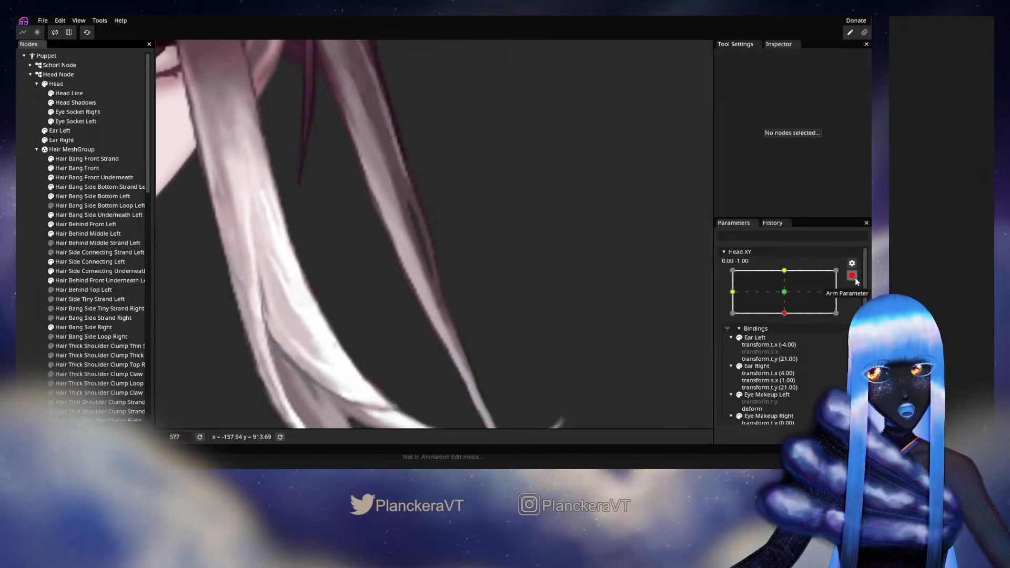
click(853, 276)
mouse_move(787, 338)
mouse_down()
mouse_move(787, 319)
mouse_move(787, 343)
mouse_up()
click(858, 302)
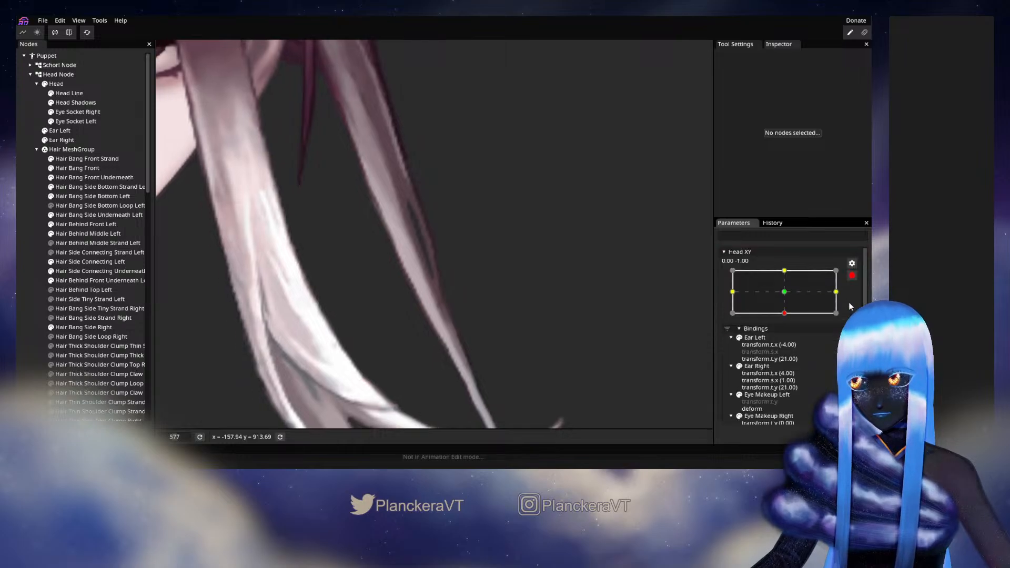
Nudge the face-side edge vertices of Hair Behind Middle Left, test the downward sweep with the face in view, and rearm Head XY at 0.00, -1.00.
click(79, 233)
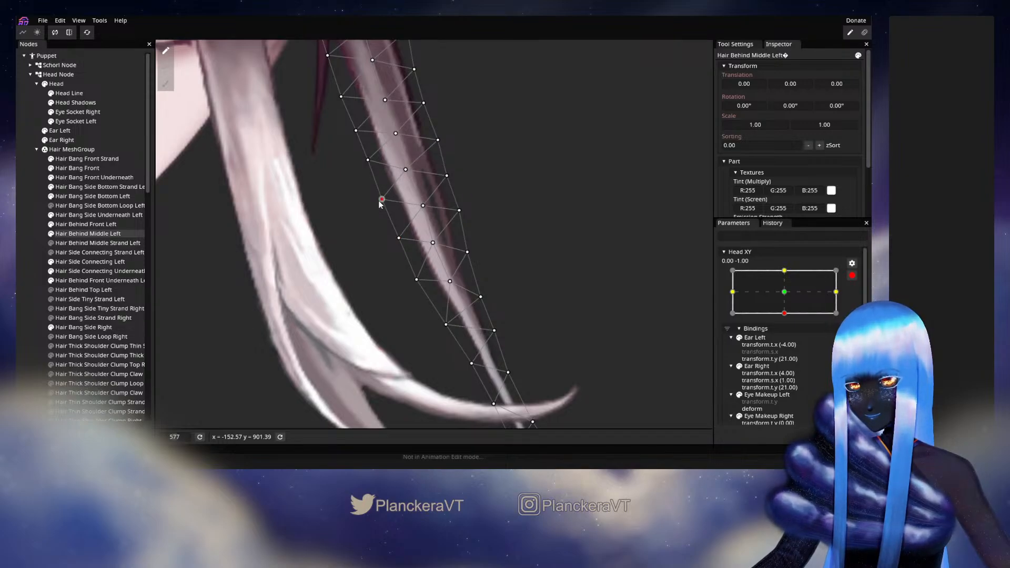
click(367, 298)
scroll(399, 275, down, 4)
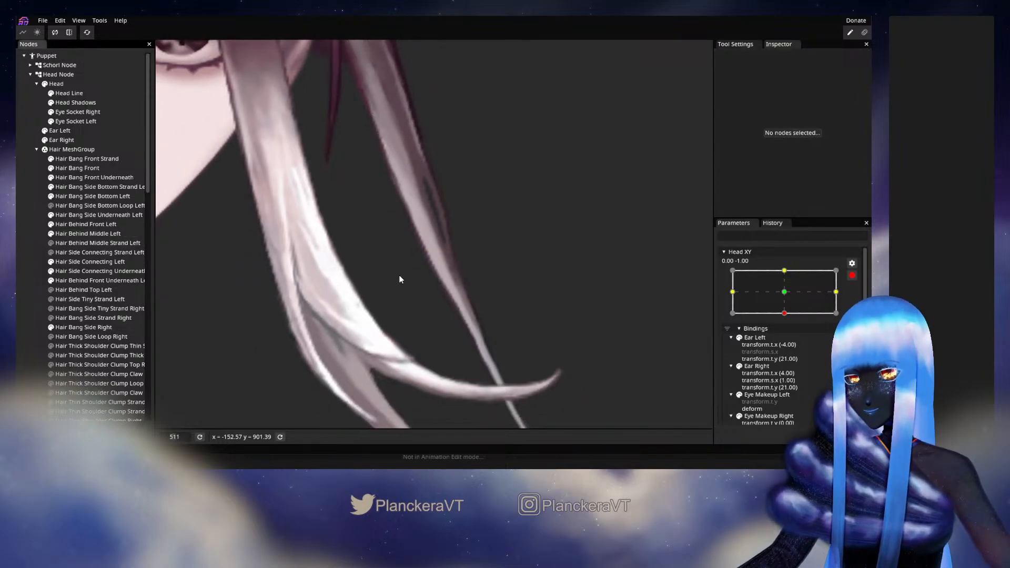
scroll(399, 276, down, 2)
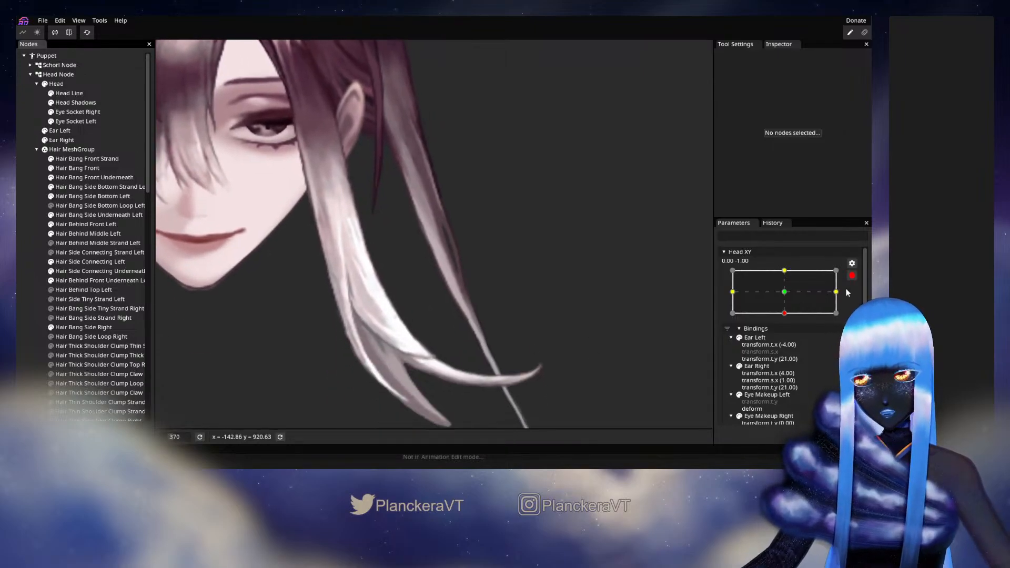
click(852, 275)
mouse_move(788, 339)
mouse_down()
mouse_move(788, 316)
mouse_move(788, 339)
mouse_up()
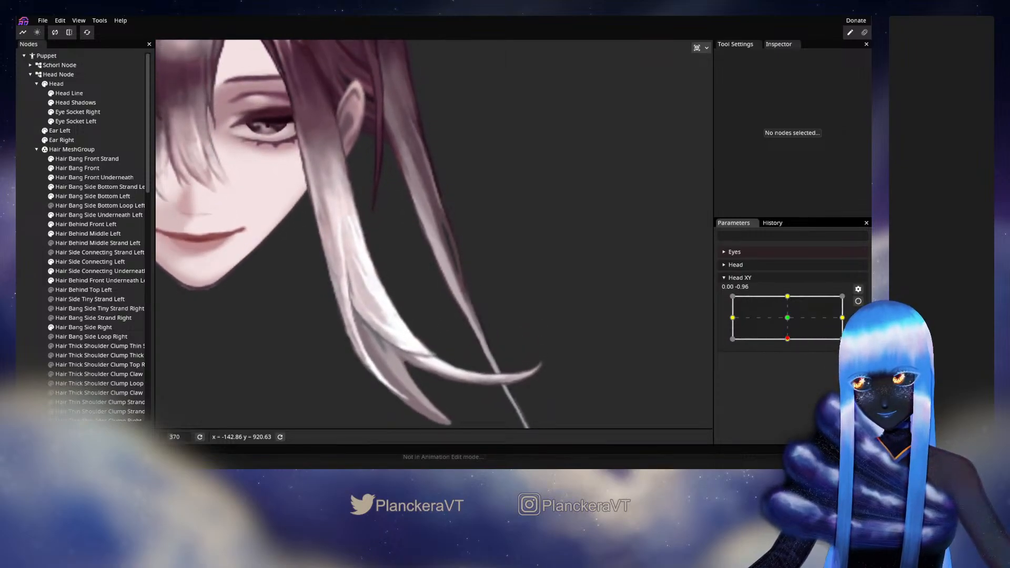
click(858, 301)
scroll(453, 361, up, 6)
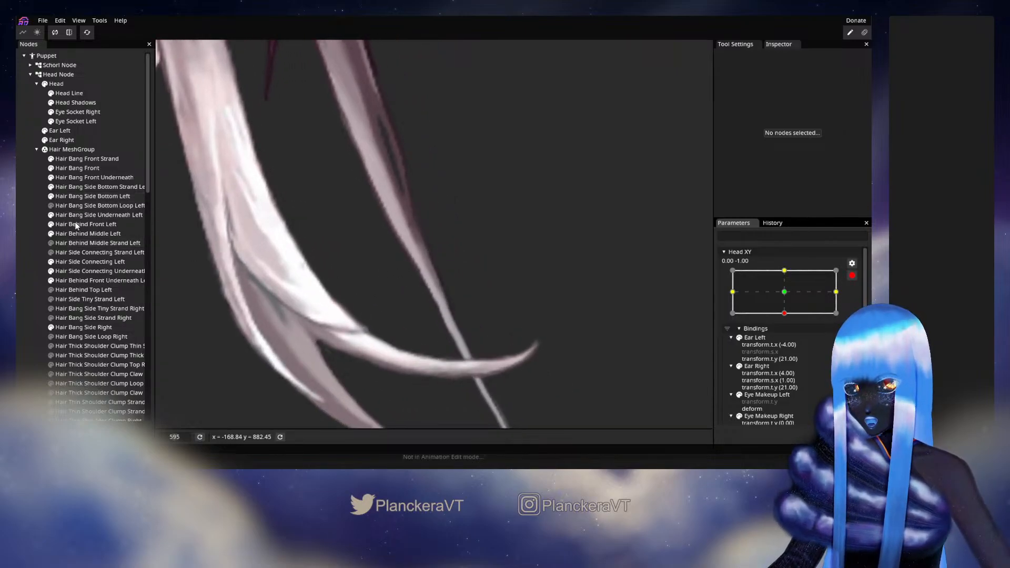
Test the head's downward sweep with Head XY disarmed, and rearm the parameter at 0.00, -1.00.
click(853, 277)
mouse_move(788, 339)
mouse_down()
mouse_move(787, 317)
mouse_move(787, 340)
mouse_up()
click(859, 301)
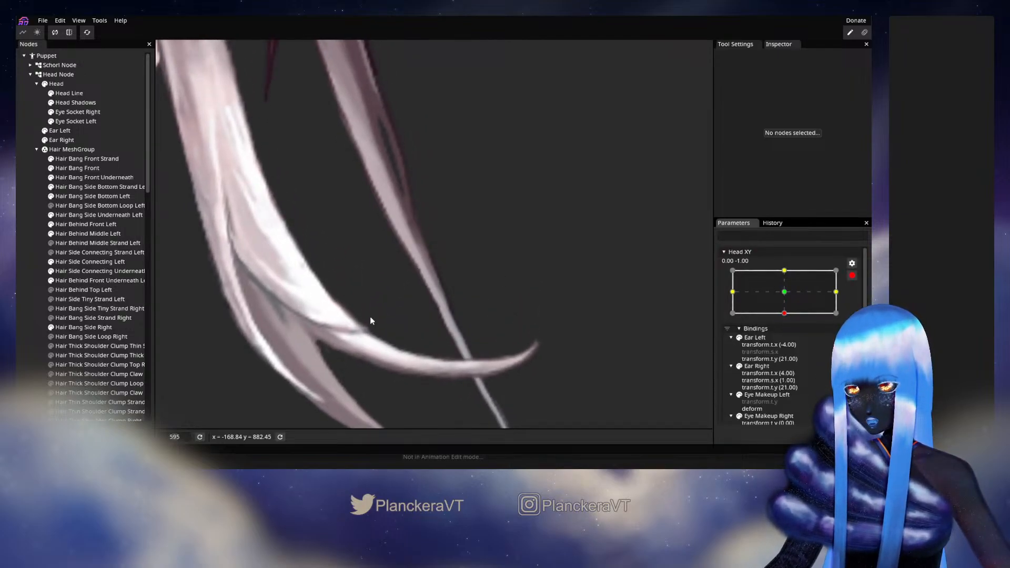
Nudge the lower edge vertices and adjacent center vertex of Hair Behind Middle Left slightly, and test the head's downward motion.
click(83, 238)
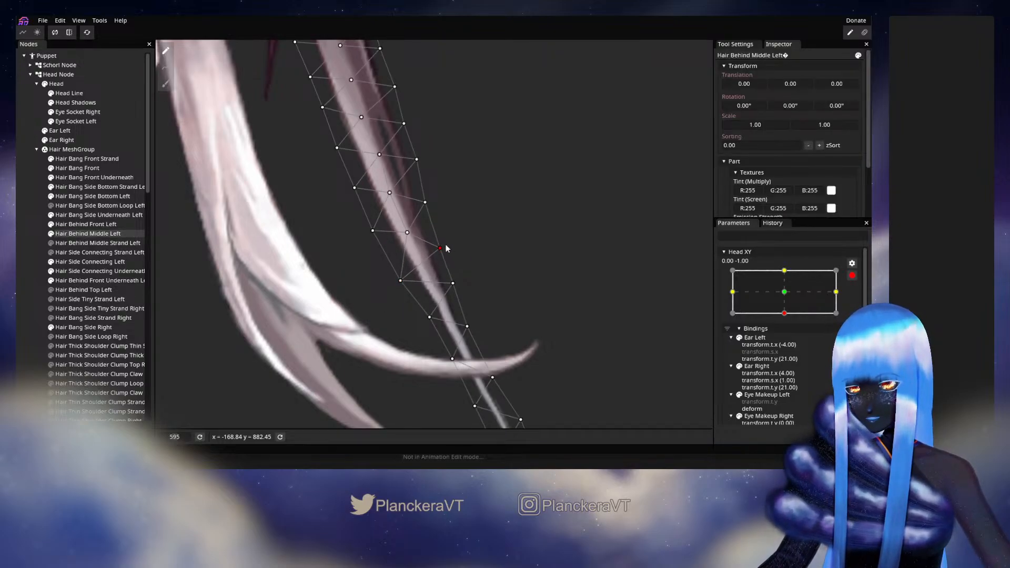
click(425, 321)
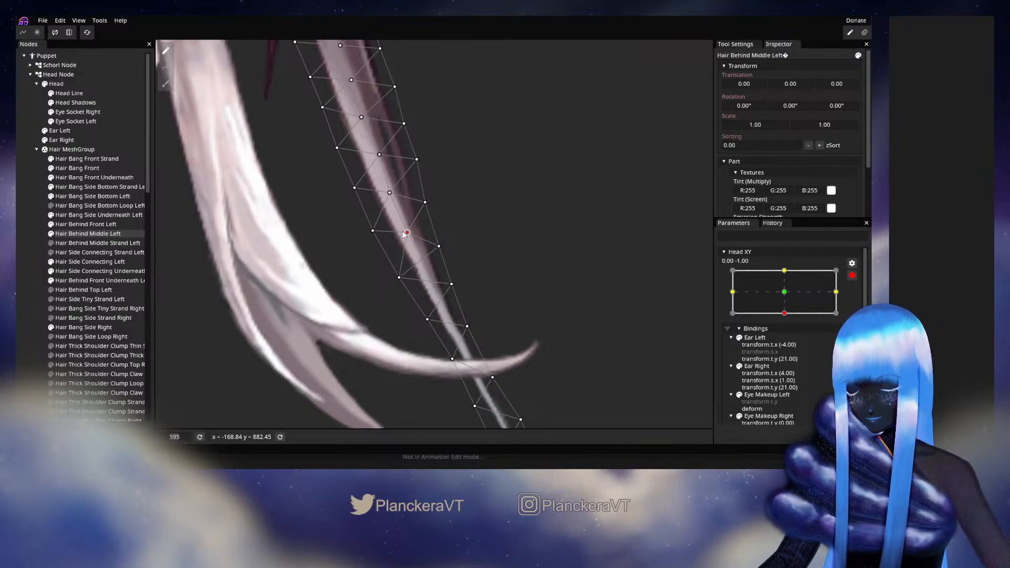
click(205, 255)
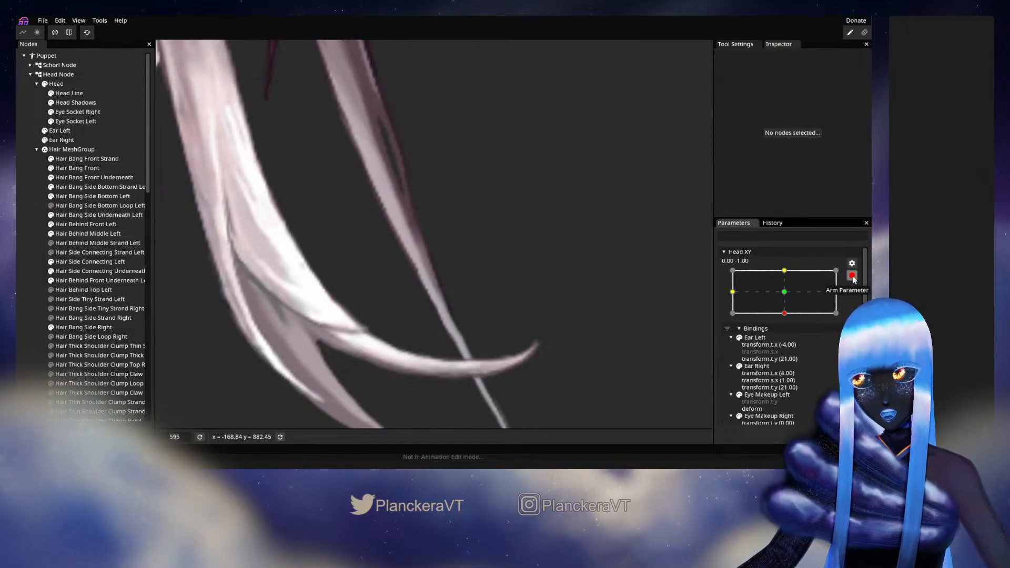
mouse_move(789, 343)
mouse_down()
mouse_move(793, 320)
mouse_move(788, 341)
mouse_up()
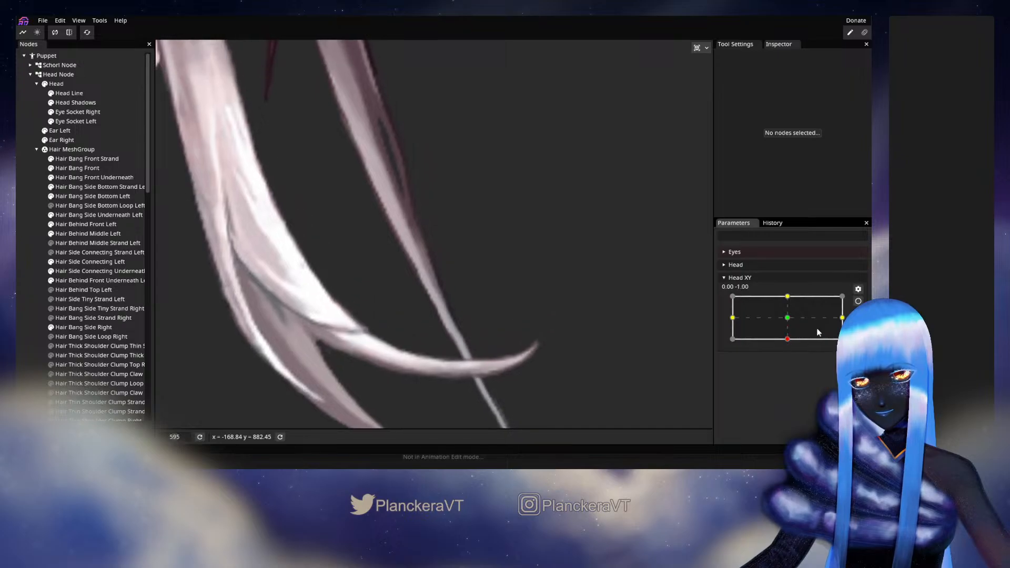
Spread the lower edge vertices of Hair Behind Middle Left slightly outward on both sides at Head XY 0.00, -1.00.
click(858, 304)
click(83, 235)
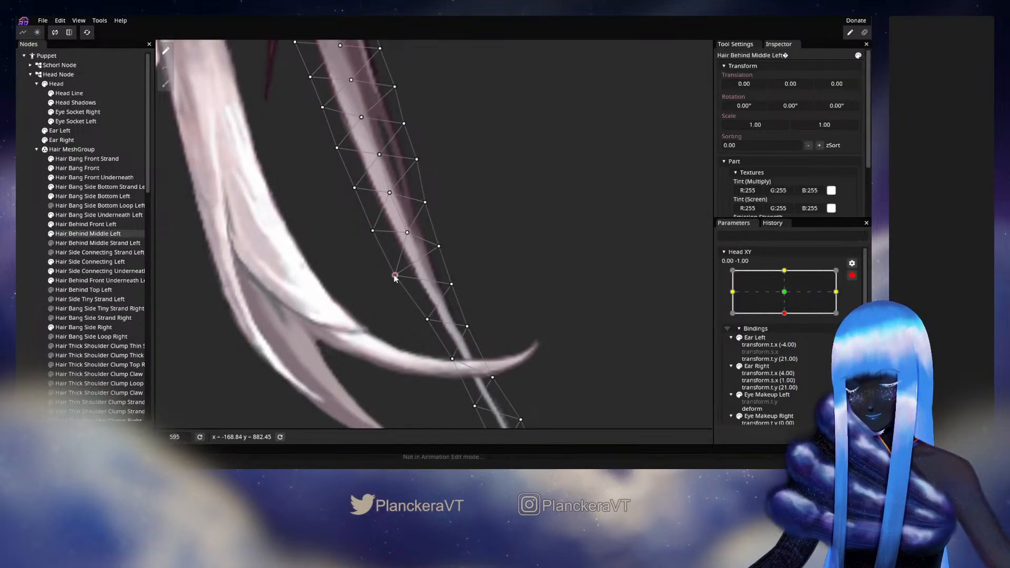
click(455, 284)
click(427, 320)
click(468, 327)
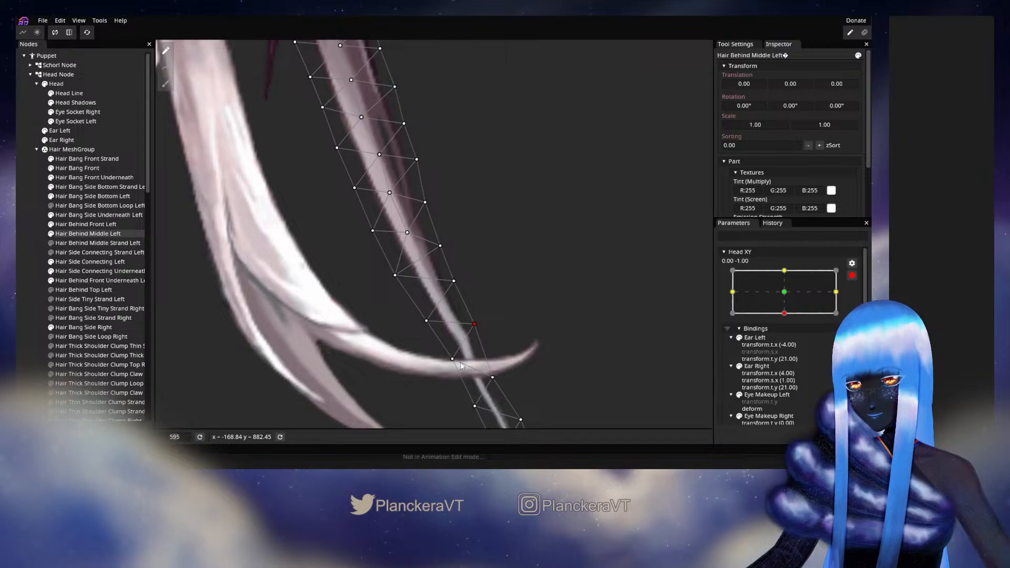
click(494, 378)
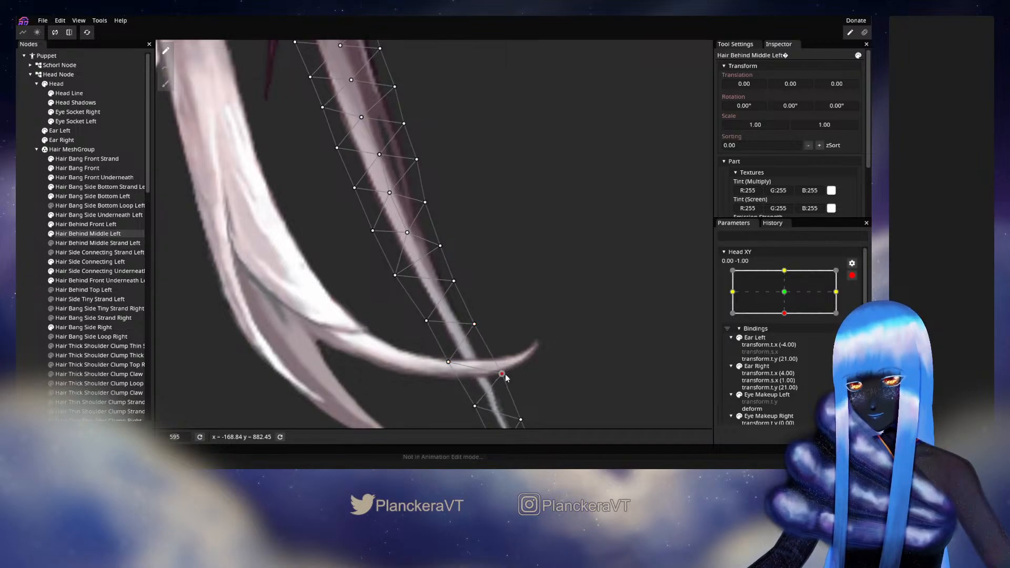
Shift the edge vertices nearer the tip of Hair Behind Middle Left outward and downward, and test the downward head sweep.
drag(538, 424, 525, 375)
click(504, 369)
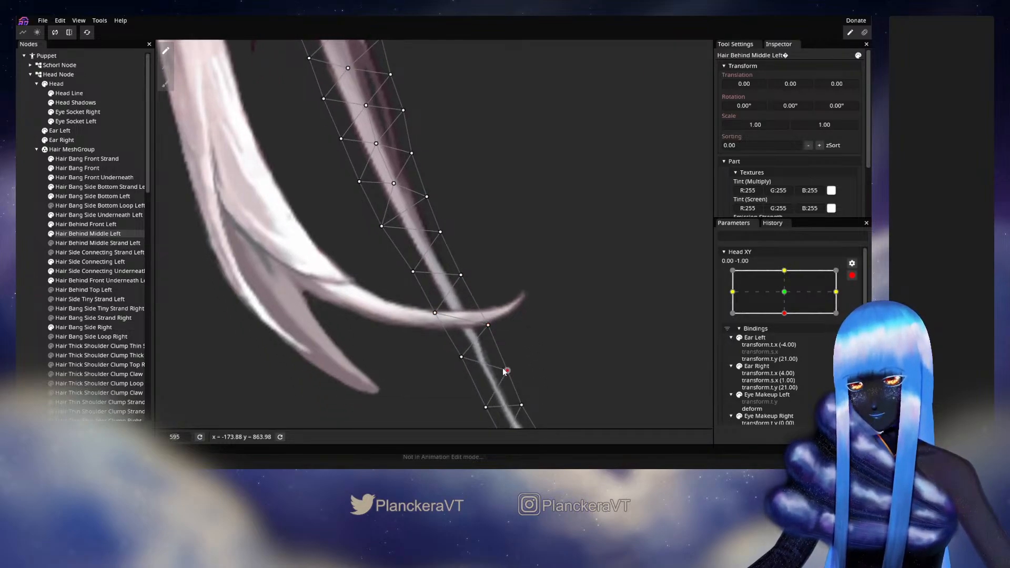
click(461, 358)
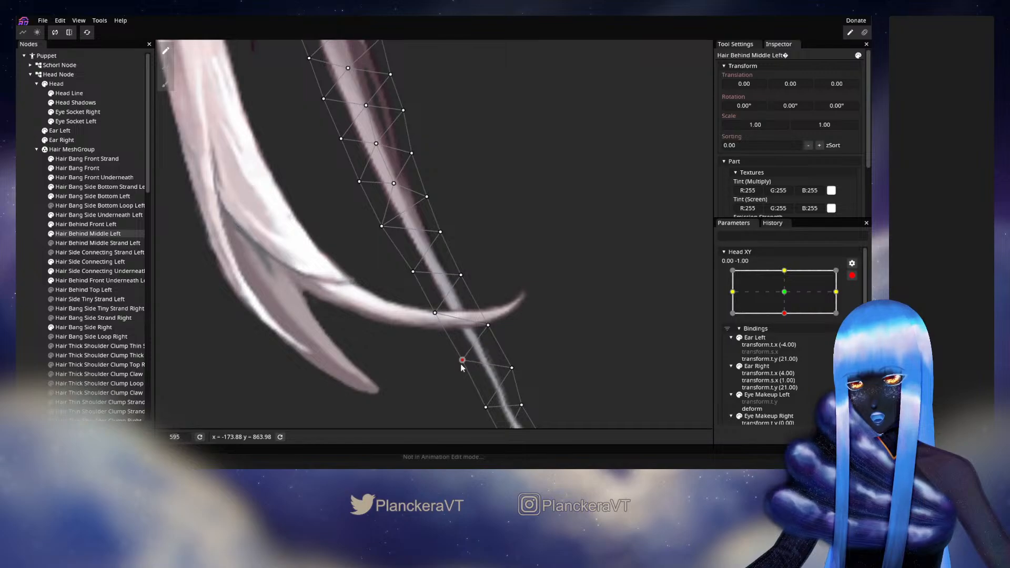
drag(523, 408, 530, 404)
drag(510, 240, 536, 339)
click(18, 297)
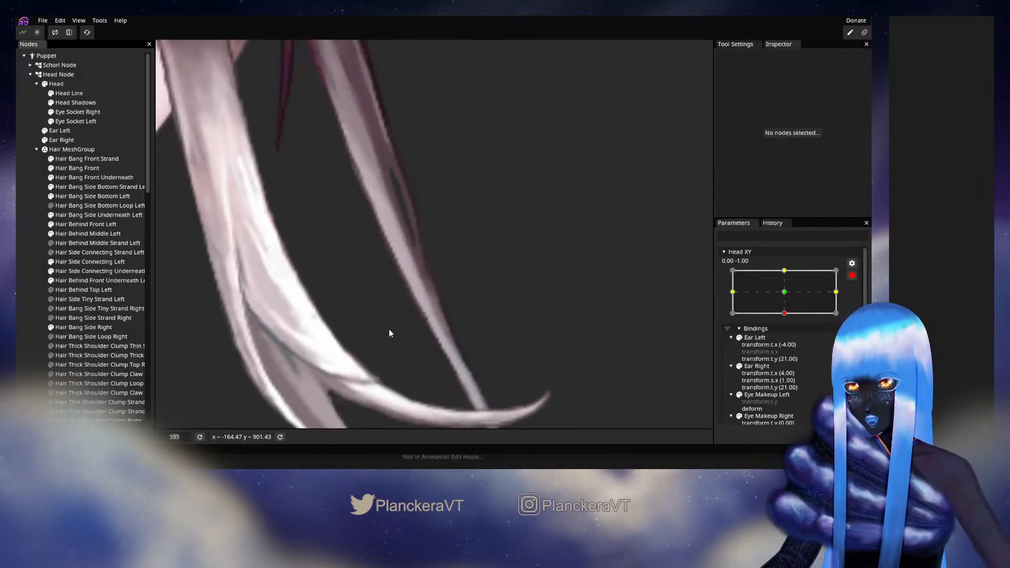
click(852, 275)
mouse_move(788, 341)
mouse_down()
mouse_move(787, 321)
mouse_move(787, 342)
mouse_up()
Raise the edge vertices of Hair Behind Middle Left around the curled bang tip at Head XY 0.00, -1.00, narrowing the mesh there.
click(858, 301)
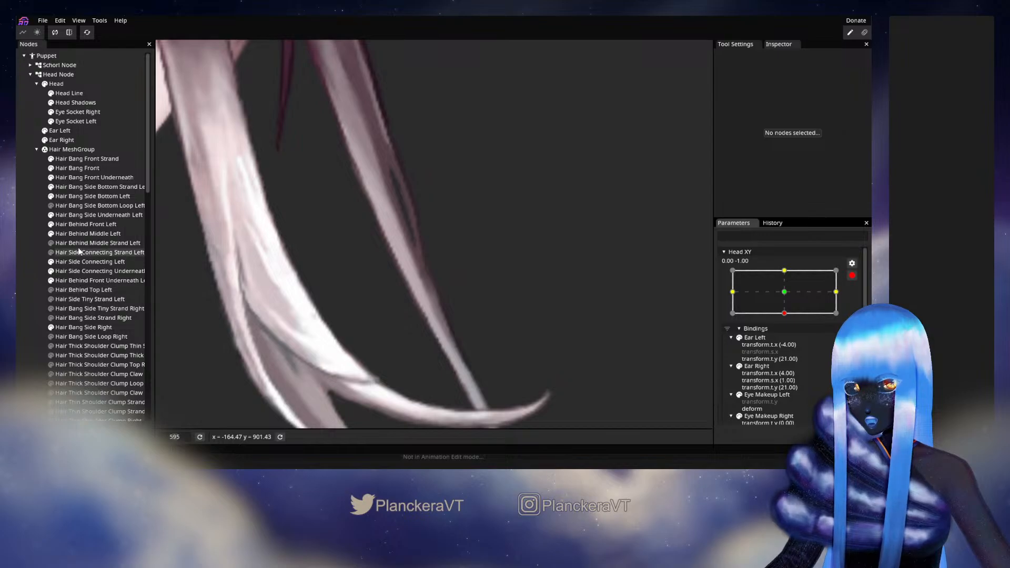
click(79, 234)
drag(487, 346, 480, 342)
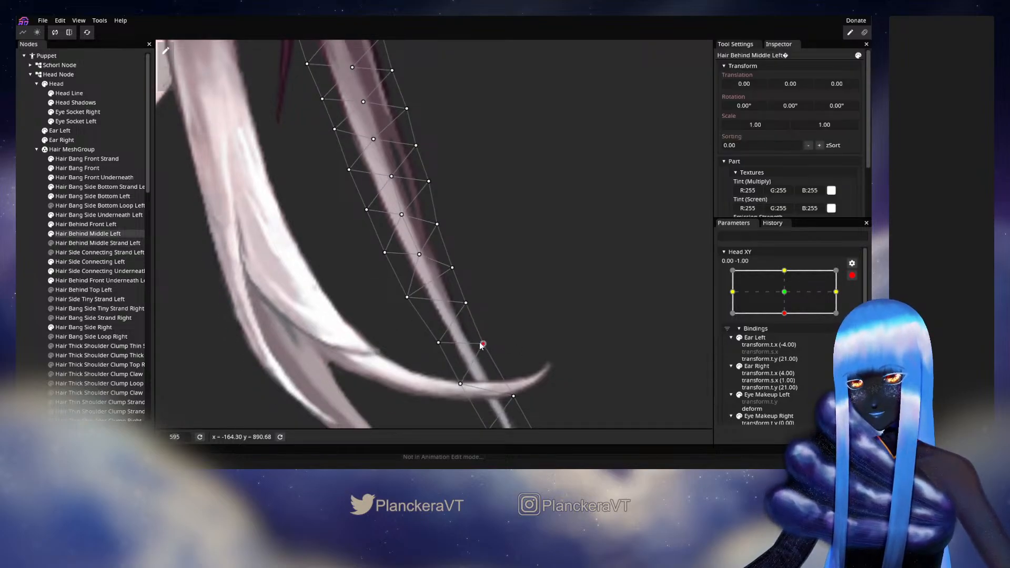
drag(460, 384, 457, 375)
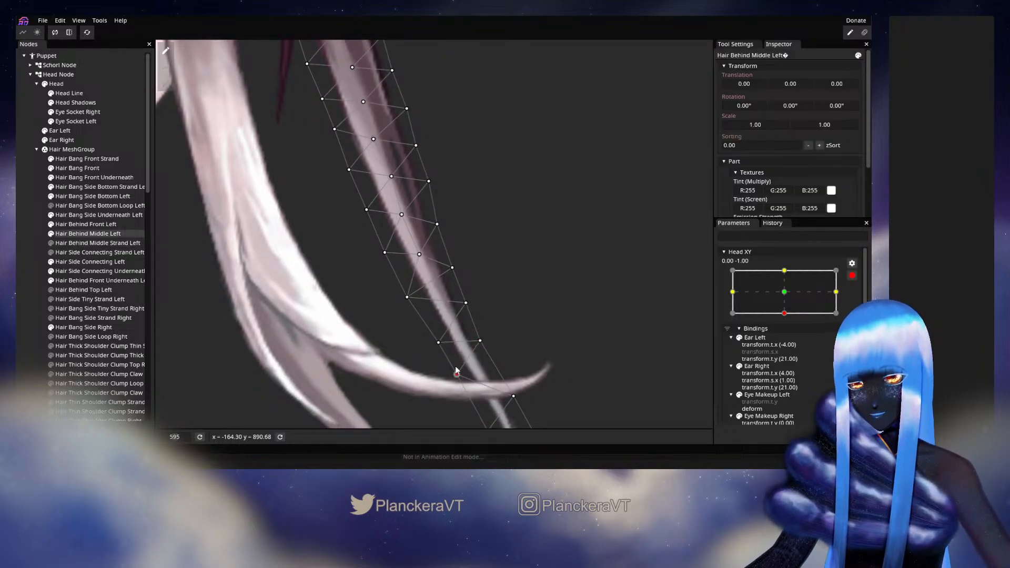
drag(439, 342, 434, 339)
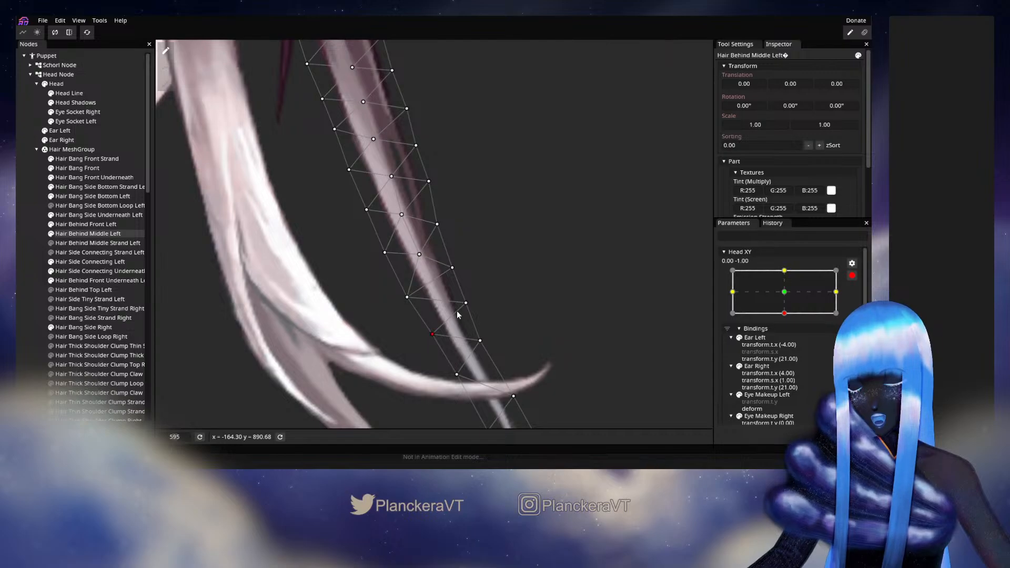
drag(463, 295, 461, 296)
drag(514, 396, 501, 378)
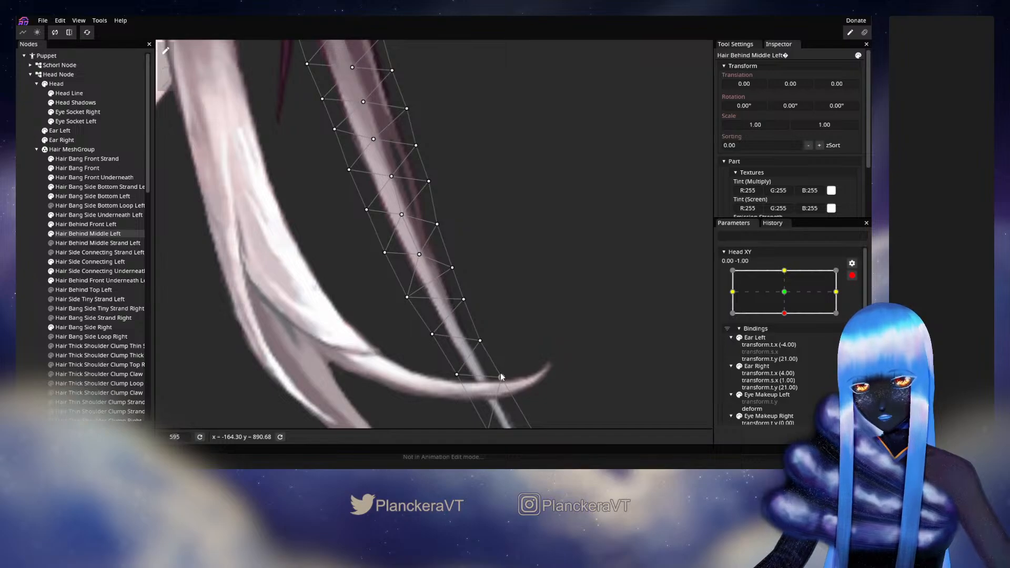
click(458, 375)
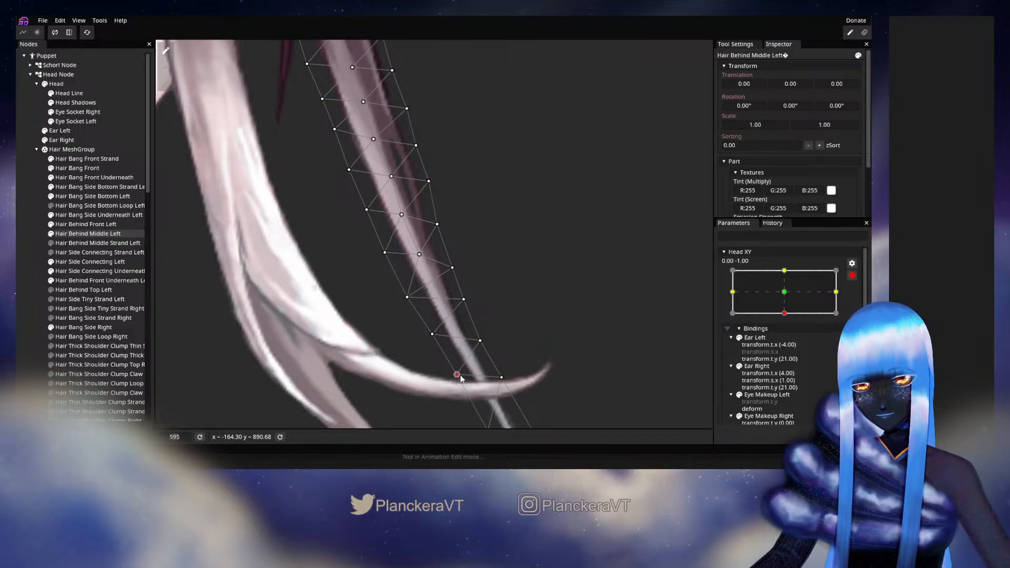
Align the edge vertices below the curled bang tip on Hair Behind Middle Left, and sweep Head XY near its downward pose.
click(482, 340)
drag(480, 342, 460, 254)
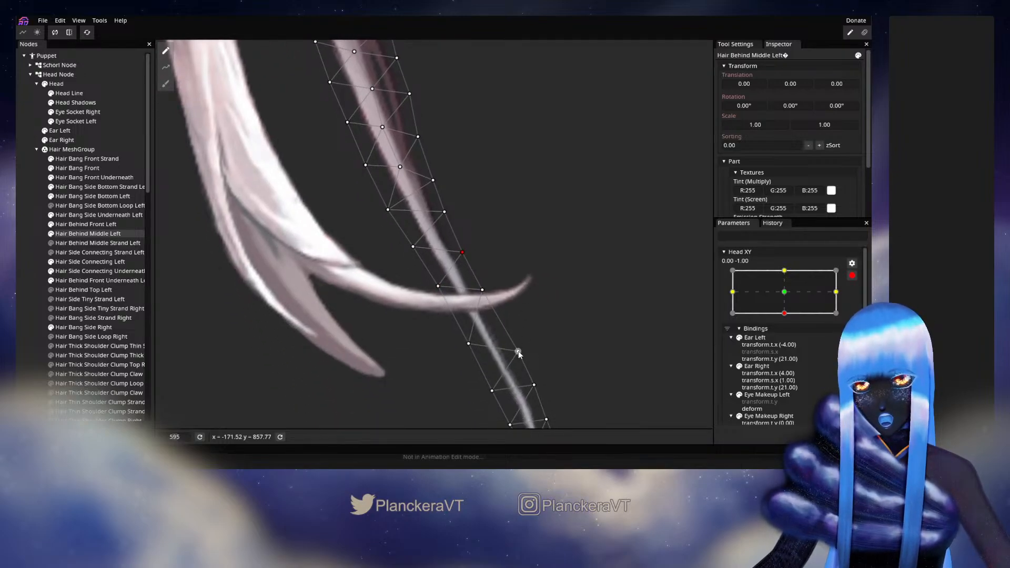
drag(508, 333, 510, 340)
drag(493, 392, 492, 378)
drag(485, 254, 514, 320)
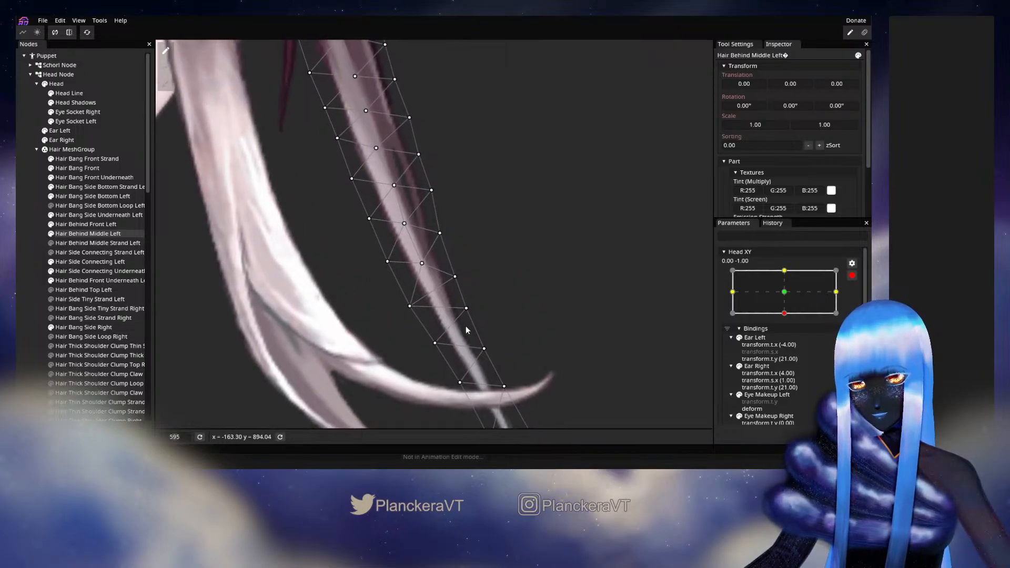
click(26, 315)
click(852, 275)
mouse_move(788, 340)
mouse_down()
mouse_move(788, 327)
mouse_move(783, 336)
mouse_up()
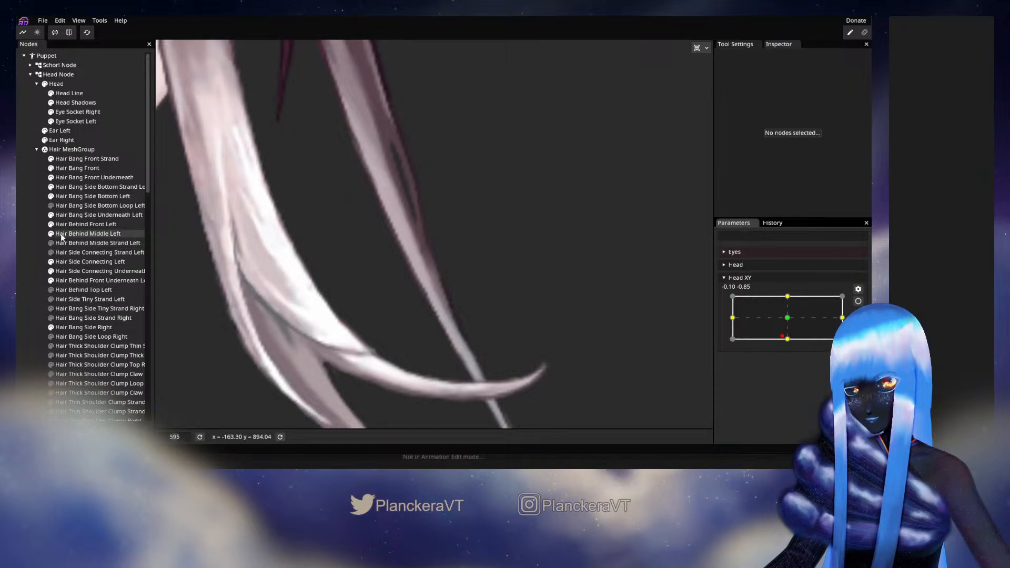
Hide Hair Bang Side Bottom Left and Hair Bang Side Bottom Strand Left, and sweep the head downward with Hair Behind Middle Left unobstructed.
click(51, 197)
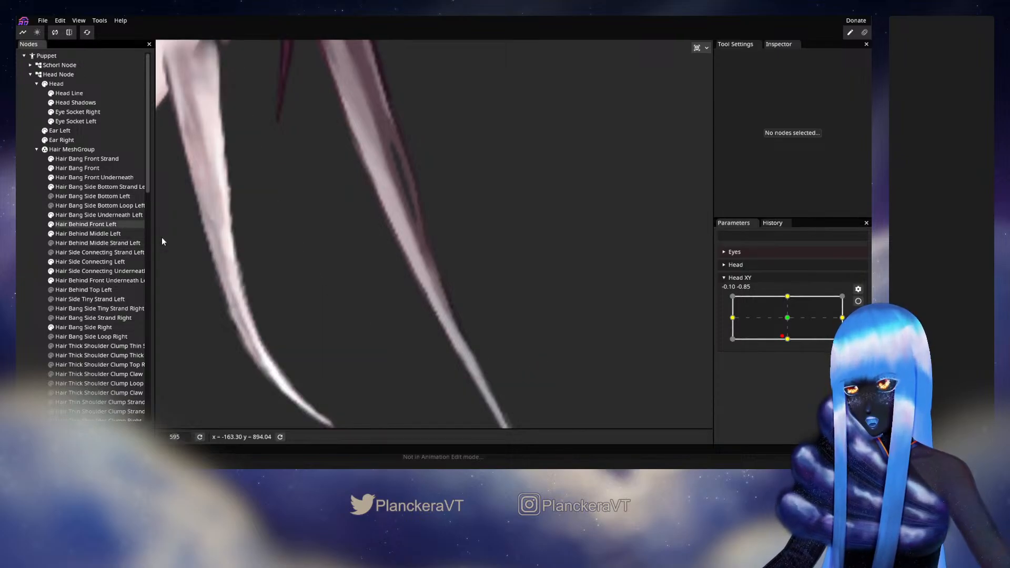
click(51, 187)
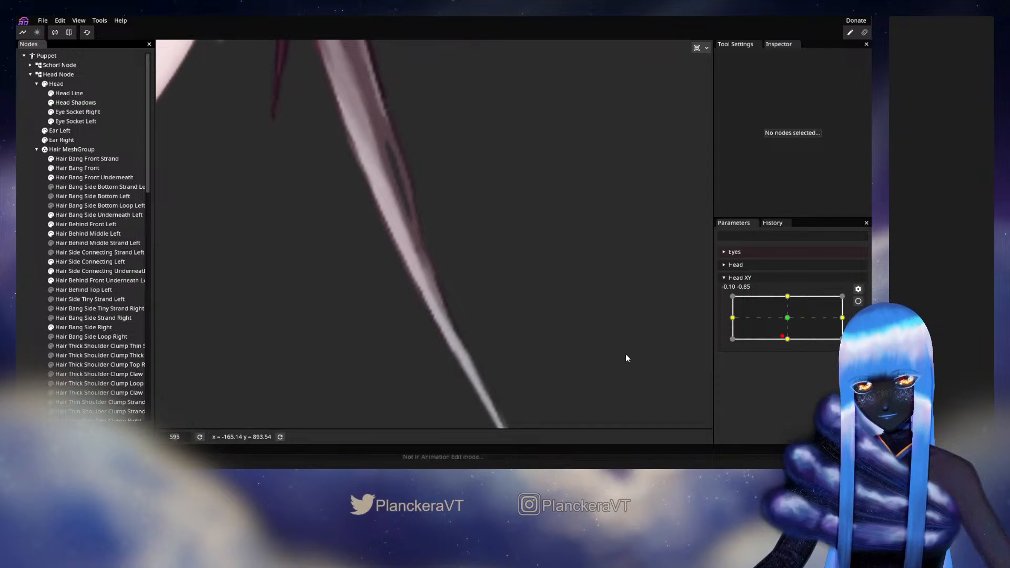
click(794, 340)
drag(795, 343, 786, 349)
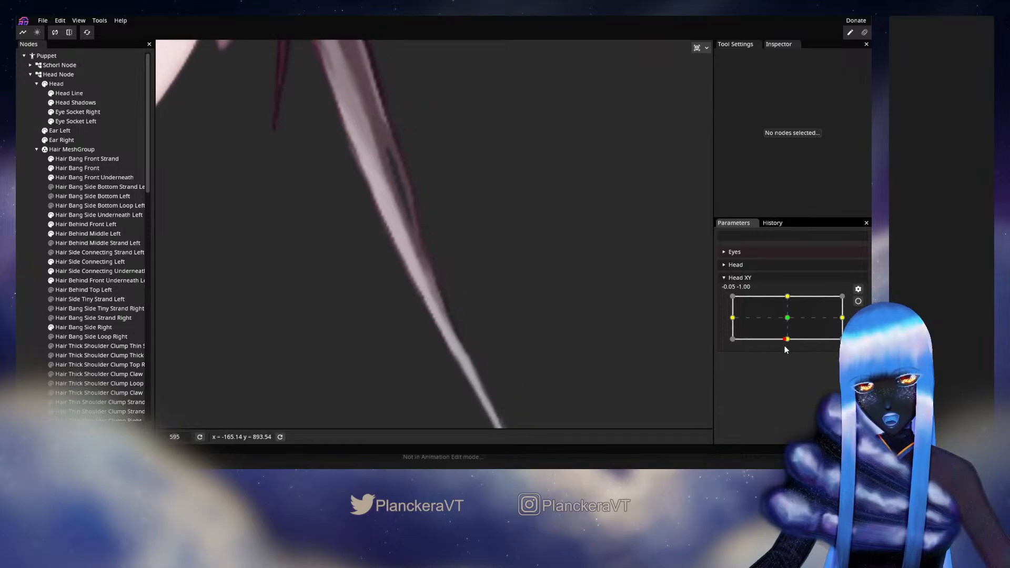
Nudge one lower face-opposite edge vertex of Hair Behind Middle Left at Head XY 0.00, -1.00, and retest the downward sweep.
click(858, 301)
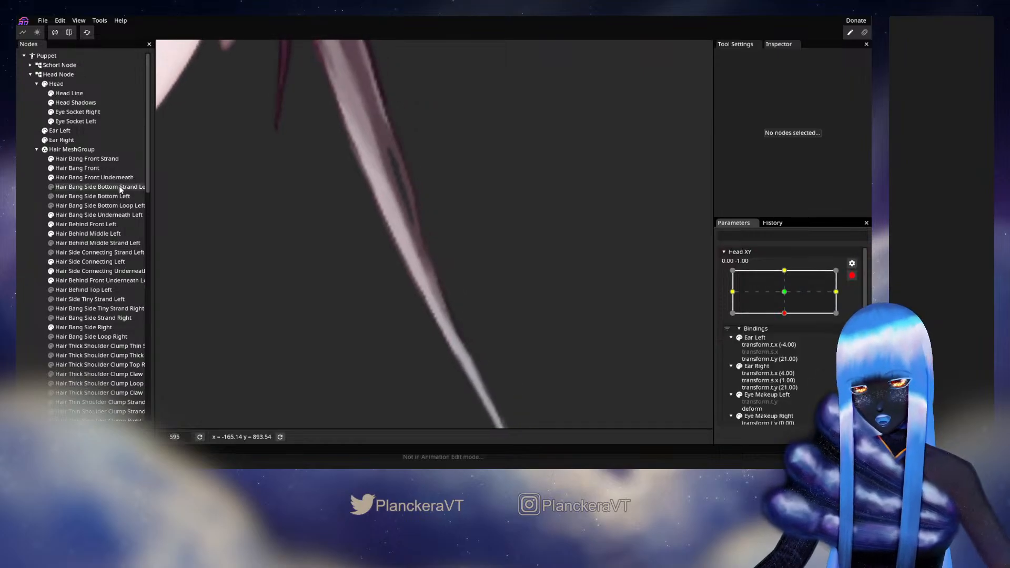
click(88, 233)
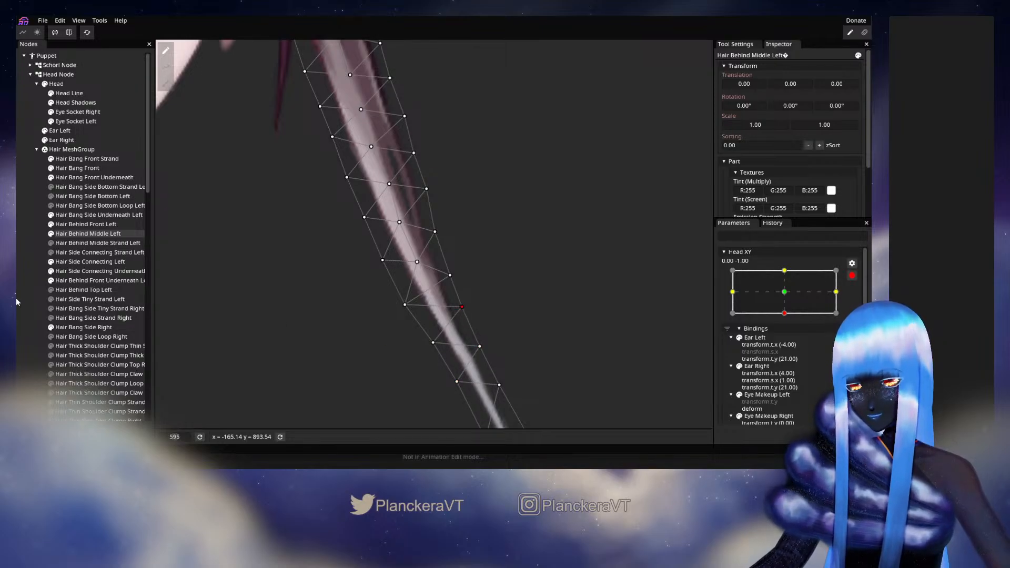
click(220, 317)
click(853, 276)
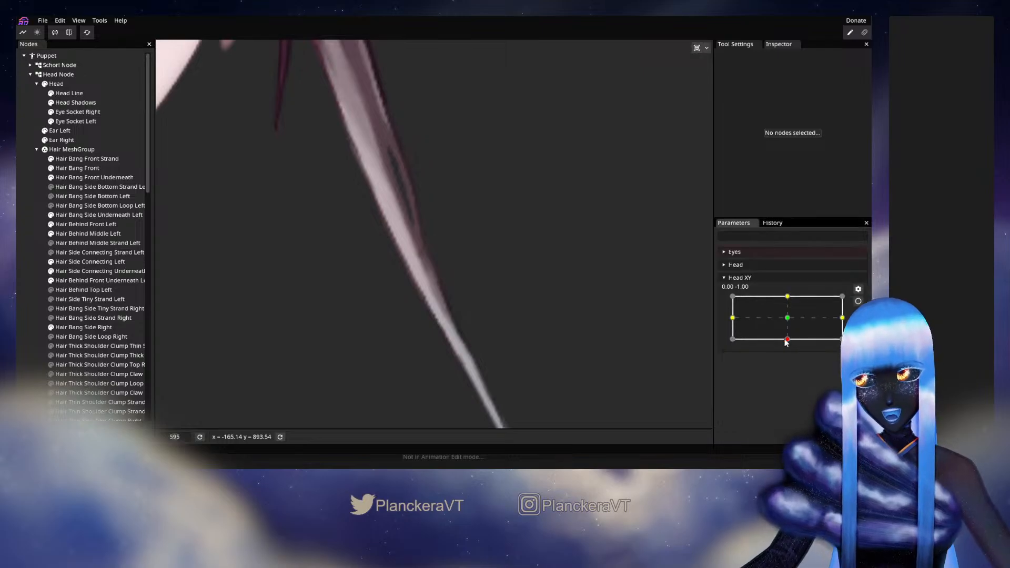
mouse_move(788, 339)
mouse_down()
mouse_move(791, 320)
mouse_move(787, 340)
mouse_up()
Lower several edge vertices on both sides of Hair Behind Middle Left's tapering section slightly at Head XY 0.00, -1.00, and test the sweep.
click(858, 301)
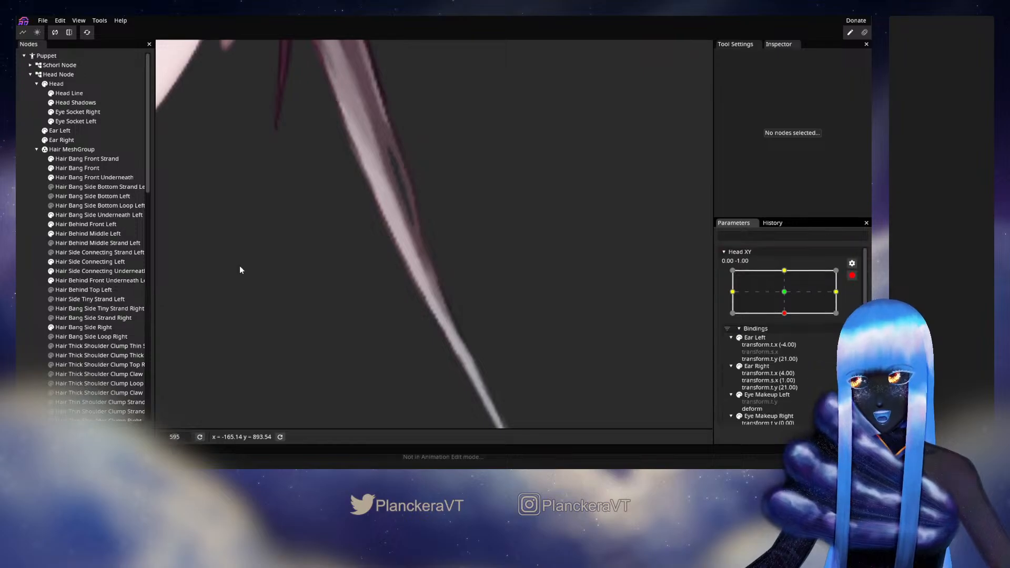
click(88, 233)
click(406, 306)
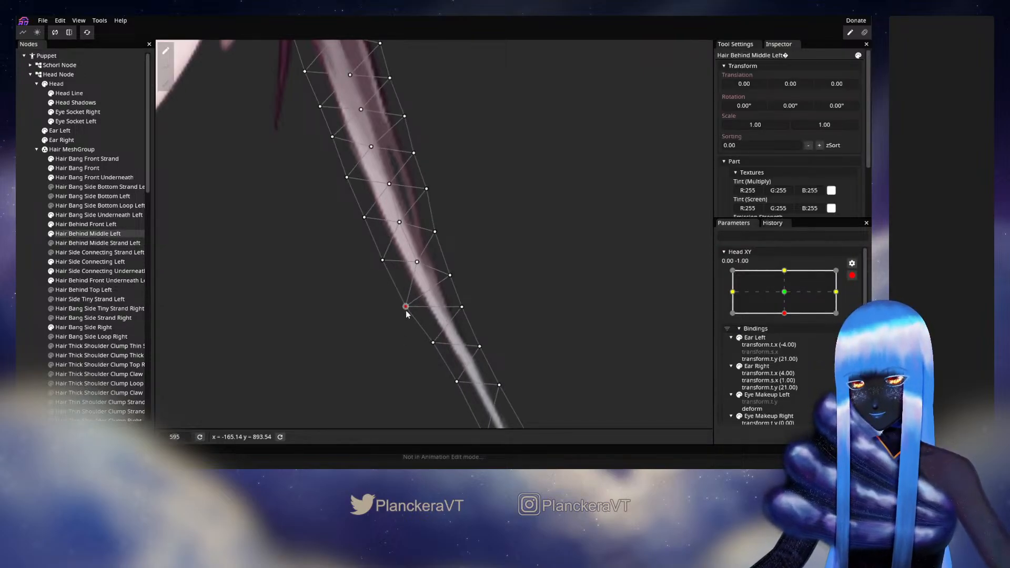
click(463, 307)
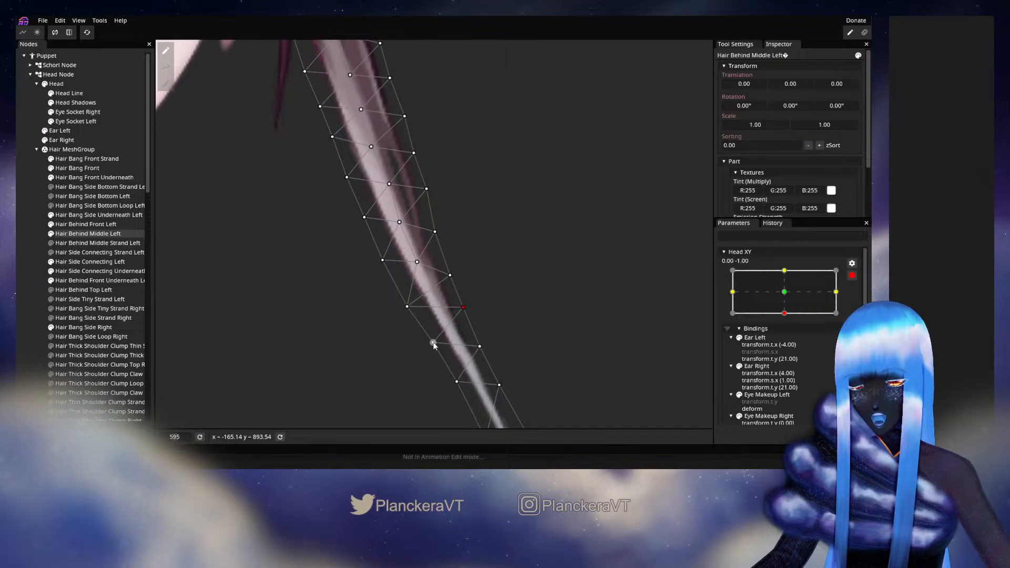
click(480, 347)
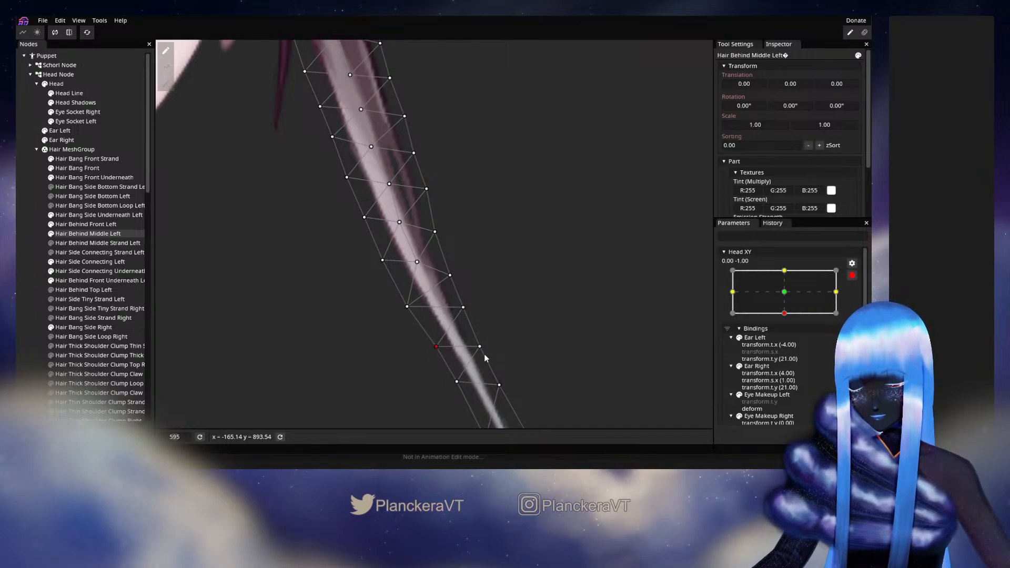
drag(485, 350, 487, 351)
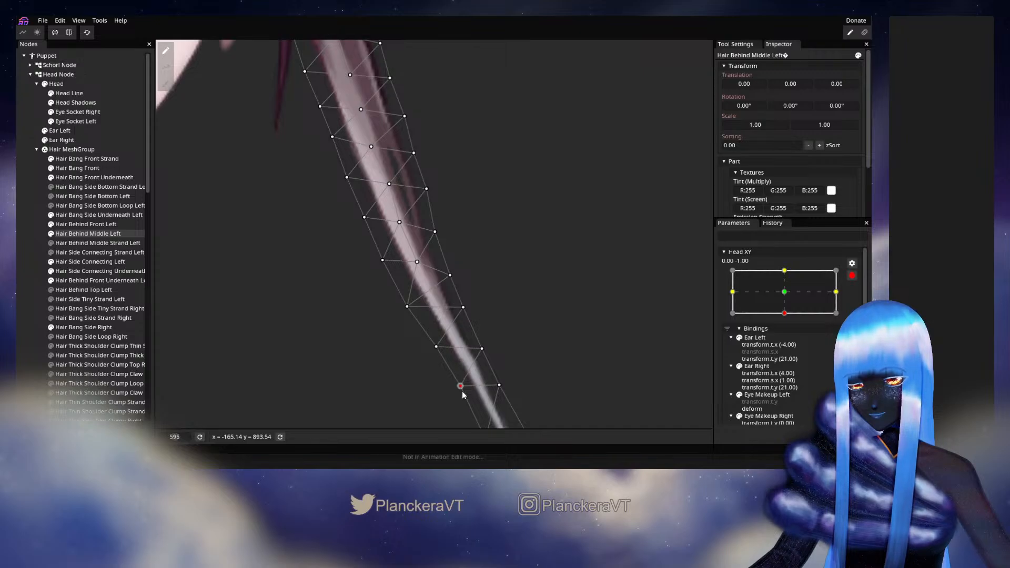
click(432, 346)
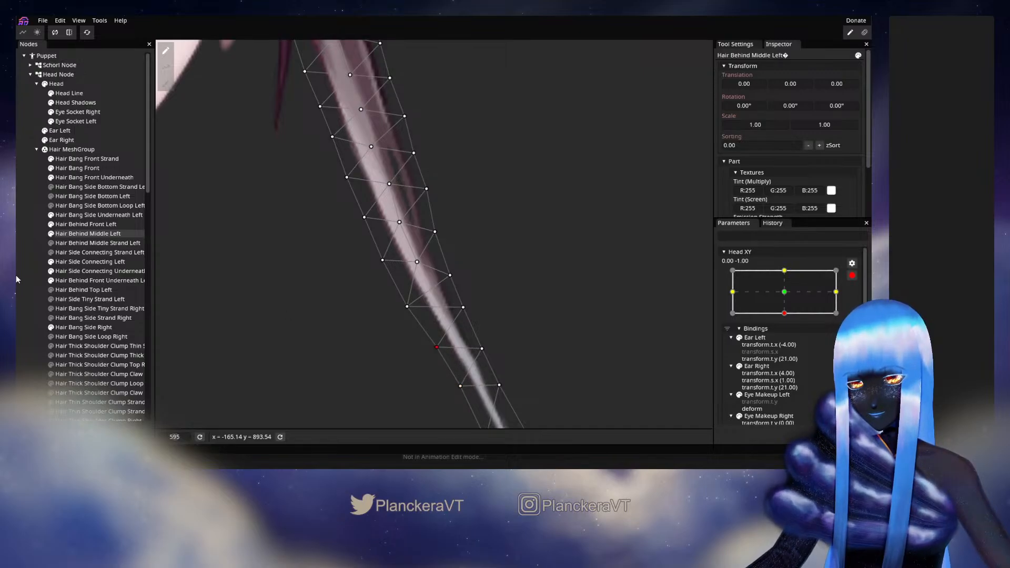
click(179, 299)
drag(788, 341, 784, 343)
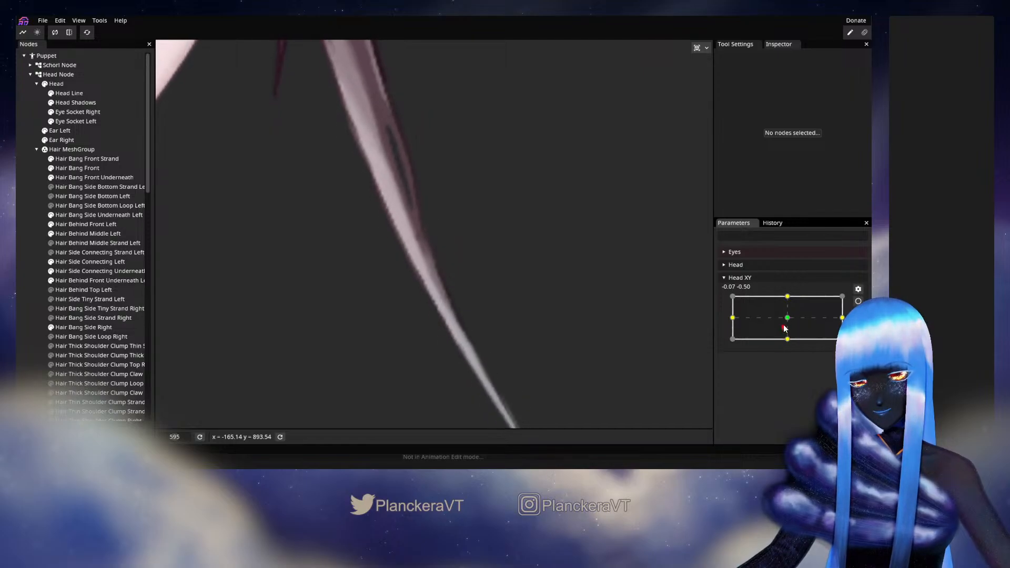
Realign the opposing edge vertices along Hair Behind Middle Left's thin lower section at Head XY 0.00, -1.00.
click(858, 302)
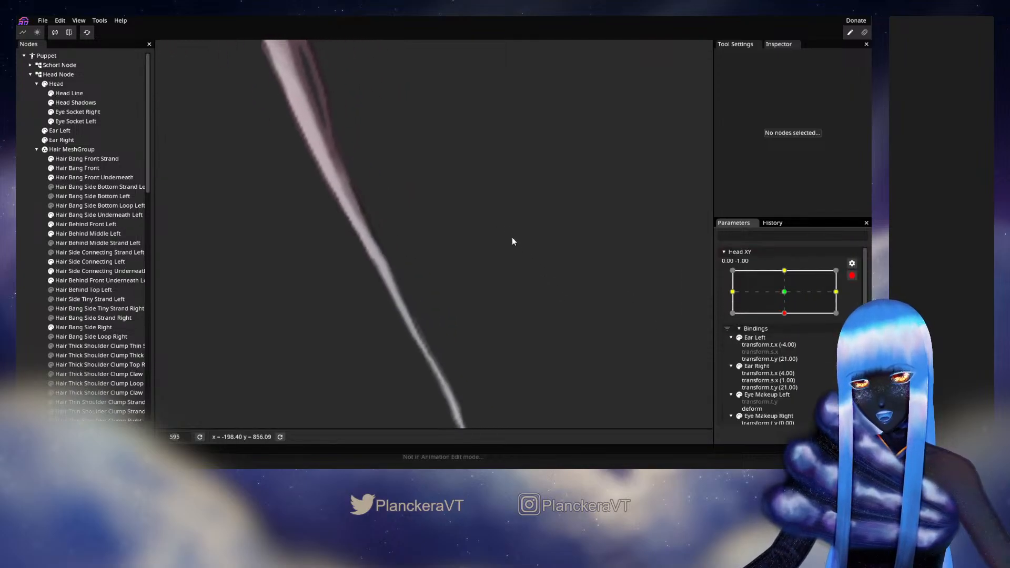
click(70, 236)
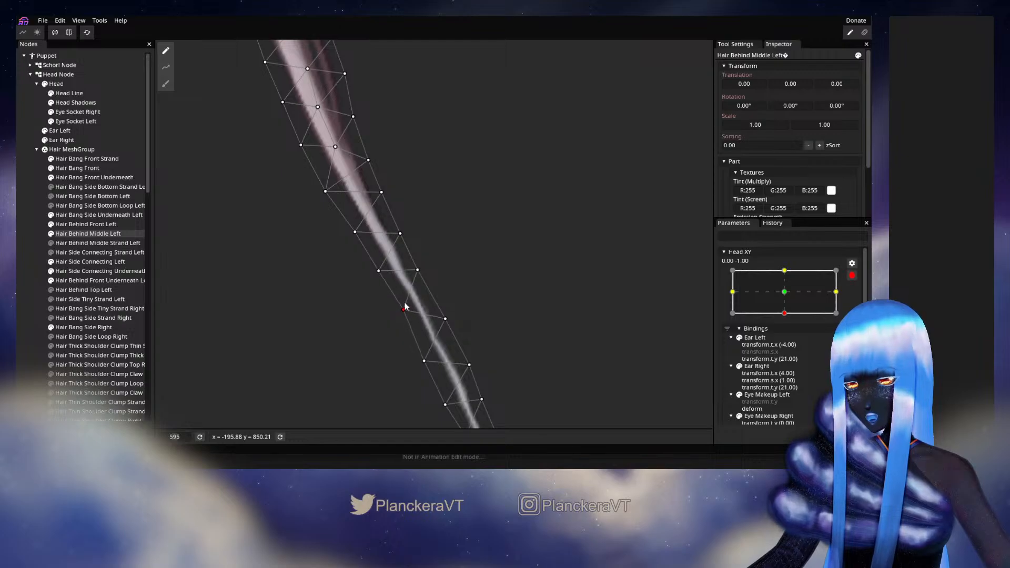
drag(416, 272, 420, 270)
drag(446, 319, 448, 313)
drag(424, 363, 468, 354)
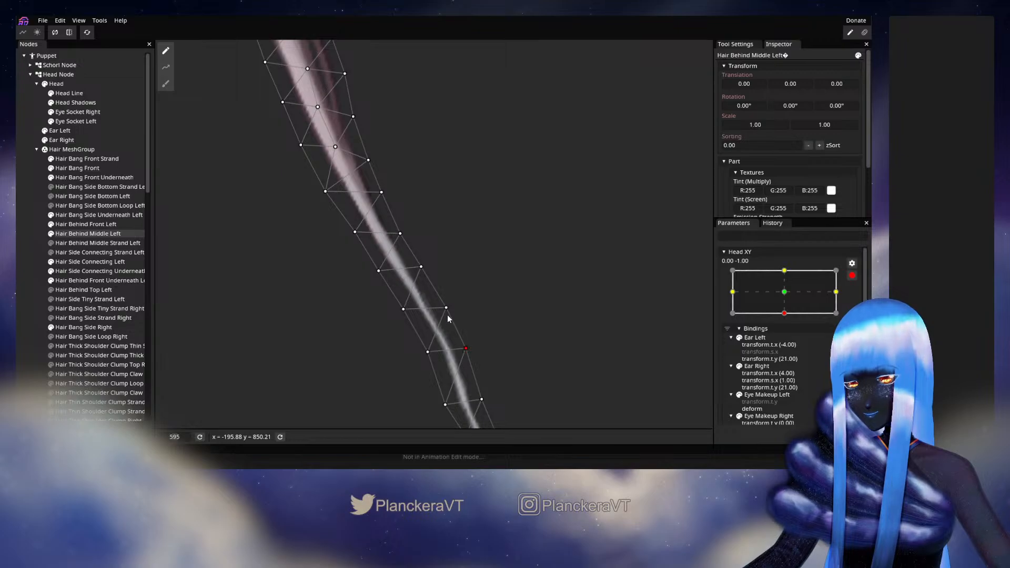
drag(423, 269, 428, 268)
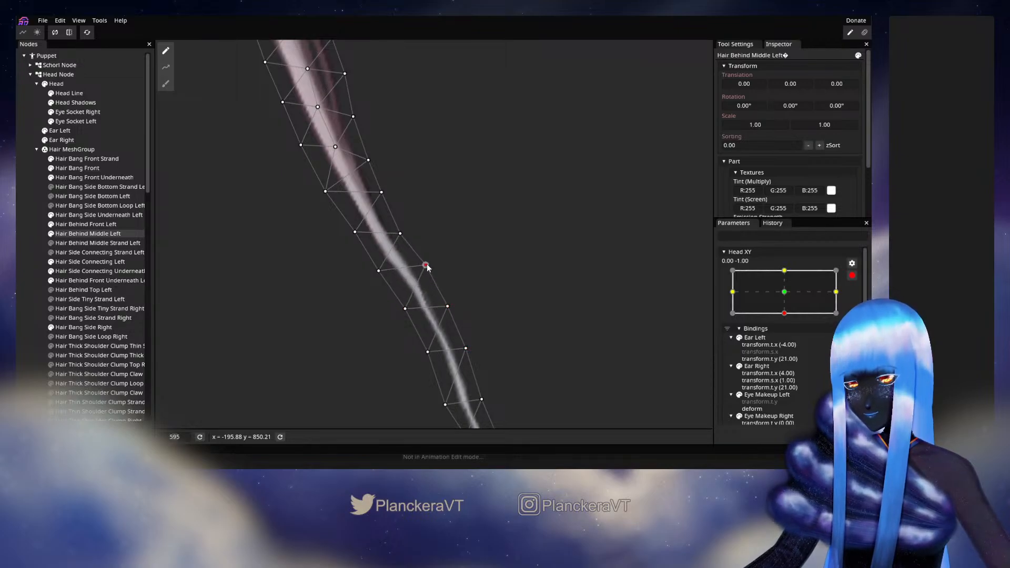
click(404, 235)
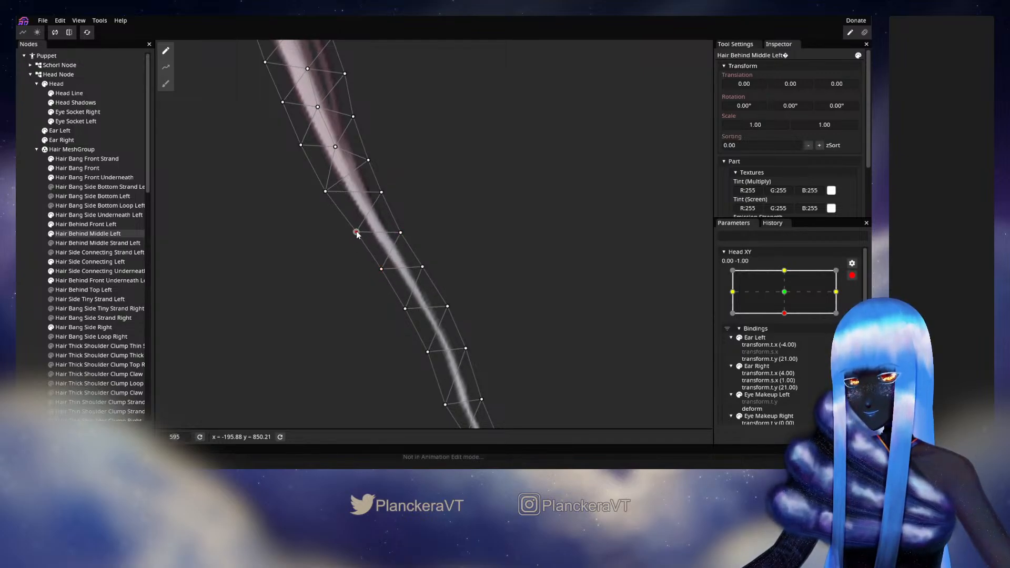
Raise edge vertices on both sides of Hair Behind Middle Left further toward its tip to smooth the curve.
drag(425, 353, 425, 342)
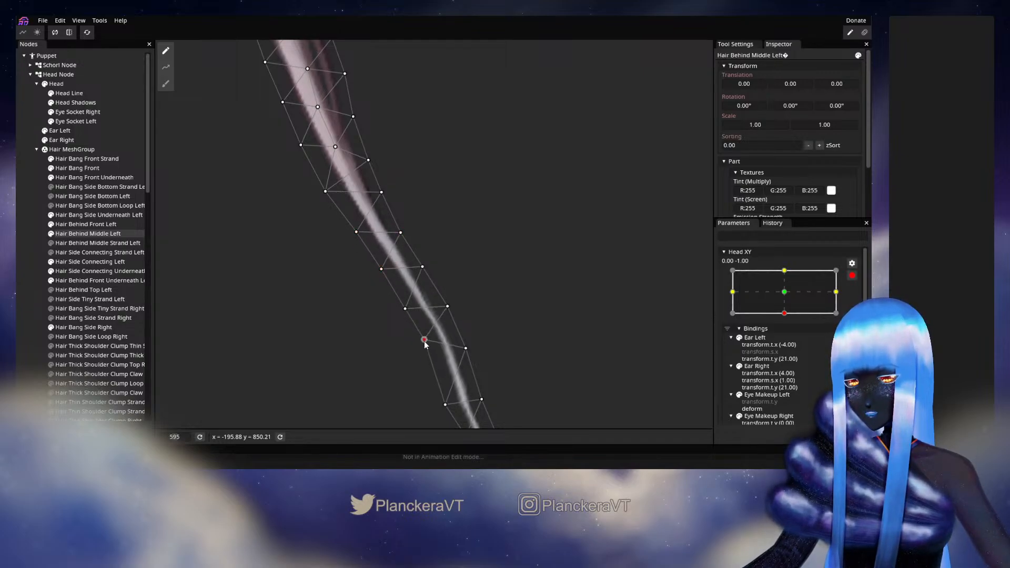
click(445, 300)
drag(402, 308, 457, 318)
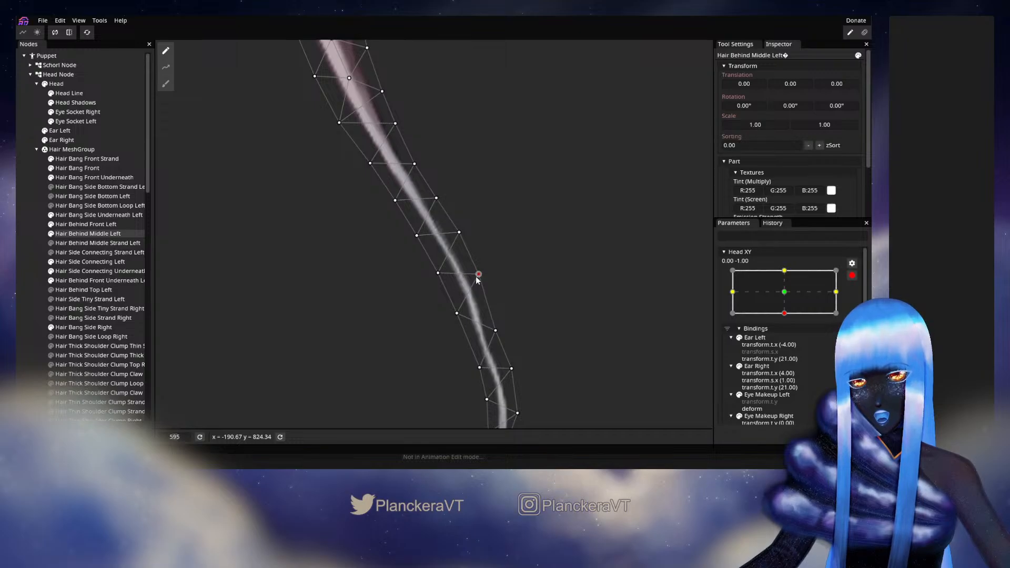
click(479, 367)
drag(497, 331, 499, 318)
Disarm Head XY and sweep the head between neutral and fully down to check the reshaped strand's motion.
scroll(523, 374, up, 5)
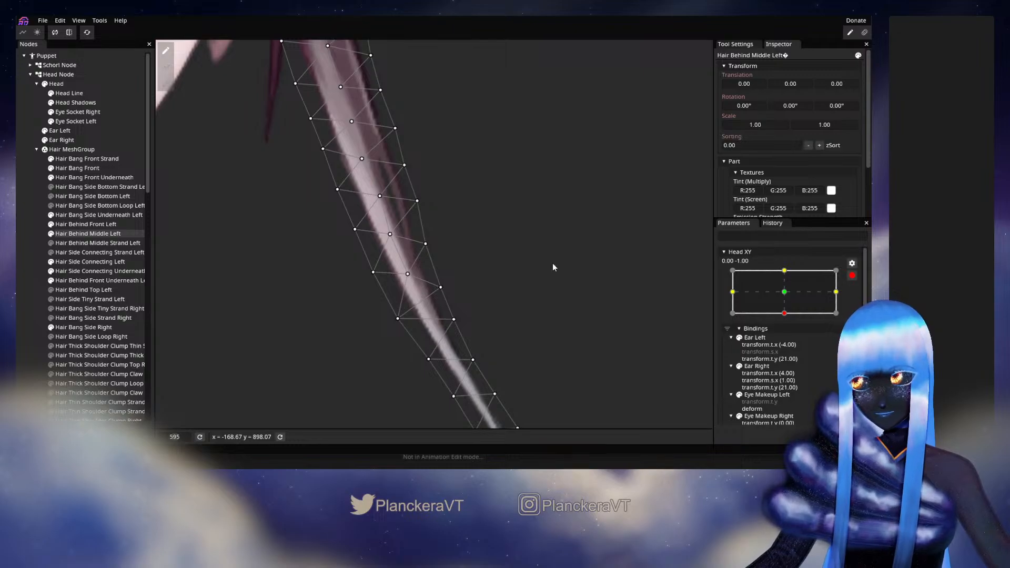
click(44, 280)
click(852, 275)
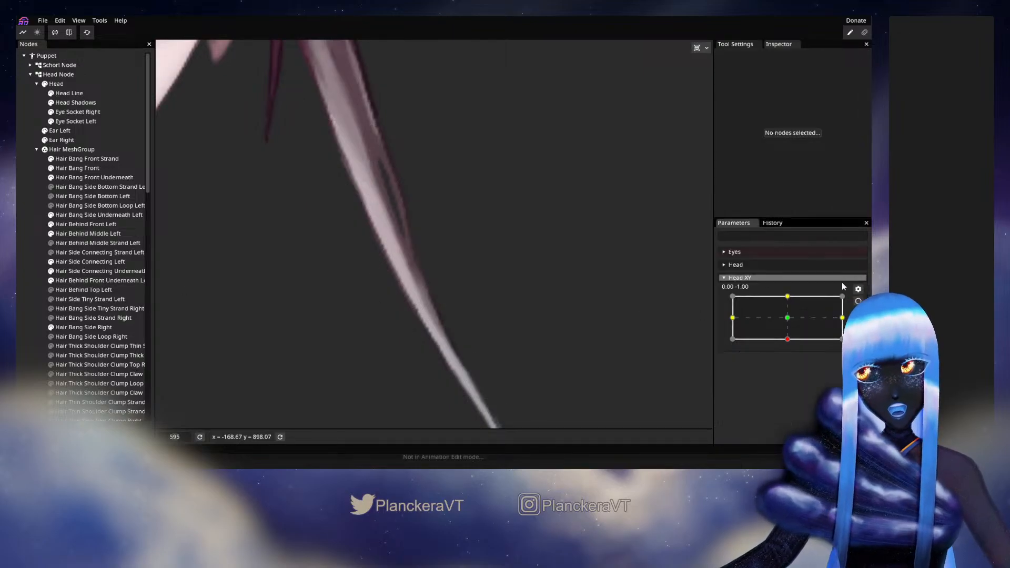
mouse_move(787, 338)
mouse_down()
mouse_move(787, 318)
mouse_move(788, 340)
mouse_up()
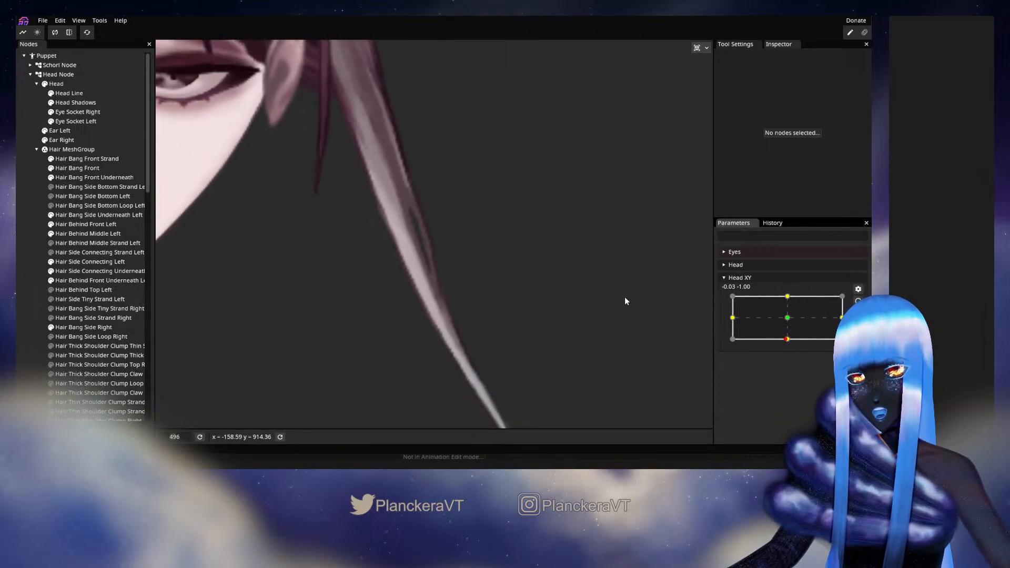
drag(790, 342, 789, 322)
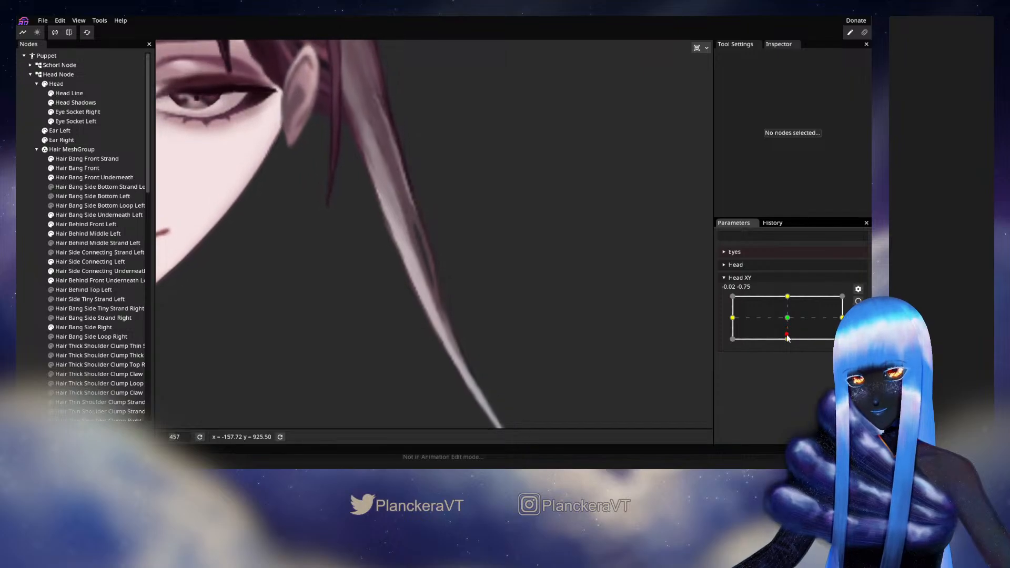
drag(788, 327, 790, 346)
Fine-tune face-side edge and centre-line vertices where Hair Behind Middle Left starts to taper, at Head XY 0.00, -1.00.
click(858, 301)
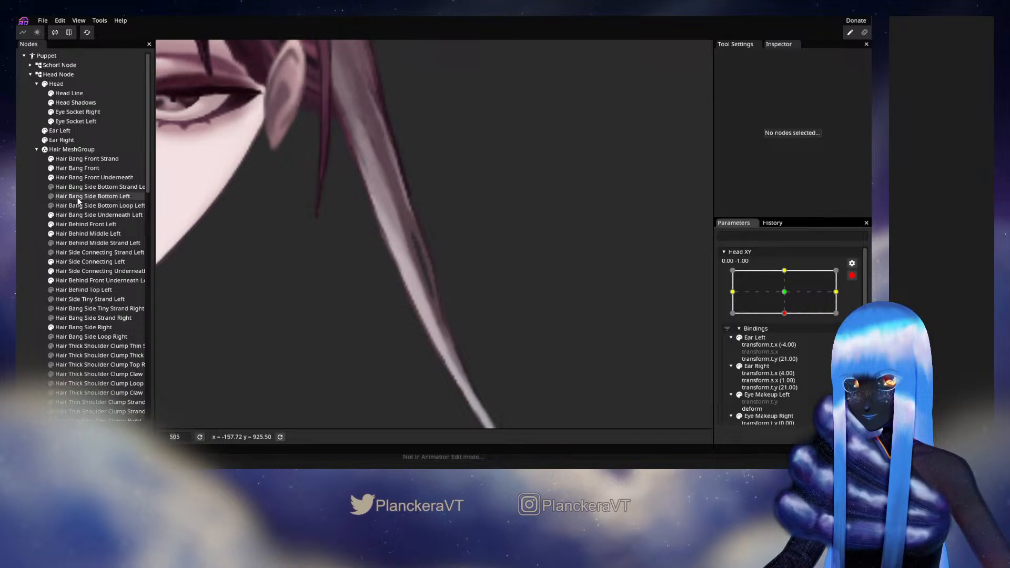
click(93, 233)
drag(339, 334, 356, 321)
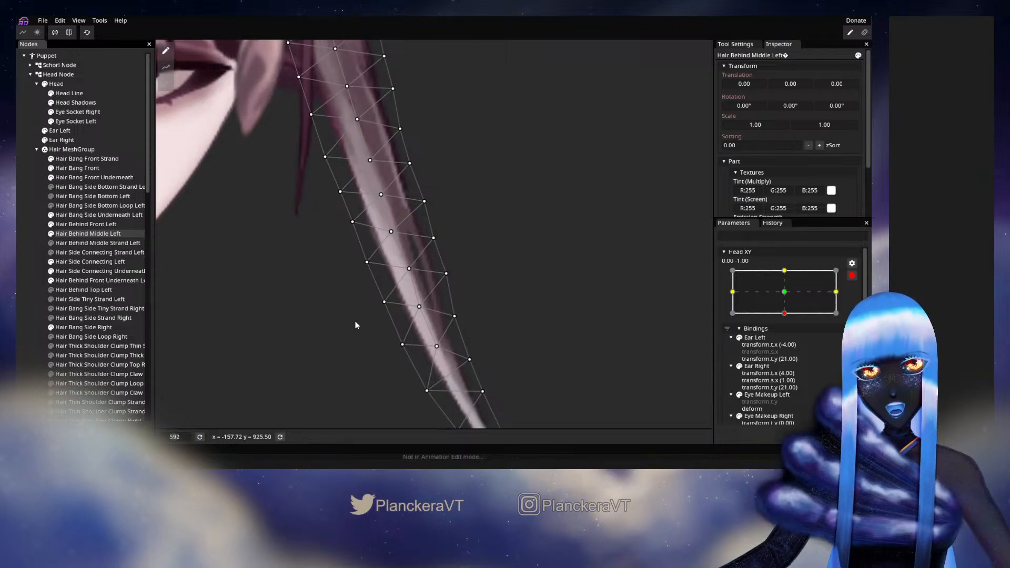
scroll(420, 334, up, 1)
click(418, 335)
drag(420, 338, 418, 334)
click(400, 291)
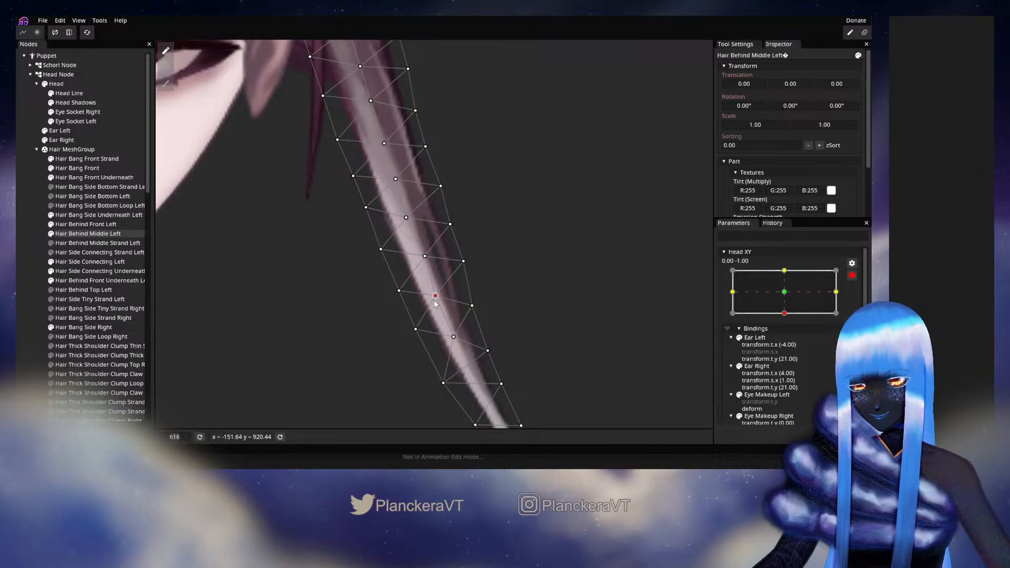
Leave the mesh deformation and sweep Head XY vertically to examine how the start of the taper moves.
click(18, 261)
scroll(507, 356, down, 1)
scroll(507, 356, down, 1)
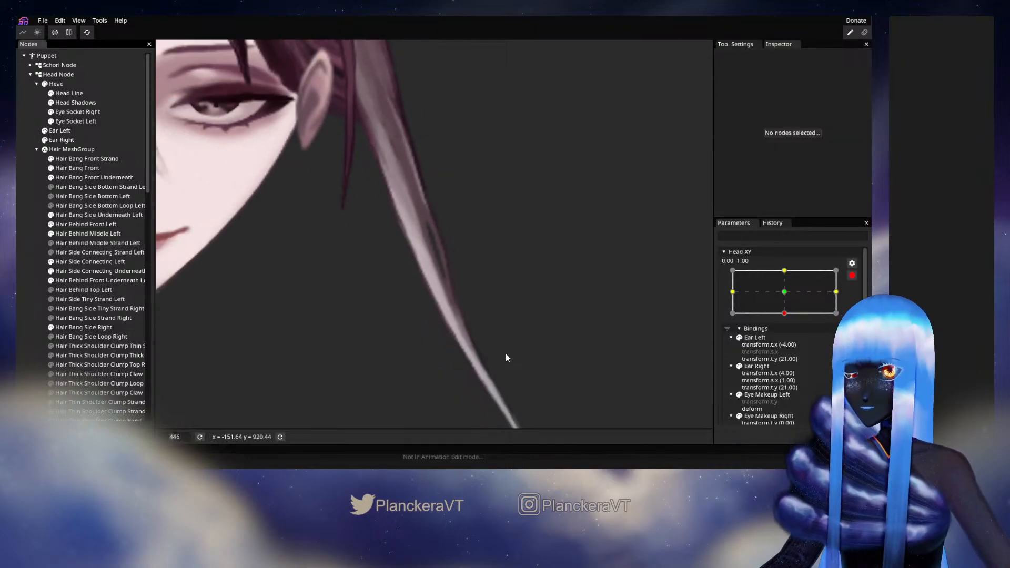
scroll(507, 354, down, 1)
click(852, 275)
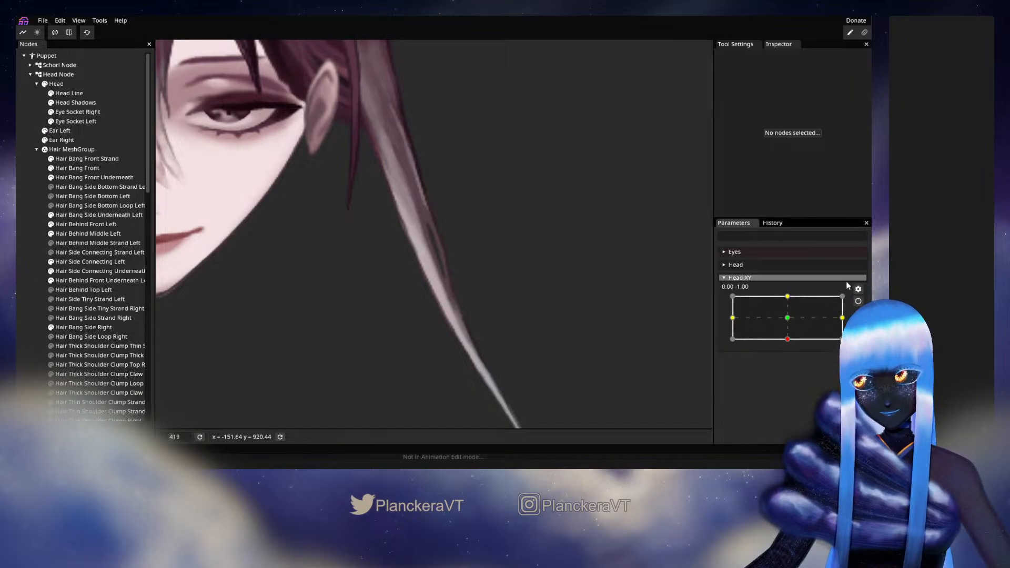
drag(790, 345, 789, 319)
mouse_move(788, 337)
mouse_down()
mouse_move(789, 320)
mouse_move(789, 339)
mouse_up()
Nudge centre-line and outer-edge vertices just above Hair Behind Middle Left's taper at Head XY 0.00, -1.00, and retest the downward tilt.
click(857, 302)
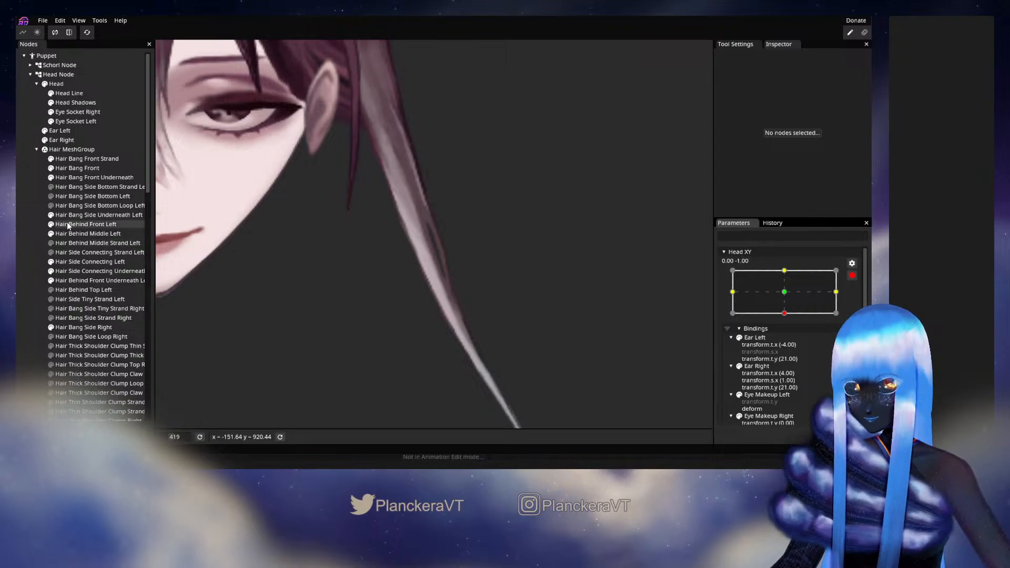
click(87, 233)
scroll(419, 295, up, 4)
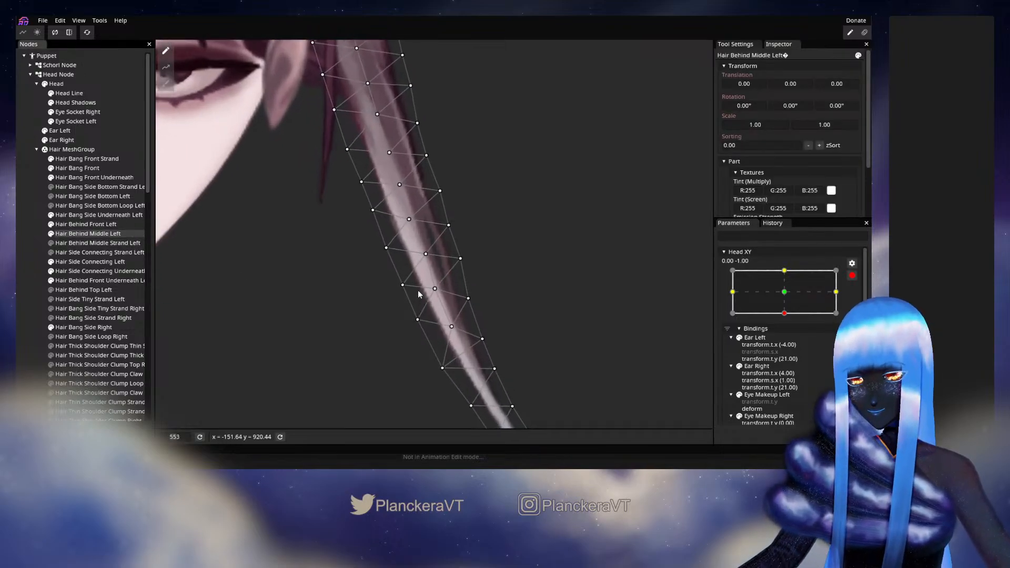
scroll(419, 295, up, 2)
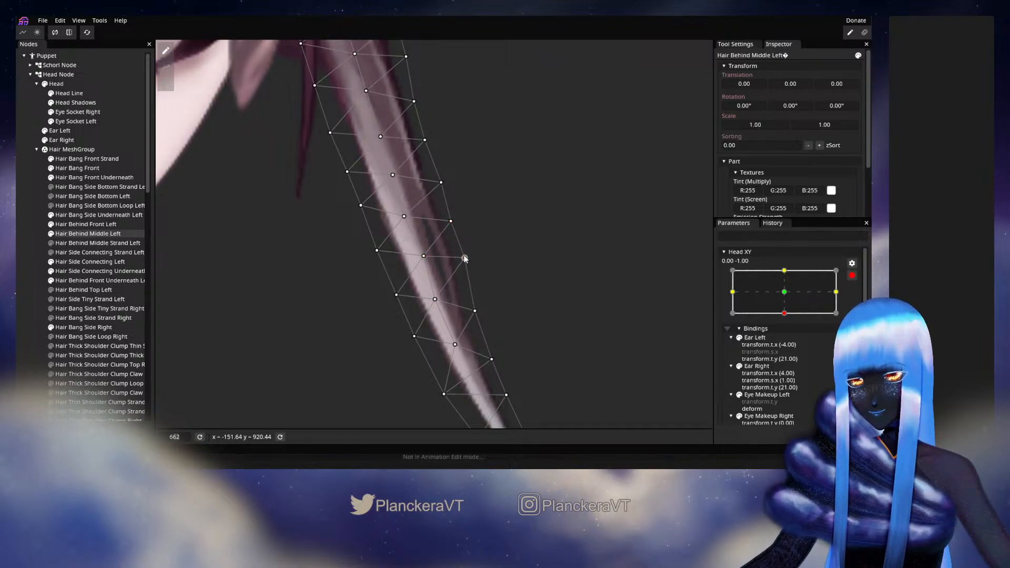
key(Escape)
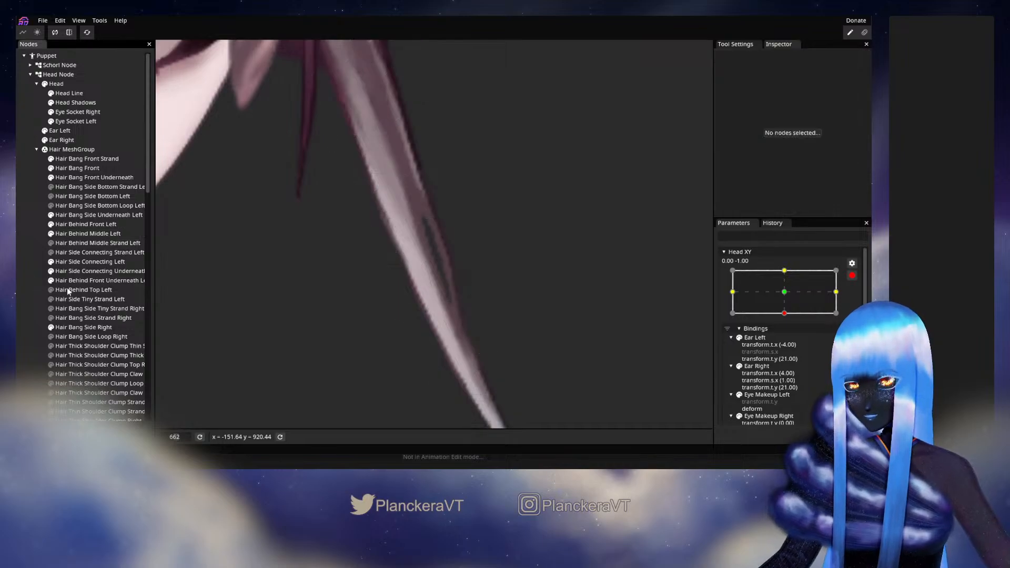
scroll(469, 322, down, 2)
scroll(469, 321, down, 1)
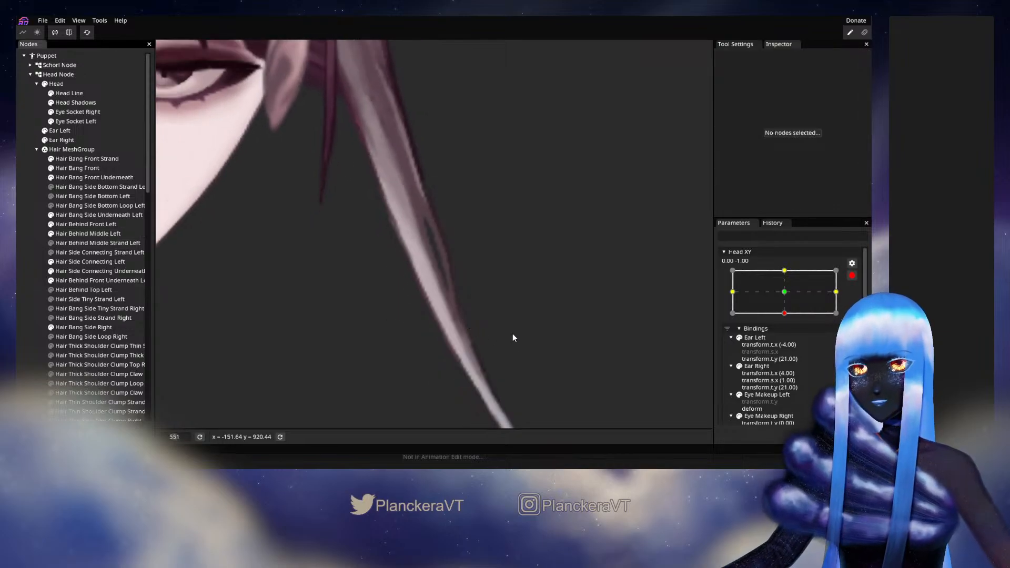
click(852, 277)
mouse_move(788, 343)
mouse_down()
mouse_move(787, 318)
mouse_move(789, 345)
mouse_up()
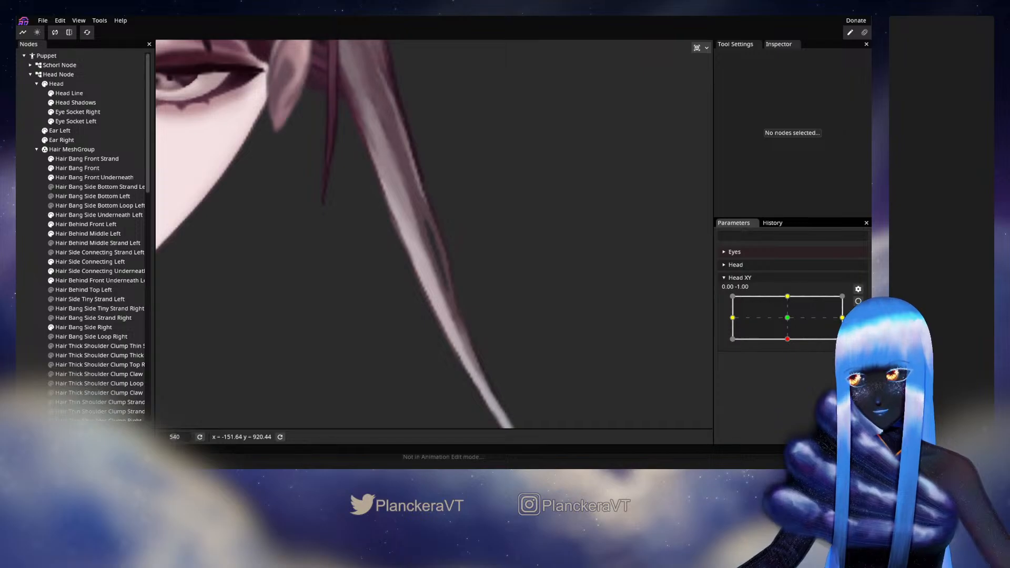
Adjust one outer-edge vertex midway along Hair Behind Middle Left at Head XY 0.00, -1.00, and sweep the head downward.
click(859, 301)
click(96, 234)
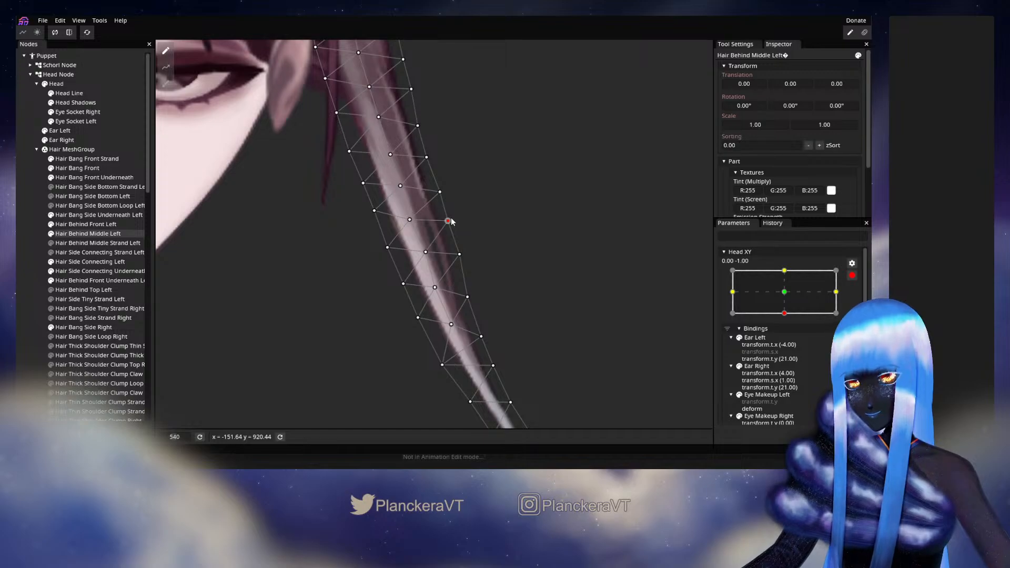
click(25, 275)
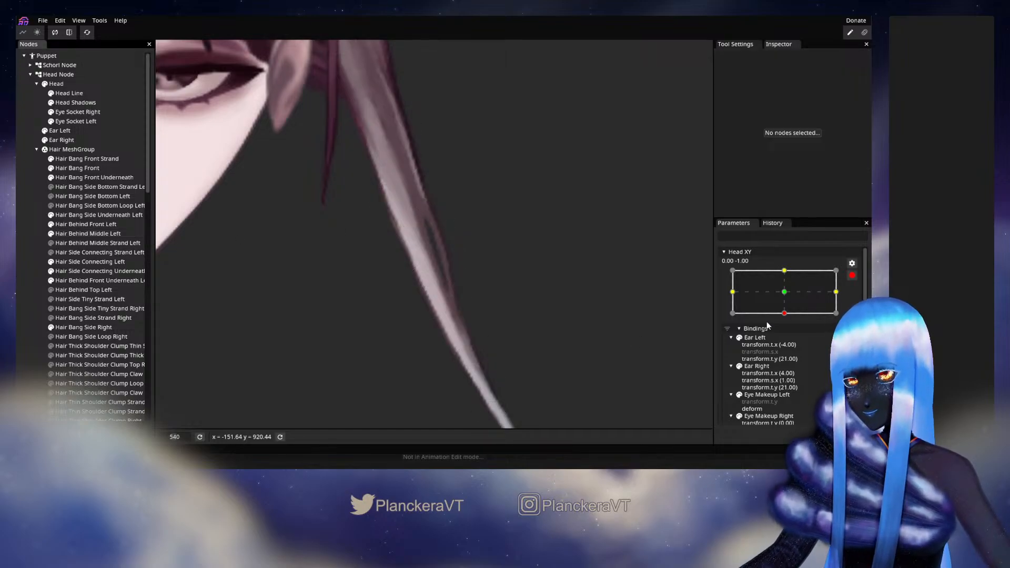
click(852, 275)
mouse_move(789, 342)
mouse_down()
mouse_move(788, 319)
mouse_move(789, 346)
mouse_up()
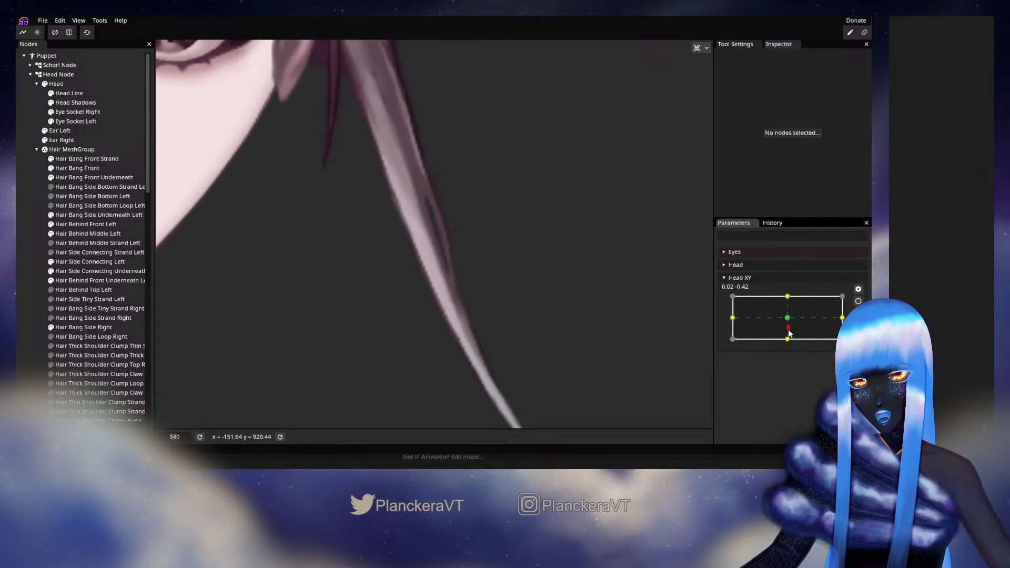
Shift the next lower outer-edge vertex of Hair Behind Middle Left slightly at Head XY 0.00, -1.00, and repeat the sweep.
click(859, 301)
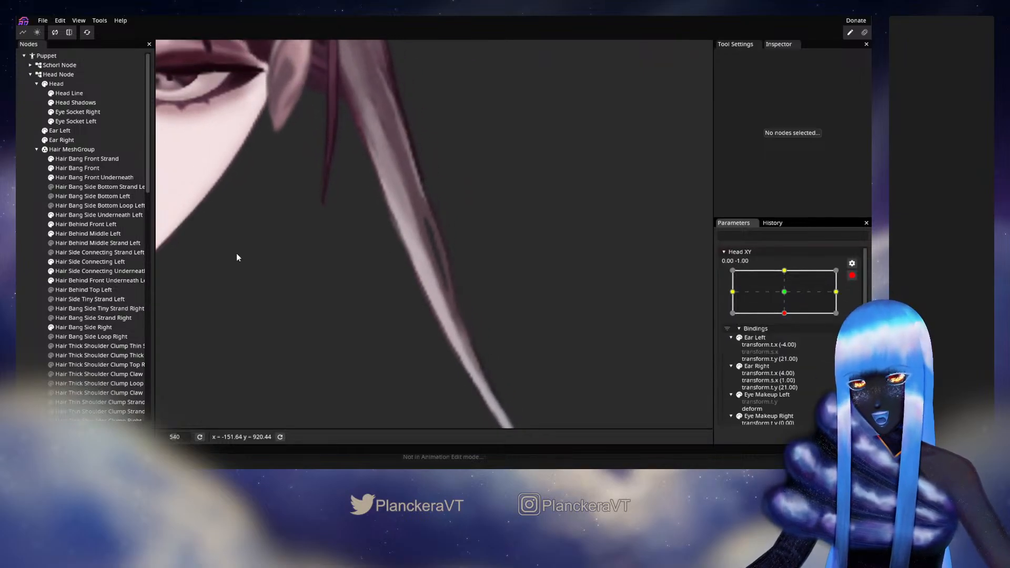
click(84, 234)
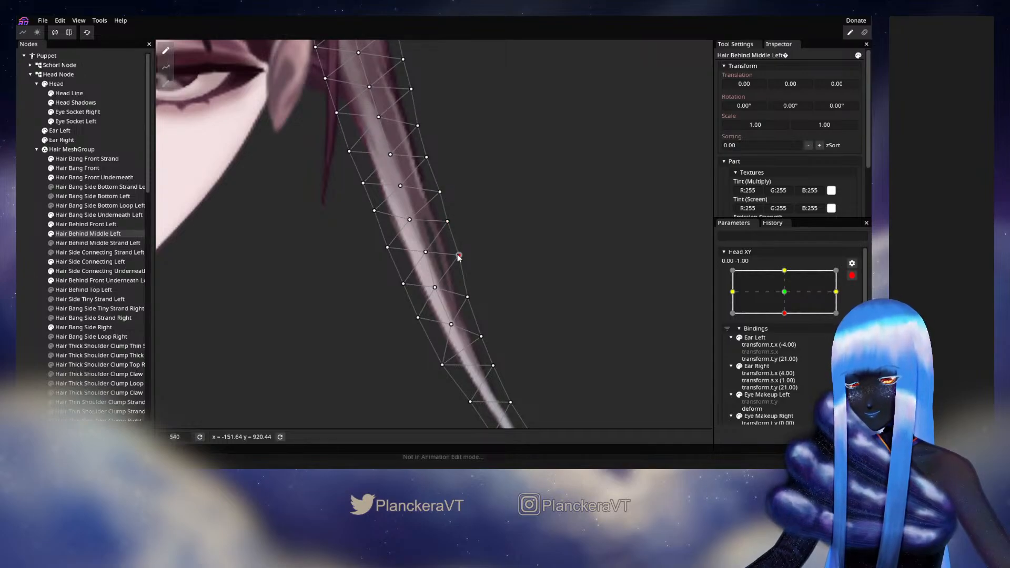
click(520, 316)
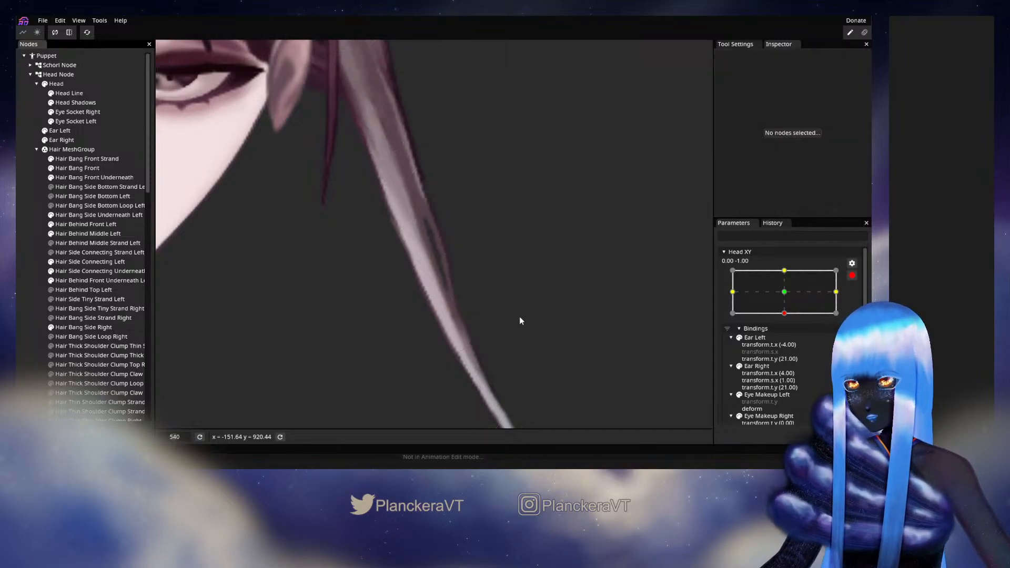
click(851, 277)
mouse_move(790, 343)
mouse_down()
mouse_move(789, 321)
mouse_move(794, 344)
mouse_up()
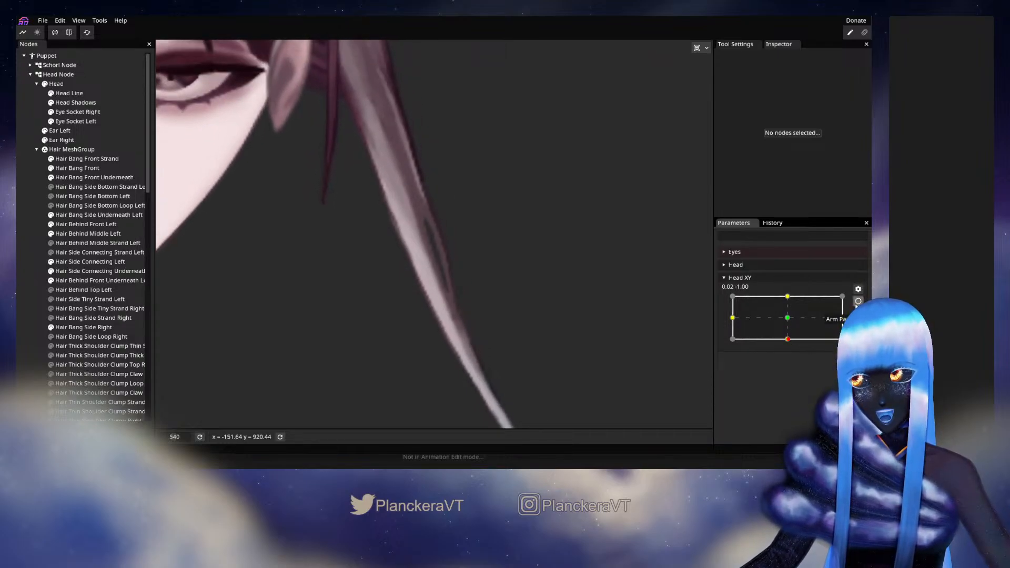
Nudge one centre-line vertex of Hair Behind Middle Left at Head XY 0.00, -1.00, and sweep from neutral to fully down.
click(859, 301)
click(79, 234)
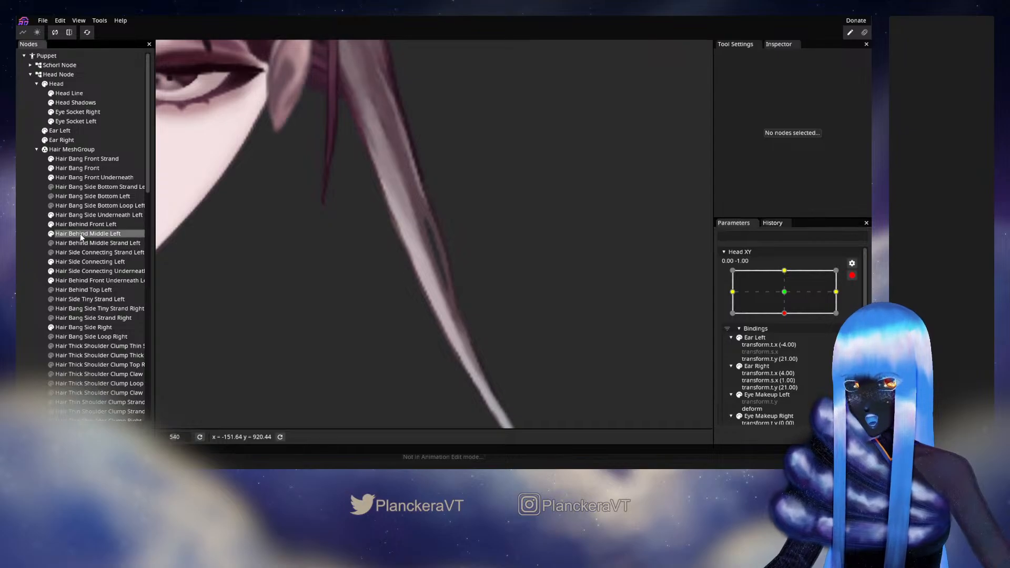
click(427, 255)
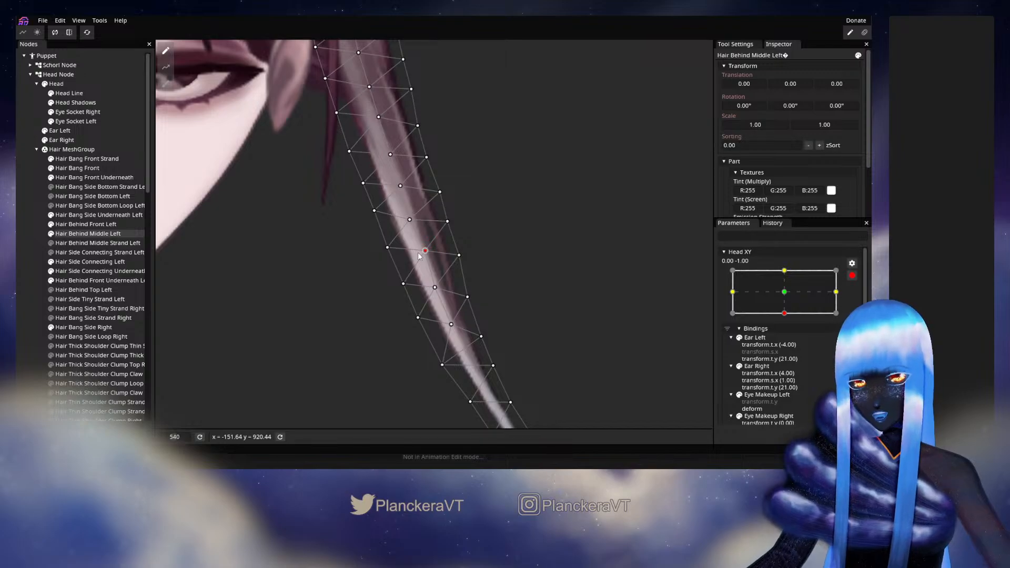
click(19, 270)
click(851, 276)
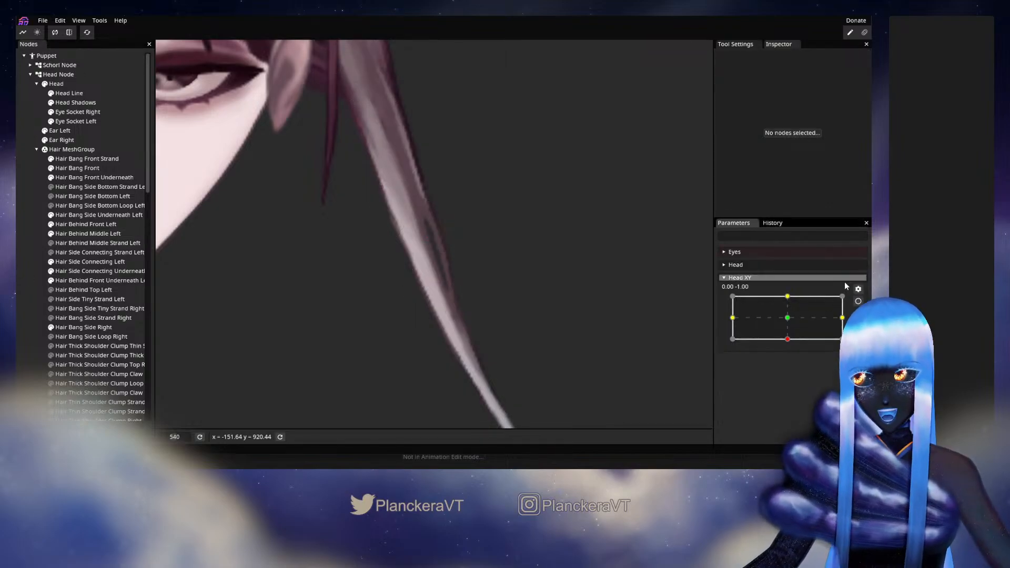
click(787, 319)
drag(790, 322, 787, 342)
Raise two neighbouring face-side edge vertices midway along Hair Behind Middle Left at Head XY 0.00, -1.00, and retest the downward tilt.
click(858, 301)
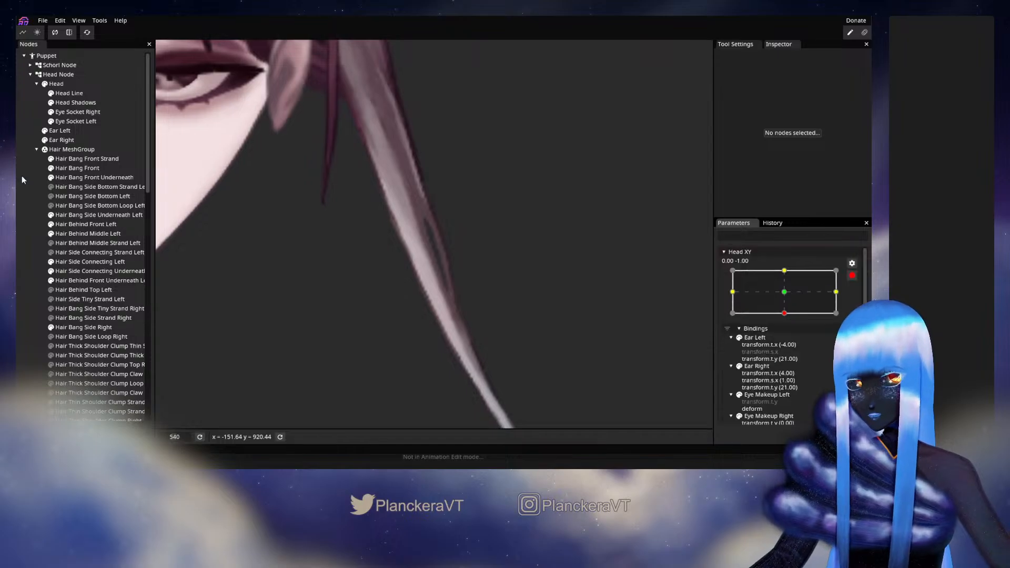
click(120, 232)
scroll(375, 282, up, 3)
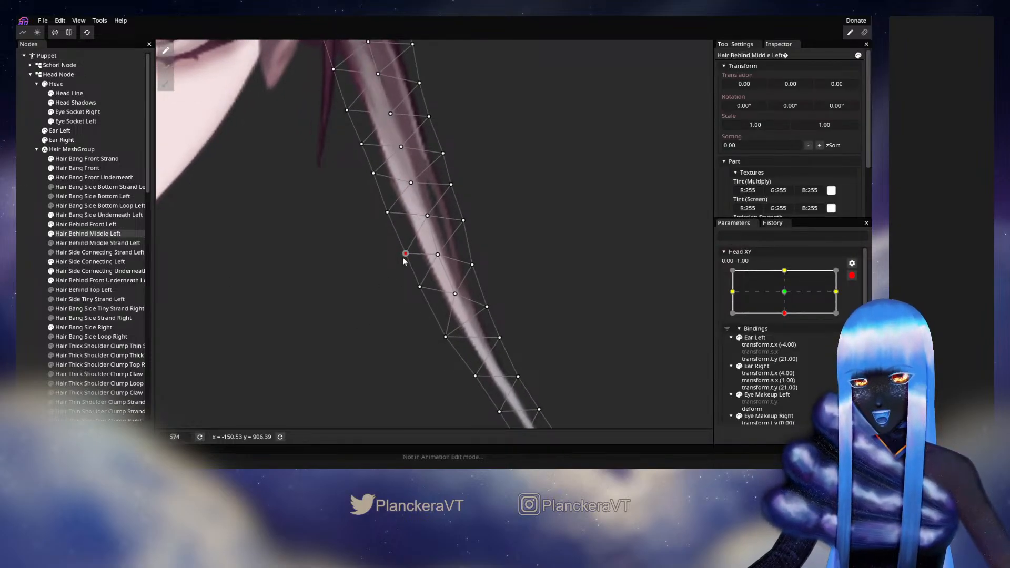
drag(405, 254, 404, 249)
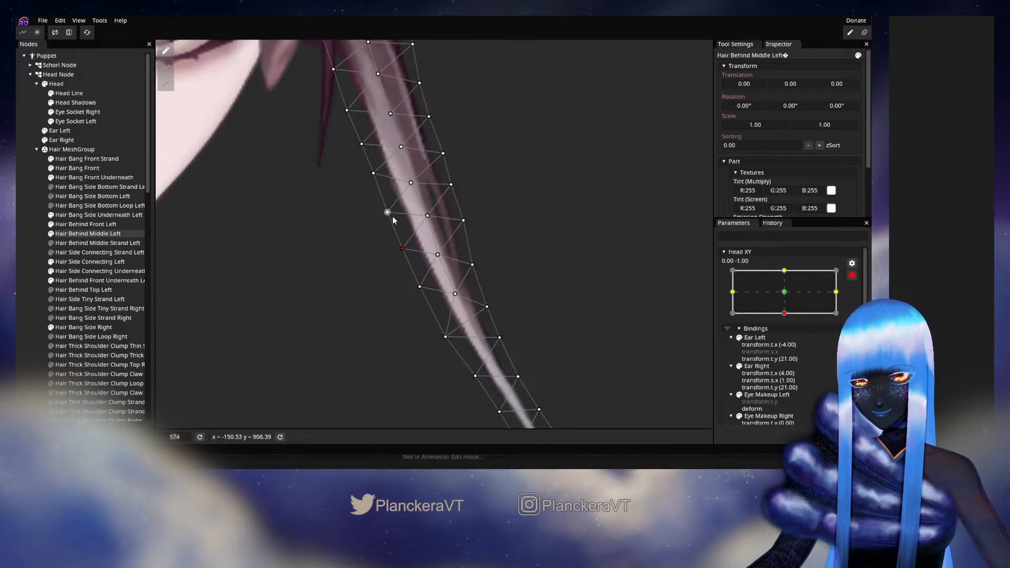
drag(391, 220, 389, 211)
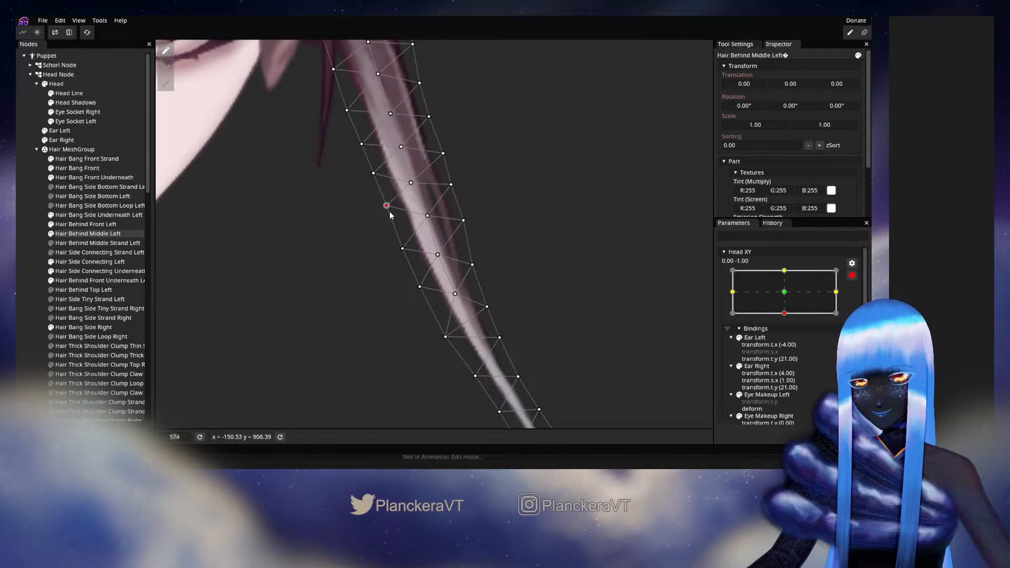
drag(404, 252, 404, 250)
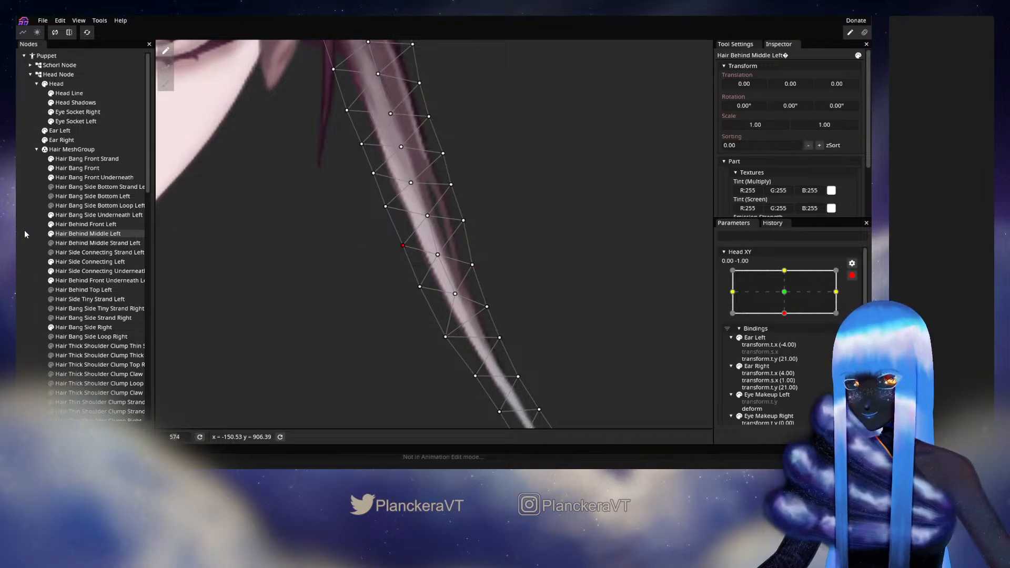
click(491, 303)
scroll(492, 303, down, 2)
click(852, 275)
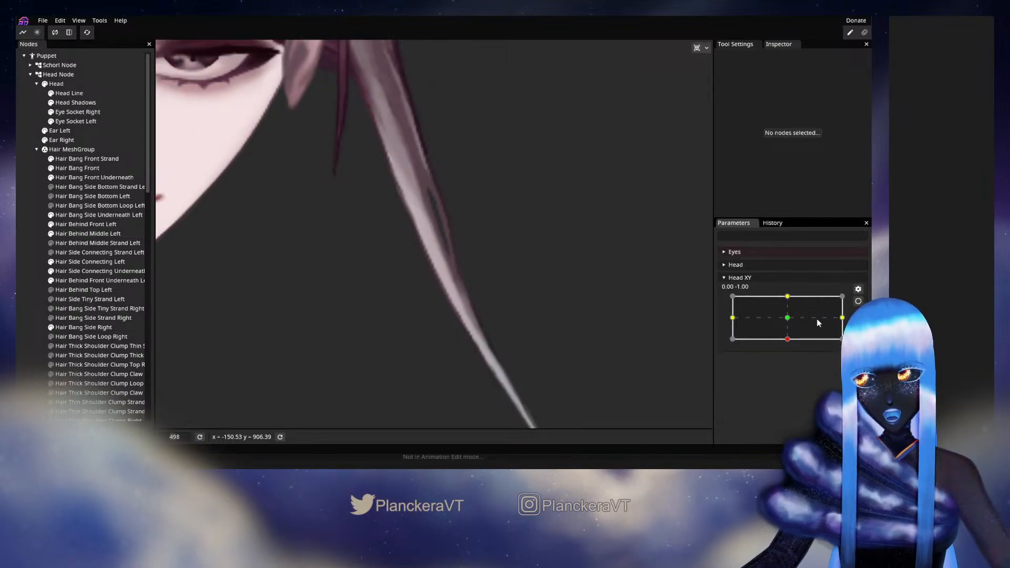
mouse_move(795, 342)
mouse_down()
mouse_move(788, 321)
mouse_move(790, 343)
mouse_up()
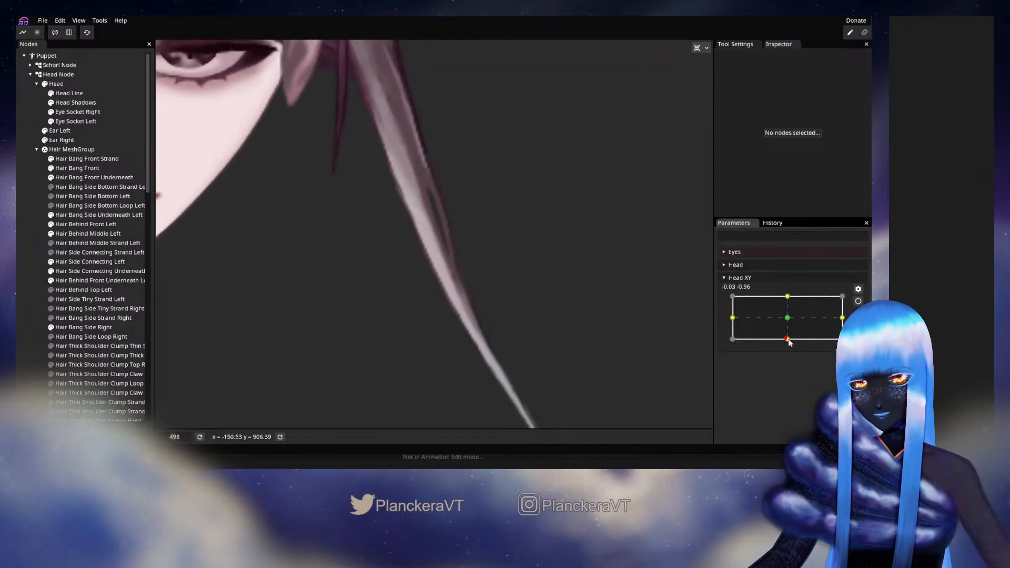
Nudge the lower of those two face-side vertices of Hair Behind Middle Left at Head XY 0.00, -1.00, and sweep the whole head between neutral and down.
click(858, 302)
click(52, 233)
scroll(442, 318, up, 2)
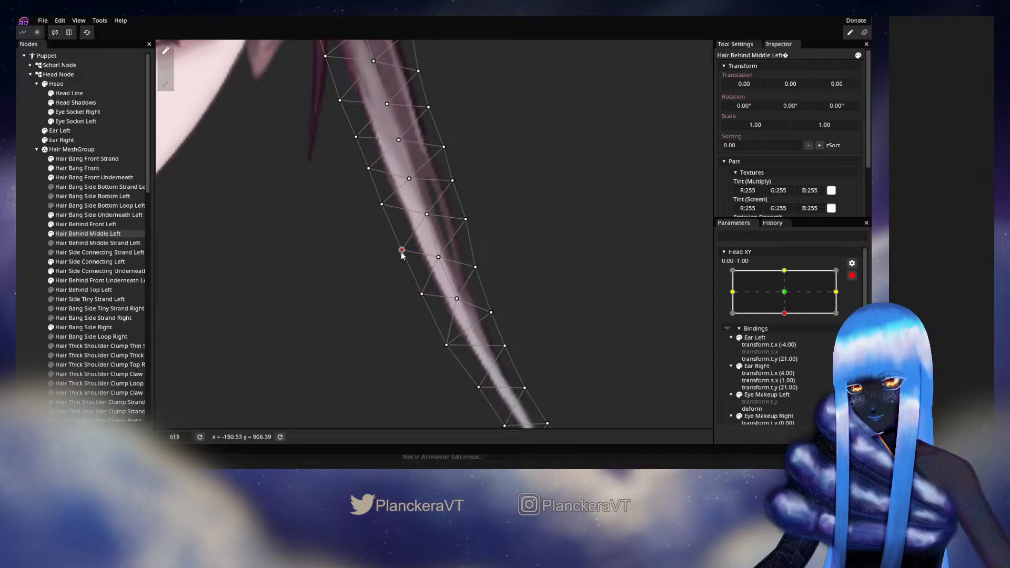
click(29, 261)
scroll(532, 330, down, 4)
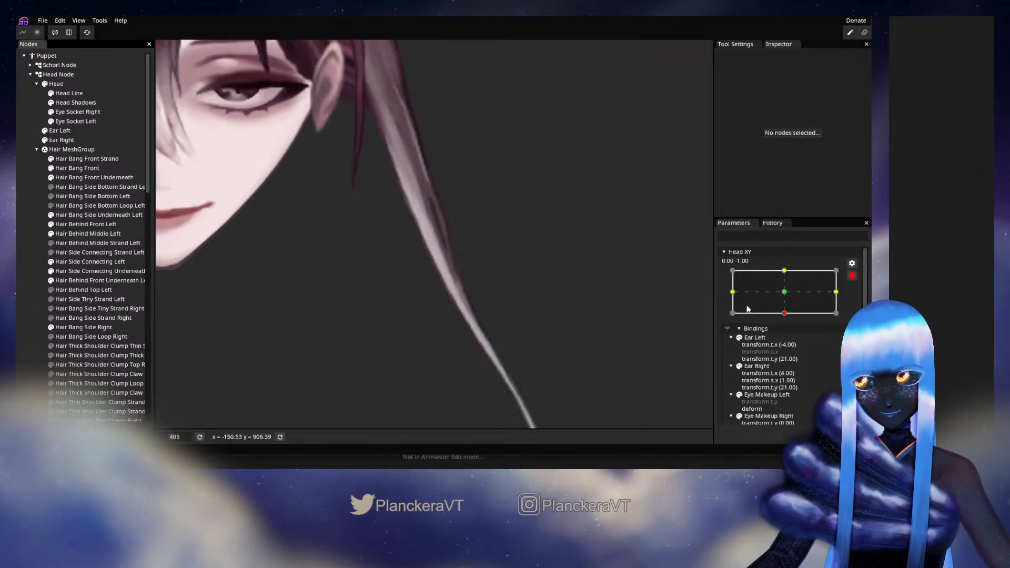
click(852, 276)
mouse_move(788, 341)
mouse_down()
mouse_move(787, 319)
mouse_move(785, 341)
mouse_up()
scroll(510, 287, down, 1)
scroll(510, 291, down, 6)
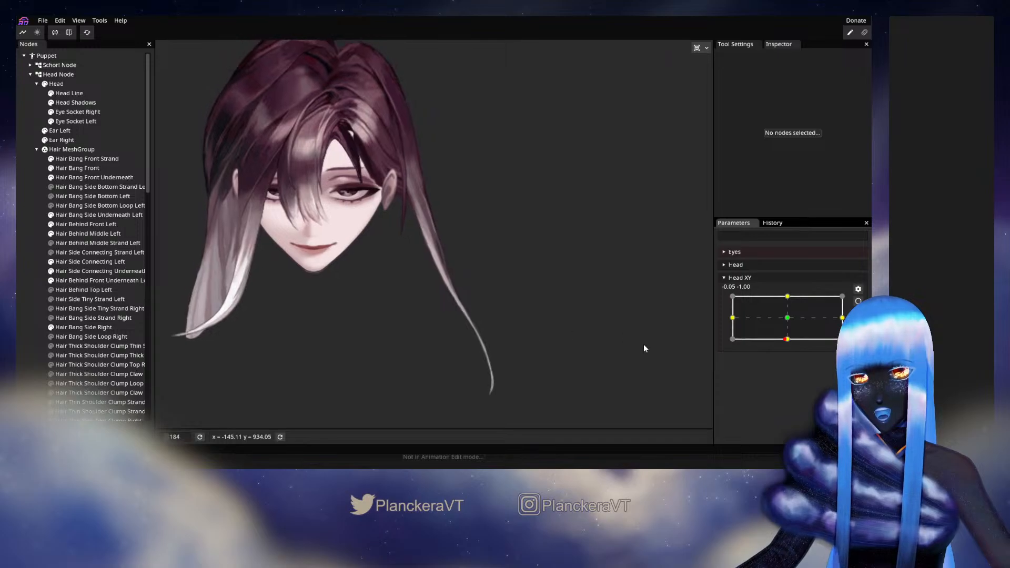
drag(784, 334, 789, 320)
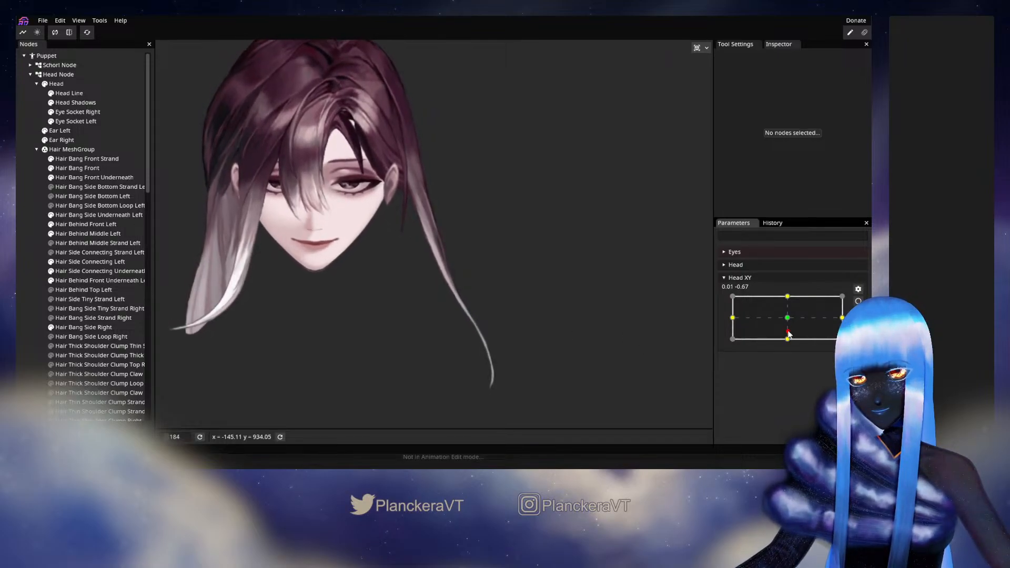
drag(788, 321, 787, 339)
Shift the same face-side vertex of Hair Behind Middle Left slightly lower at Head XY 0.00, -1.00, and repeat the downward sweep.
scroll(425, 316, up, 3)
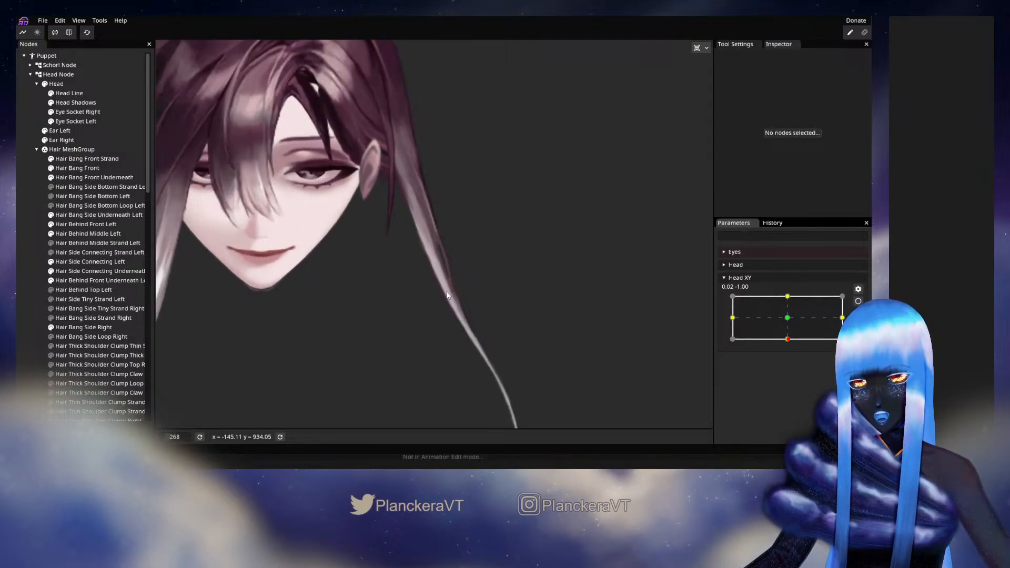
scroll(446, 293, up, 5)
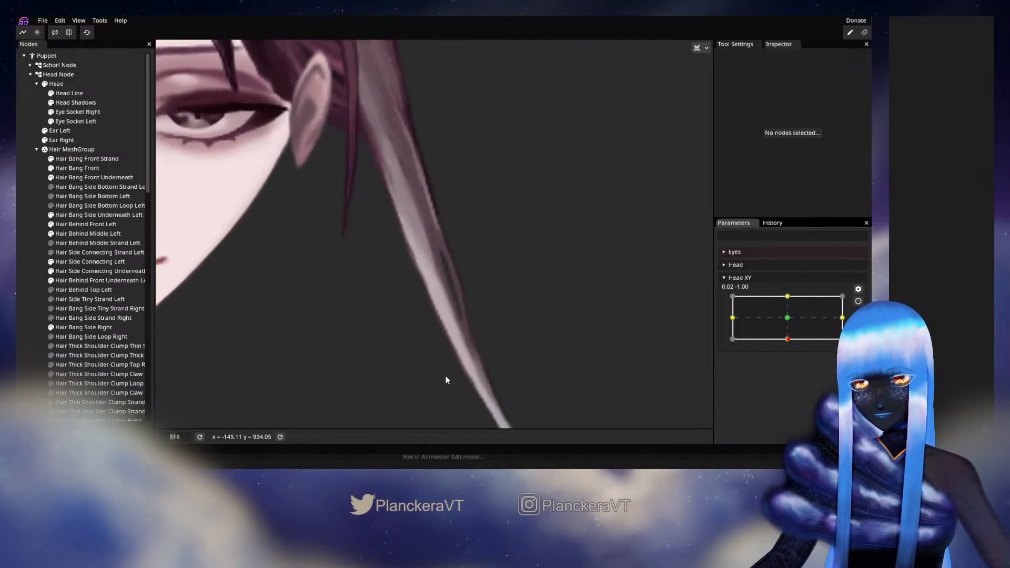
scroll(446, 380, up, 1)
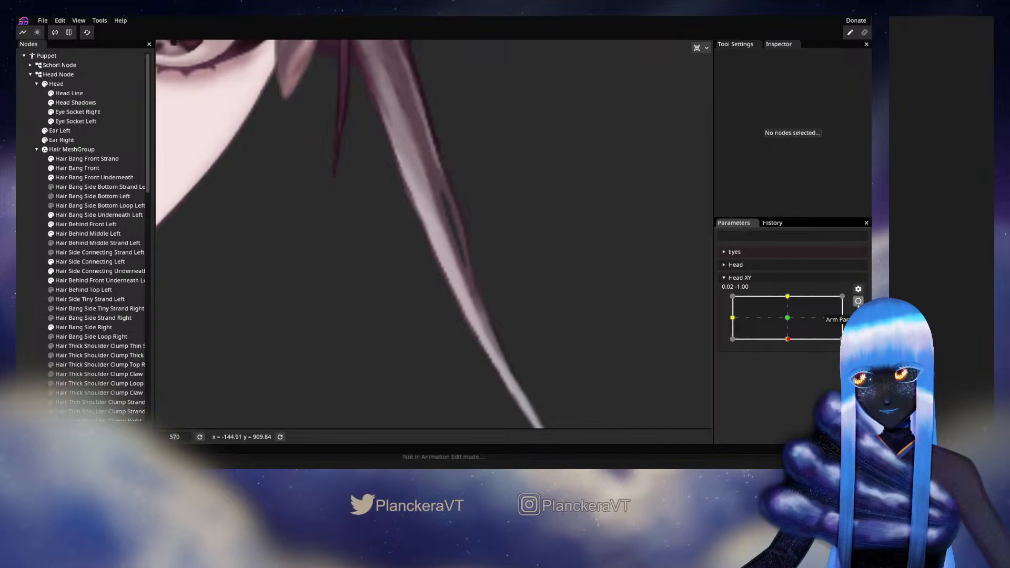
click(859, 301)
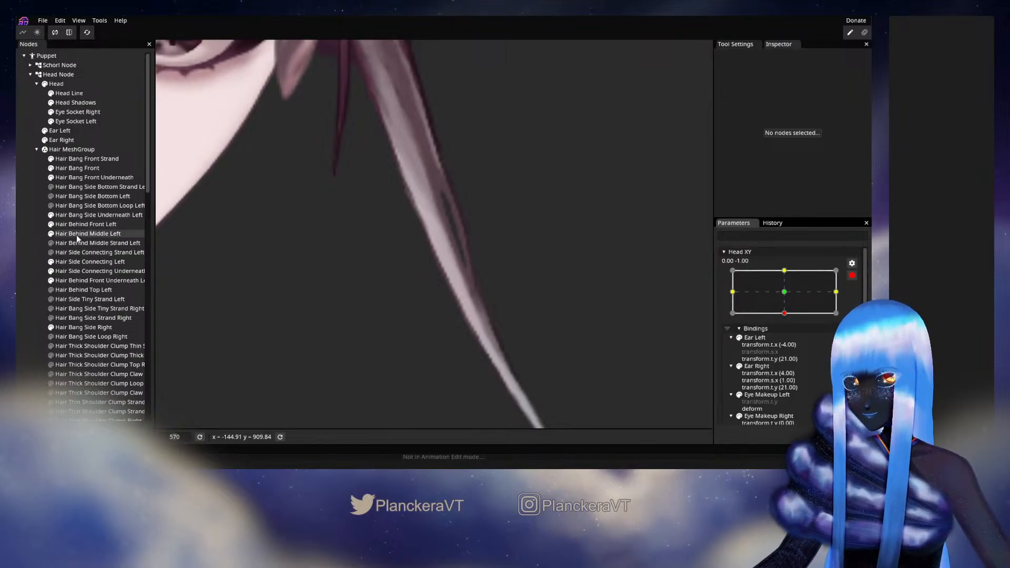
click(84, 234)
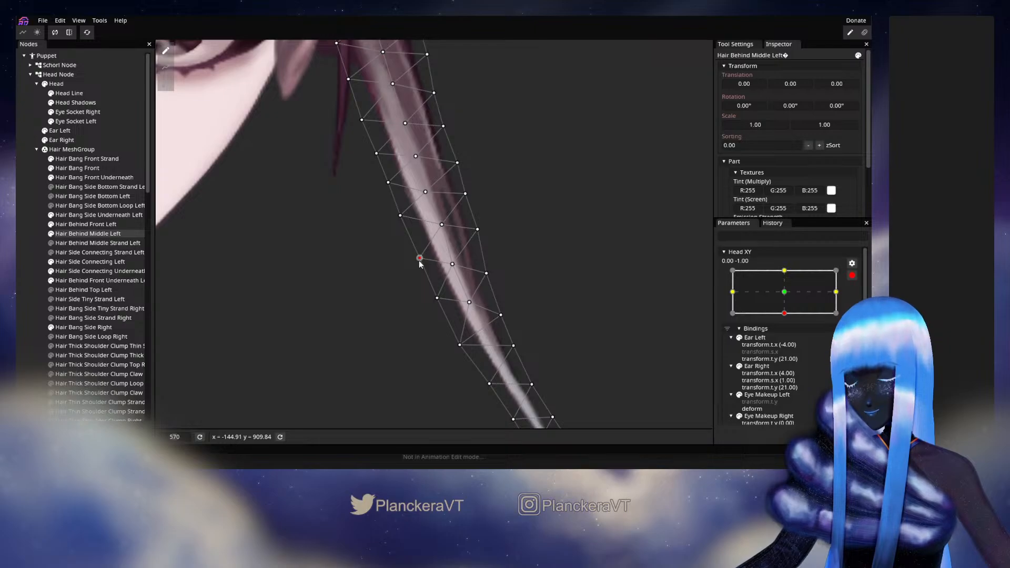
click(31, 250)
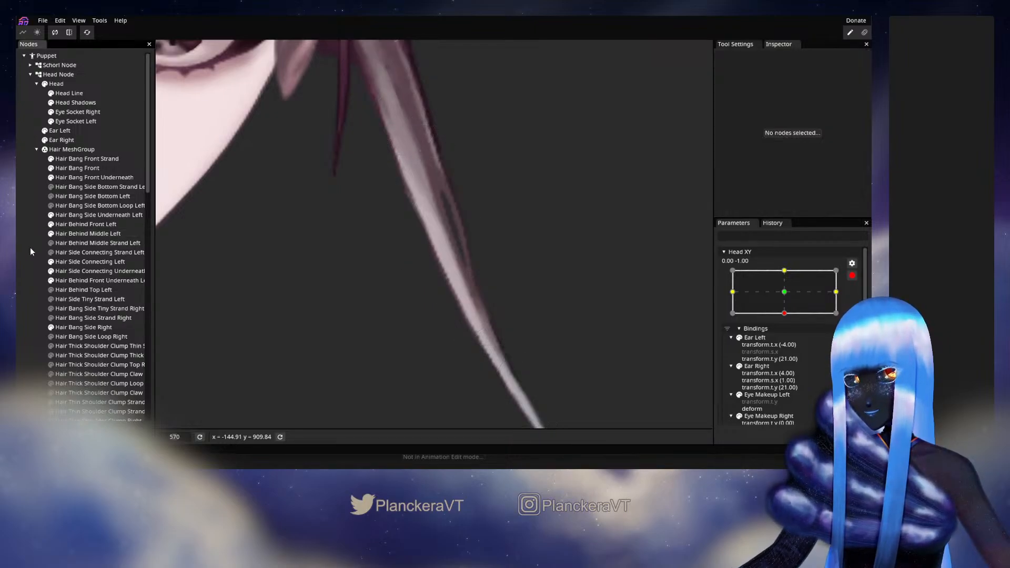
scroll(518, 319, down, 4)
scroll(519, 313, down, 4)
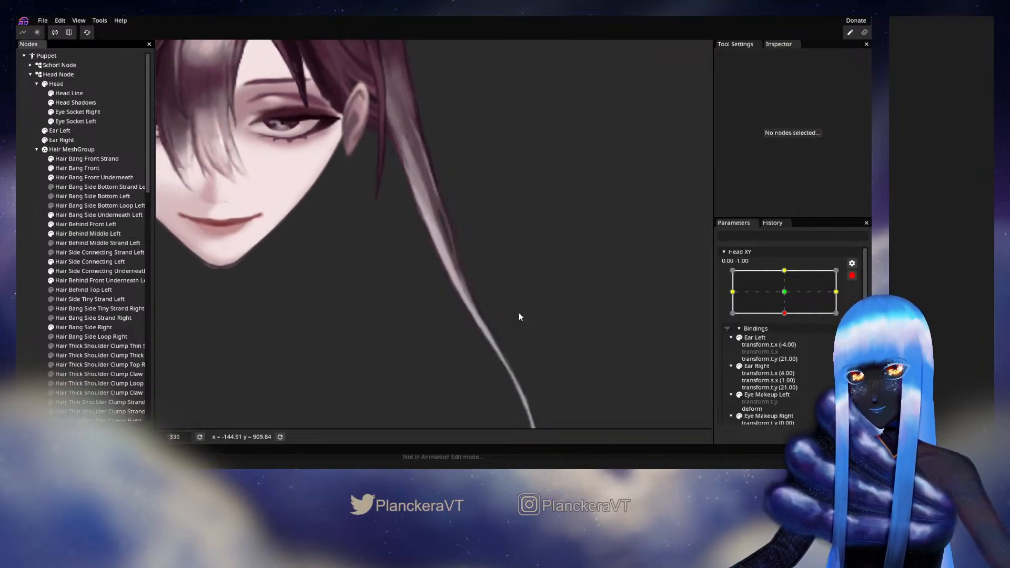
click(853, 276)
mouse_move(788, 341)
mouse_down()
mouse_move(789, 321)
mouse_move(788, 339)
mouse_up()
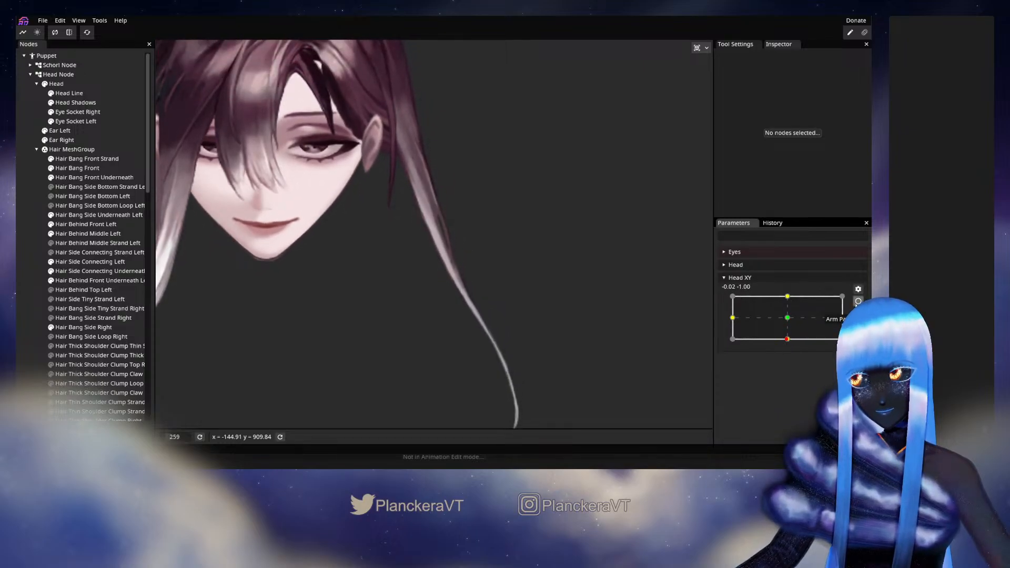
Move that face-side vertex slightly back up at Head XY 0.00, -1.00, and sweep the head from down past neutral and back.
click(859, 302)
scroll(393, 298, up, 3)
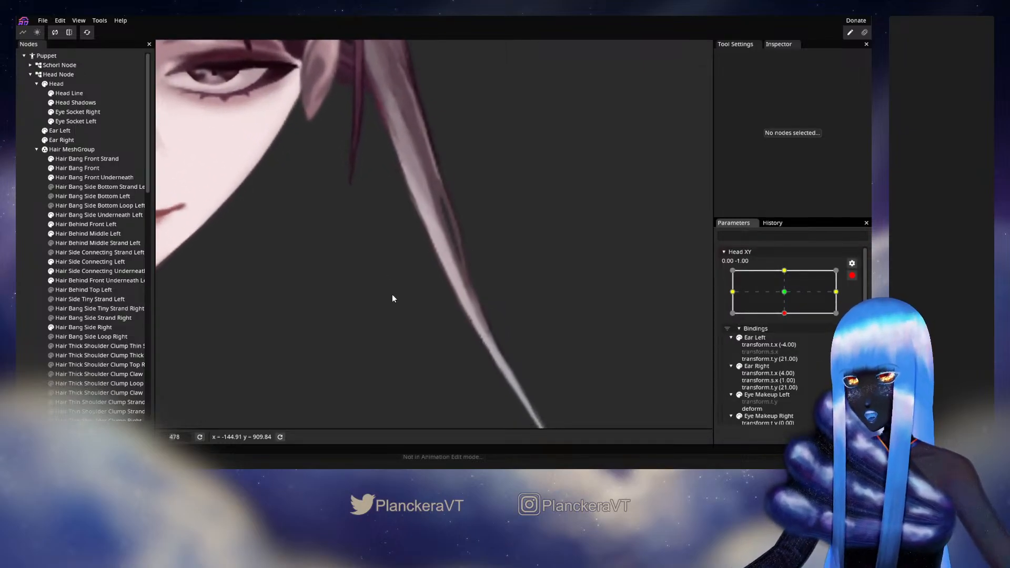
click(78, 234)
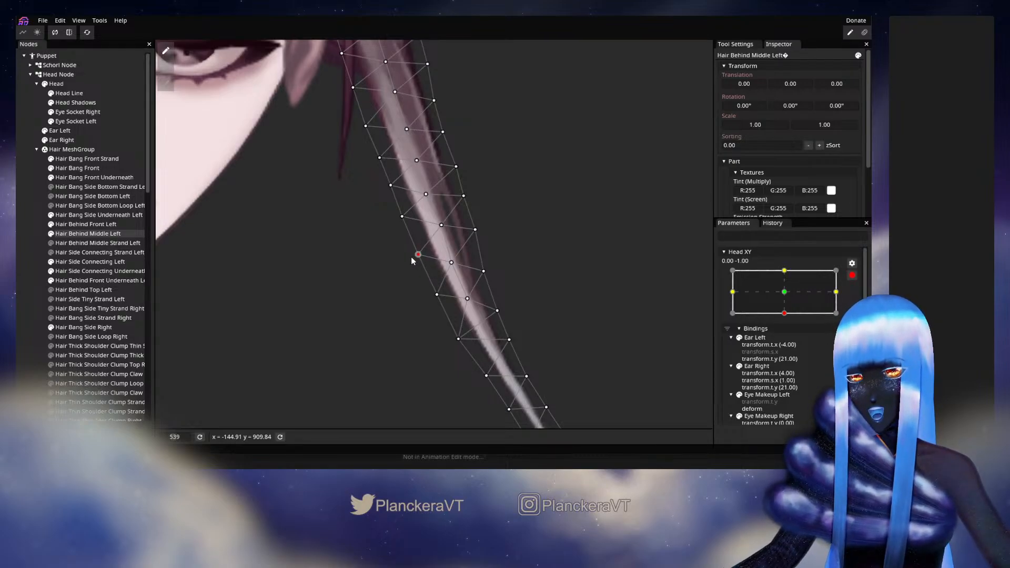
click(165, 286)
scroll(472, 359, down, 3)
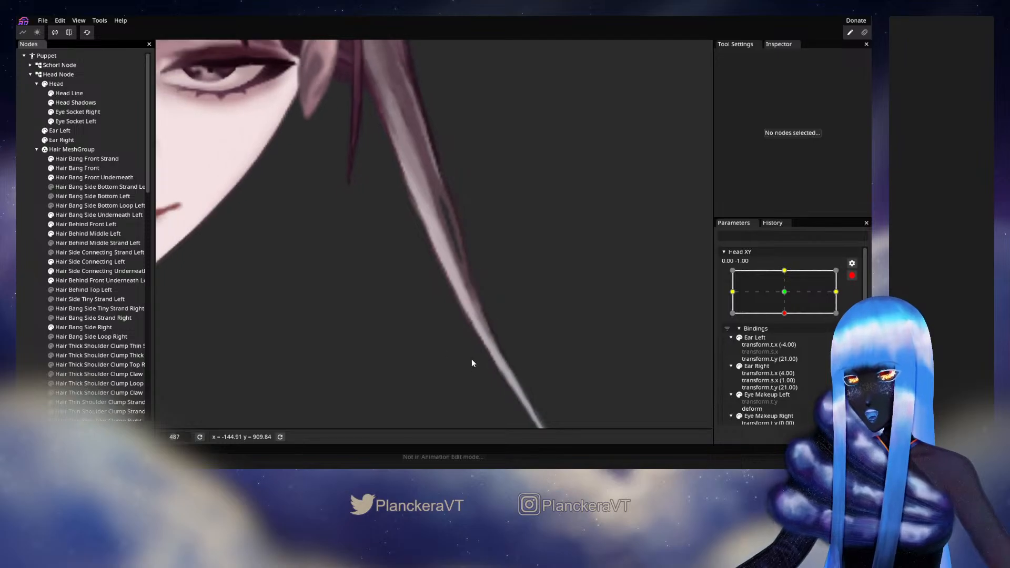
scroll(475, 353, down, 2)
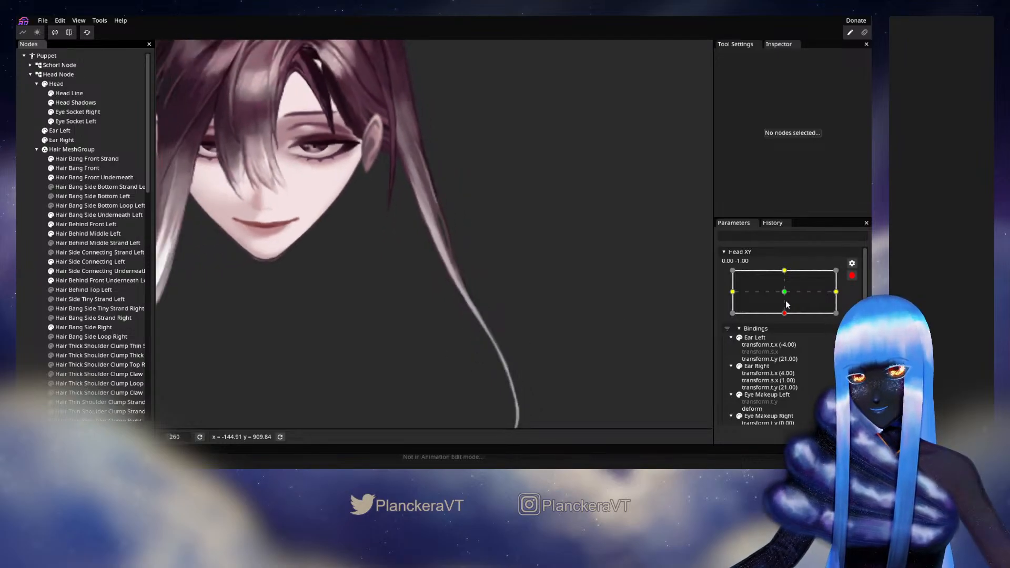
click(854, 276)
mouse_move(788, 340)
mouse_down()
mouse_move(788, 319)
mouse_move(788, 340)
mouse_up()
drag(788, 337, 789, 320)
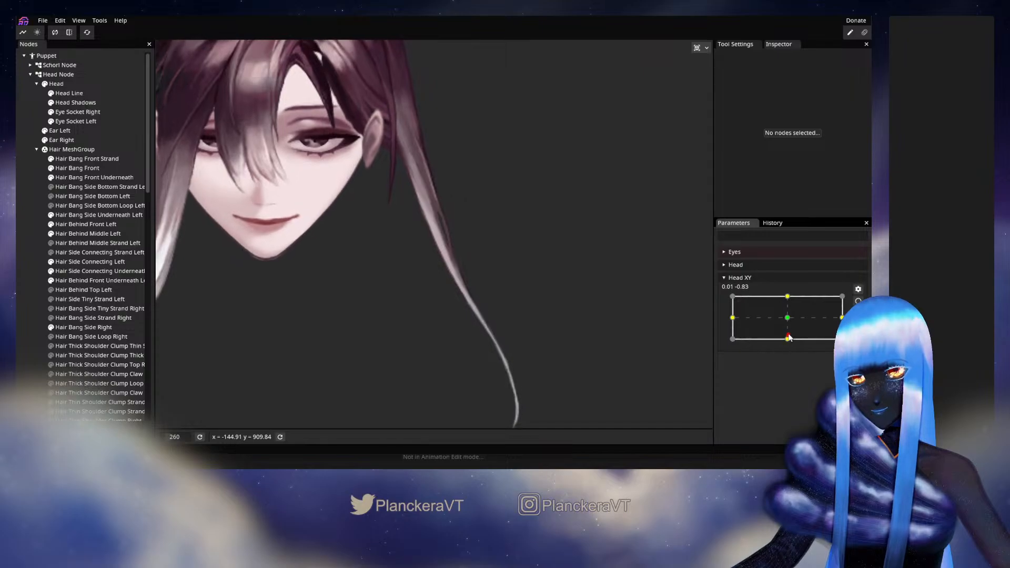
mouse_move(788, 322)
mouse_down()
mouse_move(789, 338)
mouse_move(789, 313)
mouse_up()
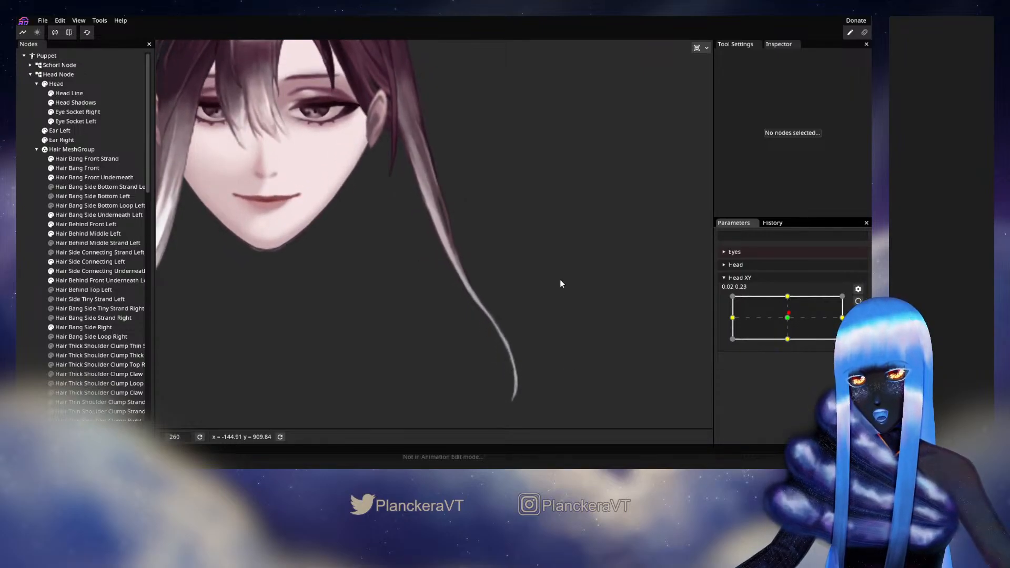
drag(789, 313, 785, 339)
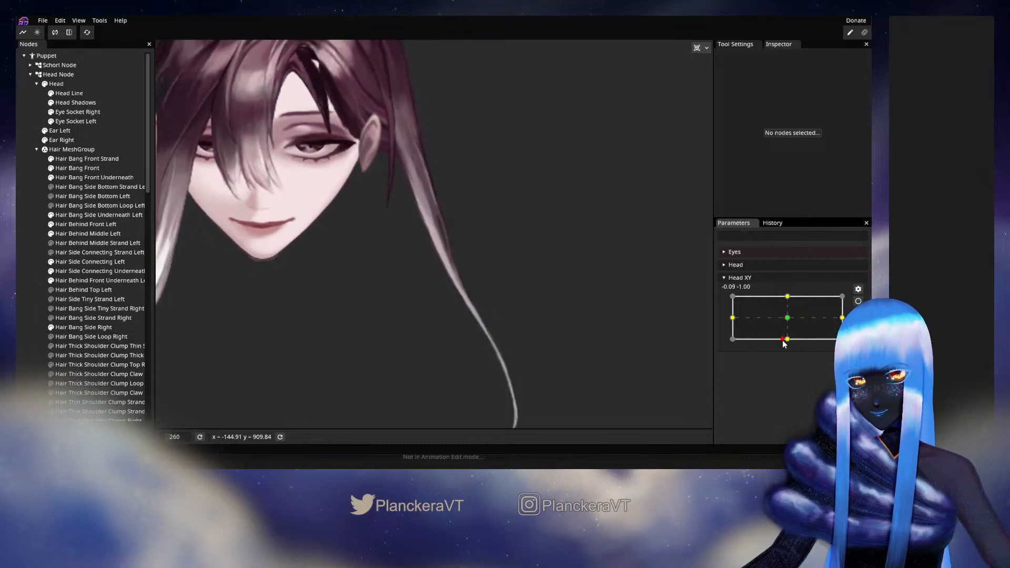
Check the strand's tip during the tilt, pull its tail upward with an 80.00 Circle Brush at Head XY 0.00, -1.00, and sweep again.
scroll(535, 289, up, 4)
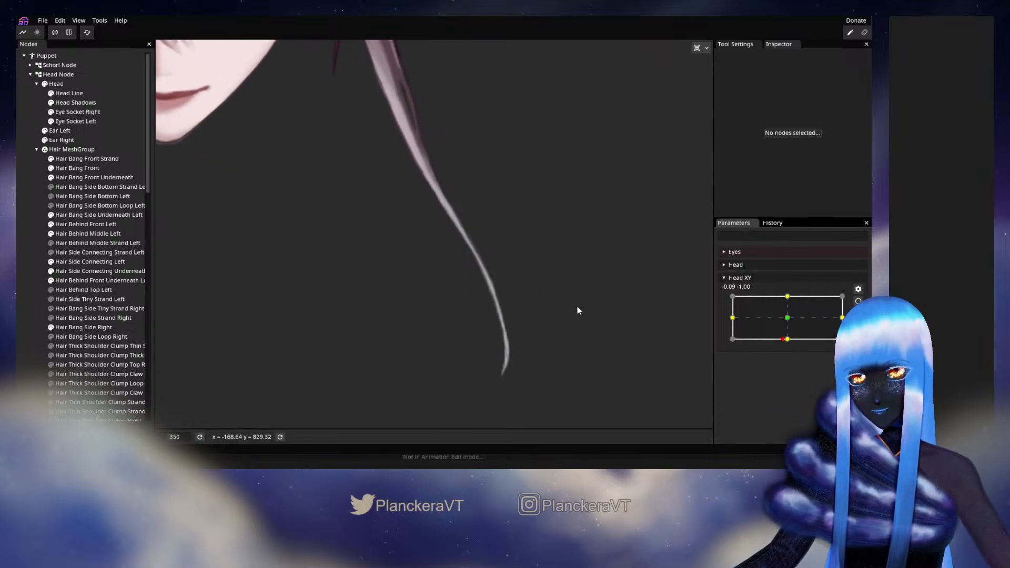
drag(784, 339, 787, 323)
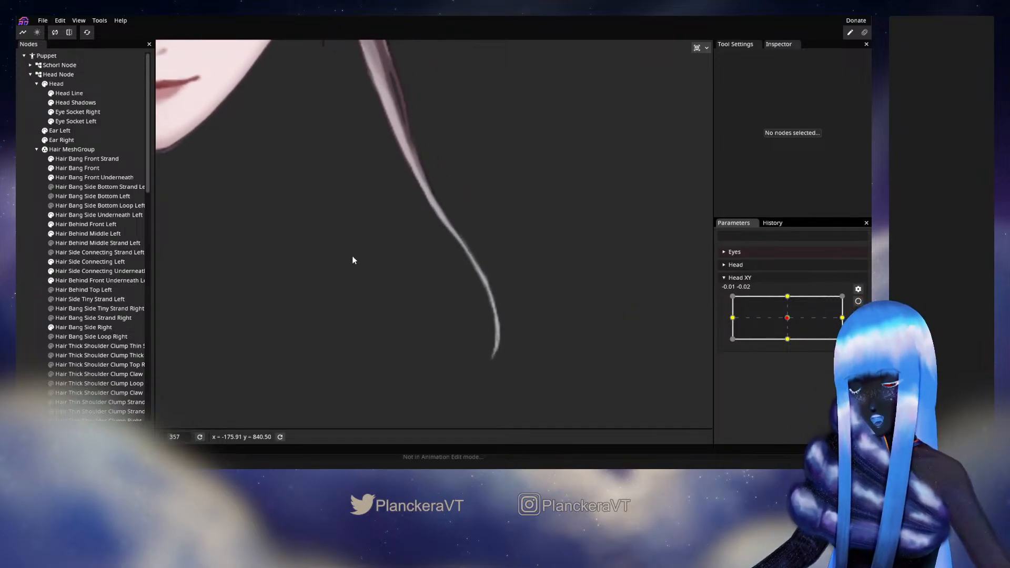
click(790, 340)
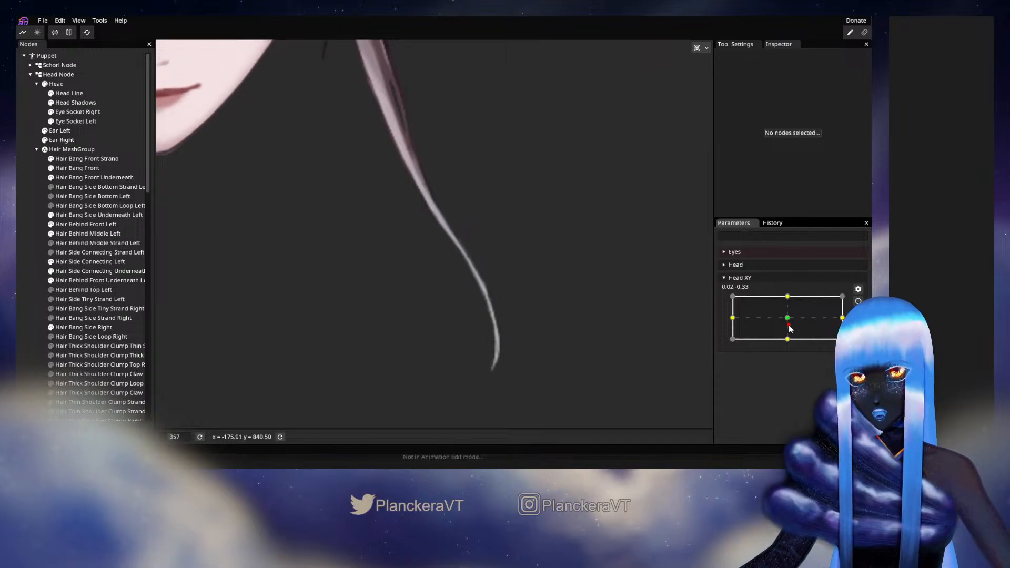
mouse_move(792, 343)
mouse_down()
mouse_move(789, 316)
mouse_move(788, 342)
mouse_up()
click(857, 303)
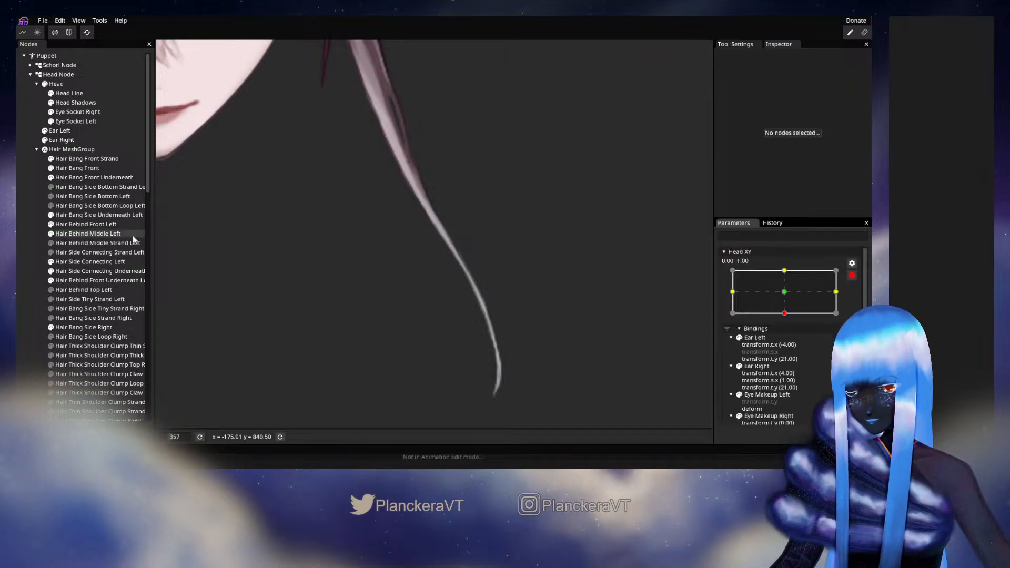
click(87, 234)
click(166, 83)
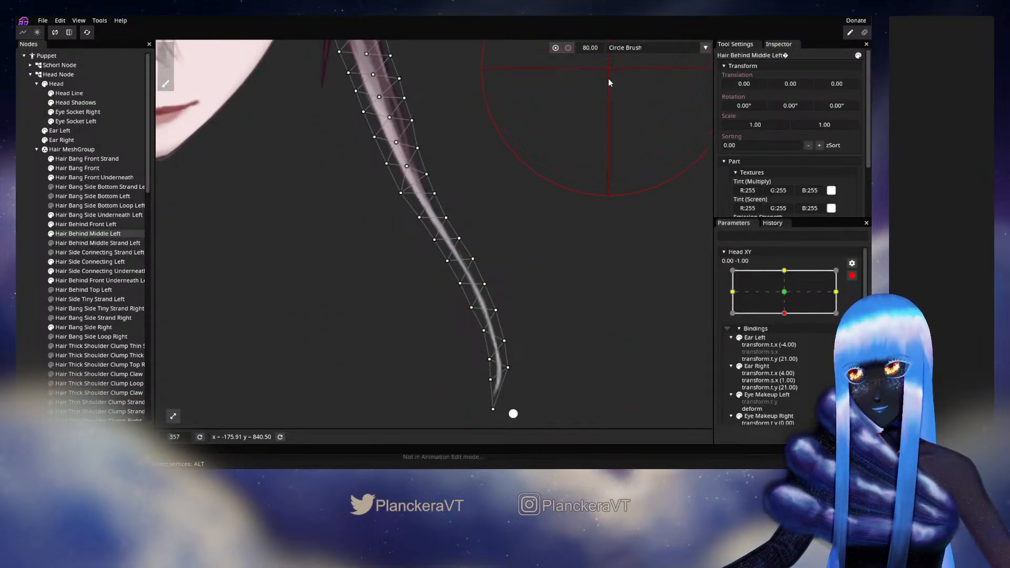
mouse_move(501, 363)
mouse_down()
mouse_move(497, 410)
mouse_move(498, 333)
mouse_move(464, 311)
mouse_move(471, 332)
mouse_move(456, 316)
mouse_up()
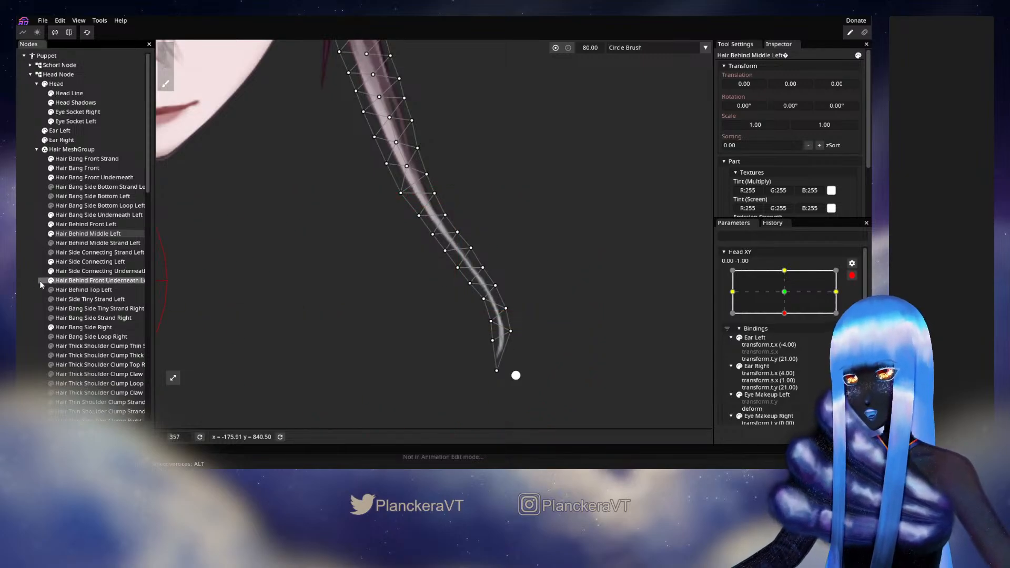
click(527, 329)
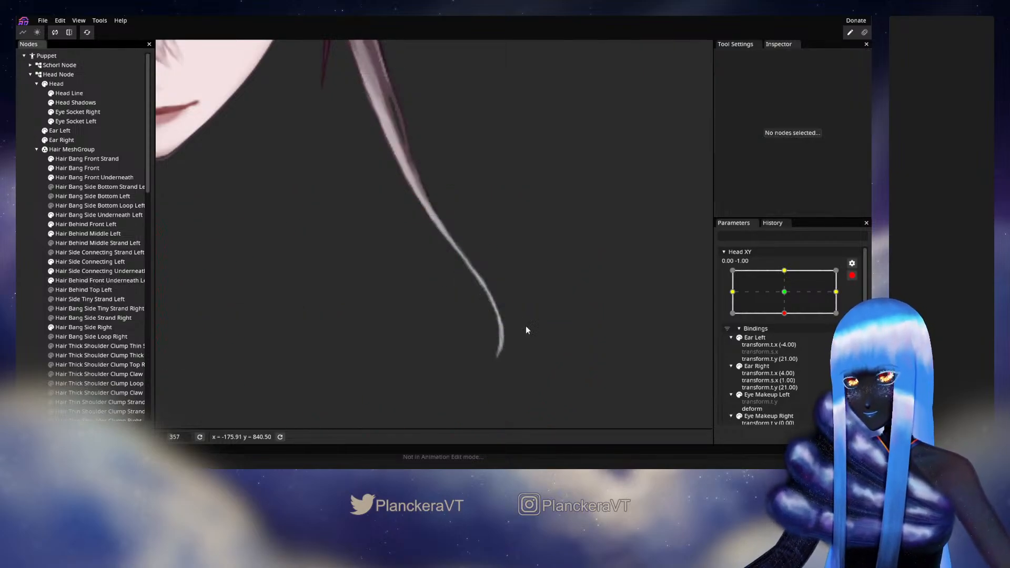
click(852, 275)
mouse_move(788, 339)
mouse_down()
mouse_move(786, 318)
mouse_move(788, 348)
mouse_up()
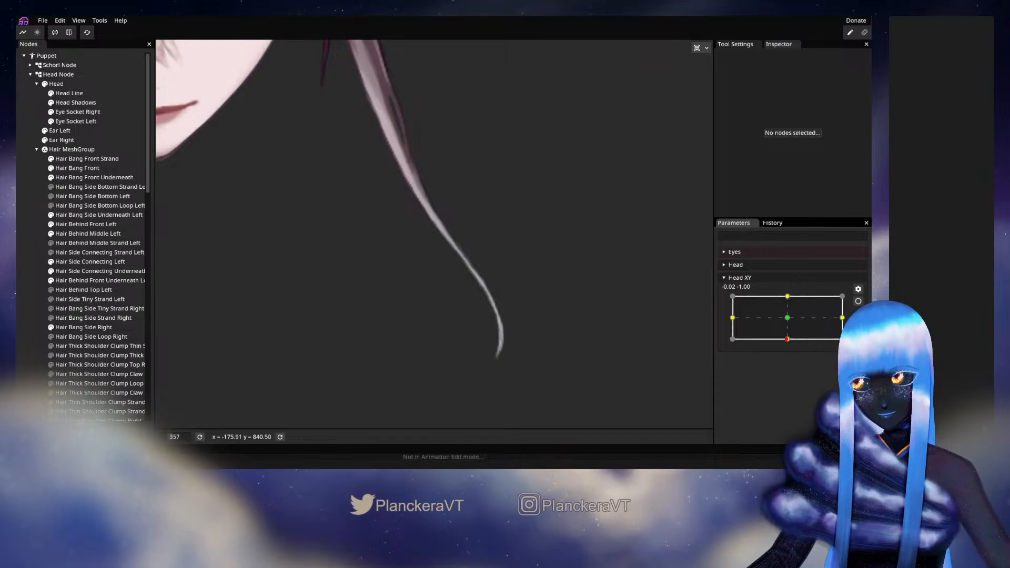
Reposition the tail vertices of Hair Behind Middle Left at Head XY 0.00, -1.00 to smooth the bend above the tip, and save the puppet.
click(858, 301)
click(74, 234)
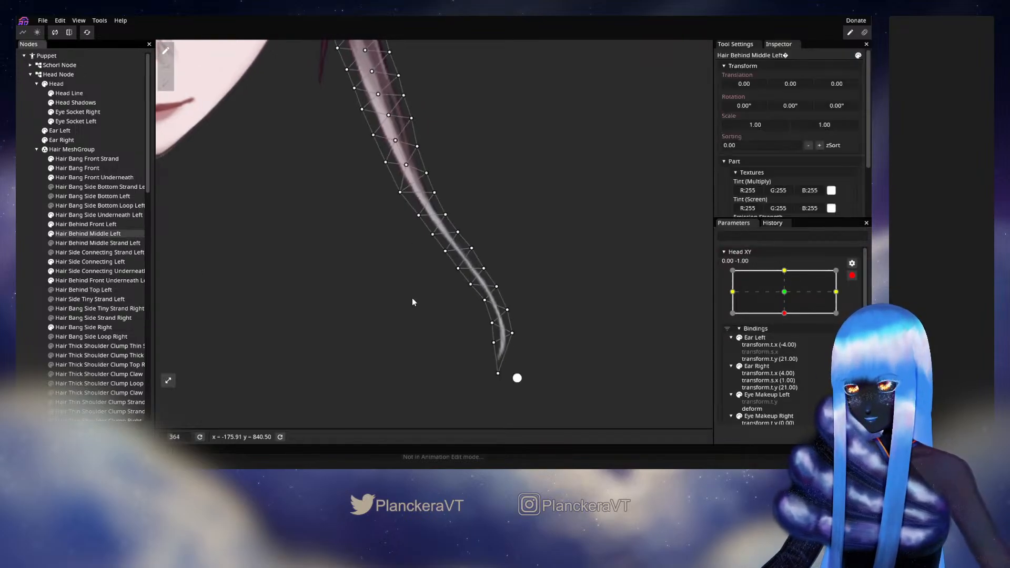
scroll(425, 298, up, 1)
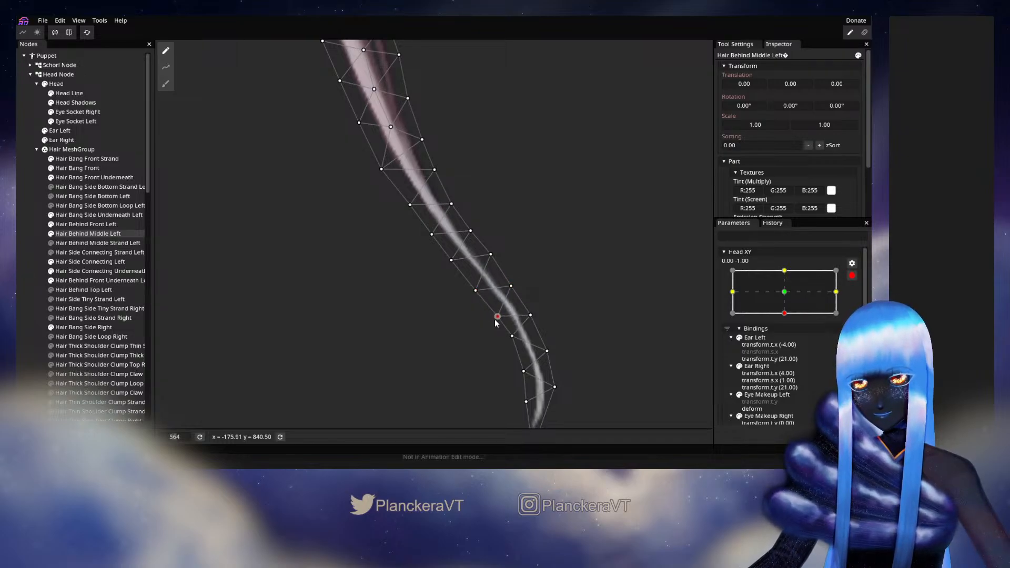
drag(536, 318, 494, 247)
drag(508, 285, 517, 320)
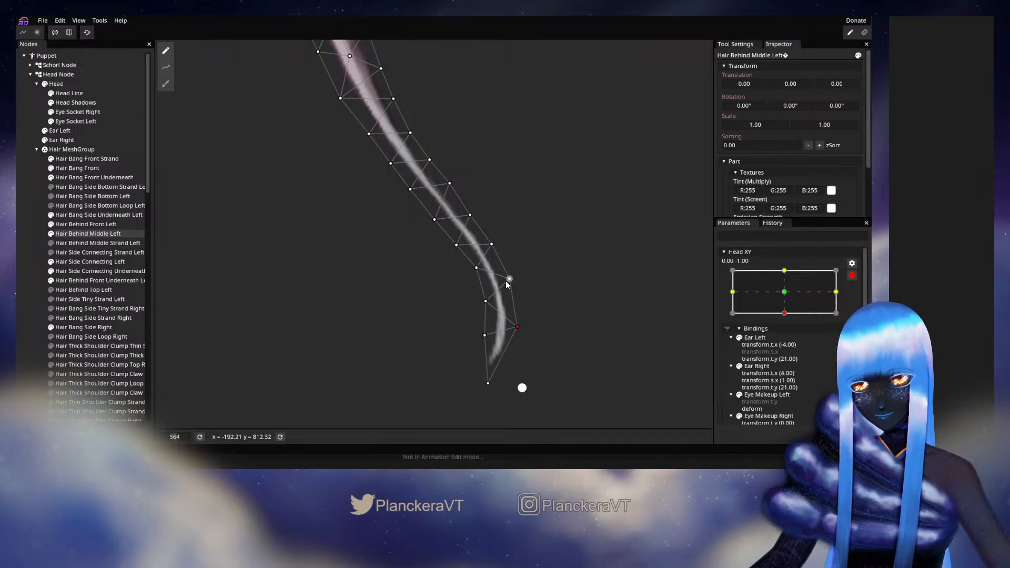
click(476, 268)
key(ctrl+s)
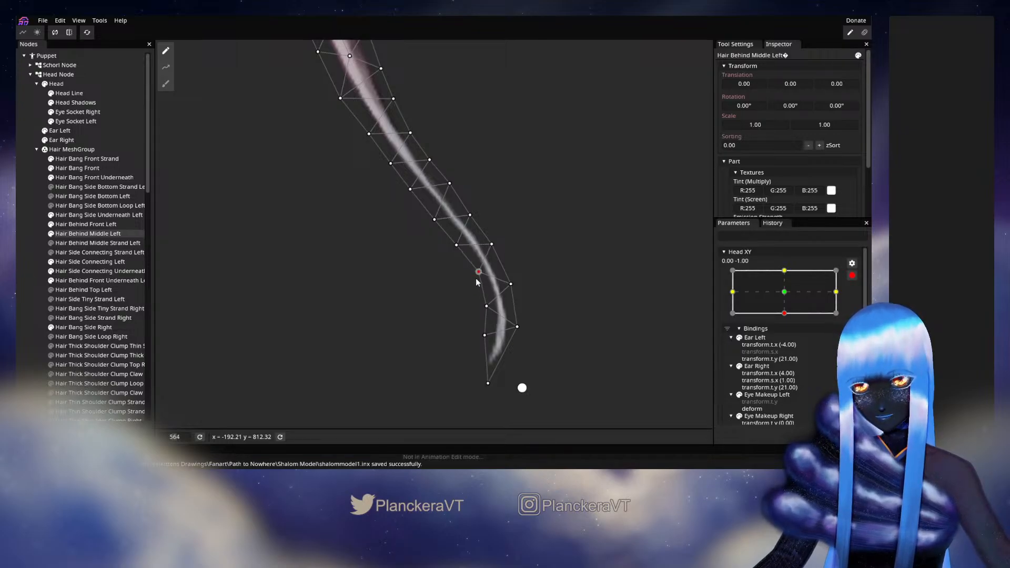
drag(495, 245, 473, 225)
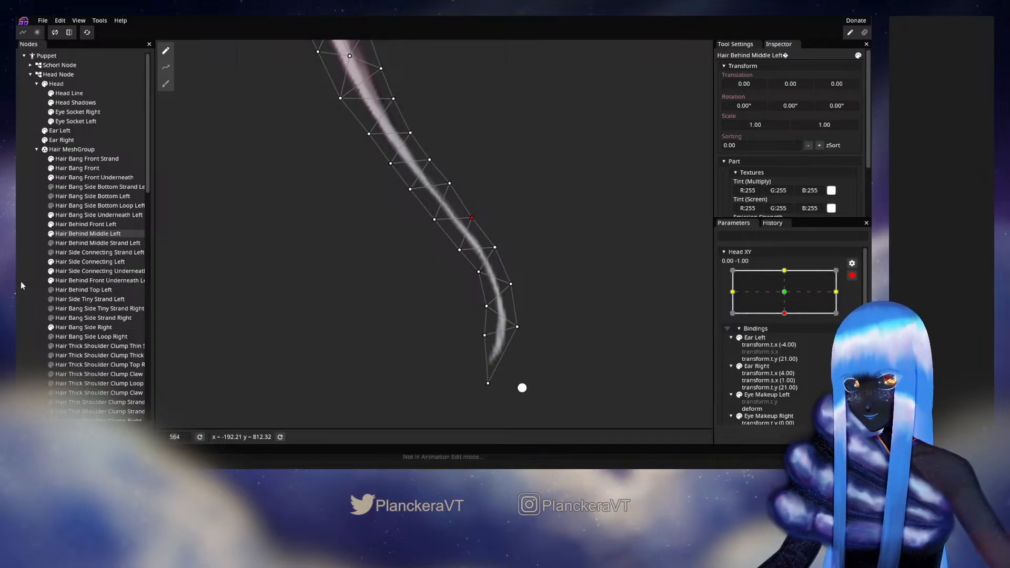
Sweep the head through the downward tilt with the face in view to check the strand's motion.
click(422, 346)
scroll(424, 343, down, 5)
scroll(427, 338, down, 3)
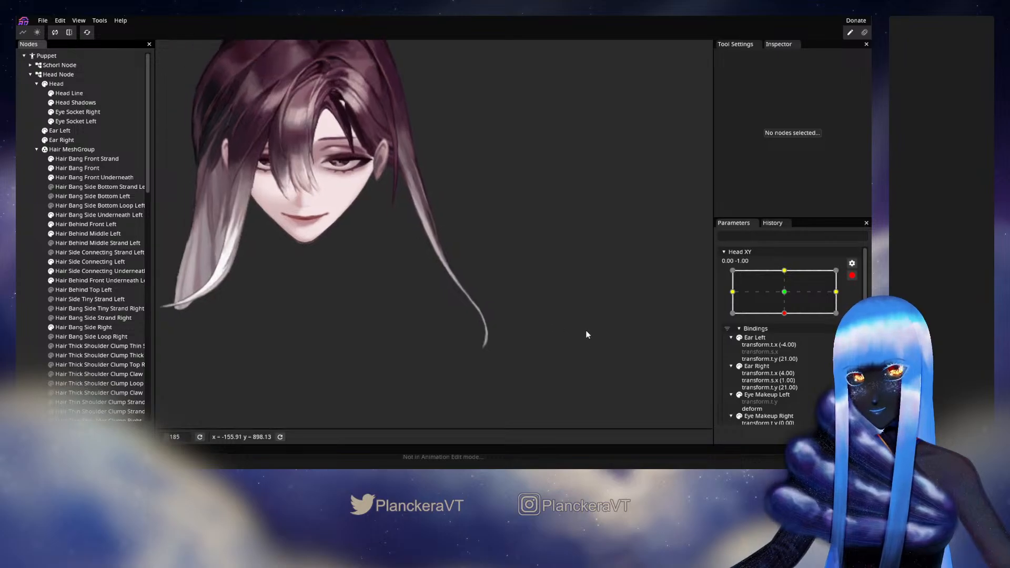
click(853, 276)
mouse_move(788, 339)
mouse_down()
mouse_move(787, 317)
mouse_move(787, 339)
mouse_up()
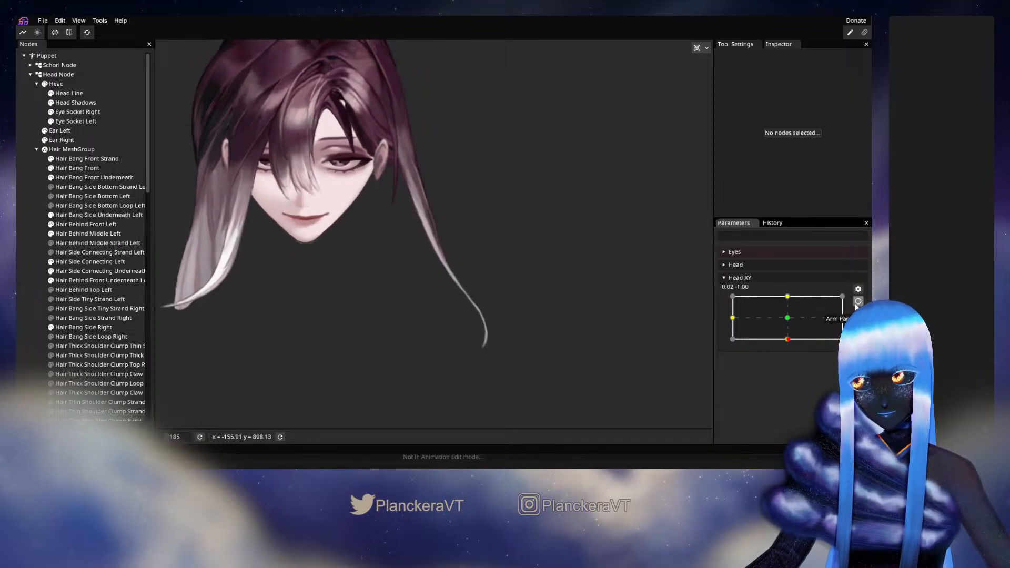
Nudge the tail of Hair Behind Middle Left with the 80.00 Circle Brush at Head XY 0.00, -1.00, and sweep the head down again.
click(858, 301)
click(88, 234)
click(166, 84)
drag(451, 289, 449, 315)
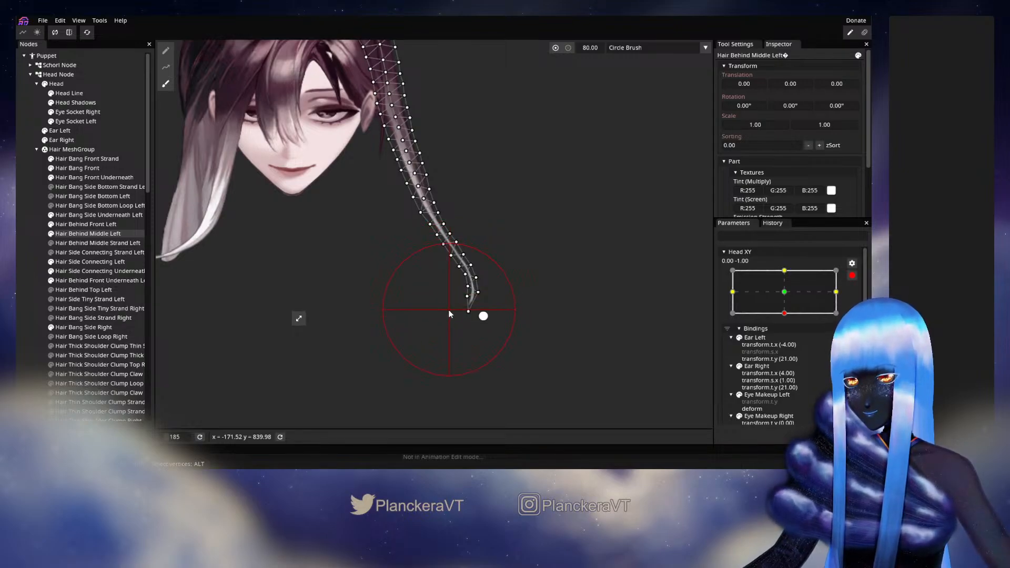
click(17, 317)
click(853, 275)
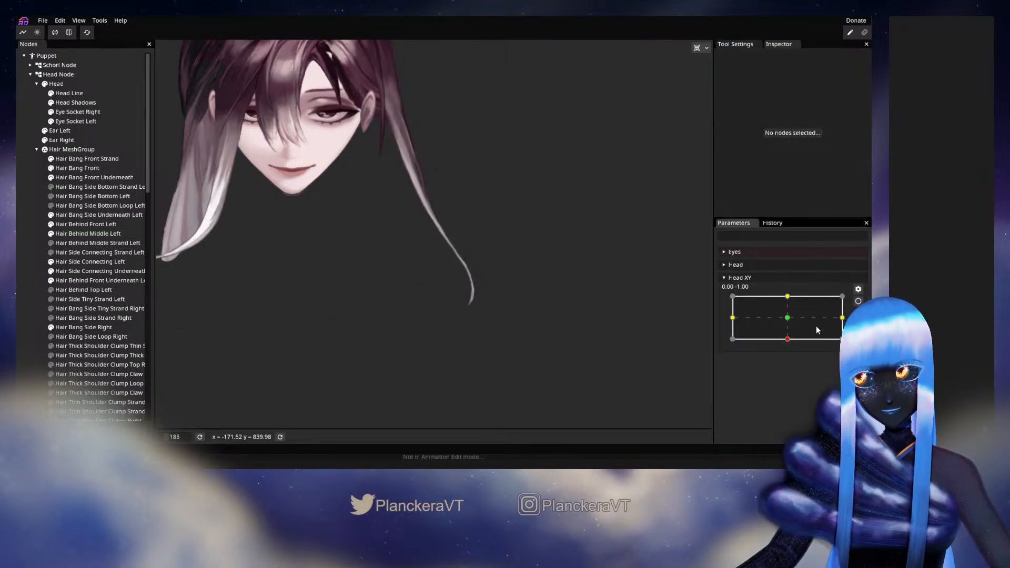
mouse_move(787, 339)
mouse_down()
mouse_move(788, 320)
mouse_move(788, 345)
mouse_up()
Adjust individual vertices on both edges of Hair Behind Middle Left's lower tail and tip at Head XY 0.00, -1.00 to round the curl.
click(859, 301)
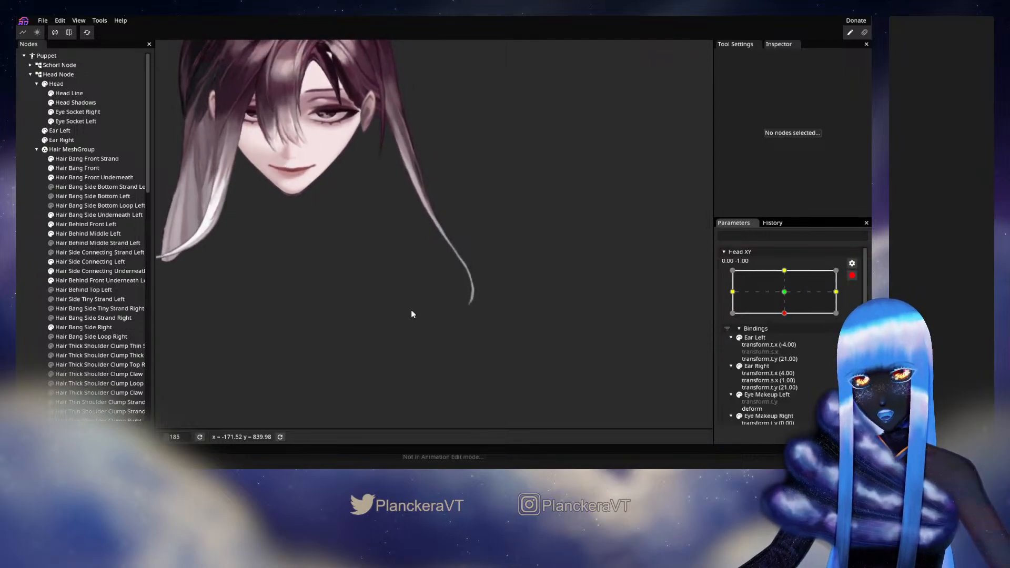
scroll(412, 314, up, 5)
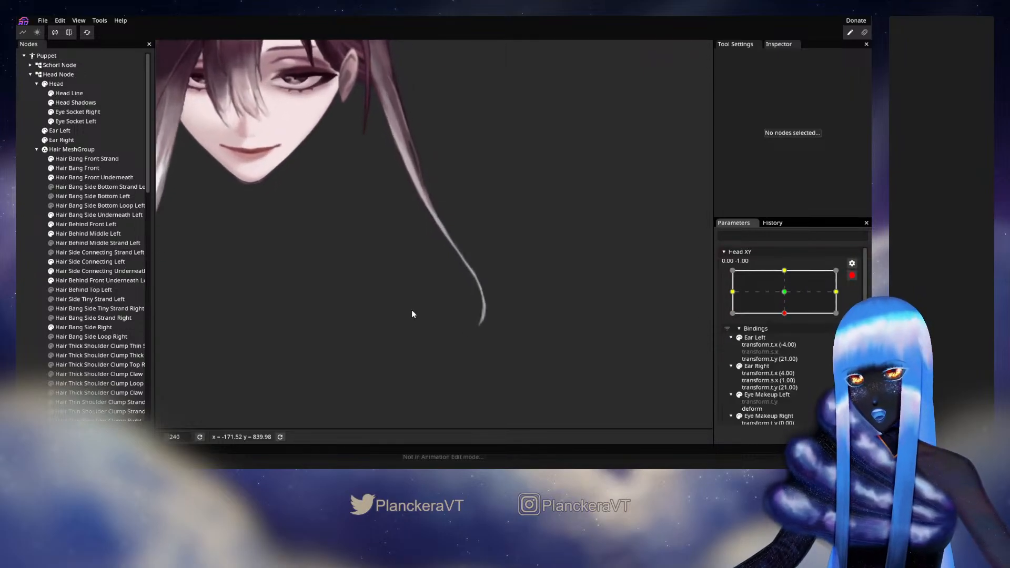
click(86, 234)
scroll(419, 268, up, 3)
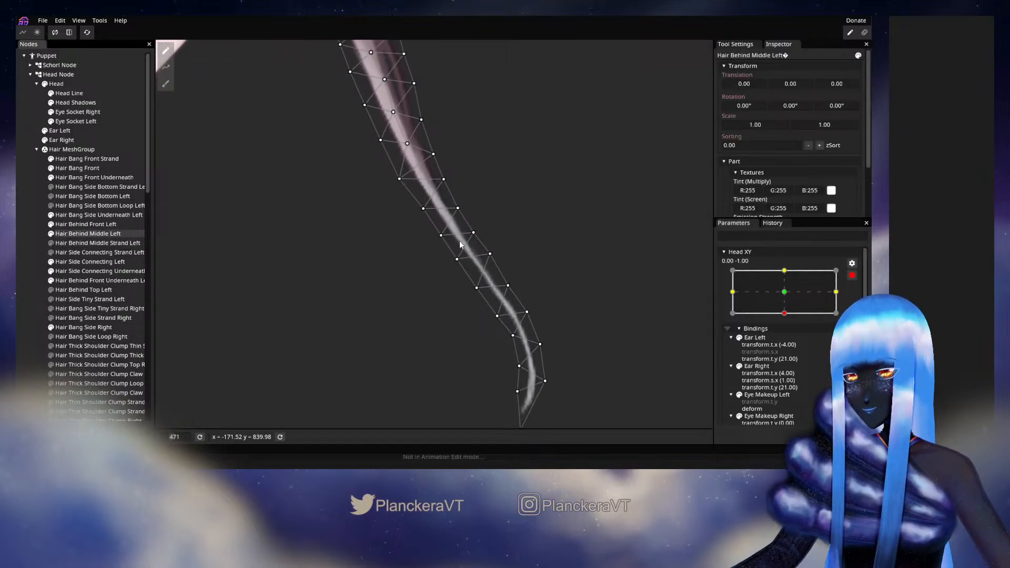
scroll(460, 245, up, 1)
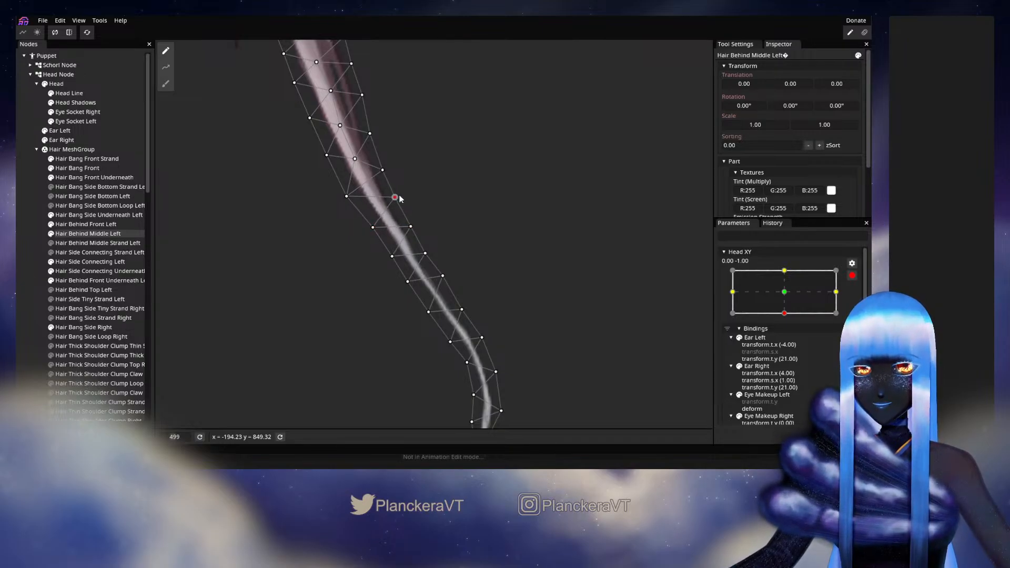
drag(409, 283, 447, 240)
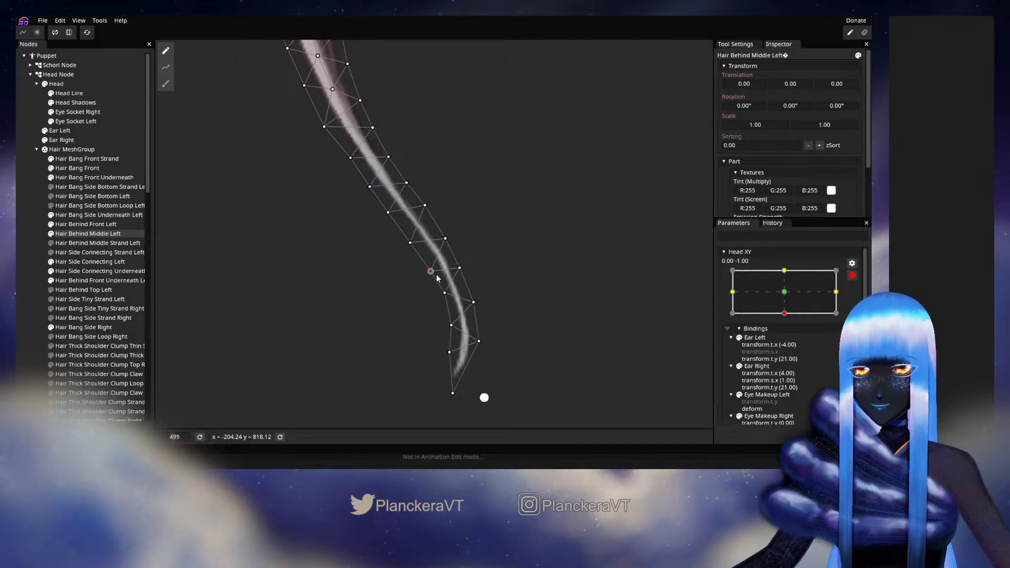
drag(446, 293, 478, 302)
drag(451, 342, 451, 352)
drag(479, 302, 480, 261)
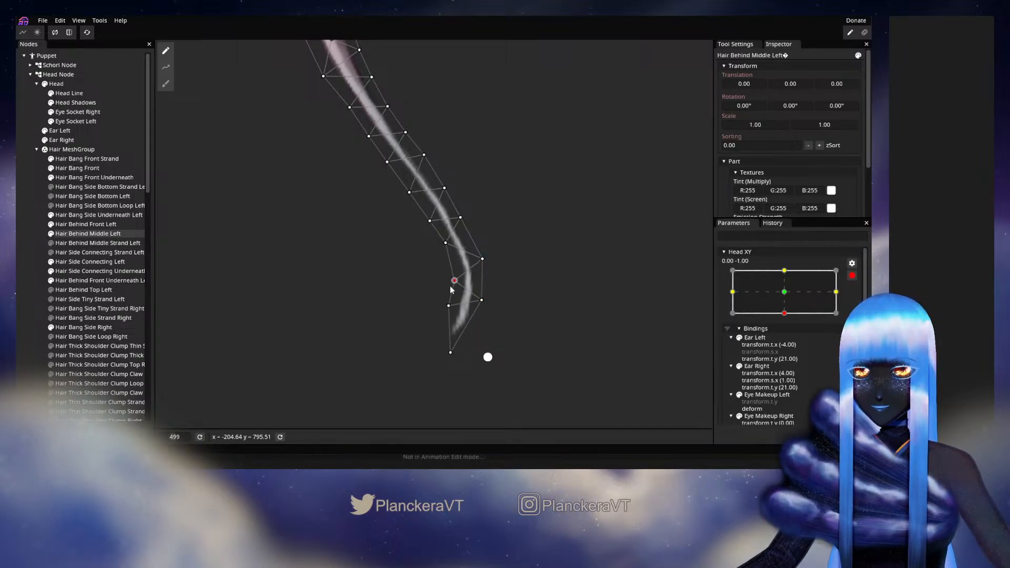
click(482, 301)
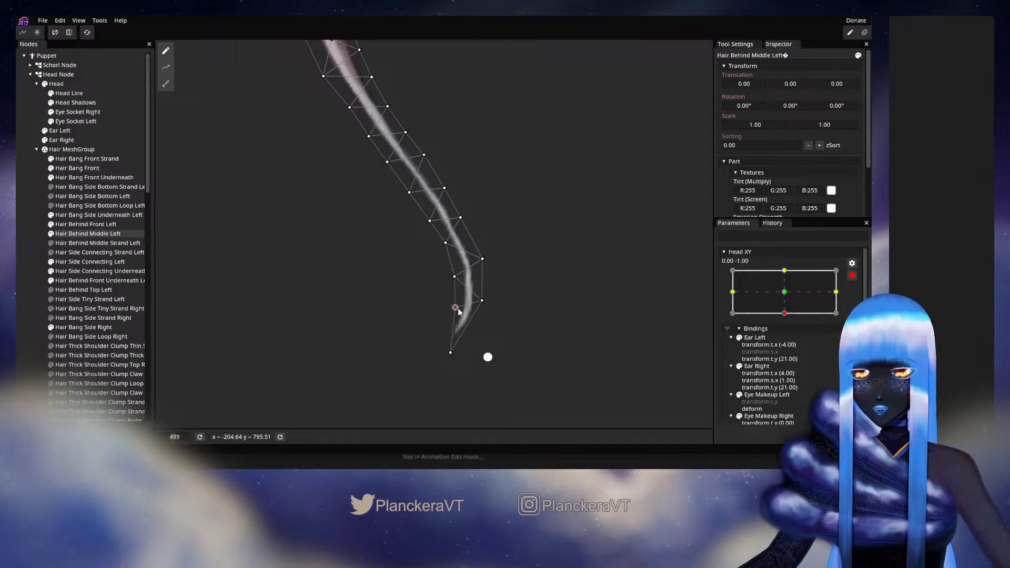
Even out the edge vertices from just above the curl up to the middle of the strand's thin section.
drag(446, 246, 450, 247)
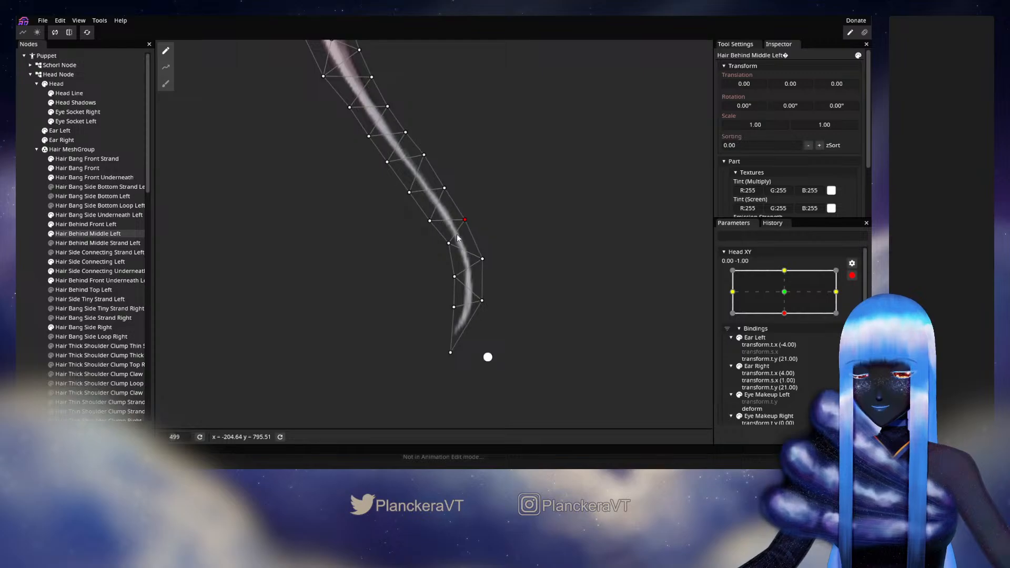
drag(439, 235, 430, 309)
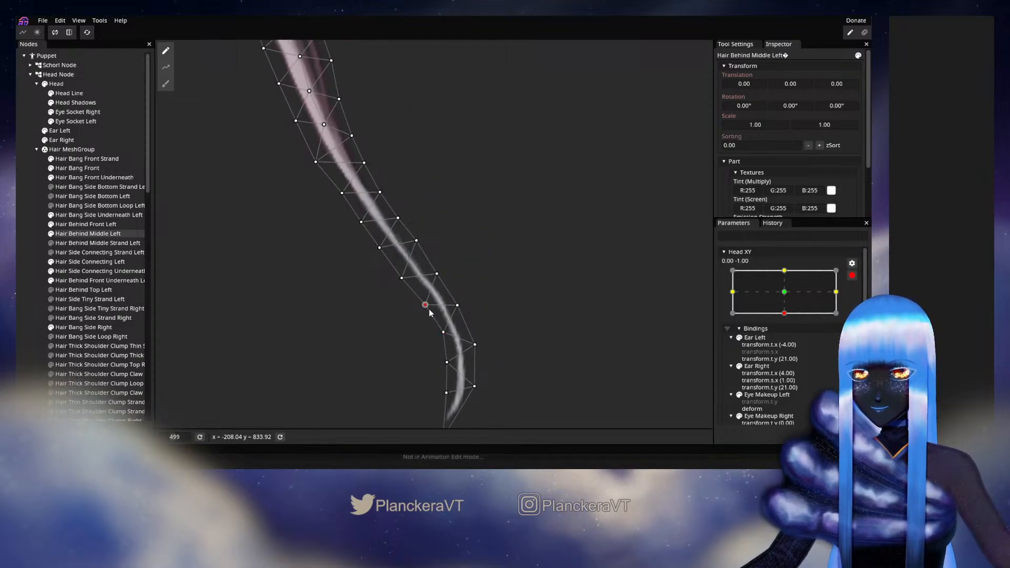
drag(401, 278, 462, 305)
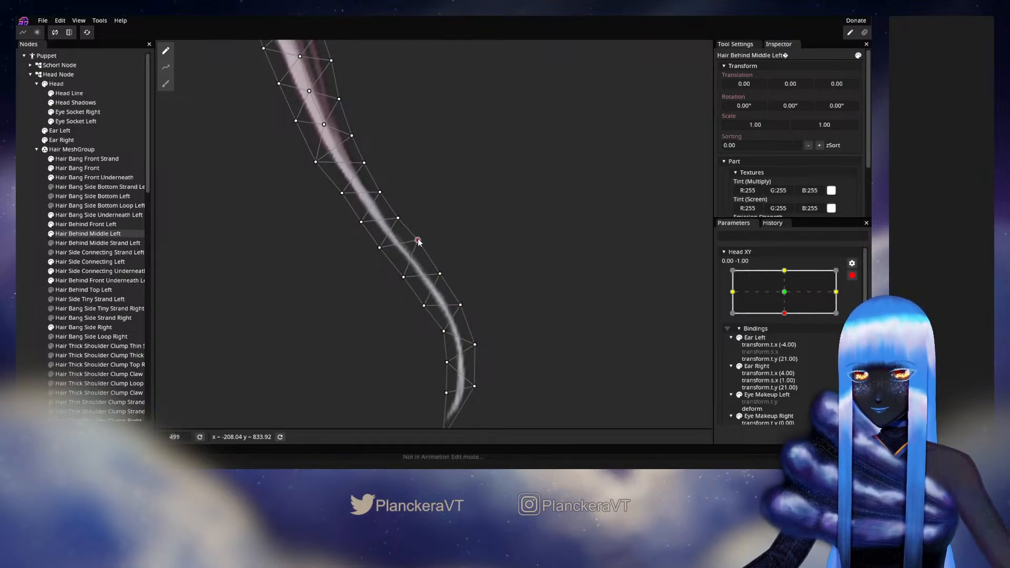
drag(380, 248, 382, 192)
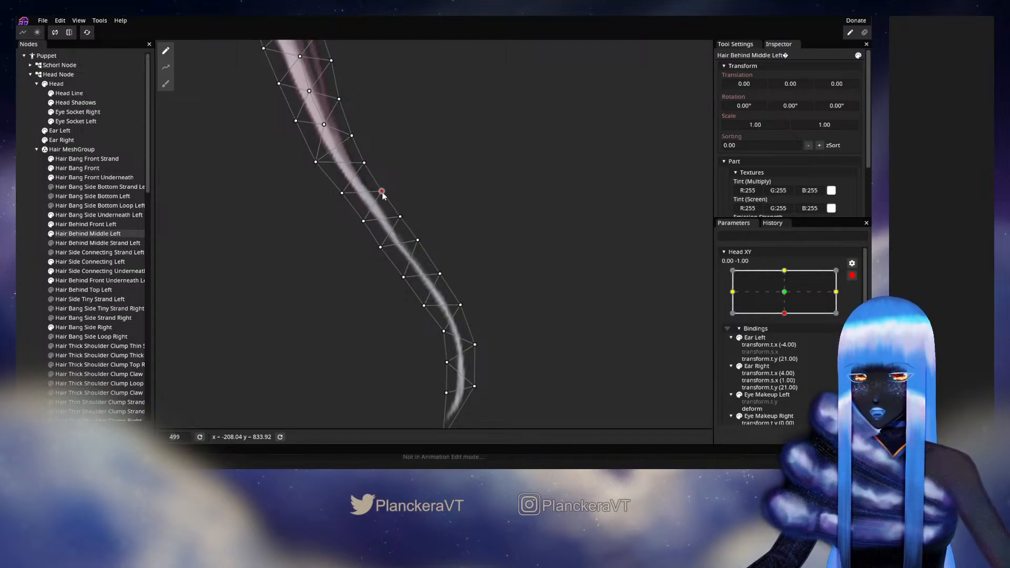
Sweep Head XY through the downward tilt to check the reshaped strand against the whole face.
click(32, 243)
scroll(431, 314, down, 3)
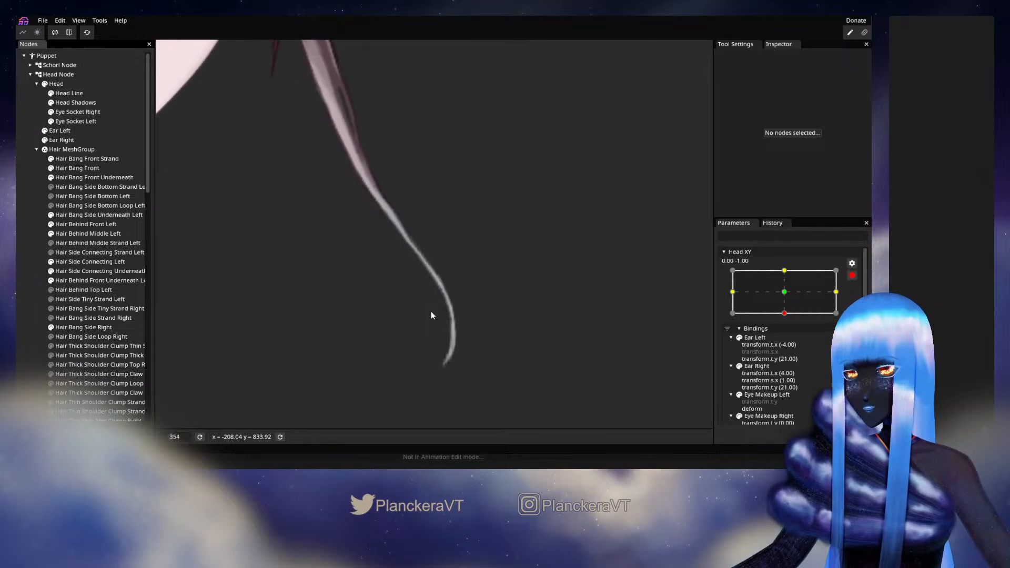
scroll(431, 313, down, 3)
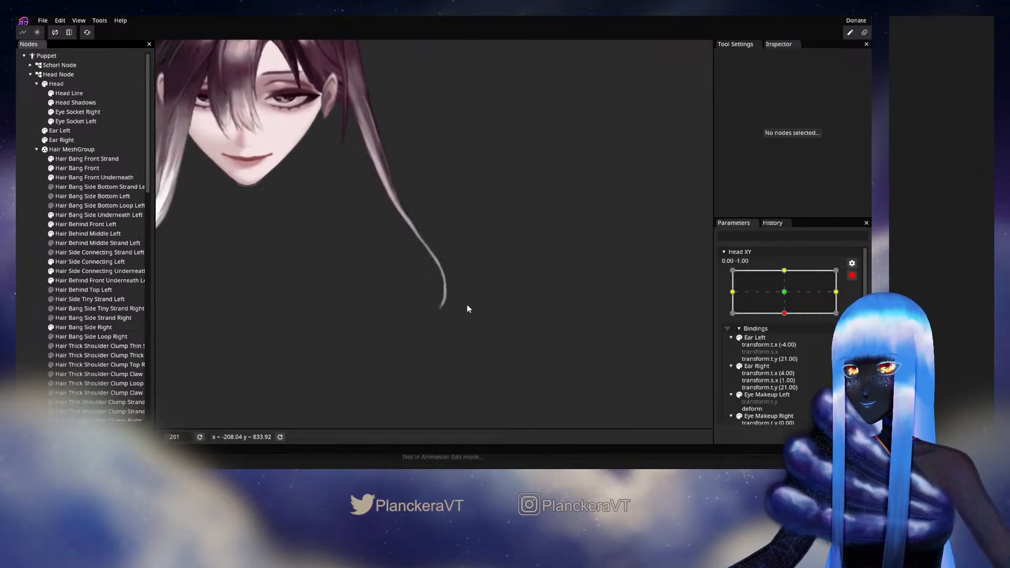
drag(468, 305, 476, 340)
click(852, 275)
mouse_move(794, 340)
mouse_down()
mouse_move(791, 319)
mouse_move(788, 339)
mouse_up()
Make the hidden body visible and sweep the head from neutral to down to compare the strand with the shoulder.
scroll(90, 330, down, 10)
scroll(62, 337, down, 8)
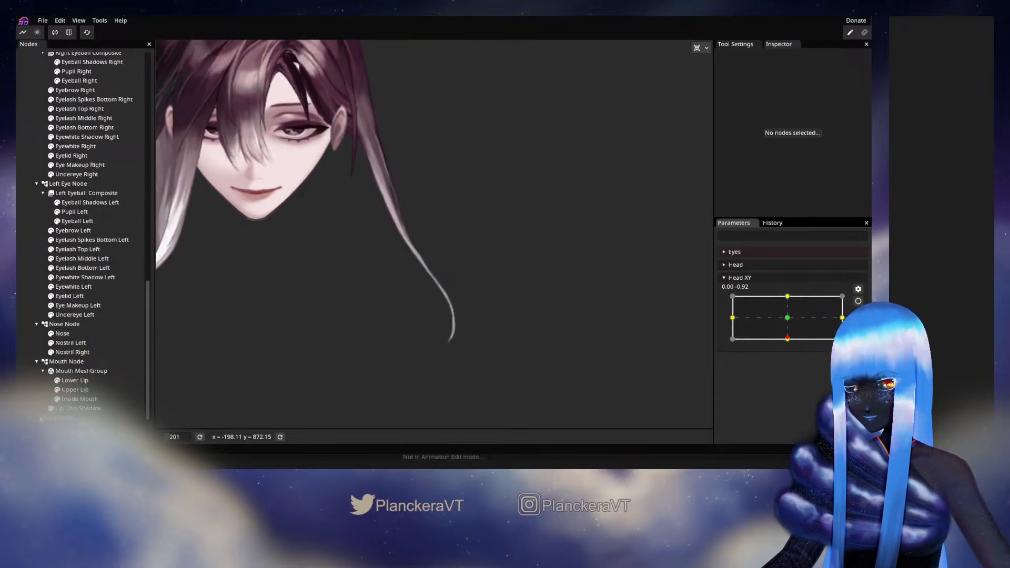
click(39, 418)
scroll(104, 303, up, 10)
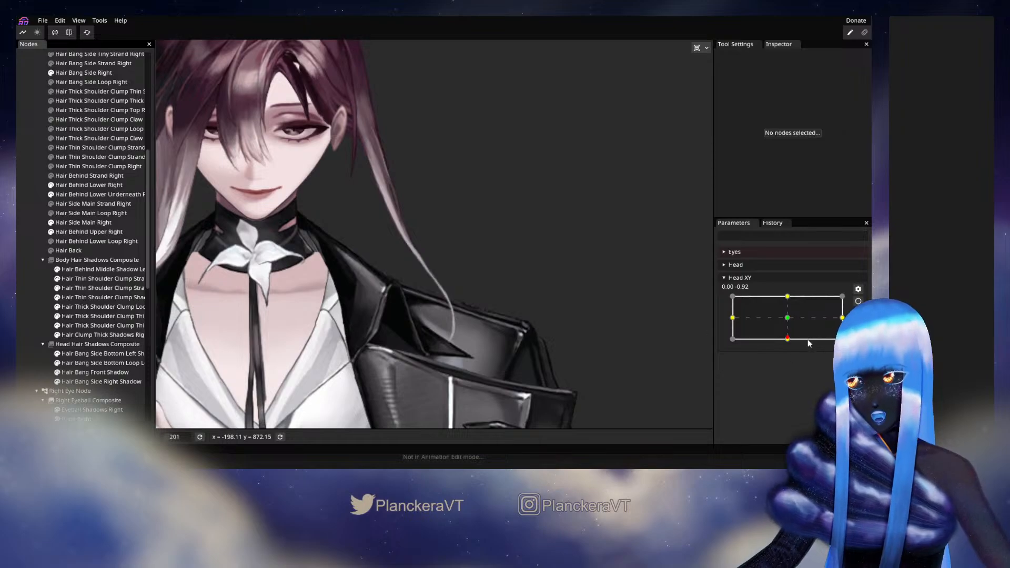
click(788, 317)
drag(788, 318, 790, 342)
Shift the tail of Hair Behind Middle Left slightly with the 80.00 Circle Brush at Head XY 0.00, -1.00, and test the downward tilt over the jacket.
click(857, 301)
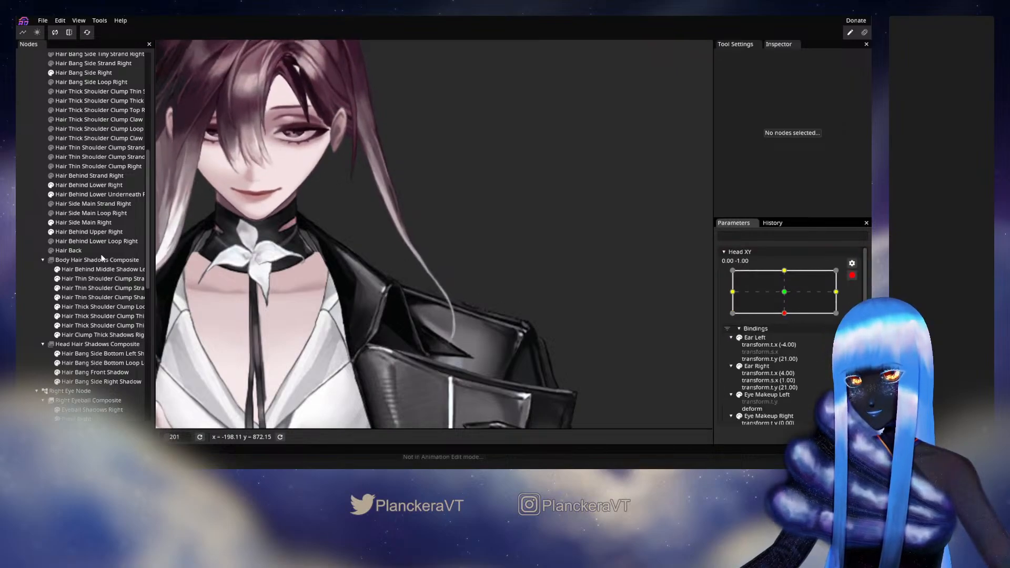
scroll(88, 247, up, 5)
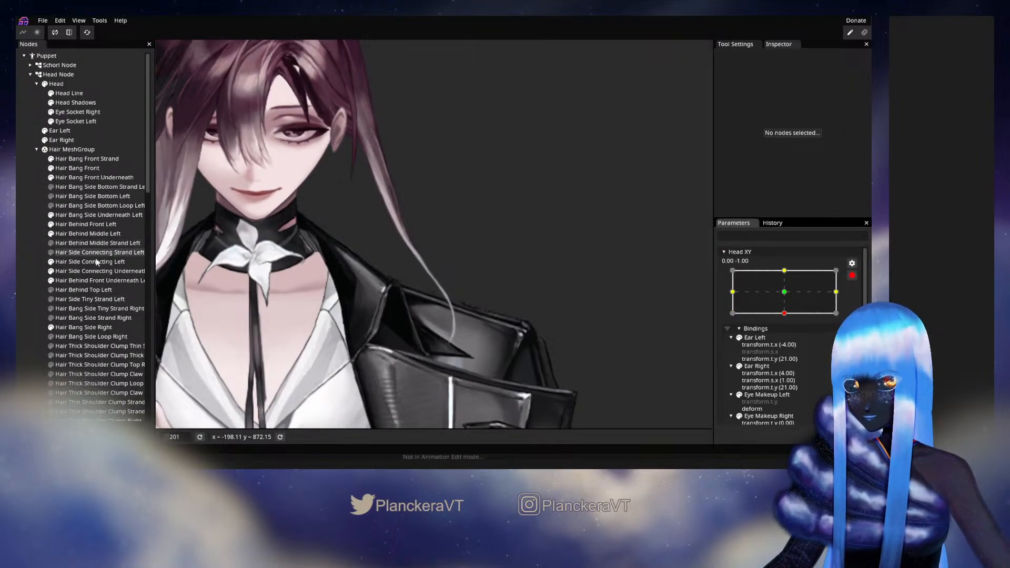
click(101, 233)
click(166, 84)
drag(437, 322, 435, 319)
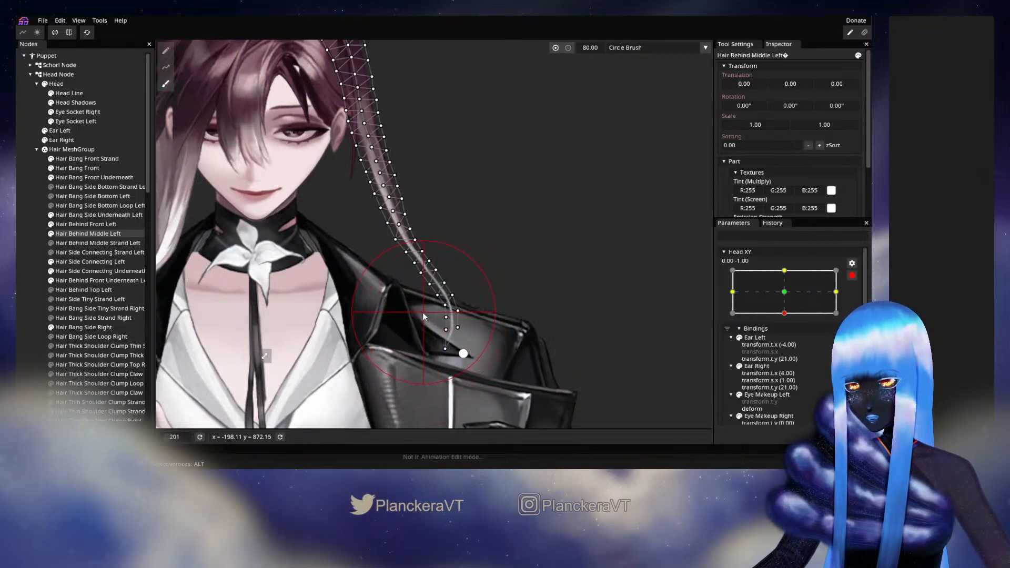
click(25, 315)
click(852, 276)
mouse_move(787, 341)
mouse_down()
mouse_move(788, 322)
mouse_move(786, 354)
mouse_up()
Fine-tune the outer-edge vertices around the curled tip of Hair Behind Middle Left over the jacket at Head XY 0.00, -1.00.
scroll(431, 291, up, 6)
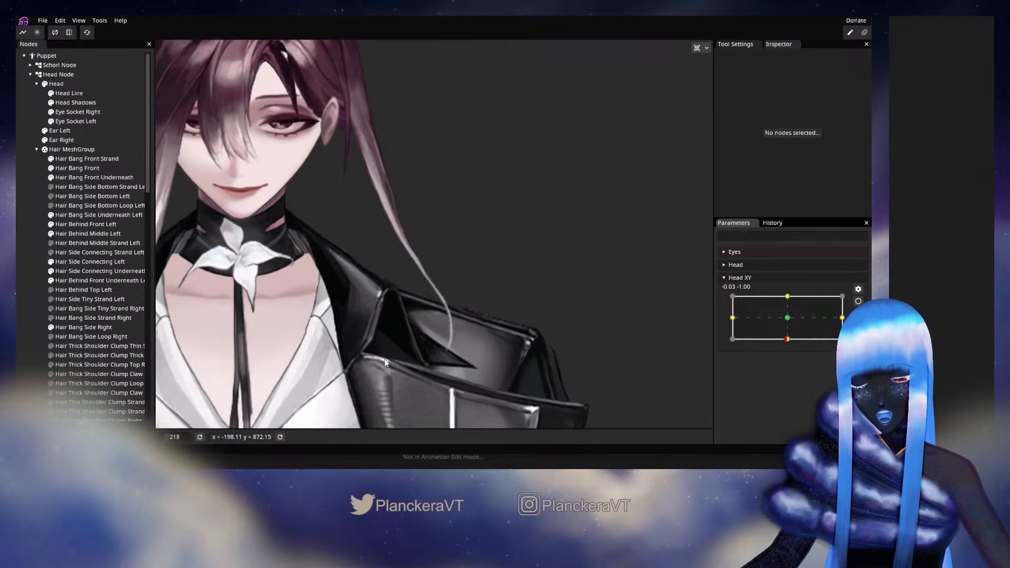
scroll(529, 321, up, 2)
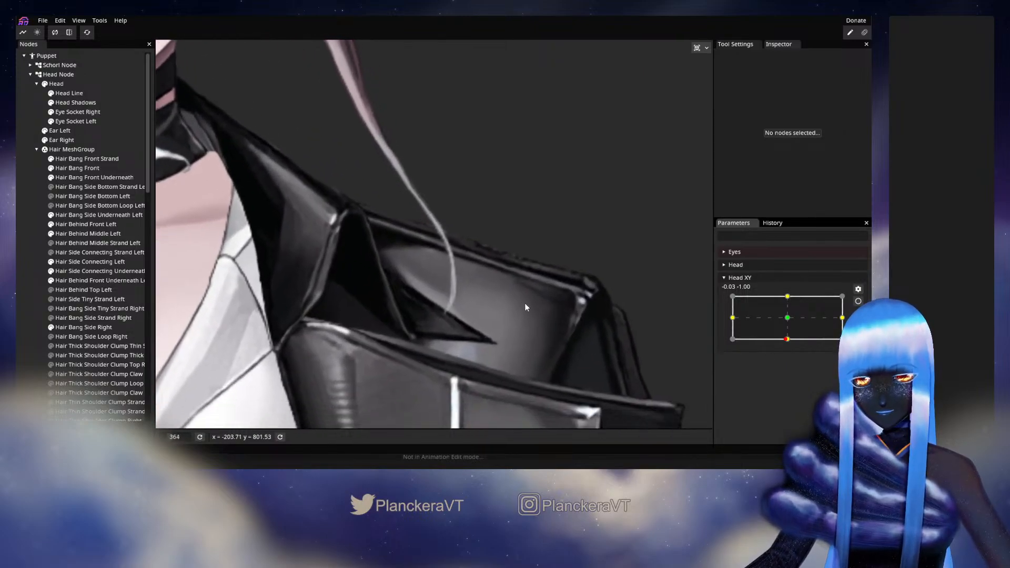
click(859, 301)
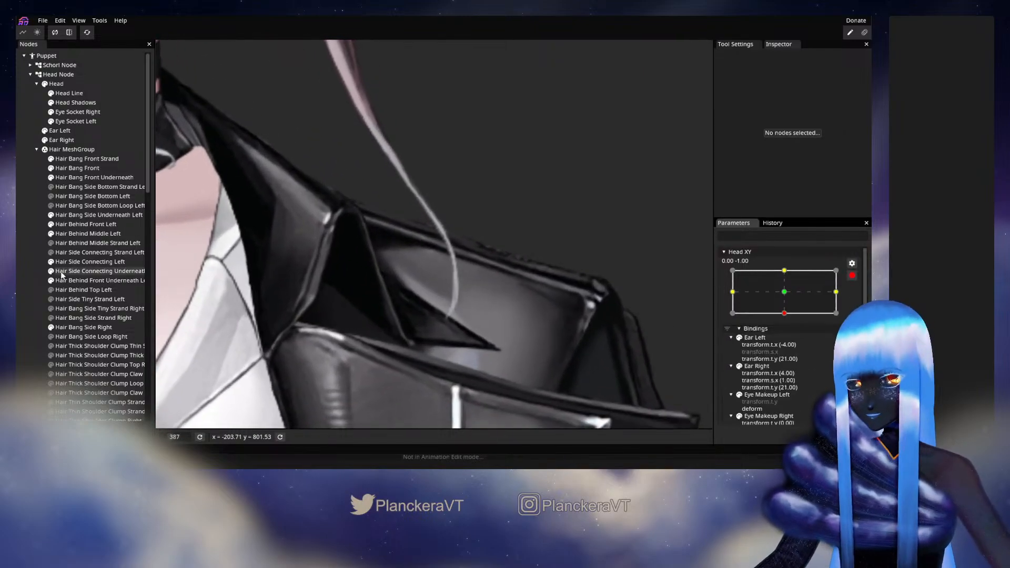
click(85, 233)
scroll(487, 299, up, 2)
drag(472, 301, 469, 301)
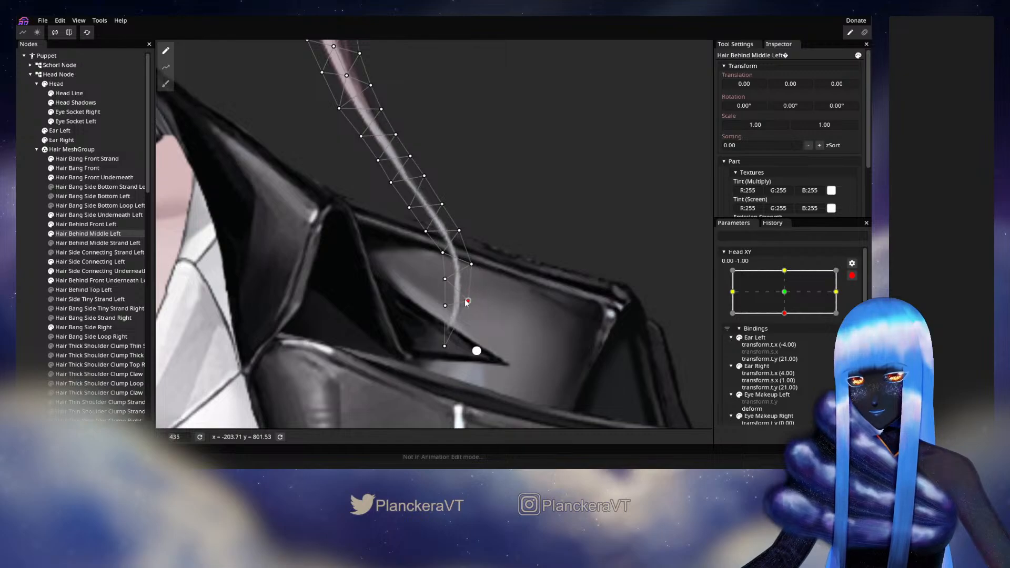
drag(471, 264, 501, 364)
click(459, 231)
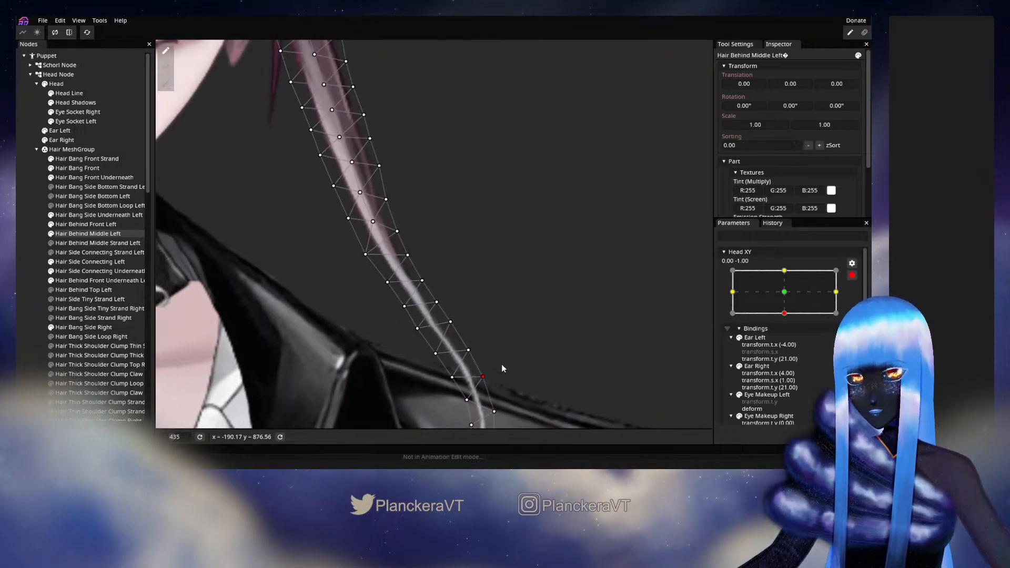
Sweep the head through the downward tilt to check the strand's thin section where it crosses the shoulder.
click(35, 316)
click(853, 276)
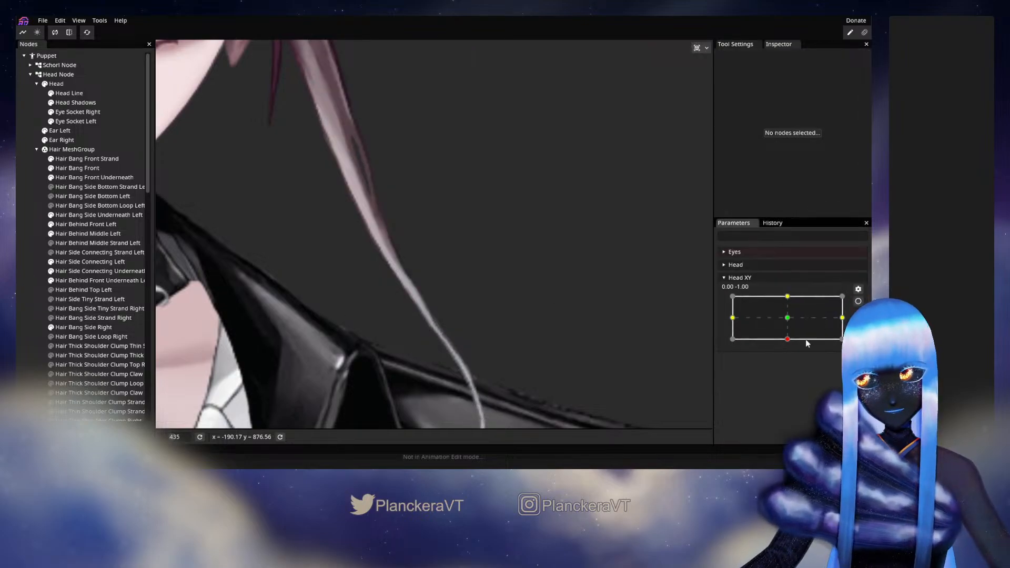
mouse_move(788, 343)
mouse_down()
mouse_move(788, 320)
mouse_move(788, 347)
mouse_up()
Adjust the edge vertices of Hair Behind Middle Left's thin section just above the shoulder at the Head XY 0.00, -1.00 keypoint.
click(858, 301)
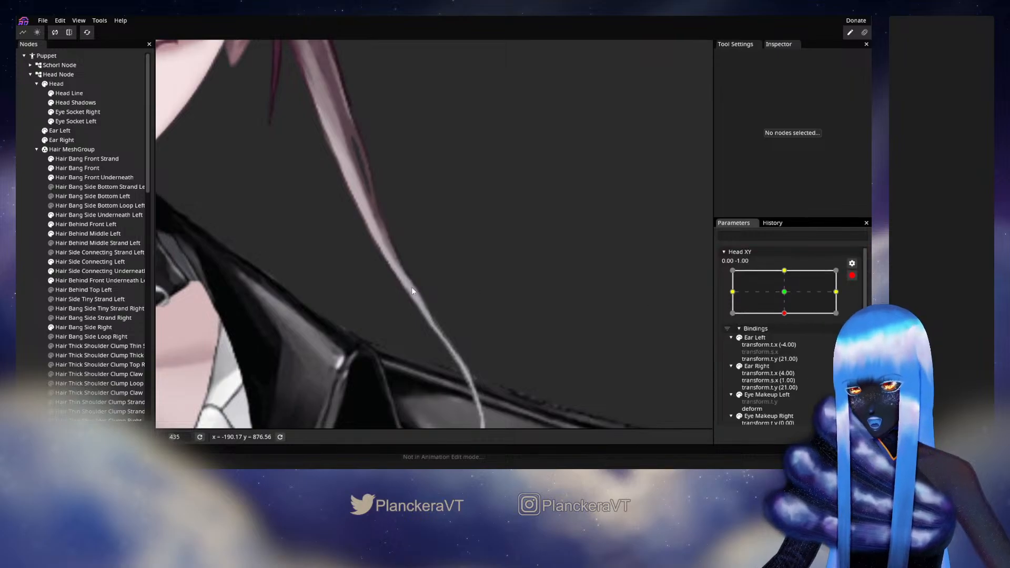
click(104, 235)
scroll(454, 333, up, 1)
drag(388, 293, 380, 291)
click(403, 312)
drag(401, 325, 433, 312)
click(402, 315)
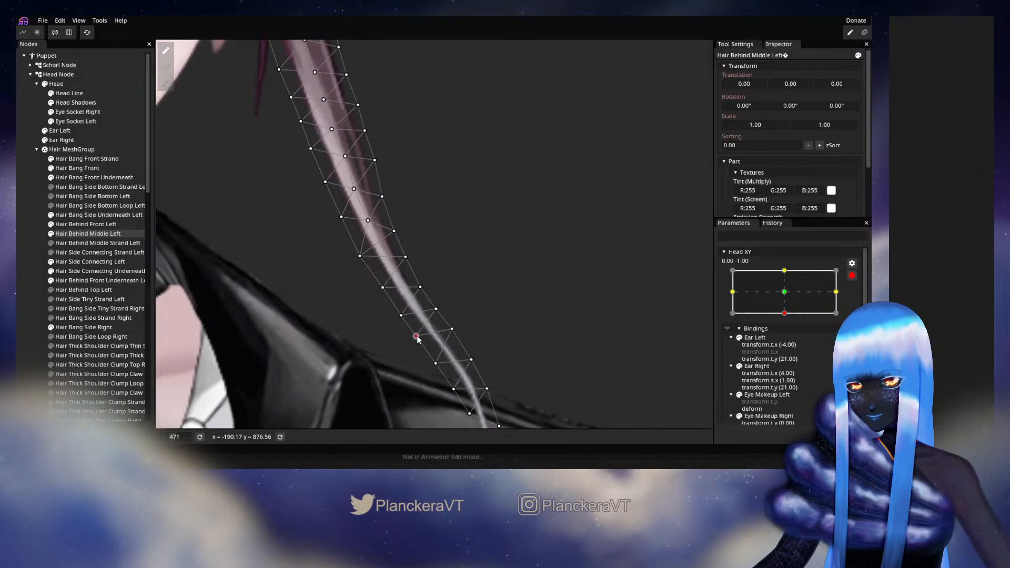
drag(416, 342, 421, 336)
click(420, 288)
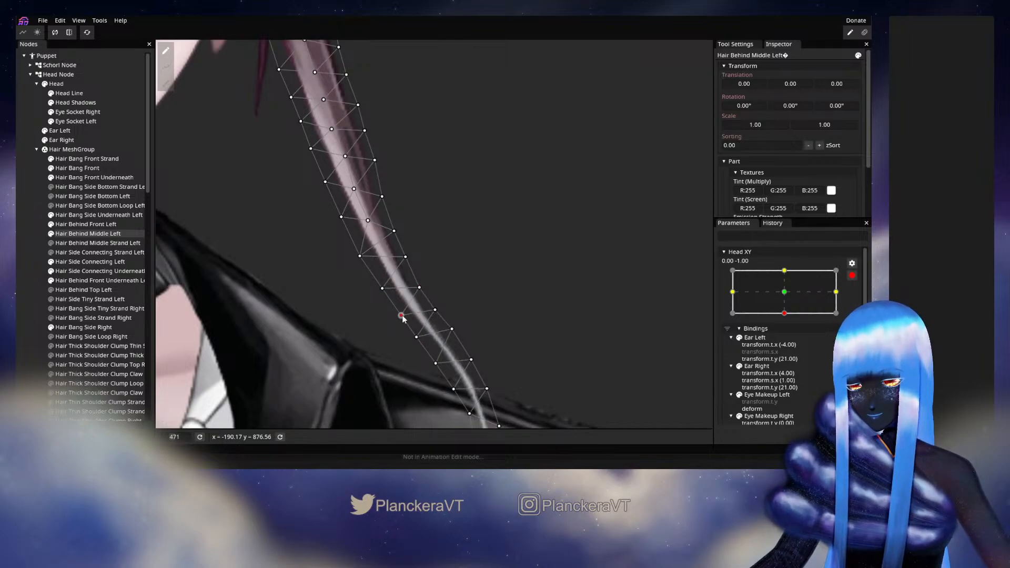
Nudge the vertices on both edges of the strand down to where it crosses the jacket's shoulder seam.
drag(422, 326, 436, 248)
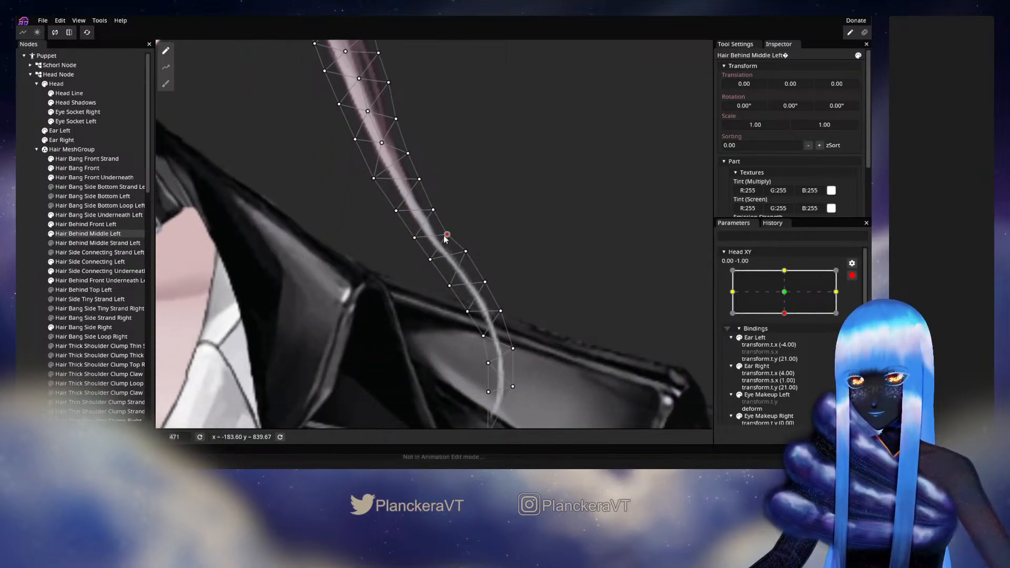
click(432, 212)
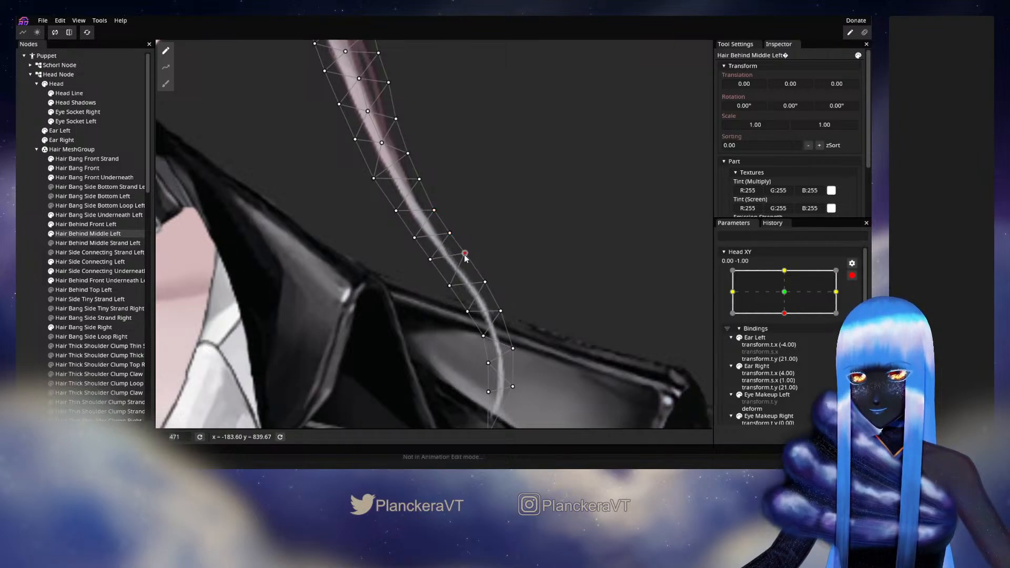
click(431, 261)
click(485, 283)
click(448, 287)
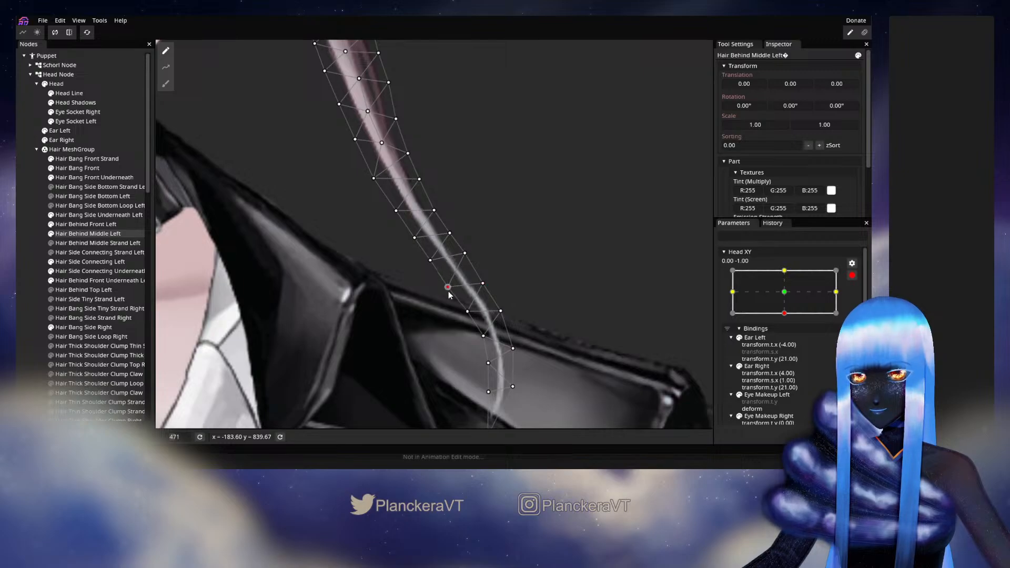
drag(501, 311, 466, 315)
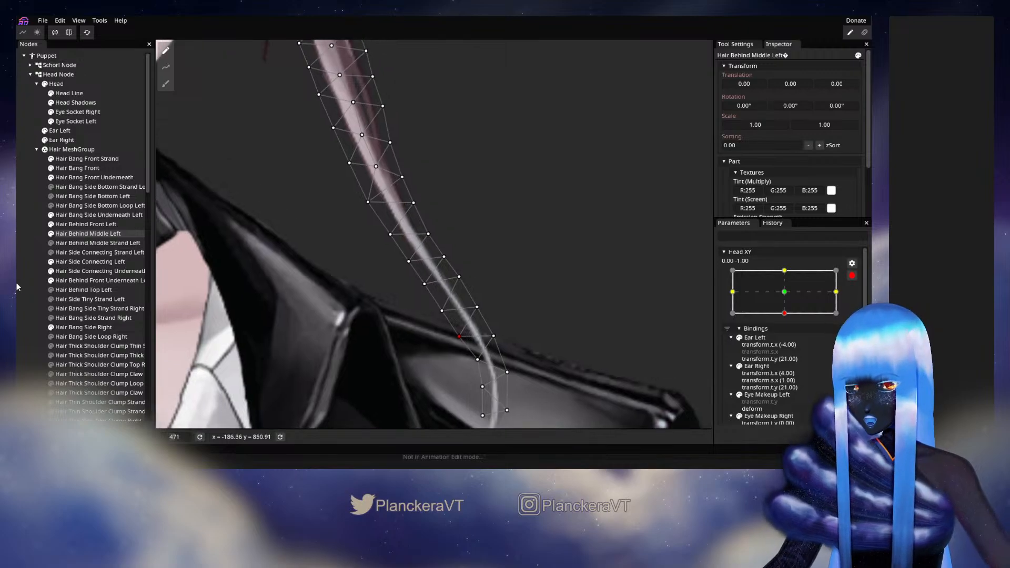
Deselect the strand and sweep the head between down and neutral to check how its reshaped thin section moves.
click(515, 321)
scroll(519, 324, down, 3)
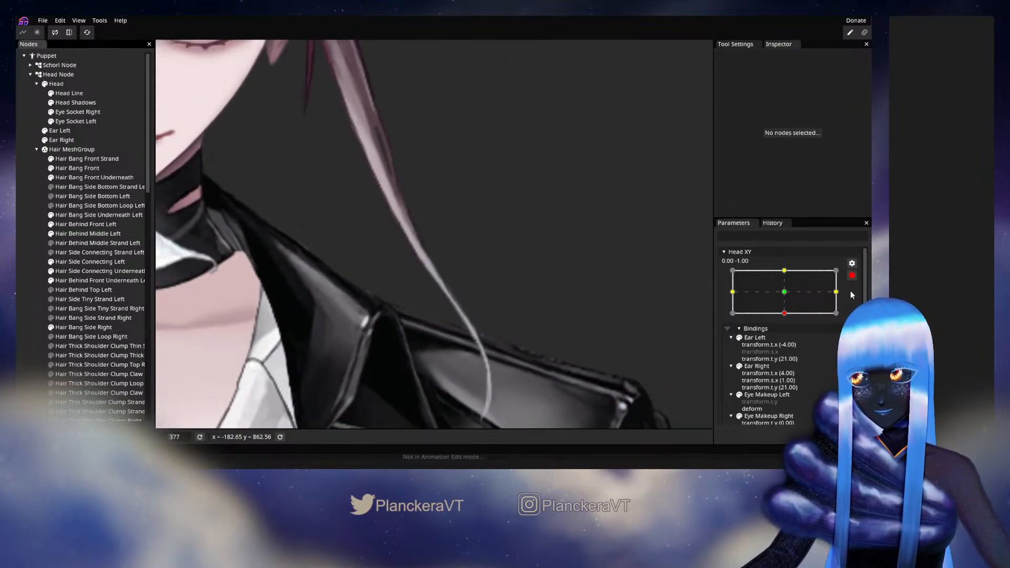
click(853, 276)
drag(787, 339, 787, 333)
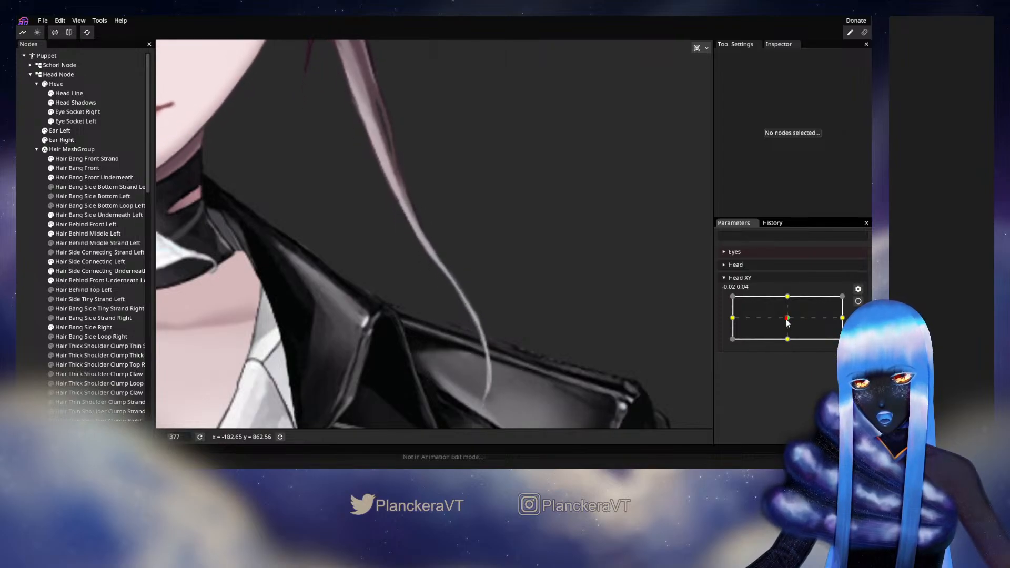
Smooth Hair Behind Middle Left's edge vertices from above the shoulder down onto the jacket at Head XY 0.00, -1.00.
click(858, 301)
scroll(393, 326, up, 2)
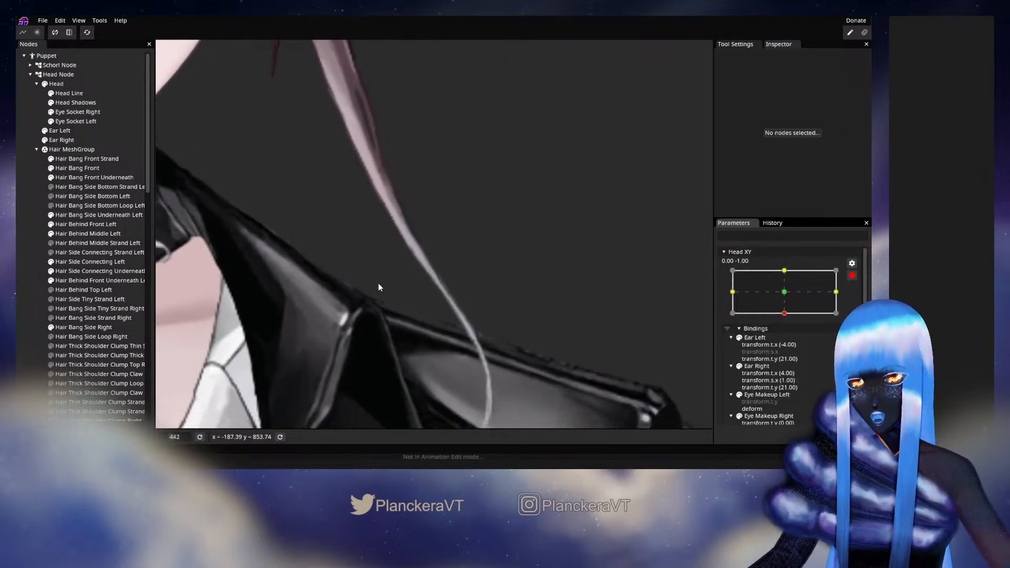
click(79, 234)
scroll(445, 267, up, 3)
drag(397, 261, 440, 265)
click(419, 232)
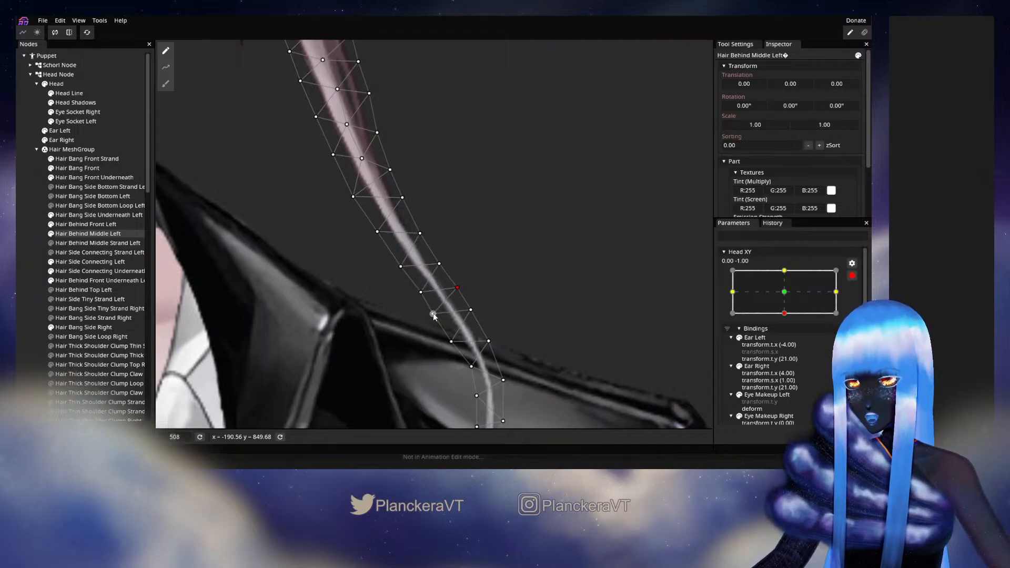
drag(477, 320, 458, 234)
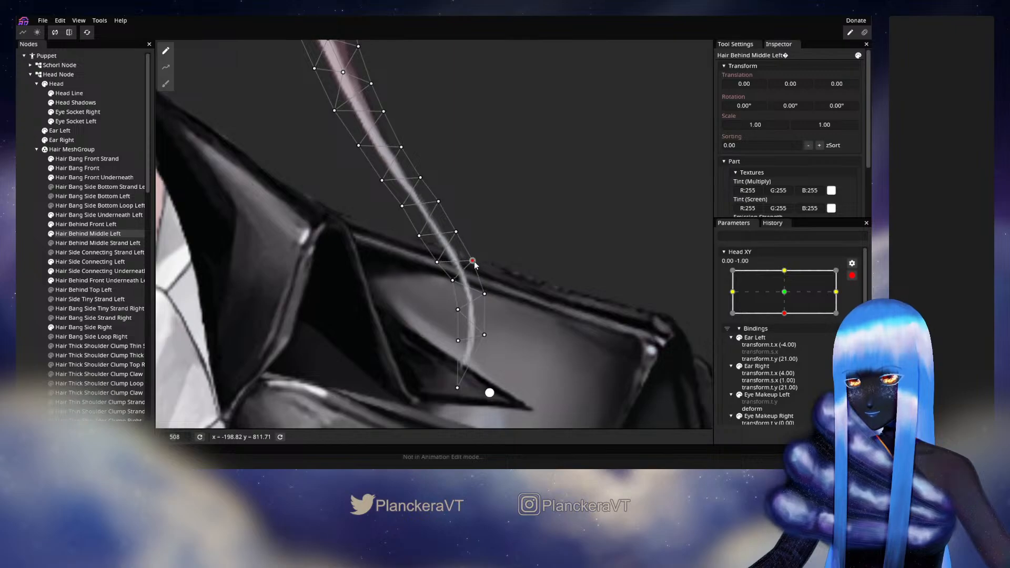
drag(483, 301, 460, 317)
drag(405, 282, 402, 387)
Hide the strand's mesh and test the downward head tilt to inspect the curve over the jacket.
click(29, 277)
scroll(392, 317, down, 1)
scroll(393, 317, down, 1)
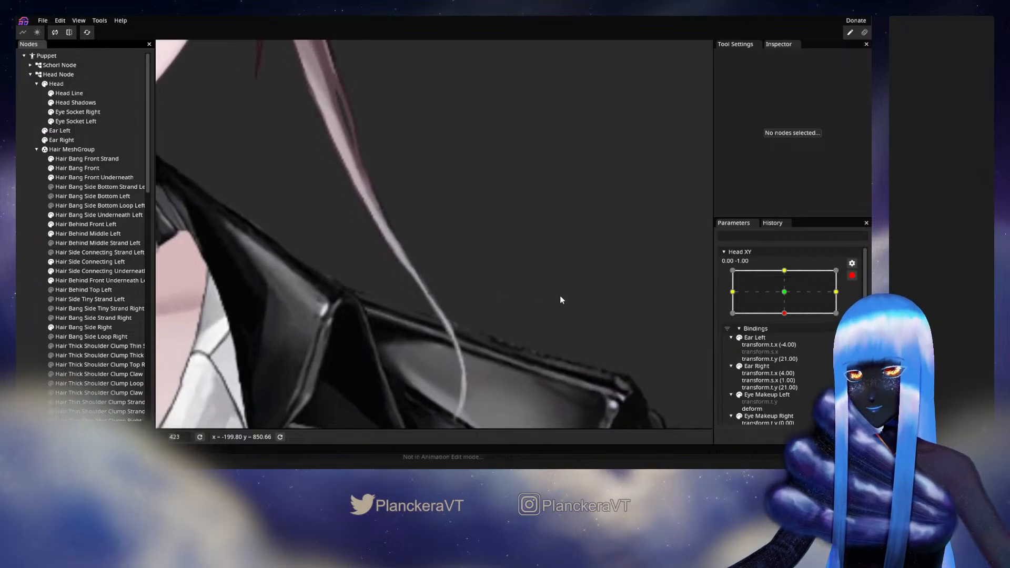
click(852, 277)
mouse_move(788, 341)
mouse_down()
mouse_move(789, 321)
mouse_move(788, 342)
mouse_up()
Move the paired vertices at the bend of Hair Behind Middle Left above the shoulder at Head XY 0.00, -1.00 to straighten it.
click(858, 302)
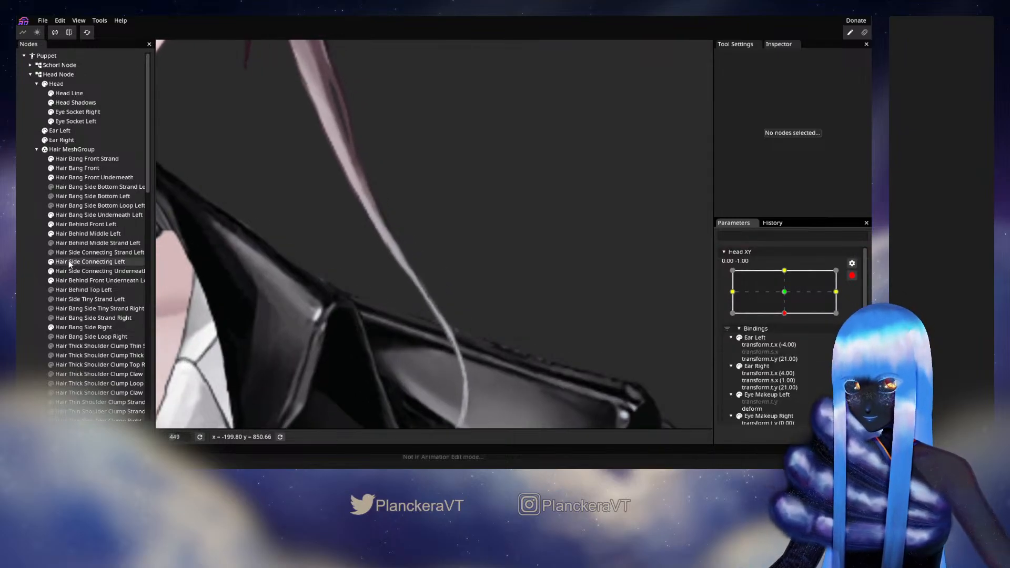
click(71, 234)
scroll(400, 247, up, 3)
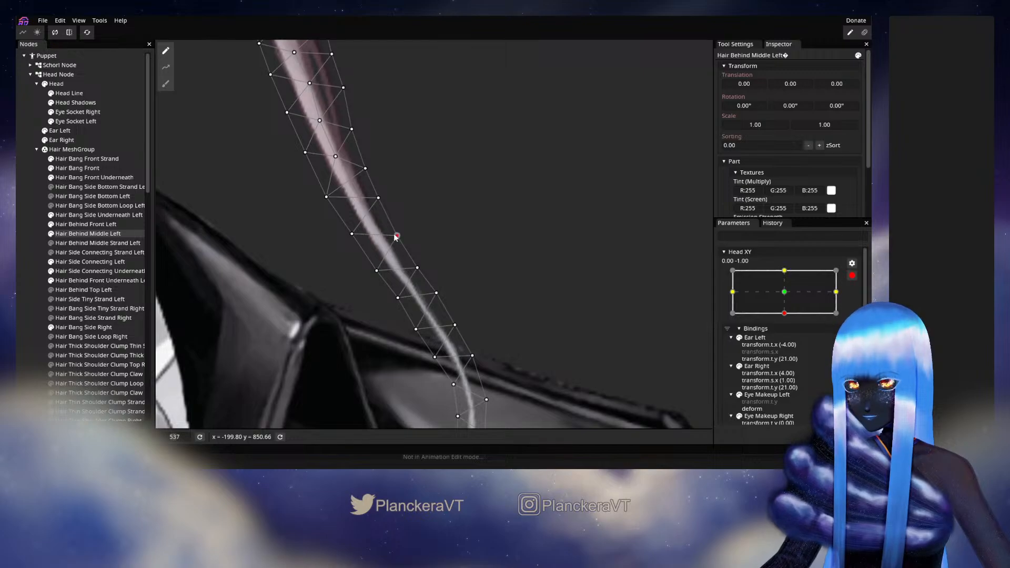
drag(377, 271, 376, 267)
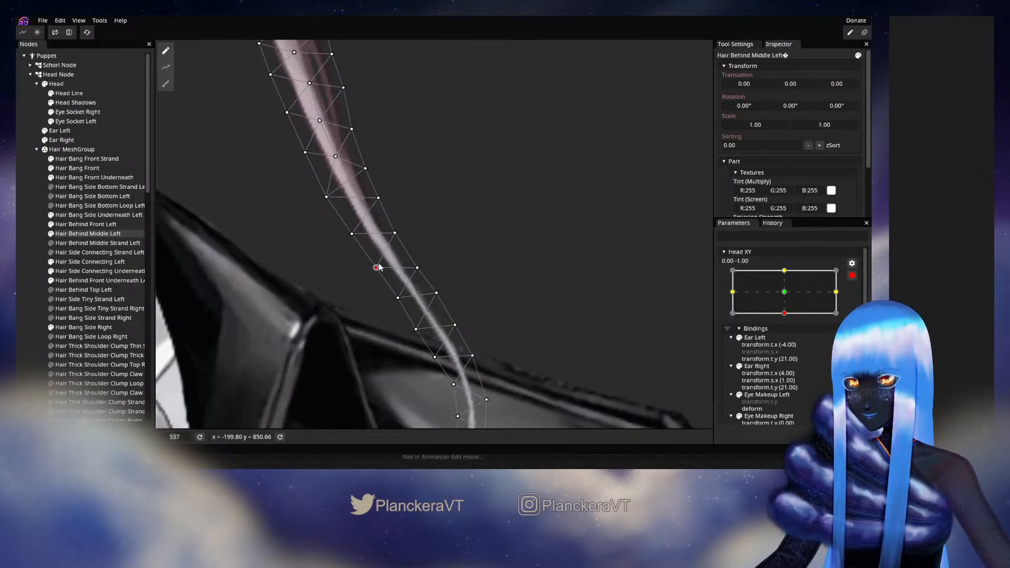
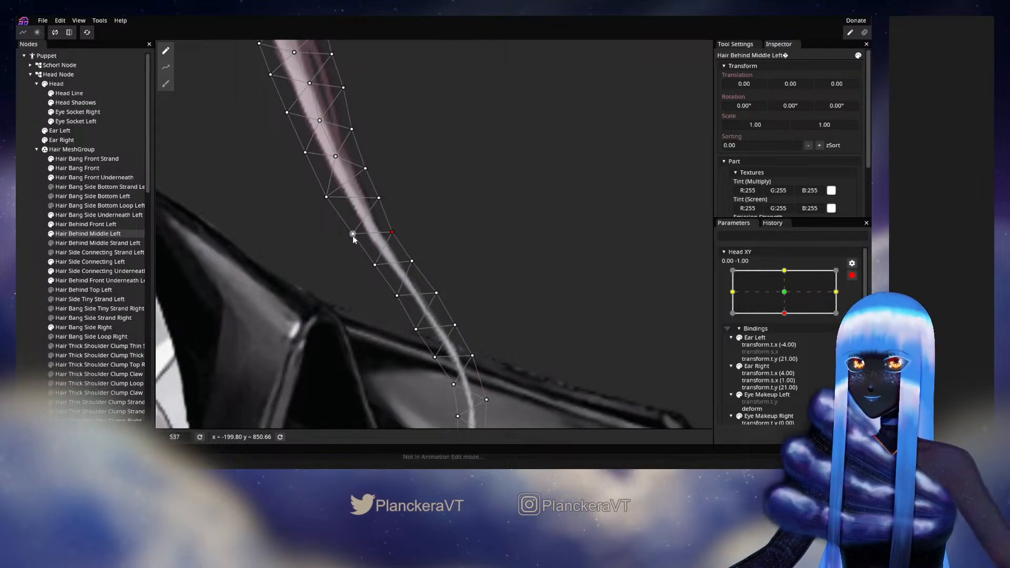
drag(389, 234, 351, 235)
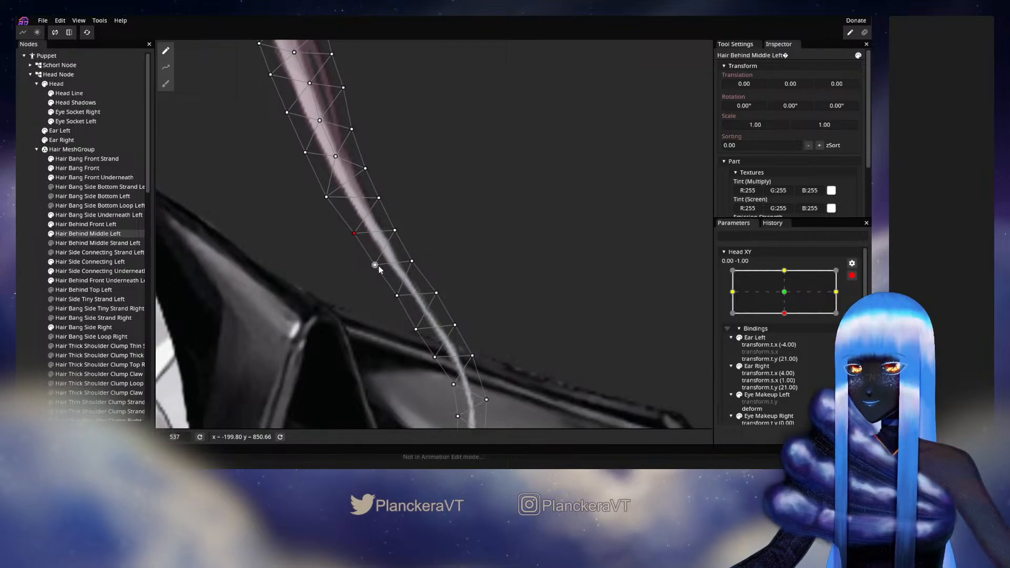
click(412, 261)
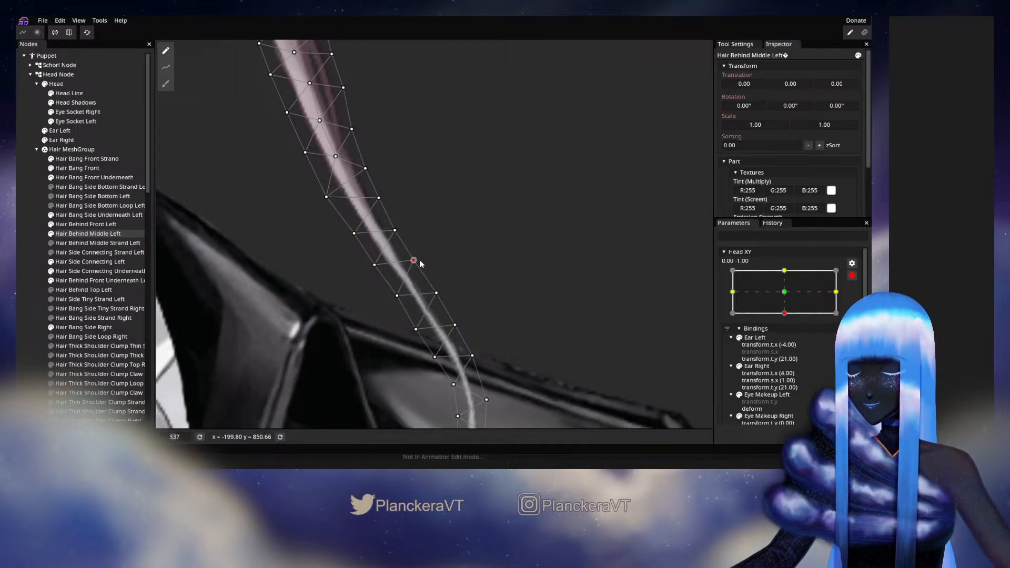
Even out the strand's lower edge vertices from just below the bend to the shoulder seam.
click(395, 297)
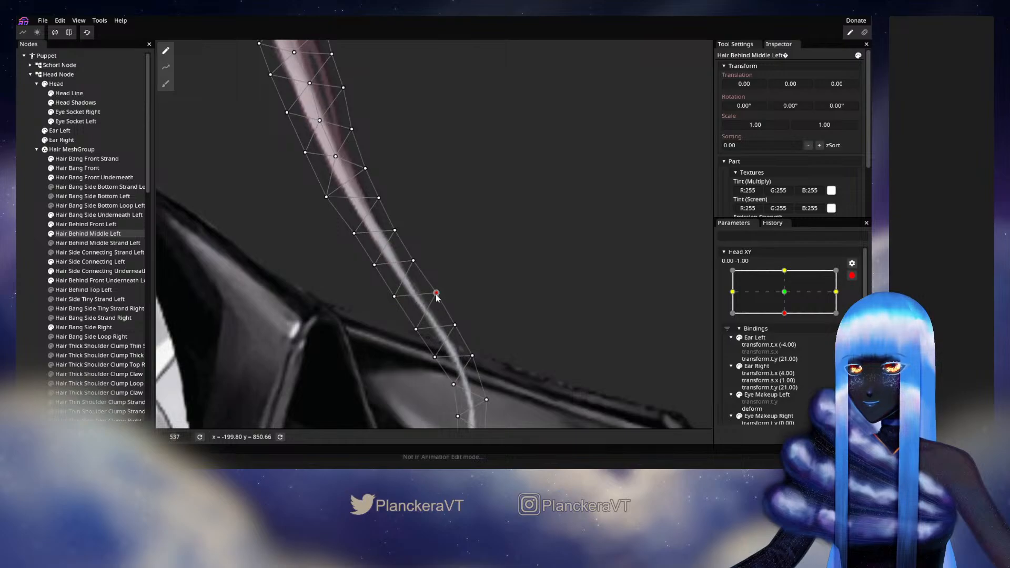
click(415, 331)
click(454, 326)
click(435, 358)
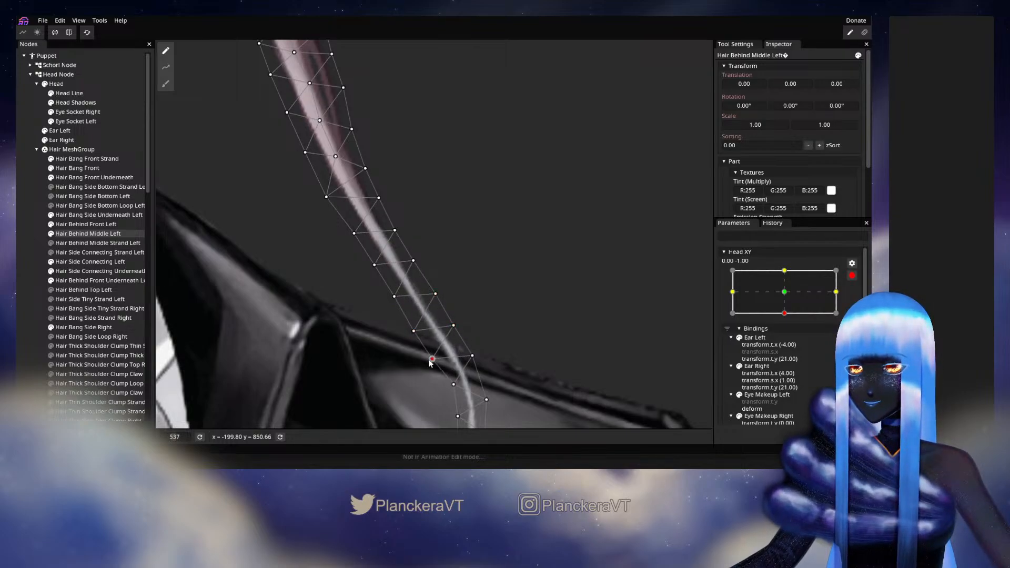
Sweep the head through the downward tilt, first without and then with Hair Behind Middle Left's mesh shown, to examine its thin section.
click(34, 302)
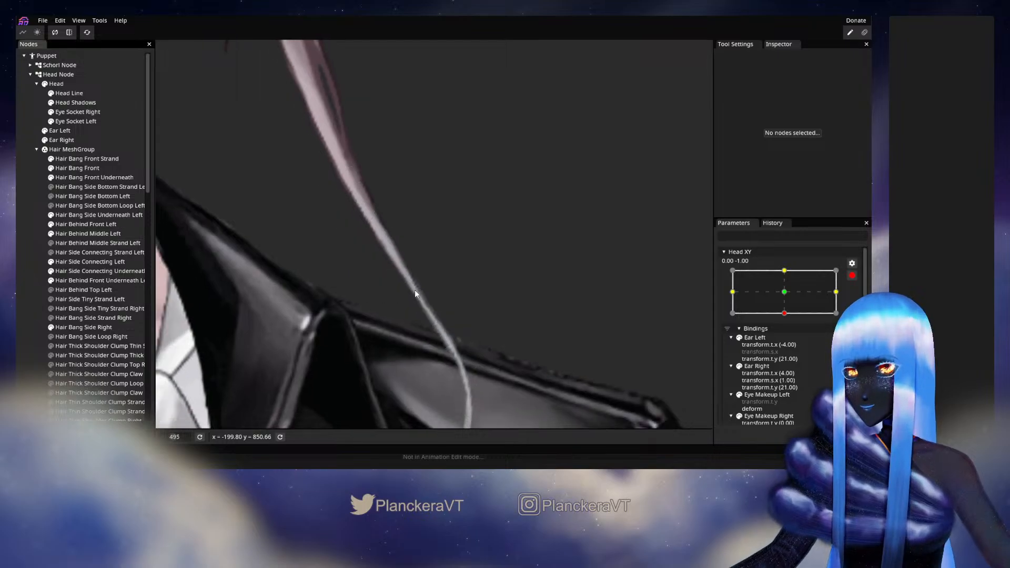
scroll(497, 314, down, 2)
click(852, 275)
mouse_move(786, 339)
mouse_down()
mouse_move(788, 322)
mouse_move(788, 339)
mouse_up()
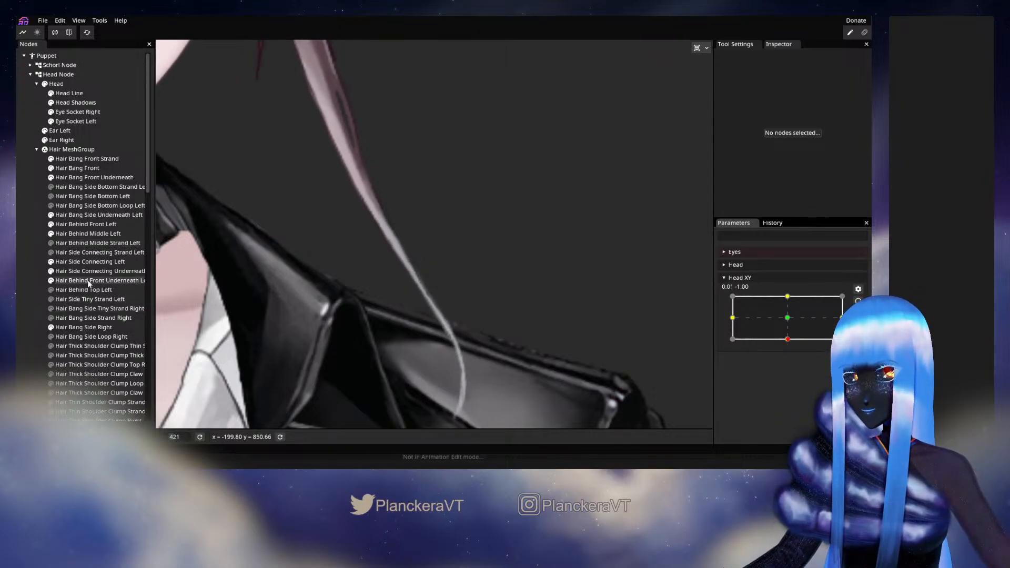
click(88, 234)
click(790, 339)
mouse_move(791, 340)
mouse_down()
mouse_move(789, 319)
mouse_move(790, 348)
mouse_up()
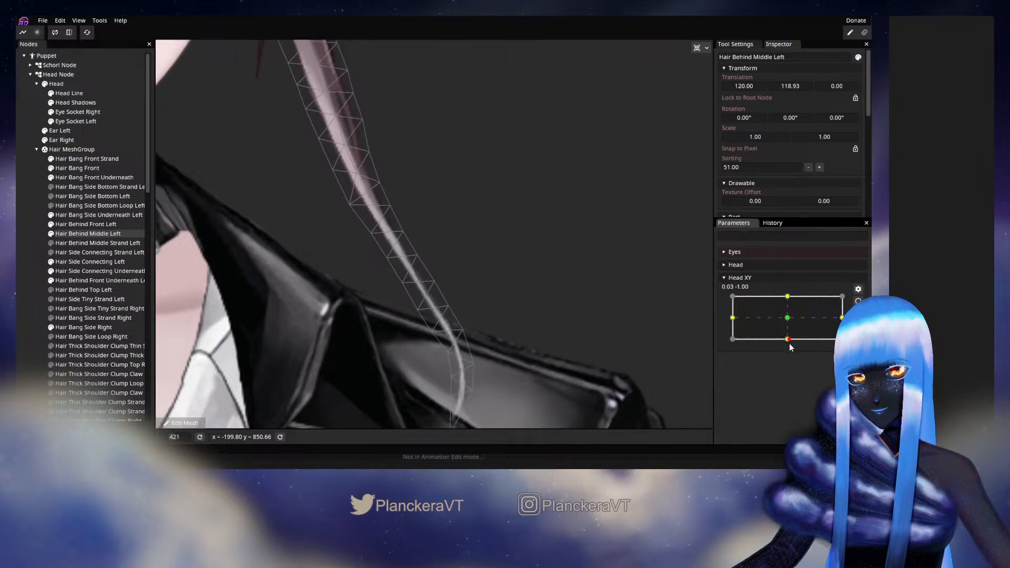
Shift the thin section's edge vertices above the shoulder seam slightly outward at Head XY 0.00, -1.00 to give the strand more curve.
click(859, 301)
click(388, 258)
drag(387, 258, 391, 261)
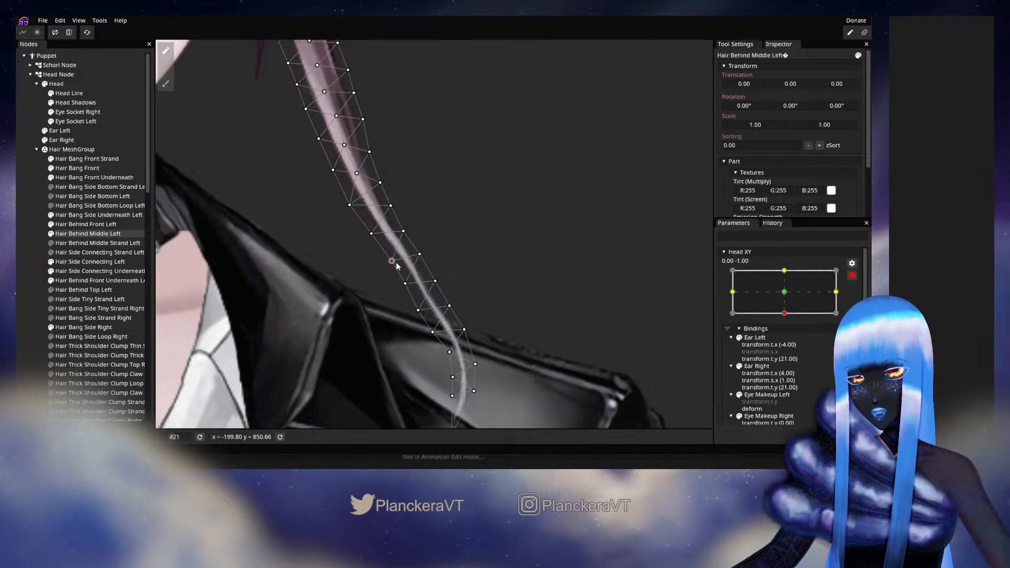
drag(397, 266, 444, 284)
click(419, 254)
click(436, 282)
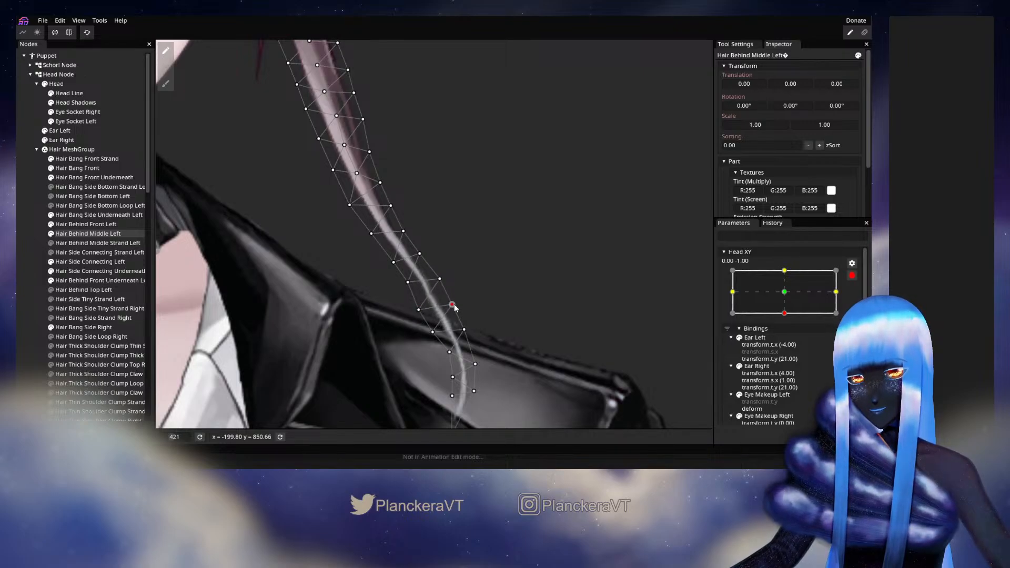
click(421, 309)
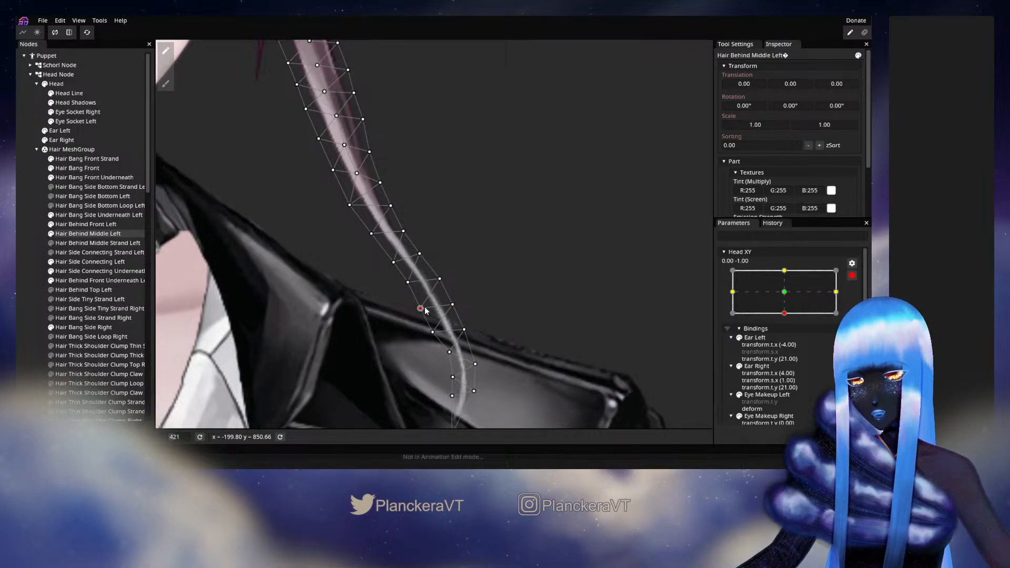
Sweep the head between down and neutral, and compare Hair Behind Middle Left's mesh shape at both poses.
click(34, 304)
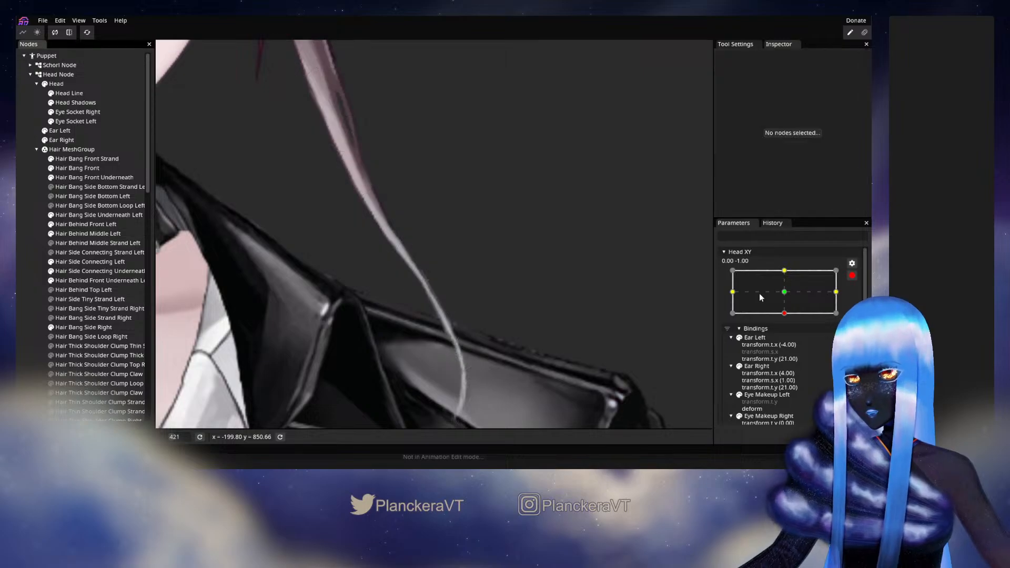
click(853, 276)
drag(789, 342, 786, 321)
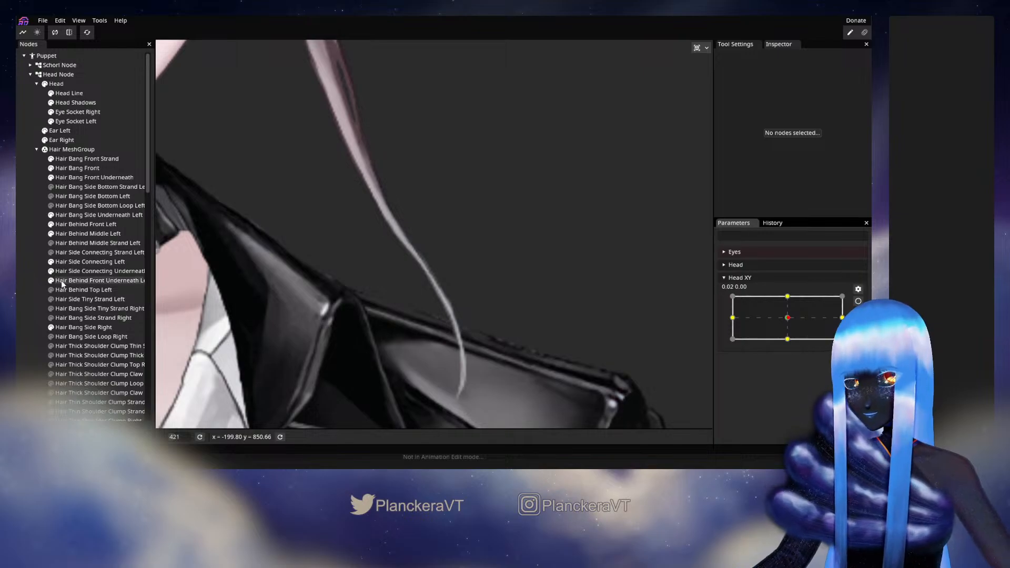
click(82, 236)
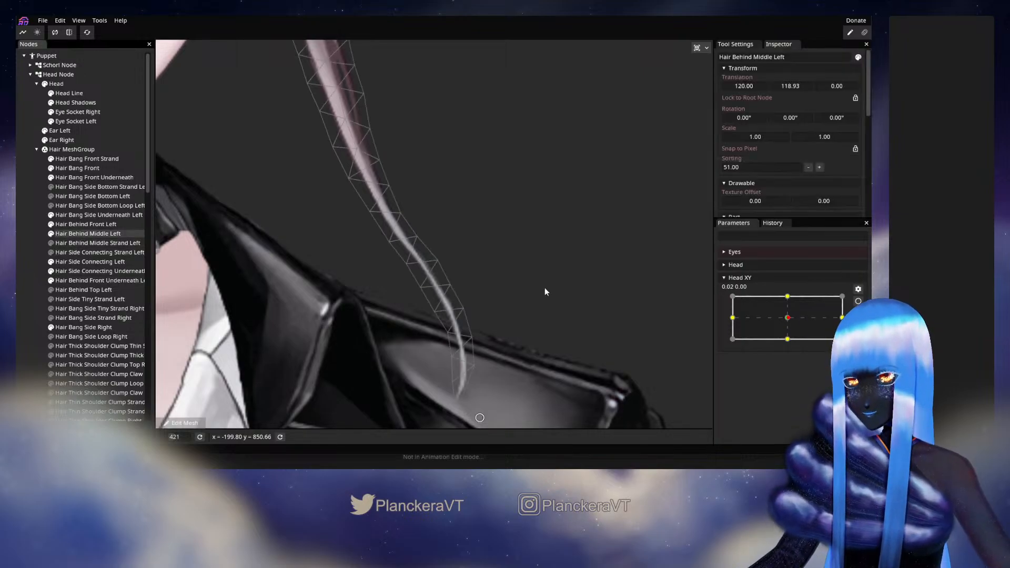
drag(788, 318, 790, 345)
Raise the inner-edge vertices where the strand starts to thin at Head XY 0.00, -1.00, and test the downward tilt.
click(858, 301)
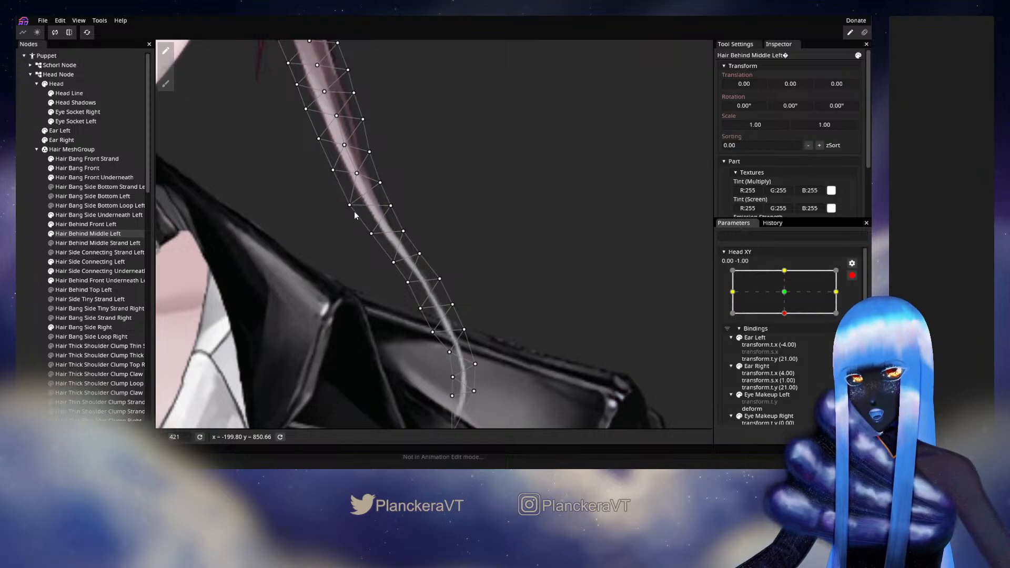
drag(347, 206, 346, 200)
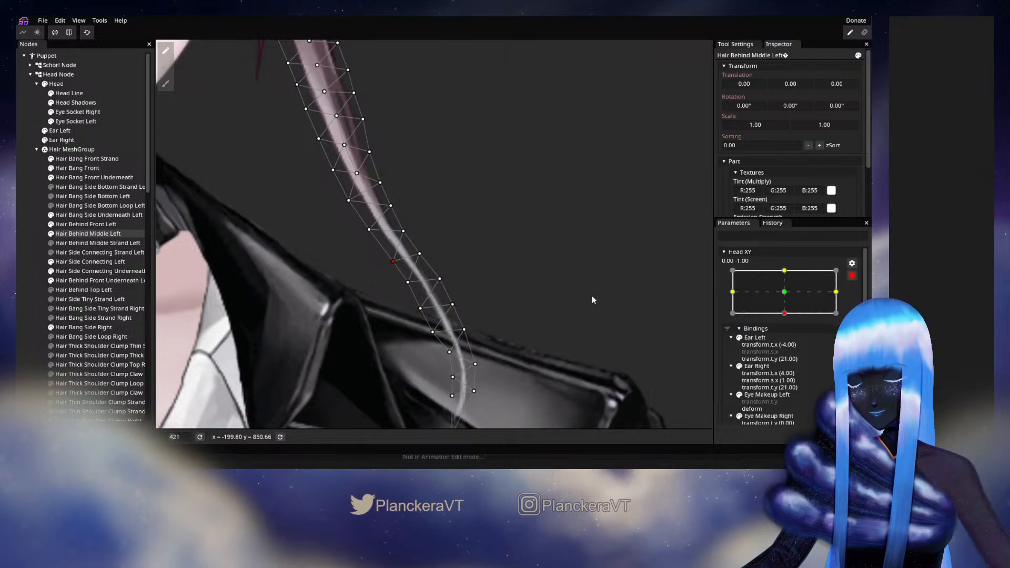
click(852, 275)
mouse_move(789, 343)
mouse_down()
mouse_move(788, 321)
mouse_move(788, 342)
mouse_up()
Lower the inner-edge vertex at the start of the thin section slightly at Head XY 0.00, -1.00, and finish editing the keypoint.
click(858, 301)
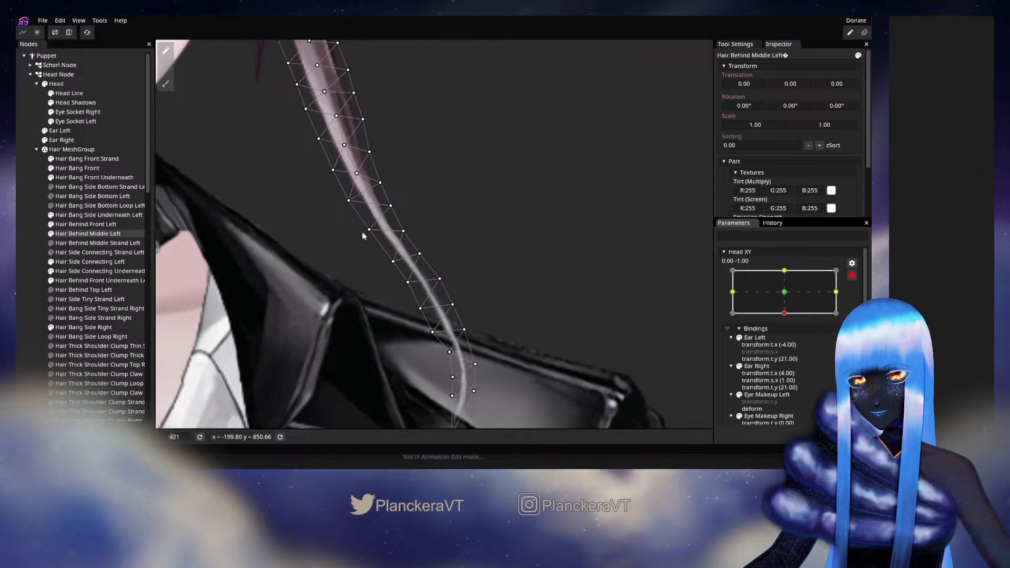
drag(370, 230, 372, 236)
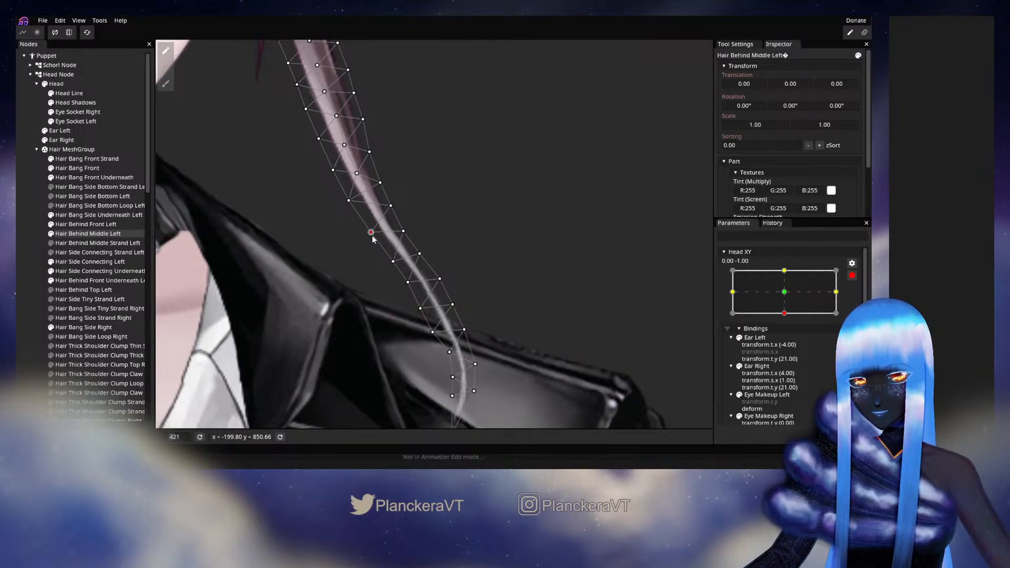
click(852, 275)
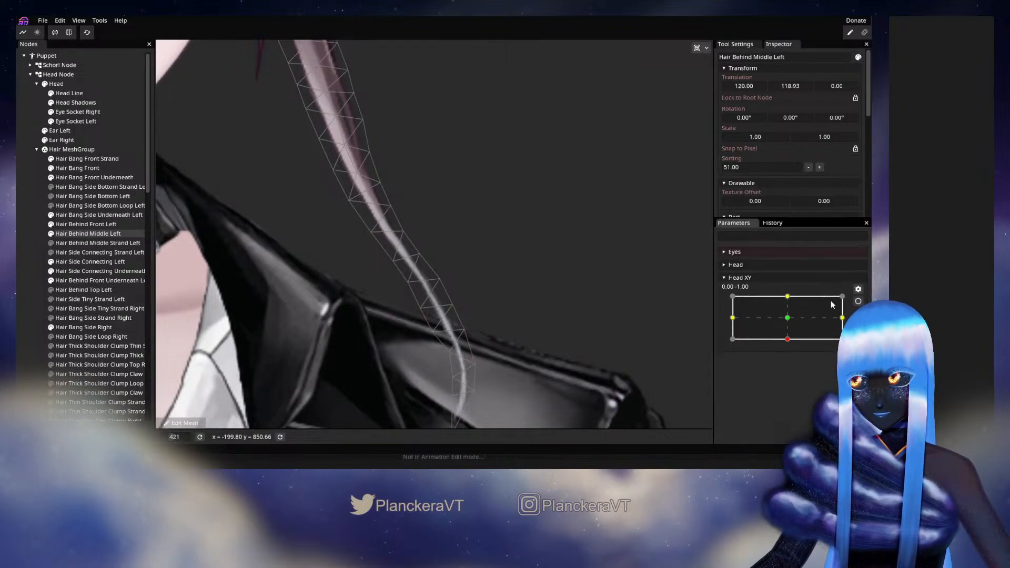
Nudge the inner-edge vertex just above the shoulder seam at Head XY 0.00, -1.00, and test the downward tilt.
mouse_move(789, 340)
mouse_down()
mouse_move(788, 323)
mouse_move(791, 341)
mouse_up()
click(858, 301)
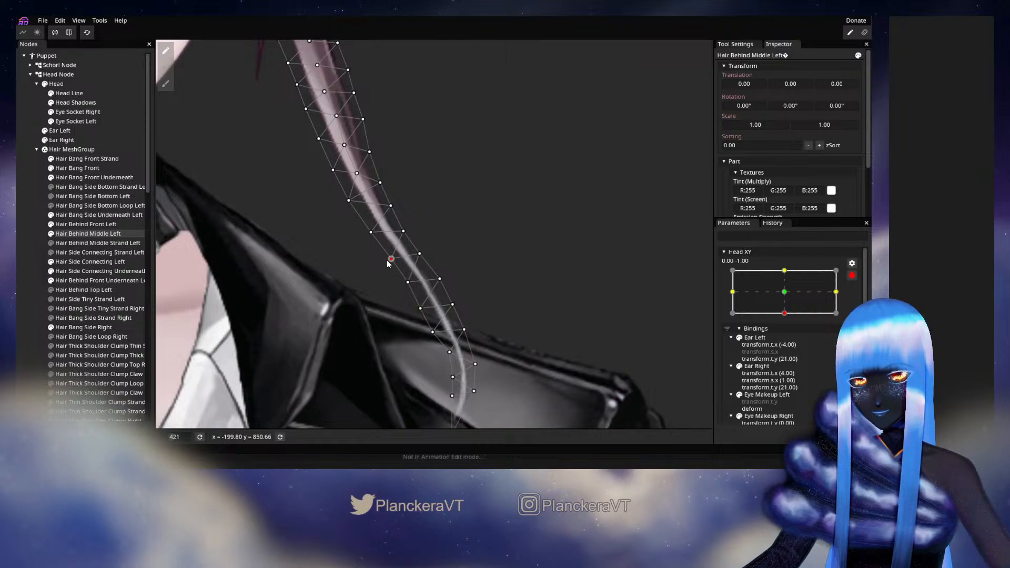
click(852, 276)
mouse_move(783, 339)
mouse_down()
mouse_move(782, 318)
mouse_move(799, 349)
mouse_up()
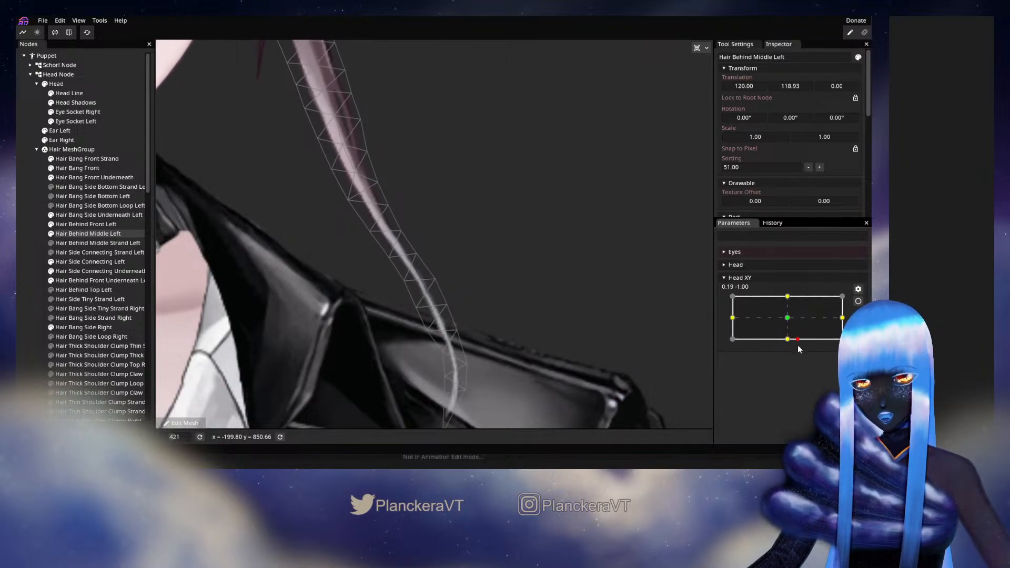
Fine-tune the outer-edge vertices at the start of the thin section at Head XY 0.00, -1.00, testing the downward tilt between adjustments.
click(858, 301)
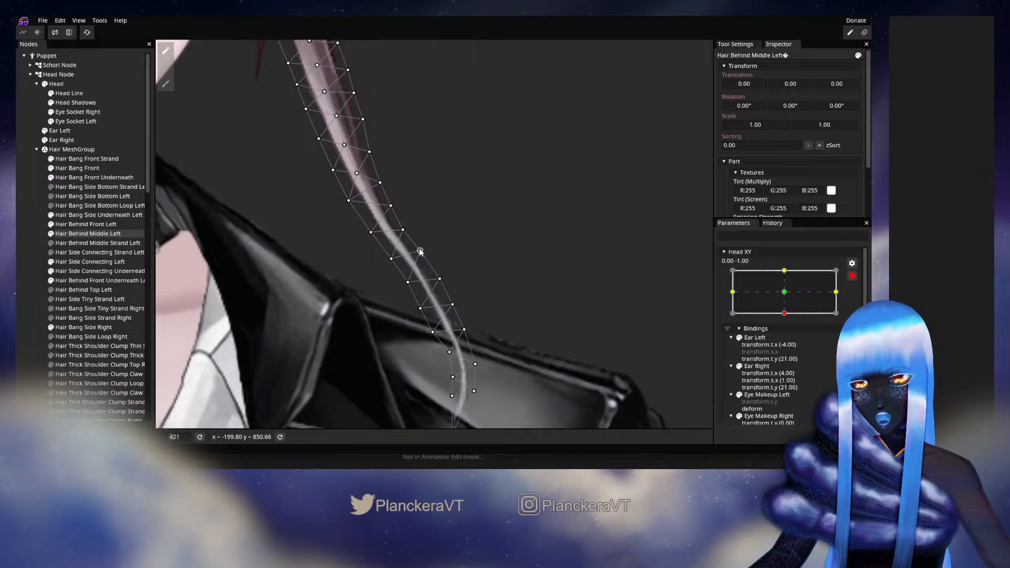
click(853, 275)
mouse_move(788, 339)
mouse_down()
mouse_move(784, 318)
mouse_move(788, 339)
mouse_up()
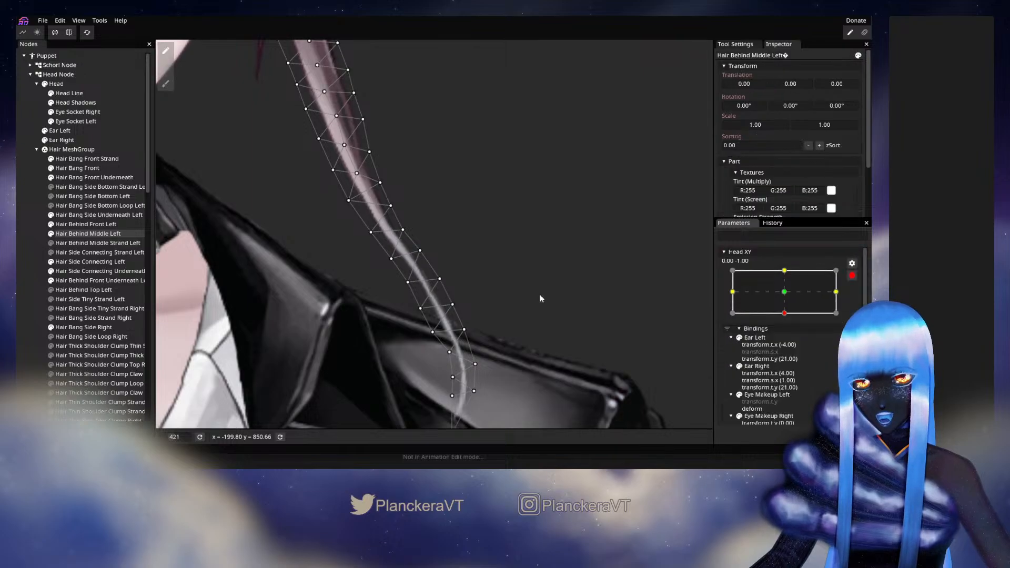
click(853, 276)
mouse_move(788, 339)
mouse_down()
mouse_move(785, 320)
mouse_move(789, 343)
mouse_up()
click(859, 301)
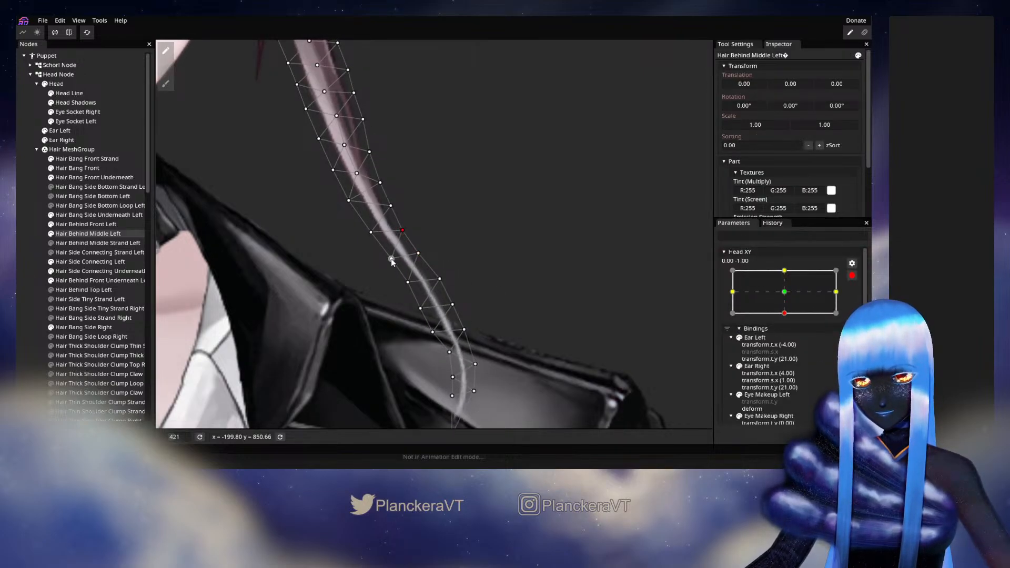
click(852, 275)
mouse_move(788, 340)
mouse_down()
mouse_move(787, 317)
mouse_move(789, 341)
mouse_up()
Adjust the inner-edge vertex where the strand crosses the shoulder seam at Head XY 0.00, -1.00, and test the tilt.
click(860, 302)
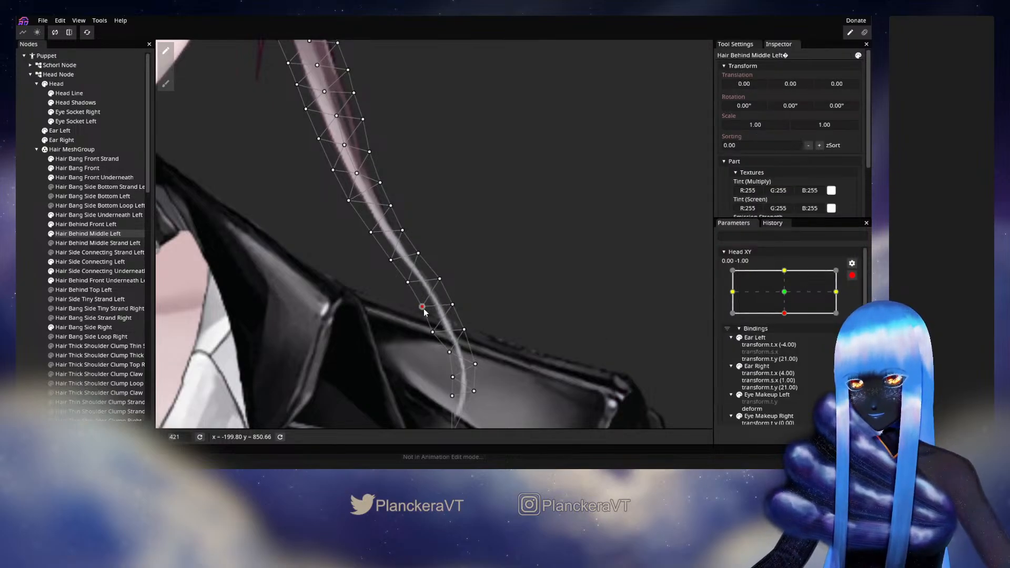
drag(424, 309, 431, 267)
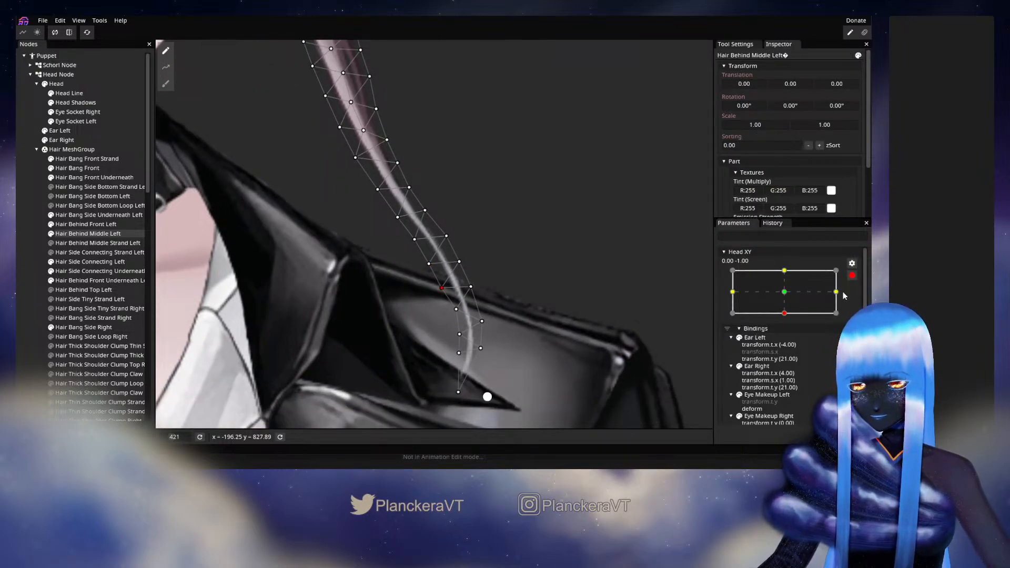
click(853, 276)
mouse_move(787, 339)
mouse_down()
mouse_move(789, 317)
mouse_move(785, 344)
mouse_up()
Reposition the two inner-edge vertices just below the shoulder seam slightly at Head XY 0.00, -1.00, and check the downward movement.
click(859, 301)
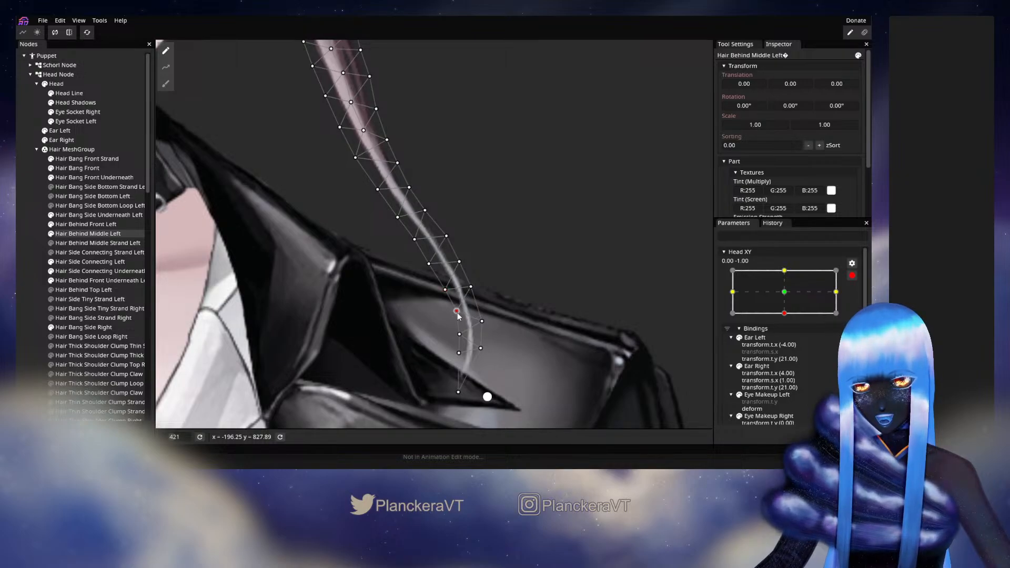
click(853, 275)
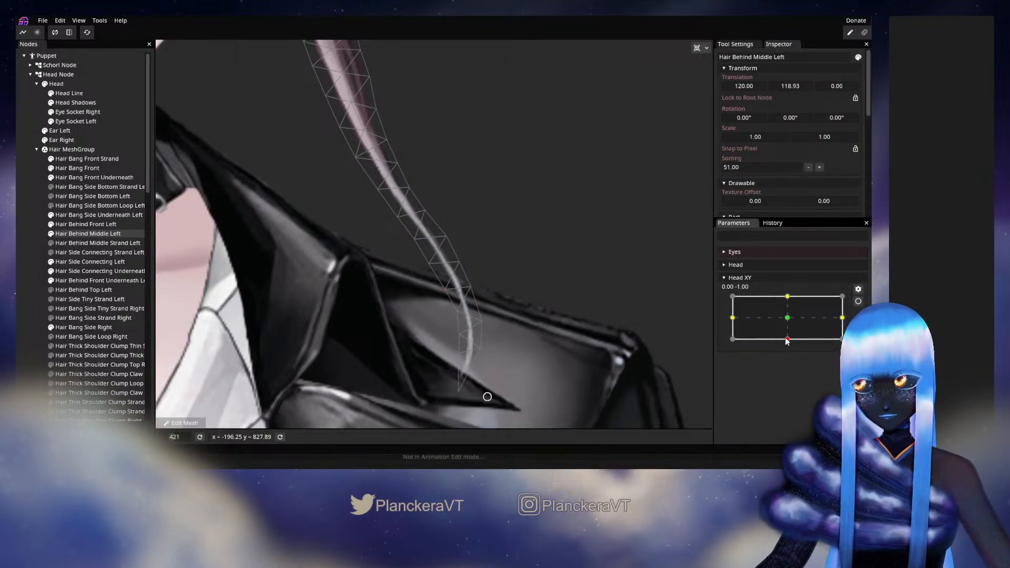
click(787, 337)
mouse_move(787, 337)
mouse_down()
mouse_move(787, 320)
mouse_move(787, 343)
mouse_up()
Raise the inner- and outer-edge vertices of the lower section over the shoulder at Head XY 0.00, -1.00, and test the tilt.
click(858, 301)
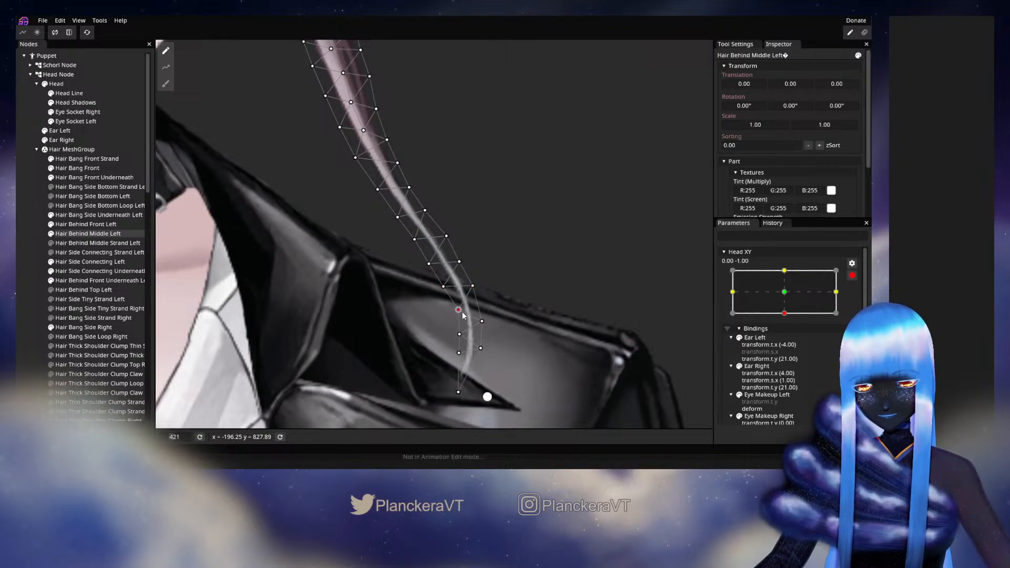
click(460, 334)
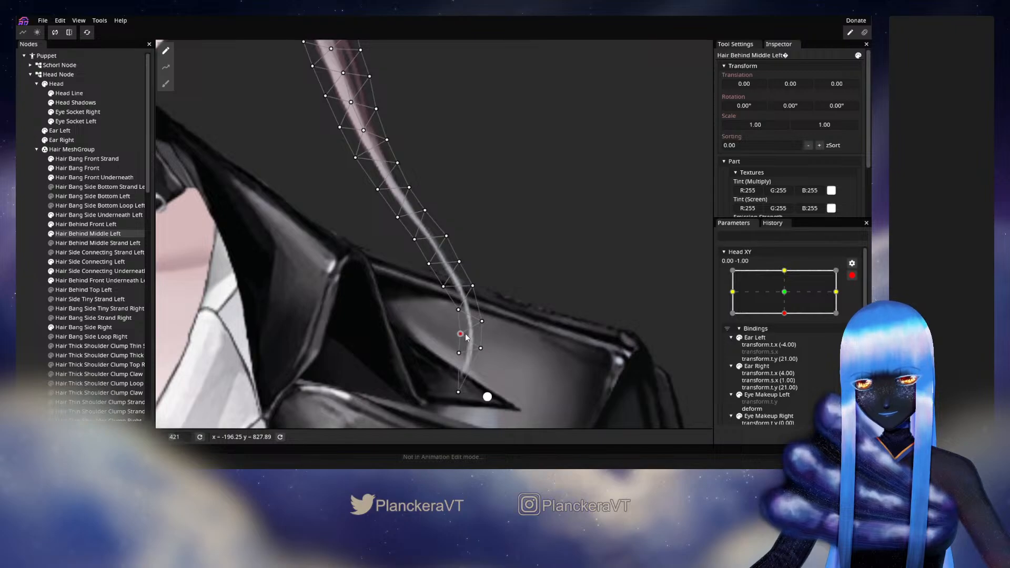
click(853, 277)
drag(788, 339, 787, 322)
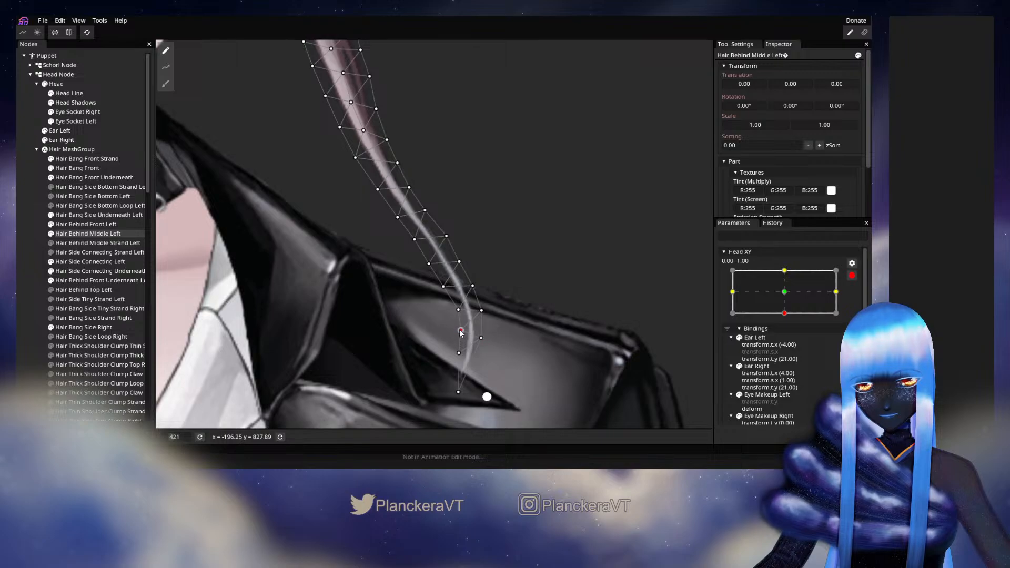
click(852, 275)
mouse_move(788, 340)
mouse_down()
mouse_move(787, 322)
mouse_move(788, 340)
mouse_up()
Smooth the curve around the shoulder seam by nudging its inner- and outer-edge vertices at Head XY 0.00, -1.00, and test the movement.
click(857, 301)
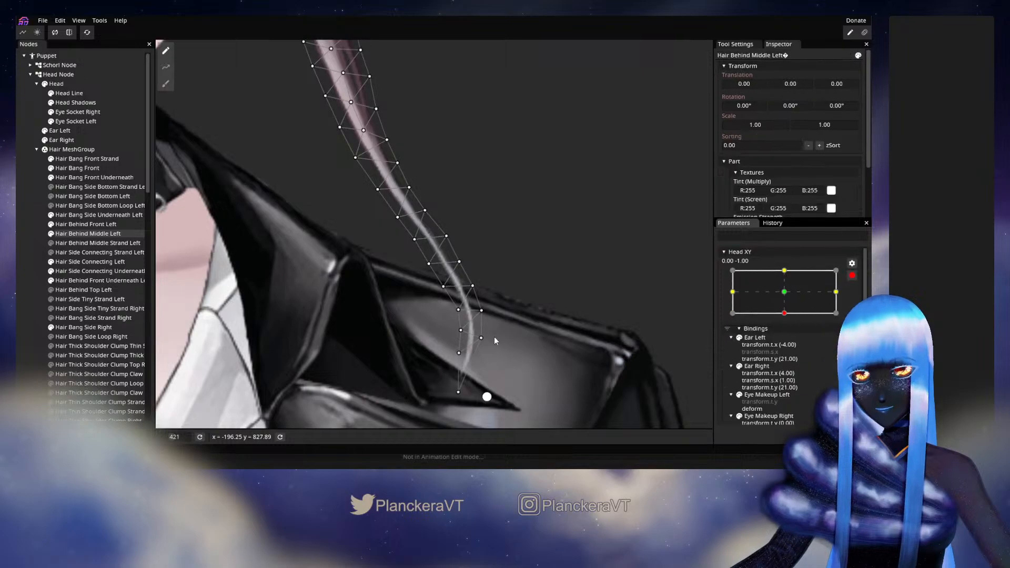
click(459, 310)
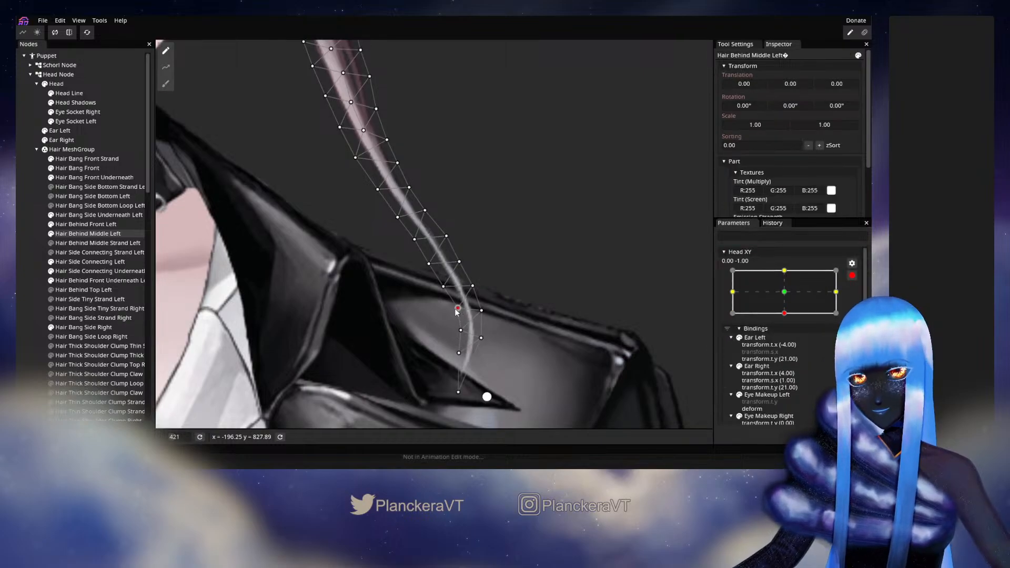
click(473, 284)
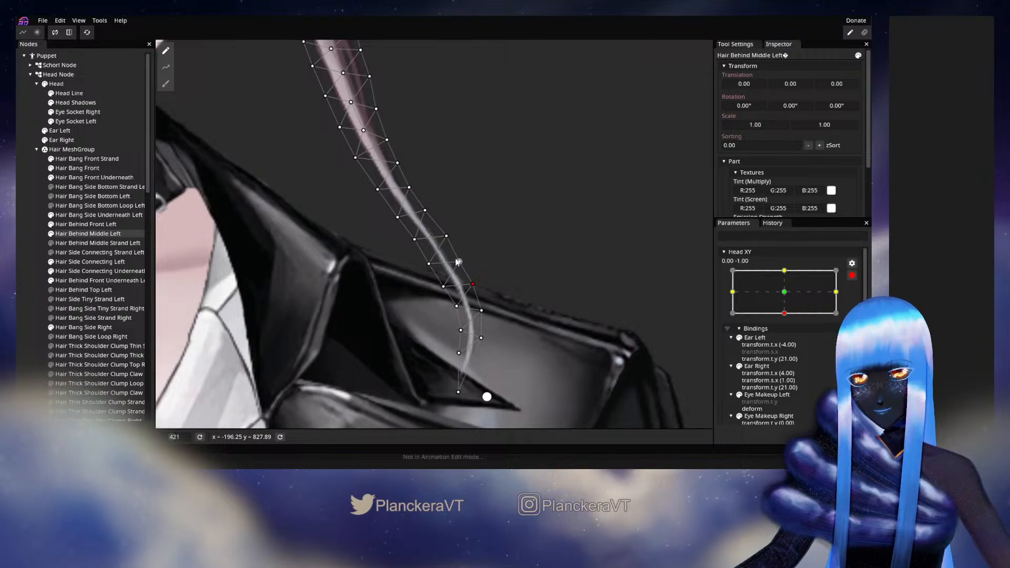
click(461, 261)
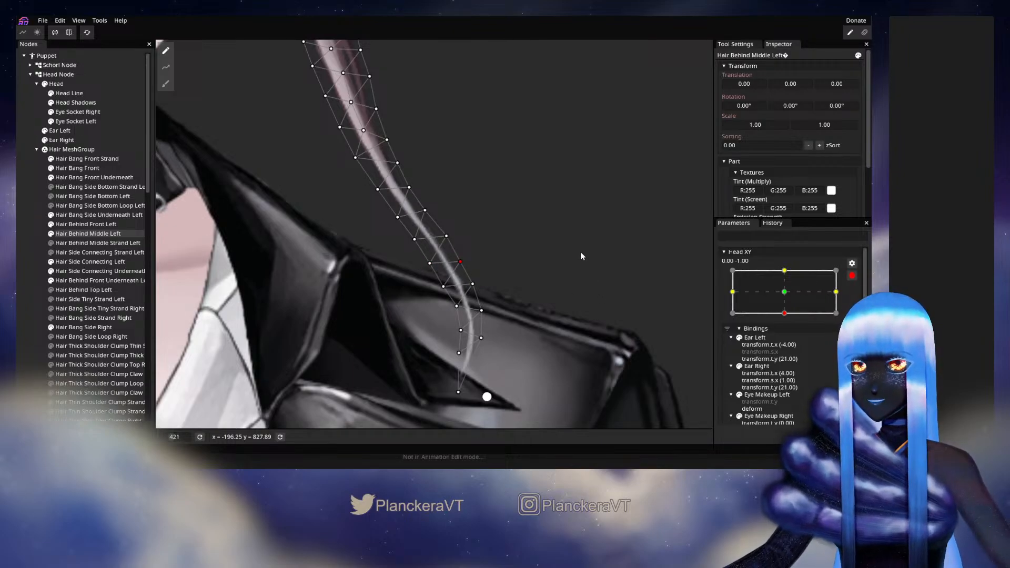
click(852, 275)
mouse_move(787, 339)
mouse_down()
mouse_move(788, 318)
mouse_move(790, 339)
mouse_up()
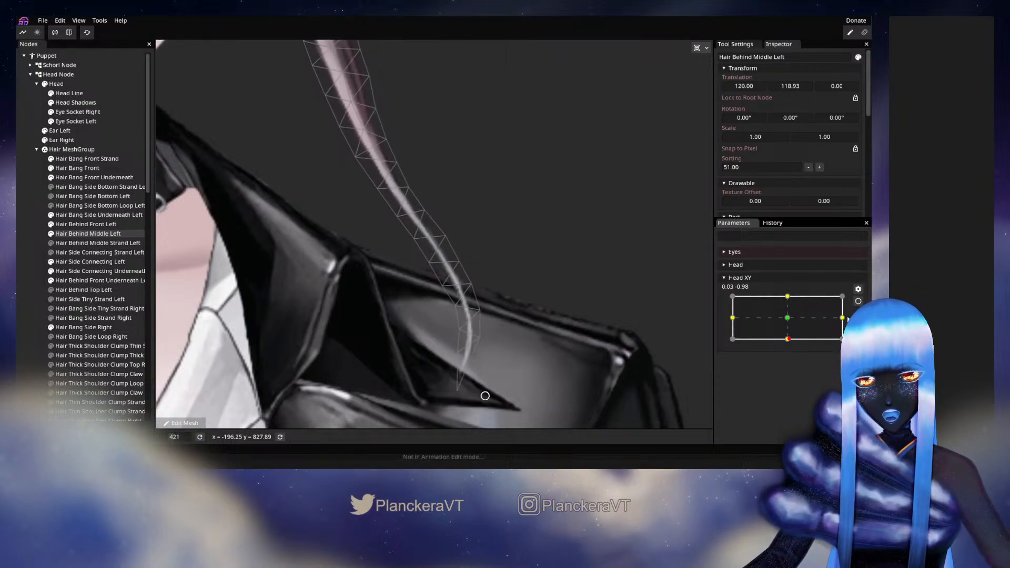
Raise the strand's tip vertices and the outer-edge vertex above them at Head XY 0.00, -1.00, and test the downward tilt.
click(859, 301)
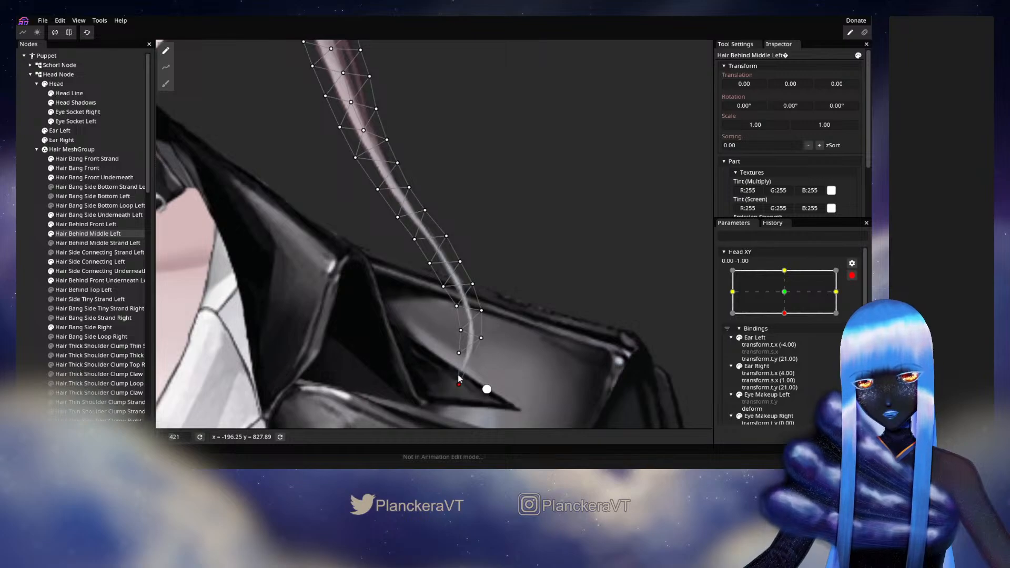
drag(481, 338, 483, 335)
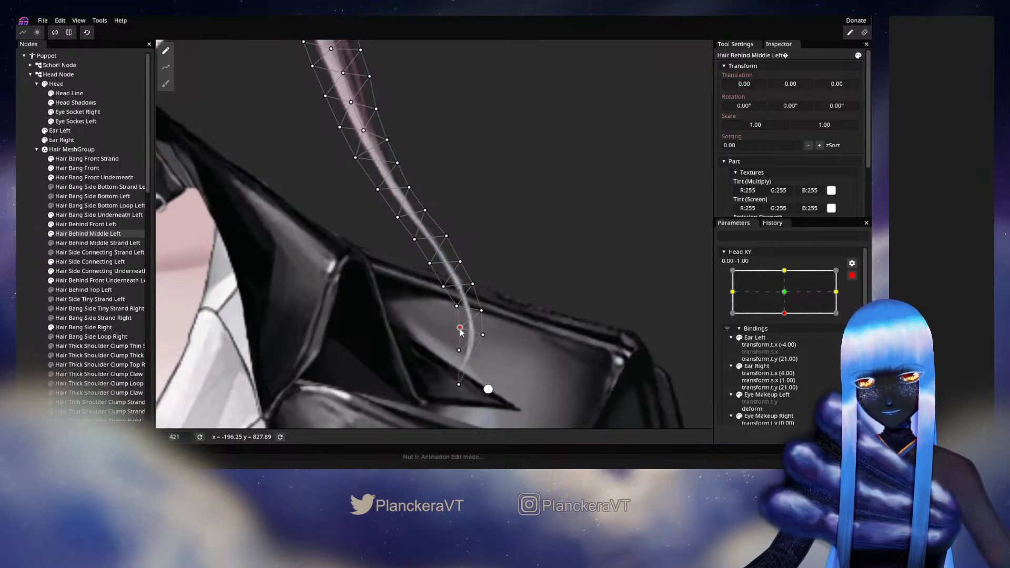
click(850, 278)
mouse_move(791, 341)
mouse_down()
mouse_move(788, 319)
mouse_move(791, 346)
mouse_up()
Lower the outer- and inner-edge vertices in the bend above the tip slightly at Head XY 0.00, -1.00, testing the tilt after each.
click(859, 301)
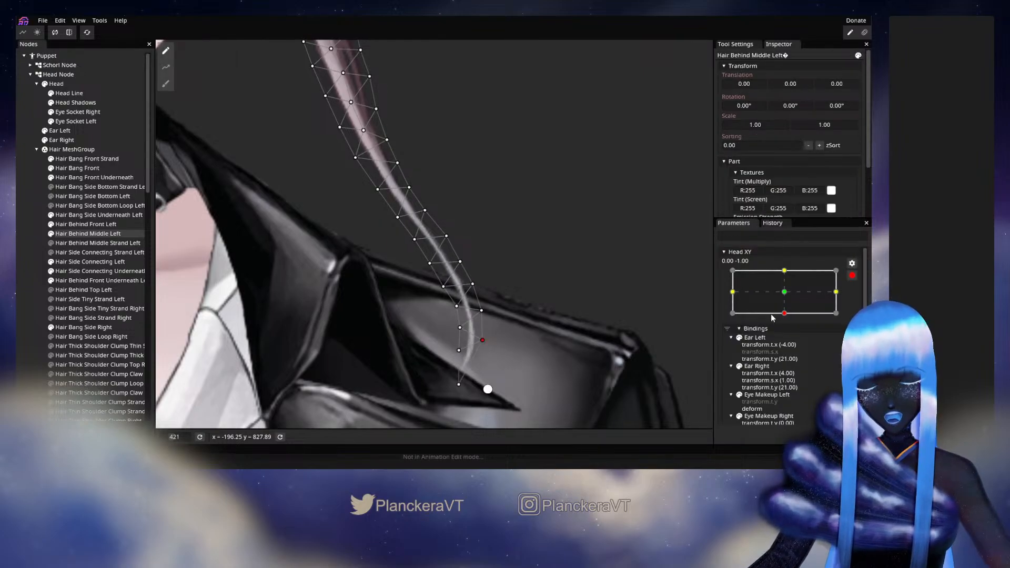
click(852, 276)
mouse_move(788, 339)
mouse_down()
mouse_move(788, 320)
mouse_move(788, 340)
mouse_up()
click(858, 301)
click(460, 329)
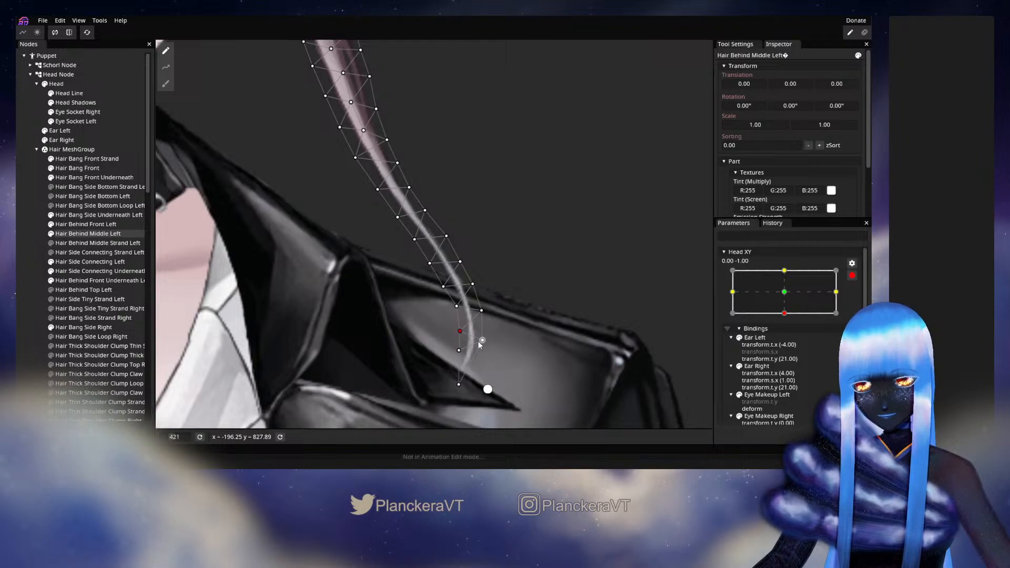
click(853, 276)
mouse_move(788, 339)
mouse_down()
mouse_move(790, 321)
mouse_move(788, 342)
mouse_up()
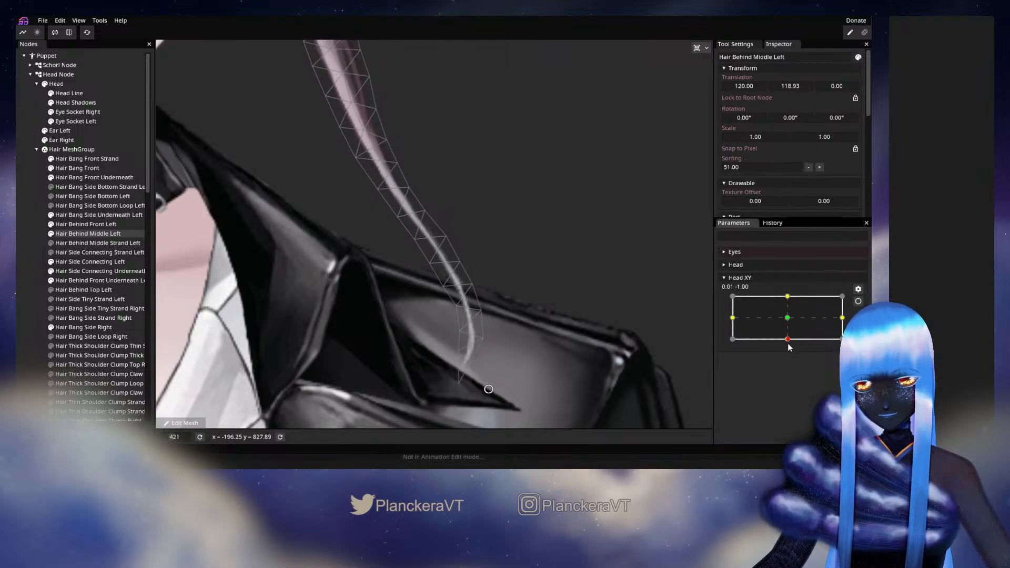
Lower the last inner-edge vertex and move the tip vertices up and outward at Head XY 0.00, -1.00, and test the tilt.
click(859, 301)
drag(459, 353, 462, 364)
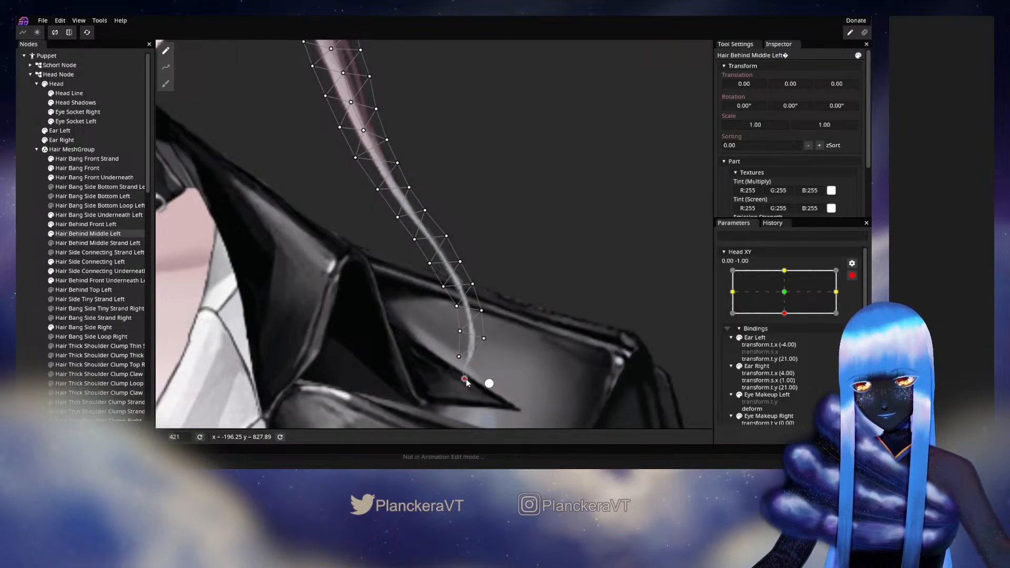
click(852, 276)
mouse_move(788, 340)
mouse_down()
mouse_move(787, 324)
mouse_move(788, 339)
mouse_up()
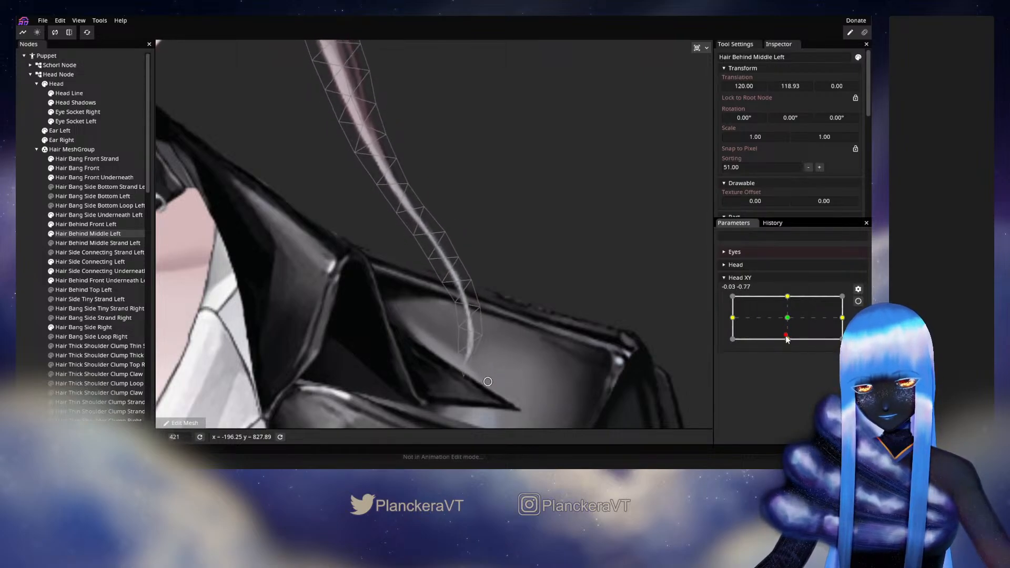
Shift the last inner-edge vertex above the tip outward at Head XY 0.00, -1.00, and test the downward movement.
click(858, 301)
drag(459, 357, 464, 354)
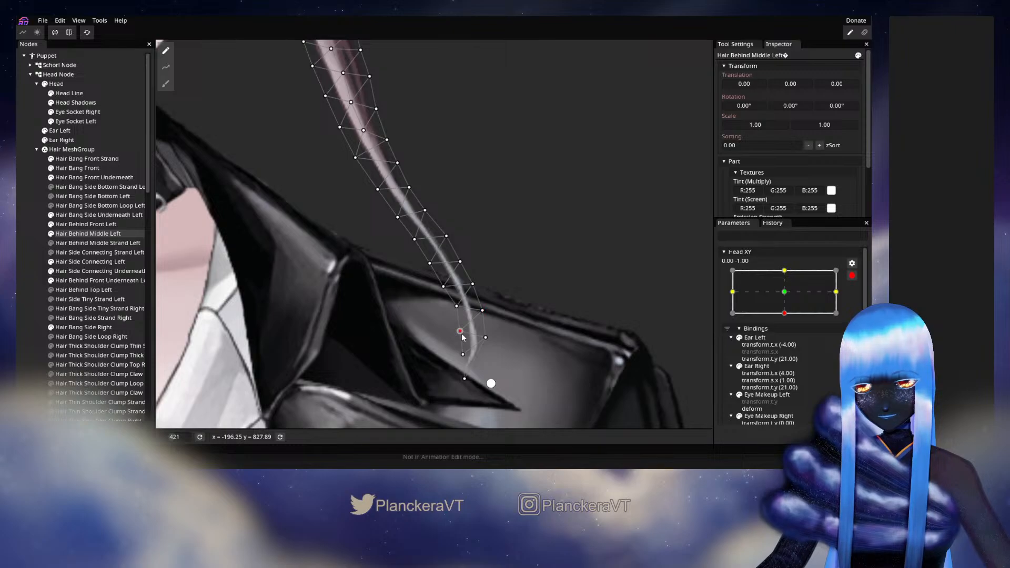
click(852, 276)
mouse_move(788, 338)
mouse_down()
mouse_move(788, 318)
mouse_move(792, 339)
mouse_up()
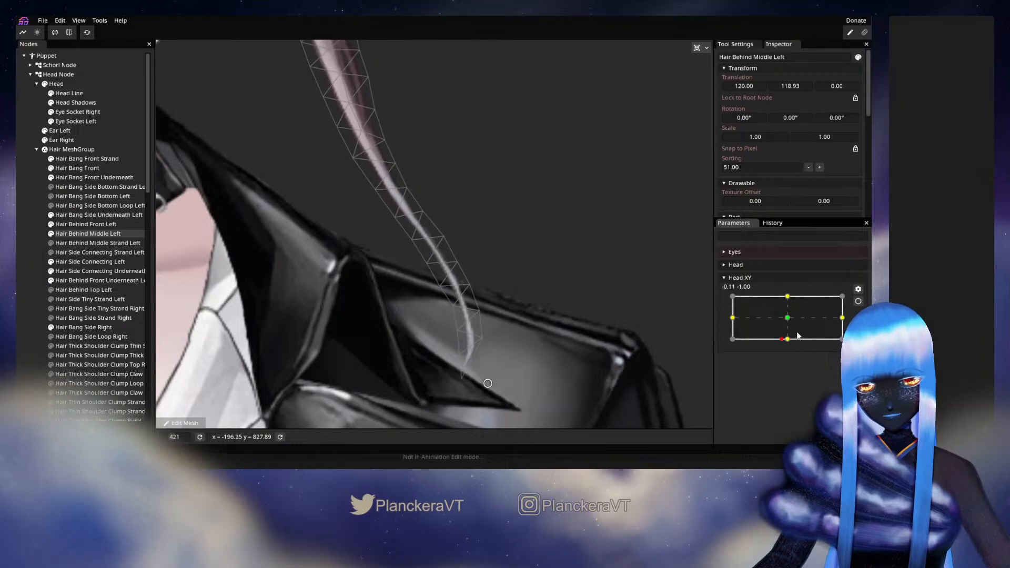
Nudge the inner tip vertex outward at Head XY 0.00, -1.00, deselect the strand, and check its downward tilt without the mesh.
click(858, 302)
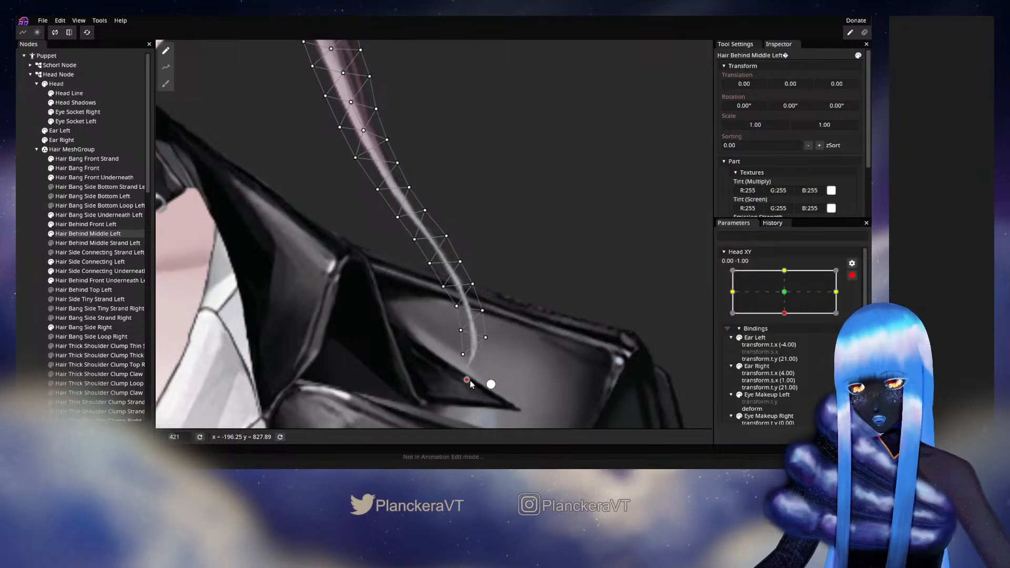
click(34, 263)
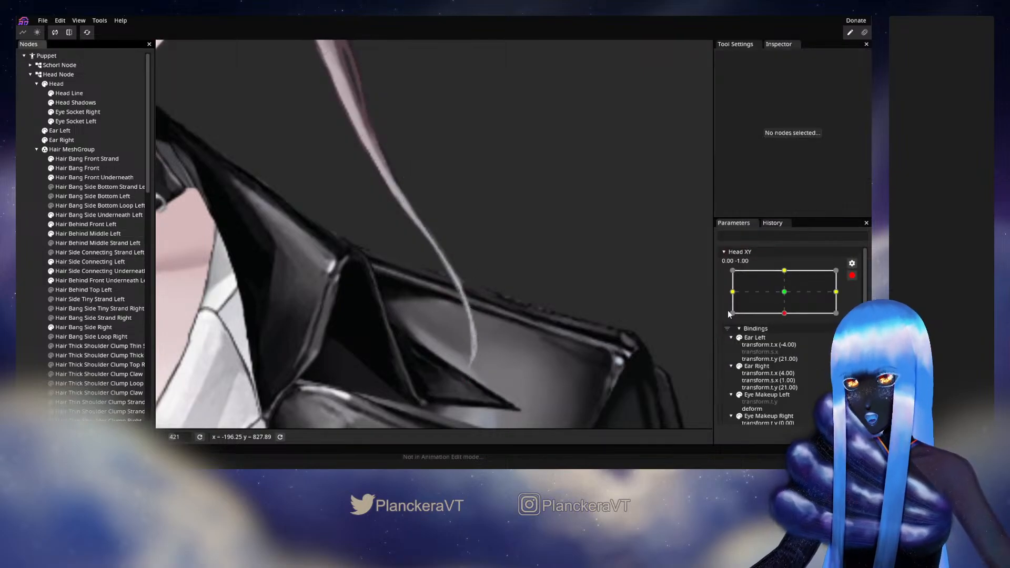
click(853, 275)
mouse_move(788, 339)
mouse_down()
mouse_move(788, 309)
mouse_move(788, 345)
mouse_up()
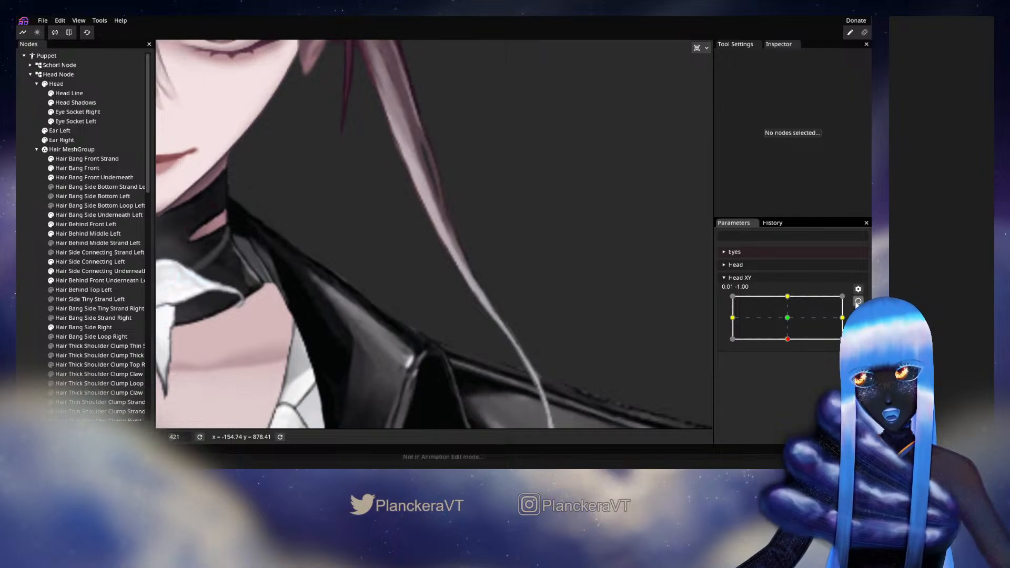
Shift the inner- and outer-edge vertices where Hair Behind Middle Left narrows slightly at Head XY 0.00, -1.00, and test the tilt with it deselected.
click(859, 301)
click(84, 234)
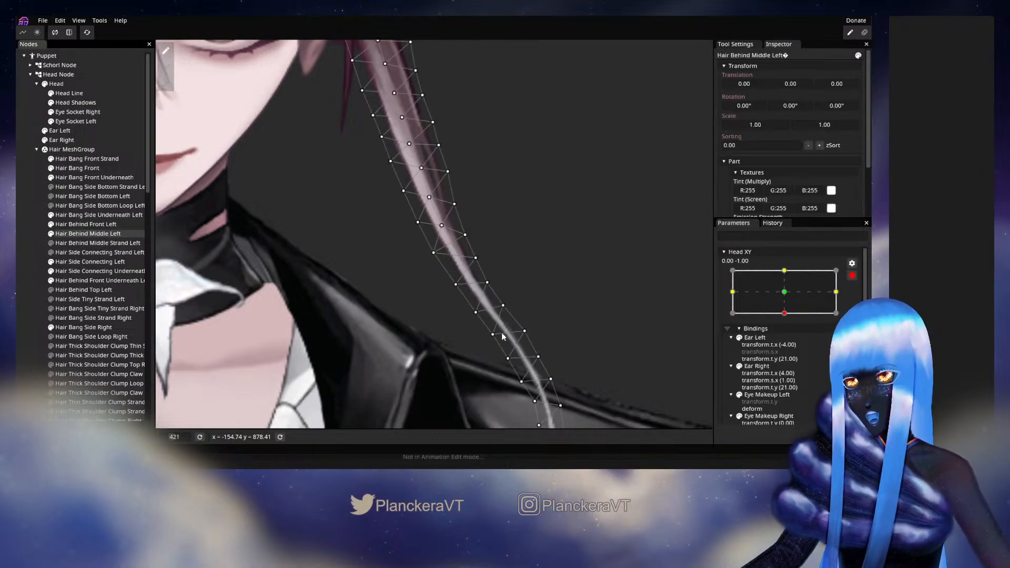
scroll(453, 303, up, 1)
click(454, 287)
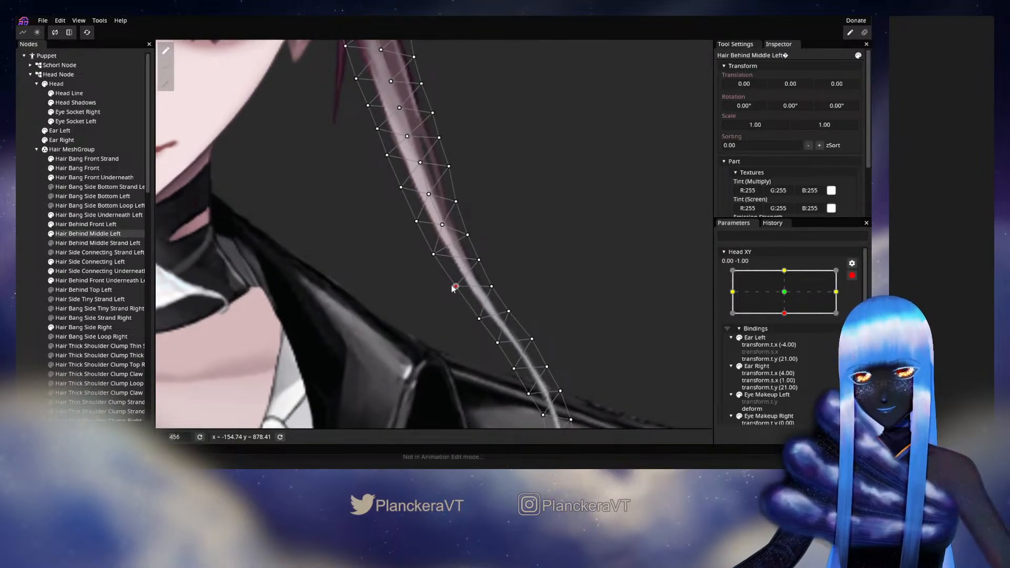
click(478, 318)
click(492, 286)
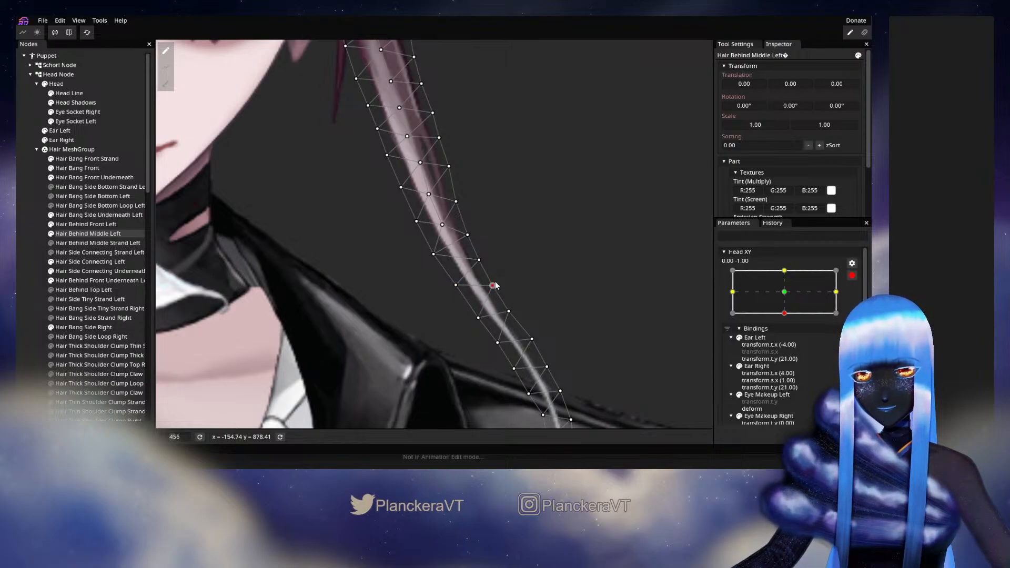
click(87, 233)
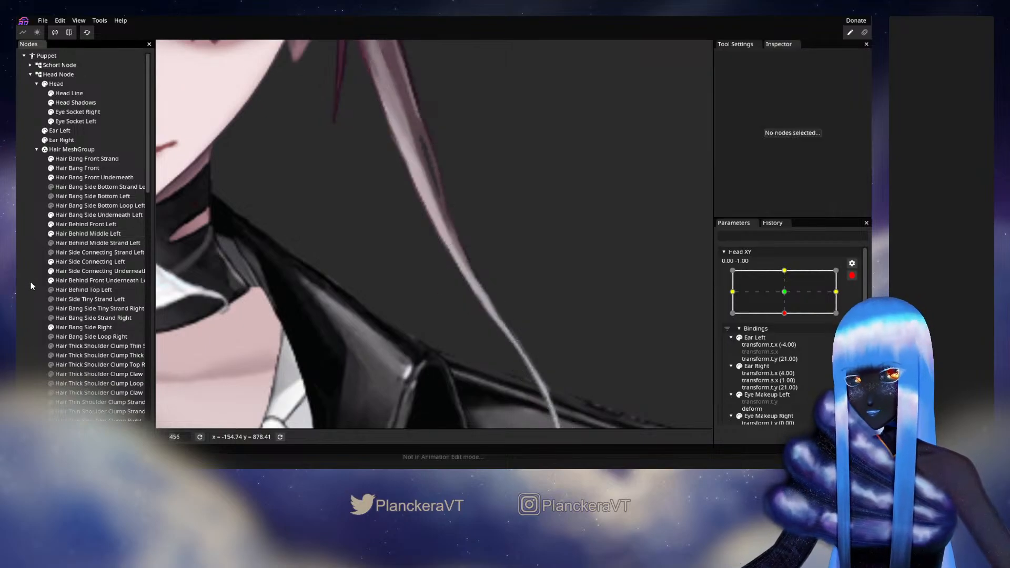
click(852, 275)
mouse_move(788, 340)
mouse_down()
mouse_move(792, 319)
mouse_move(794, 340)
mouse_up()
Nudge the outer- and inner-edge vertices of Hair Behind Middle Left's thin section at Head XY 0.00, -1.00, and test the tilt with it deselected.
click(859, 301)
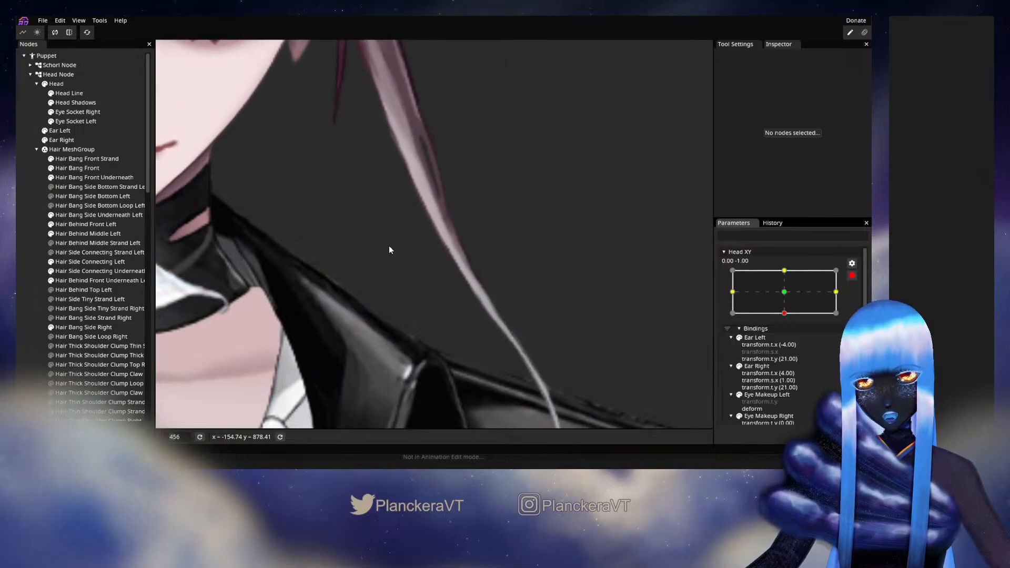
click(88, 235)
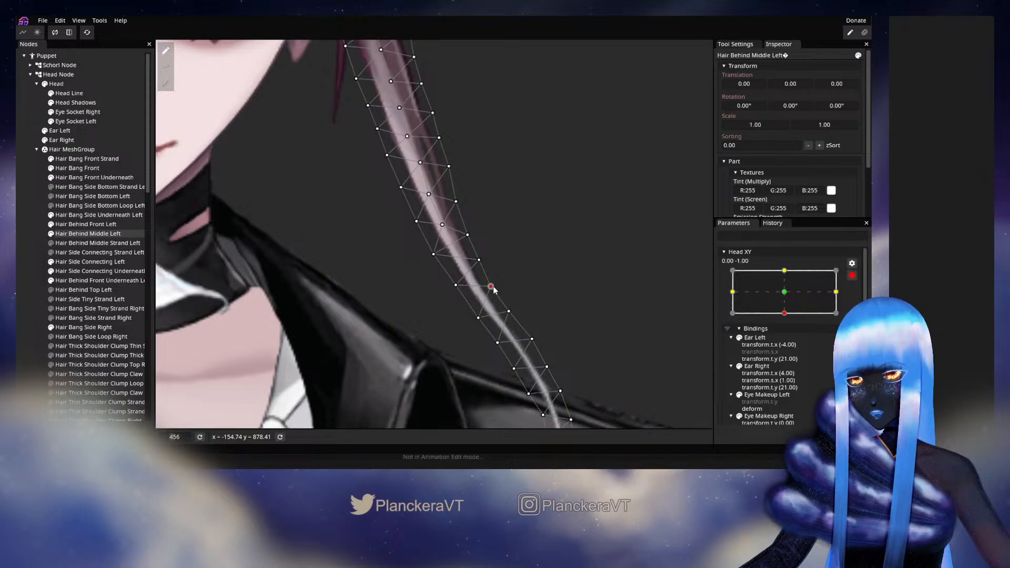
drag(494, 290, 492, 290)
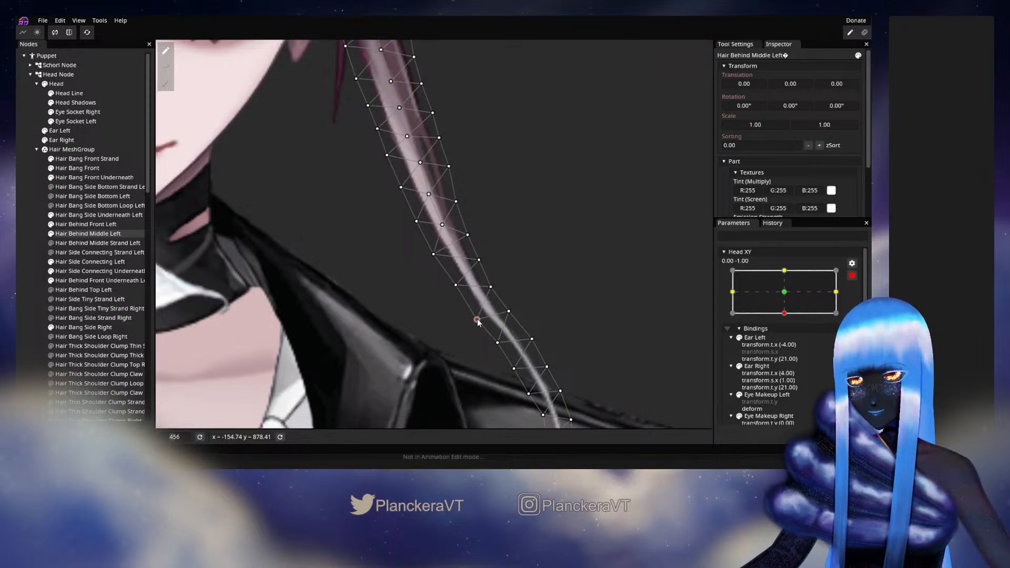
click(509, 311)
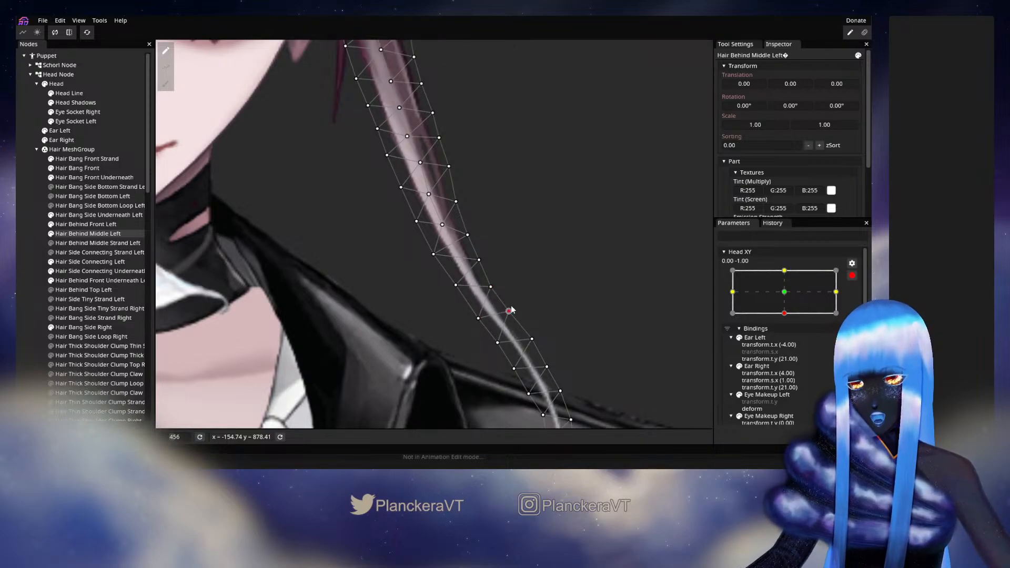
click(589, 350)
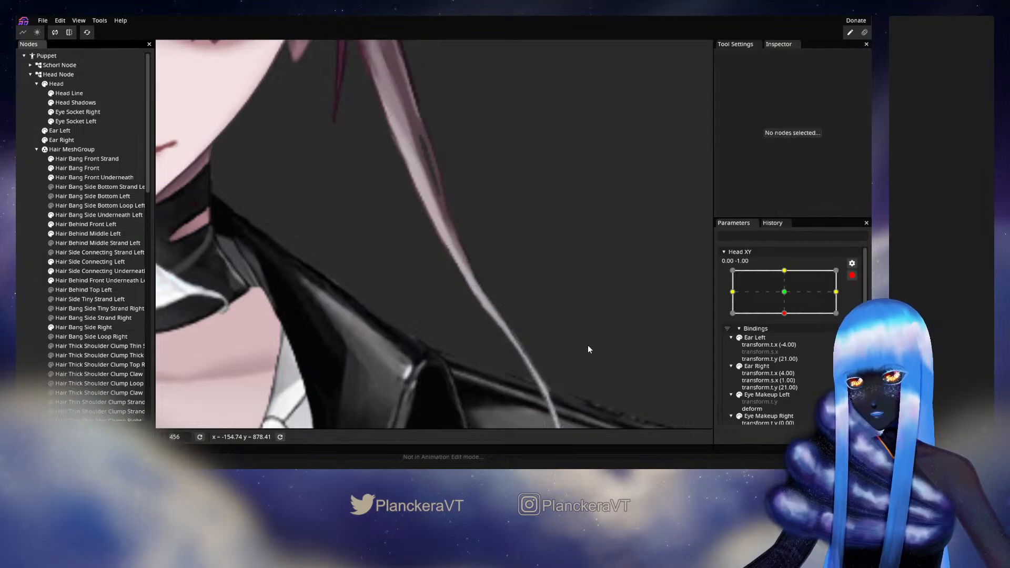
click(853, 275)
drag(787, 340, 809, 337)
Shift the inner-edge vertices just above the shoulder outward and adjust the outer-edge ones opposite at Head XY 0.00, -1.00, and test the tilt.
click(858, 303)
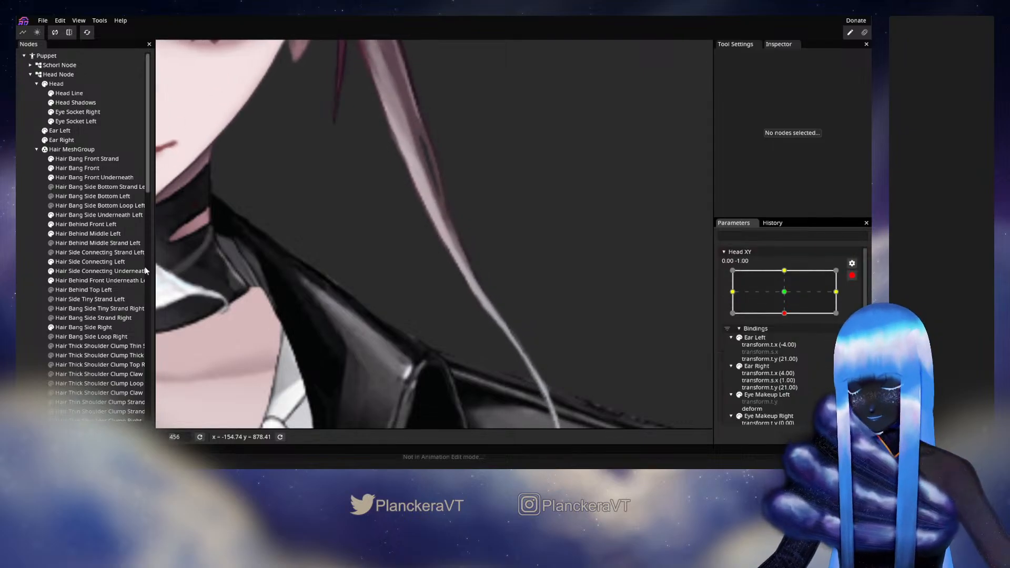
click(78, 234)
drag(420, 305, 419, 299)
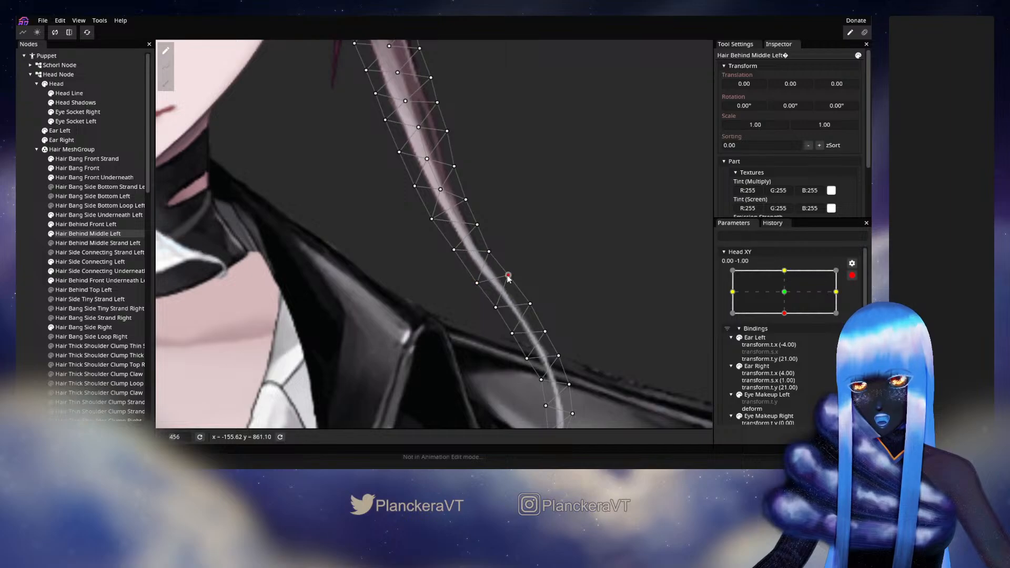
click(489, 252)
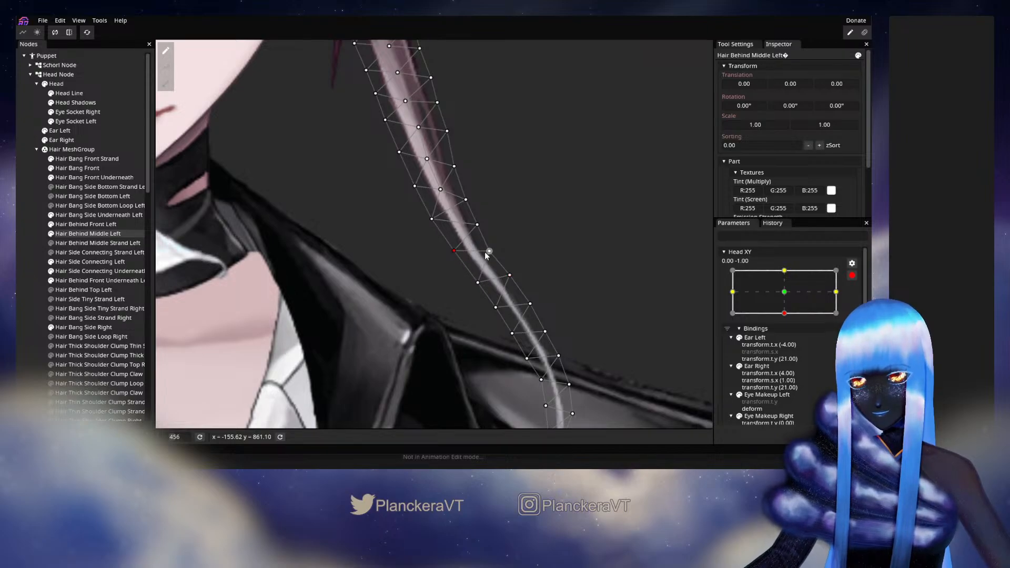
drag(489, 252, 492, 250)
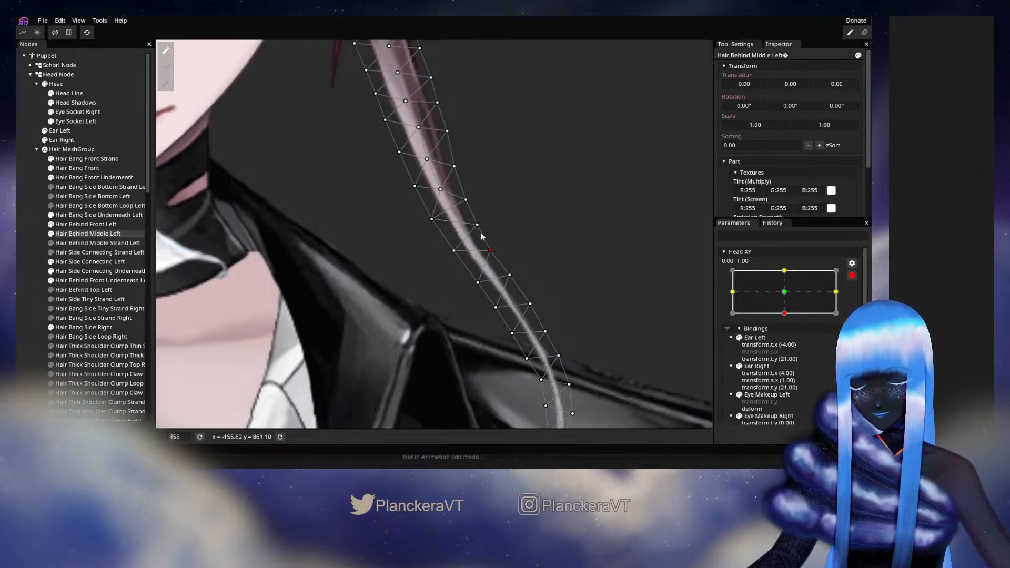
drag(478, 282, 480, 280)
click(490, 251)
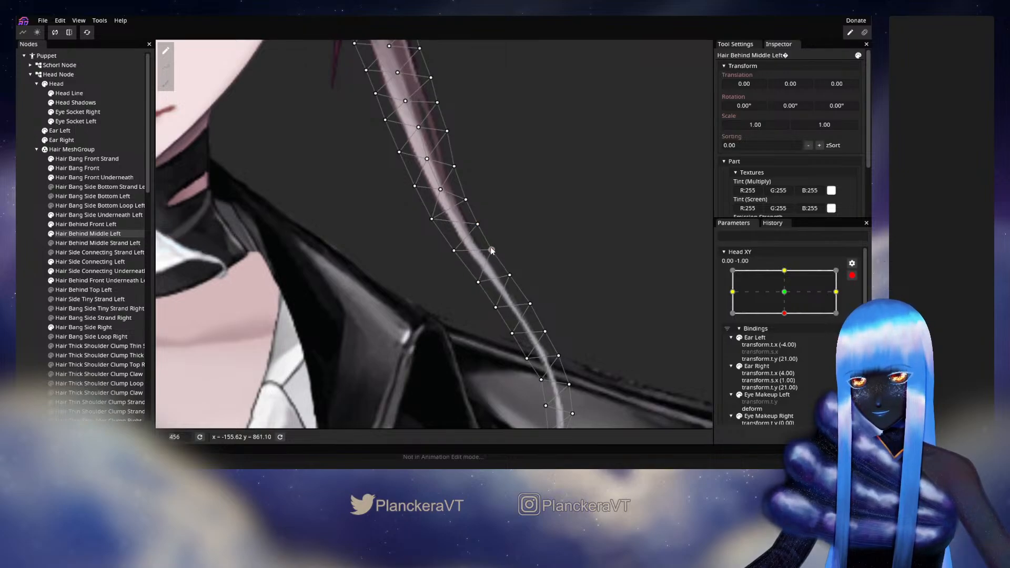
drag(451, 258, 456, 258)
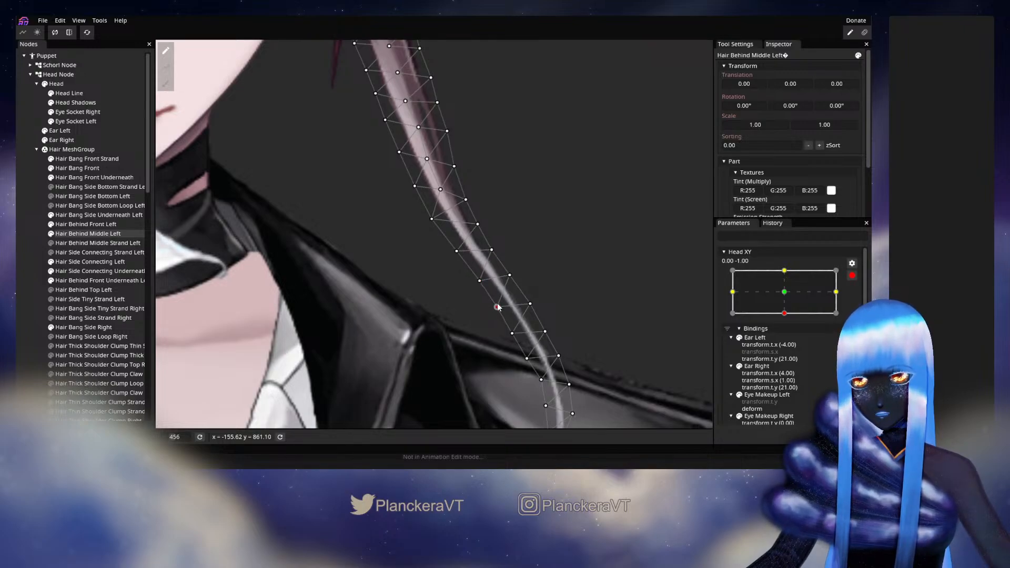
click(25, 283)
click(853, 275)
mouse_move(788, 339)
mouse_down()
mouse_move(786, 320)
mouse_move(786, 340)
mouse_up()
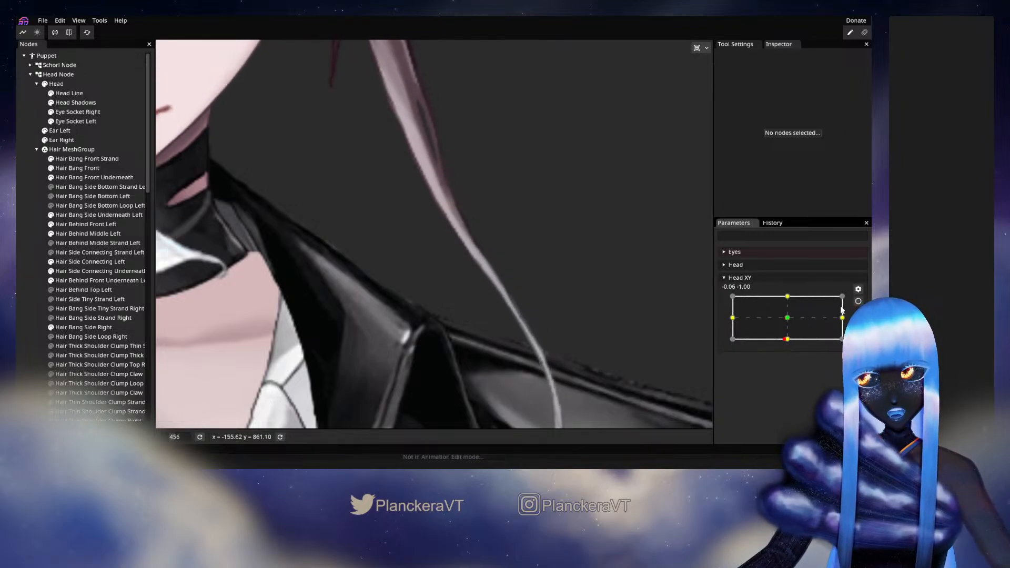
Move the thin section's inner-edge vertex down and inward at Head XY 0.00, -1.00, refine the outer edge, and compare it with Head XY 0.00, 0.00.
click(858, 301)
click(79, 234)
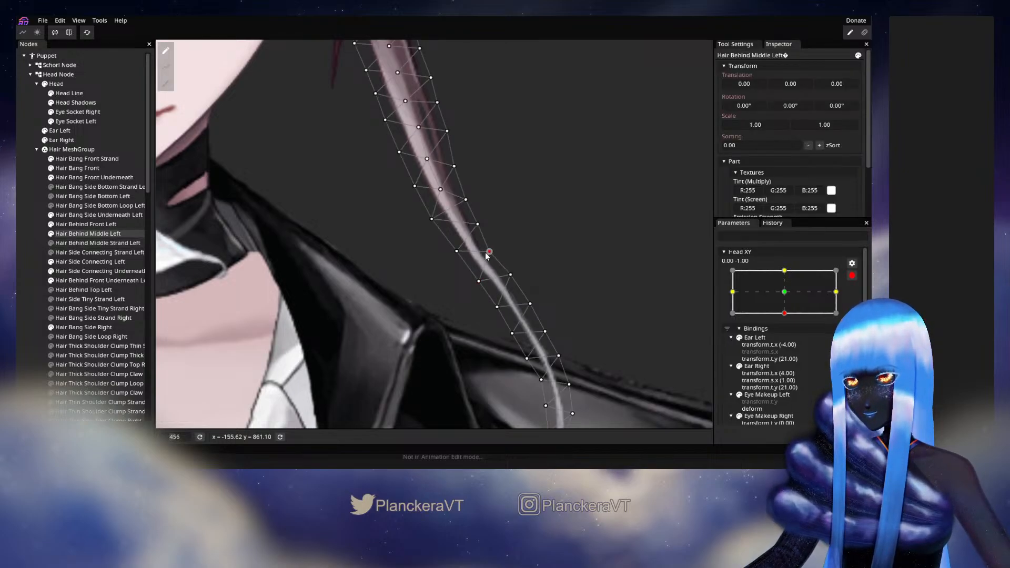
drag(456, 252, 453, 254)
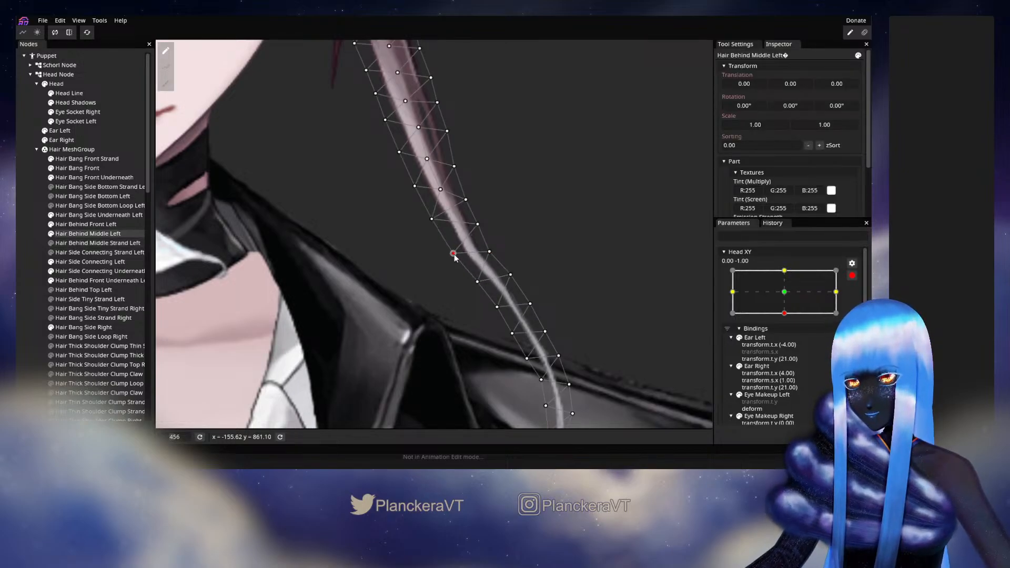
click(477, 225)
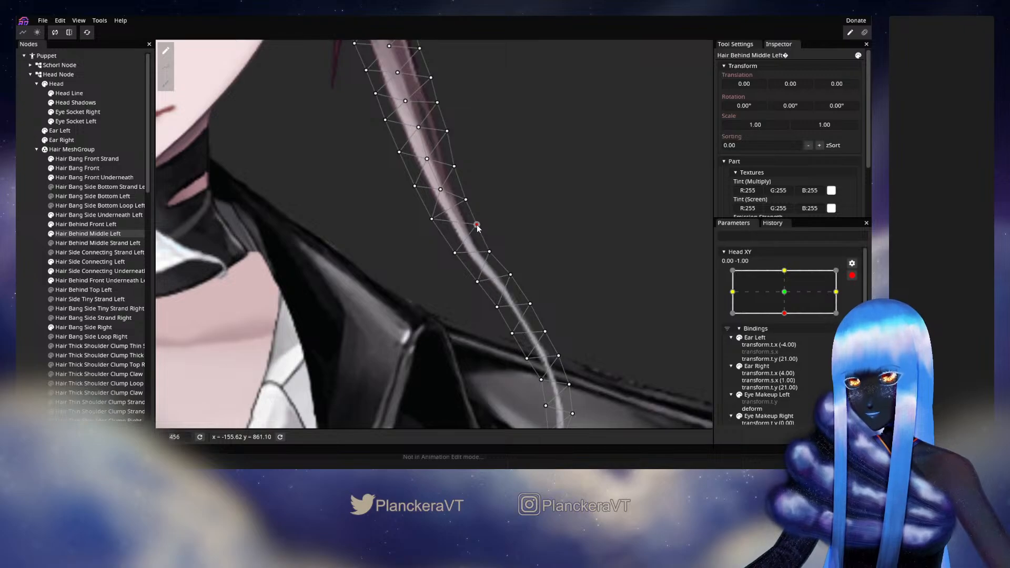
click(490, 251)
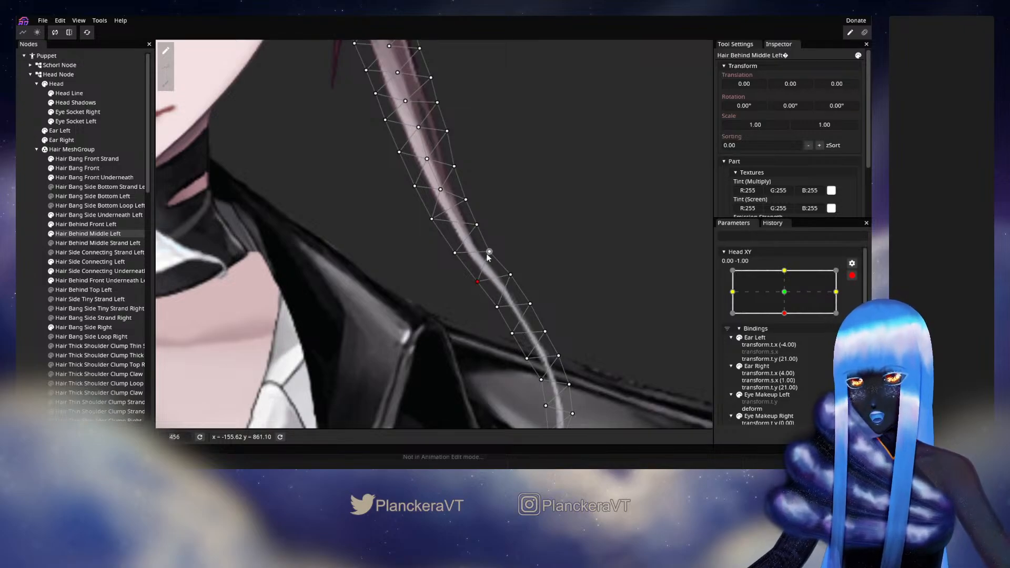
click(784, 293)
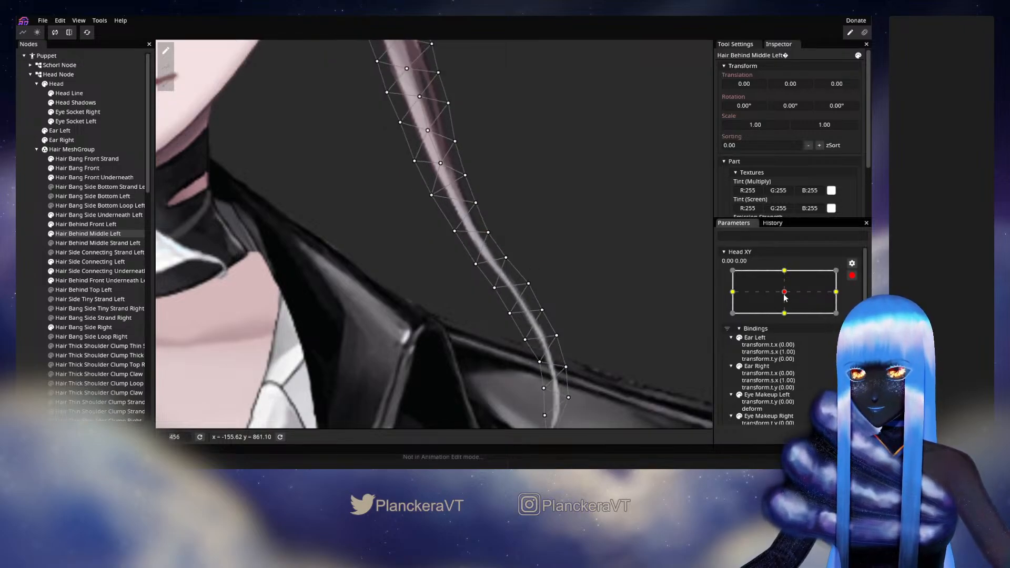
click(784, 311)
click(786, 294)
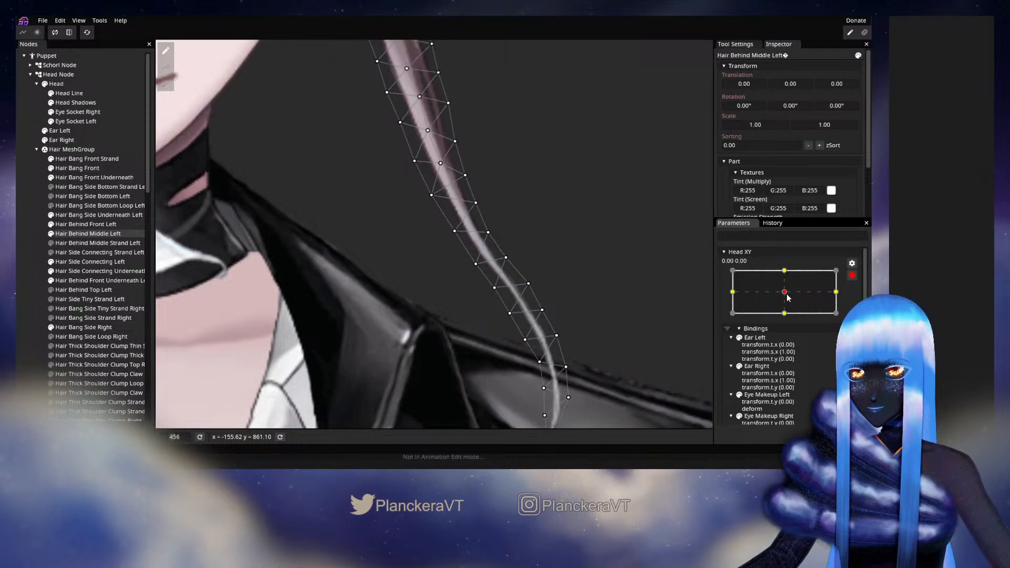
click(785, 313)
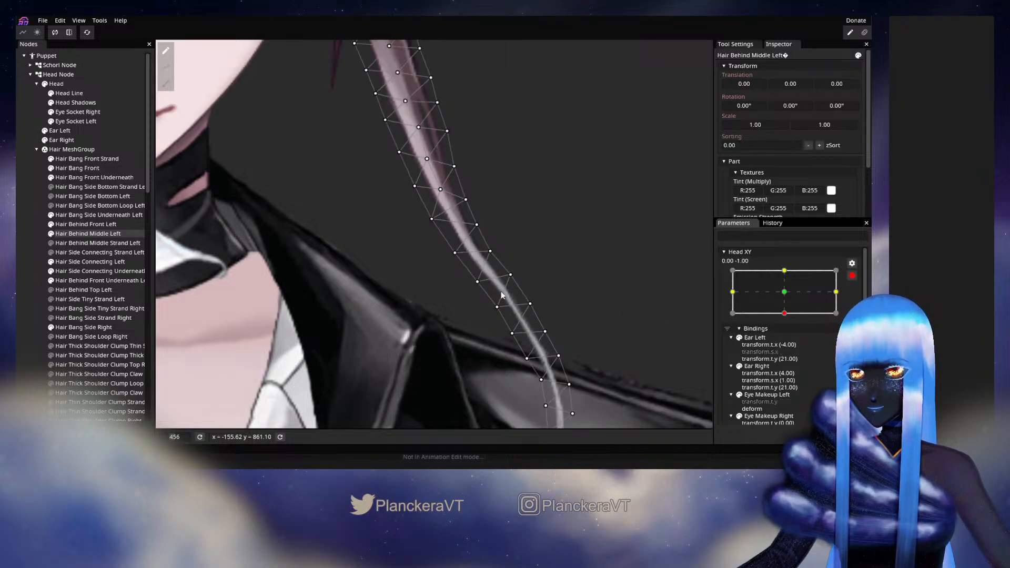
Nudge the outer-edge vertex where Hair Behind Middle Left bends above the shoulder outward at Head XY 0.00, -1.00, and test the tilt.
click(477, 226)
click(491, 251)
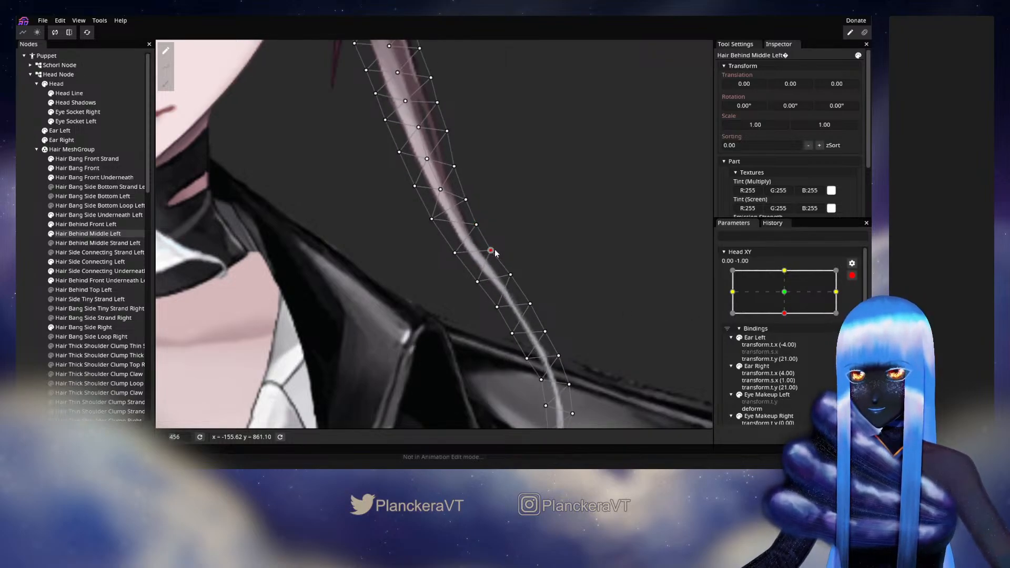
click(41, 299)
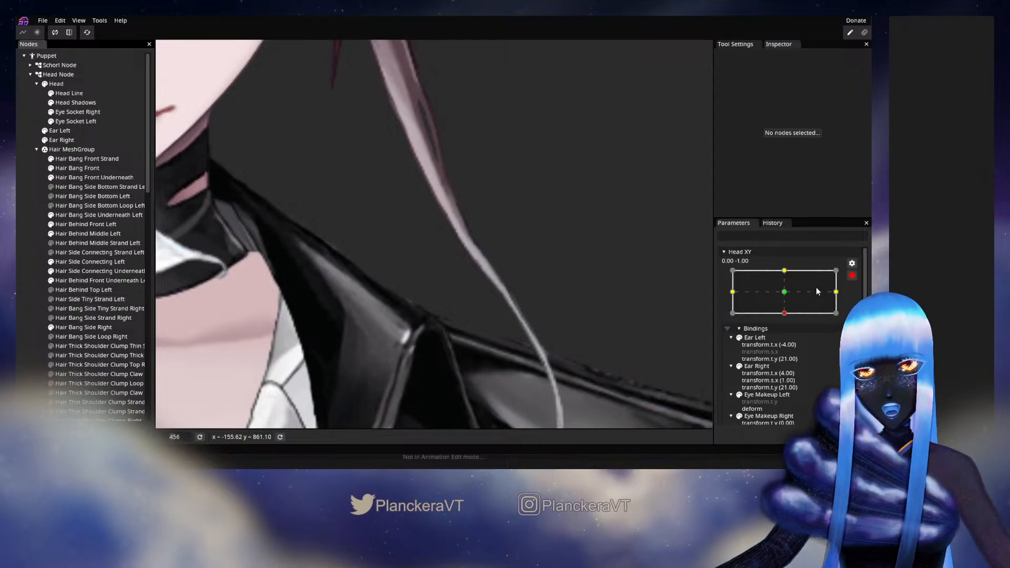
click(852, 275)
mouse_move(794, 337)
mouse_down()
mouse_move(788, 318)
mouse_move(788, 340)
mouse_up()
Lower the two outer-edge vertices at Hair Behind Middle Left's bend slightly at Head XY 0.00, -1.00, and test the tilt back towards neutral.
click(87, 234)
click(858, 303)
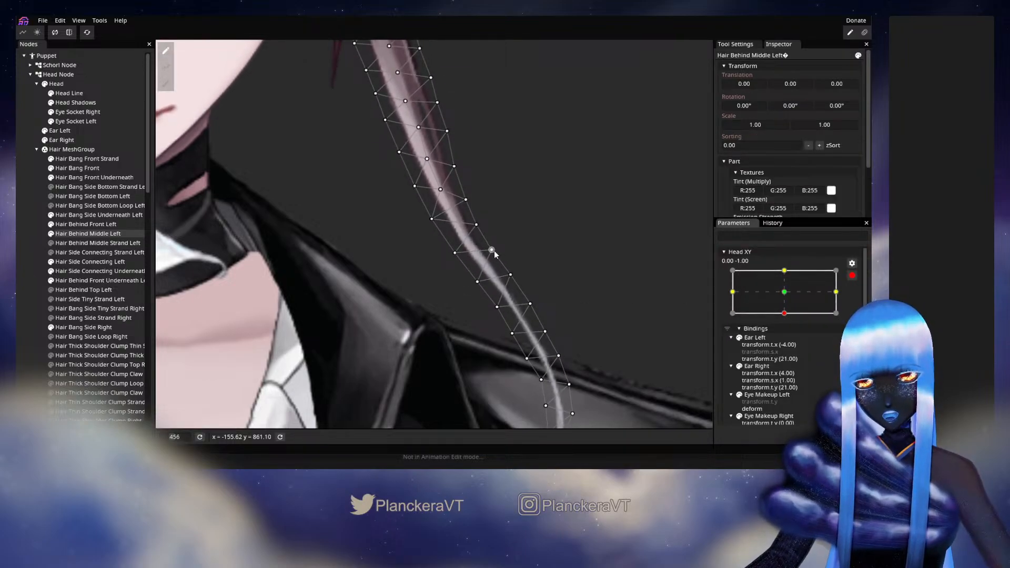
drag(495, 254, 493, 260)
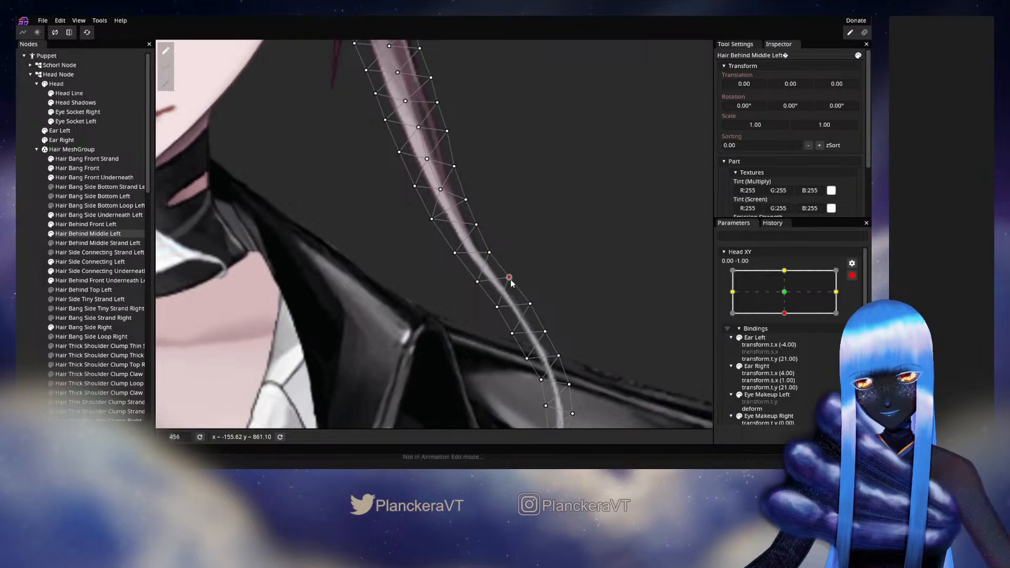
click(31, 286)
click(852, 275)
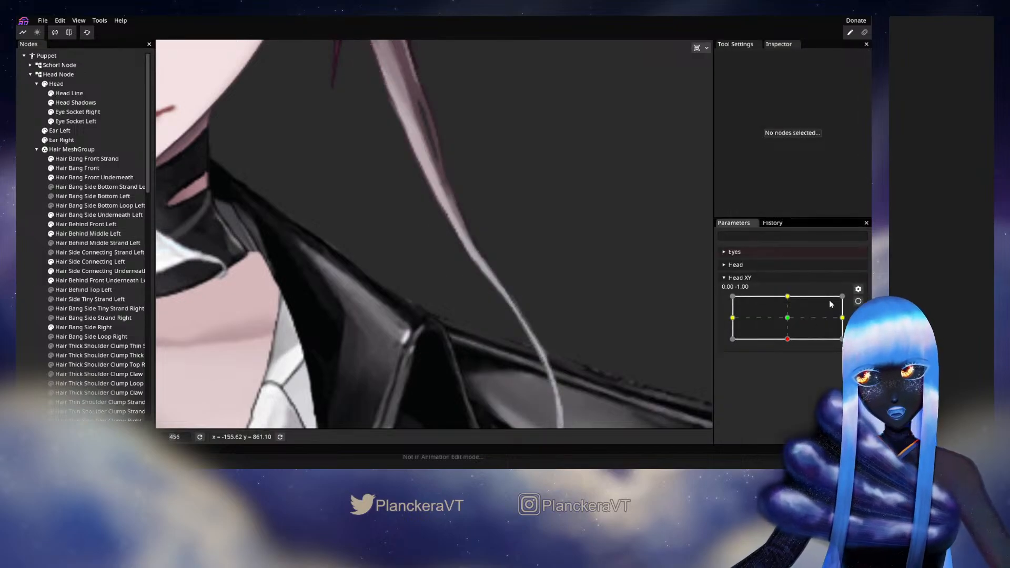
drag(784, 341, 787, 321)
Pull the lower outer-edge vertex of the bend inward at Head XY 0.00, -1.00, refine its neighbour, and test the deselected strand's tilt.
click(859, 301)
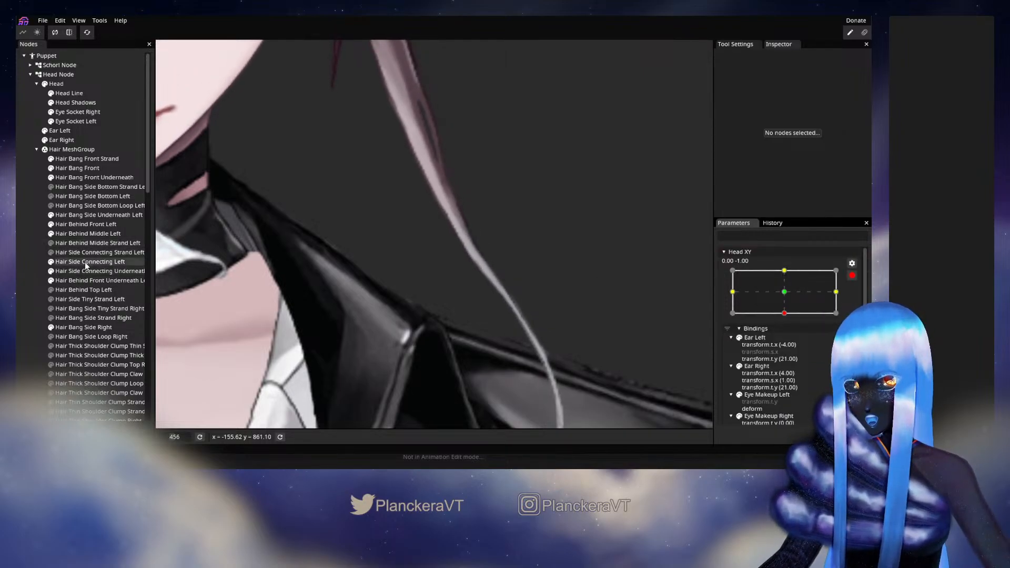
click(89, 234)
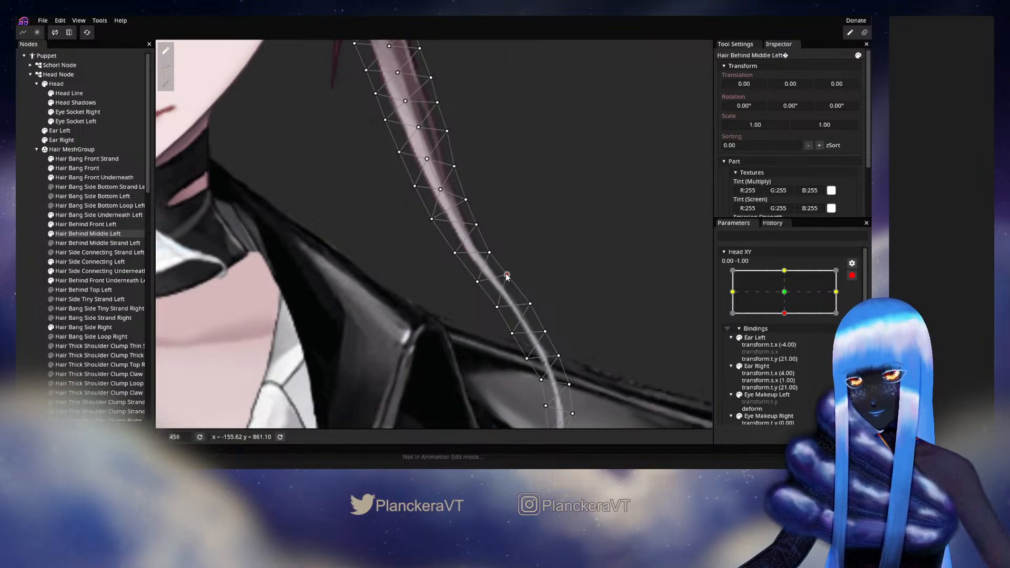
click(489, 251)
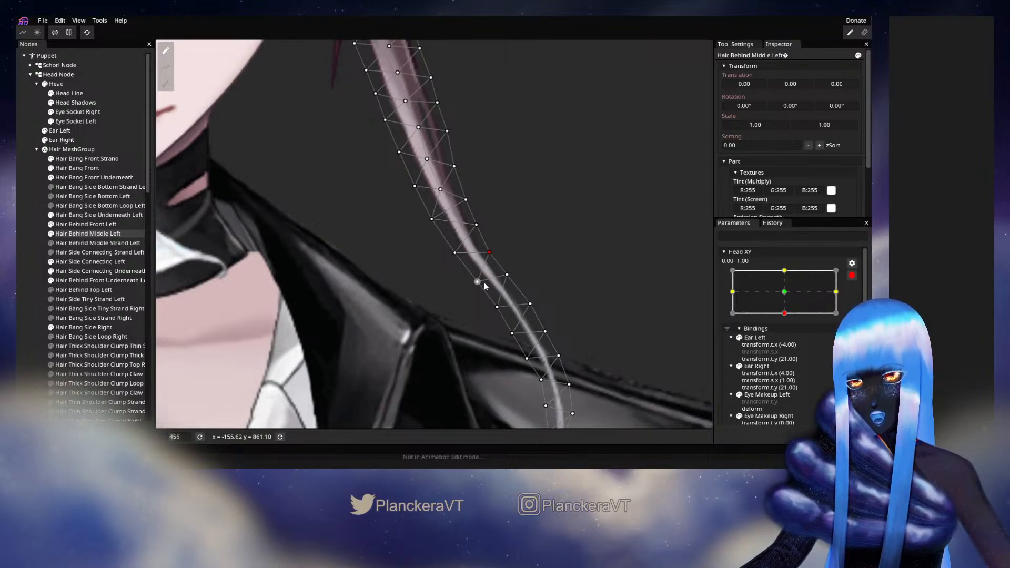
click(508, 275)
key(Escape)
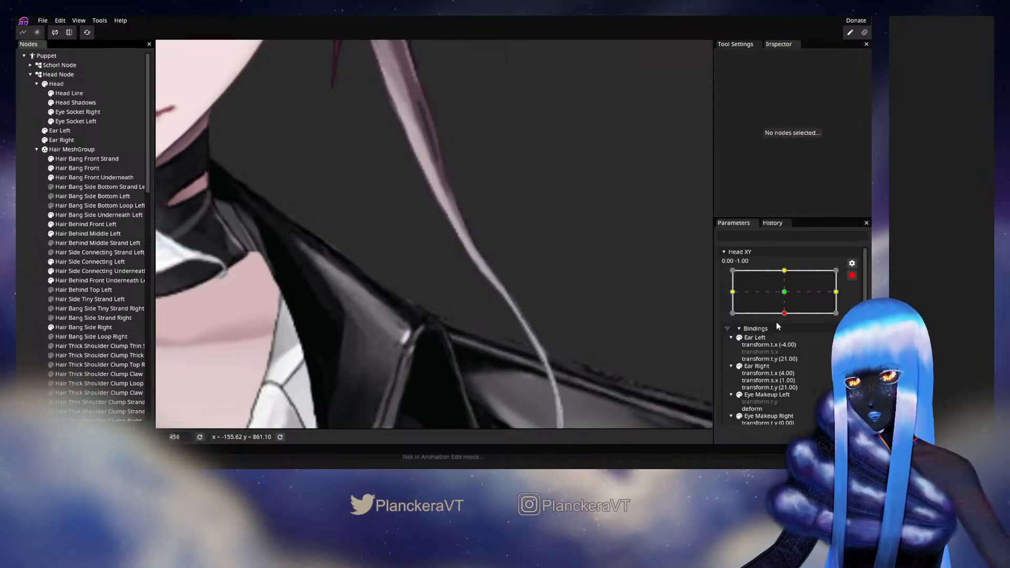
click(852, 275)
mouse_move(788, 339)
mouse_down()
mouse_move(788, 320)
mouse_move(793, 343)
mouse_up()
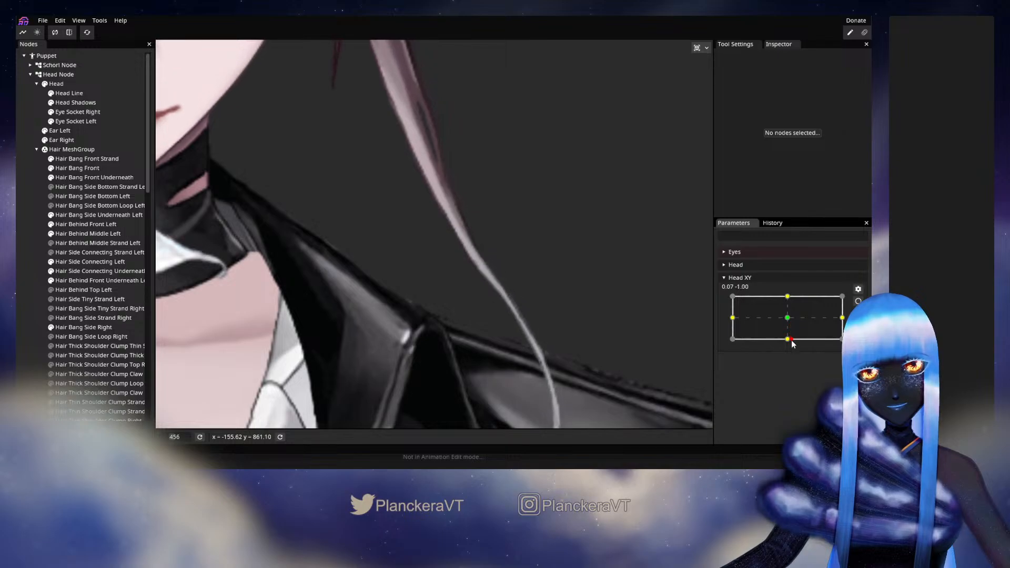
Inspect Hair Behind Middle Left's mesh at Head XY 0.00, -1.00, deselect it, and review the downward tilt together with the face and shoulders.
click(857, 301)
click(93, 280)
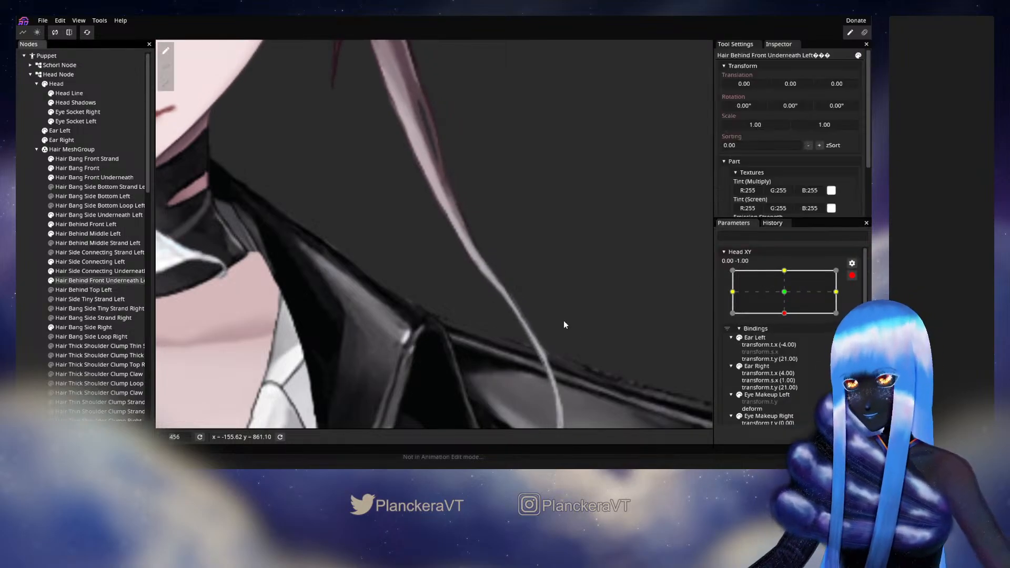
click(74, 234)
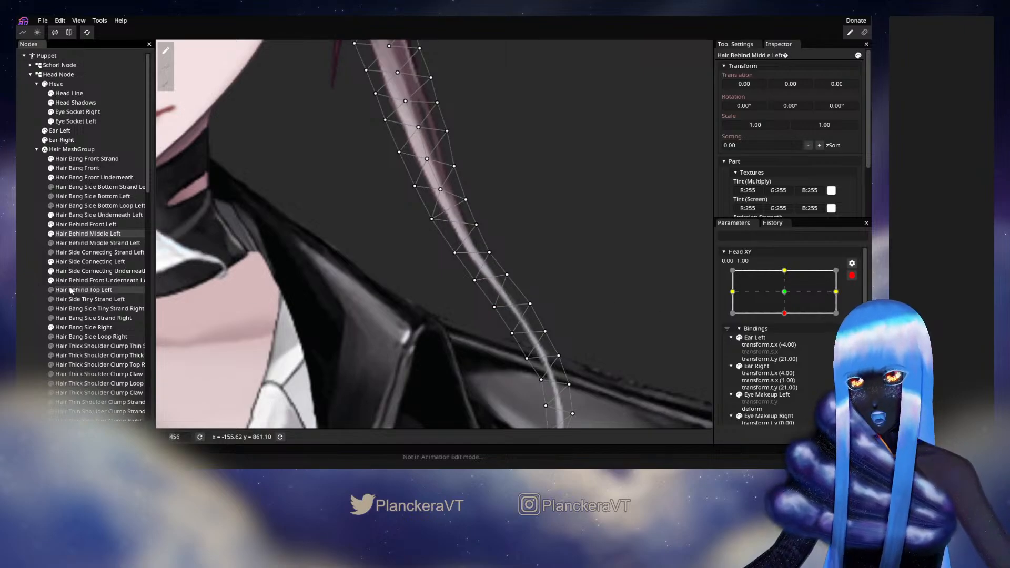
click(86, 294)
click(853, 276)
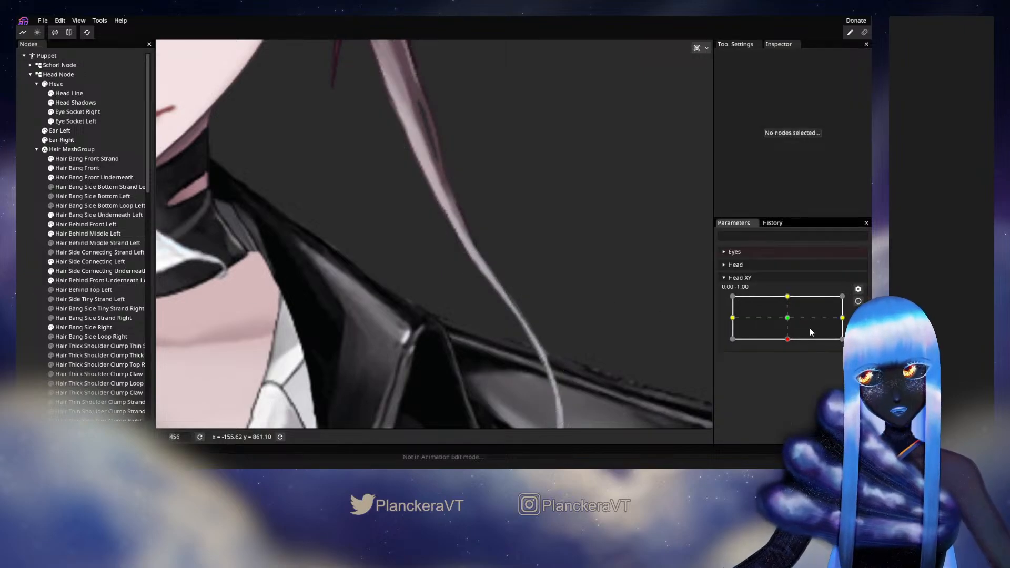
mouse_move(788, 340)
mouse_down()
mouse_move(793, 332)
mouse_move(782, 341)
mouse_up()
scroll(608, 339, down, 5)
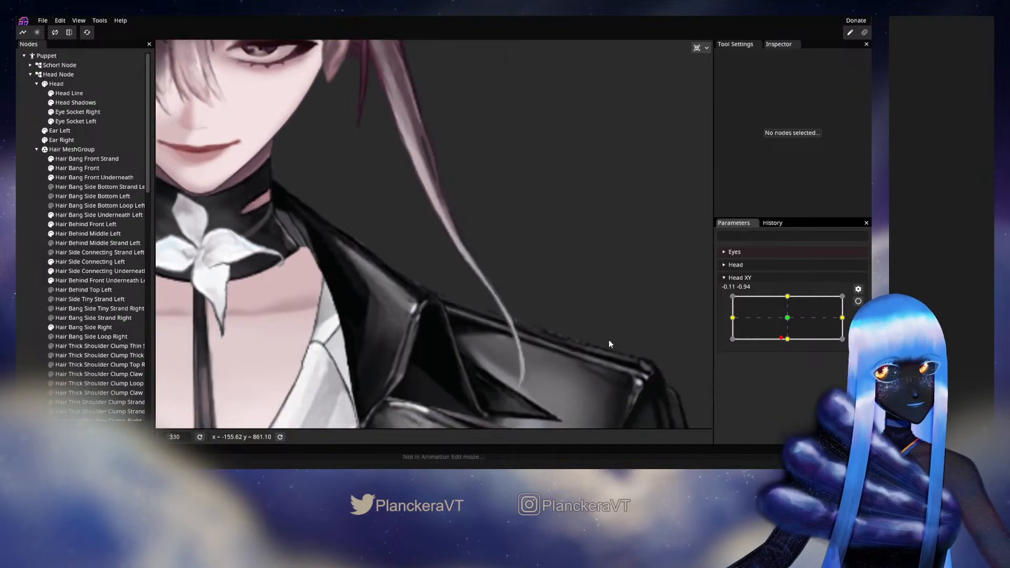
scroll(606, 332, down, 3)
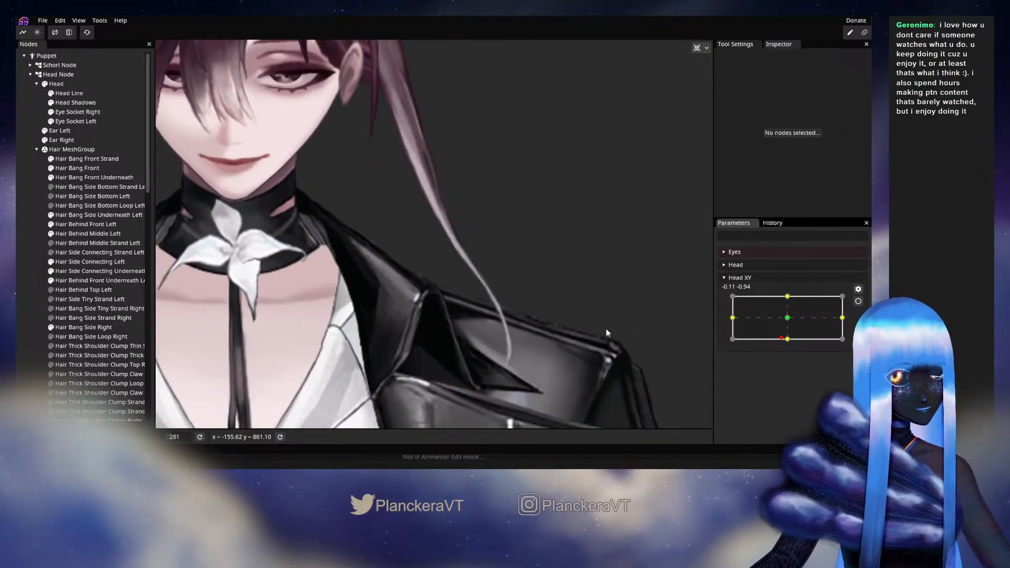
scroll(607, 332, down, 1)
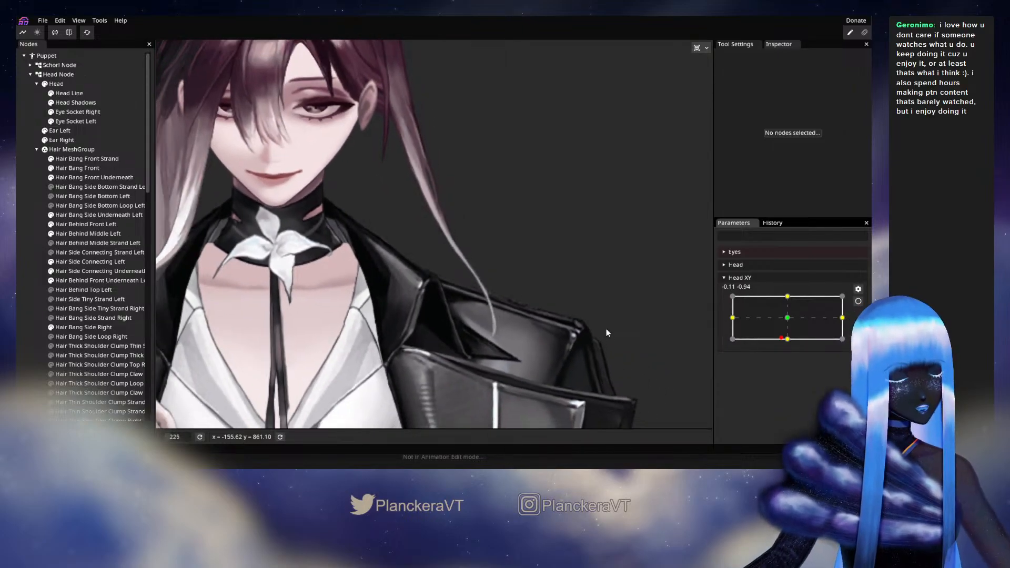
Test the head's movement between the downward Head XY tilt and neutral, watching how the left hair strand follows.
click(788, 340)
drag(788, 341, 788, 318)
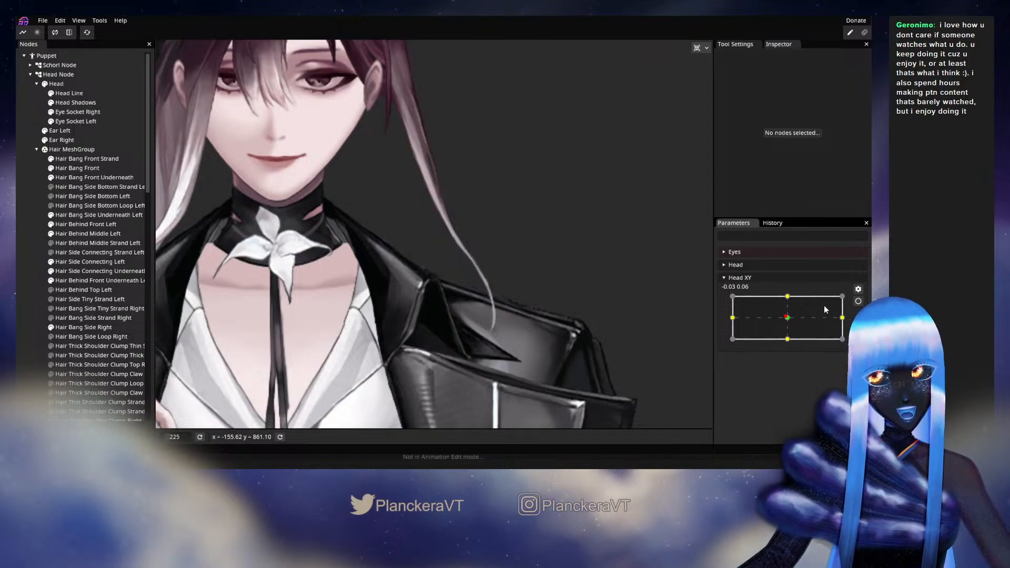
drag(785, 315, 789, 337)
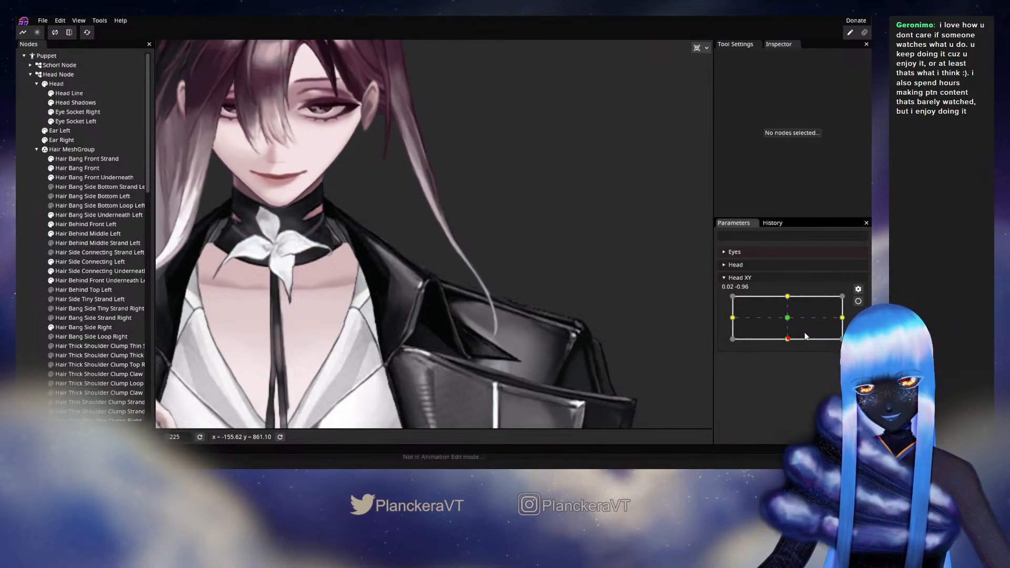
Arm Head XY at 0.00, -1.00, inspect the tip vertices of Hair Behind Middle Left's mesh, and deselect the strand.
click(859, 301)
scroll(454, 349, up, 5)
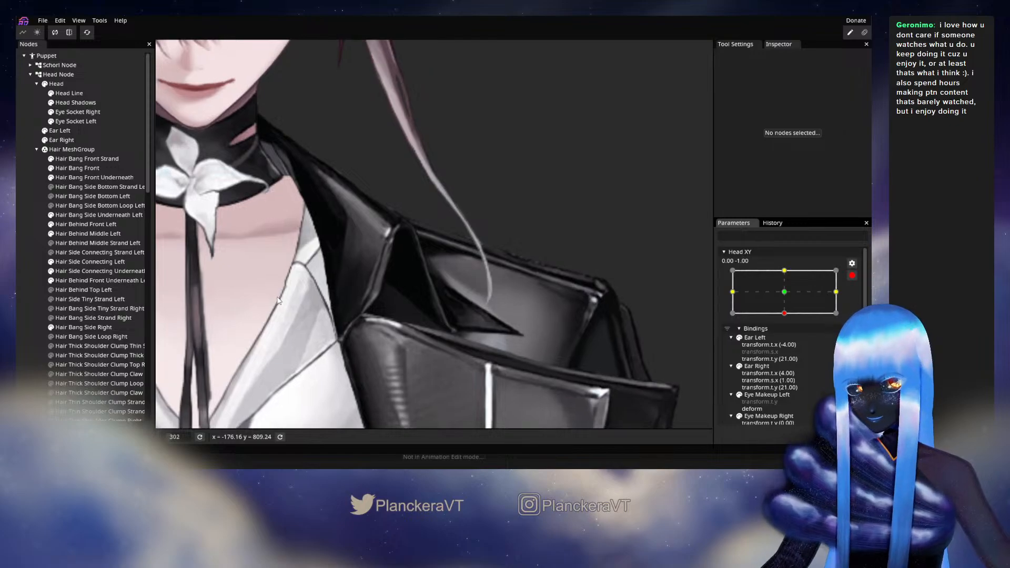
click(82, 235)
scroll(491, 354, up, 4)
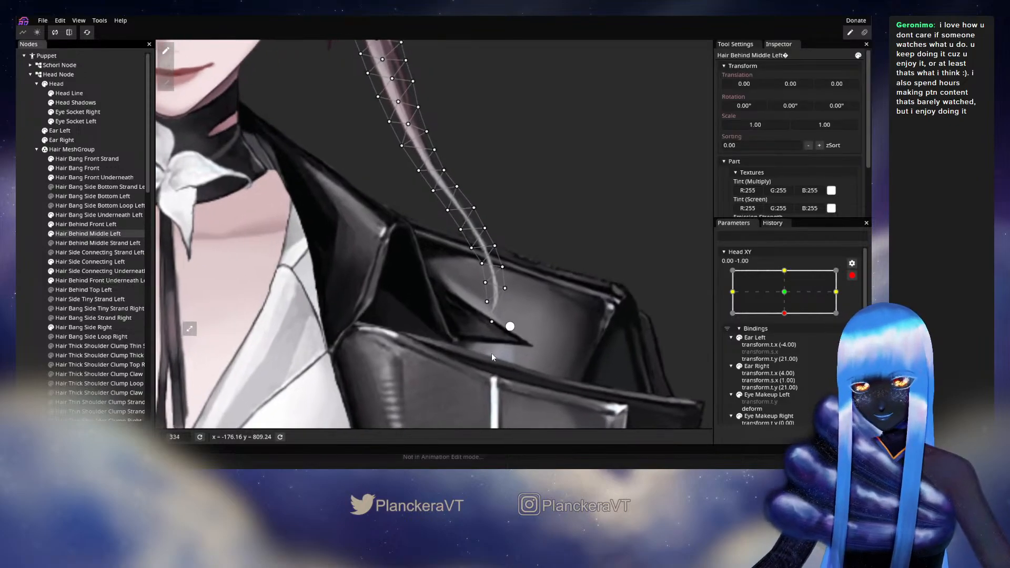
click(502, 338)
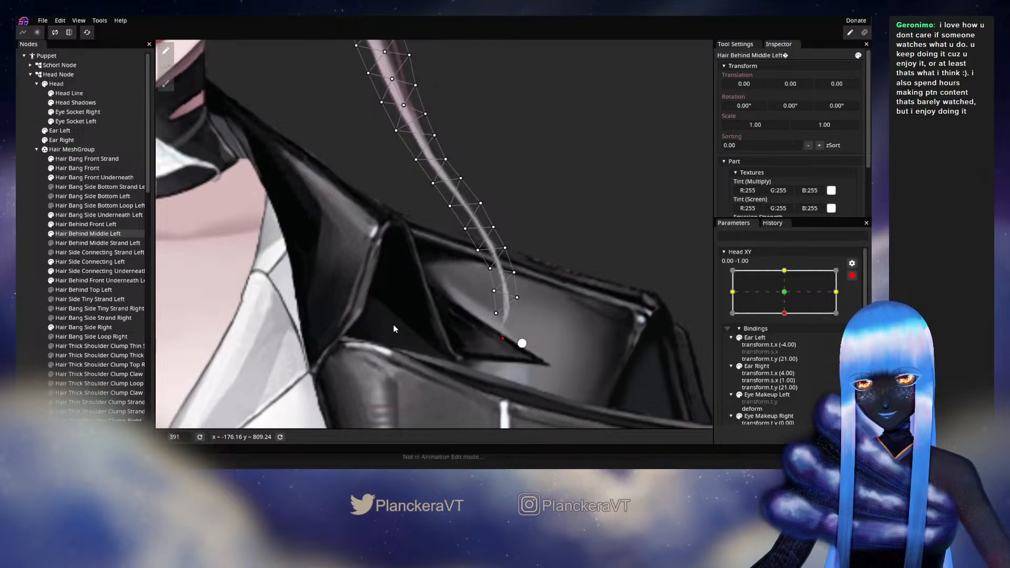
click(24, 276)
scroll(565, 333, down, 4)
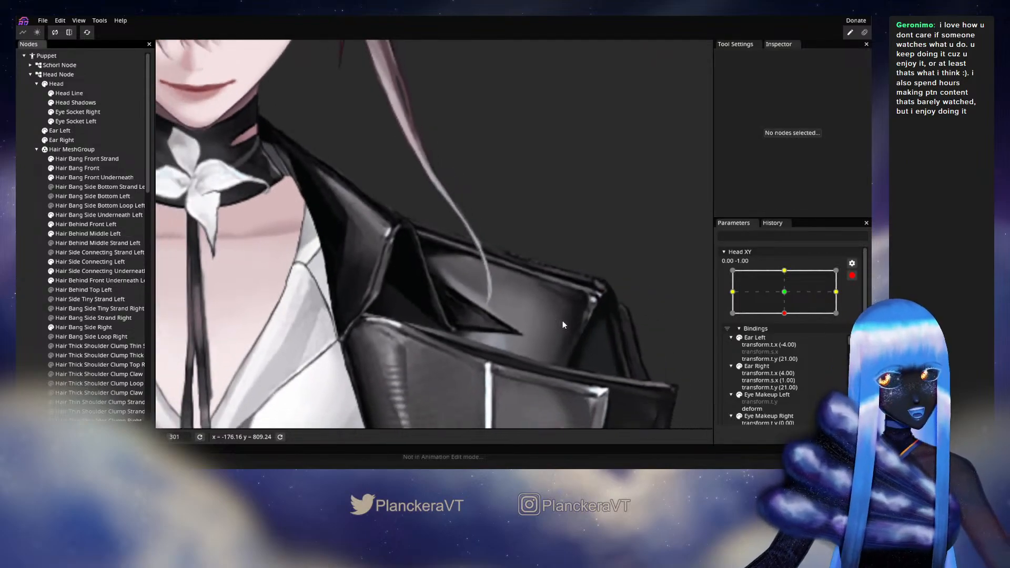
Disarm Head XY and review the strand over the shoulder while tilting the head between neutral and fully down.
scroll(564, 324, down, 4)
drag(568, 290, 575, 318)
click(851, 275)
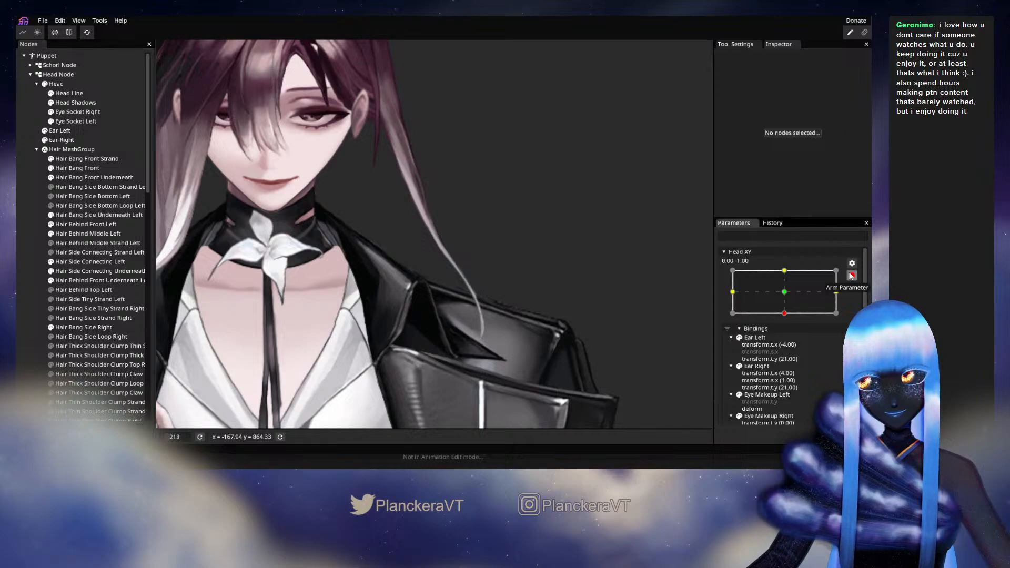
click(852, 275)
mouse_move(787, 339)
mouse_down()
mouse_move(788, 316)
mouse_move(793, 340)
mouse_up()
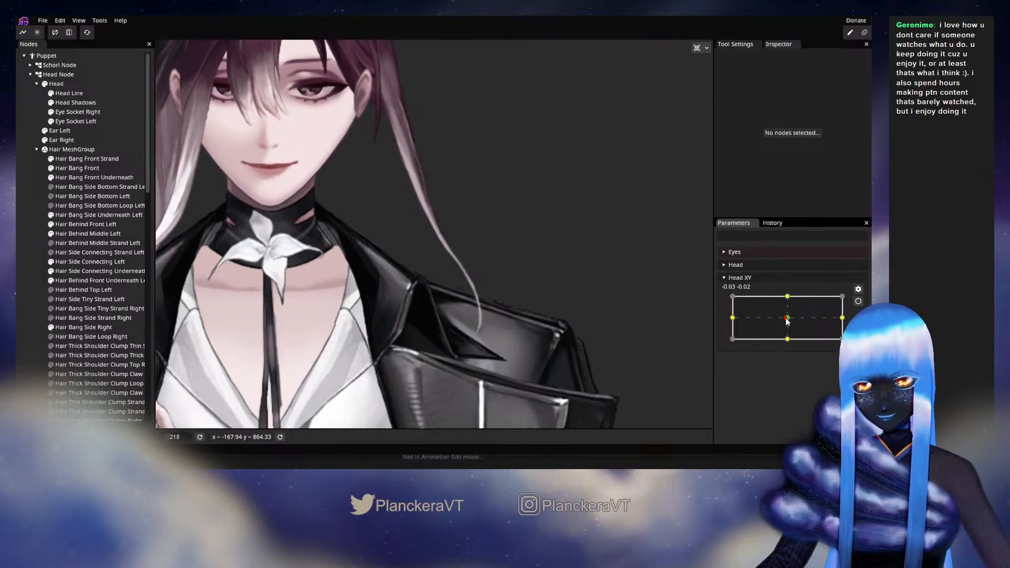
drag(788, 321, 797, 343)
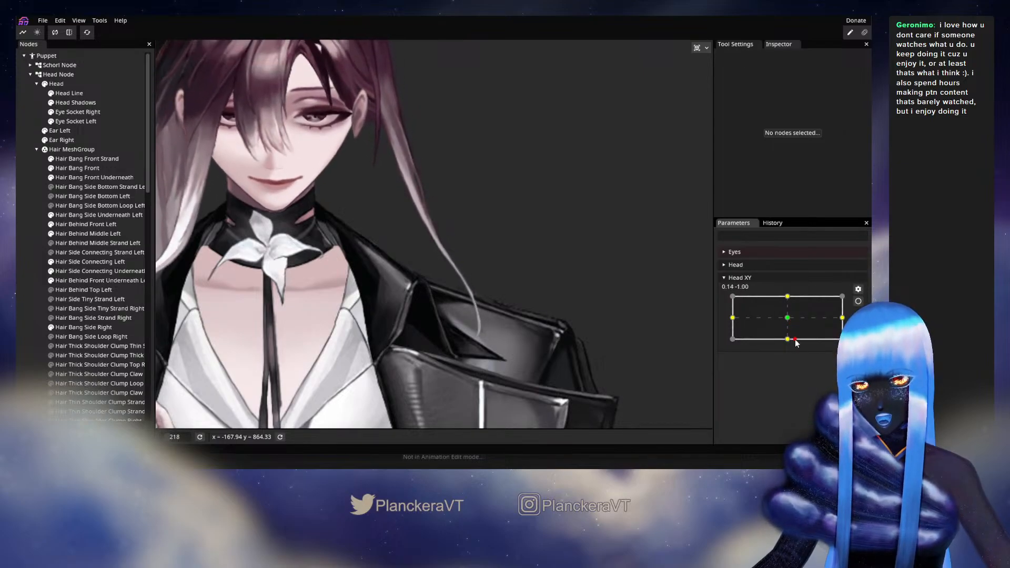
Refine the inner-edge vertex where Hair Behind Middle Left narrows above the shoulder at Head XY 0.00, -1.00, and deselect the strand.
click(859, 301)
scroll(480, 293, up, 3)
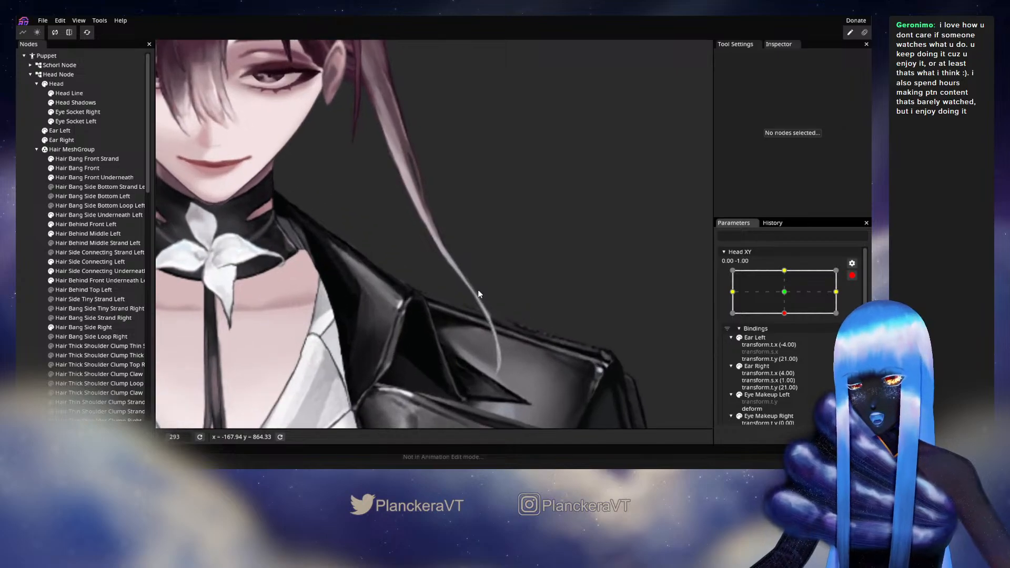
click(111, 235)
scroll(441, 289, up, 2)
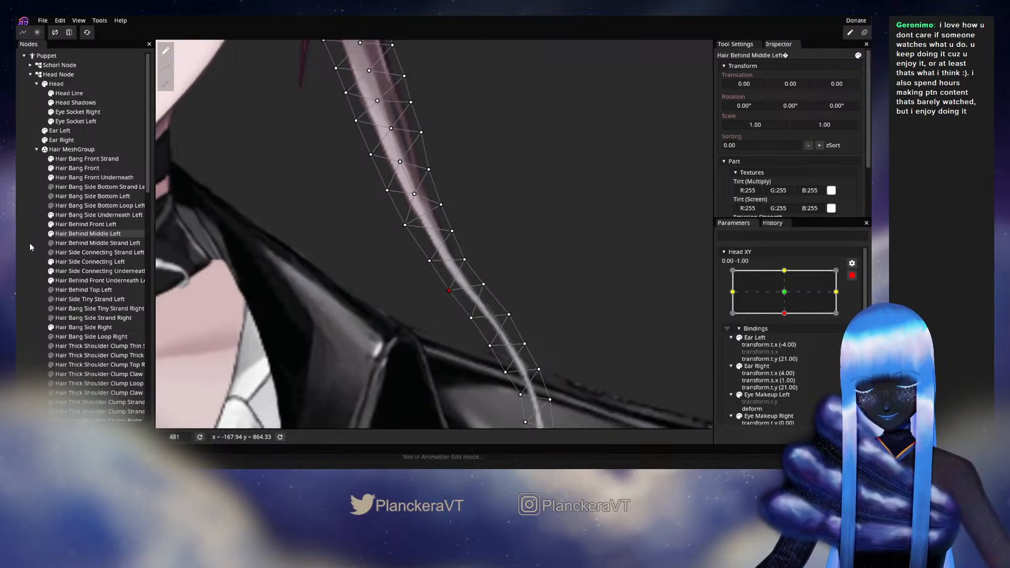
click(313, 303)
scroll(438, 295, down, 5)
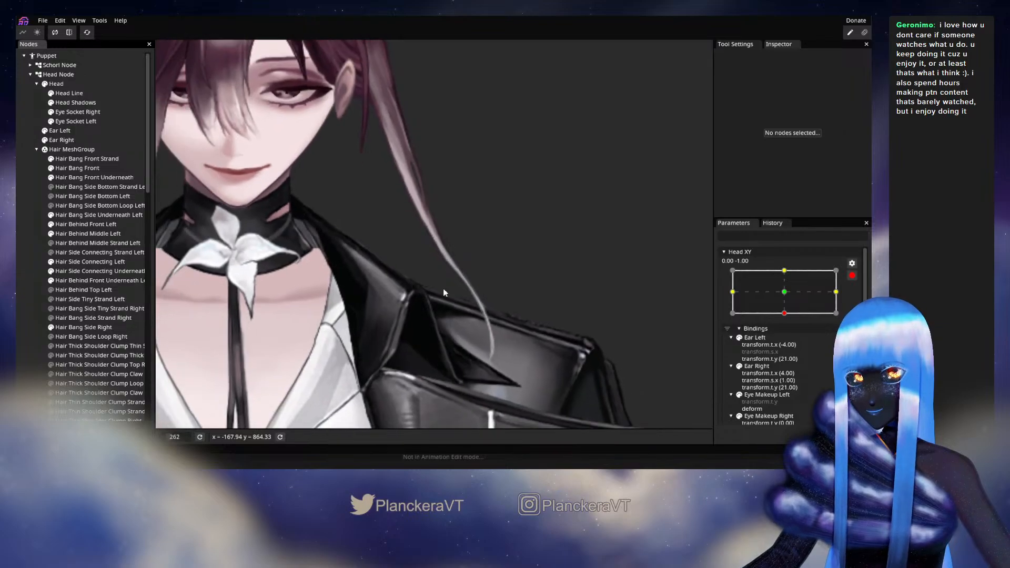
Test the downward tilt with Head XY disarmed, rearm it at 0.00, -1.00, and examine the strand's thin section over the shoulder.
scroll(444, 290, down, 3)
click(852, 275)
mouse_move(797, 341)
mouse_down()
mouse_move(788, 298)
mouse_move(789, 345)
mouse_up()
click(859, 301)
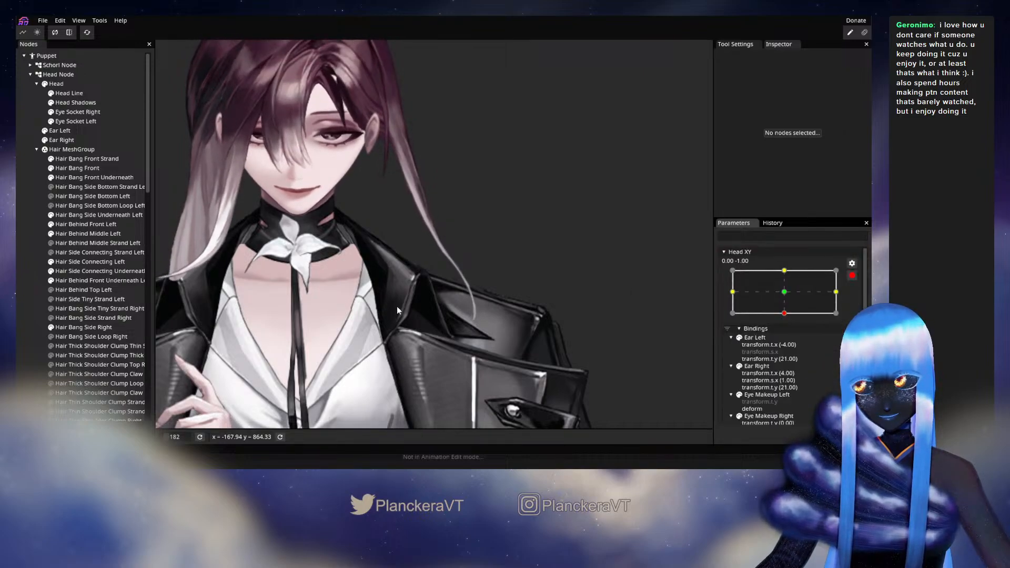
scroll(397, 307, up, 5)
scroll(397, 310, up, 3)
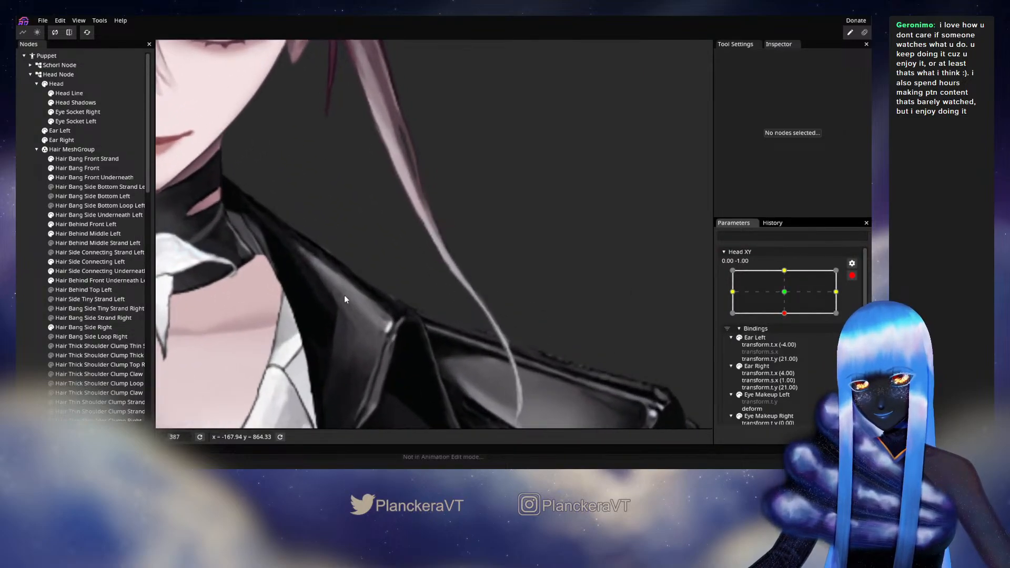
Adjust the mesh vertices on the lower part of Hair Behind Middle Left for Head XY 0.00 -1.00 and preview the lowered head.
click(86, 233)
scroll(425, 268, up, 2)
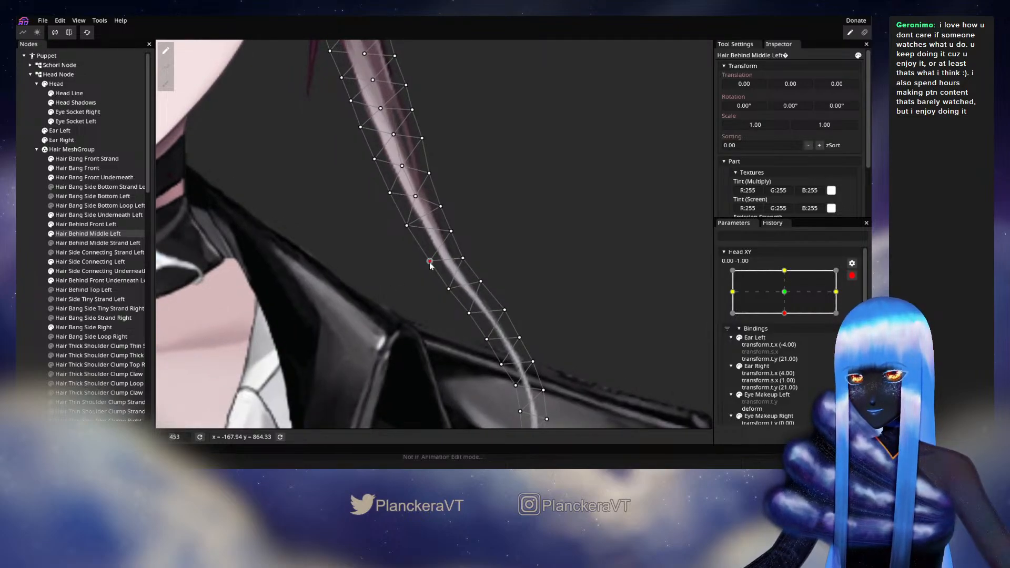
click(41, 251)
scroll(450, 340, down, 3)
scroll(453, 342, down, 5)
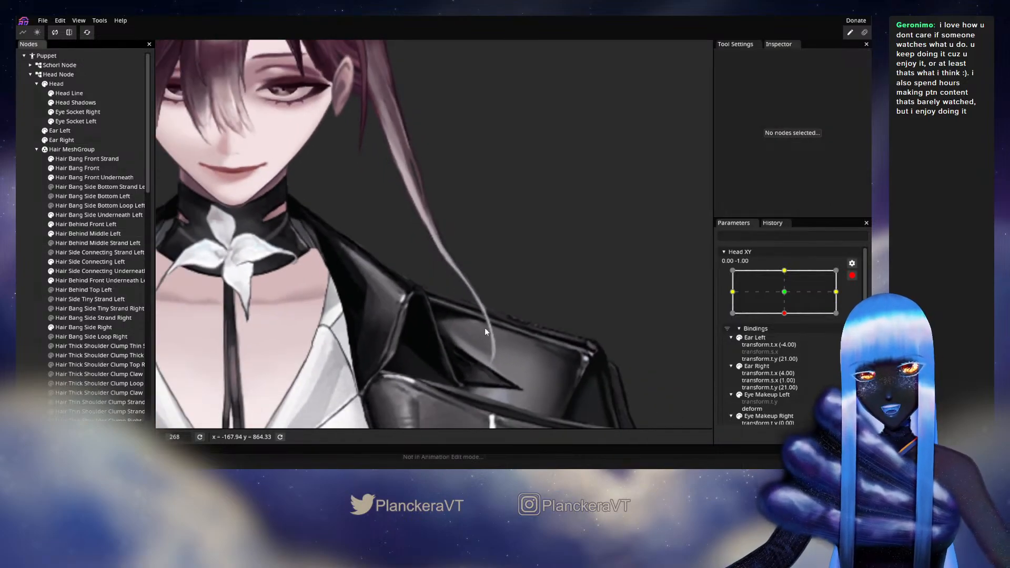
click(853, 277)
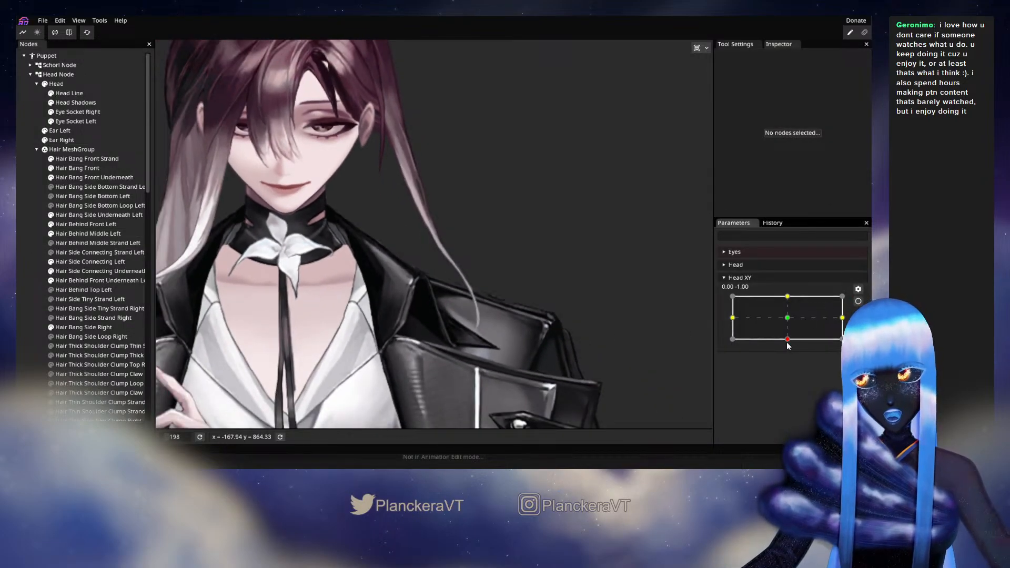
mouse_move(788, 342)
mouse_down()
mouse_move(789, 322)
mouse_move(788, 347)
mouse_up()
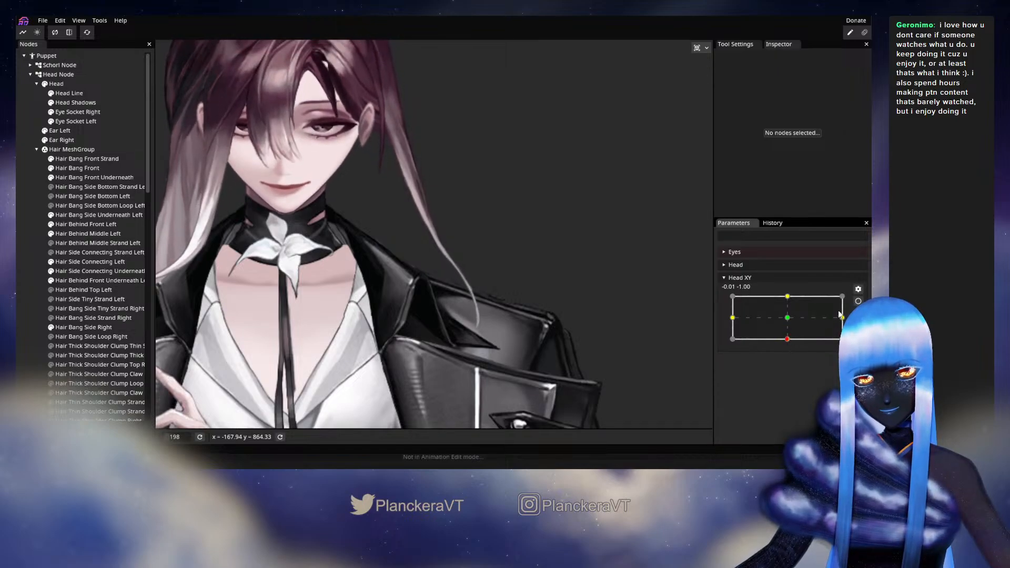
Resume editing the Head XY 0.00 -1.00 keypoint and refine the outer-edge vertices of the Hair Behind Middle Left mesh.
click(858, 301)
scroll(405, 227, up, 10)
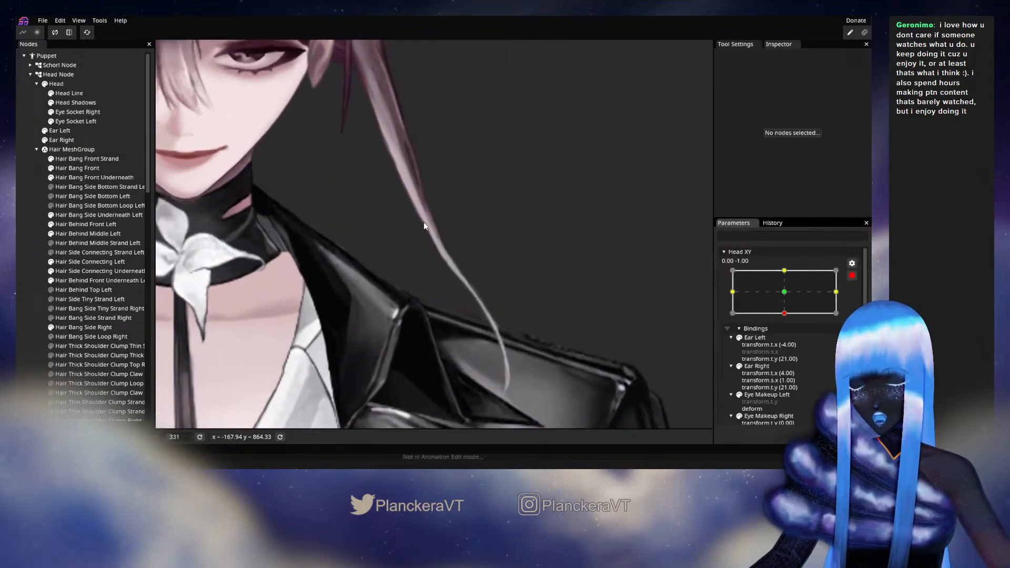
scroll(316, 274, up, 1)
click(67, 237)
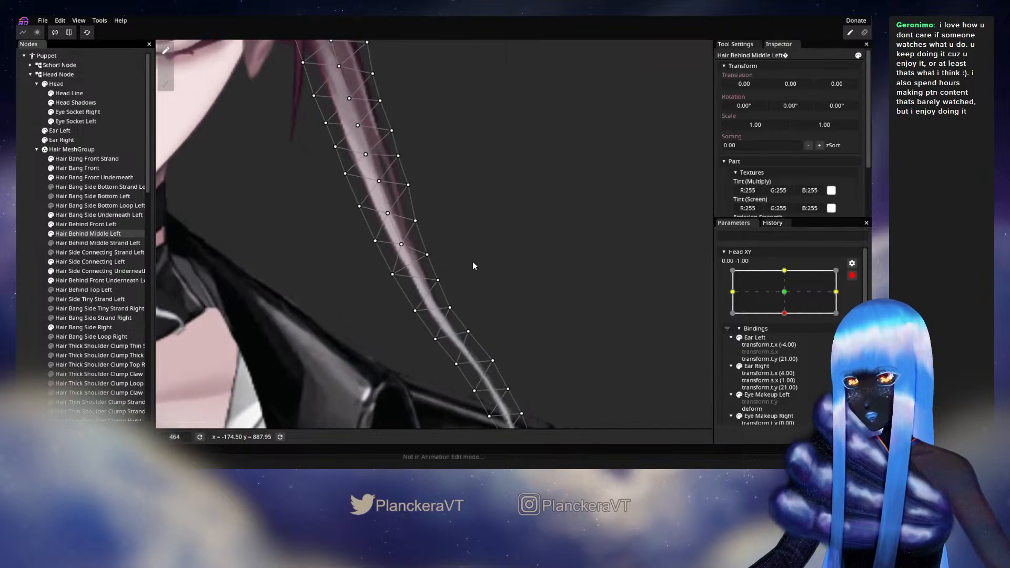
scroll(452, 261, up, 2)
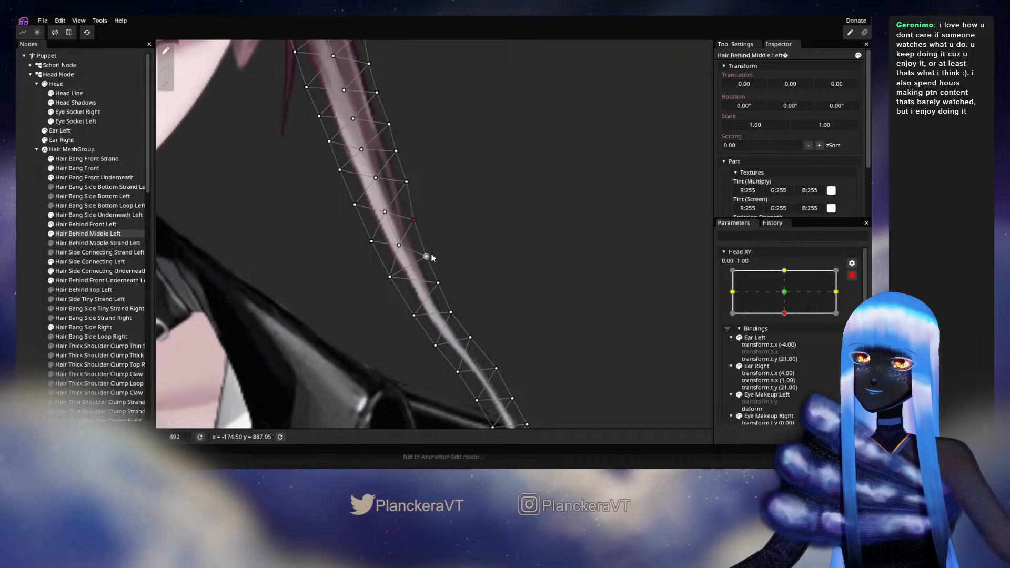
click(451, 330)
Stop editing the Head XY keypoint and check the hair deformation by moving the head around its lowered pose.
scroll(453, 328, down, 5)
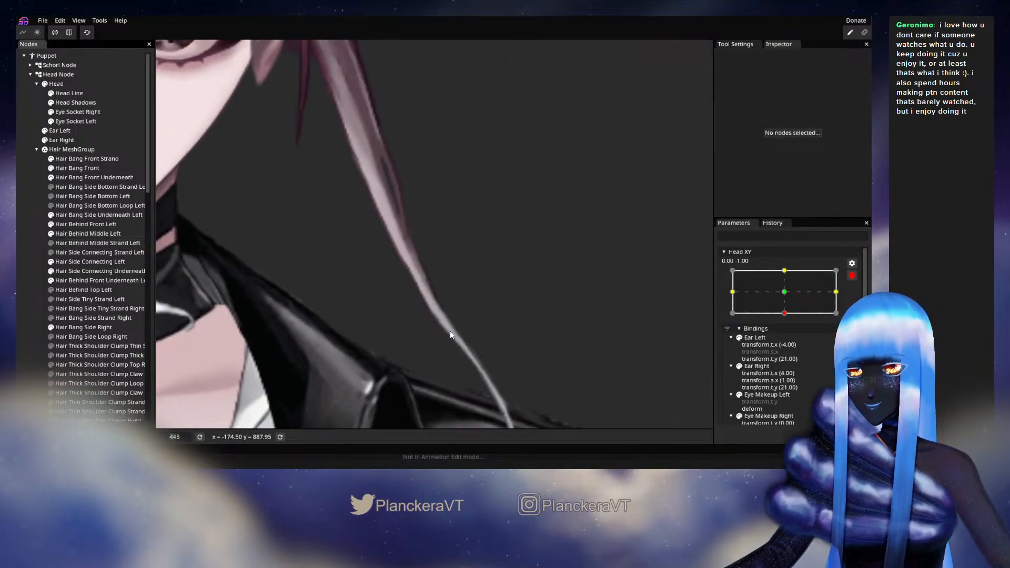
scroll(458, 325, down, 5)
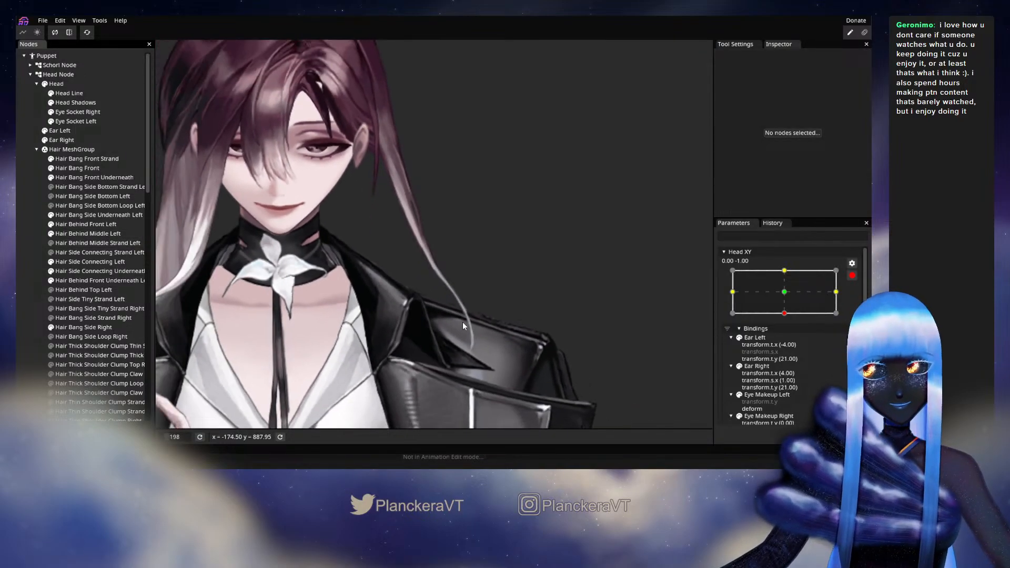
click(852, 275)
mouse_move(792, 342)
mouse_down()
mouse_move(788, 323)
mouse_move(794, 343)
mouse_move(798, 326)
mouse_move(790, 322)
mouse_move(787, 339)
mouse_up()
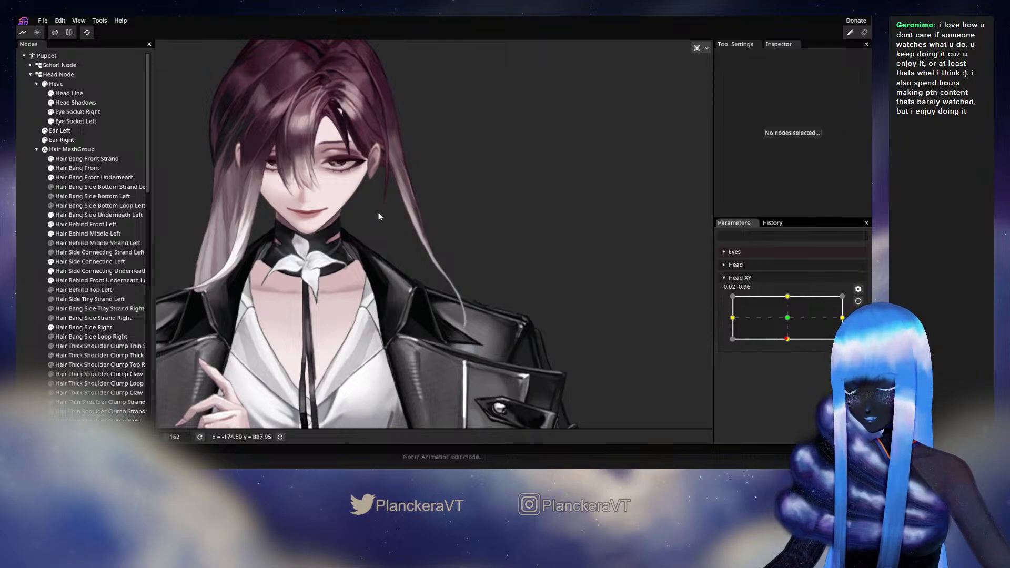
drag(368, 220, 373, 272)
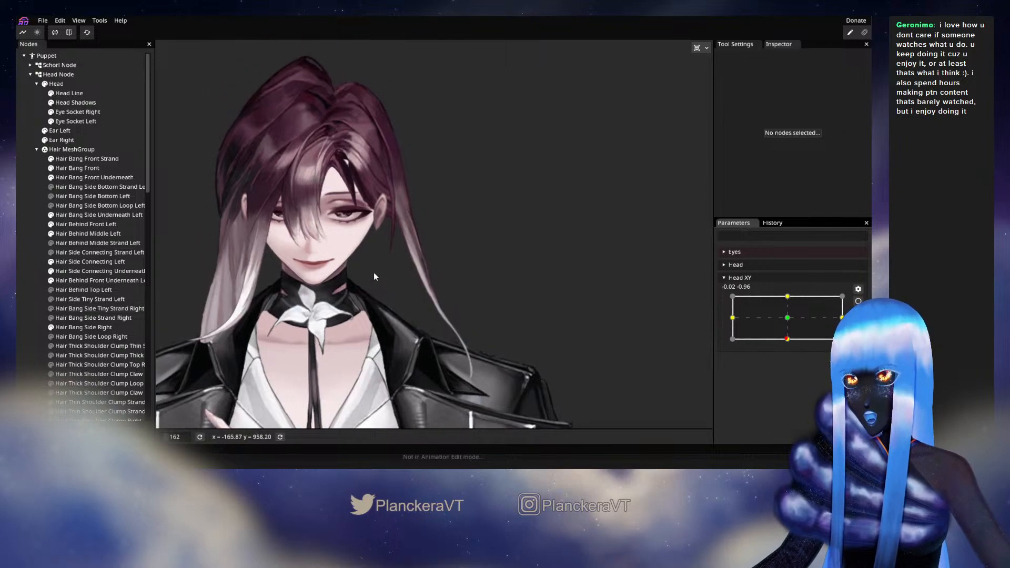
Make Hair Bang Side Bottom Left and Hair Behind Top Left visible and preview them near the lowered Head XY pose.
click(52, 196)
mouse_move(787, 339)
mouse_down()
mouse_move(787, 318)
mouse_move(786, 340)
mouse_up()
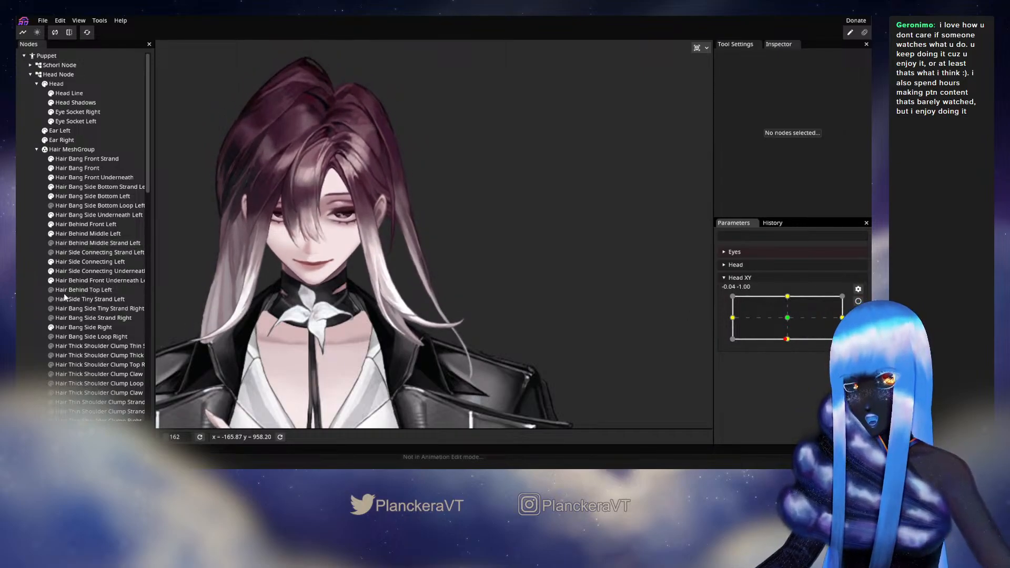
scroll(473, 310, down, 2)
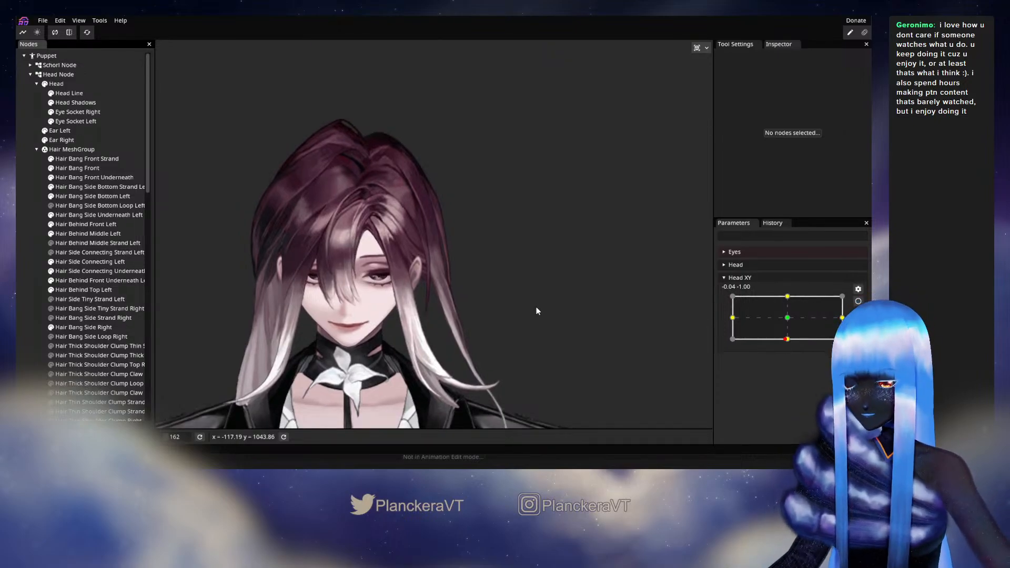
click(789, 340)
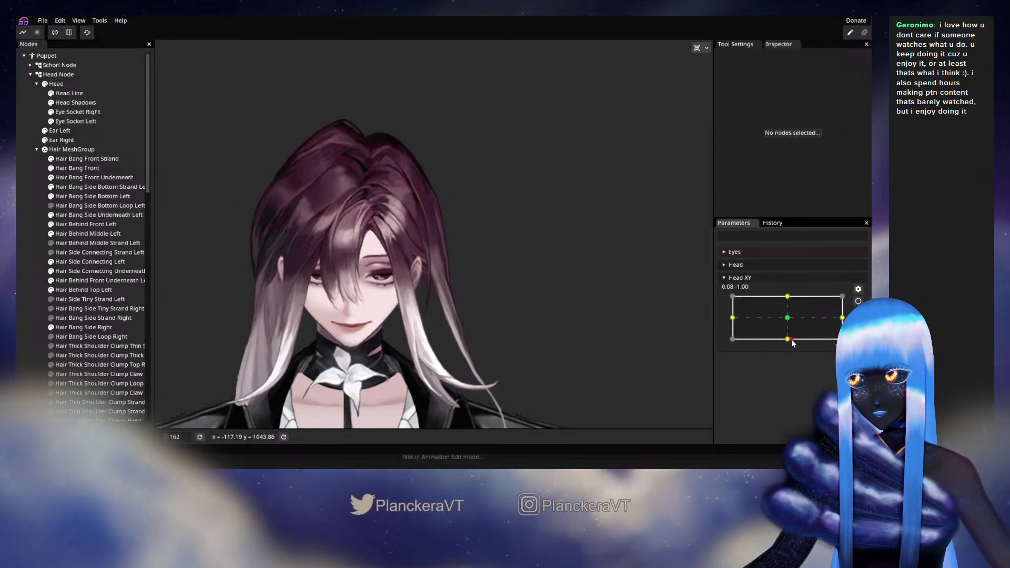
mouse_move(788, 340)
mouse_down()
mouse_move(787, 318)
mouse_move(788, 341)
mouse_up()
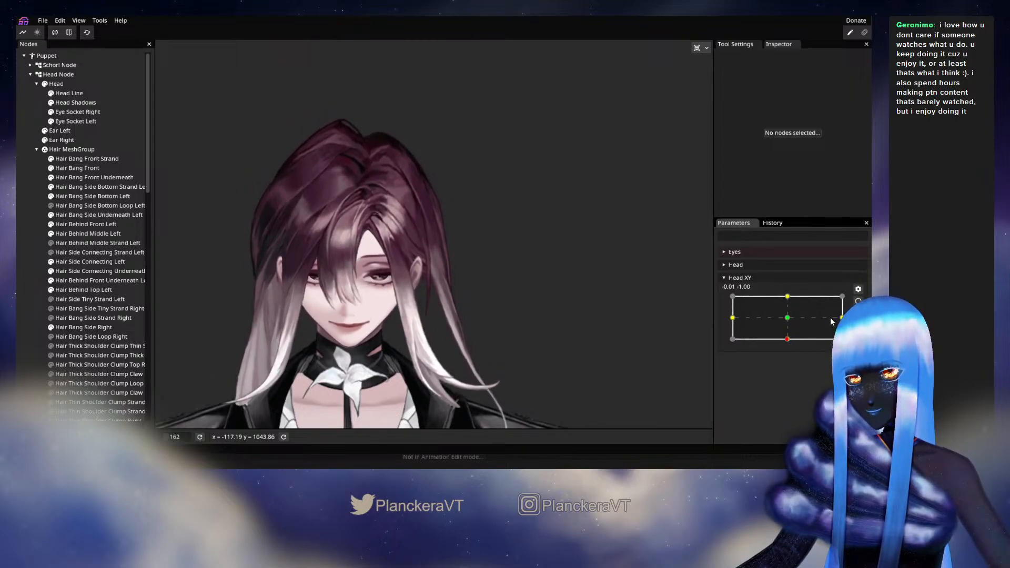
Enable editing of the Head XY 0.00 -1.00 keypoint and nudge vertices on the outer curve of the Hair Behind Top Left mesh.
click(858, 301)
scroll(457, 302, up, 2)
scroll(457, 301, up, 4)
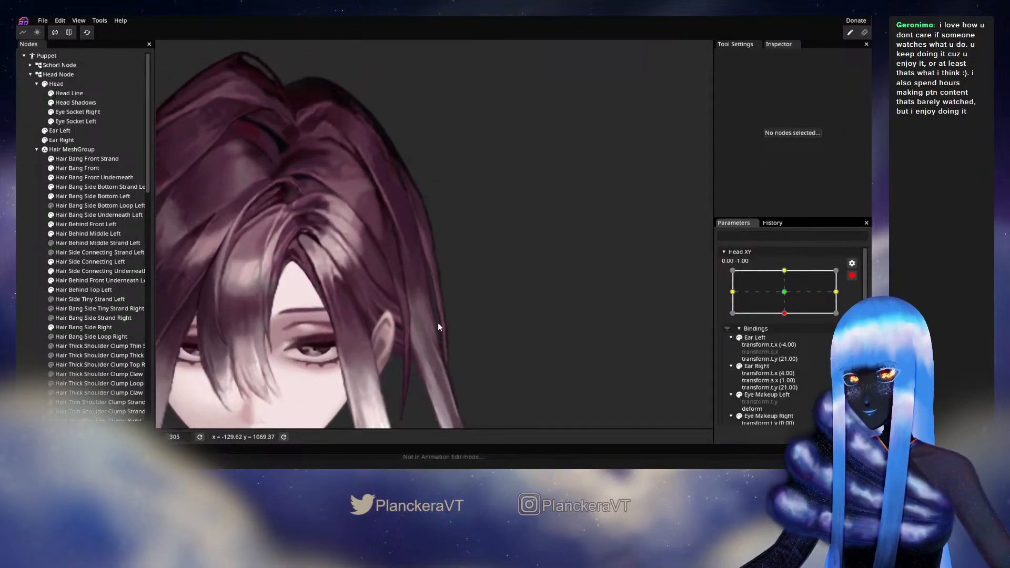
click(84, 290)
scroll(380, 258, up, 2)
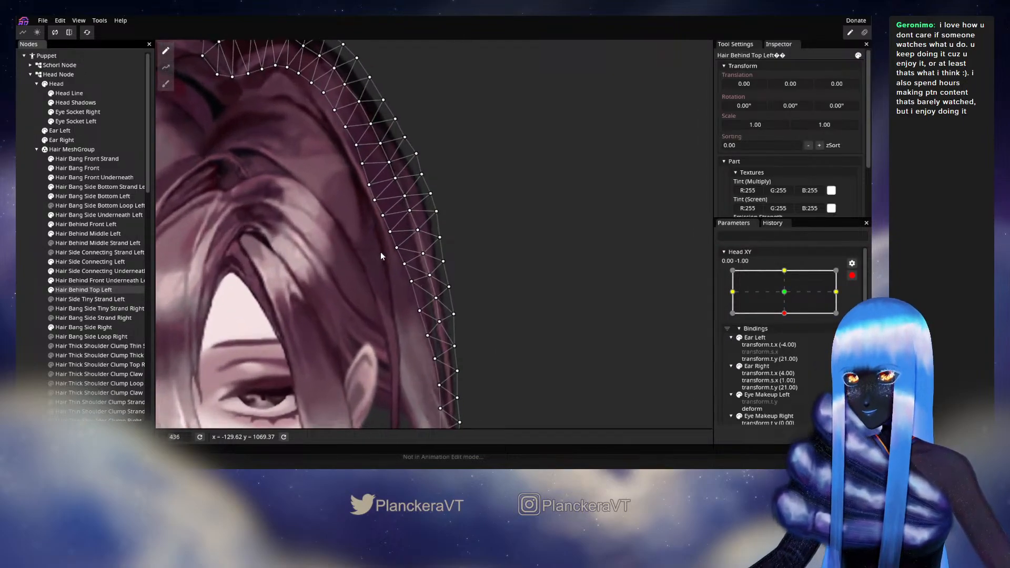
scroll(379, 294, up, 2)
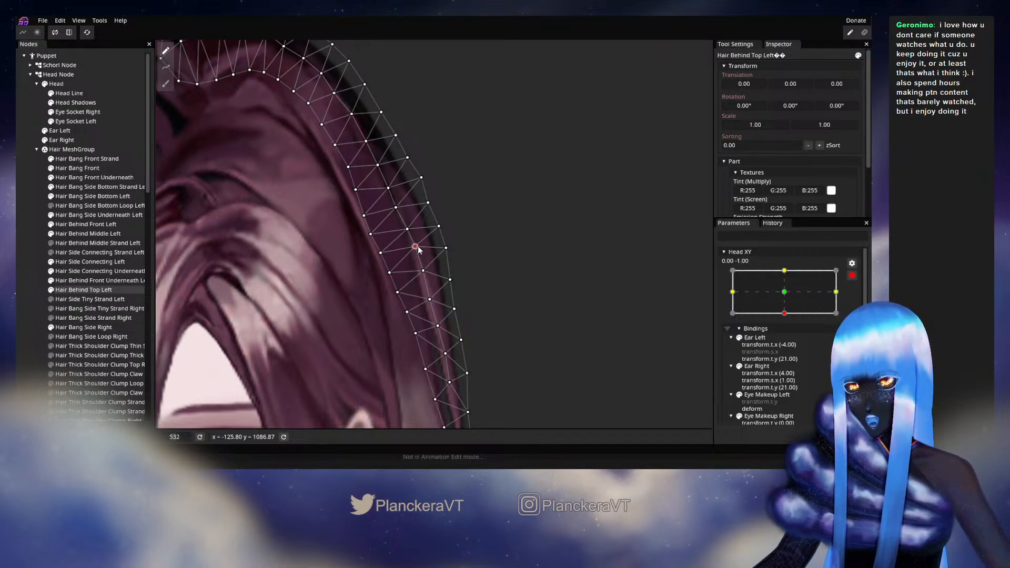
drag(408, 230, 411, 228)
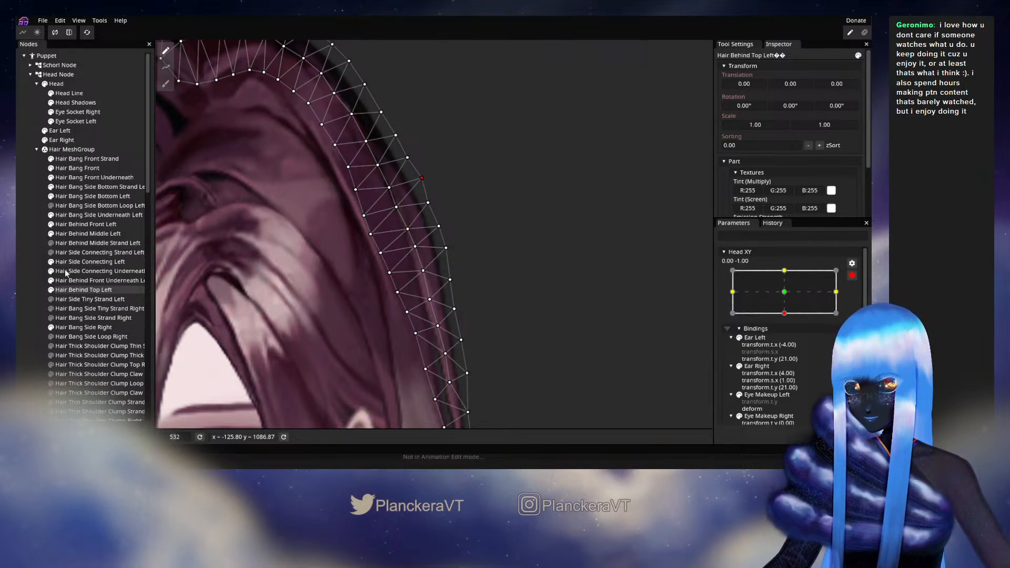
click(550, 316)
Compare the outer hair outline by moving Head XY repeatedly between the neutral and fully lowered poses.
scroll(552, 322, down, 3)
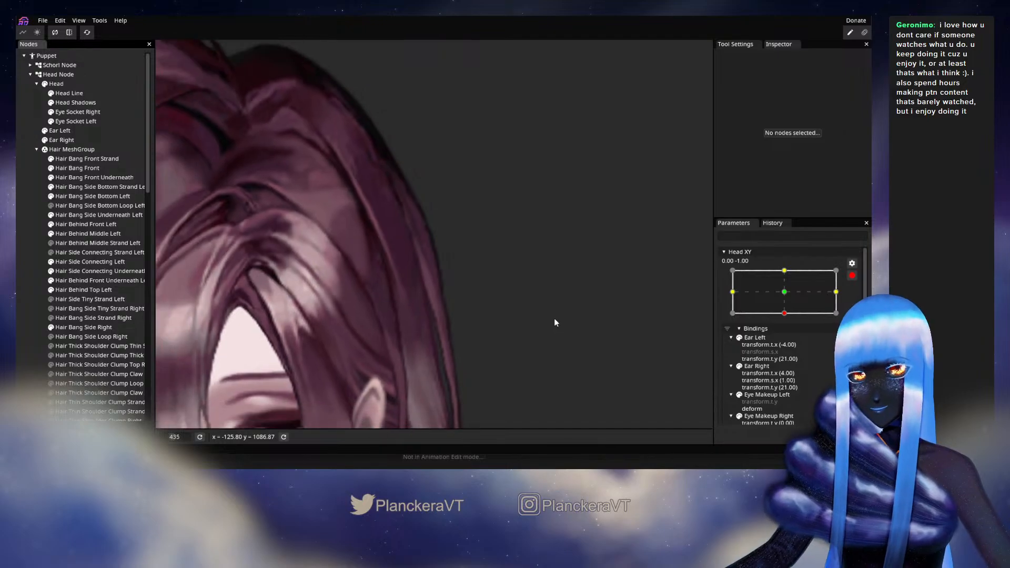
click(852, 276)
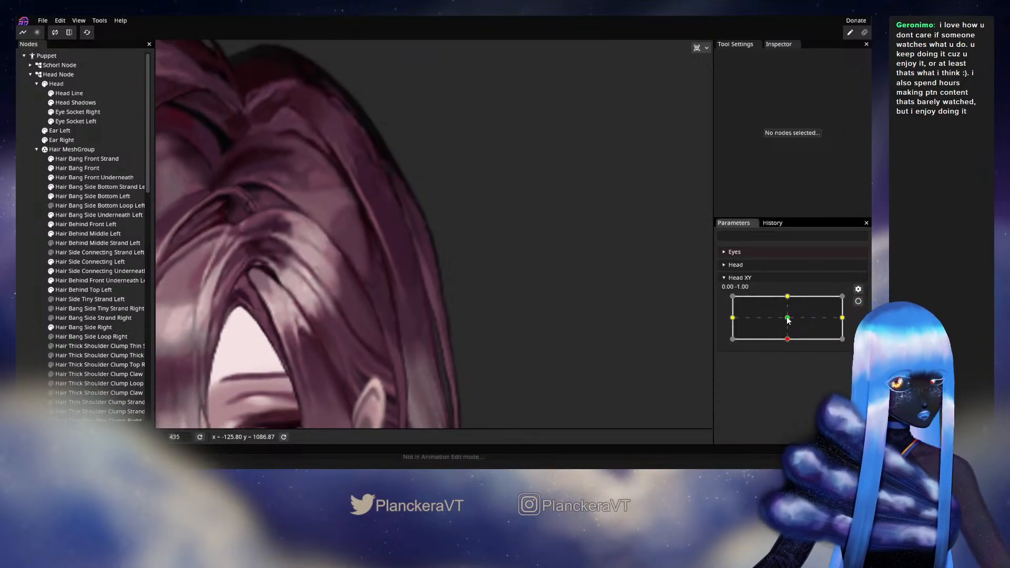
click(788, 320)
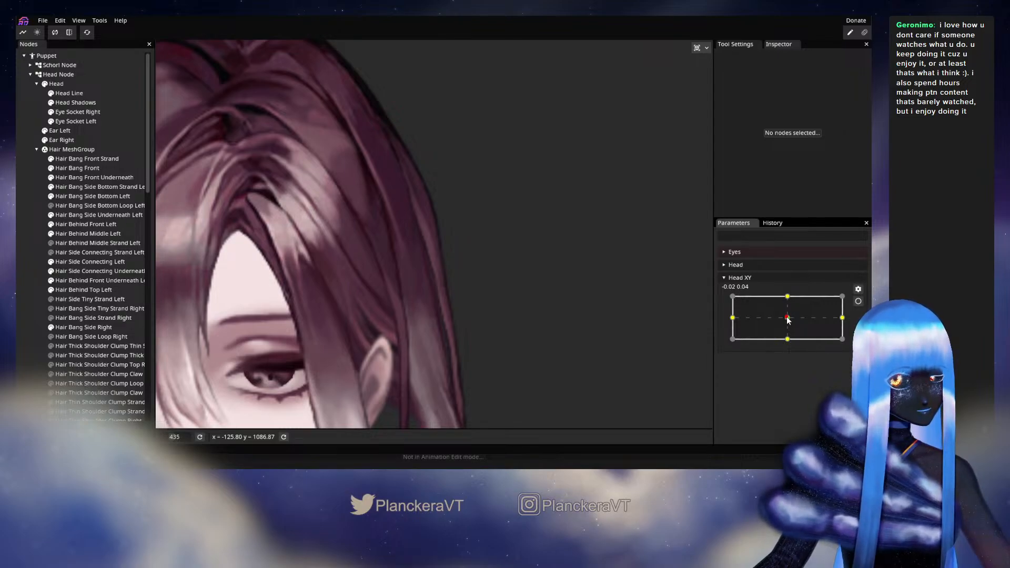
drag(788, 320, 787, 341)
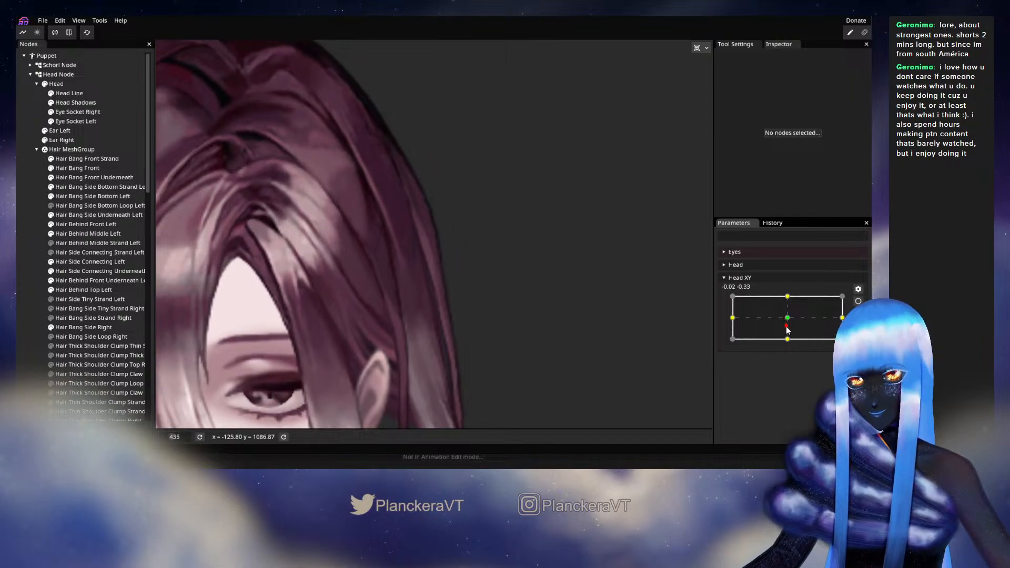
drag(787, 341, 788, 322)
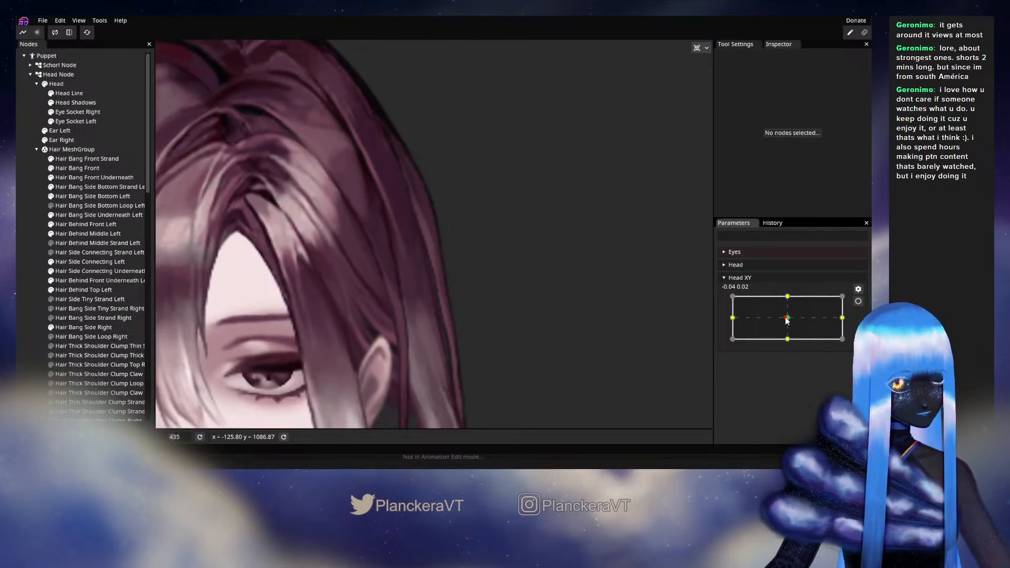
drag(788, 321, 787, 339)
Reopen the Head XY 0.00 -1.00 keypoint for editing and reshape the upper outer curve of the Hair Behind Top Left mesh.
click(858, 301)
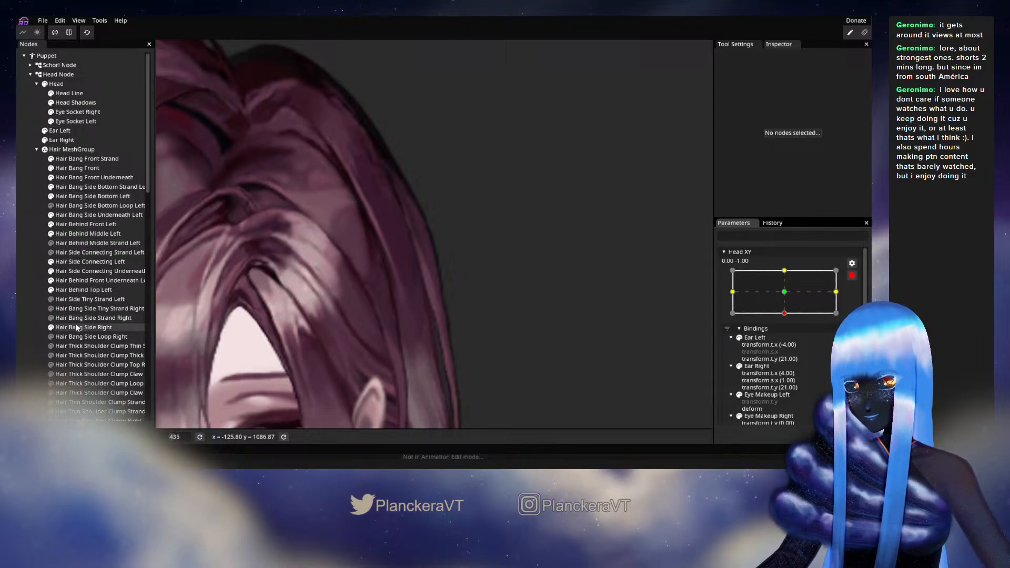
click(71, 293)
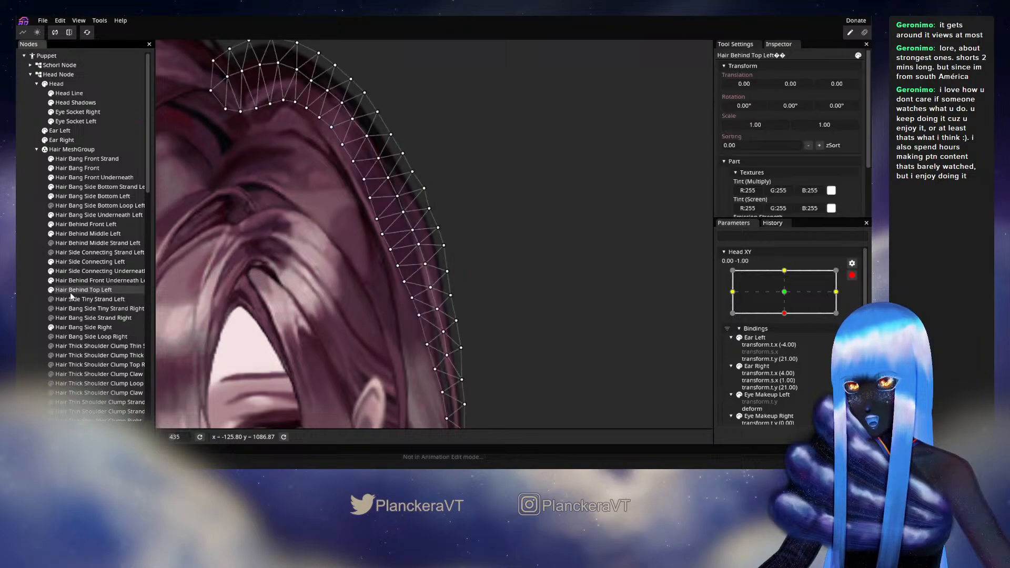
scroll(346, 247, up, 3)
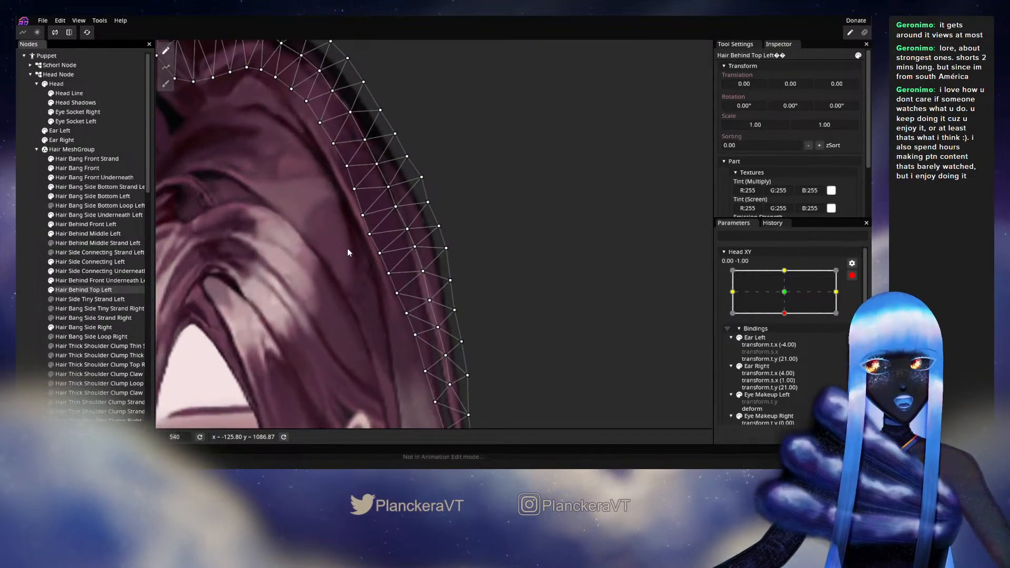
drag(351, 258, 352, 264)
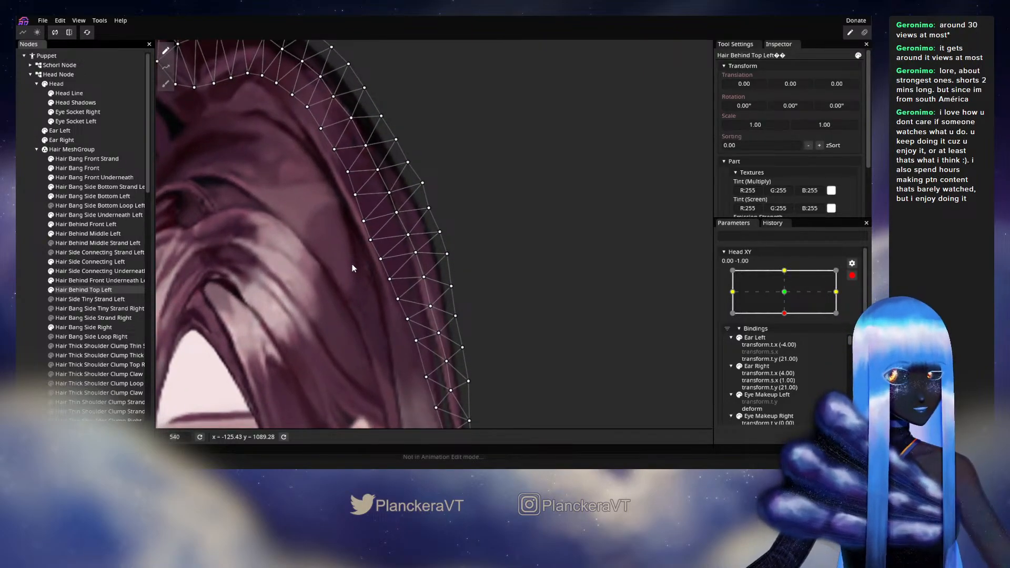
scroll(352, 265, up, 4)
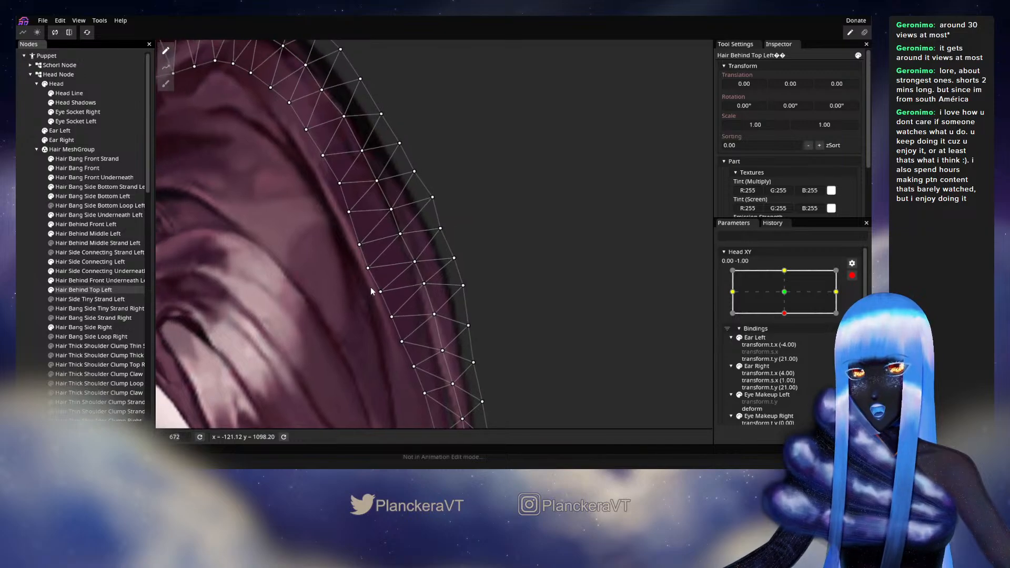
drag(367, 274, 372, 269)
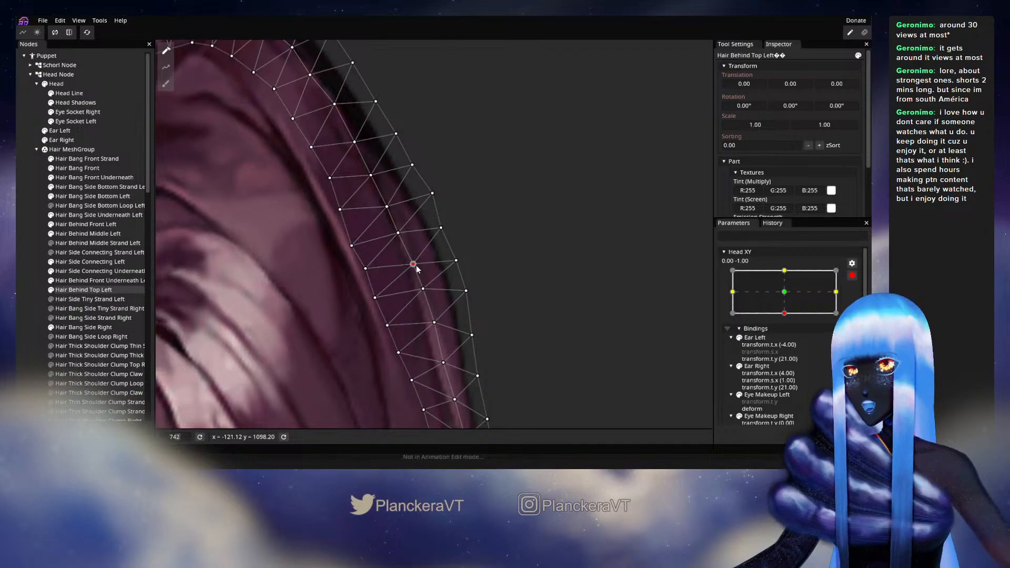
scroll(457, 206, down, 3)
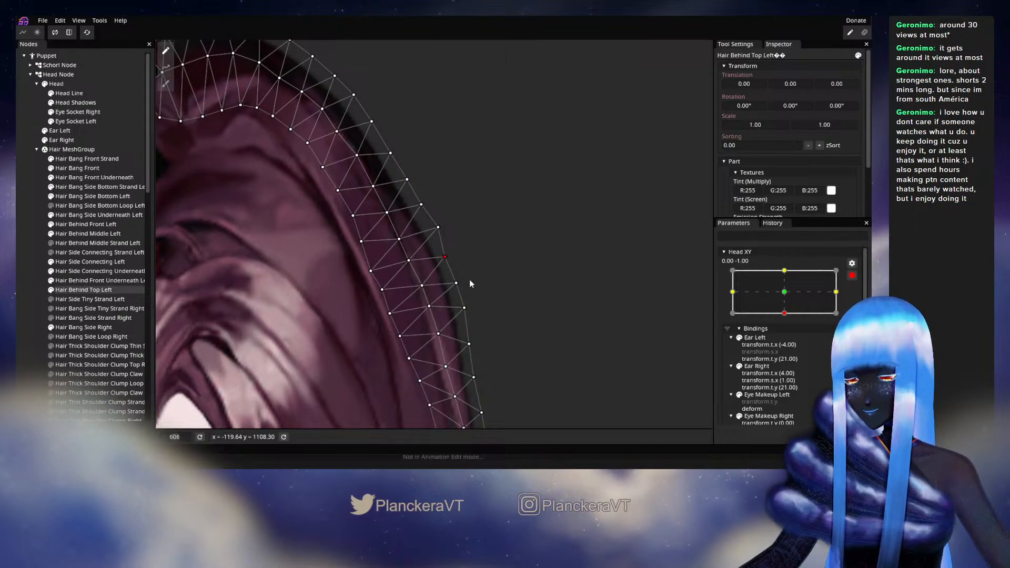
Nudge the middle-column and side-edge vertices of the Hair Behind Top Left mesh to smooth its outer curve, then deselect it.
drag(471, 284, 454, 231)
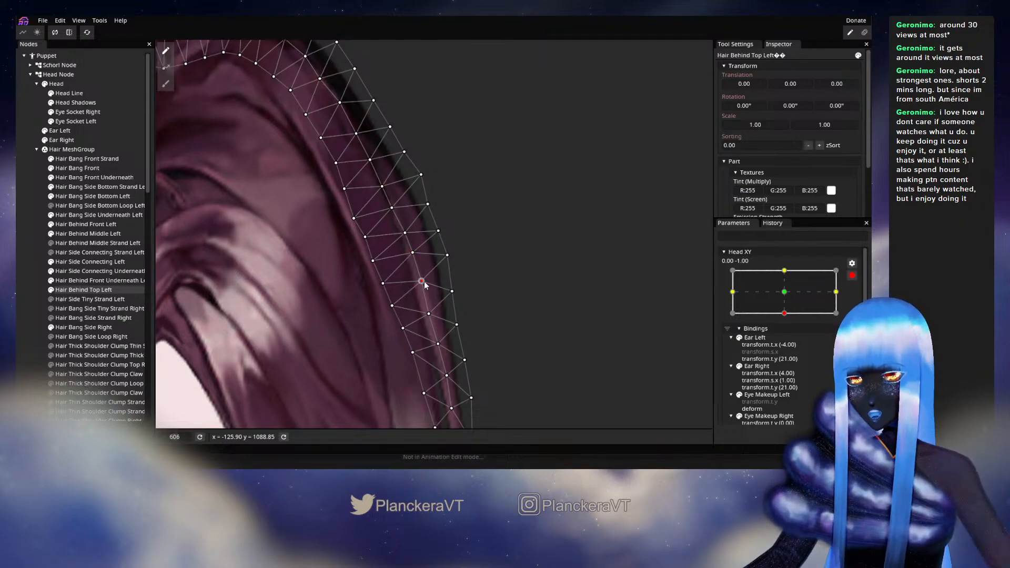
drag(426, 281, 428, 233)
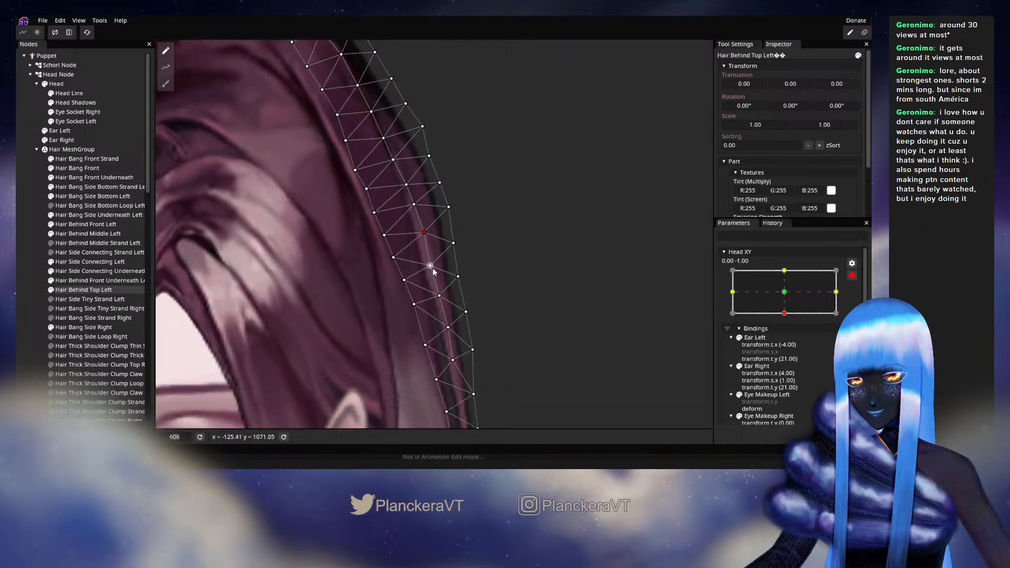
drag(439, 296, 461, 276)
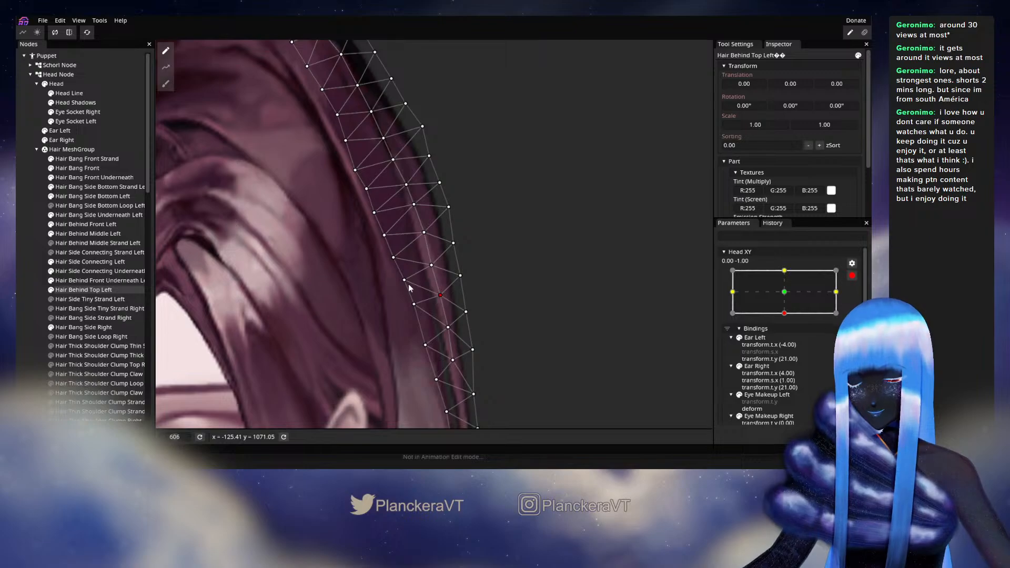
scroll(358, 263, down, 2)
scroll(358, 266, down, 1)
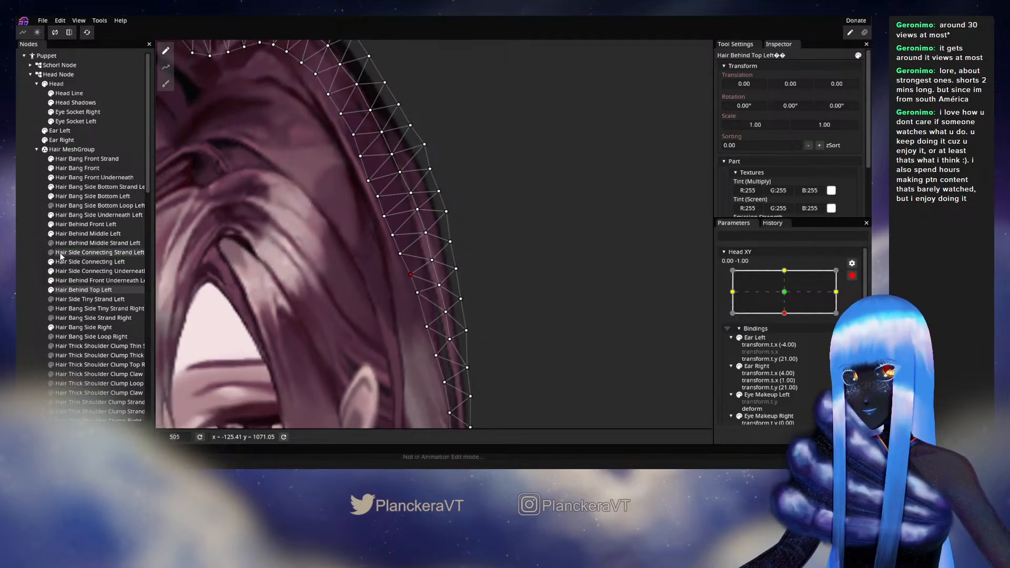
click(34, 257)
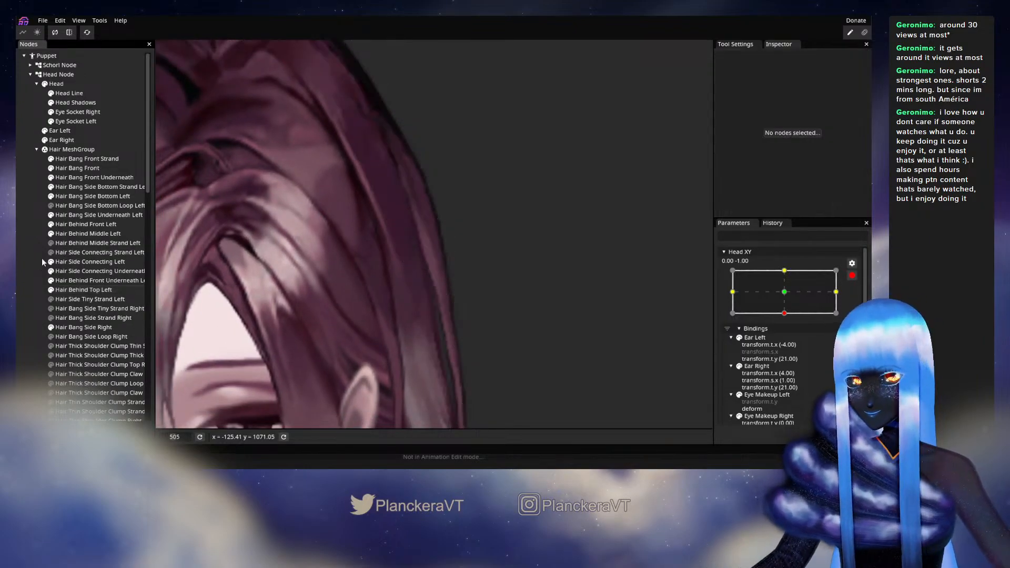
Stop editing the Head XY 0.00 -1.00 keypoint and preview the outer hair outline by moving Head XY around the lowered pose.
scroll(444, 288, down, 2)
drag(469, 298, 484, 335)
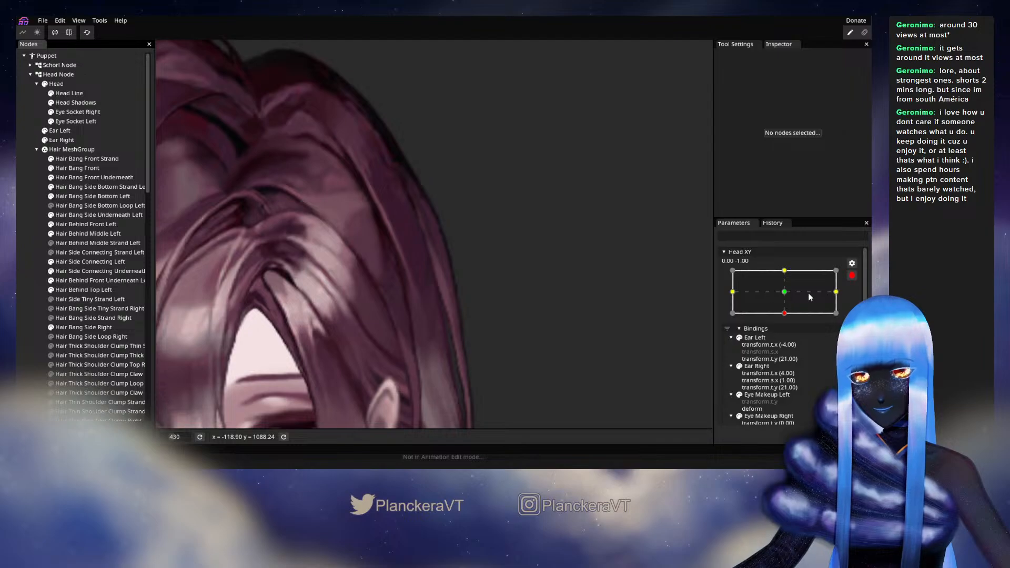
click(853, 275)
mouse_move(791, 343)
mouse_down()
mouse_move(788, 319)
mouse_move(788, 340)
mouse_up()
Reopen the Head XY 0.00 -1.00 keypoint and adjust three adjacent outer-edge vertices of the Hair Behind Top Left mesh.
click(857, 302)
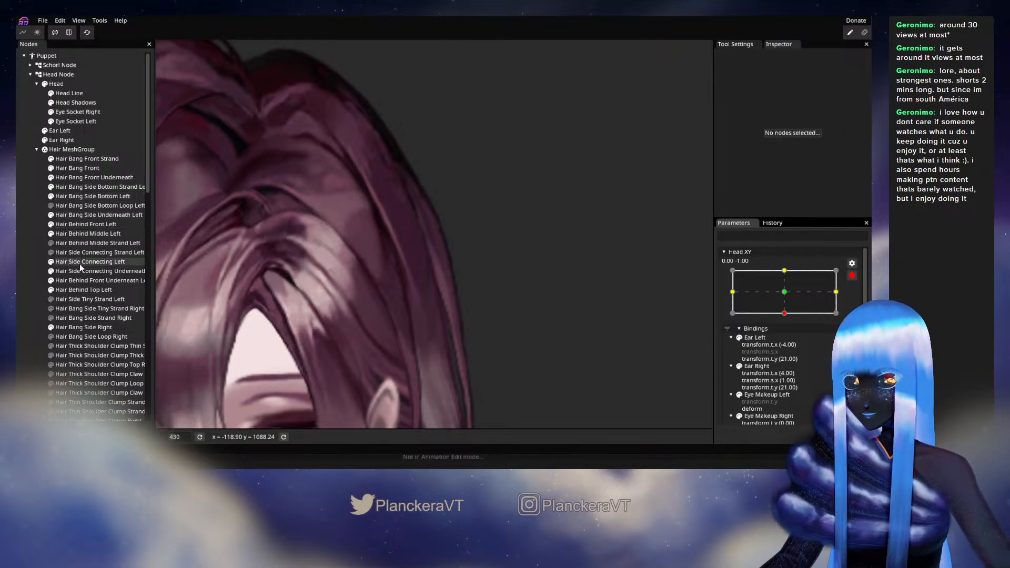
click(85, 290)
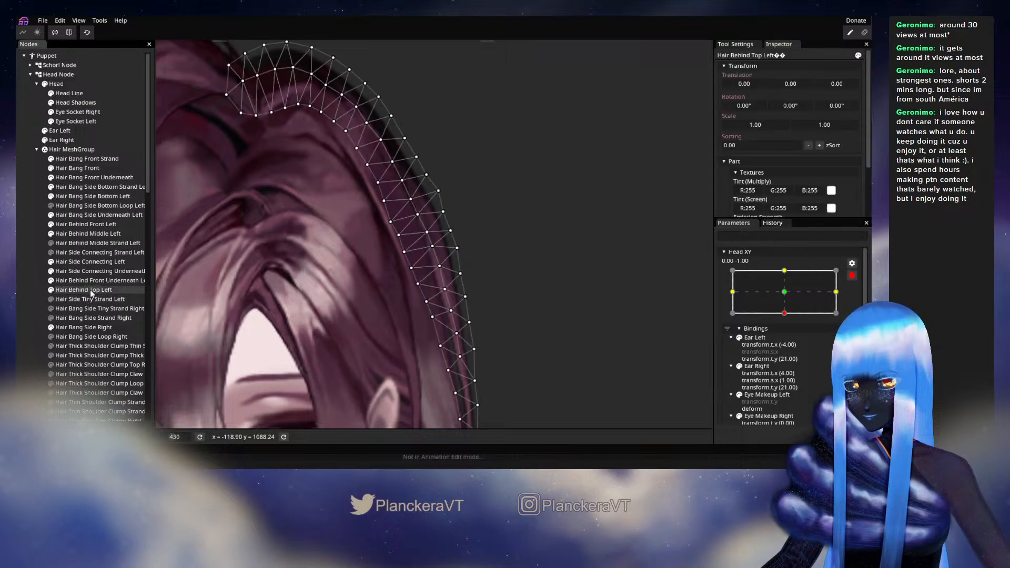
scroll(466, 226, up, 5)
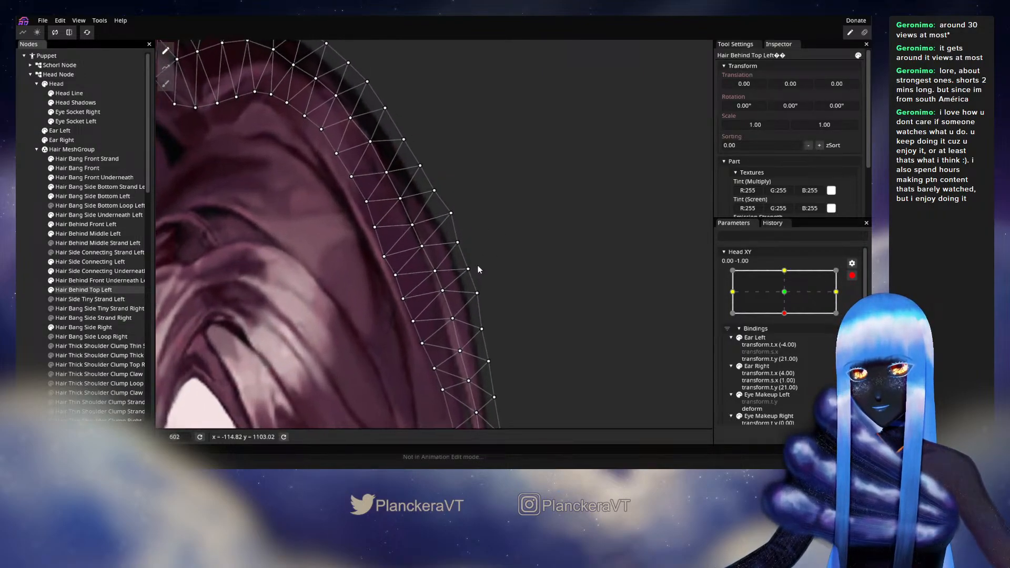
click(468, 269)
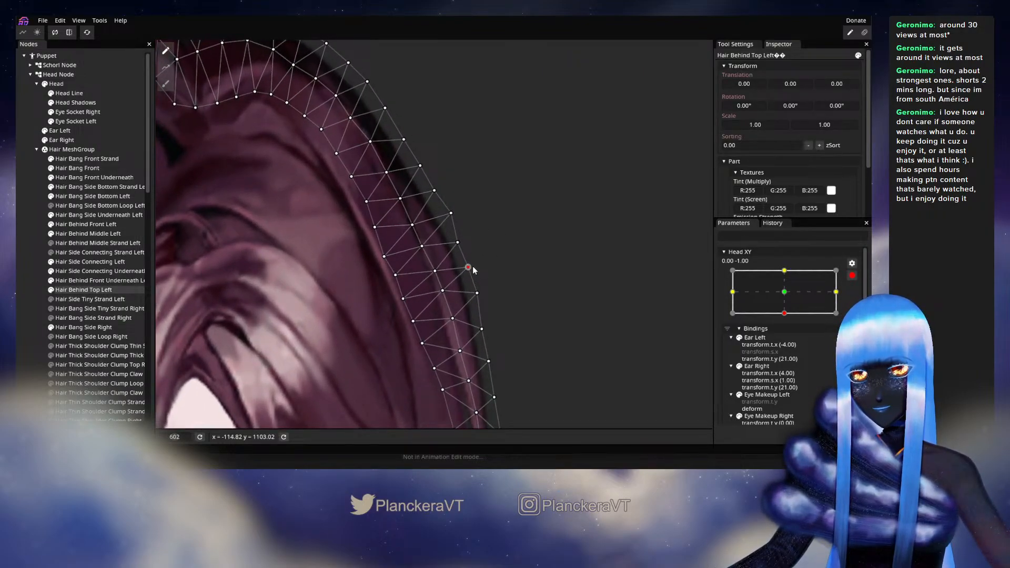
click(458, 244)
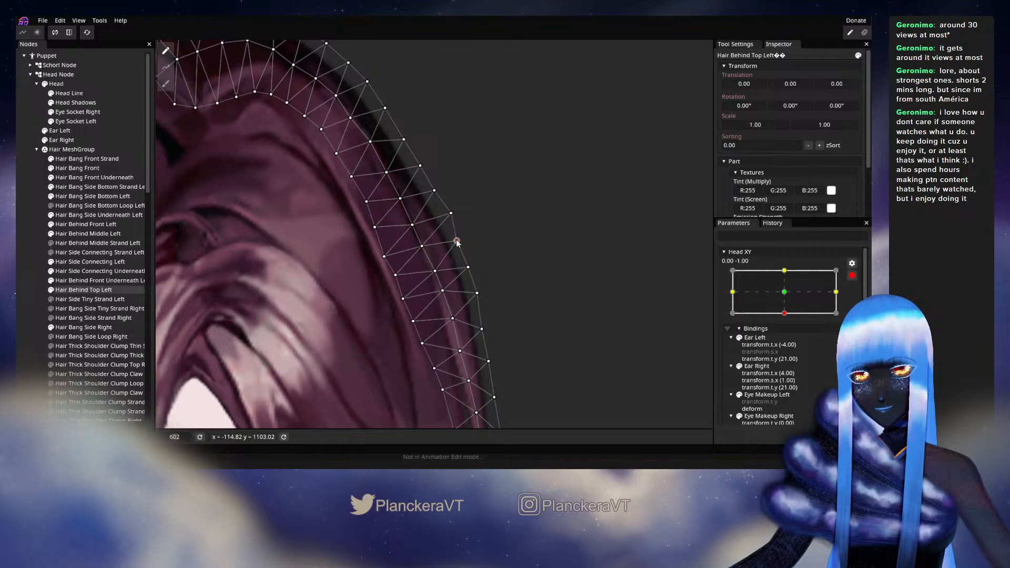
click(450, 213)
click(19, 274)
Stop keypoint editing and check the hair outline while moving Head XY between the lowered and neutral poses.
scroll(479, 298, down, 3)
click(852, 276)
drag(787, 339, 787, 322)
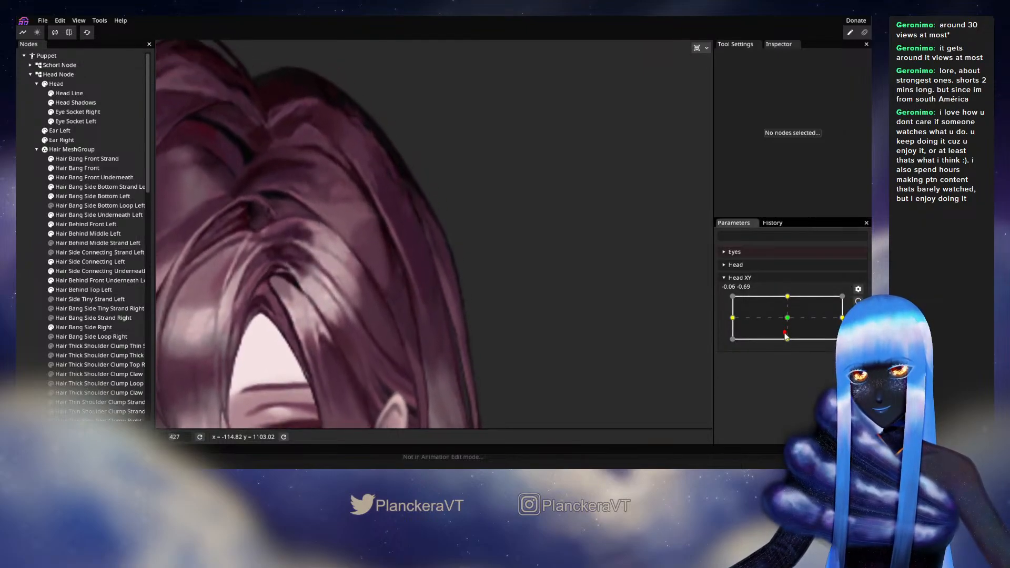
Reopen the Head XY 0.00 -1.00 keypoint and reshape the inner, middle and outer vertices along the side of Hair Behind Top Left.
click(859, 301)
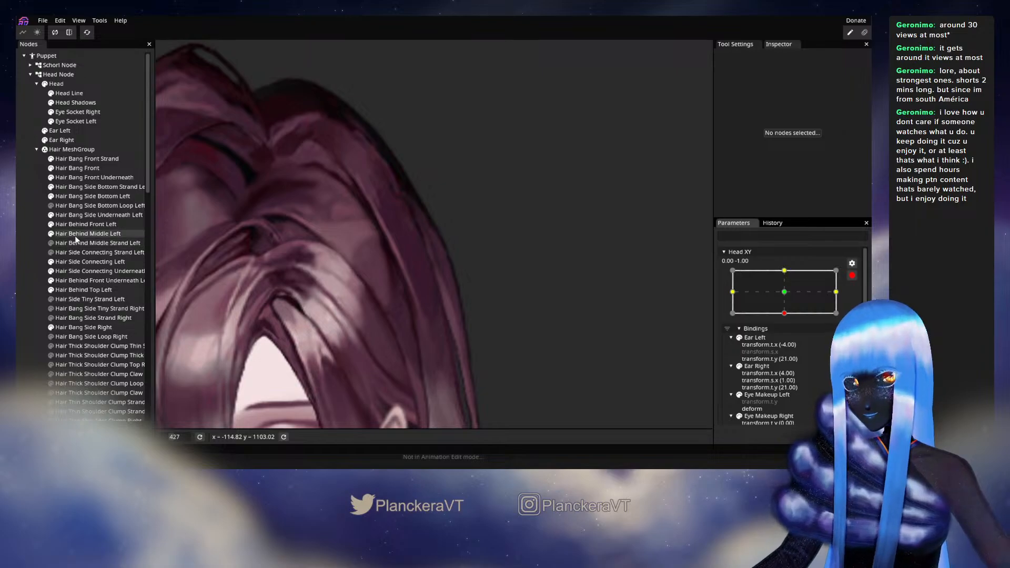
click(68, 290)
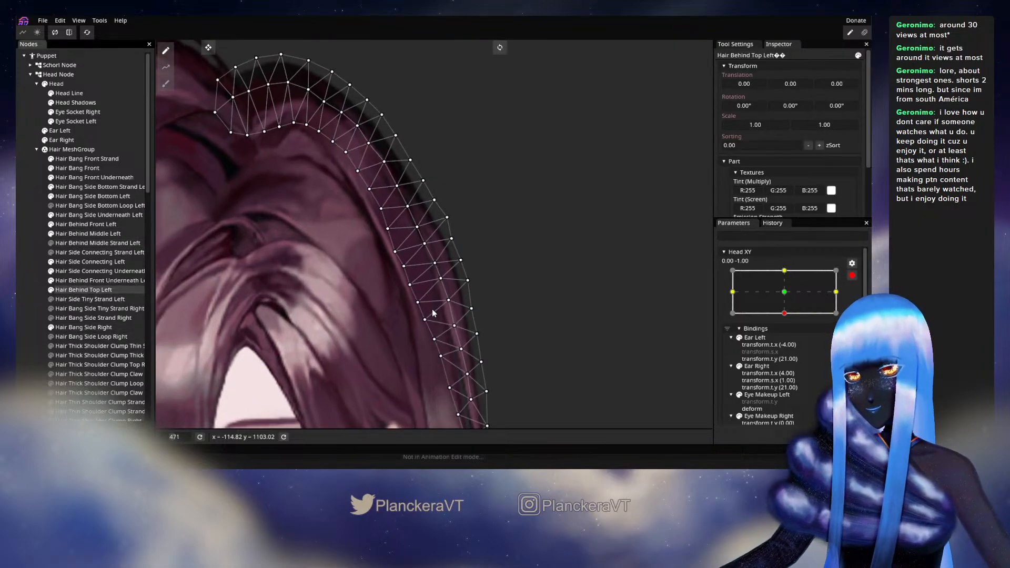
scroll(431, 302, up, 5)
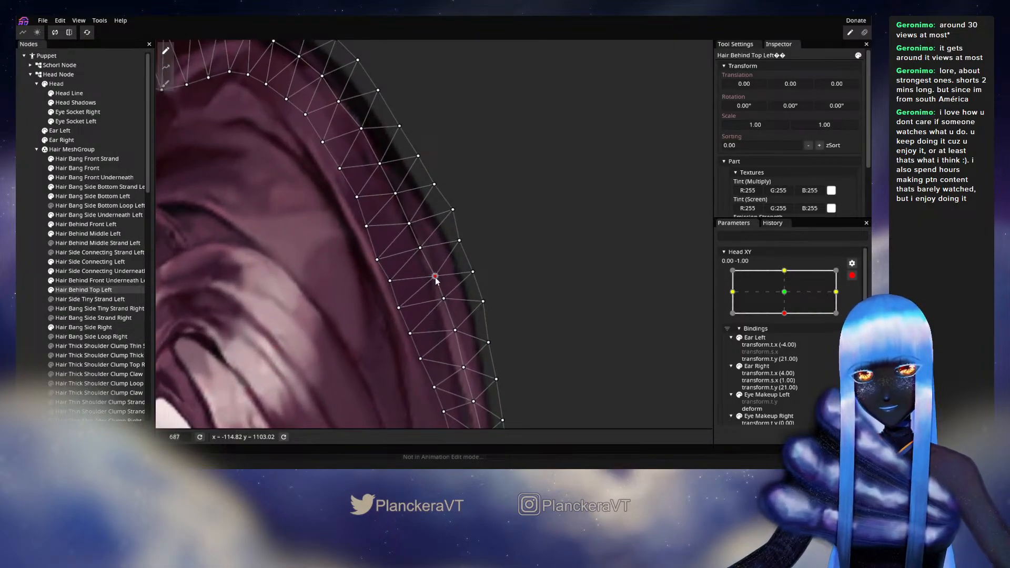
drag(443, 296, 438, 245)
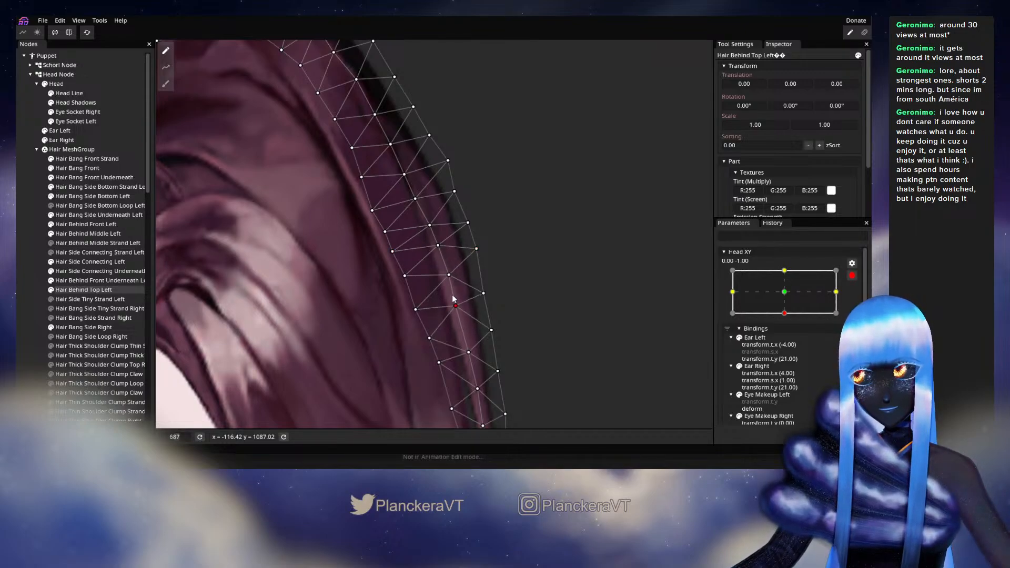
drag(416, 310, 416, 302)
click(483, 293)
mouse_move(483, 292)
mouse_down()
mouse_move(499, 266)
mouse_move(493, 243)
mouse_move(483, 285)
mouse_up()
drag(465, 319, 424, 298)
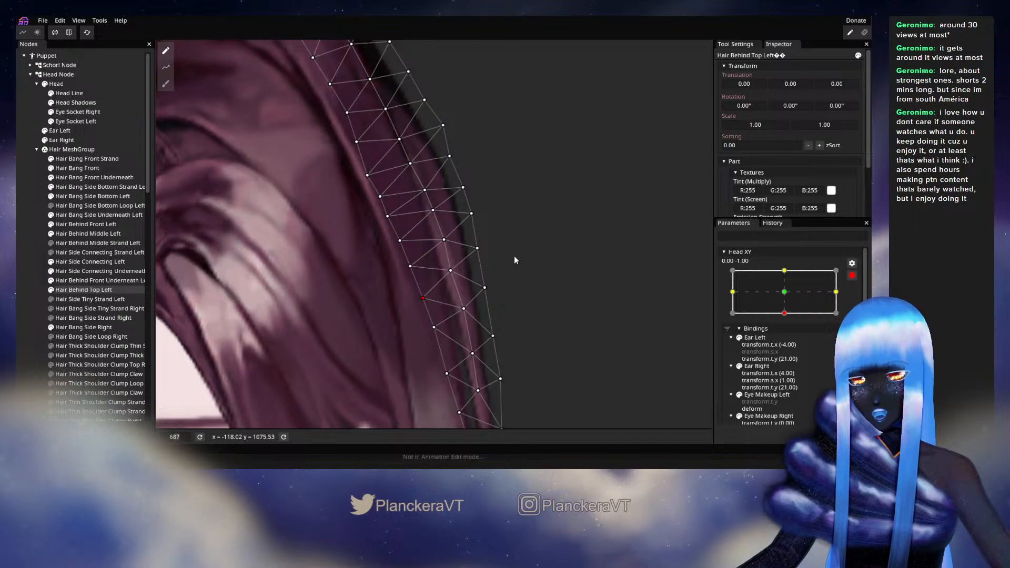
scroll(517, 254, down, 4)
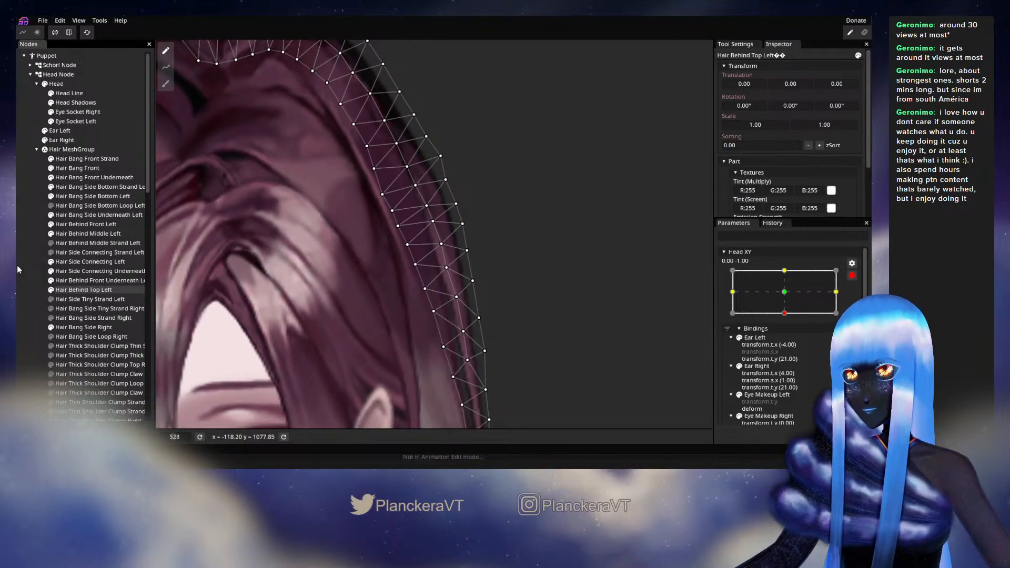
click(35, 259)
scroll(452, 245, down, 2)
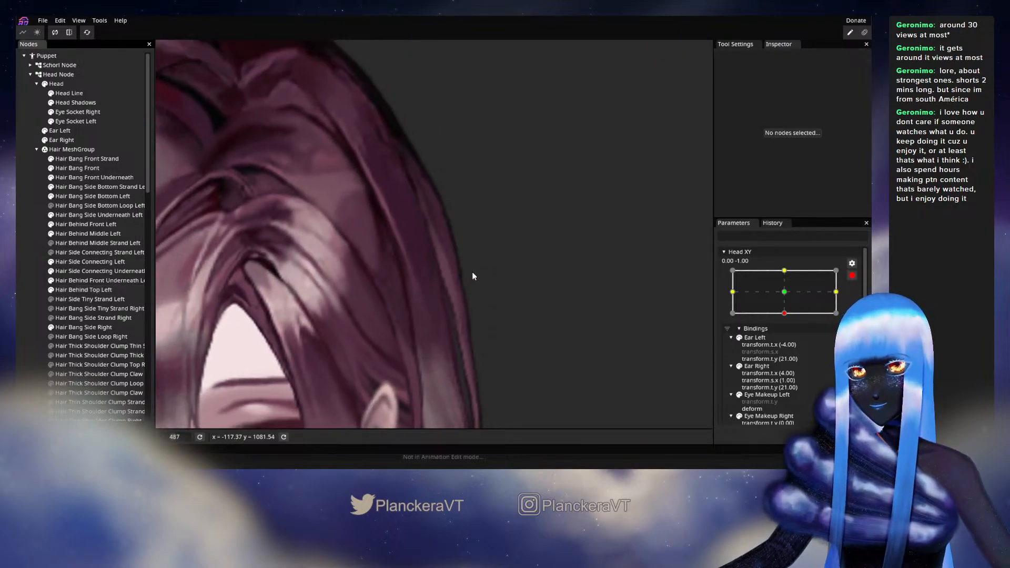
drag(473, 275, 473, 293)
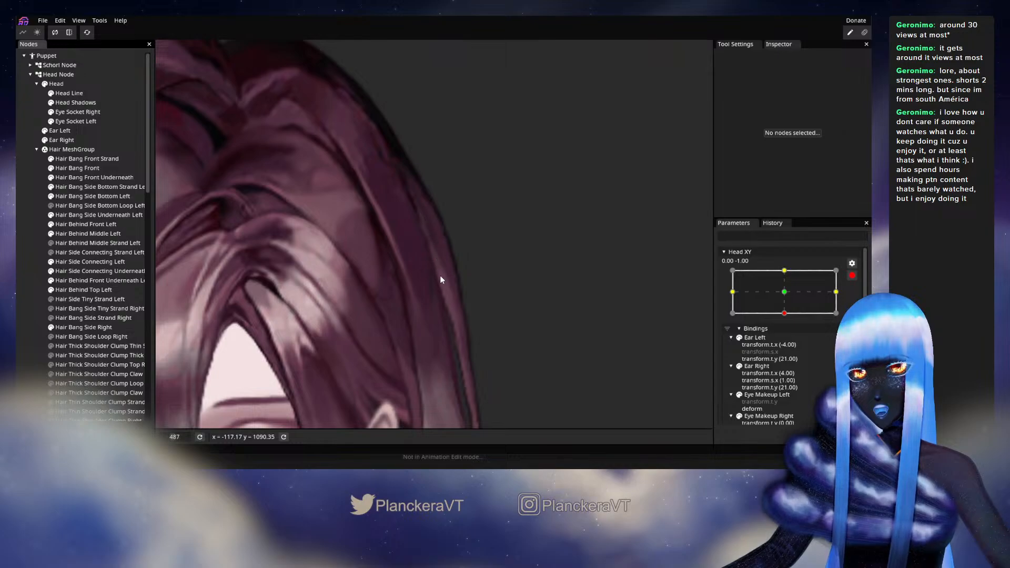
Stop keypoint editing and preview the hair with Head XY moved slightly sideways along the fully lowered pose and back.
click(852, 276)
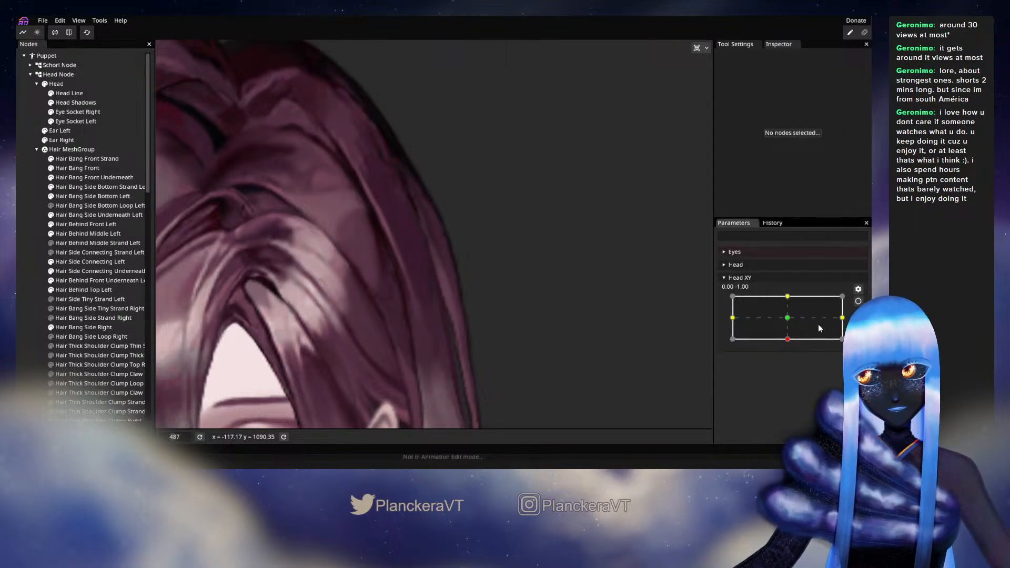
mouse_move(788, 339)
mouse_down()
mouse_move(788, 309)
mouse_move(779, 341)
mouse_up()
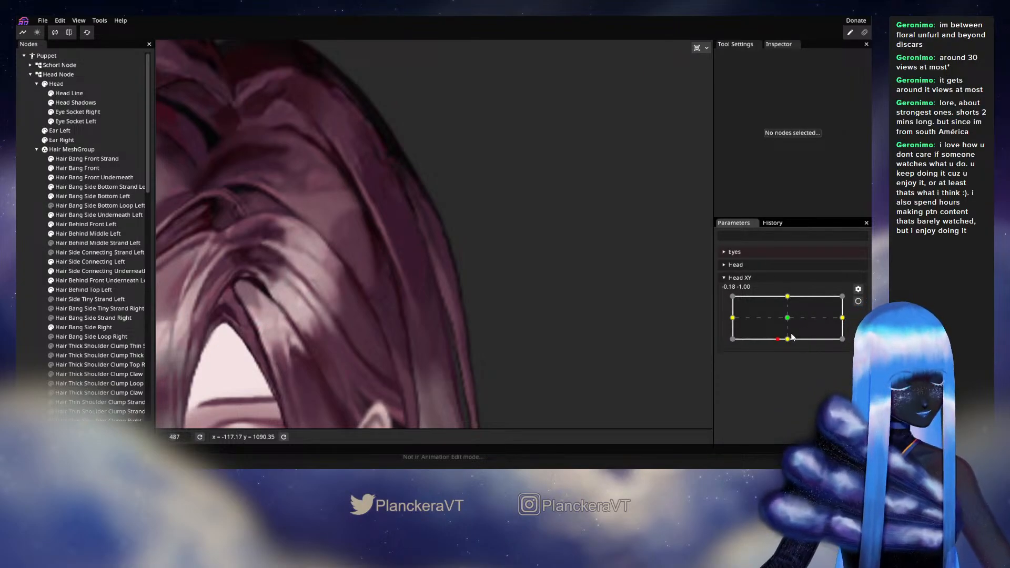
mouse_move(778, 340)
mouse_down()
mouse_move(787, 318)
mouse_move(787, 342)
mouse_up()
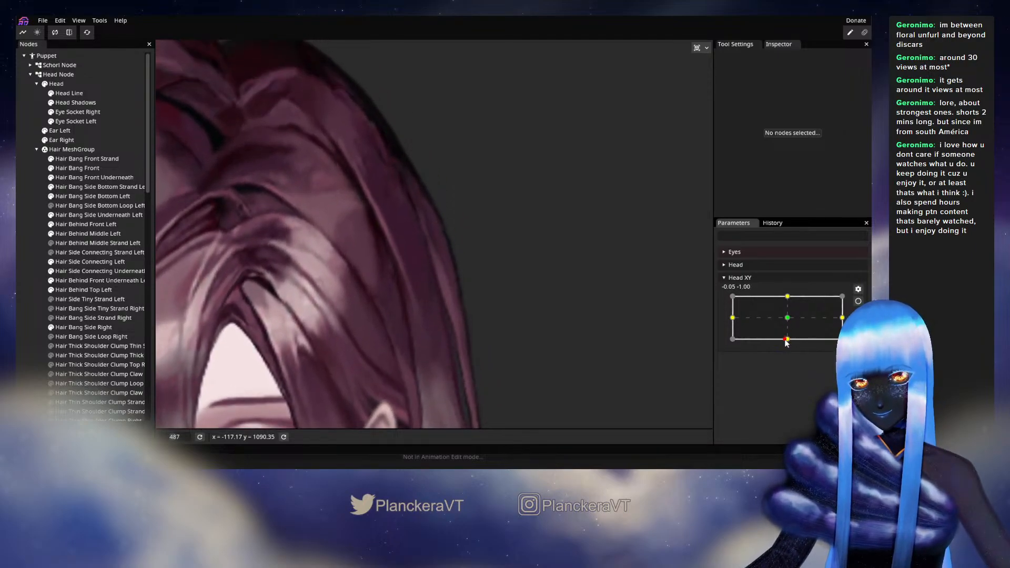
Reopen the Head XY 0.00 -1.00 keypoint and pull two outer-edge vertices of the Hair Behind Middle Left mesh slightly inward.
click(859, 301)
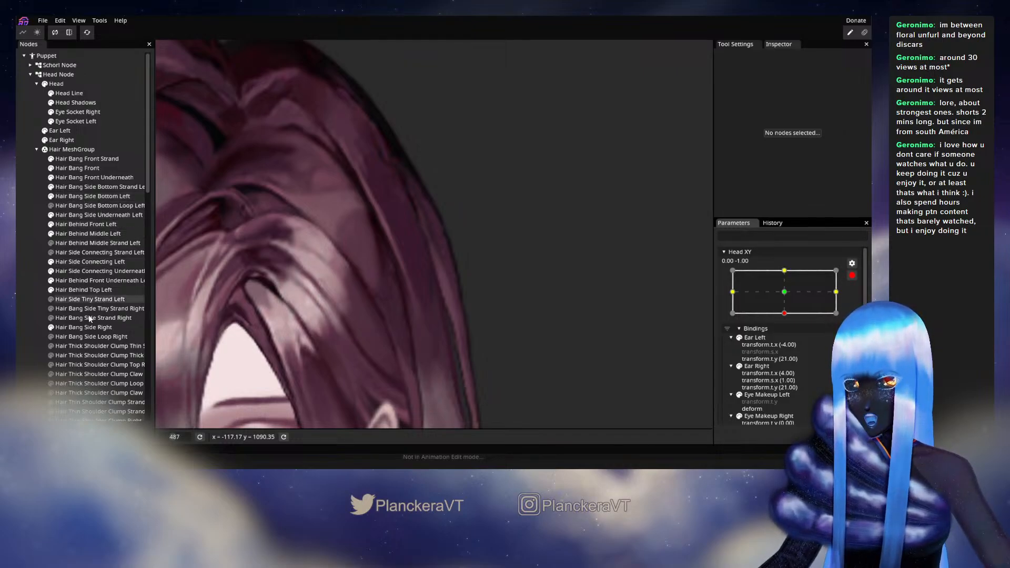
click(76, 290)
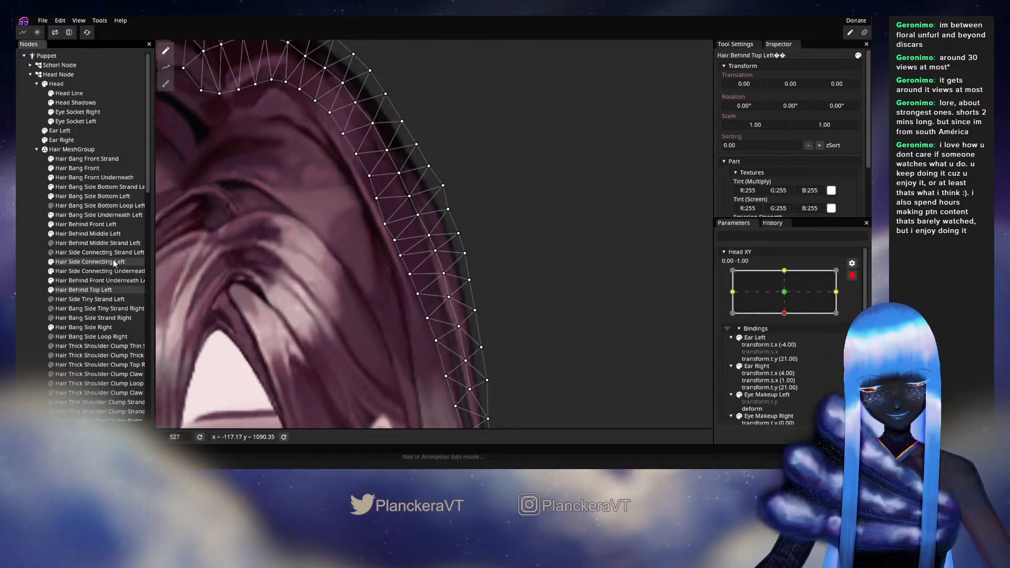
click(95, 235)
scroll(409, 264, up, 3)
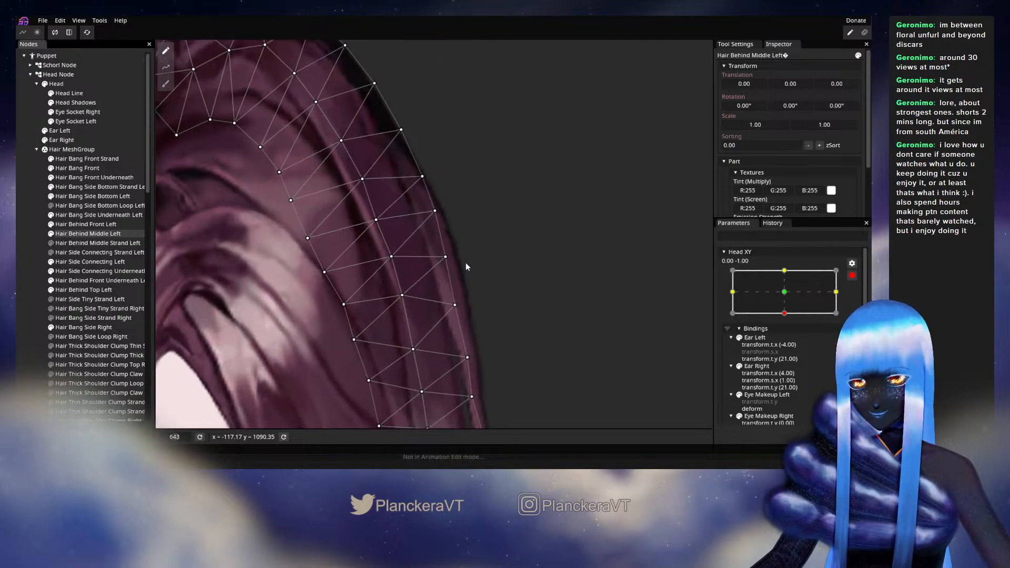
drag(446, 257, 445, 254)
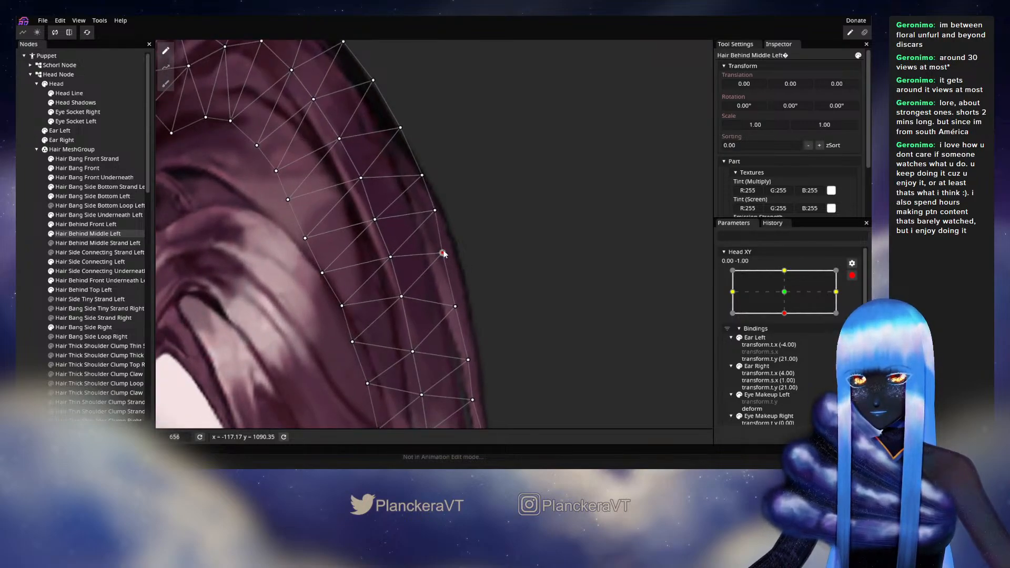
click(433, 209)
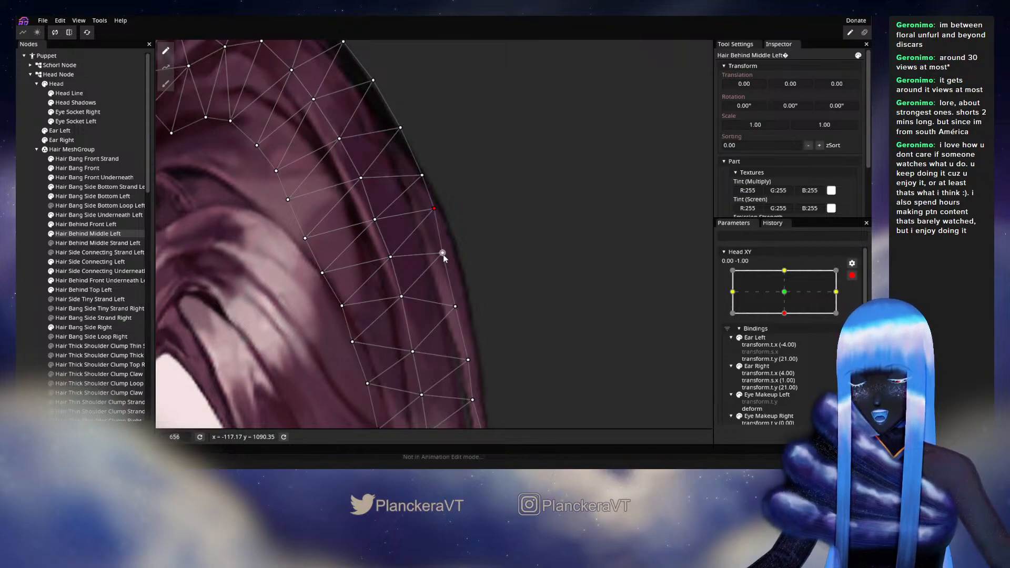
scroll(444, 255, down, 2)
scroll(443, 255, down, 2)
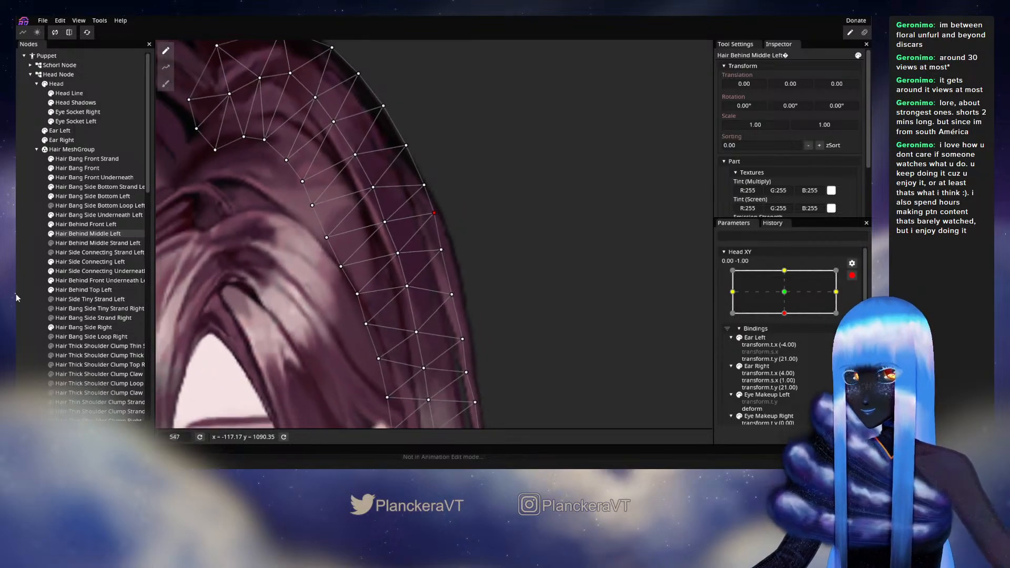
Deselect the mesh, stop keypoint editing and preview the hair outline by moving Head XY around the lowered pose.
click(486, 317)
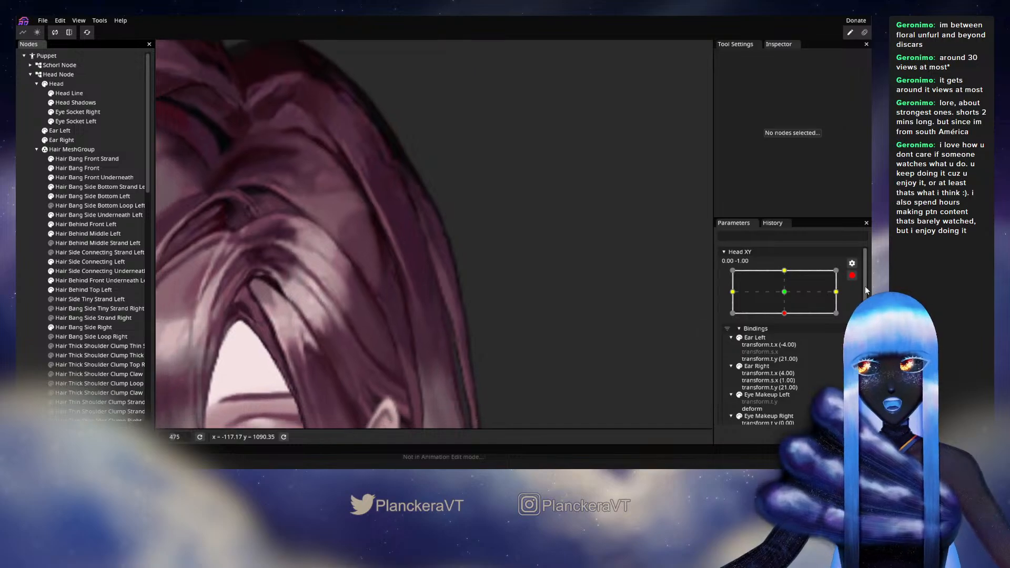
click(852, 276)
mouse_move(787, 340)
mouse_down()
mouse_move(788, 321)
mouse_move(790, 343)
mouse_up()
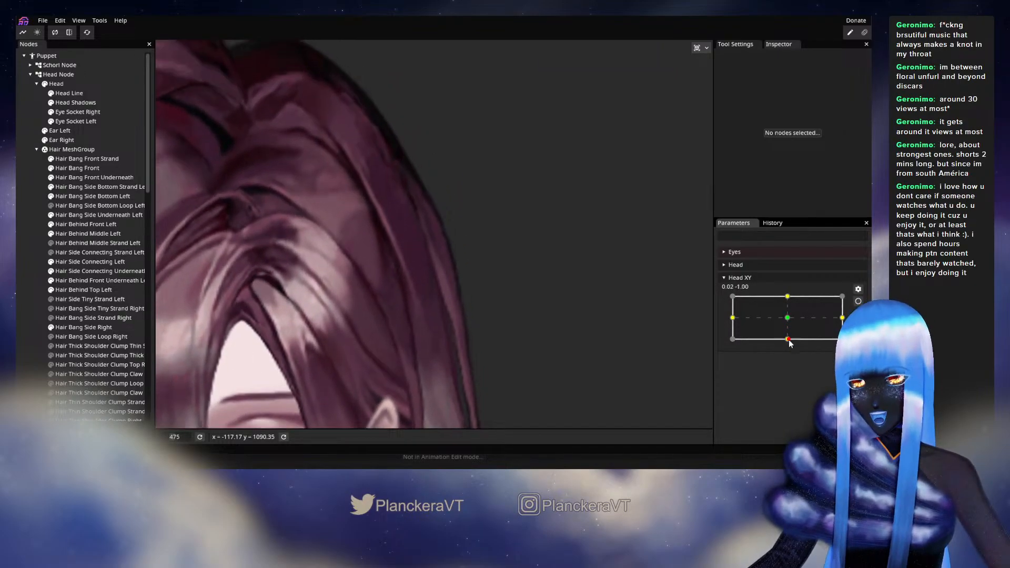
Reopen the Head XY 0.00 -1.00 keypoint and nudge the inner-edge vertices along the side of Hair Behind Top Left, then deselect the mesh.
click(859, 302)
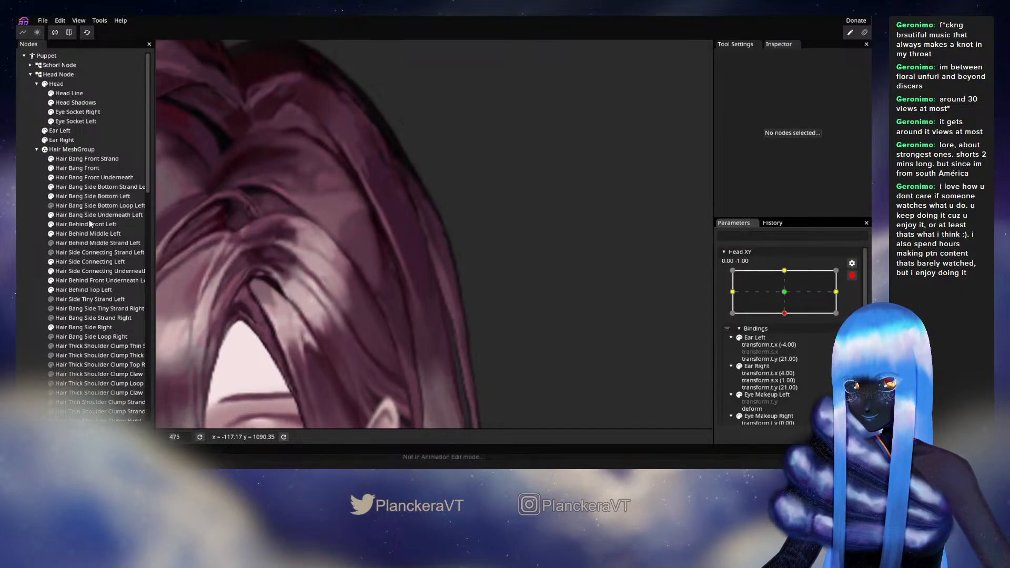
click(81, 236)
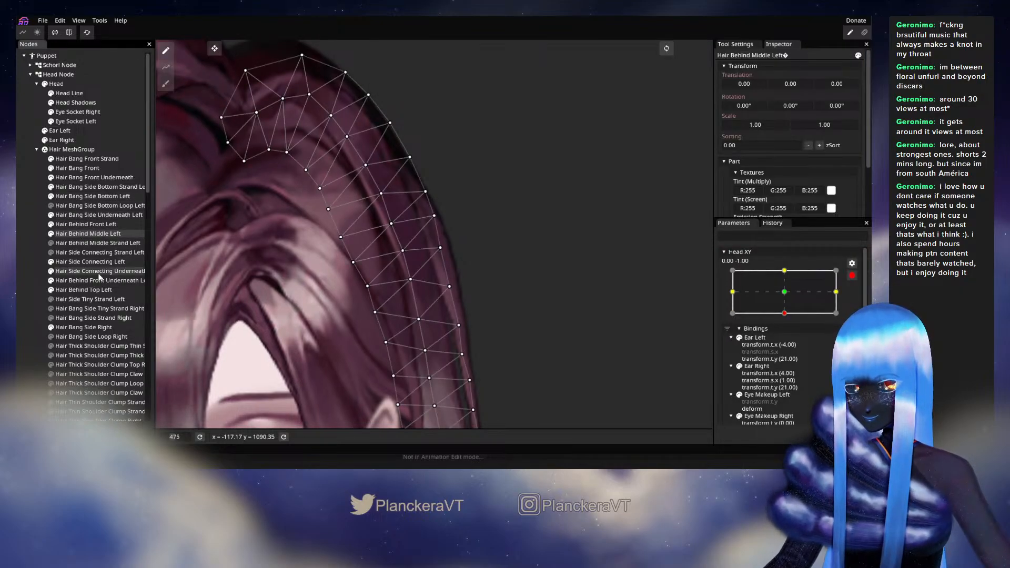
click(82, 293)
scroll(467, 262, up, 3)
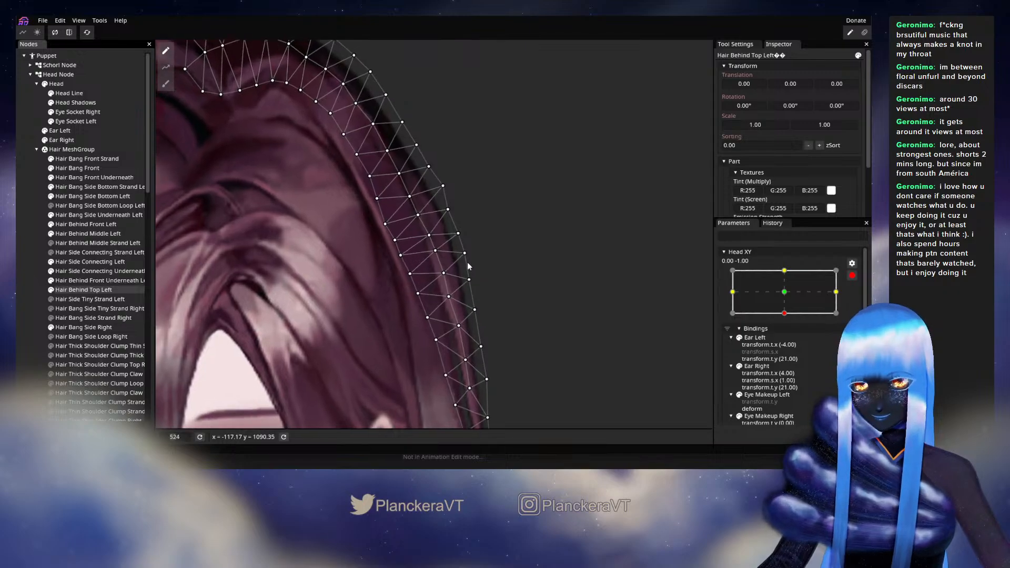
scroll(456, 280, up, 1)
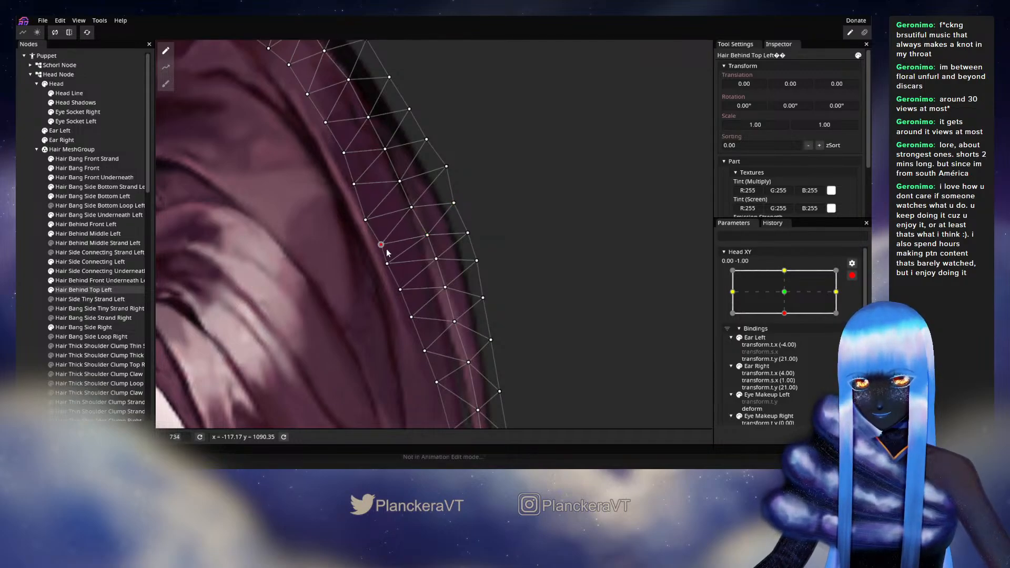
click(83, 290)
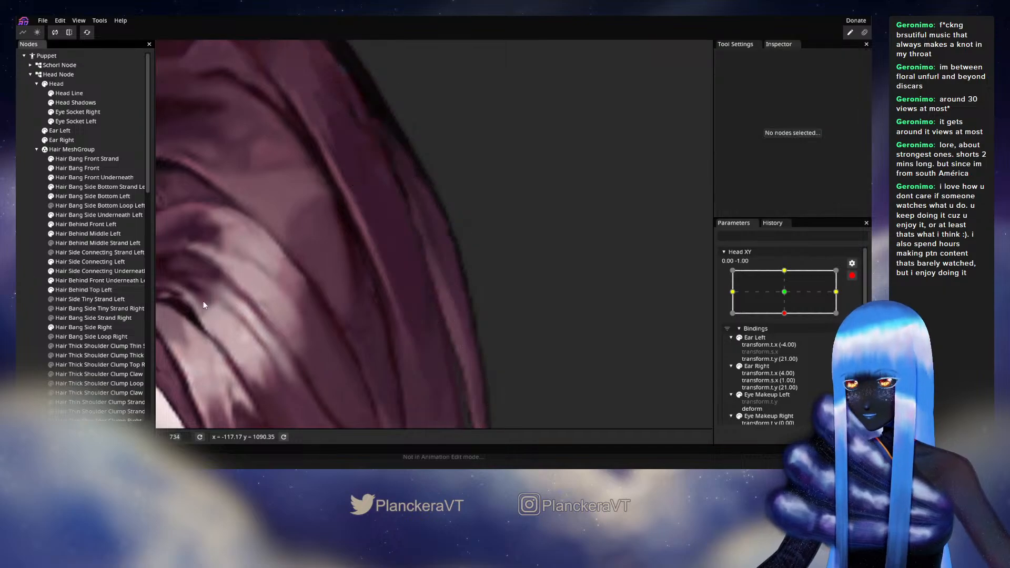
Stop keypoint editing and preview the hair outline by moving Head XY slightly sideways along the fully lowered pose.
scroll(507, 325, down, 3)
scroll(506, 328, down, 2)
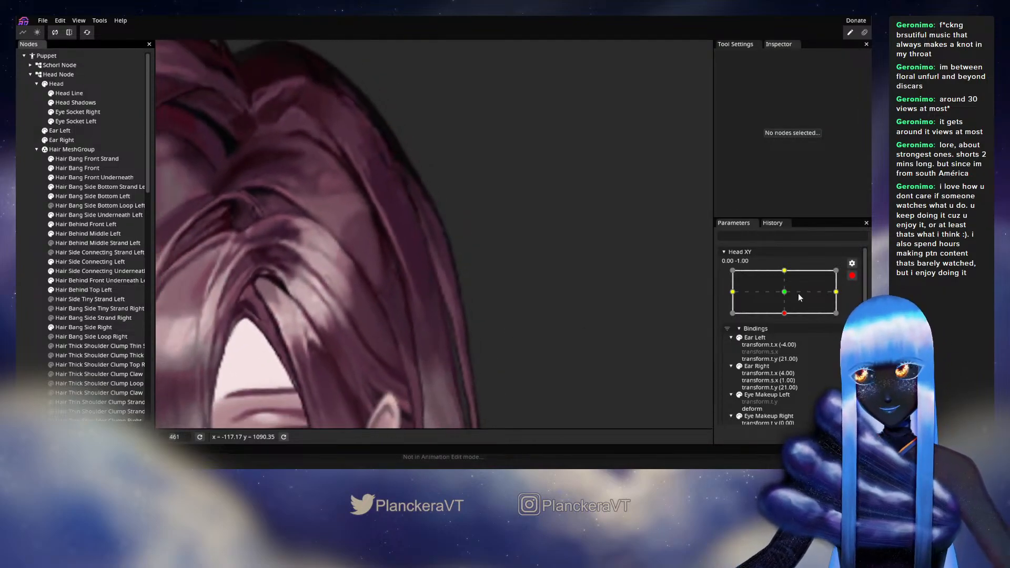
click(852, 275)
mouse_move(777, 344)
mouse_down()
mouse_move(788, 320)
mouse_move(788, 342)
mouse_up()
Edit the Head XY 0.00 -1.00 keypoint again, lowering an inner vertex and pulling outer and middle vertices of Hair Behind Top Left slightly inward.
click(858, 302)
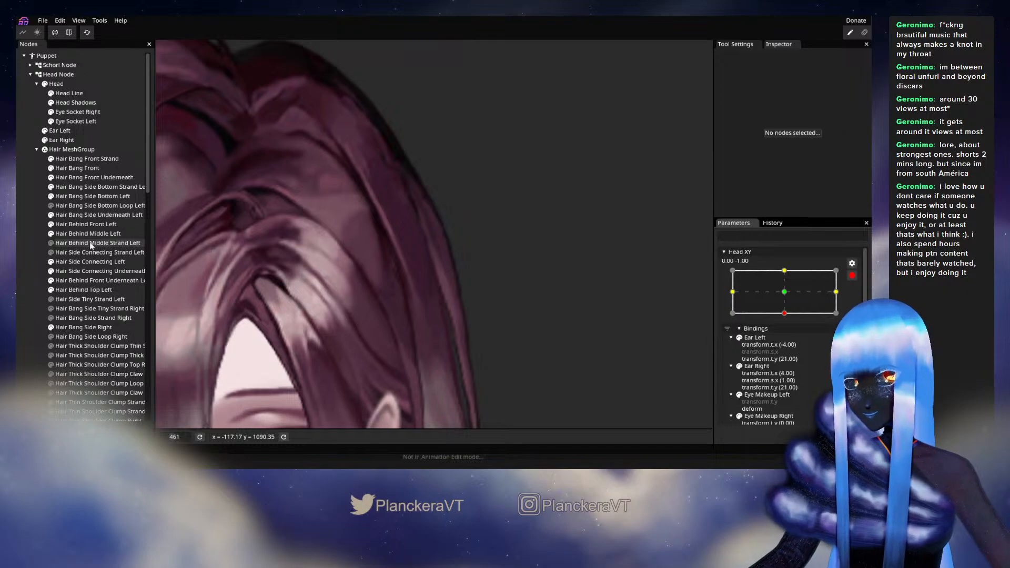
click(84, 290)
scroll(387, 309, up, 5)
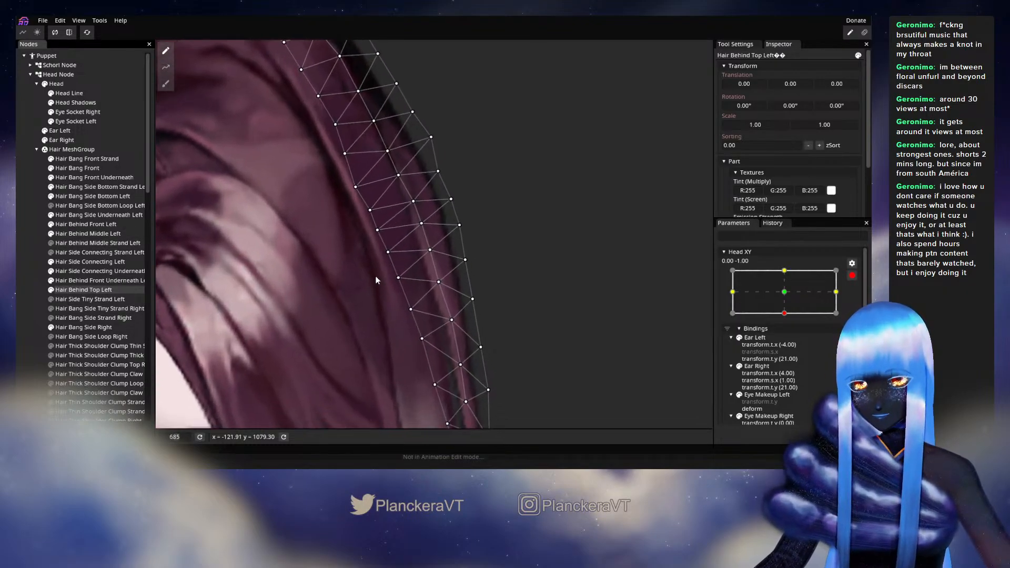
scroll(387, 281, up, 1)
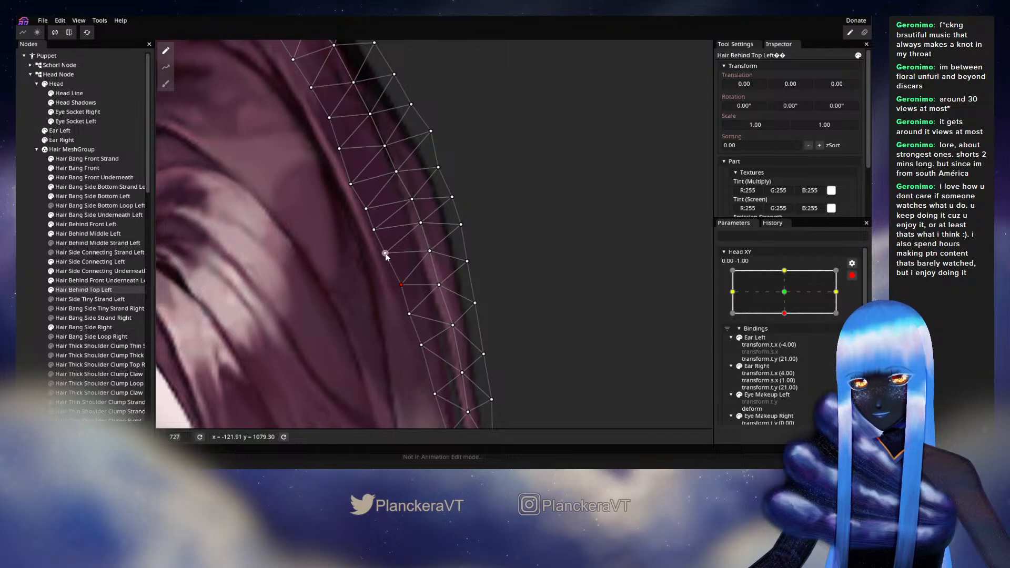
click(389, 258)
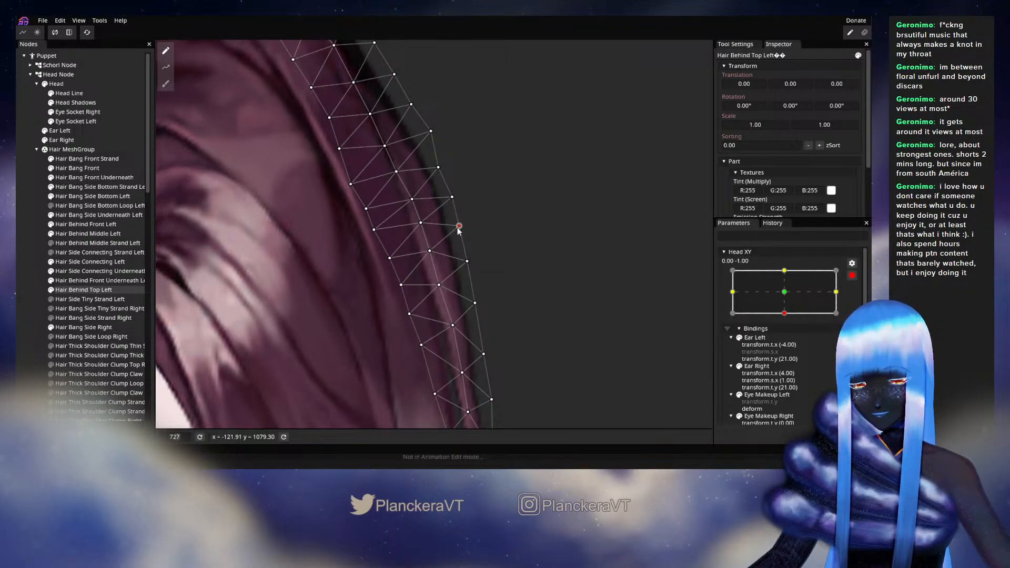
drag(462, 264, 464, 262)
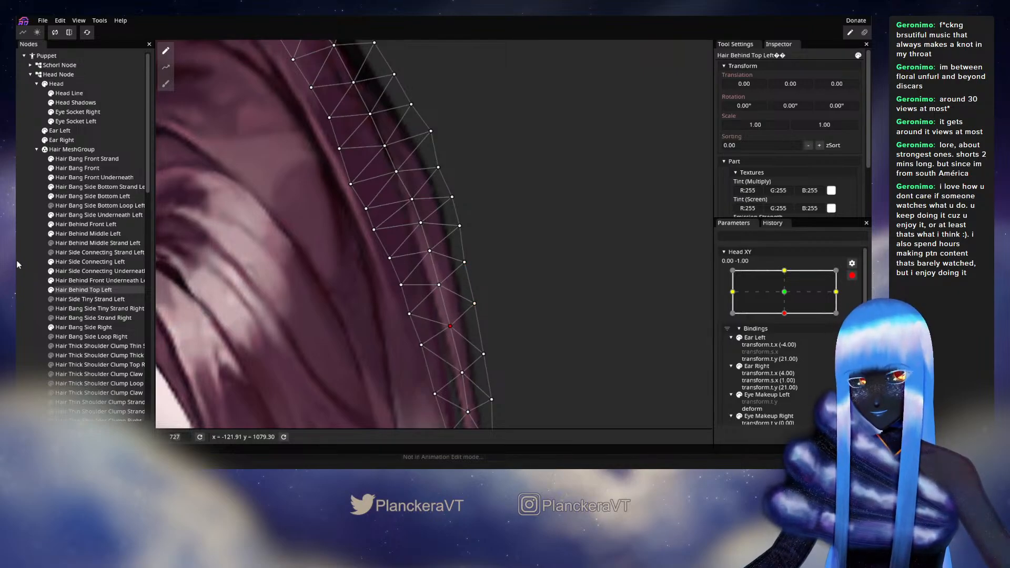
click(516, 317)
Stop keypoint editing and preview the whole left hair side with Head XY moved around the 0.00 -1.00 pose.
scroll(515, 317, down, 5)
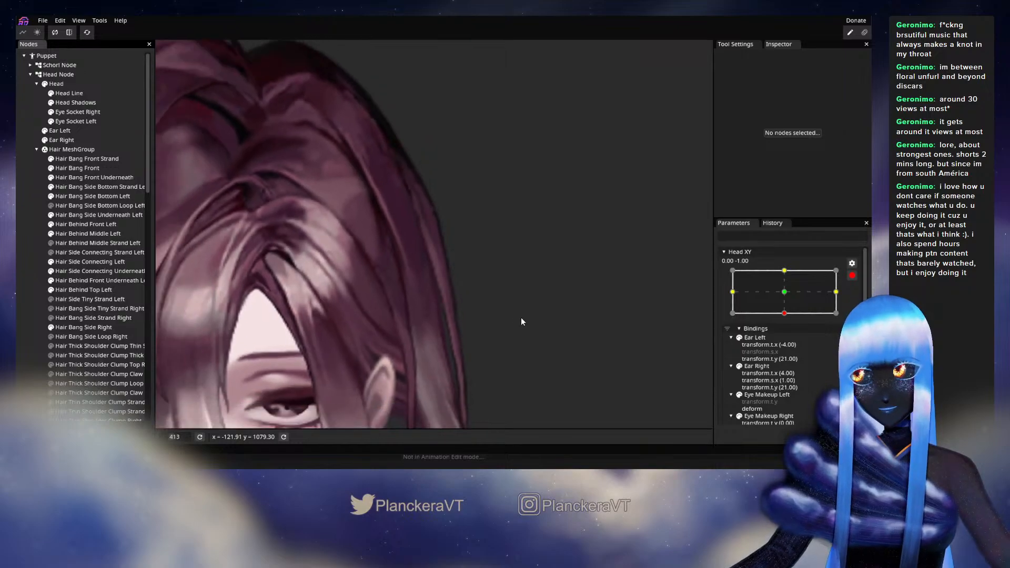
scroll(521, 321, down, 2)
click(853, 275)
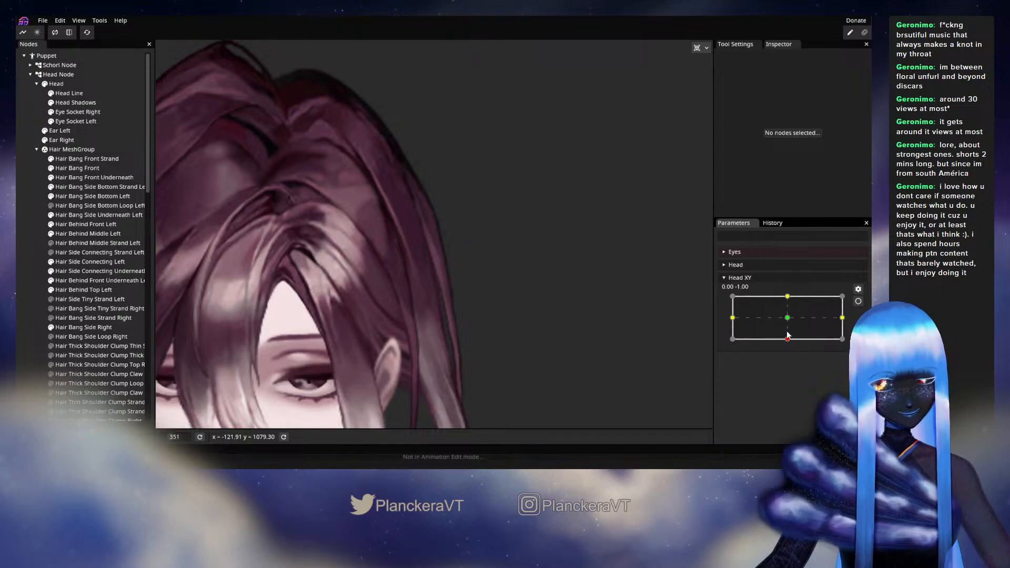
mouse_move(788, 335)
mouse_down()
mouse_move(789, 321)
mouse_move(788, 341)
mouse_up()
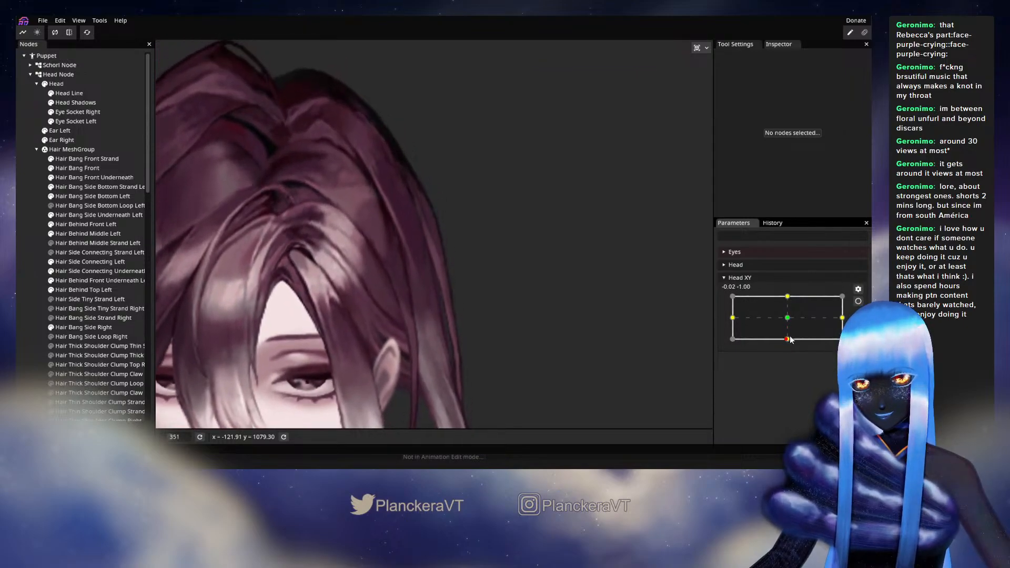
At the Head XY 0.00 -1.00 keypoint, raise the lower outer and middle vertices of Hair Behind Top Left and lower two adjacent inner vertices.
click(857, 302)
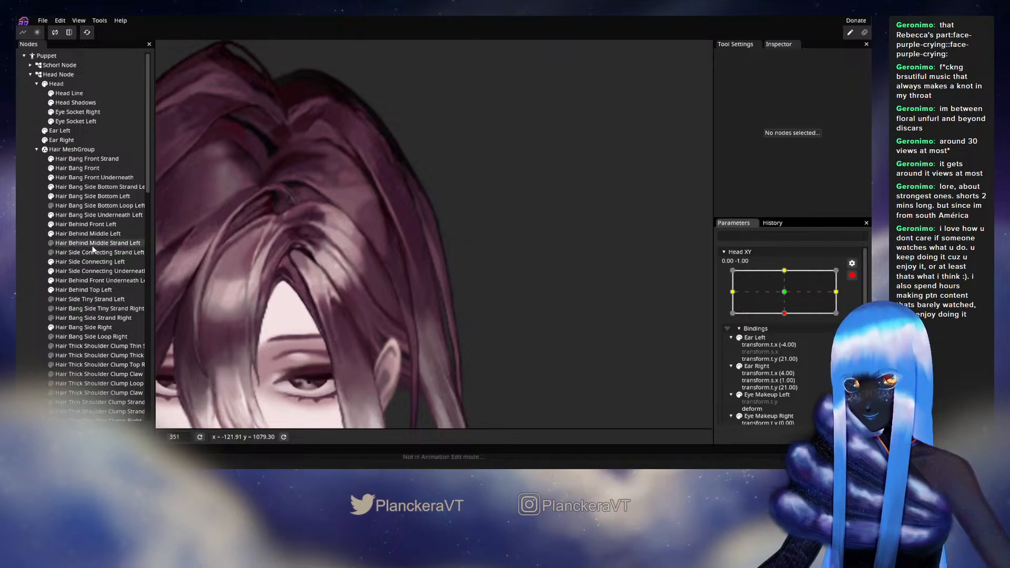
click(90, 290)
scroll(439, 342, up, 5)
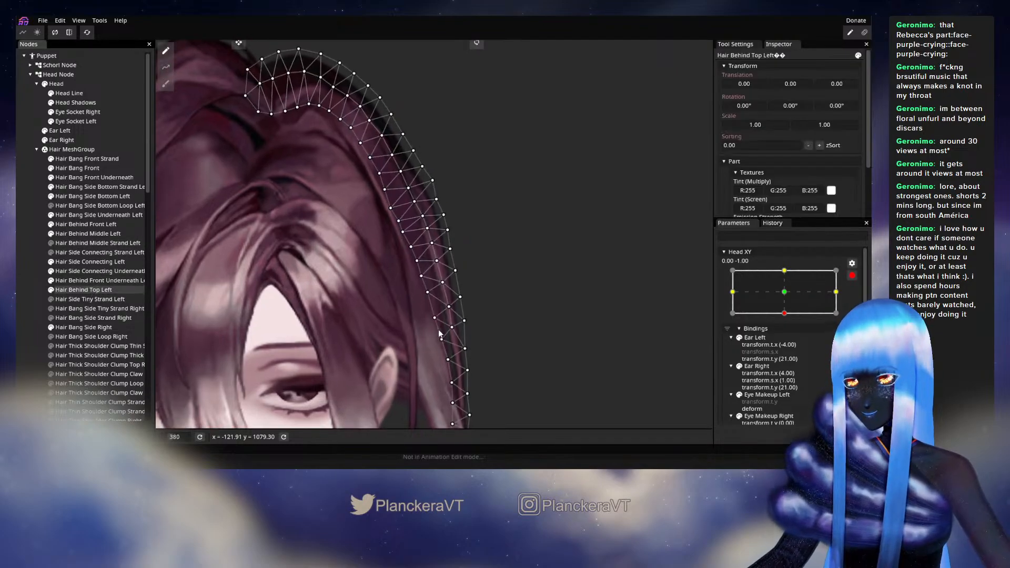
scroll(439, 340, up, 4)
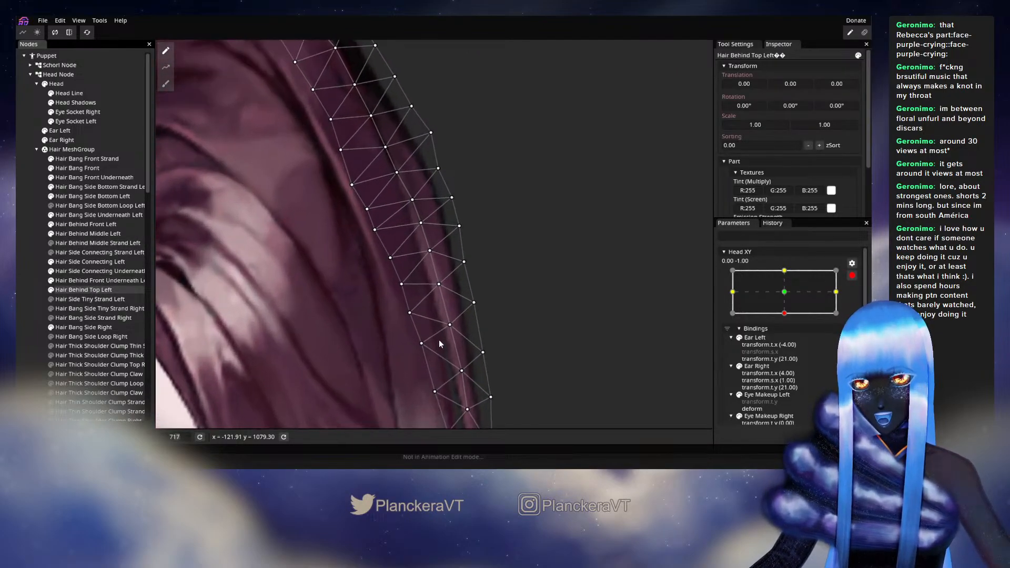
drag(464, 266, 461, 261)
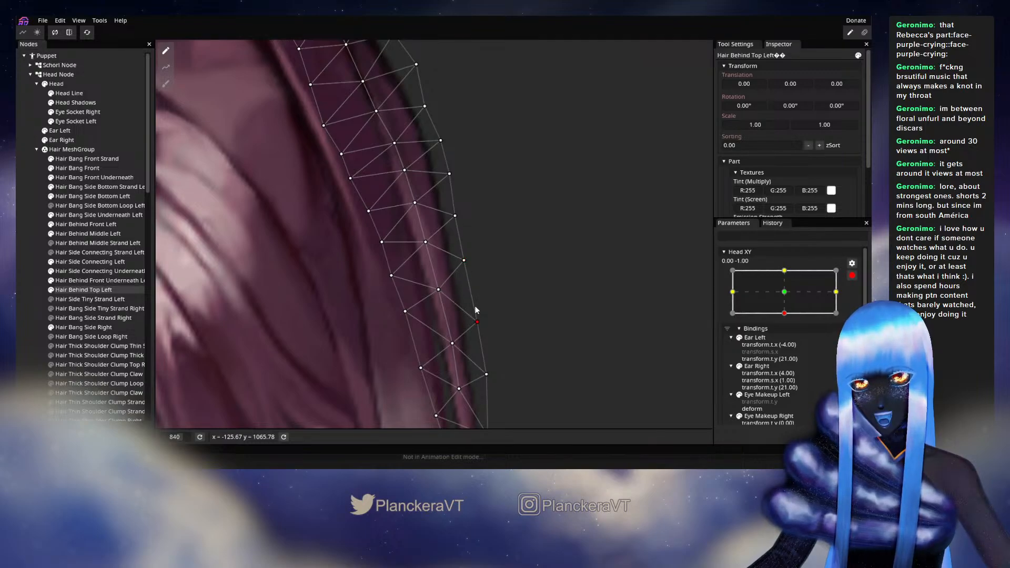
drag(478, 309, 476, 307)
drag(455, 344, 455, 334)
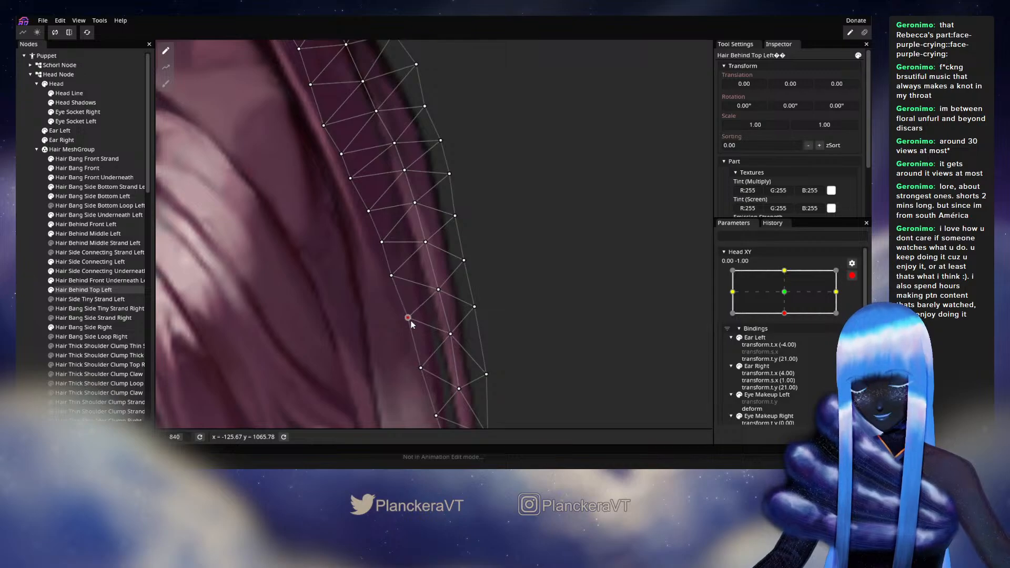
drag(393, 276, 392, 281)
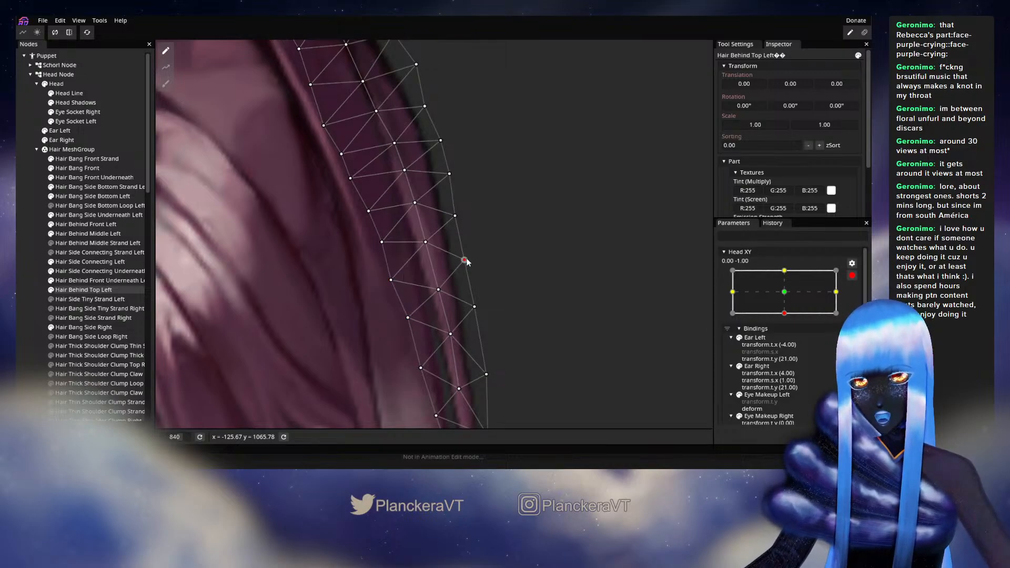
click(501, 355)
Disarm Head XY and check the reshaped hair outline by shifting the parameter slightly around the lowered pose.
scroll(501, 351, down, 6)
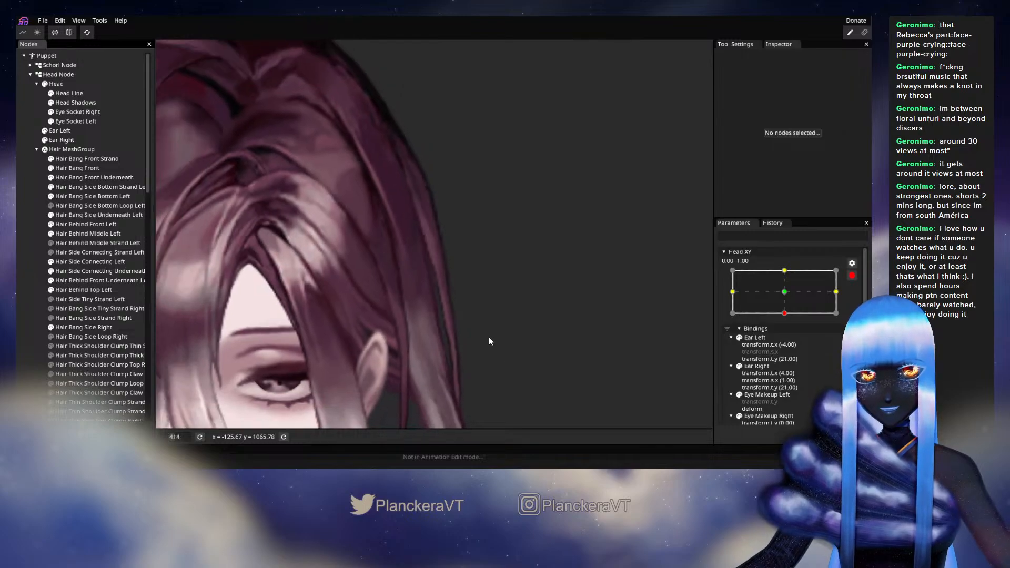
scroll(490, 338, down, 1)
drag(495, 332, 505, 339)
click(853, 275)
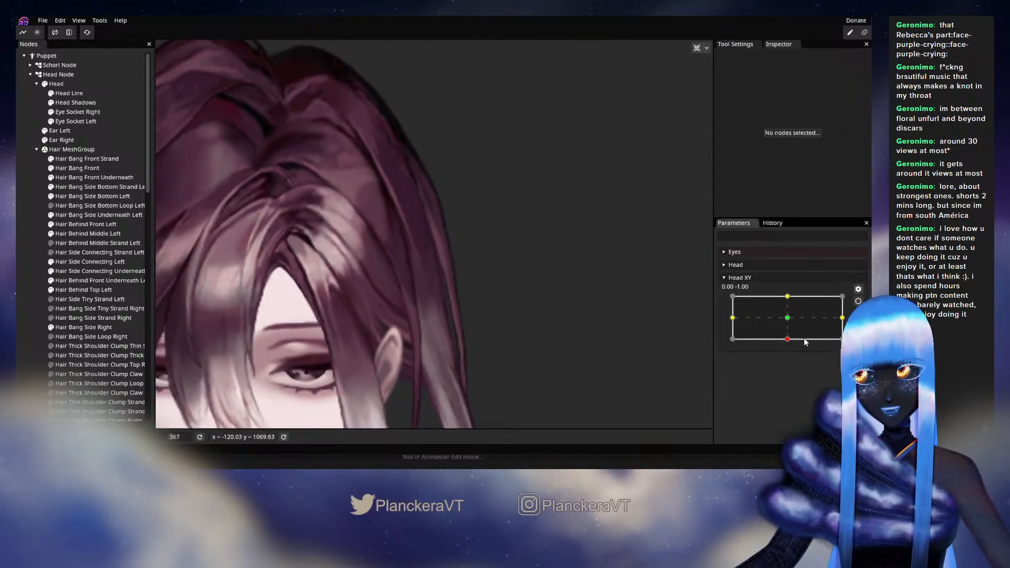
mouse_move(788, 339)
mouse_down()
mouse_move(788, 320)
mouse_move(788, 341)
mouse_up()
Reopen the Head XY 0.00 -1.00 keypoint and nudge a middle vertex on the side of Hair Behind Top Left.
click(858, 301)
scroll(376, 276, up, 1)
scroll(376, 275, up, 4)
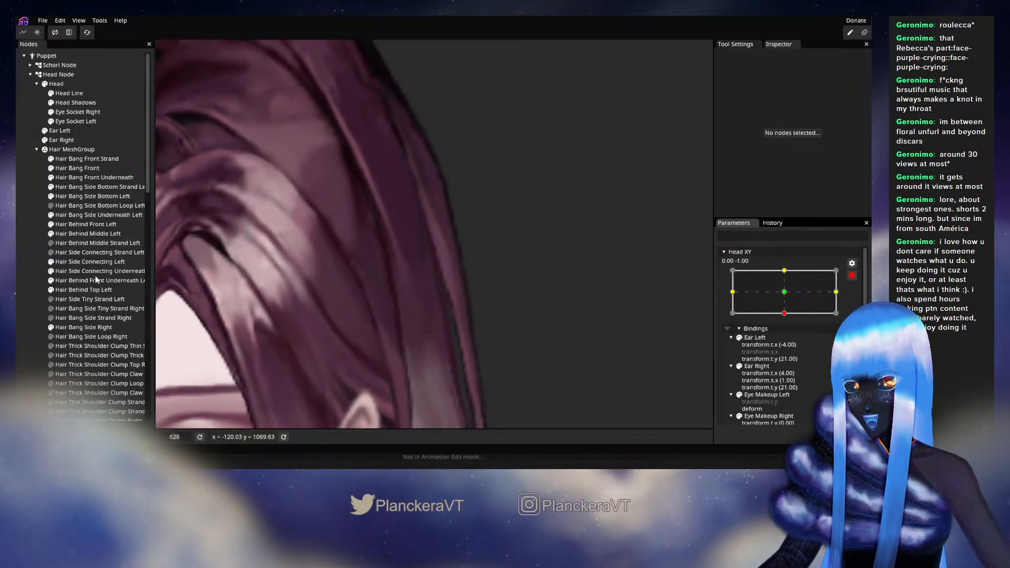
click(84, 290)
scroll(410, 280, up, 1)
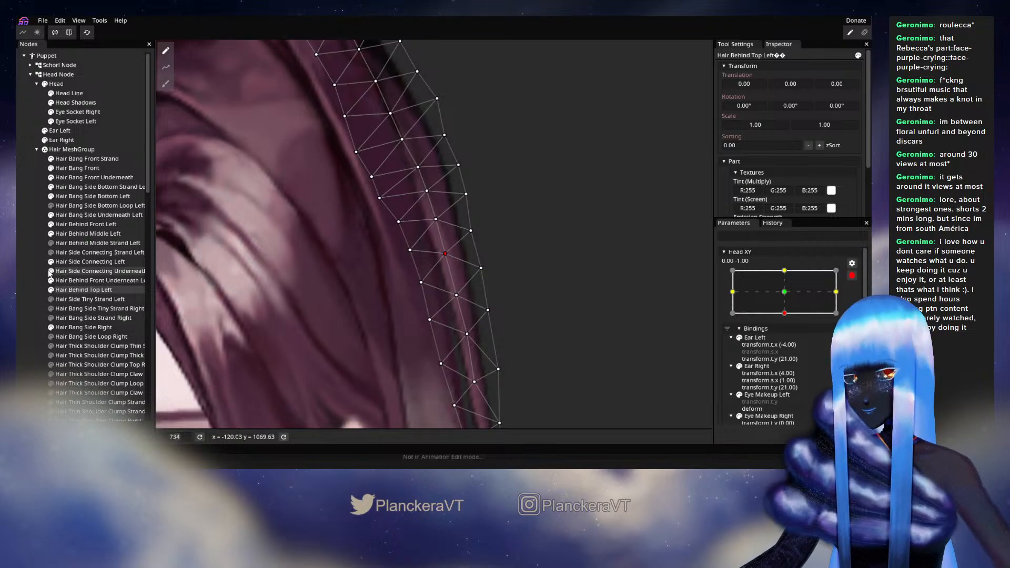
click(416, 317)
Stop keypoint editing and preview the hair side with small Head XY movements at the lowered pose.
scroll(417, 320, down, 8)
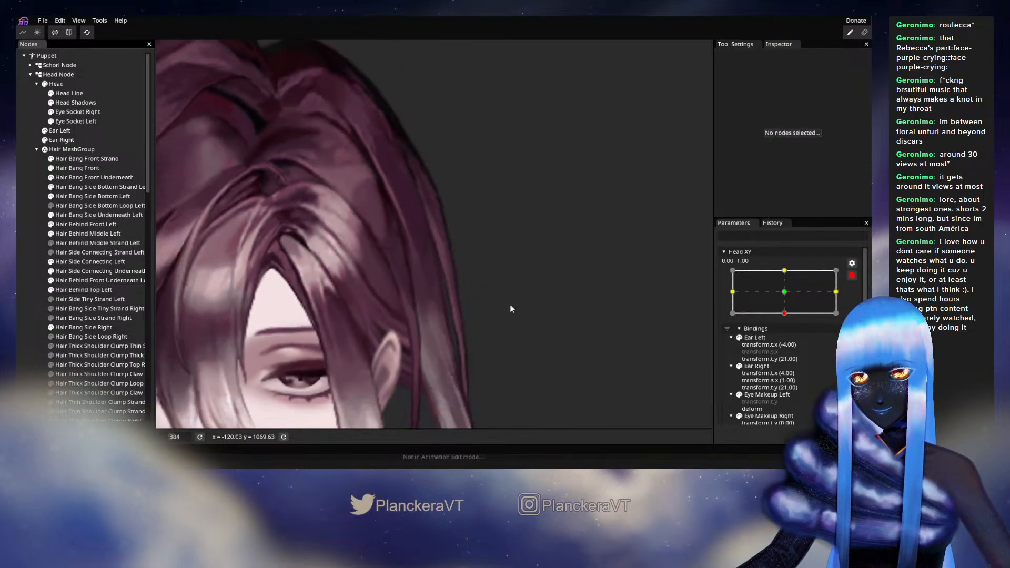
click(852, 275)
mouse_move(788, 339)
mouse_down()
mouse_move(790, 326)
mouse_move(789, 338)
mouse_up()
At the Head XY 0.00 -1.00 keypoint, push a middle vertex and four outer-edge vertices of Hair Behind Top Left slightly outward.
click(858, 301)
scroll(417, 261, up, 6)
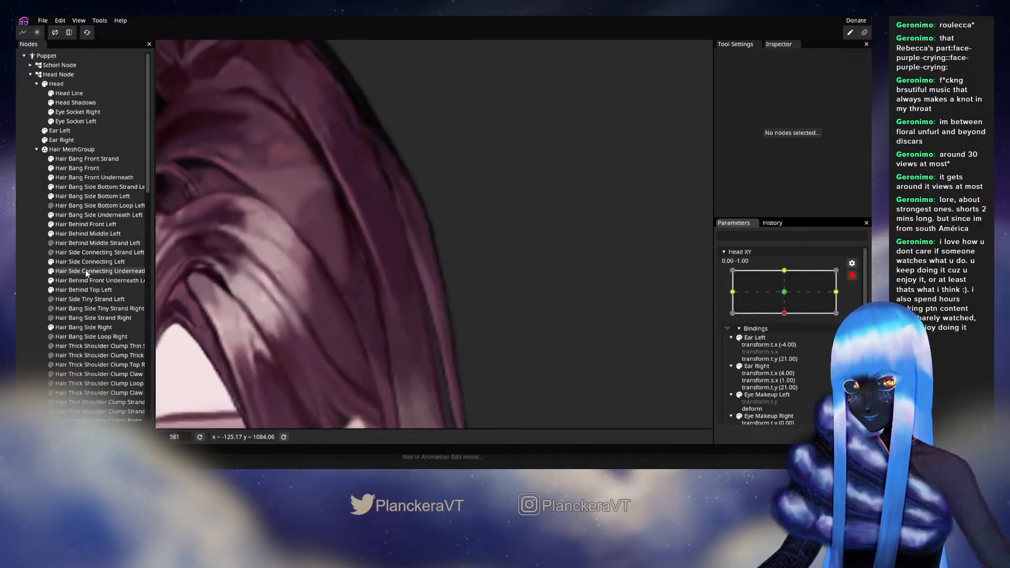
click(87, 290)
scroll(433, 257, up, 2)
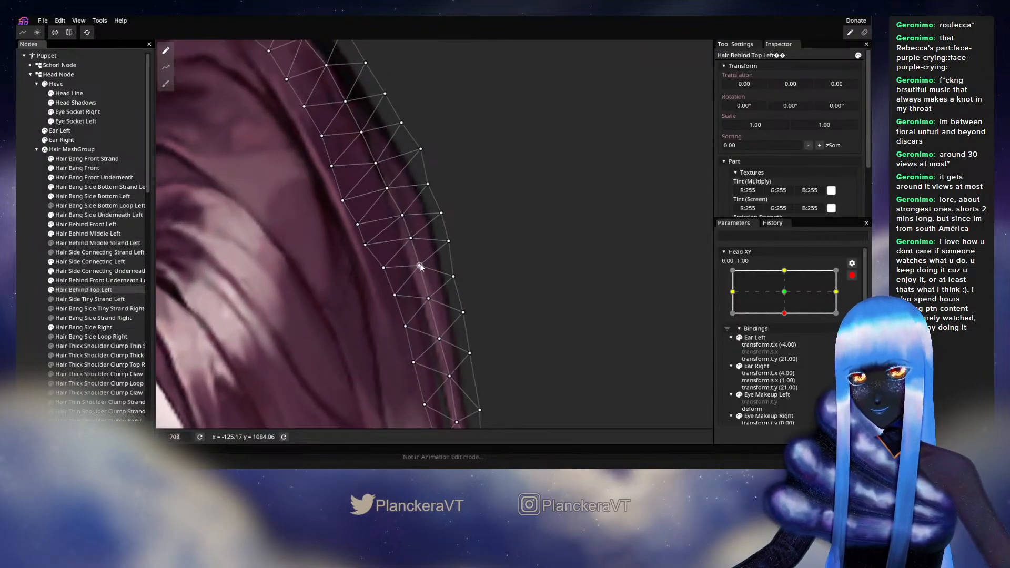
drag(422, 267, 425, 265)
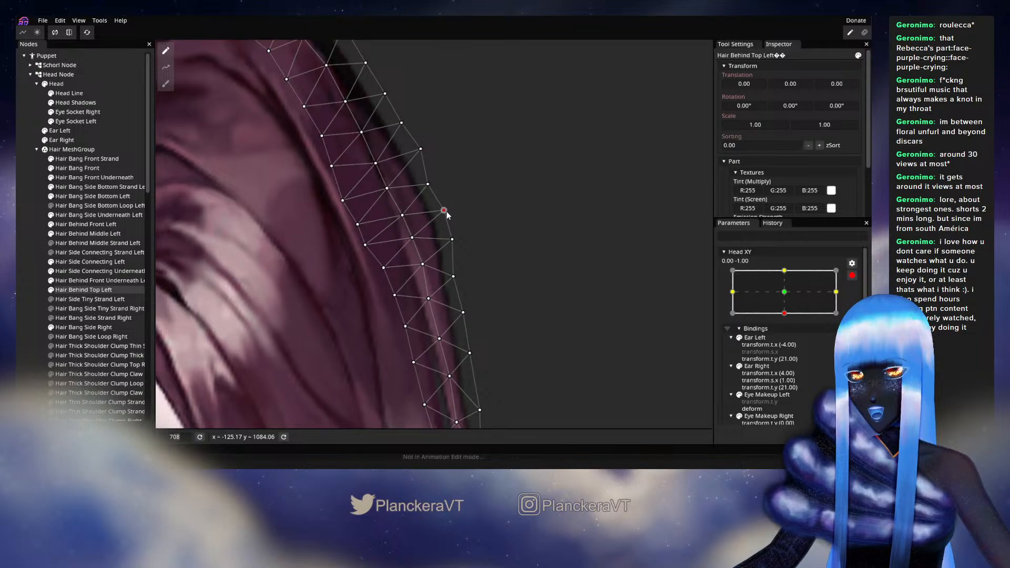
drag(428, 185, 431, 184)
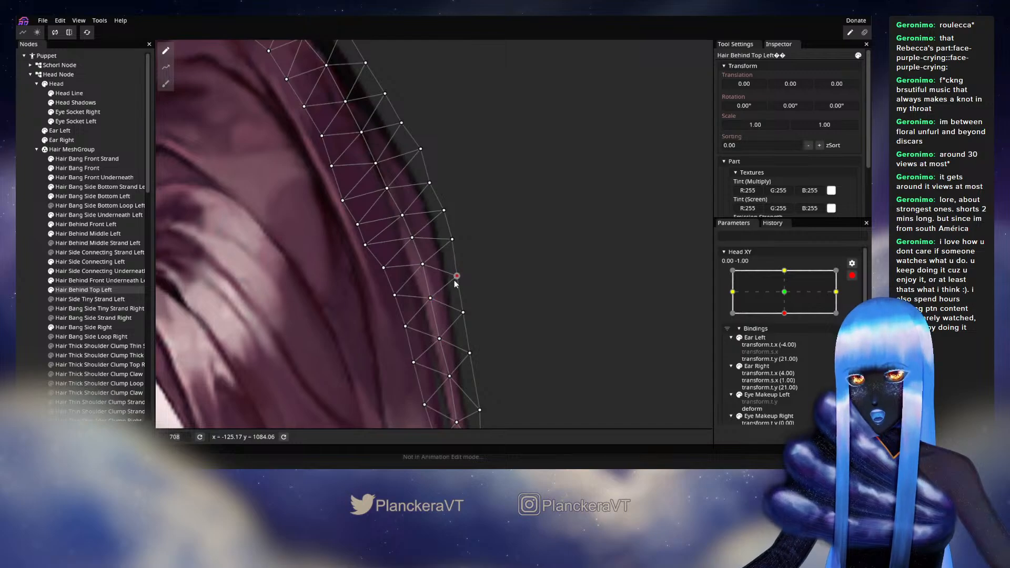
click(41, 267)
Stop keypoint editing and preview the hair outline with Head XY moved sideways to about -0.11 -1.00.
scroll(458, 289, down, 4)
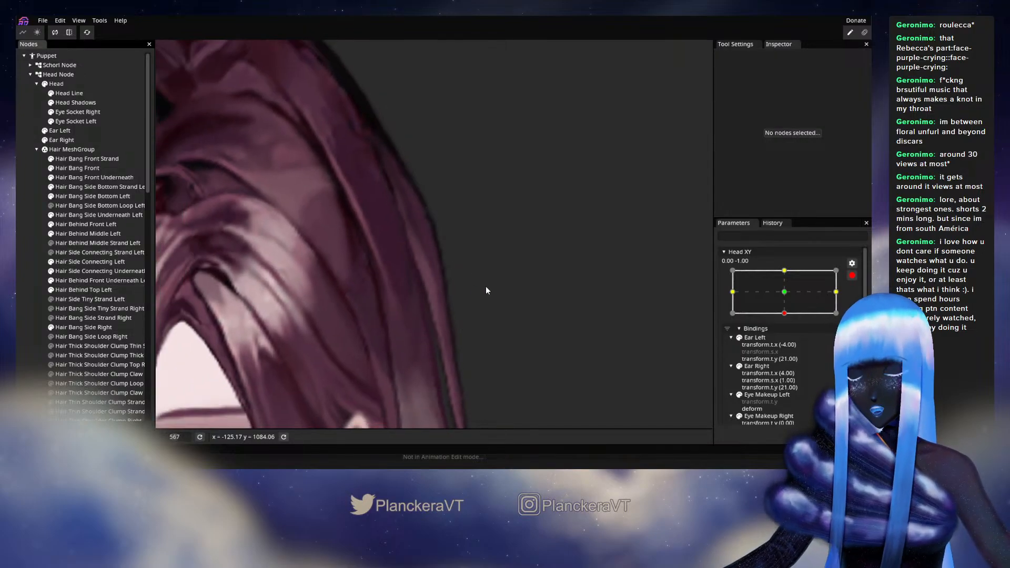
scroll(505, 289, down, 2)
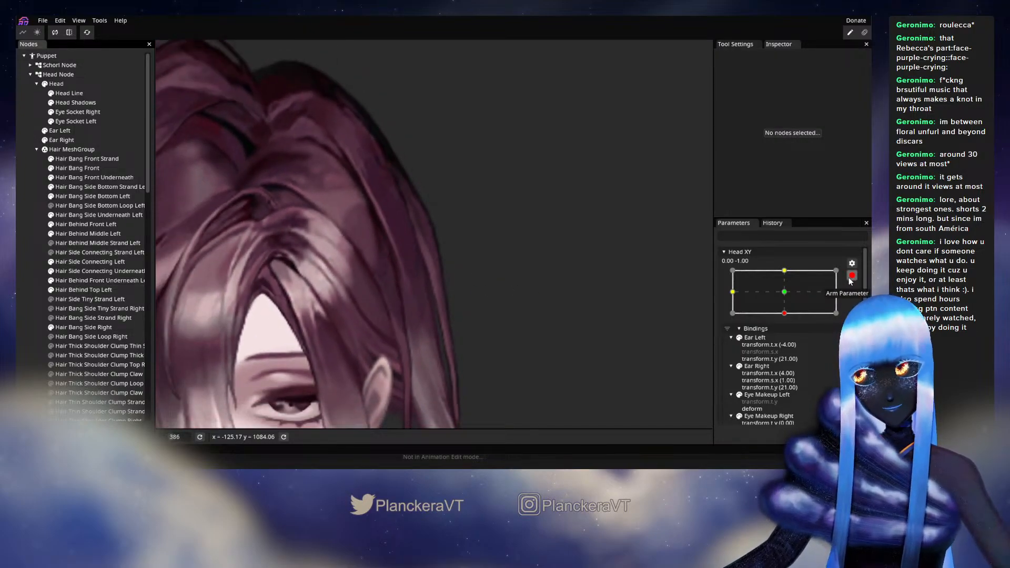
click(852, 275)
mouse_move(798, 335)
mouse_down()
mouse_move(787, 329)
mouse_move(782, 341)
mouse_up()
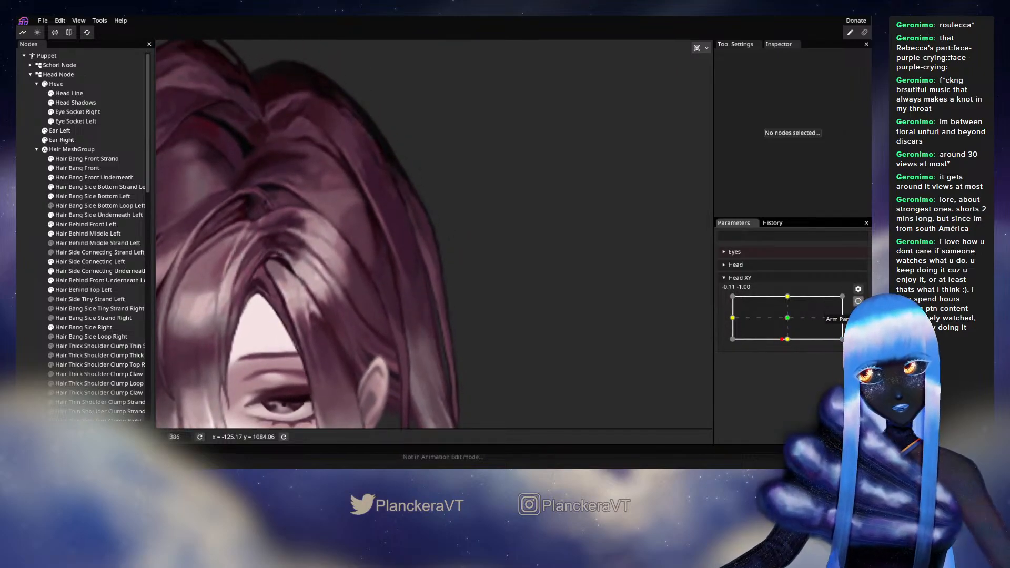
Reopen the Head XY 0.00 -1.00 keypoint, adjust an outer-edge vertex higher up on Hair Behind Top Left and deselect the mesh.
click(859, 301)
scroll(368, 284, up, 1)
scroll(368, 284, up, 2)
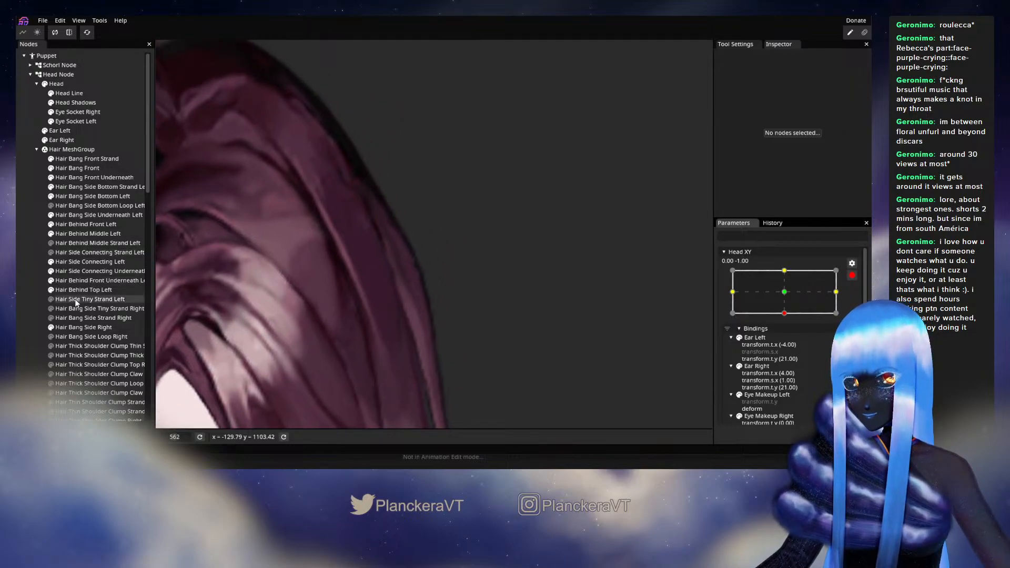
click(135, 292)
scroll(428, 244, up, 2)
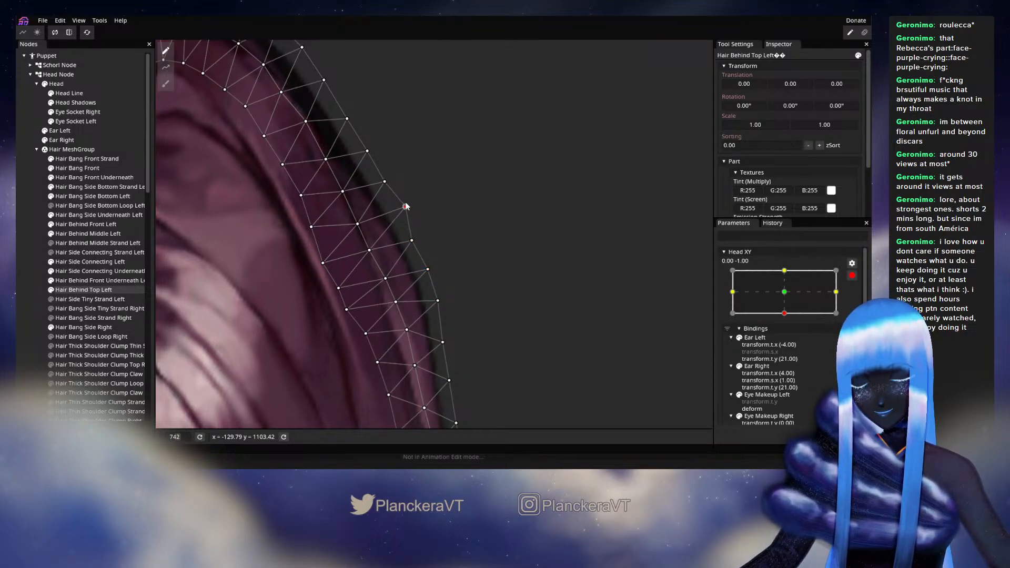
click(470, 329)
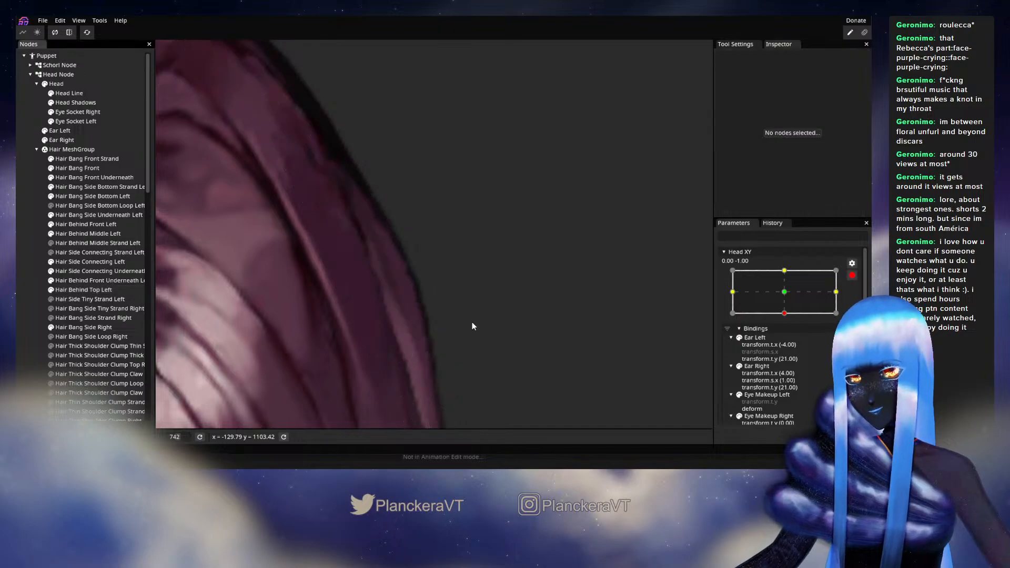
Stop keypoint editing and preview the hair outline by moving Head XY slightly sideways at the lowered pose.
scroll(469, 324, down, 5)
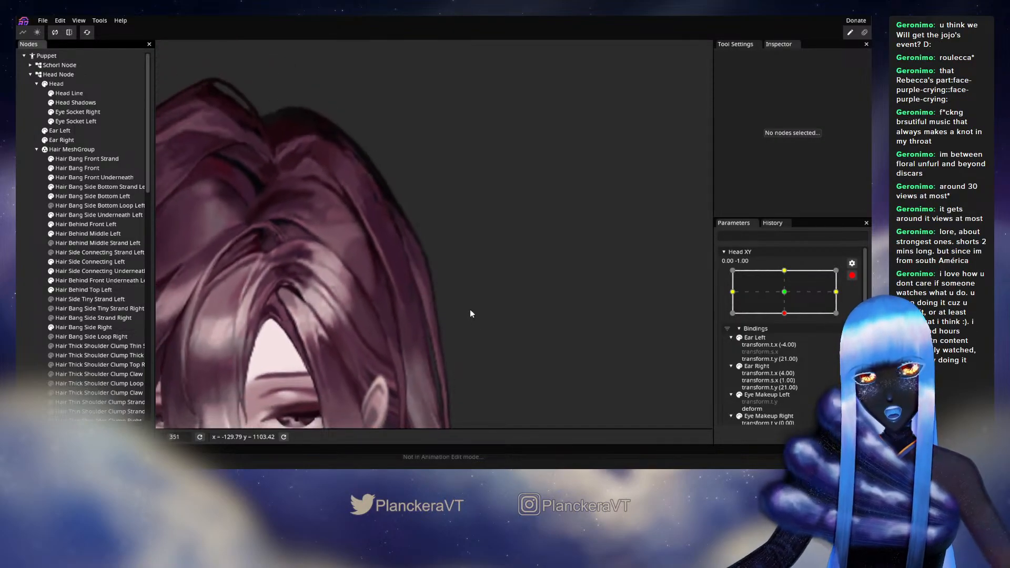
scroll(470, 313, down, 1)
click(852, 276)
mouse_move(787, 340)
mouse_down()
mouse_move(787, 320)
mouse_move(789, 340)
mouse_up()
Reopen the Head XY 0.00 -1.00 keypoint, nudge the middle-row vertices of Hair Behind Top Left along the upper outline and deselect the mesh.
click(857, 302)
scroll(484, 308, up, 5)
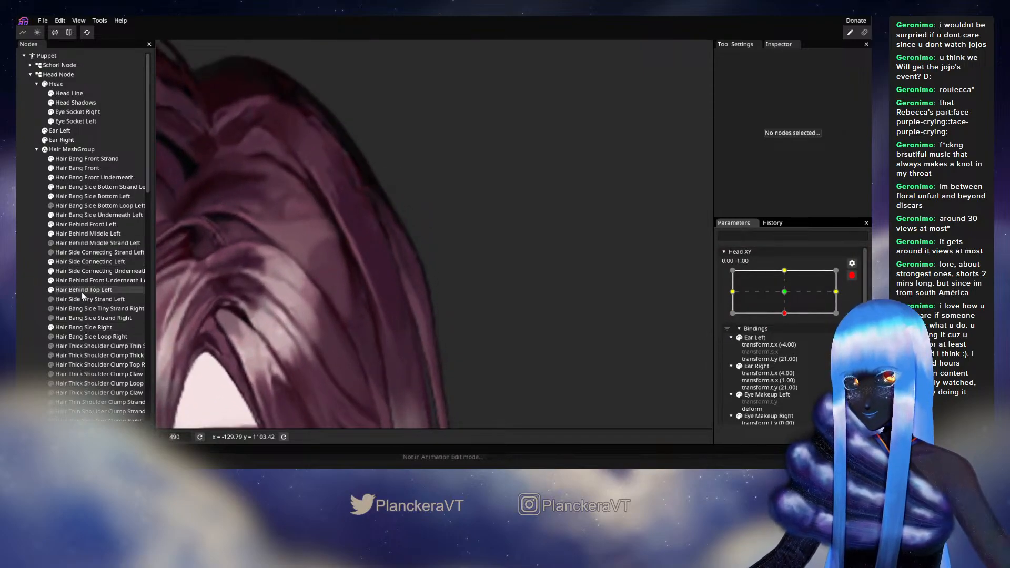
click(82, 291)
scroll(424, 266, up, 3)
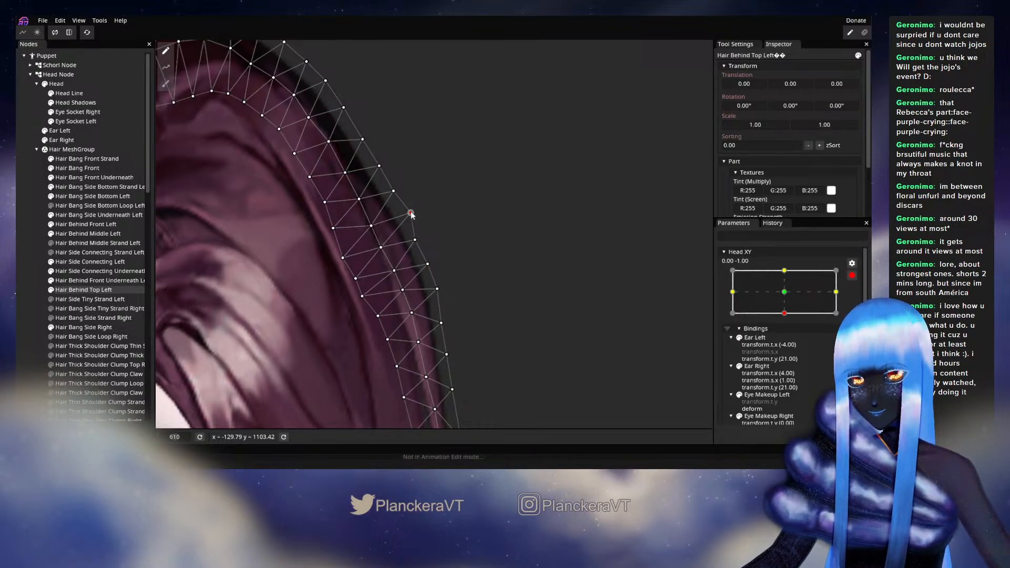
click(380, 248)
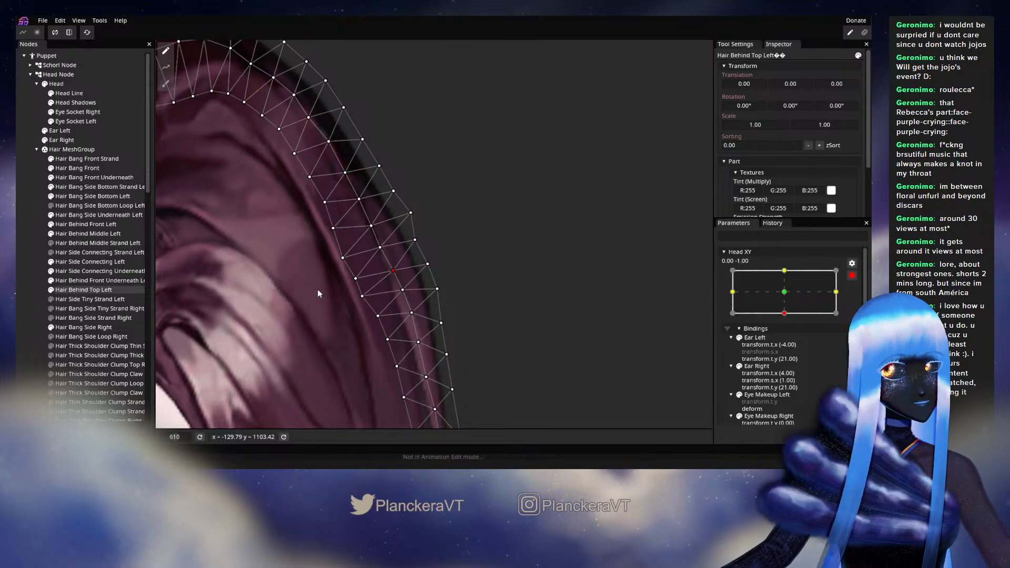
scroll(369, 296, down, 3)
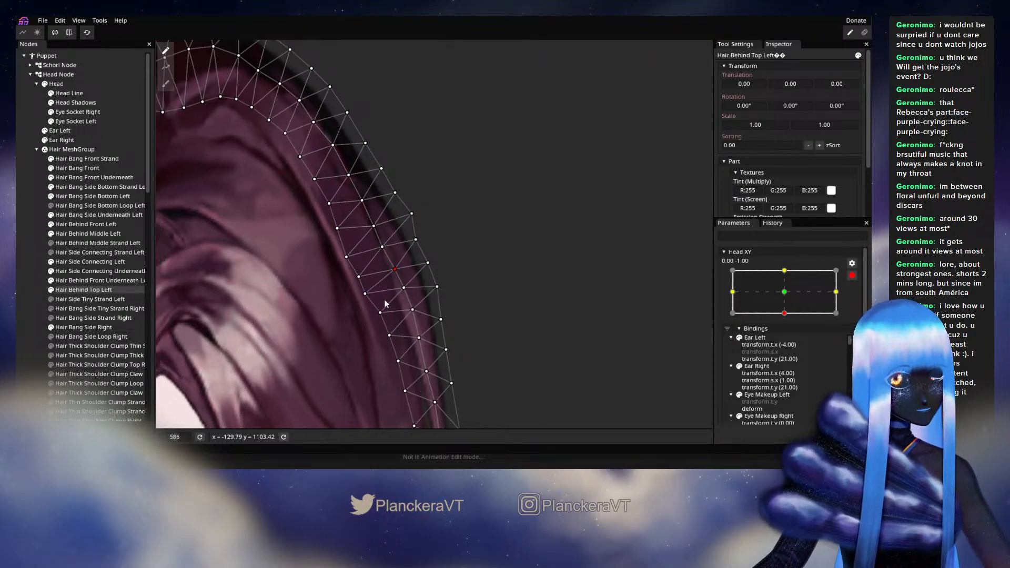
scroll(385, 304, down, 1)
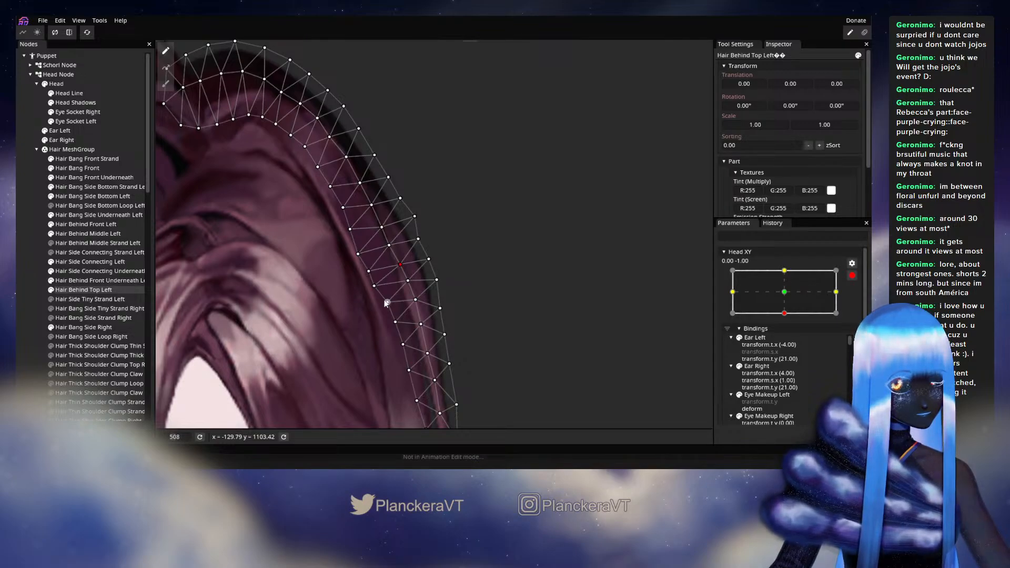
scroll(384, 301, down, 4)
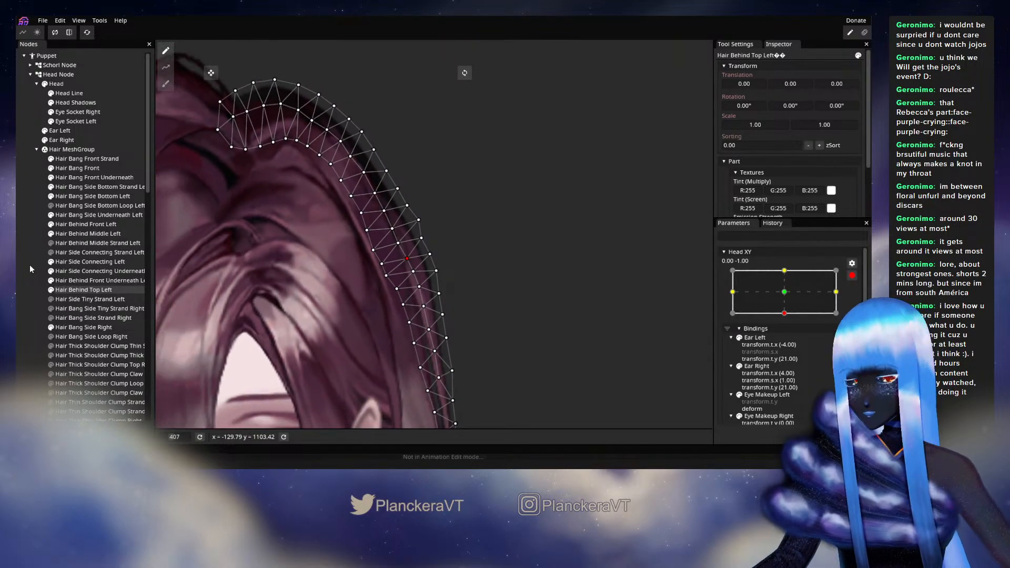
click(30, 266)
Stop keypoint editing and check the upper hair outline with small Head XY movements around 0.00 -1.00.
scroll(490, 308, down, 1)
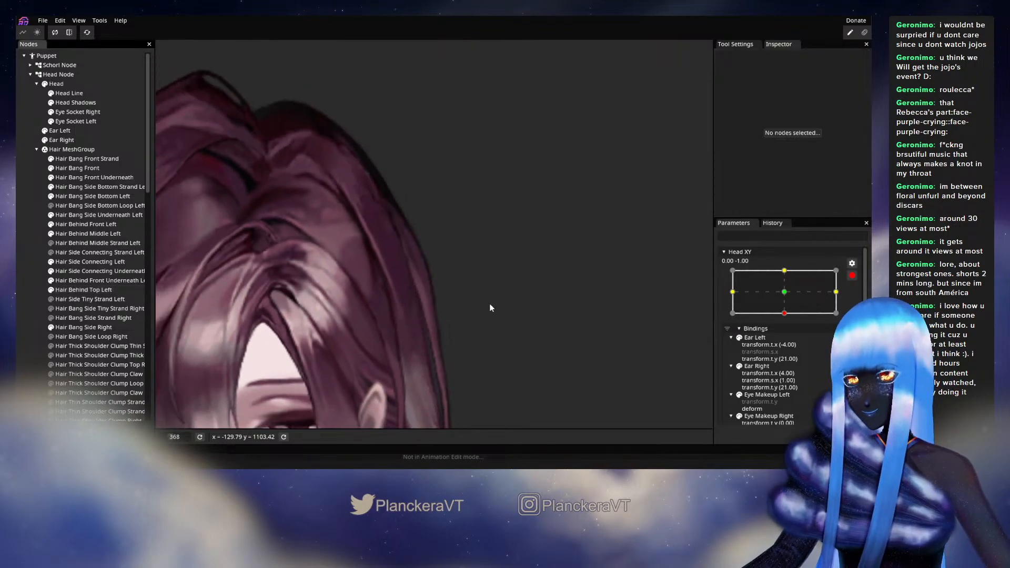
click(852, 275)
mouse_move(789, 342)
mouse_down()
mouse_move(787, 321)
mouse_move(788, 342)
mouse_up()
At the Head XY 0.00 -1.00 keypoint, adjust an outer-edge vertex halfway down Hair Behind Top Left and deselect the mesh.
click(859, 301)
scroll(454, 393, up, 3)
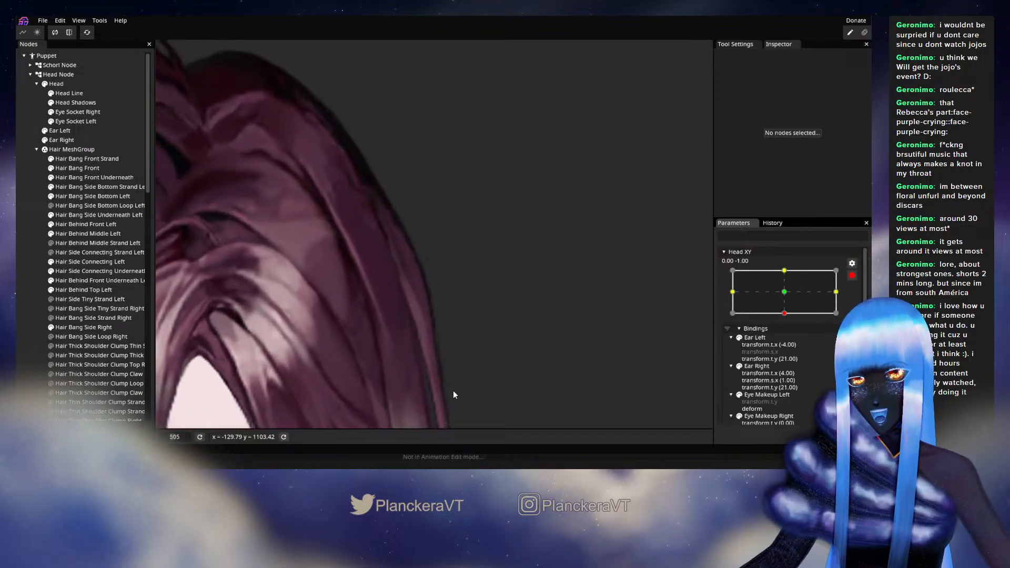
click(77, 290)
scroll(480, 311, up, 1)
drag(432, 282, 424, 251)
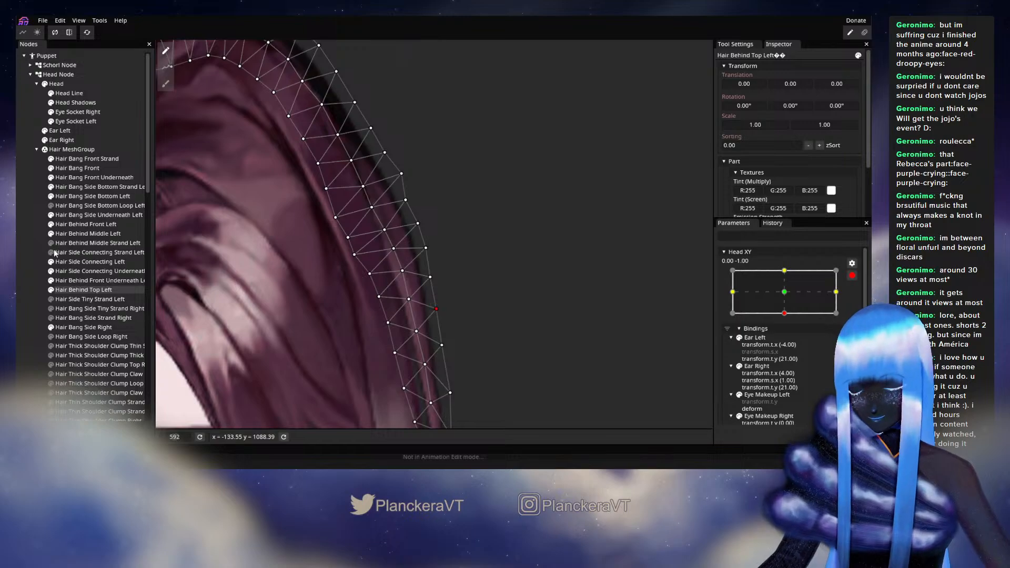
click(137, 288)
Stop keypoint editing and preview the hair side with Head XY moved to about -0.01 -1.00.
scroll(560, 335, down, 3)
scroll(560, 339, down, 3)
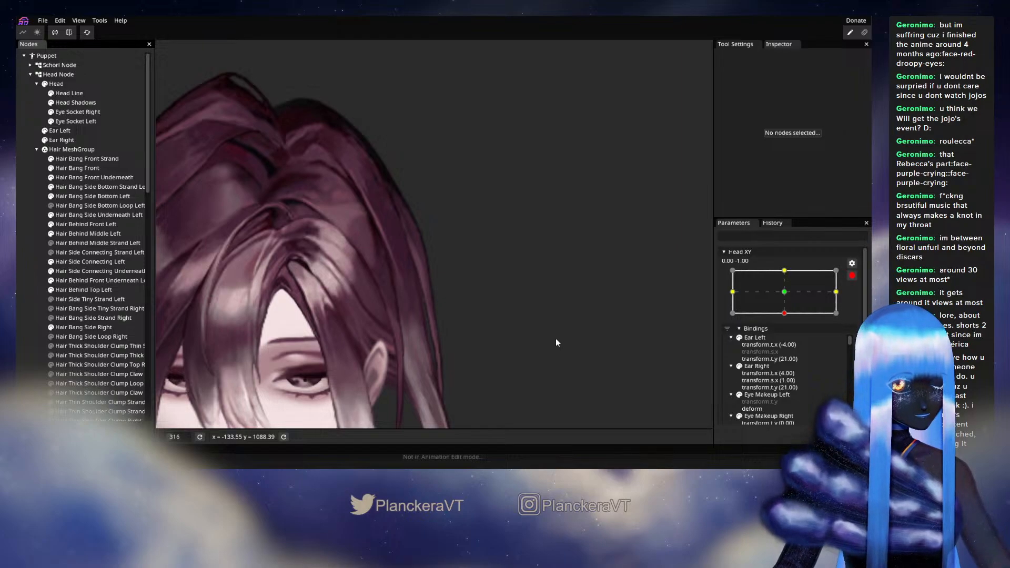
scroll(555, 339, down, 1)
drag(564, 343, 598, 334)
click(852, 275)
mouse_move(788, 340)
mouse_down()
mouse_move(789, 318)
mouse_move(787, 340)
mouse_up()
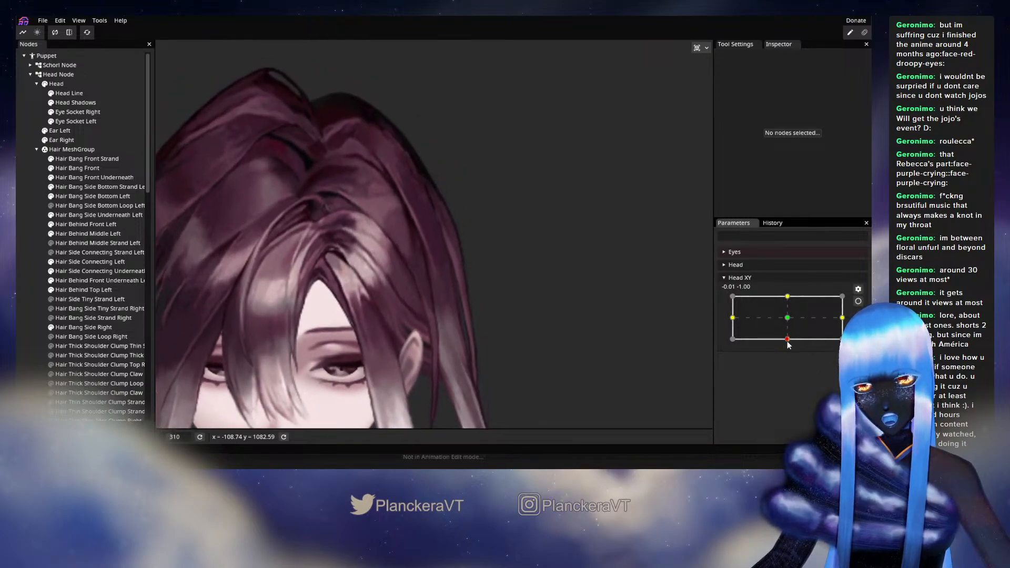
Reopen the Head XY 0.00 -1.00 keypoint and fine-tune middle, outer and inner vertices of Hair Behind Top Left above the ear.
click(859, 302)
scroll(485, 343, up, 3)
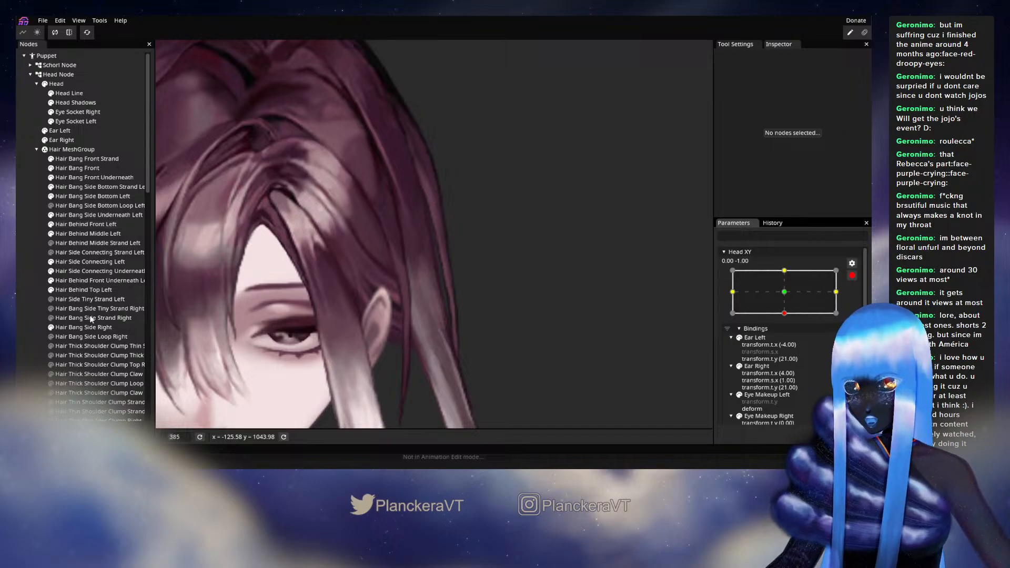
click(75, 290)
scroll(424, 272, up, 5)
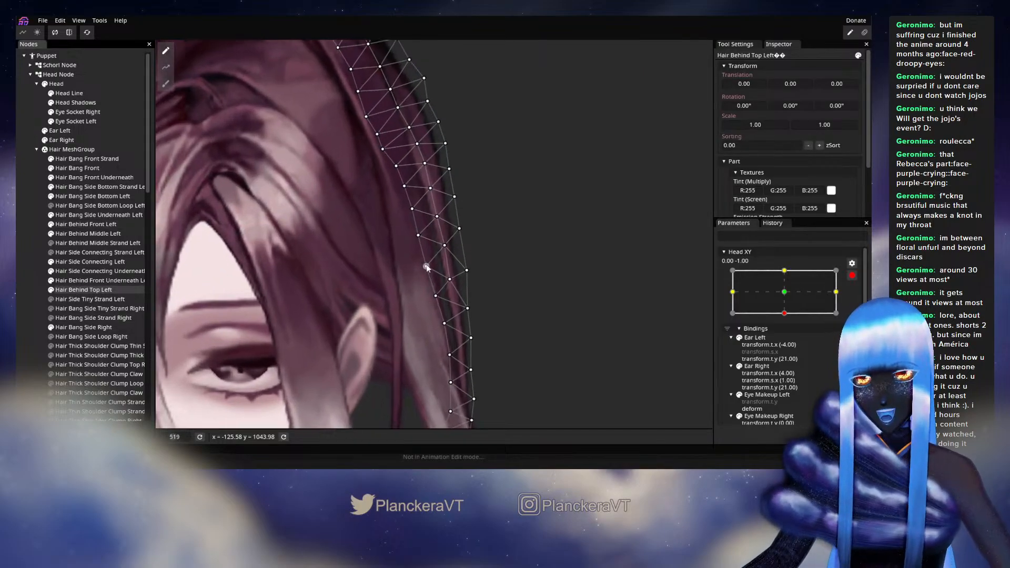
scroll(427, 269, up, 4)
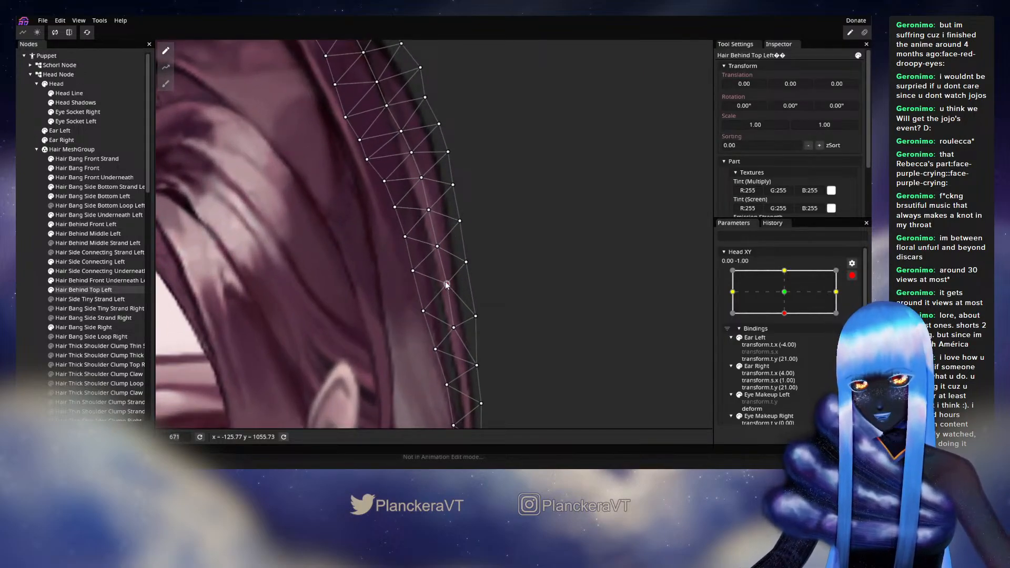
click(443, 280)
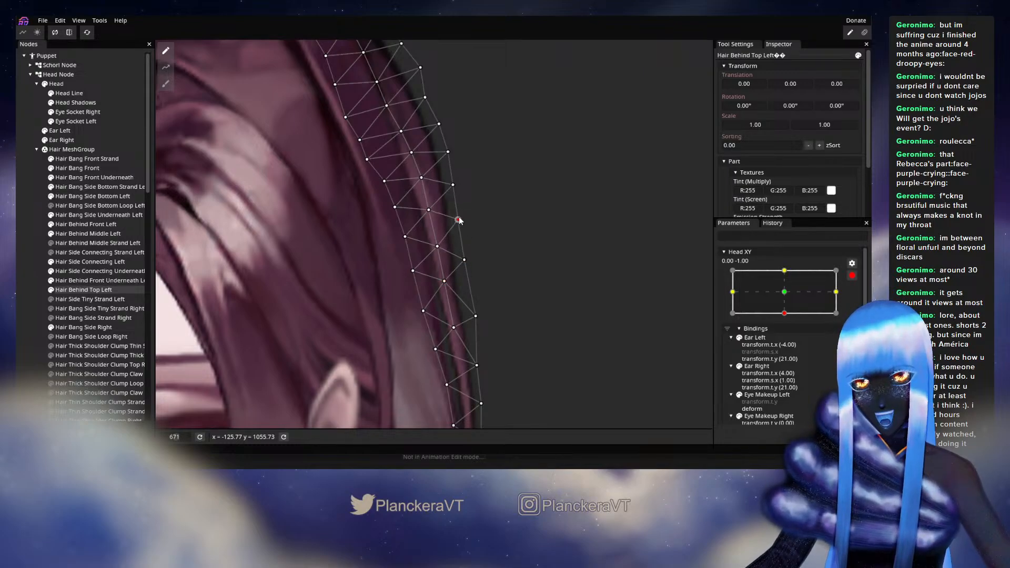
click(405, 236)
Adjust the outer- and inner-edge vertices of Hair Behind Top Left down the strand beside the ear and deselect the mesh.
drag(456, 331, 463, 267)
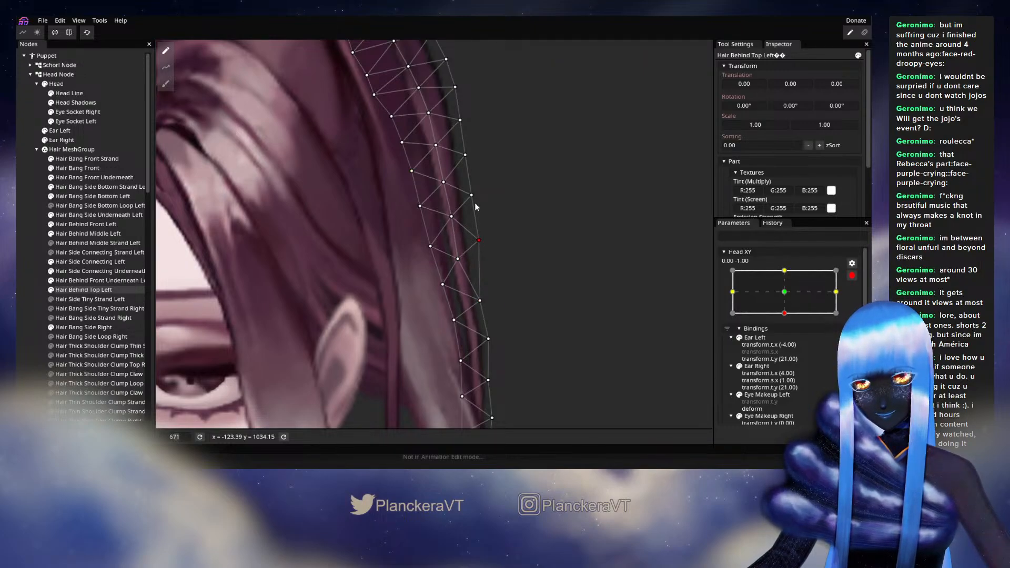
drag(490, 313, 489, 253)
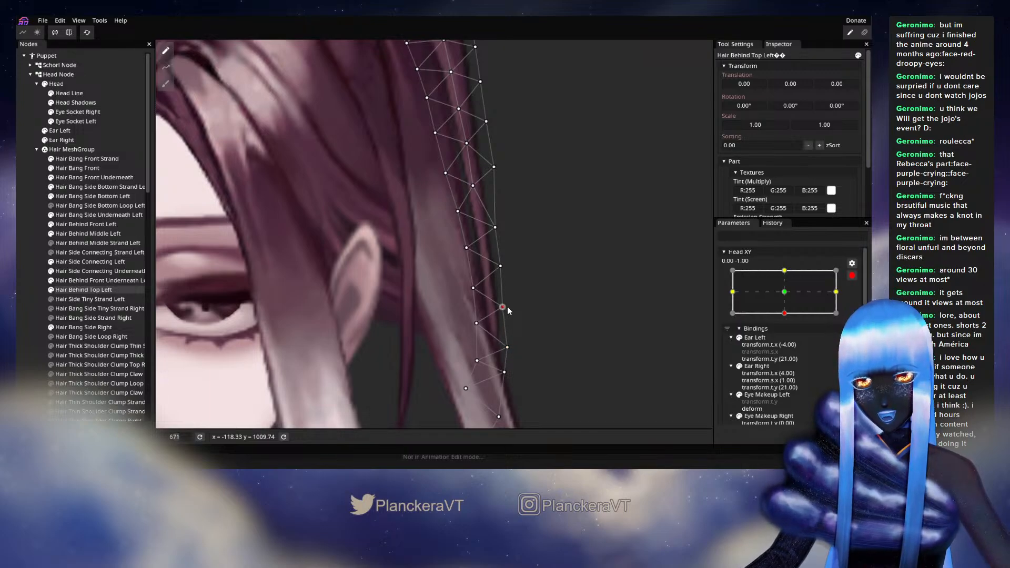
drag(507, 307, 508, 307)
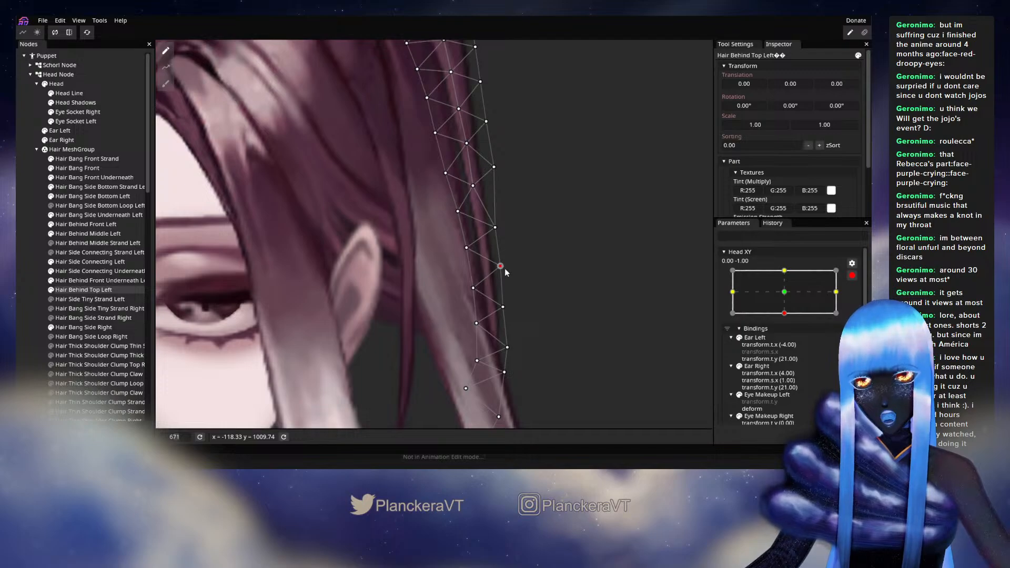
drag(479, 291, 477, 290)
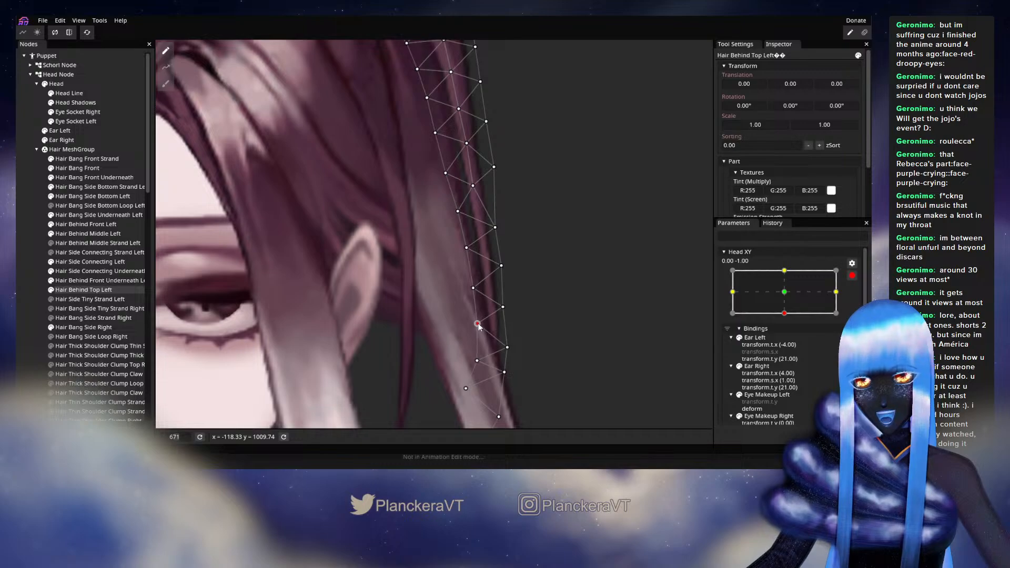
click(545, 298)
Stop keypoint editing and preview the hair beside the ear with Head XY moved to about -0.02 -1.00.
scroll(544, 298, down, 1)
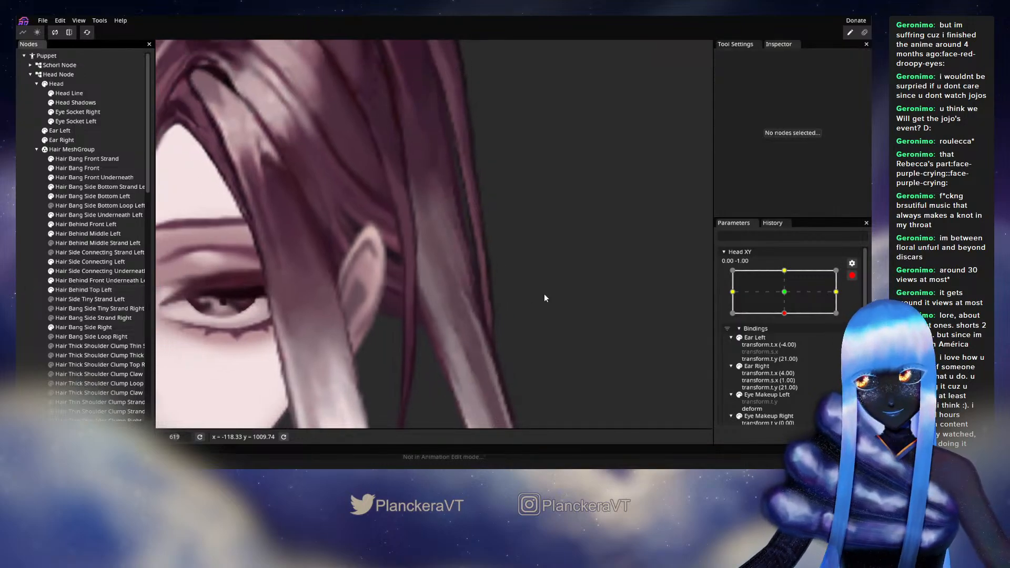
scroll(545, 298, down, 5)
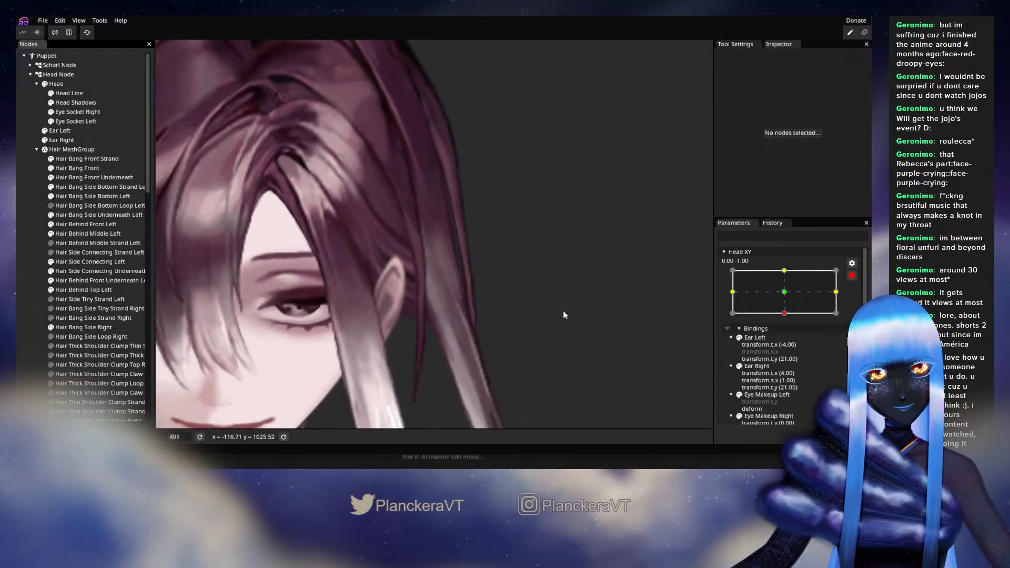
scroll(564, 313, down, 2)
click(853, 275)
mouse_move(788, 340)
mouse_down()
mouse_move(788, 321)
mouse_move(788, 341)
mouse_up()
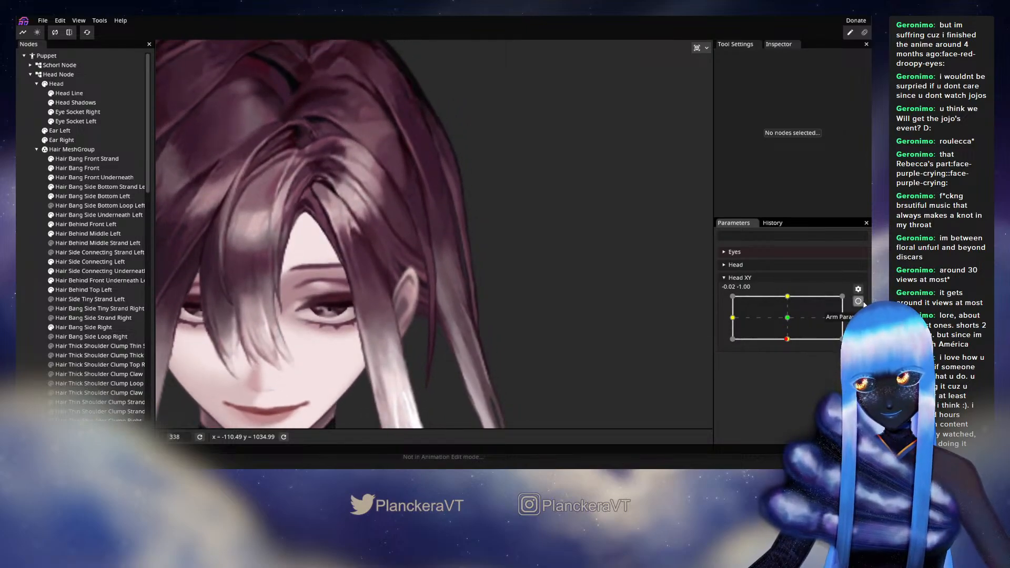
At the Head XY 0.00 -1.00 keypoint, refine outer, middle and inner vertices of Hair Behind Top Left above the ear and deselect the mesh.
click(858, 301)
scroll(366, 265, up, 8)
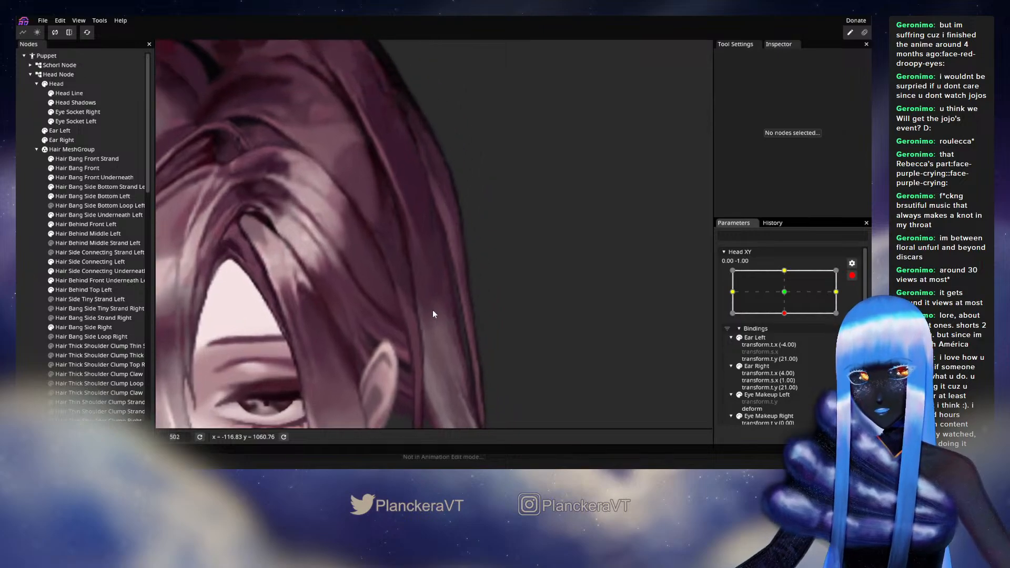
click(89, 290)
scroll(421, 319, up, 8)
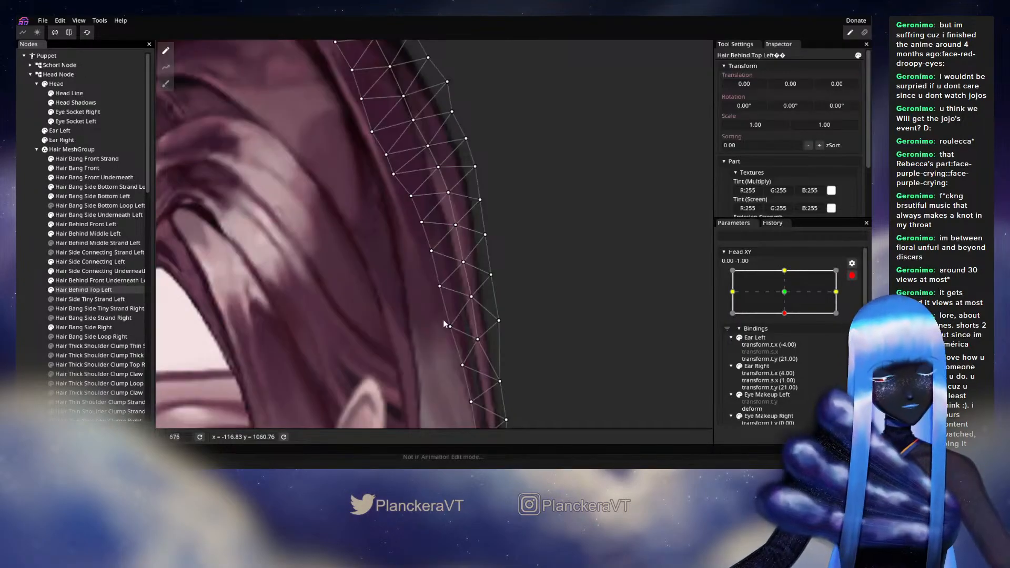
scroll(443, 320, up, 2)
drag(441, 291, 497, 273)
drag(505, 328, 450, 332)
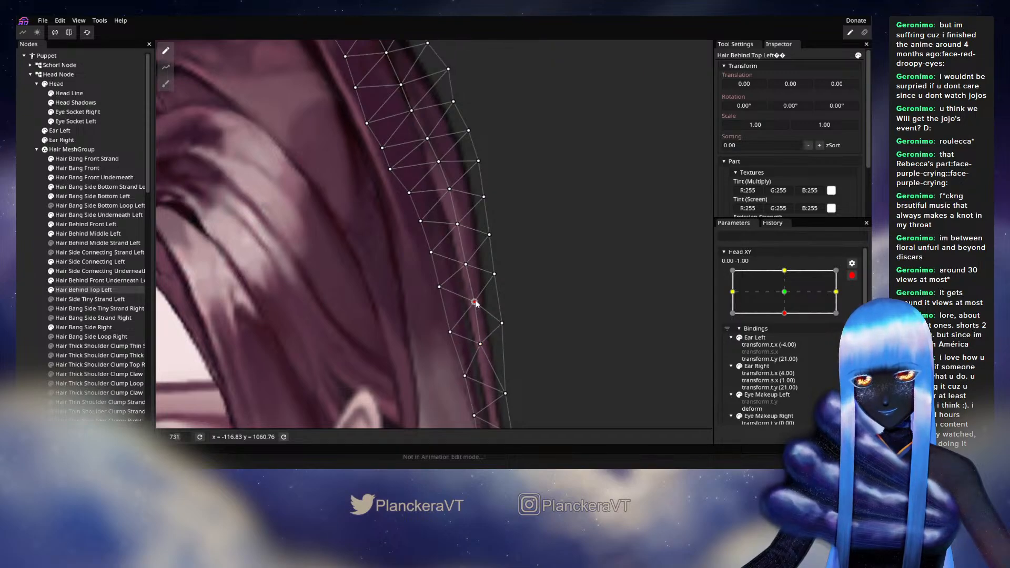
drag(467, 264, 430, 248)
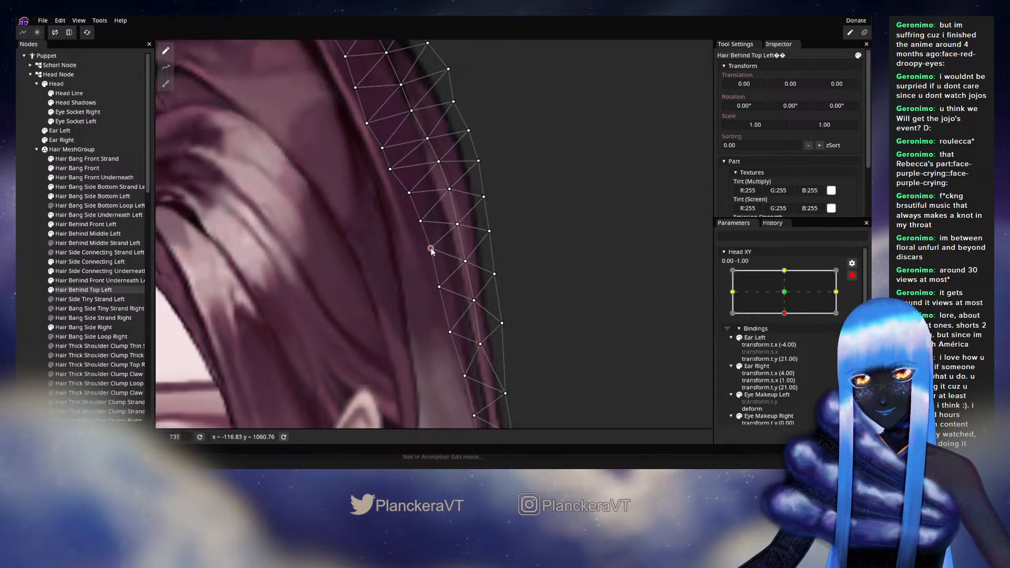
click(33, 278)
Stop keypoint editing and preview the hair outline with Head XY moved sideways to about -0.05 -1.00.
scroll(492, 319, down, 3)
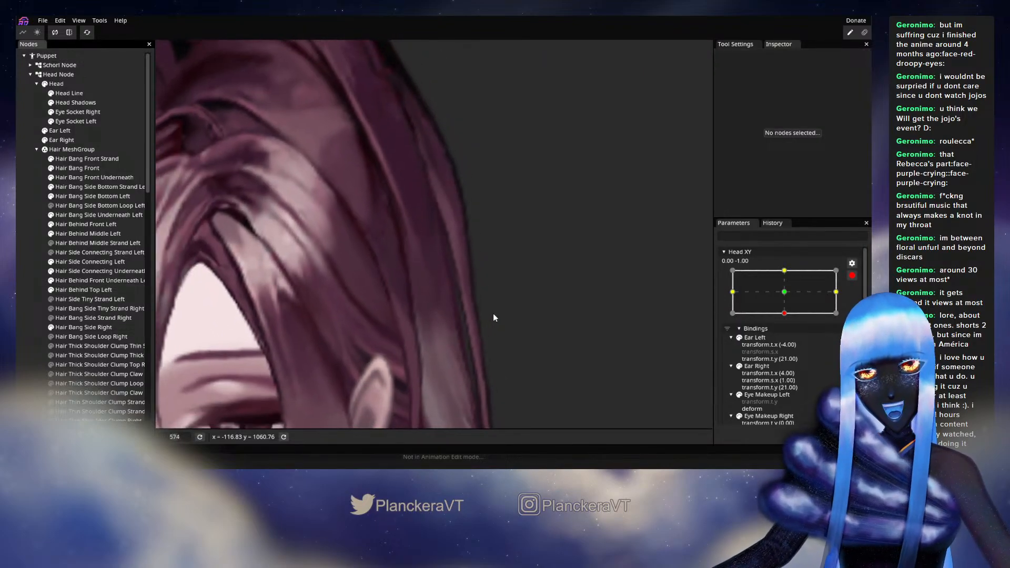
scroll(496, 311, down, 3)
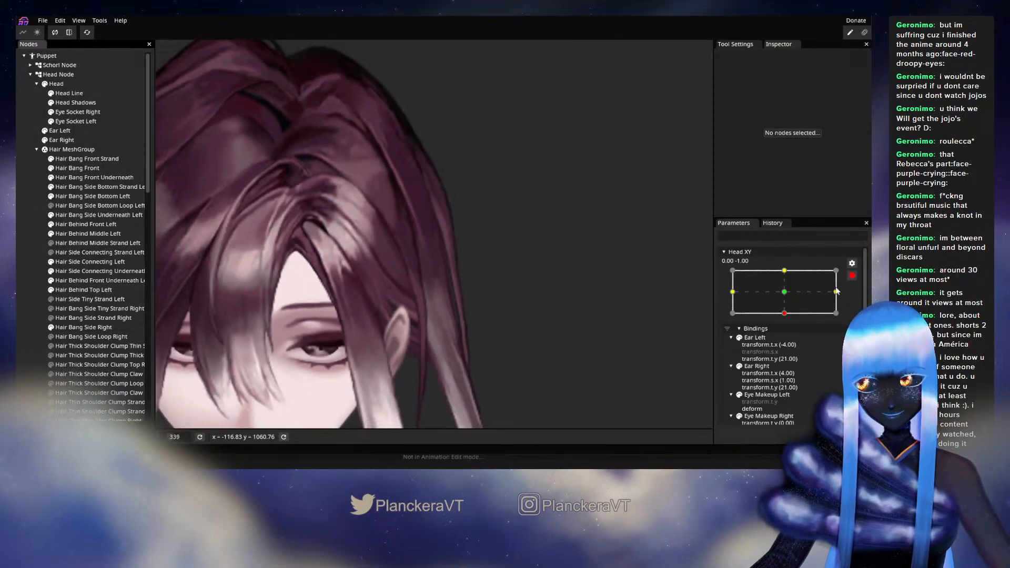
click(852, 276)
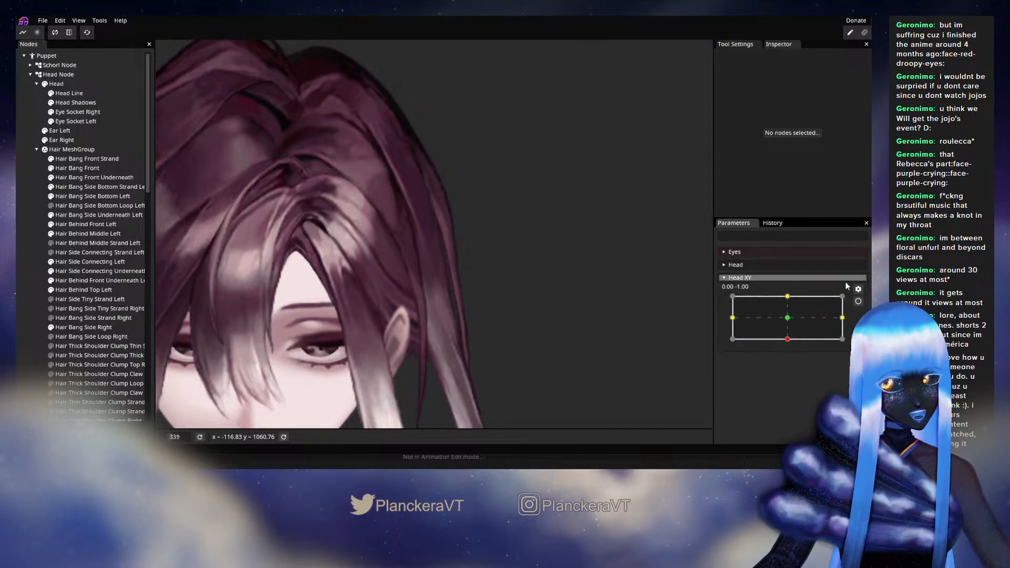
mouse_move(786, 340)
mouse_down()
mouse_move(789, 320)
mouse_move(788, 339)
mouse_up()
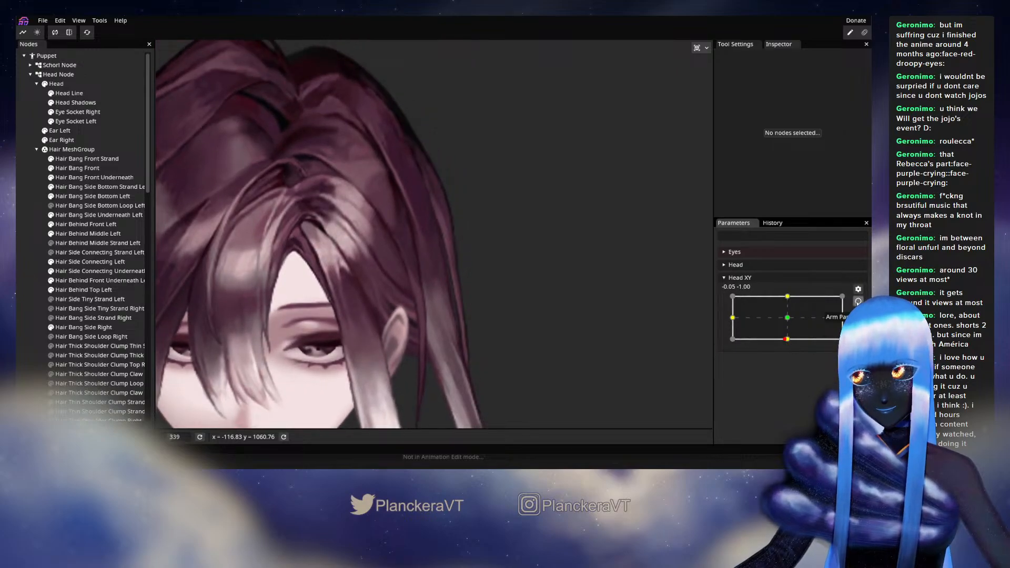
At the Head XY 0.00 -1.00 keypoint, nudge a middle, an outer-edge and an inner-edge vertex of Hair Behind Top Left above the ear.
click(859, 301)
scroll(403, 278, up, 5)
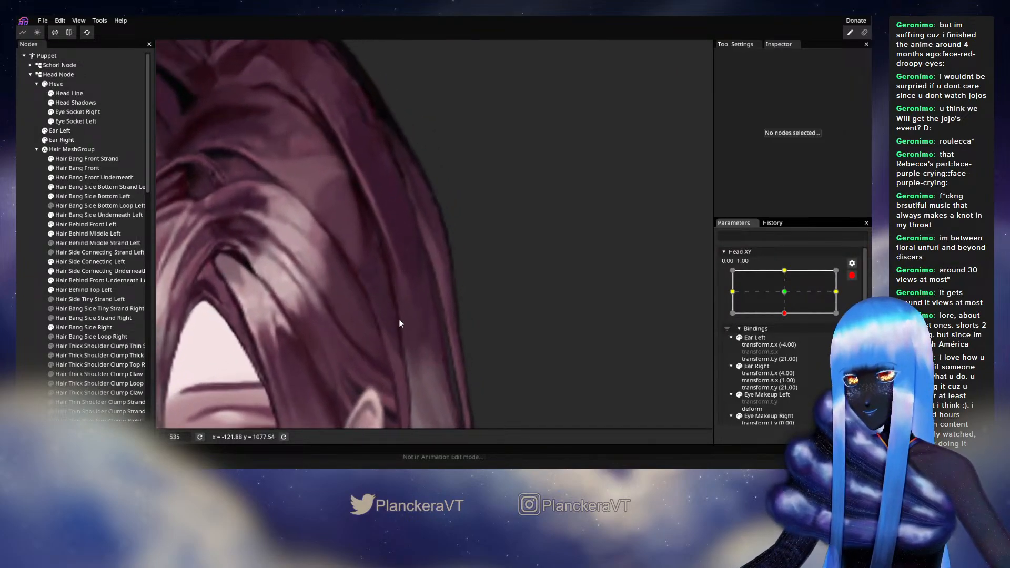
click(83, 290)
scroll(417, 292, up, 2)
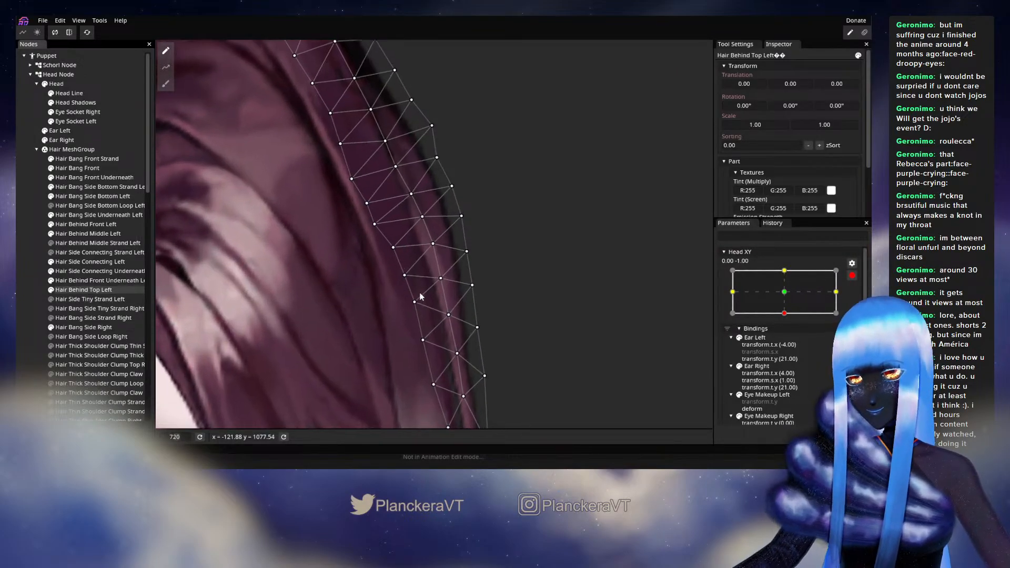
click(440, 279)
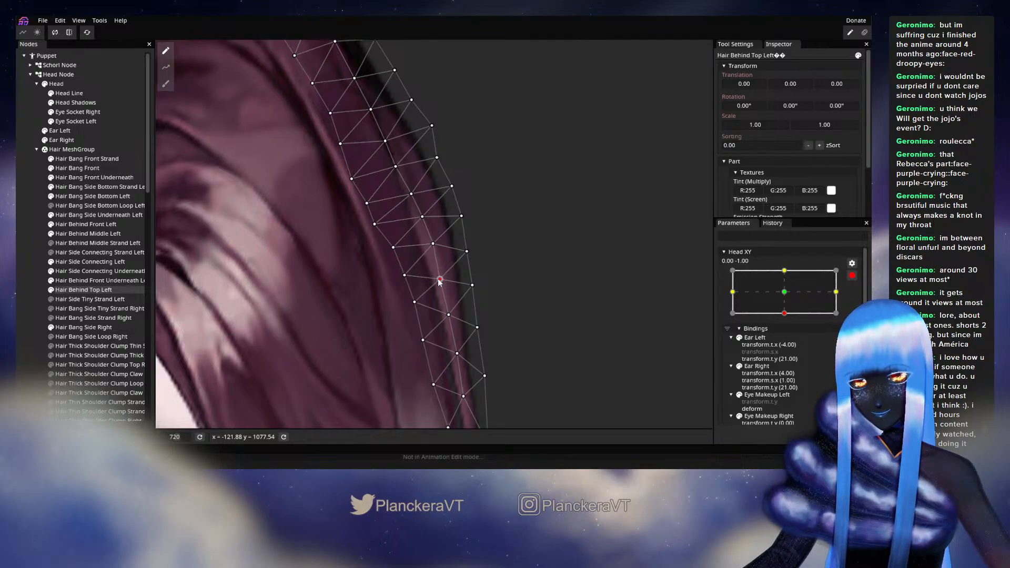
click(467, 252)
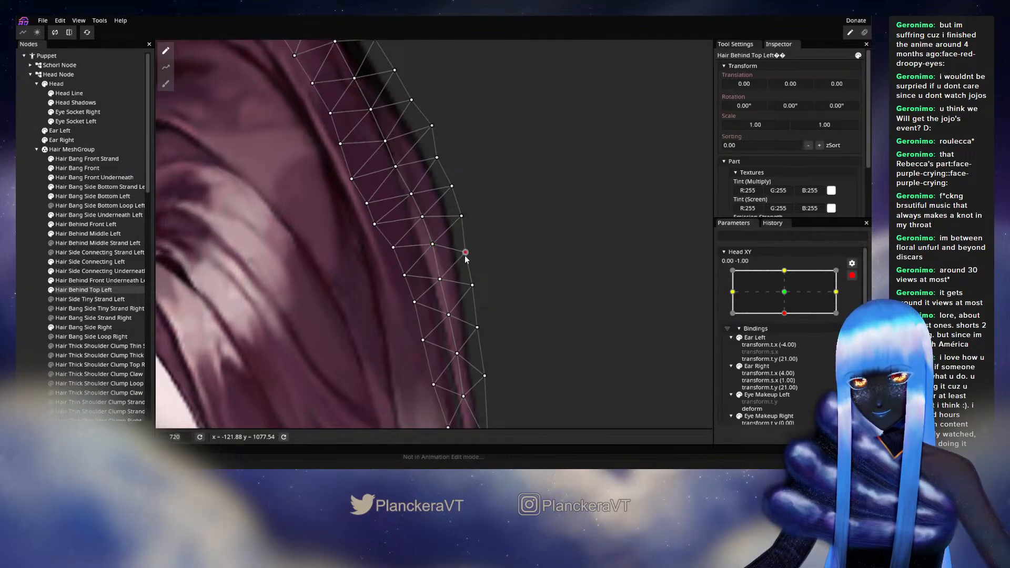
click(414, 302)
drag(417, 314, 422, 269)
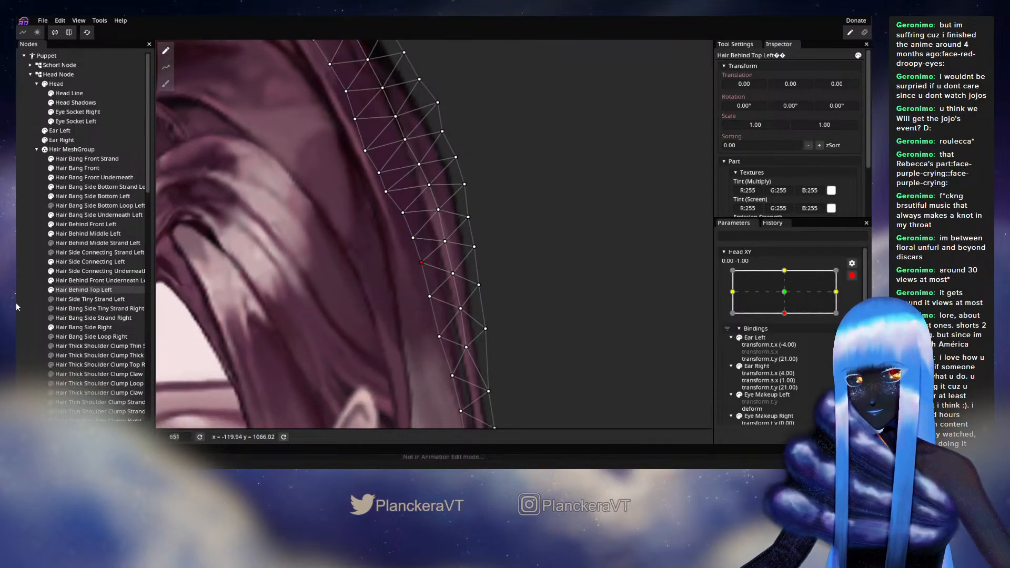
Deselect the mesh, stop keypoint editing and preview the left hair outline around the downward Head XY position.
click(19, 302)
scroll(411, 336, down, 3)
scroll(411, 336, down, 3)
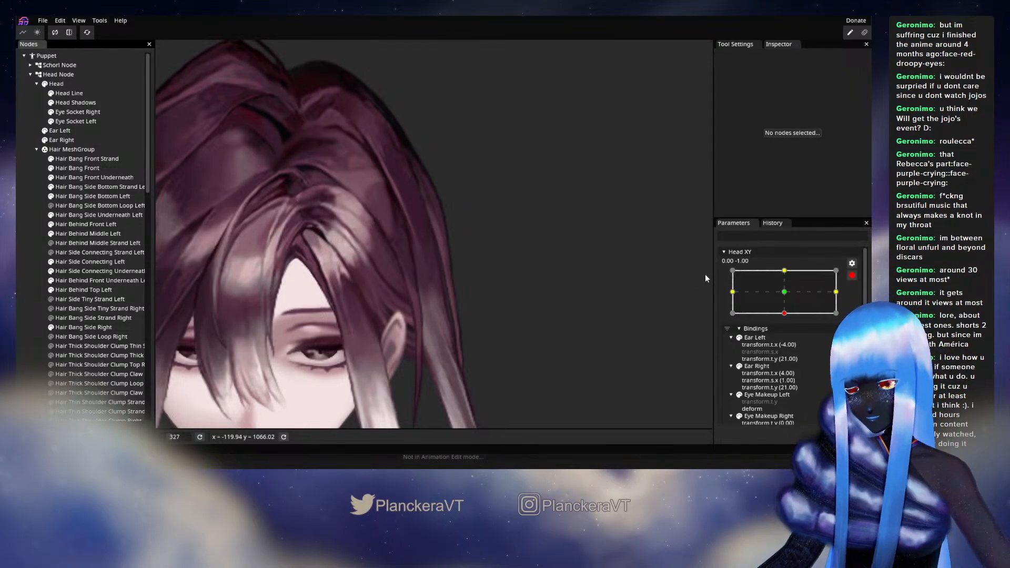
scroll(699, 299, down, 1)
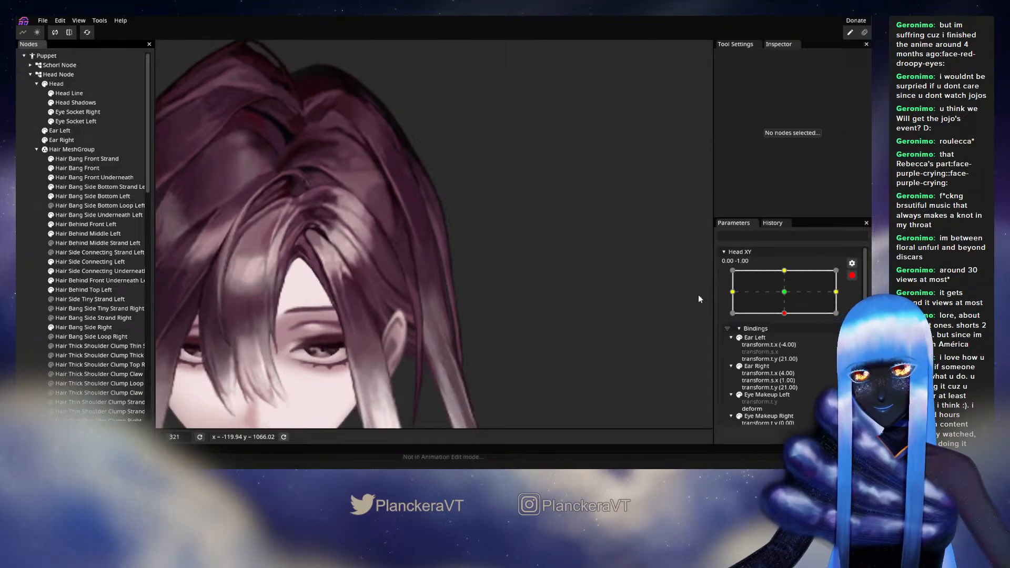
click(852, 276)
mouse_move(788, 339)
mouse_down()
mouse_move(788, 325)
mouse_move(788, 340)
mouse_up()
Arm the Head XY 0.00 -1.00 keypoint again and adjust middle and outer-edge vertices of Hair Behind Top Left along the outline bend.
click(858, 302)
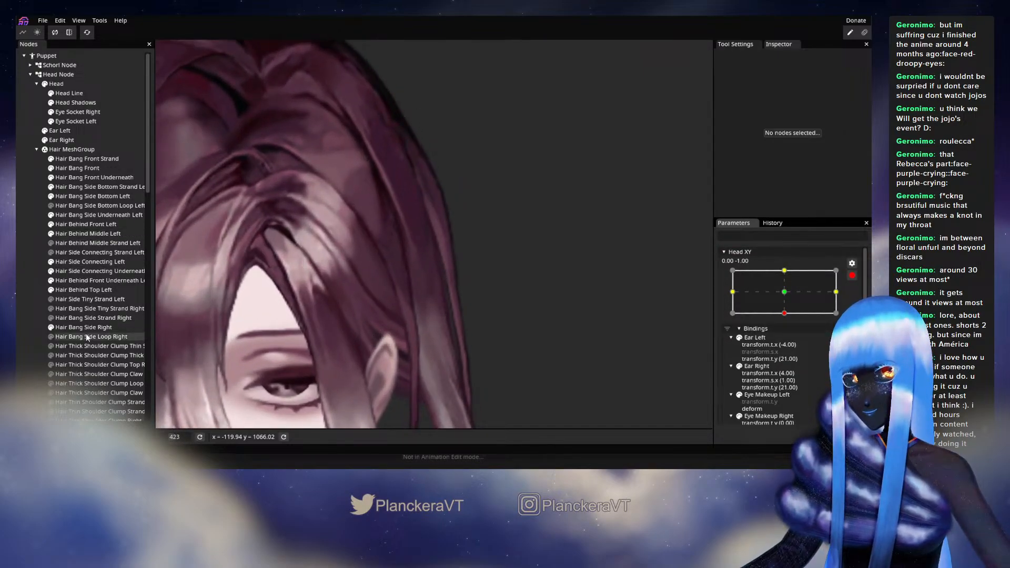
click(84, 290)
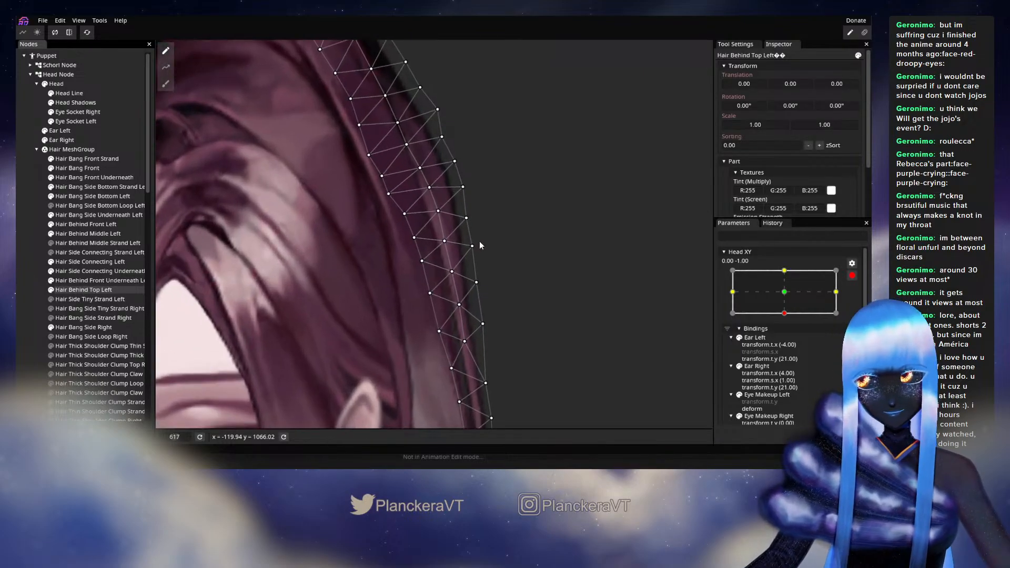
drag(486, 246, 484, 248)
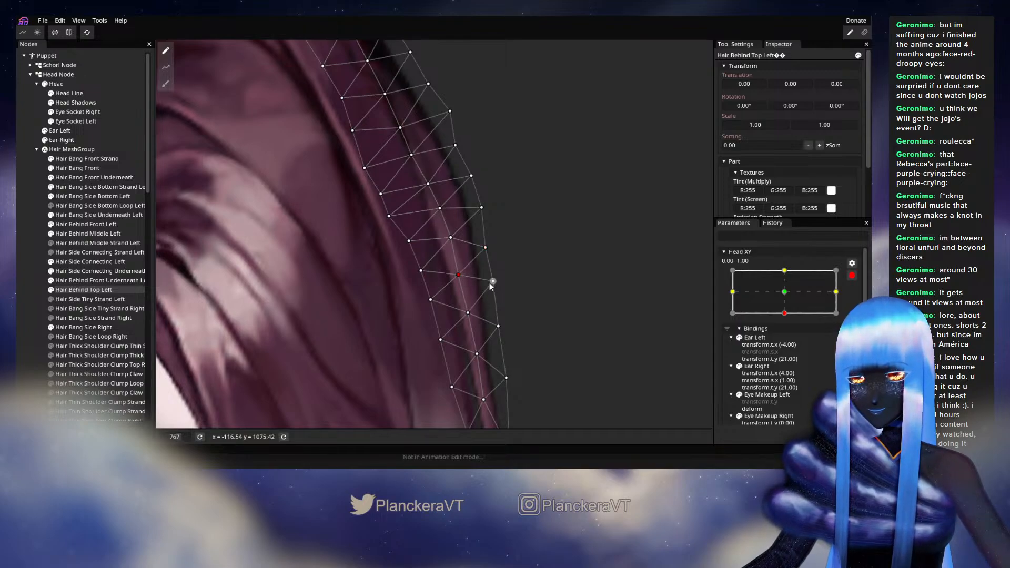
click(483, 247)
Deselect the mesh, stop keypoint editing and preview the hair outline with Head XY at about 0.01 -1.00.
click(30, 276)
scroll(521, 320, down, 3)
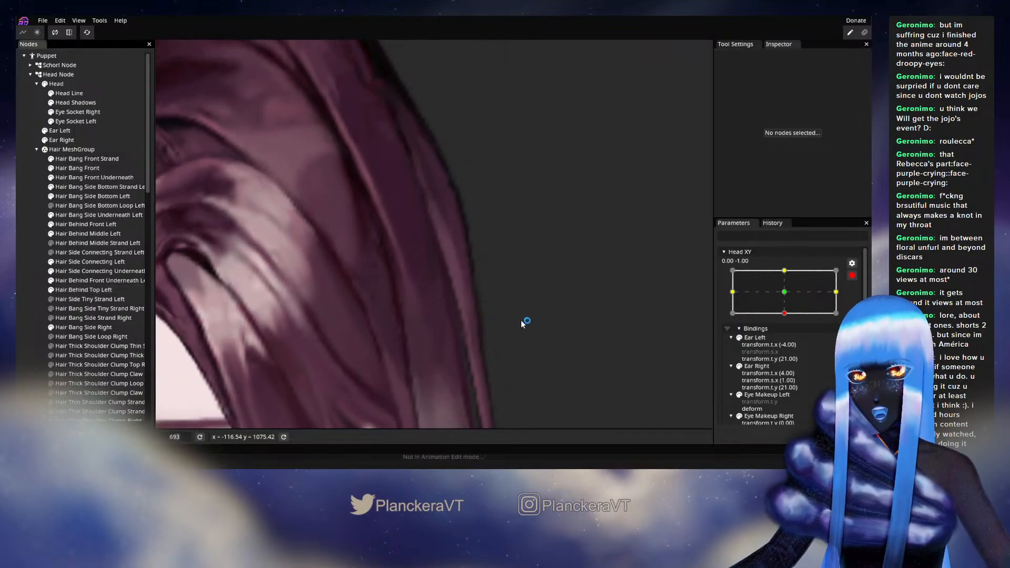
scroll(525, 315, down, 3)
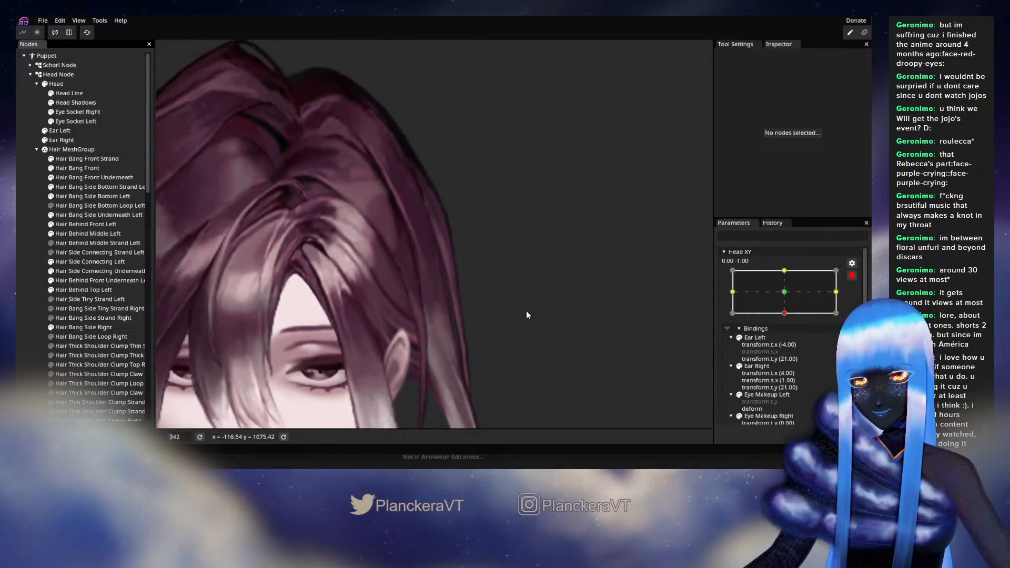
click(852, 275)
mouse_move(788, 339)
mouse_down()
mouse_move(787, 322)
mouse_move(790, 349)
mouse_up()
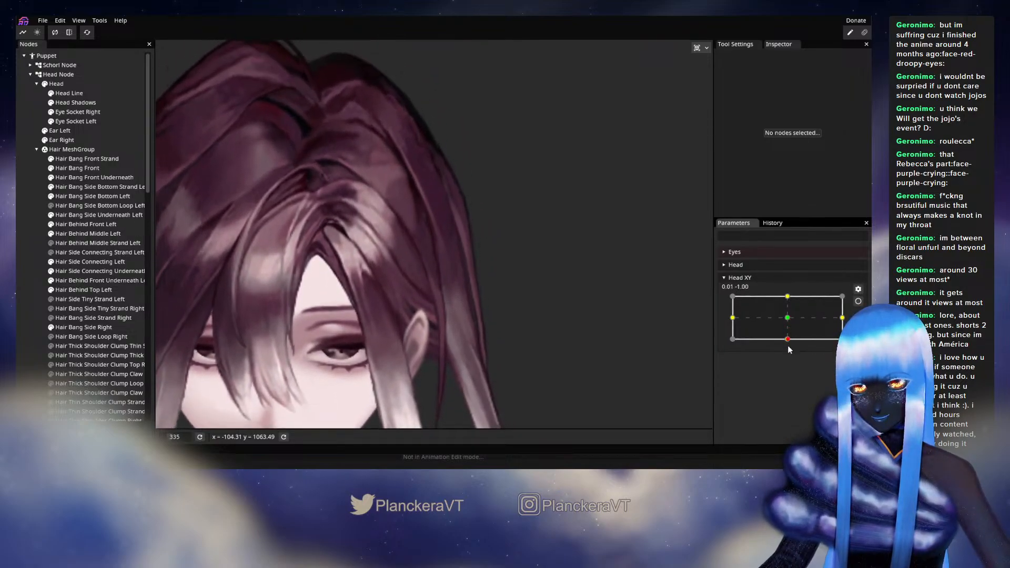
At the Head XY 0.00 -1.00 keypoint, fine-tune the middle-row vertices of Hair Behind Top Left above the ear.
click(857, 303)
scroll(525, 279, up, 5)
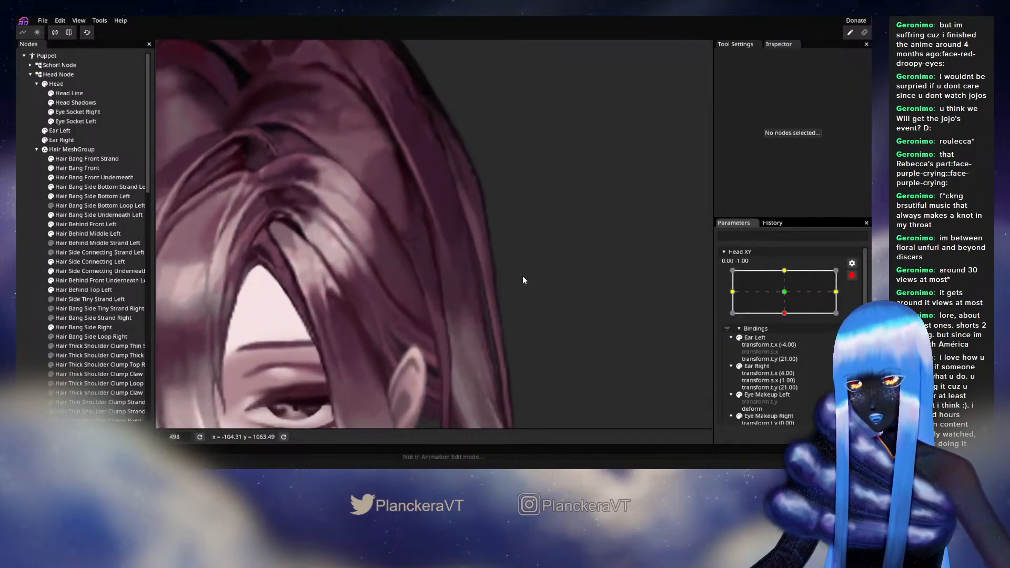
scroll(488, 301, up, 2)
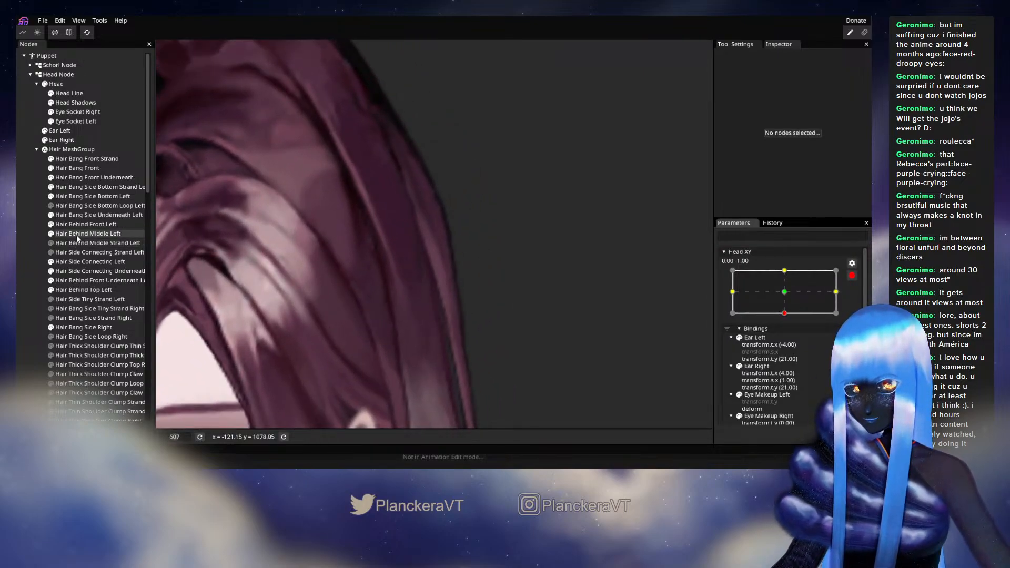
click(83, 290)
scroll(472, 281, up, 2)
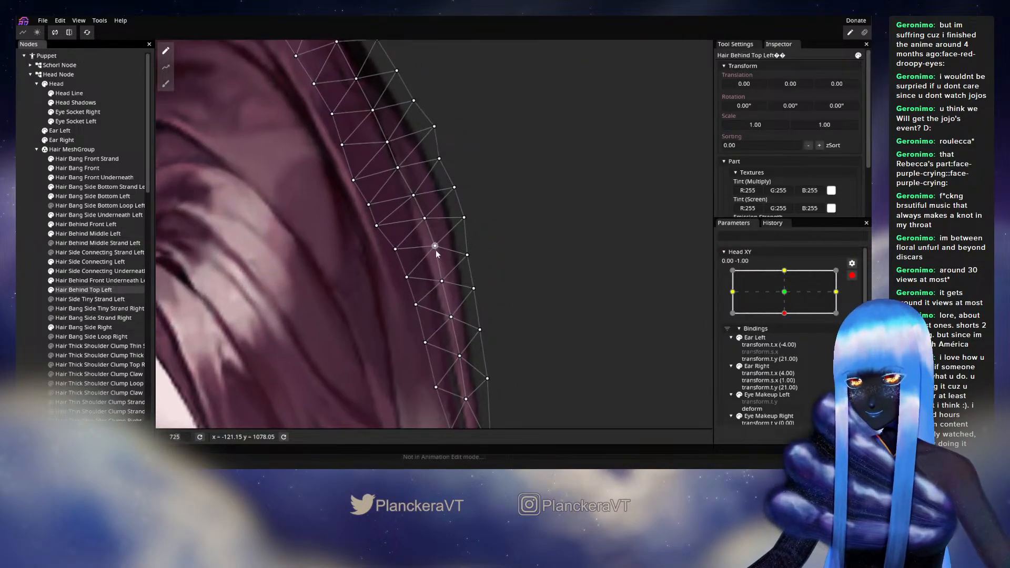
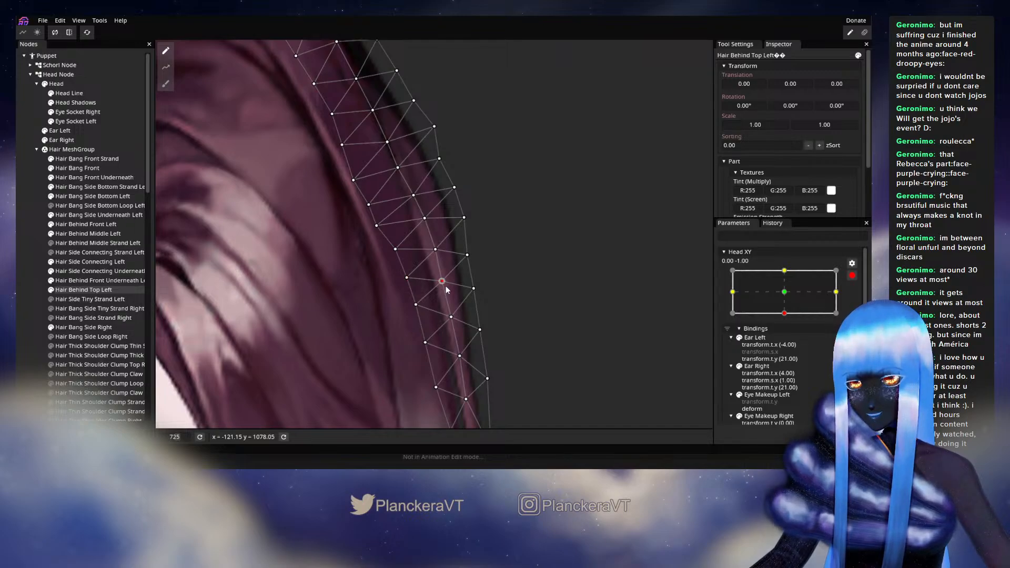
scroll(331, 282, down, 4)
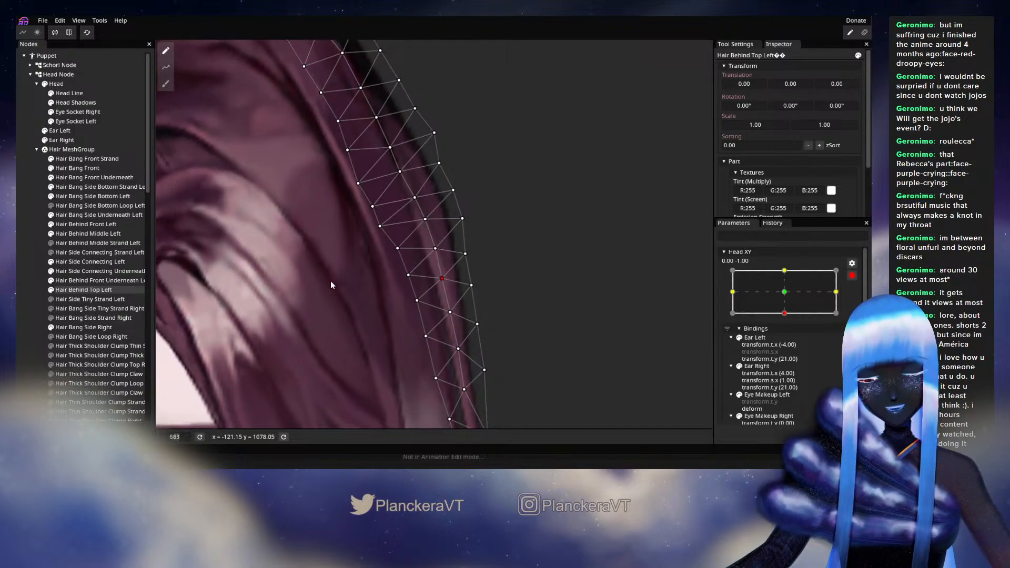
Deselect the mesh, stop keypoint editing and preview the hair while moving Head XY from about 0.11 -1.00 up to the centre.
click(386, 311)
scroll(424, 307, down, 4)
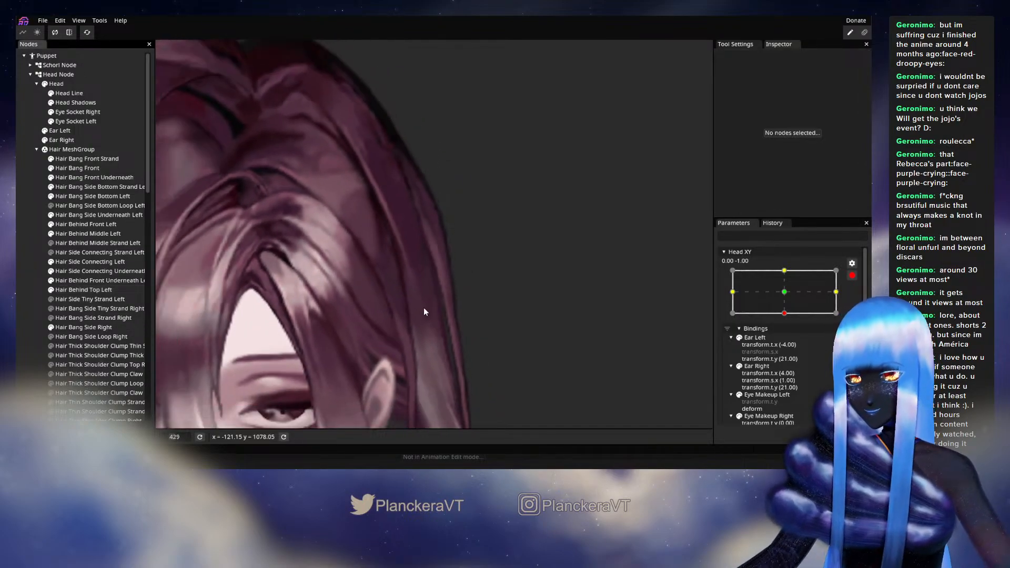
click(853, 275)
drag(787, 340, 790, 318)
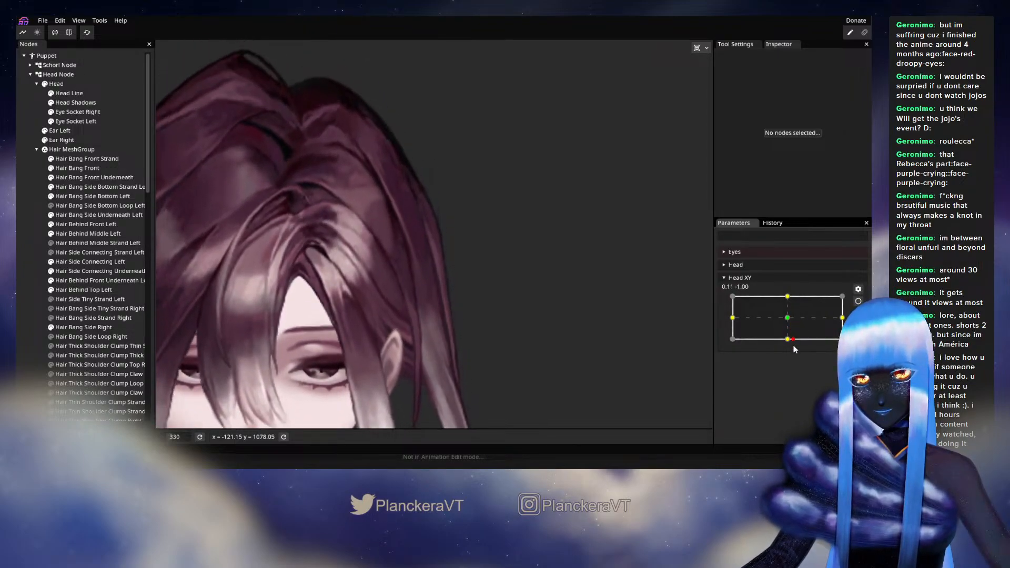
drag(795, 343, 795, 322)
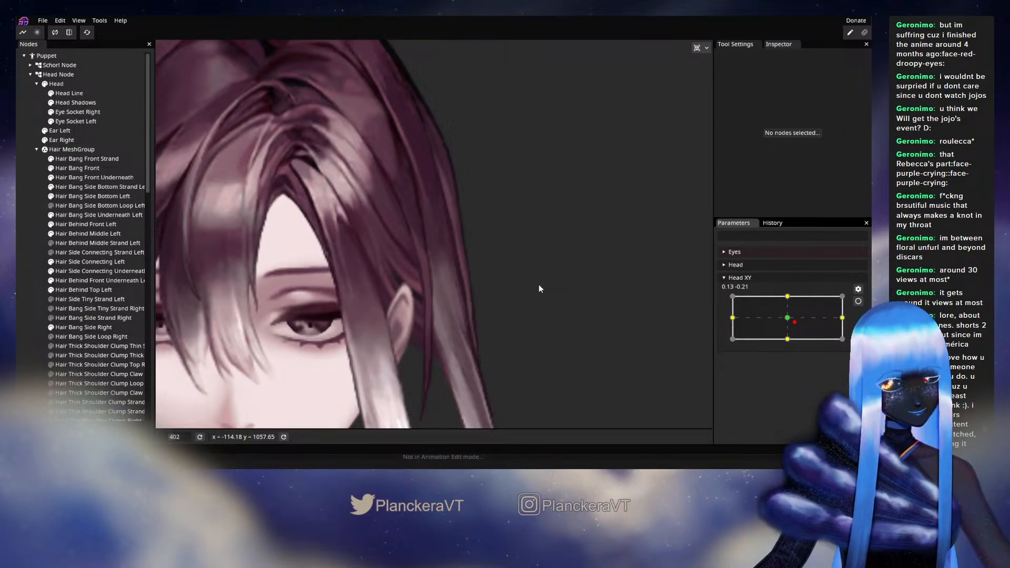
drag(786, 320, 788, 319)
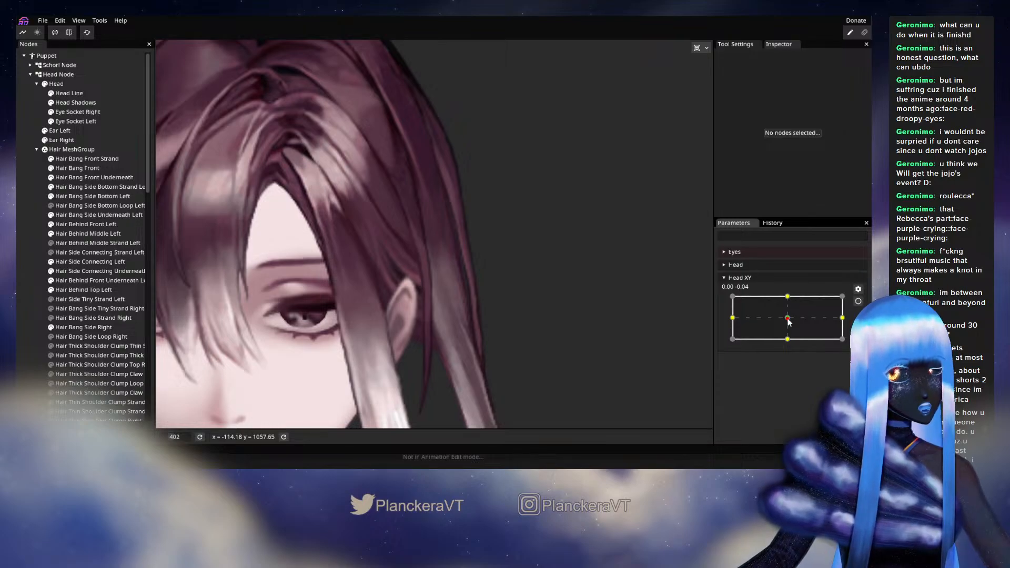
Return Head XY to the 0.00 -1.00 keypoint and adjust inner-edge vertices of Hair Behind Top Left down the strand above the ear.
drag(788, 319, 788, 343)
click(859, 302)
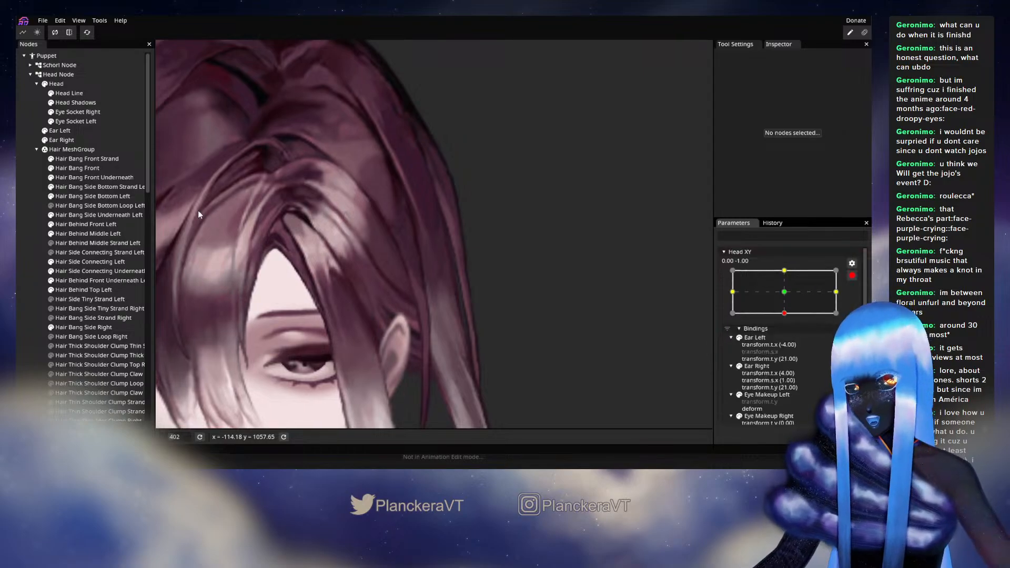
click(84, 290)
scroll(399, 312, up, 5)
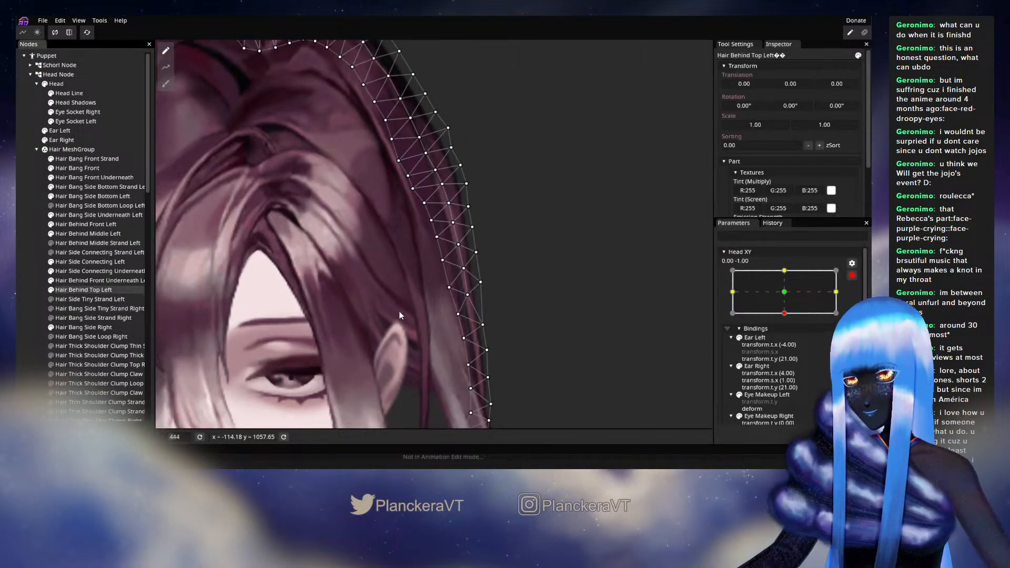
scroll(417, 306, up, 1)
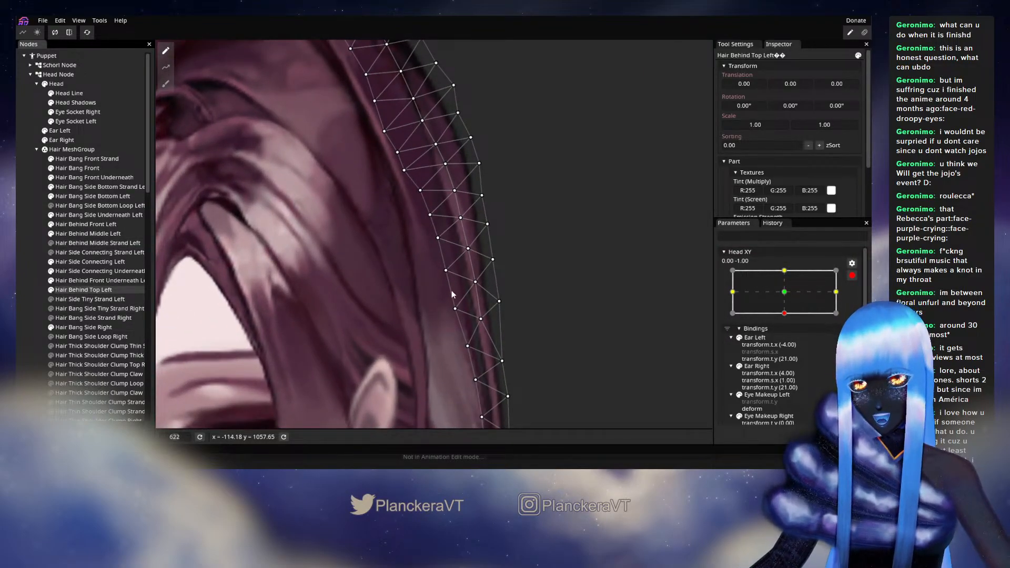
scroll(458, 279, up, 1)
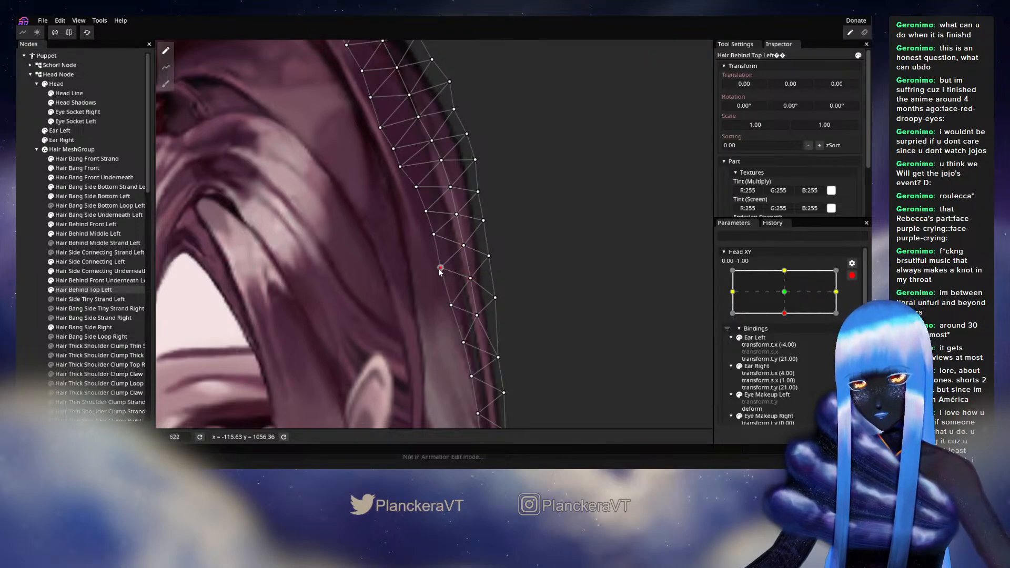
click(464, 343)
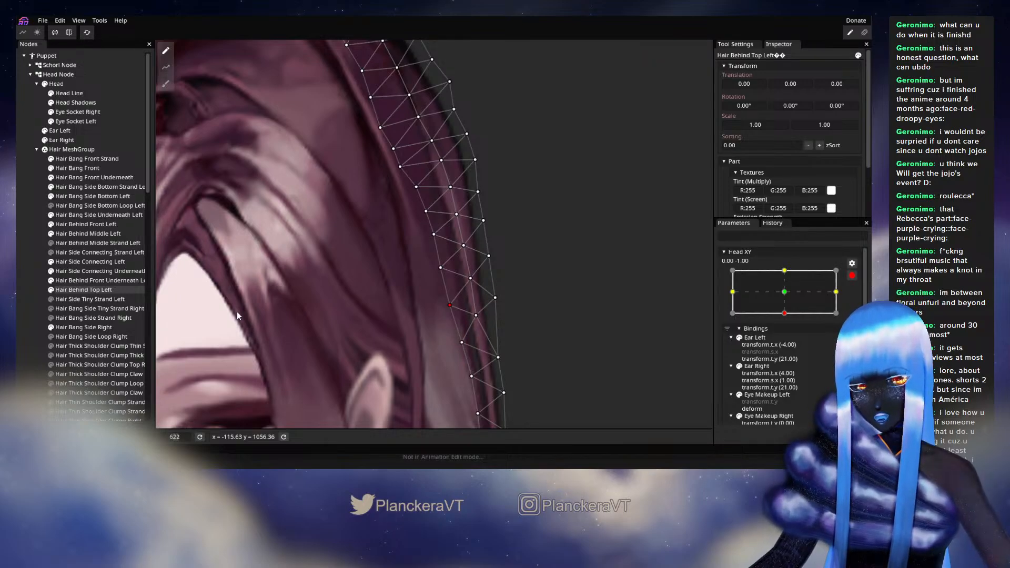
Deselect the mesh, stop keypoint editing and preview the hair by sweeping Head XY between the centre and about 0.01 -1.00.
click(27, 271)
scroll(403, 331, down, 4)
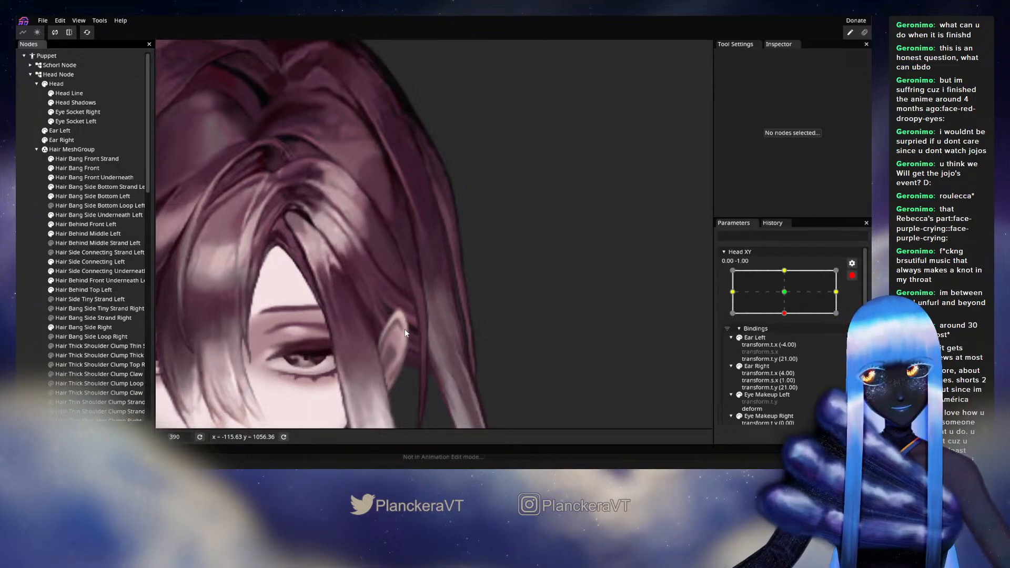
scroll(519, 312, down, 3)
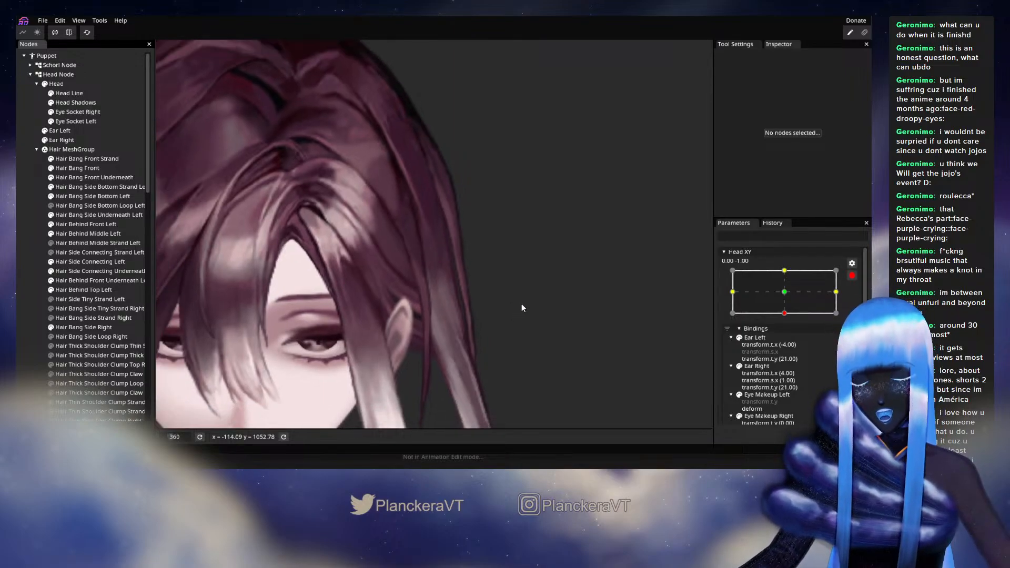
drag(551, 329, 554, 318)
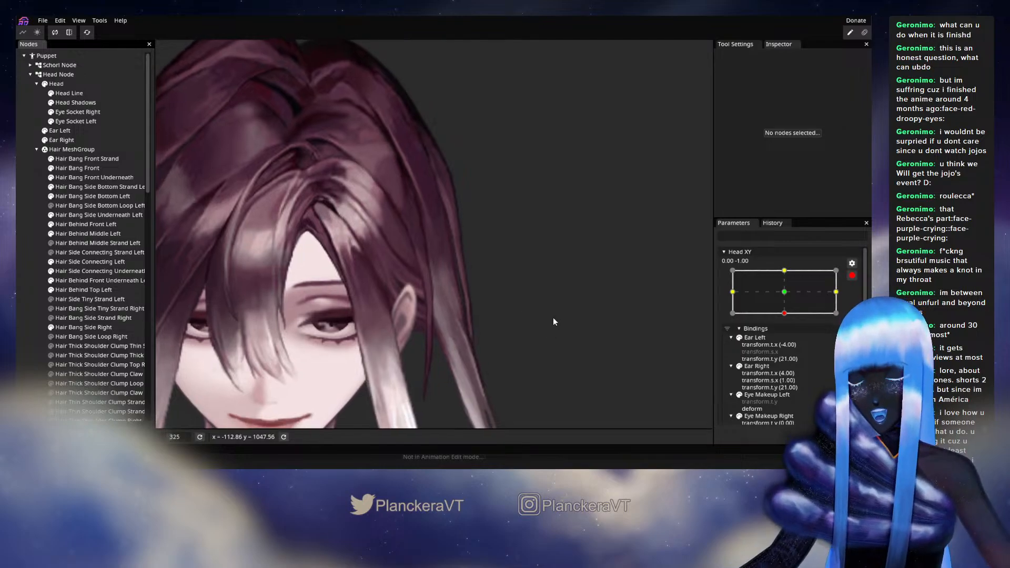
click(852, 275)
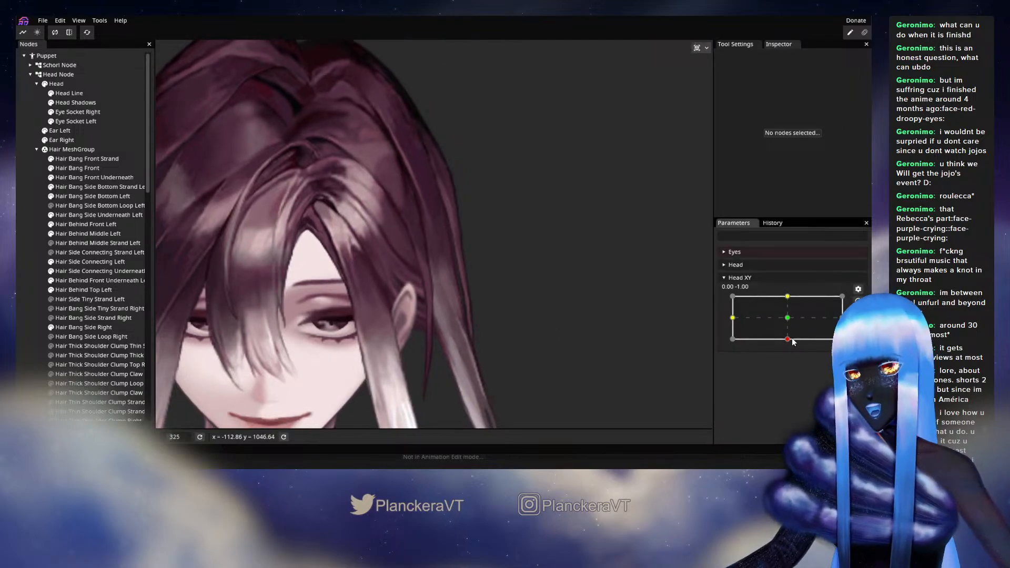
click(788, 336)
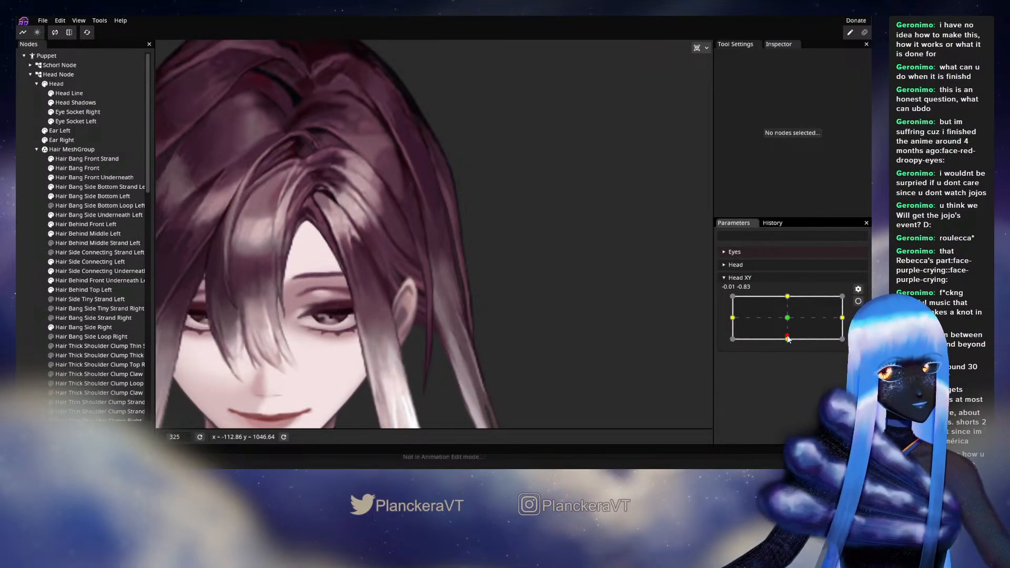
drag(787, 336, 790, 321)
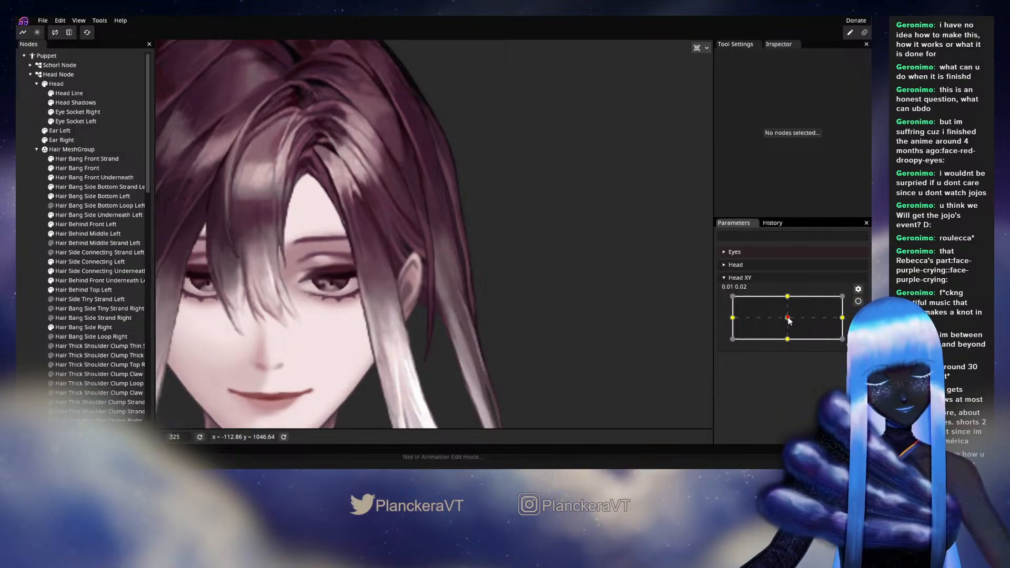
drag(789, 321, 788, 342)
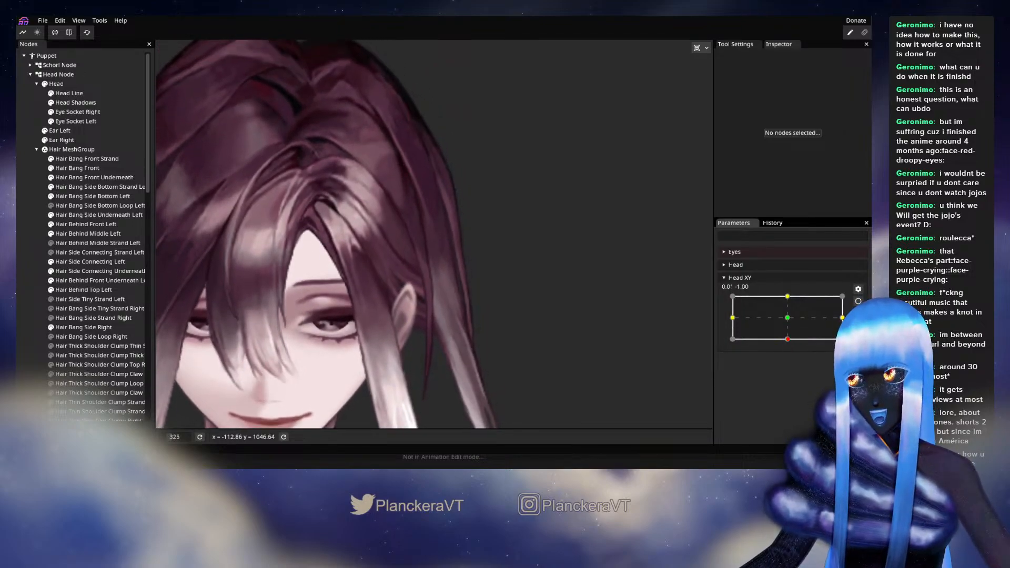
Edit the Head XY 0.00 -1.00 keypoint and adjust an outer-edge vertex of Hair Behind Top Left above the ear.
click(859, 301)
scroll(487, 272, up, 4)
drag(524, 251, 503, 283)
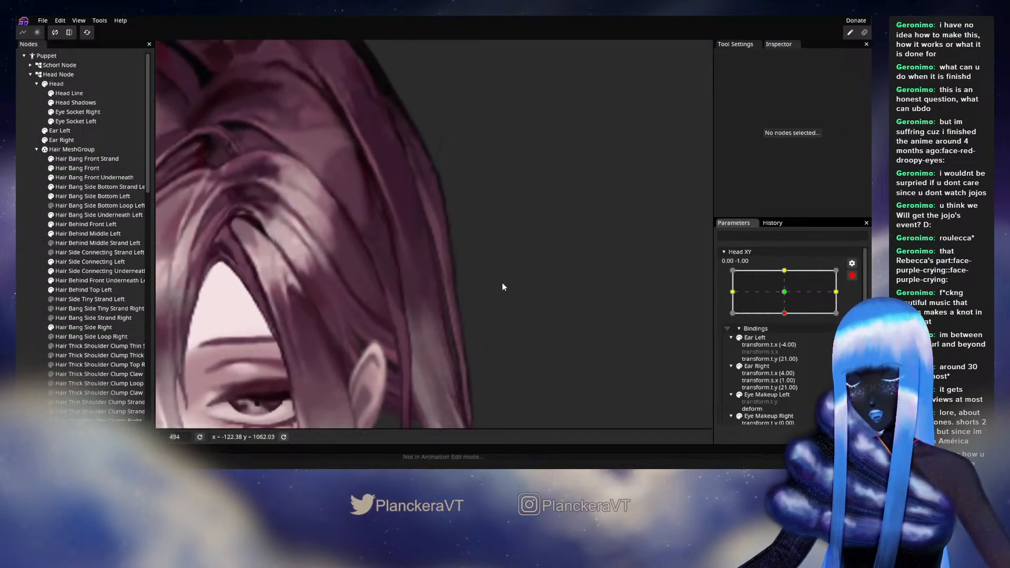
scroll(502, 283, up, 2)
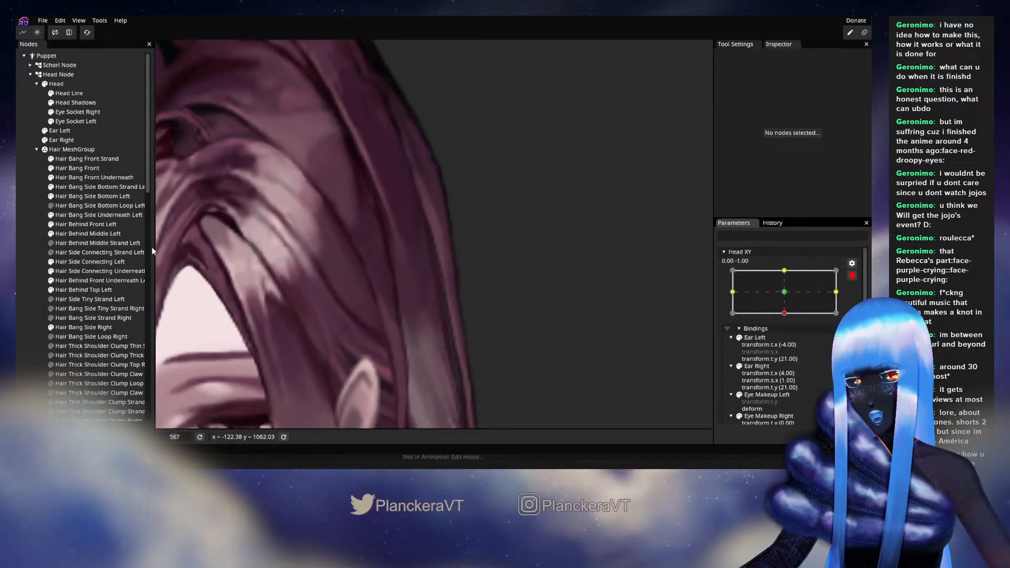
click(83, 290)
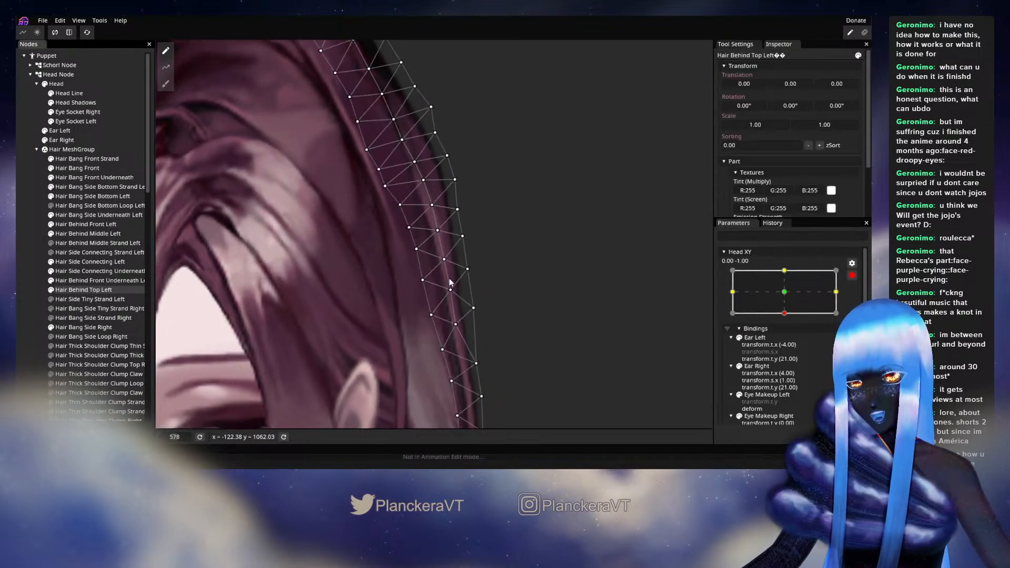
scroll(475, 277, up, 2)
scroll(475, 276, up, 1)
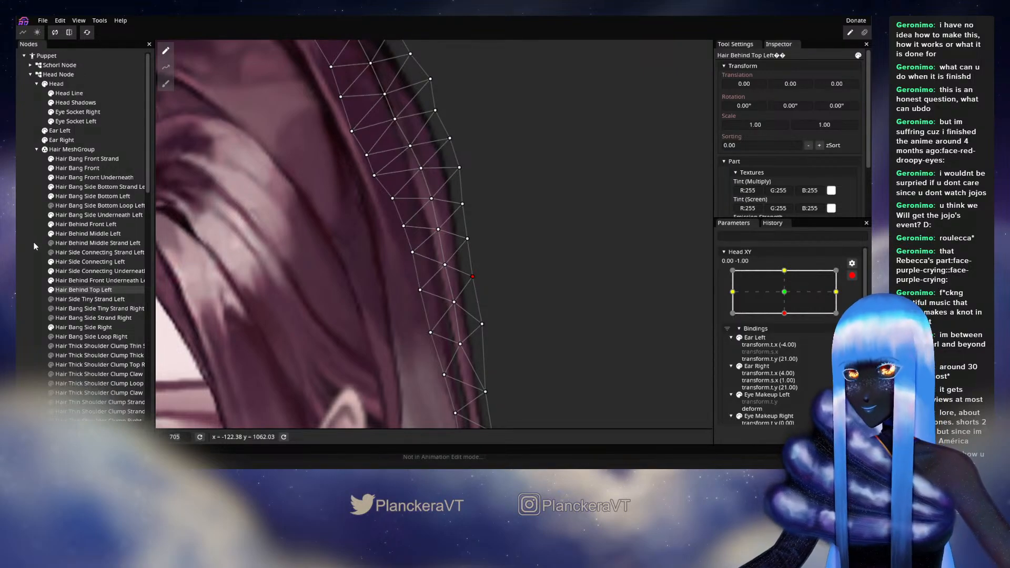
click(514, 302)
Stop keypoint editing and preview the whole head by sweeping Head XY between about 0.00 -0.33 and 0.00 -1.00.
scroll(516, 301, down, 9)
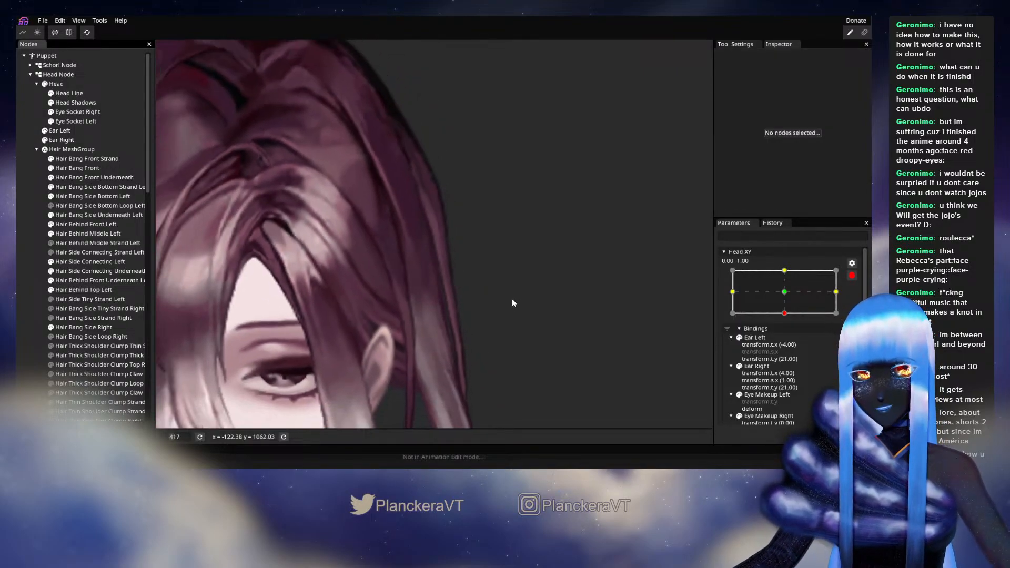
scroll(516, 306, down, 8)
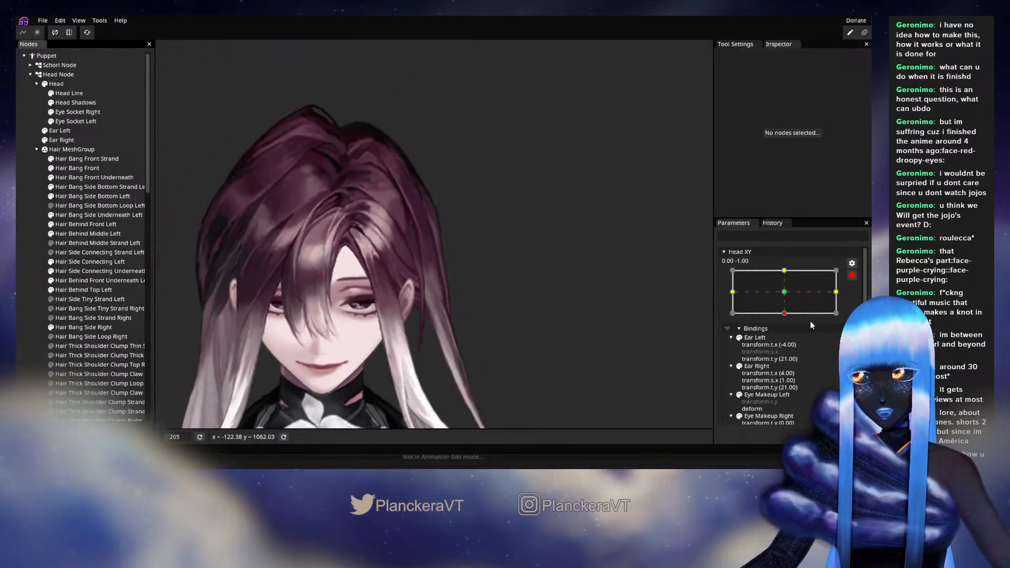
click(853, 276)
mouse_move(787, 339)
mouse_down()
mouse_move(788, 319)
mouse_move(751, 317)
mouse_move(810, 326)
mouse_move(827, 311)
mouse_move(770, 339)
mouse_move(829, 325)
mouse_move(792, 316)
mouse_move(785, 326)
mouse_up()
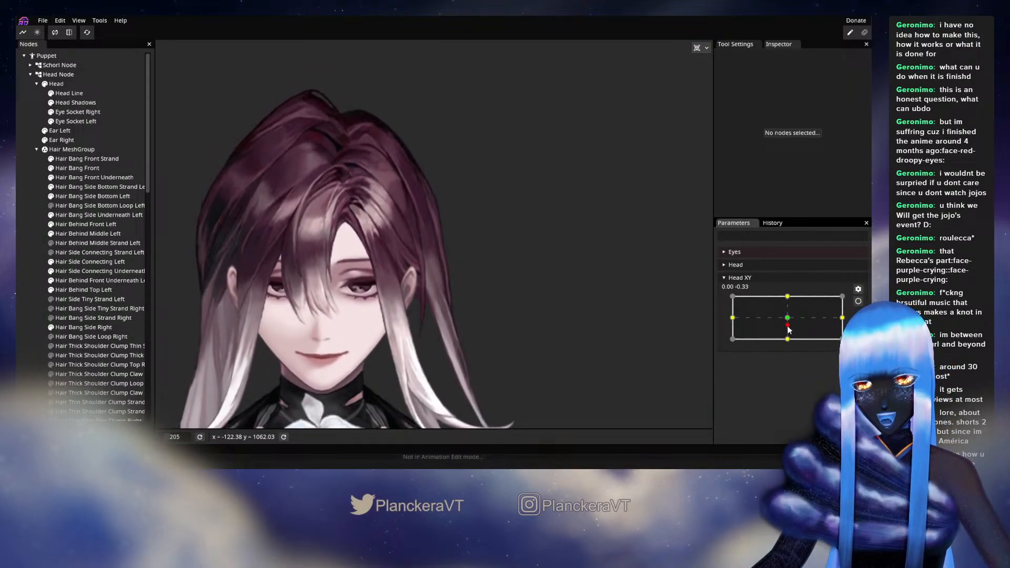
drag(790, 326, 789, 336)
drag(789, 322, 790, 345)
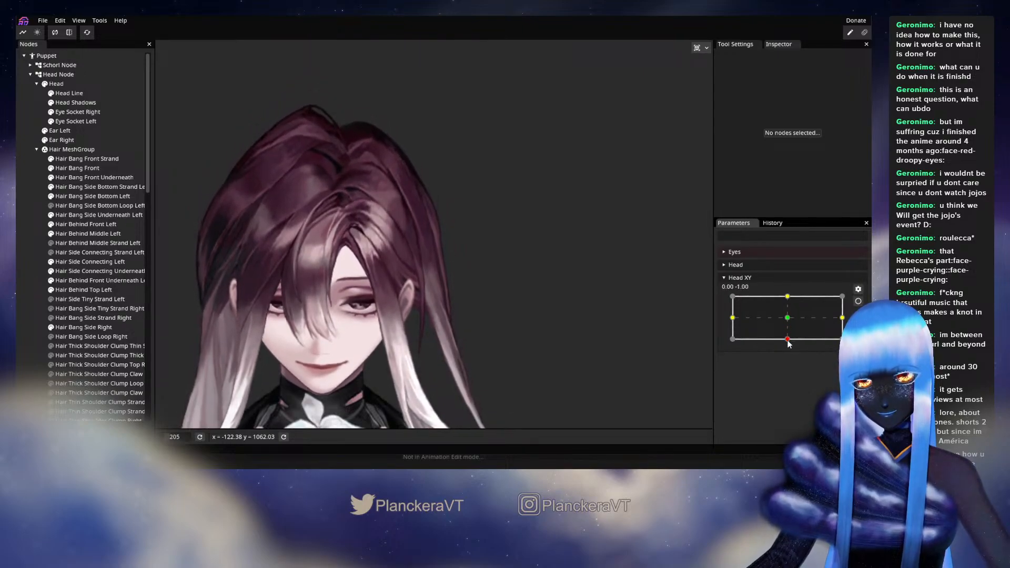
At the Head XY 0.00 -1.00 keypoint, nudge the Hair Behind Top Left vertices beside the ear upward with a 39.00 Circle Brush.
click(859, 302)
scroll(464, 375, up, 8)
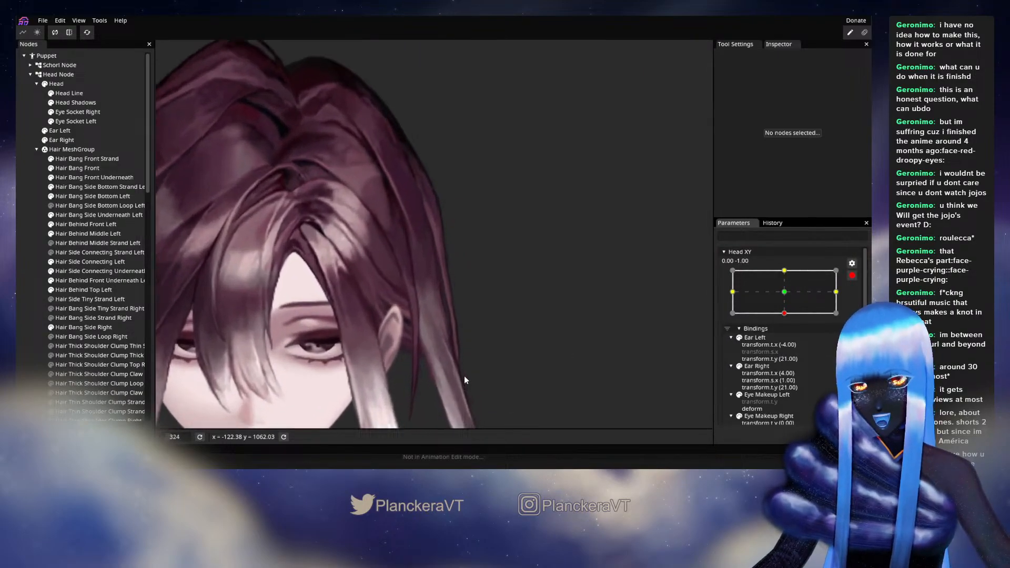
click(85, 290)
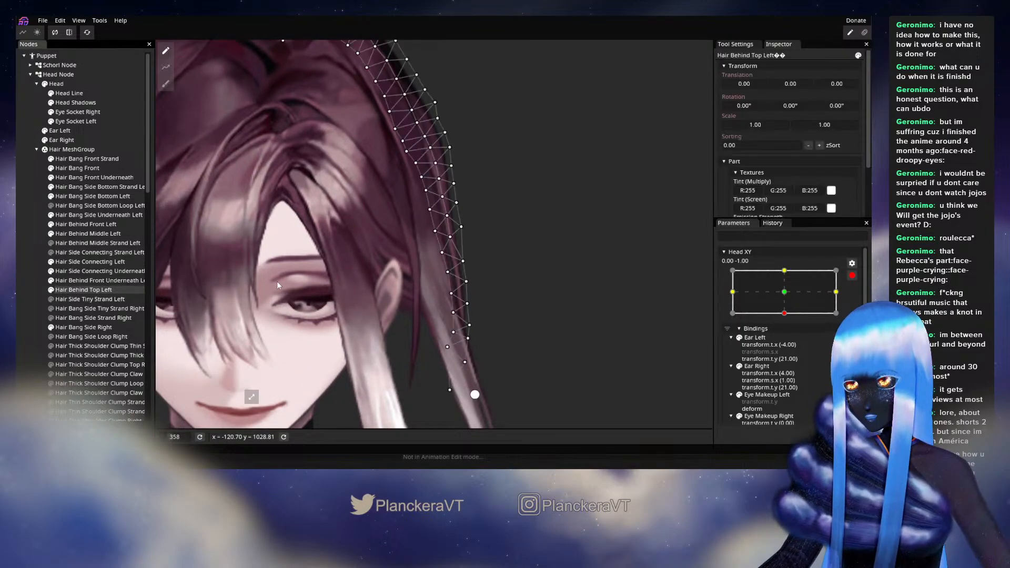
click(169, 87)
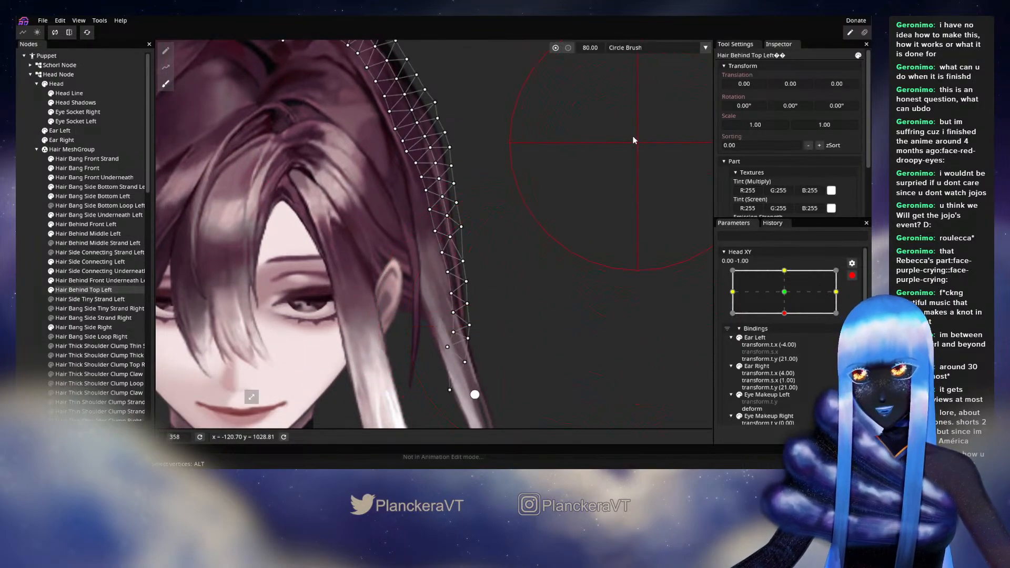
drag(635, 143, 608, 104)
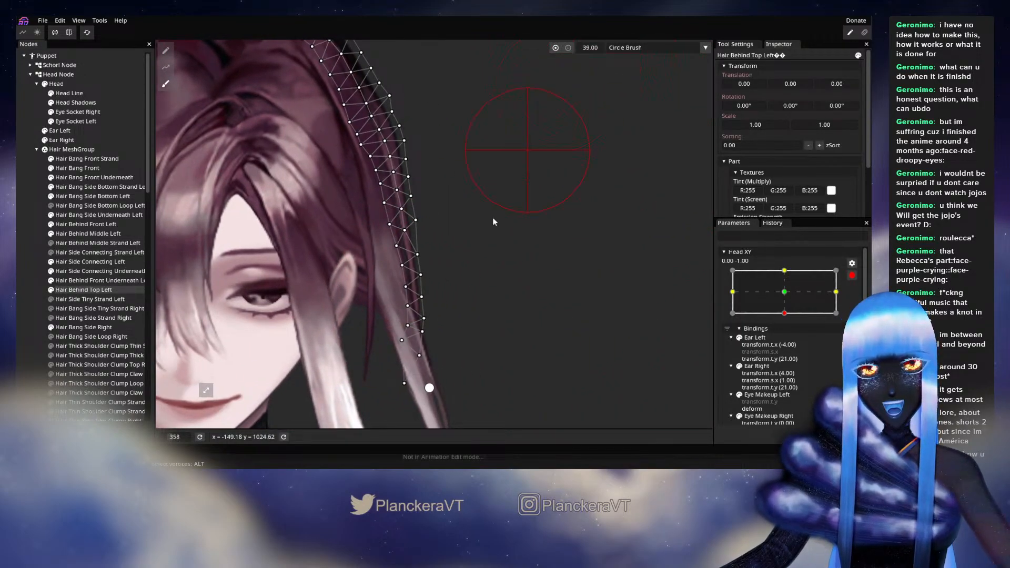
drag(433, 316, 484, 317)
scroll(514, 308, up, 1)
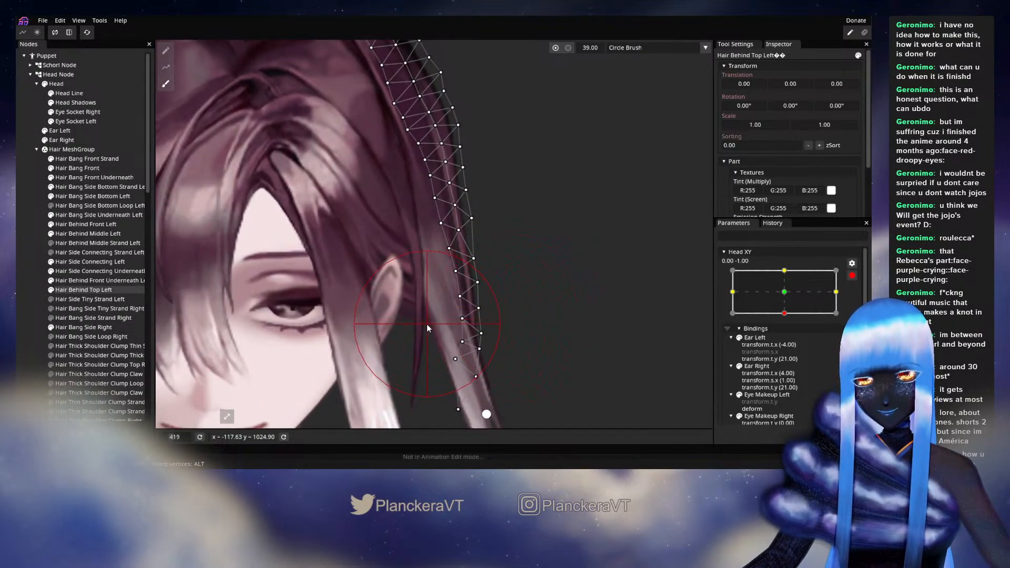
drag(417, 321, 416, 311)
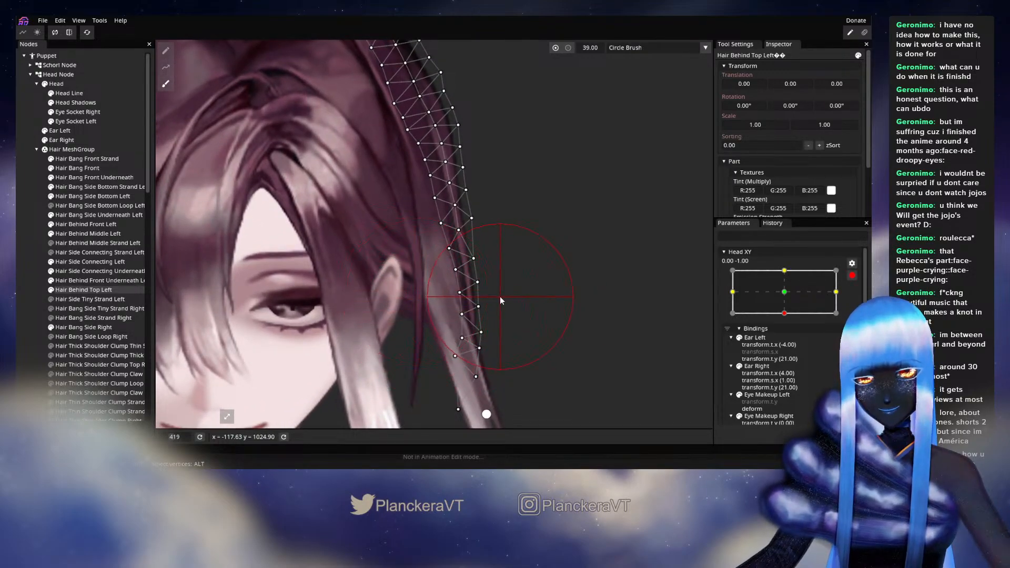
drag(502, 285, 502, 276)
drag(505, 371, 506, 339)
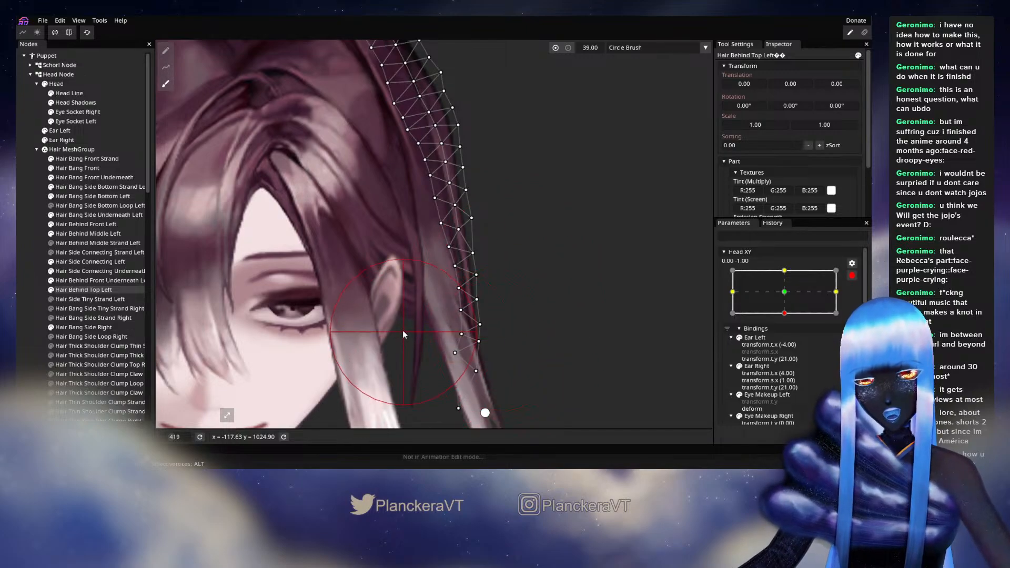
drag(420, 328, 420, 322)
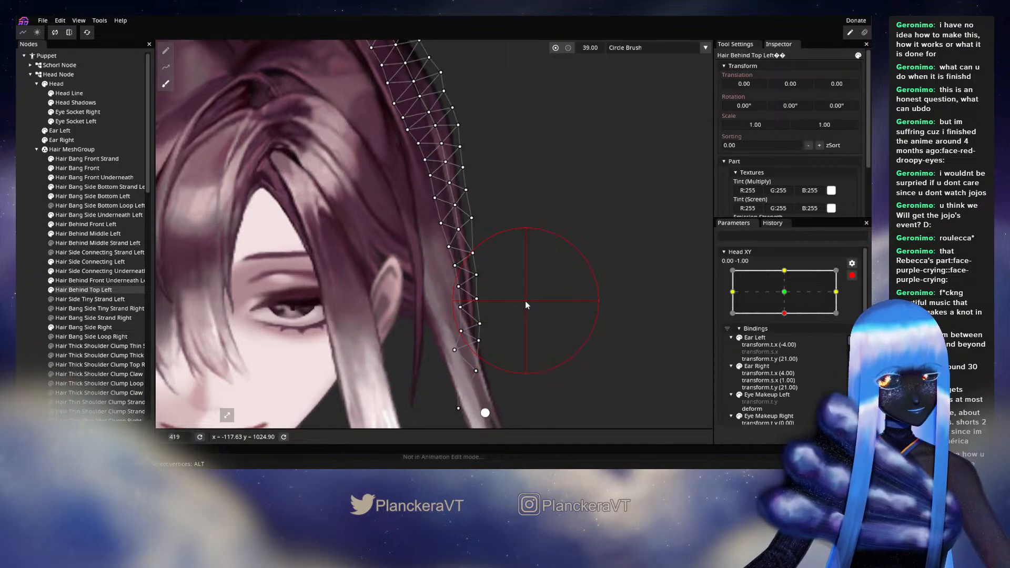
Fine-tune an outer-edge vertex of Hair Behind Top Left beside the ear with the vertex tool, and deselect the mesh.
click(165, 51)
scroll(531, 312, up, 1)
scroll(526, 311, up, 5)
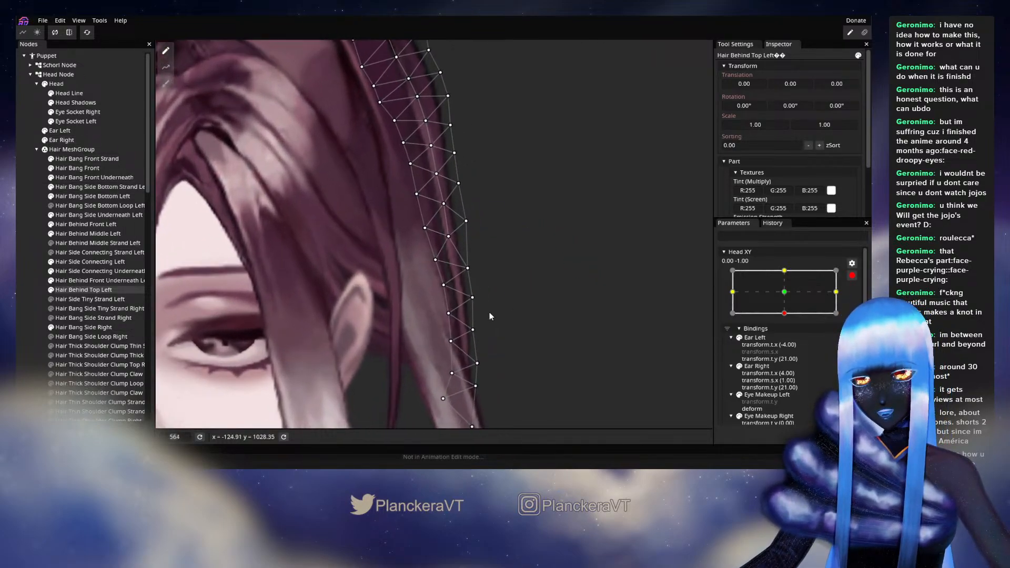
click(470, 268)
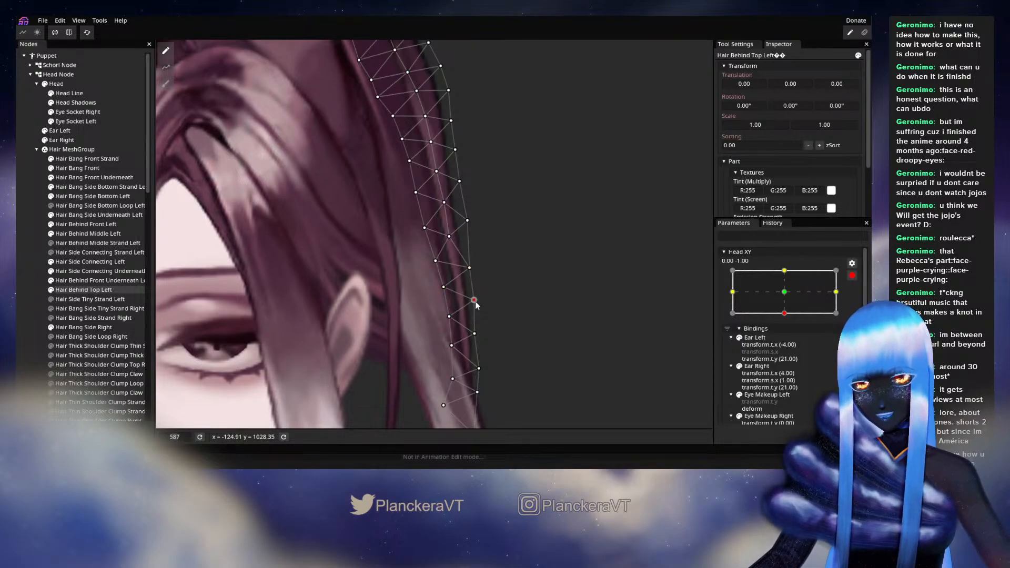
scroll(510, 307, down, 5)
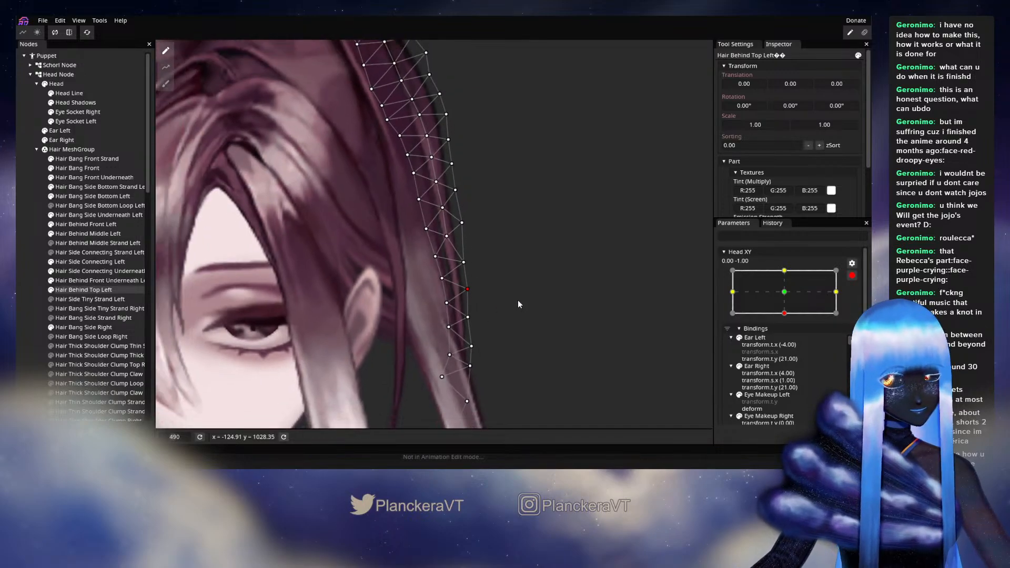
click(96, 290)
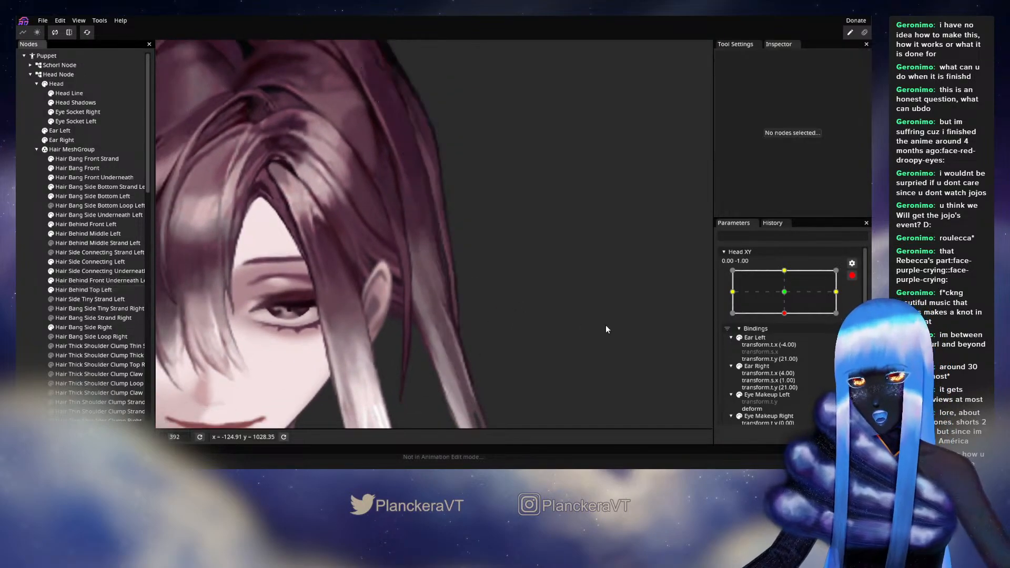
Stop keypoint editing and preview the hair while raising Head XY from 0.00 -1.00 to about the centre.
click(852, 275)
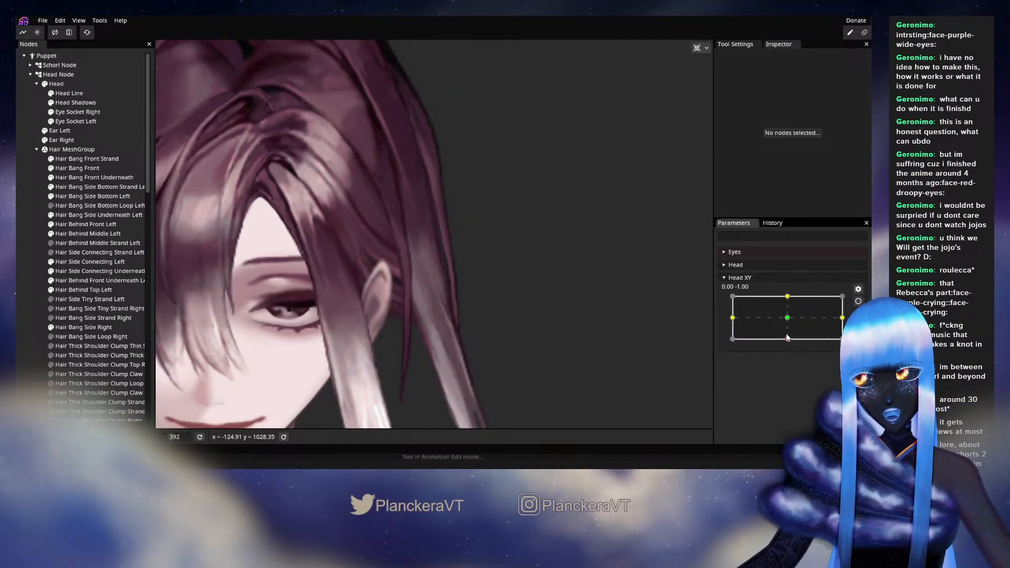
drag(788, 341, 786, 317)
scroll(416, 311, down, 2)
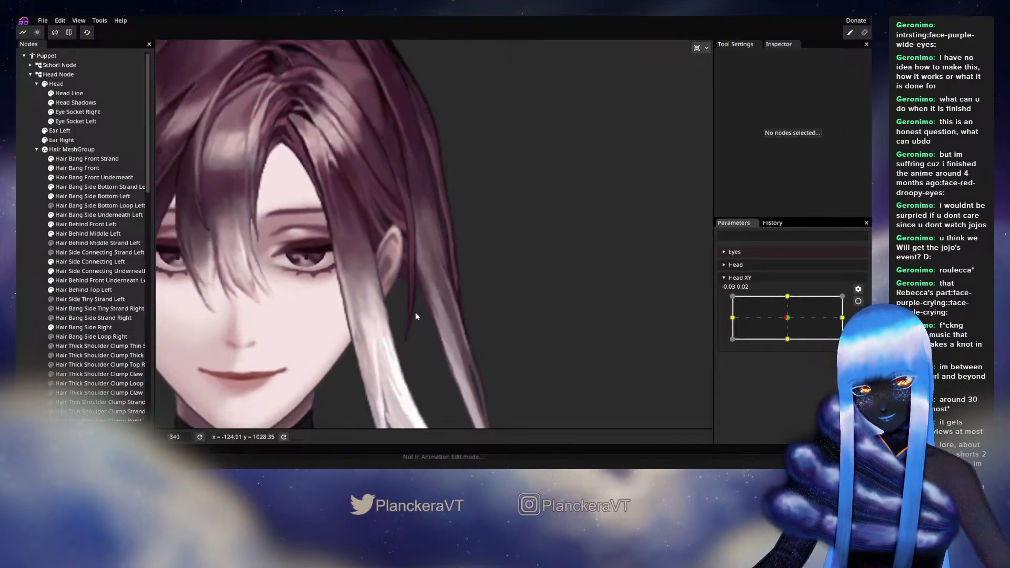
scroll(422, 312, down, 2)
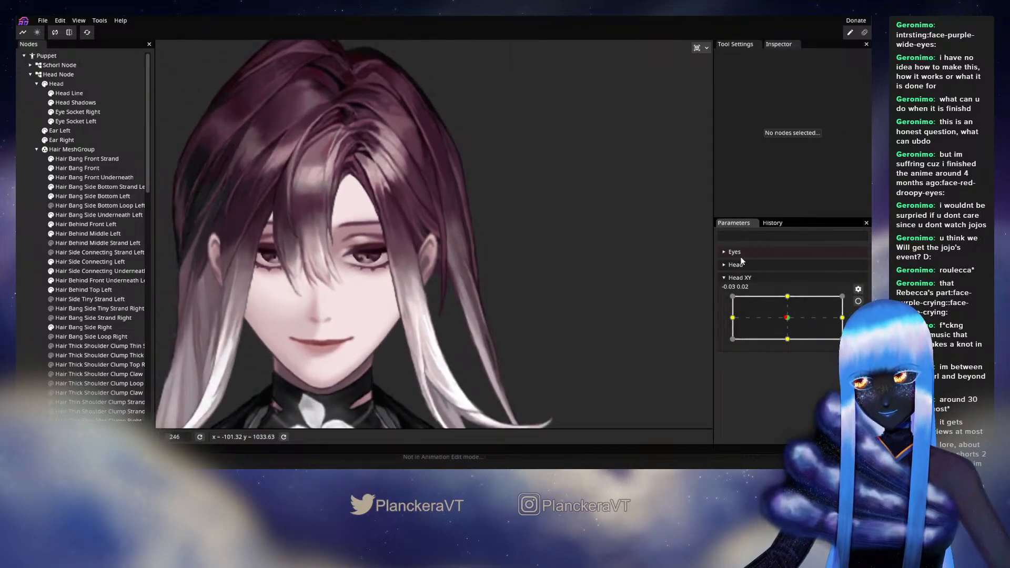
Test the eye blink and eye move parameters in the Eyes group, and collapse the group.
click(779, 252)
drag(832, 283, 871, 276)
mouse_move(832, 324)
mouse_down()
mouse_move(690, 337)
mouse_move(842, 327)
mouse_up()
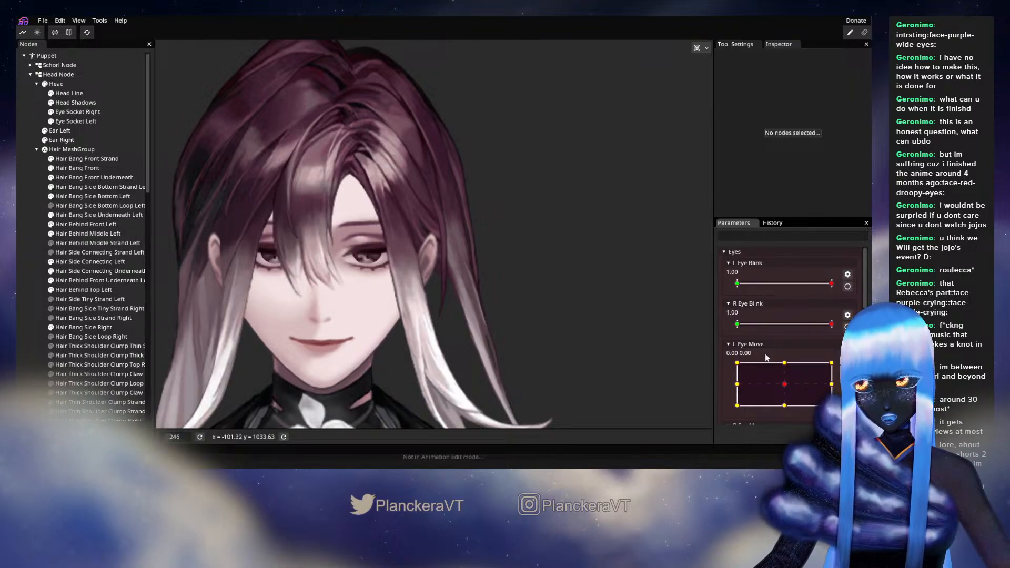
scroll(766, 355, down, 3)
mouse_move(772, 335)
mouse_down()
mouse_move(842, 334)
mouse_move(729, 356)
mouse_move(762, 315)
mouse_move(831, 318)
mouse_move(722, 330)
mouse_move(722, 350)
mouse_move(730, 295)
mouse_move(786, 329)
mouse_up()
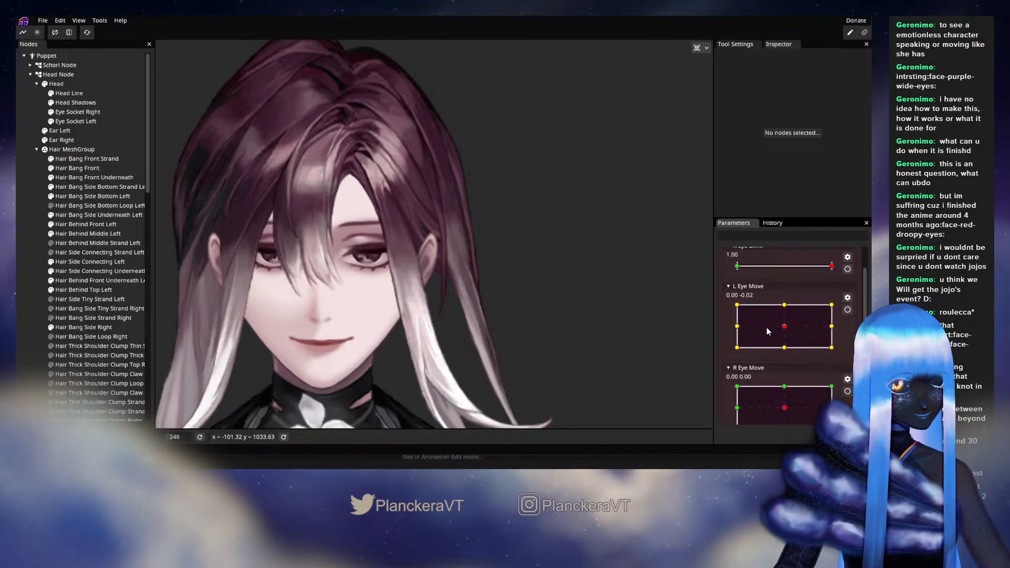
scroll(767, 328, down, 6)
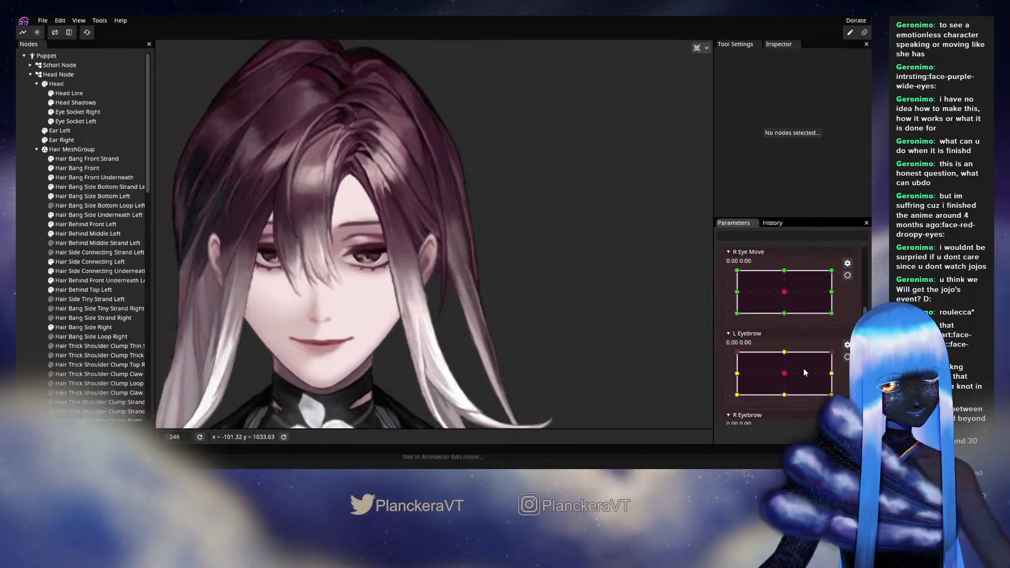
drag(794, 278, 803, 306)
scroll(804, 306, up, 6)
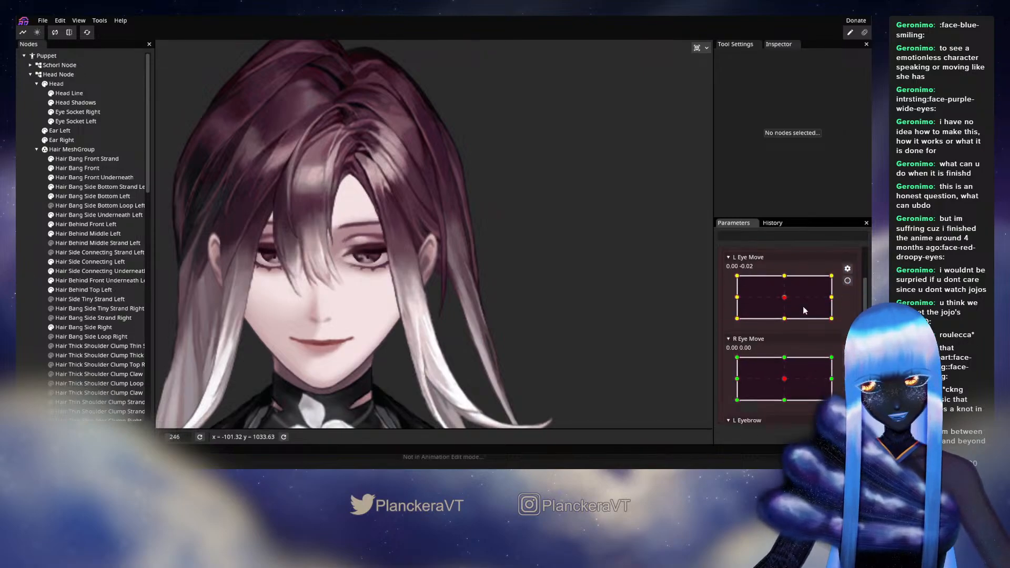
click(755, 253)
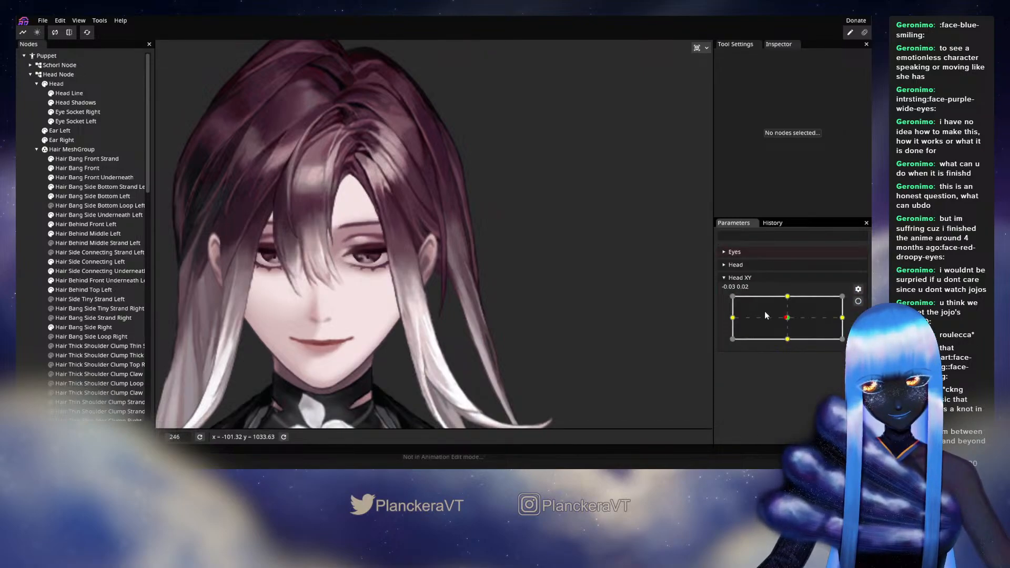
Preview the mouth shapes with the Mouth and Mouth X parameters in the Head group, and save the project.
click(741, 263)
drag(785, 336, 797, 279)
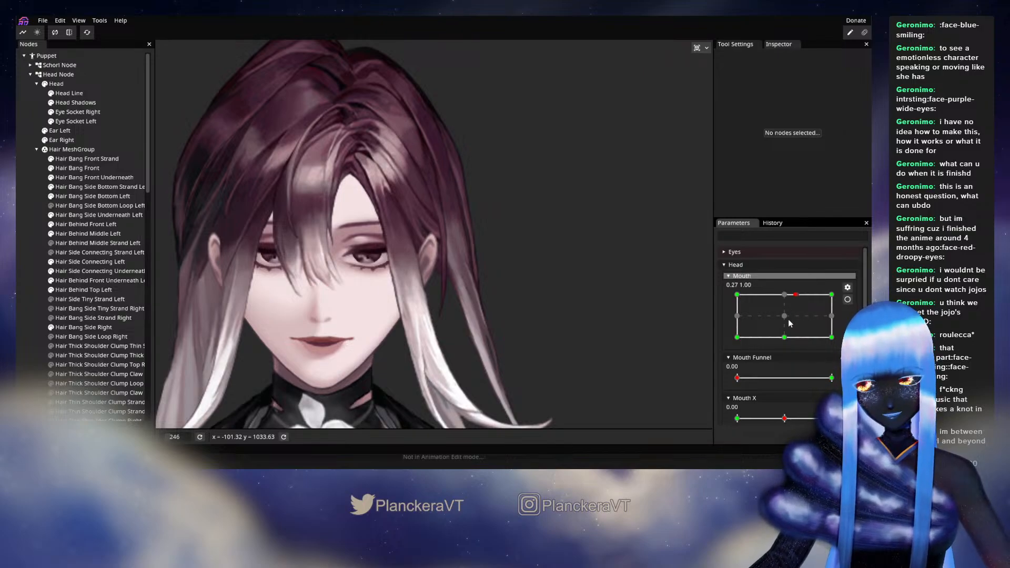
key(ctrl+s)
drag(797, 294, 840, 330)
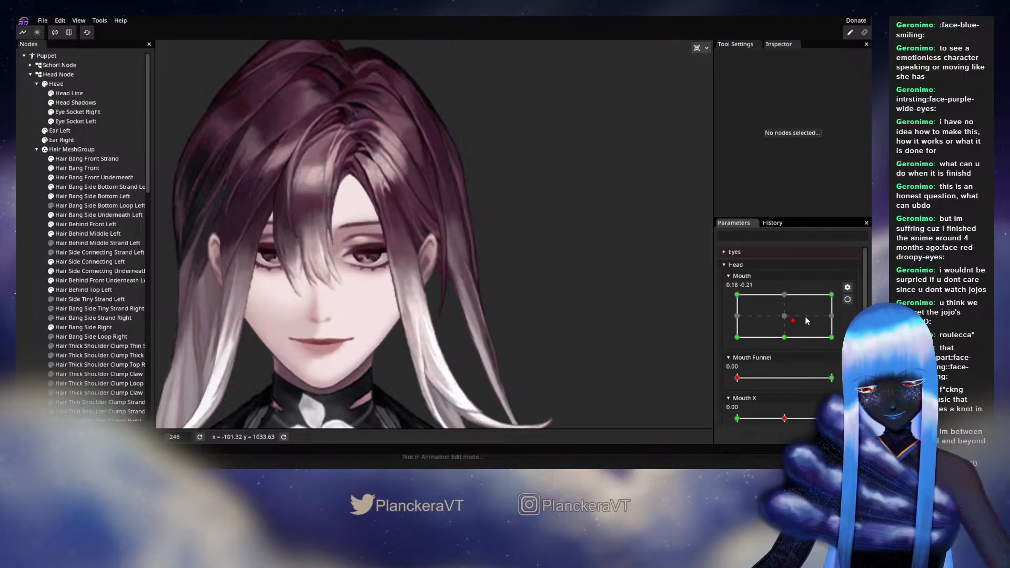
scroll(805, 317, down, 3)
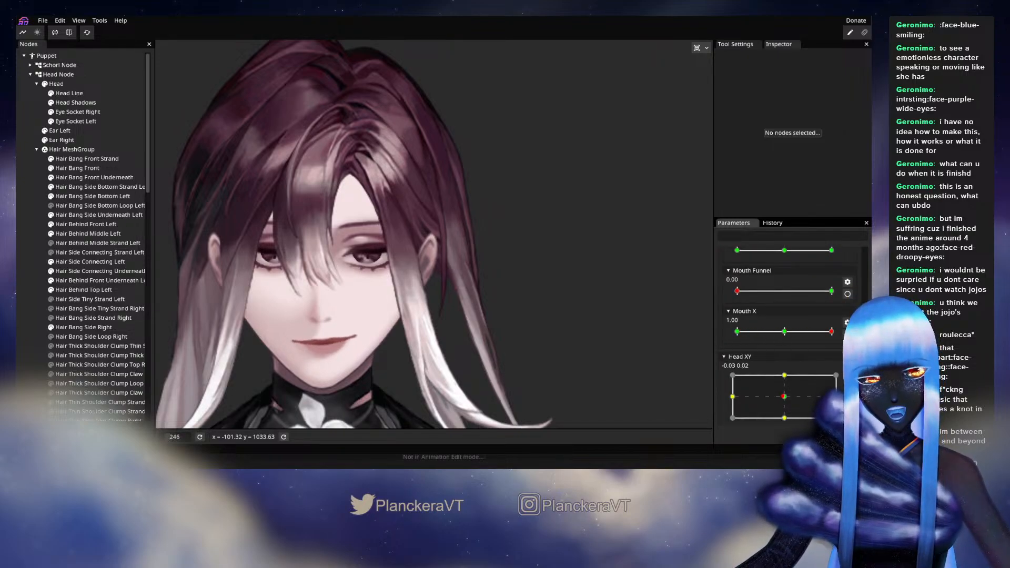
Reset all parameters to their default values and collapse the Head group.
click(88, 33)
scroll(797, 307, up, 3)
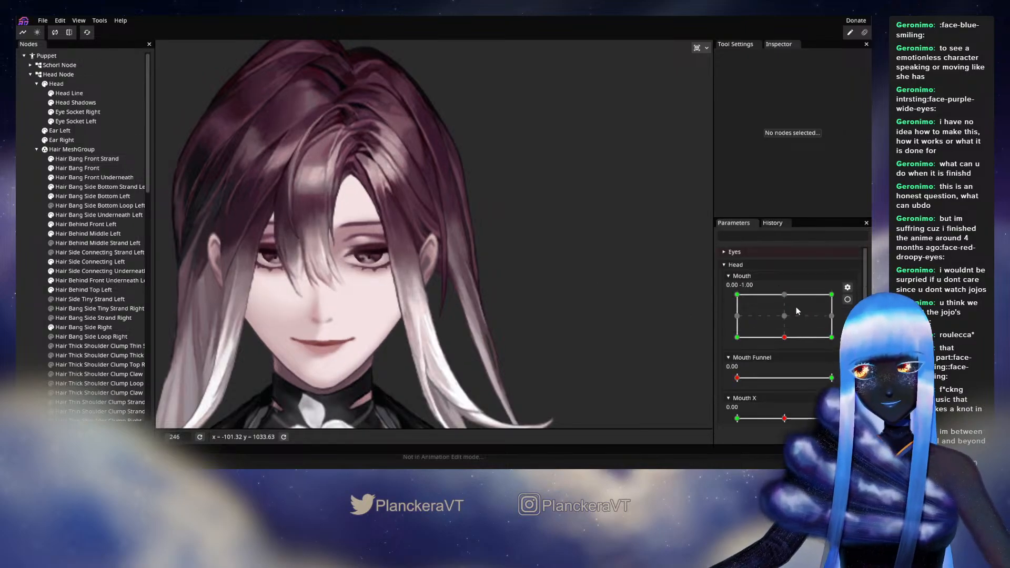
click(753, 265)
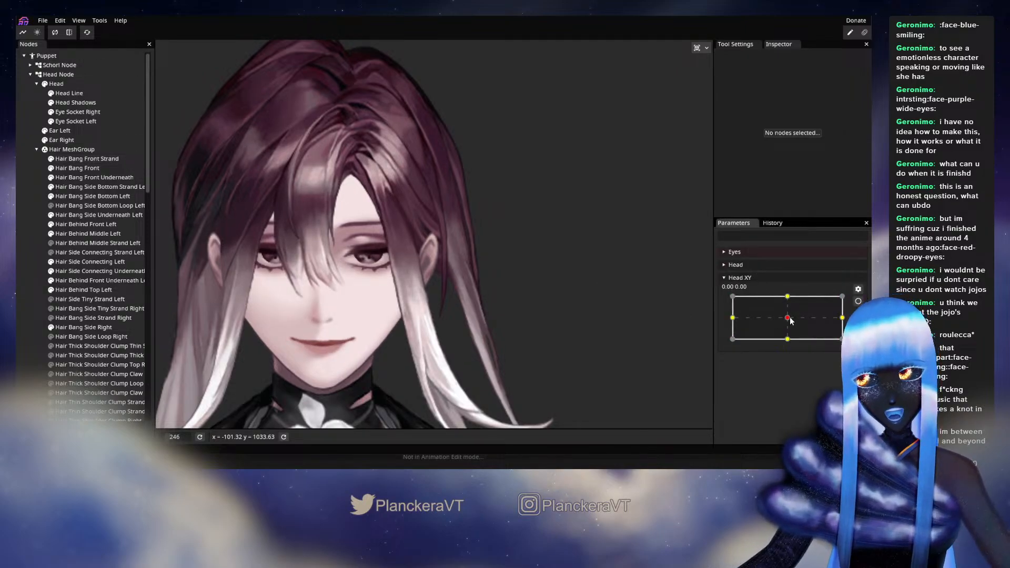
Arm Head XY at 0.00 -1.00 and brush the lower vertices of the Hair Behind Top Left mesh slightly outward, away from the face.
drag(788, 318, 788, 341)
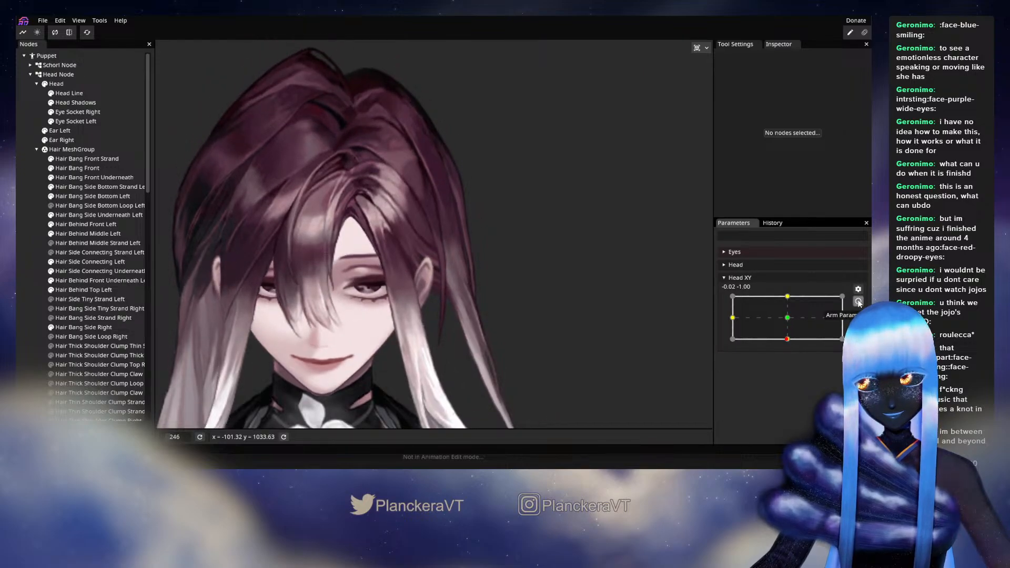
click(859, 302)
scroll(464, 362, up, 4)
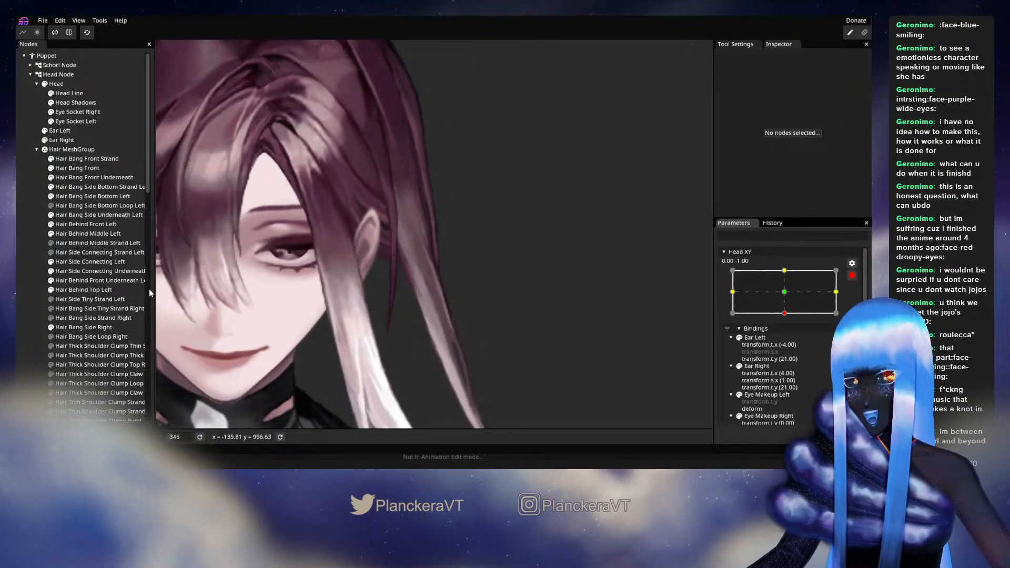
click(87, 290)
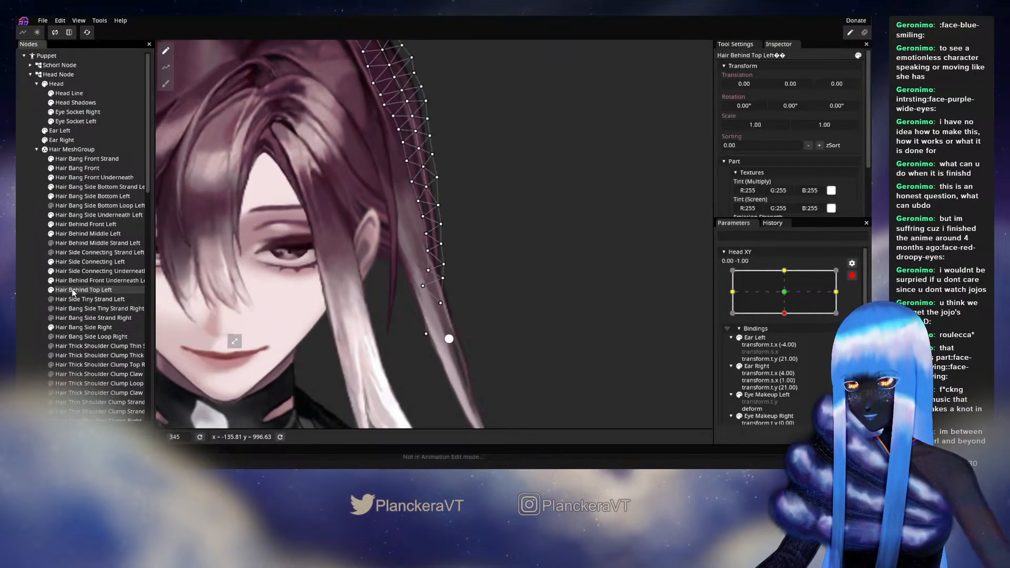
click(166, 87)
drag(411, 330, 429, 308)
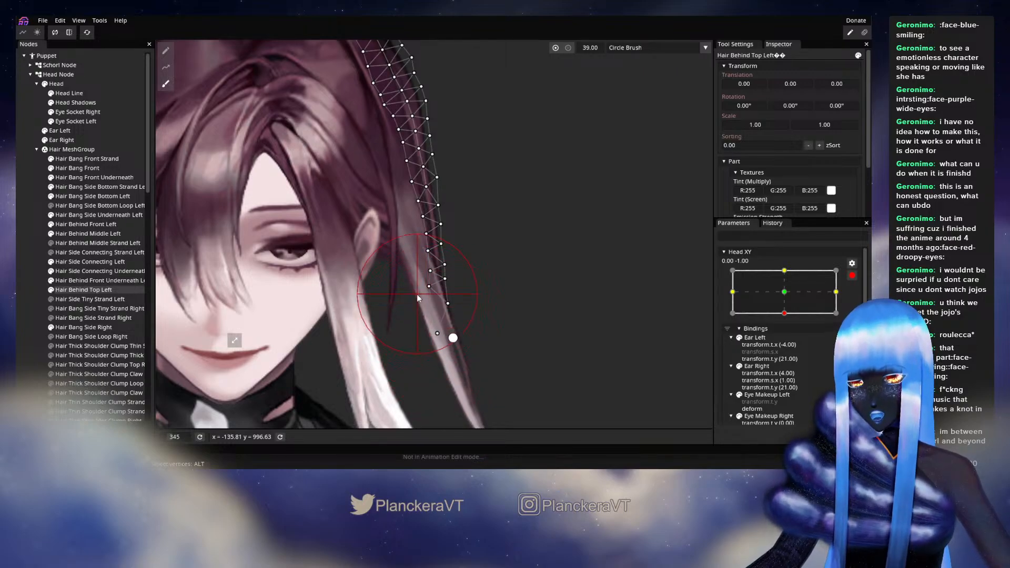
click(34, 265)
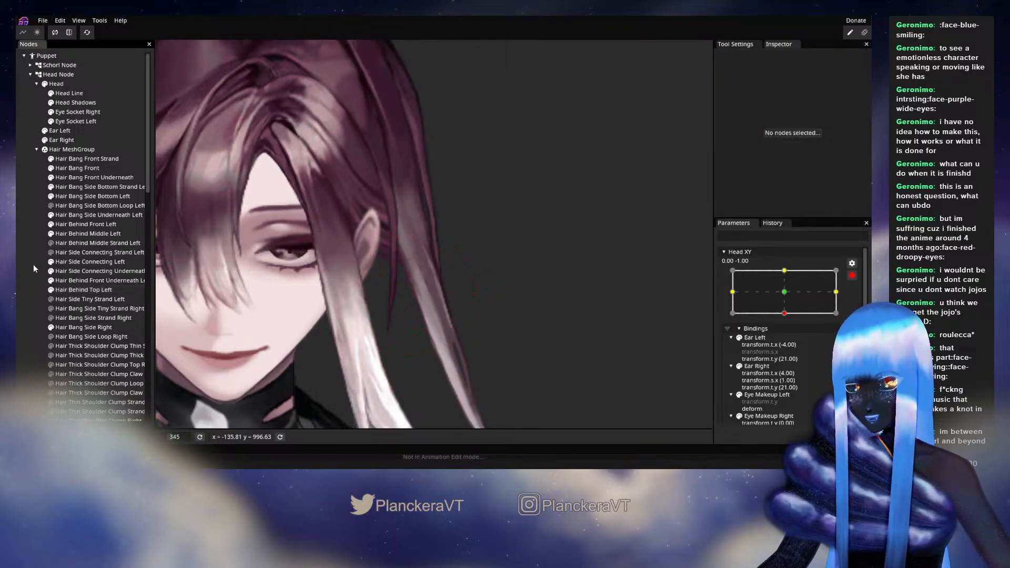
scroll(534, 300, down, 3)
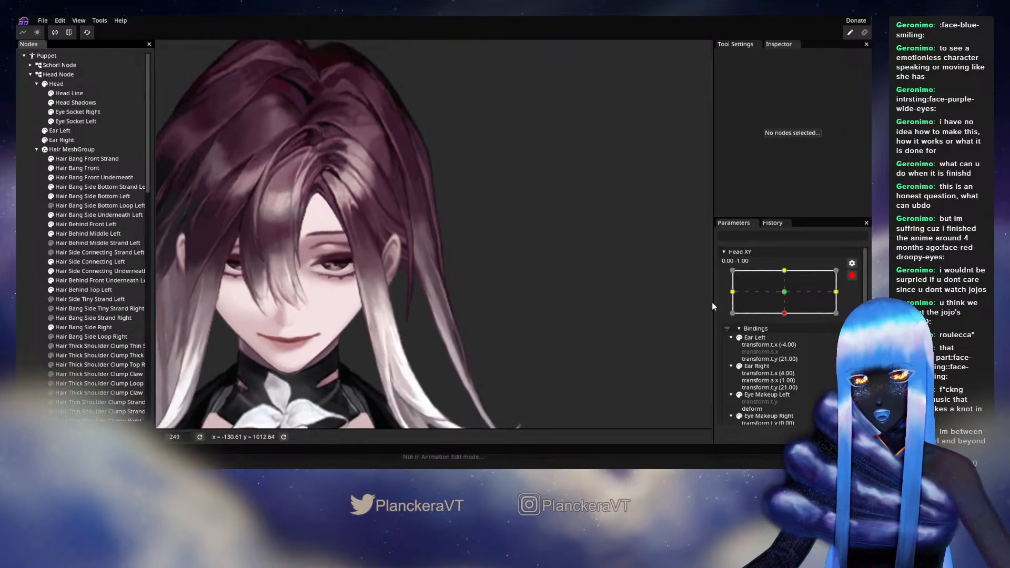
Stop keypoint editing, preview the hair while moving Head XY, and re-arm the parameter at 0.00 -1.00.
click(853, 275)
mouse_move(788, 340)
mouse_down()
mouse_move(787, 318)
mouse_move(787, 339)
mouse_up()
click(859, 301)
Nudge the lower outer-edge vertices of the Hair Behind Top Left mesh to smooth the hair outline.
scroll(425, 324, up, 5)
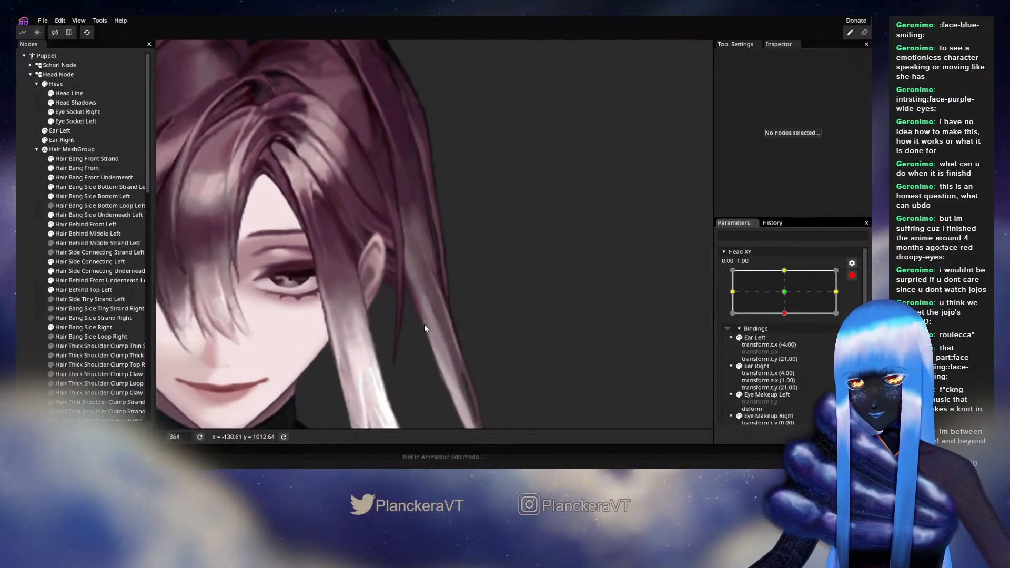
scroll(425, 329, up, 3)
click(83, 290)
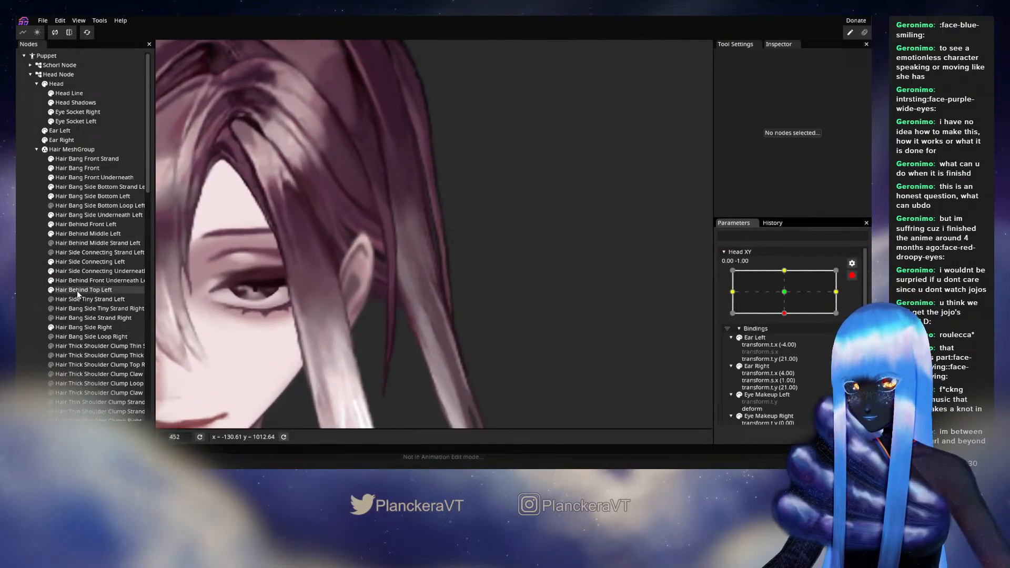
scroll(470, 327, up, 3)
drag(459, 291, 461, 290)
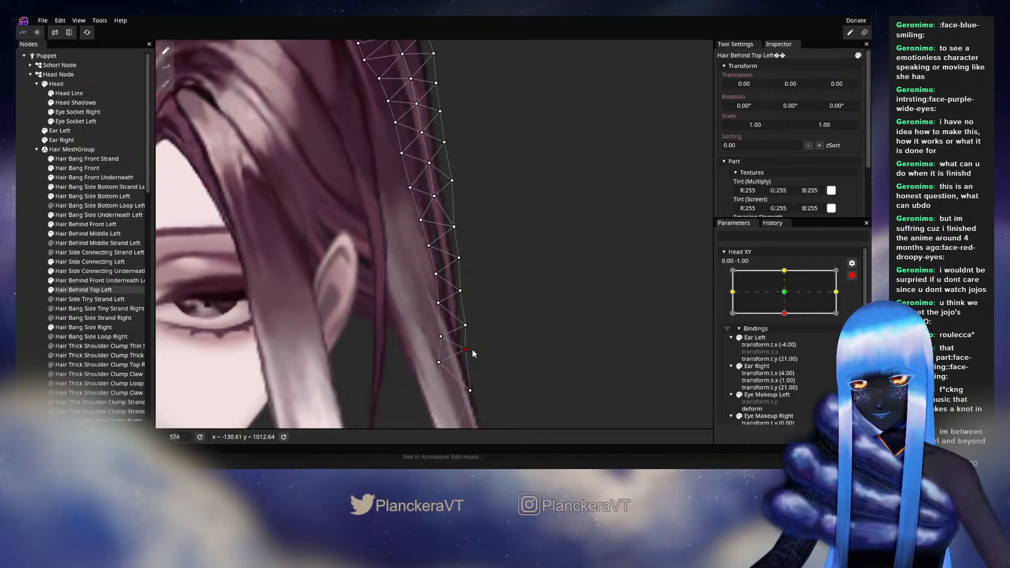
click(480, 324)
scroll(482, 327, down, 5)
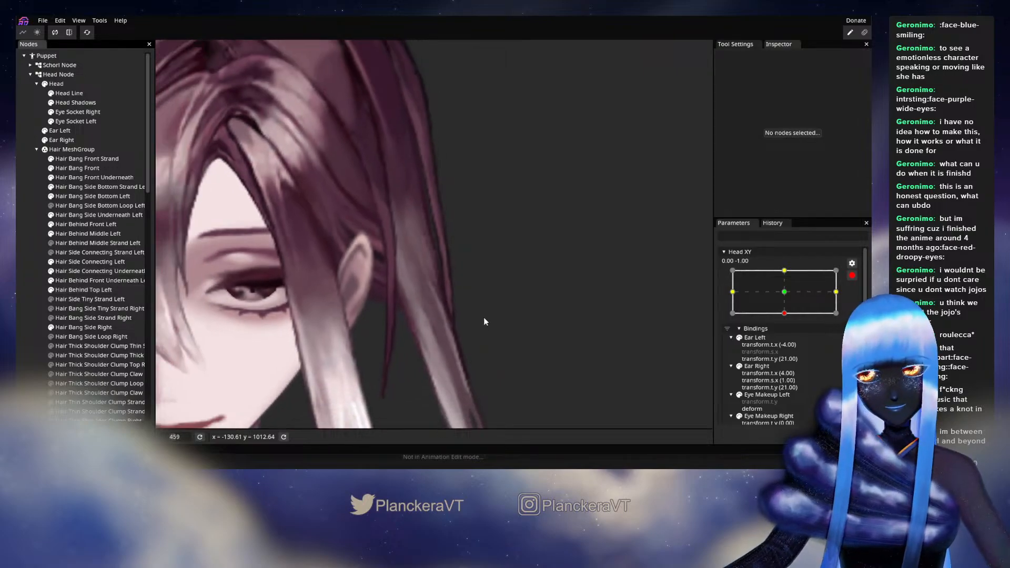
scroll(483, 326, down, 2)
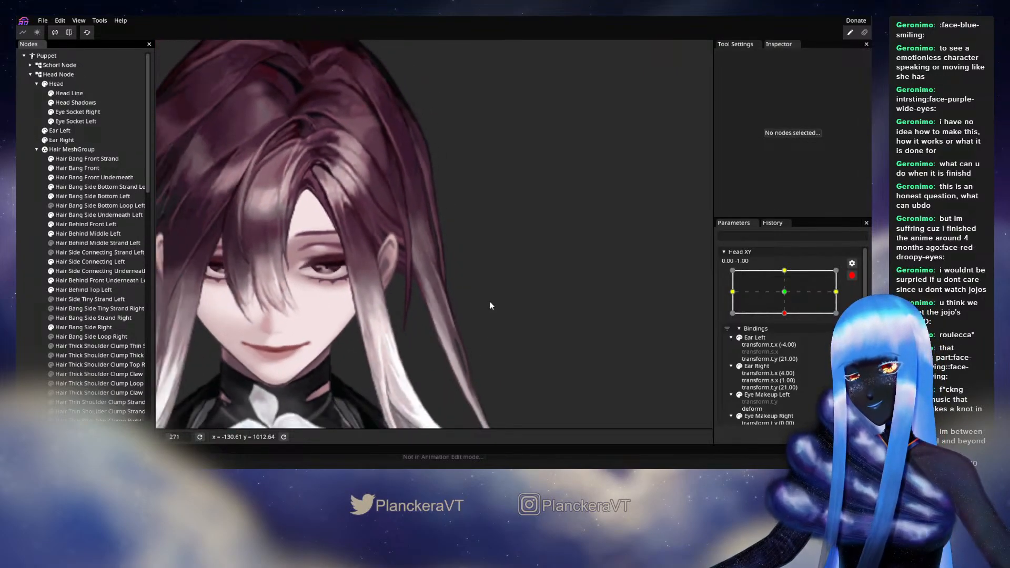
Stop keypoint editing and preview the head with Head XY near the centre, at -1.00 horizontally, and at -1.00 vertically.
click(852, 276)
drag(788, 339, 787, 319)
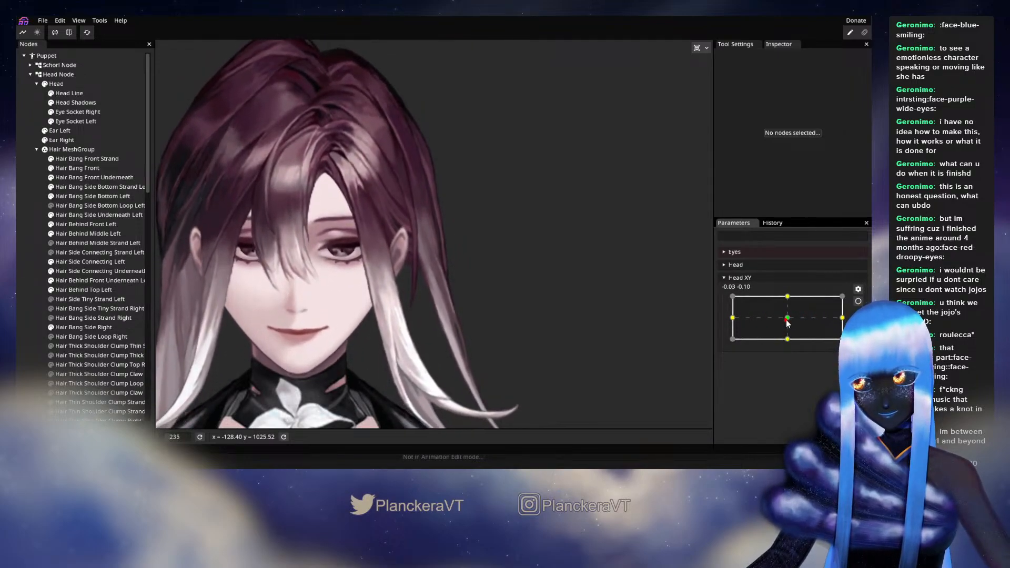
scroll(475, 230, down, 3)
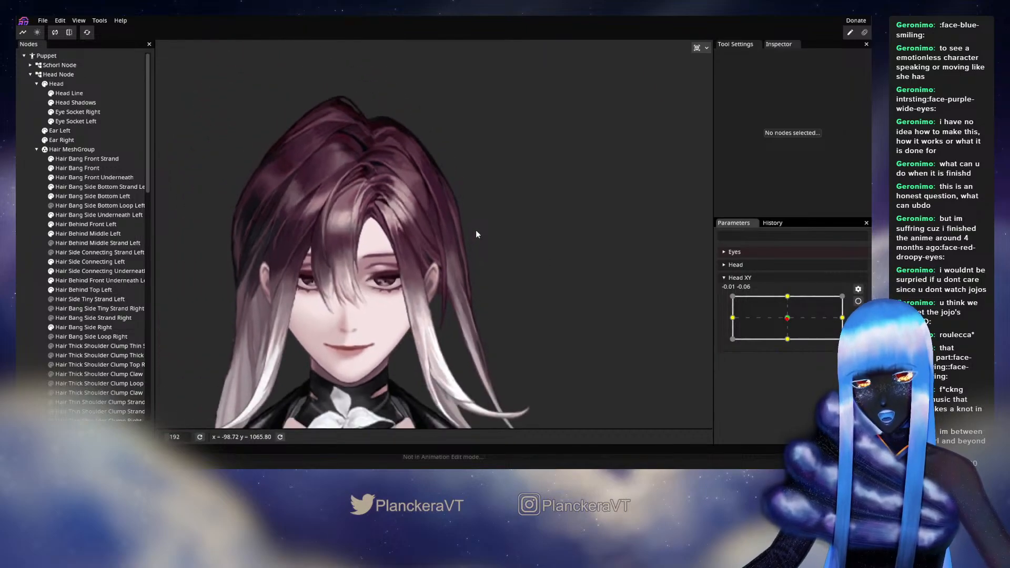
drag(533, 267, 537, 278)
mouse_move(788, 326)
mouse_down()
mouse_move(788, 340)
mouse_move(788, 318)
mouse_up()
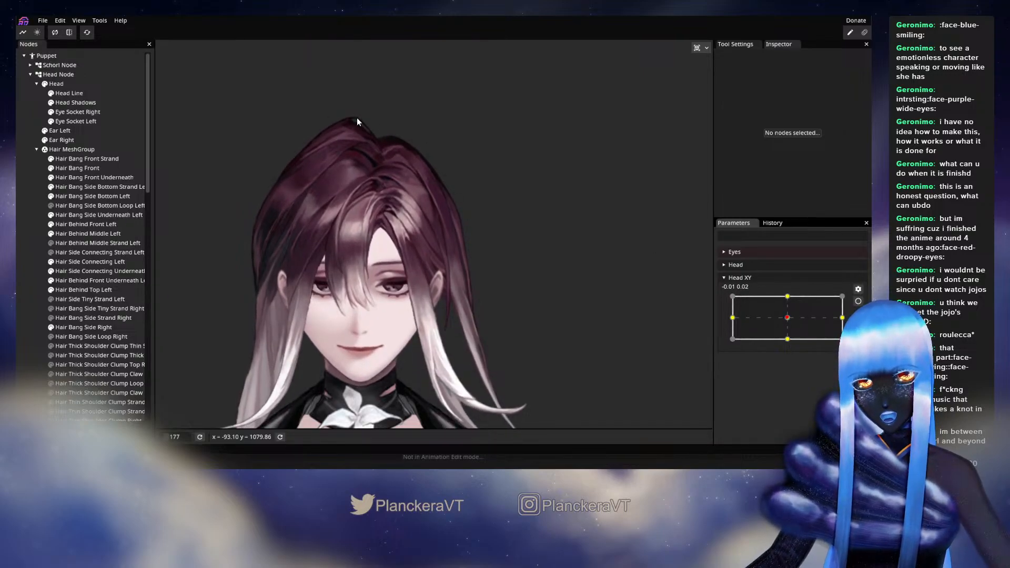
drag(788, 319, 725, 320)
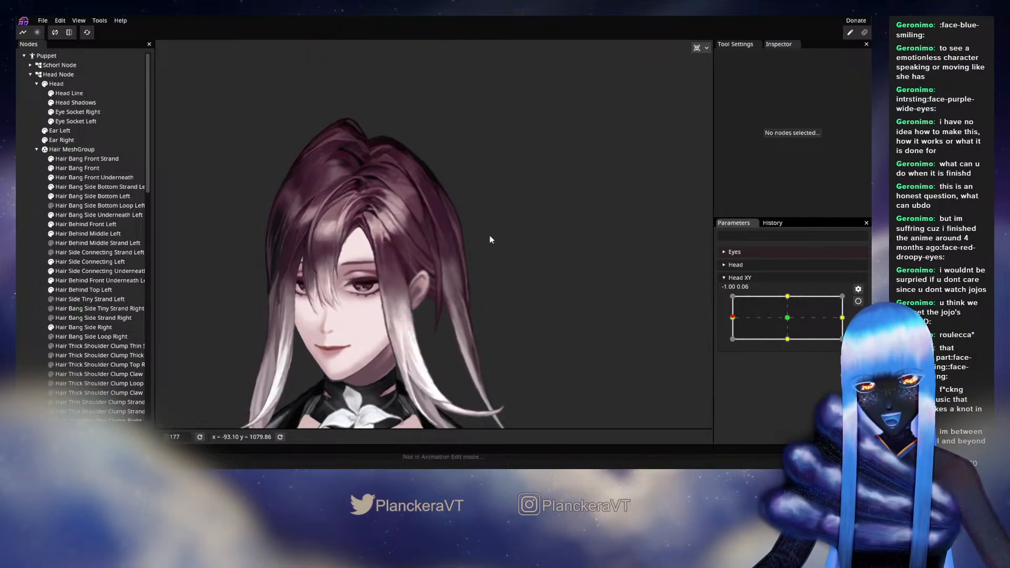
click(742, 319)
drag(798, 320, 787, 340)
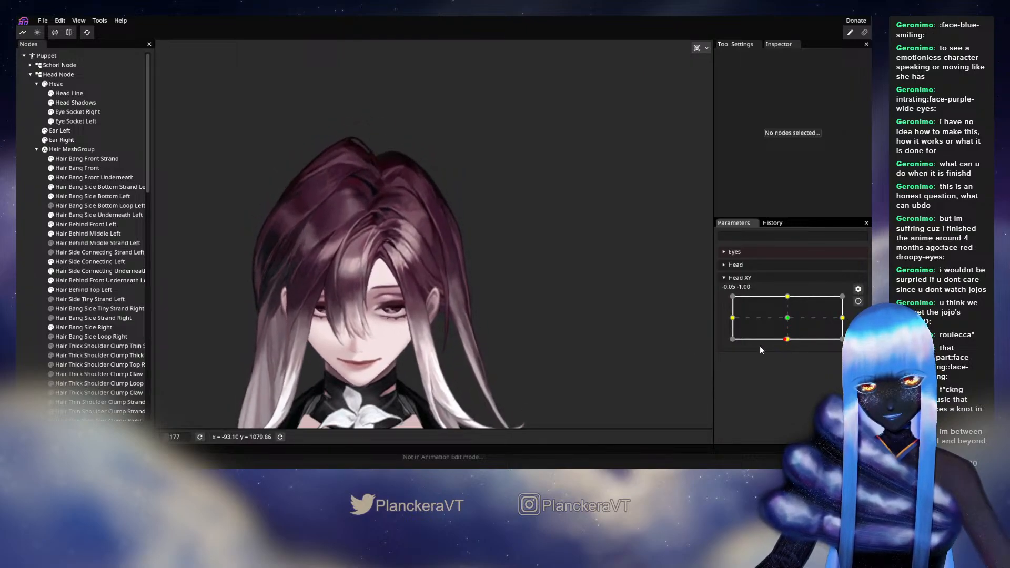
Arm Head XY at 0.00 -1.00 and adjust the inner-edge vertices of the Hair Behind Top Left mesh beside the ear.
scroll(552, 322, up, 2)
scroll(535, 263, up, 2)
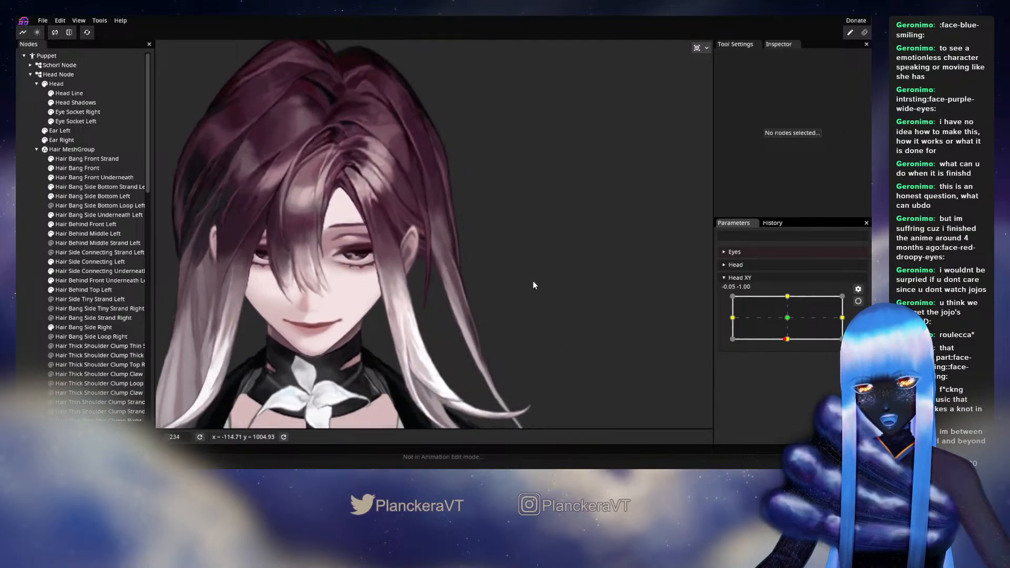
mouse_move(786, 341)
mouse_down()
mouse_move(788, 318)
mouse_move(788, 340)
mouse_up()
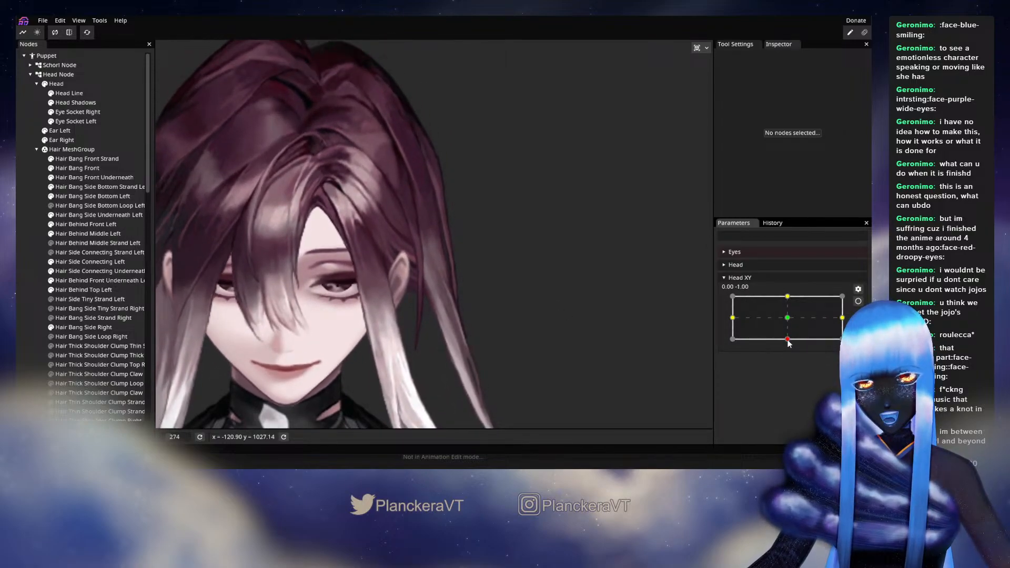
click(859, 302)
scroll(485, 312, up, 3)
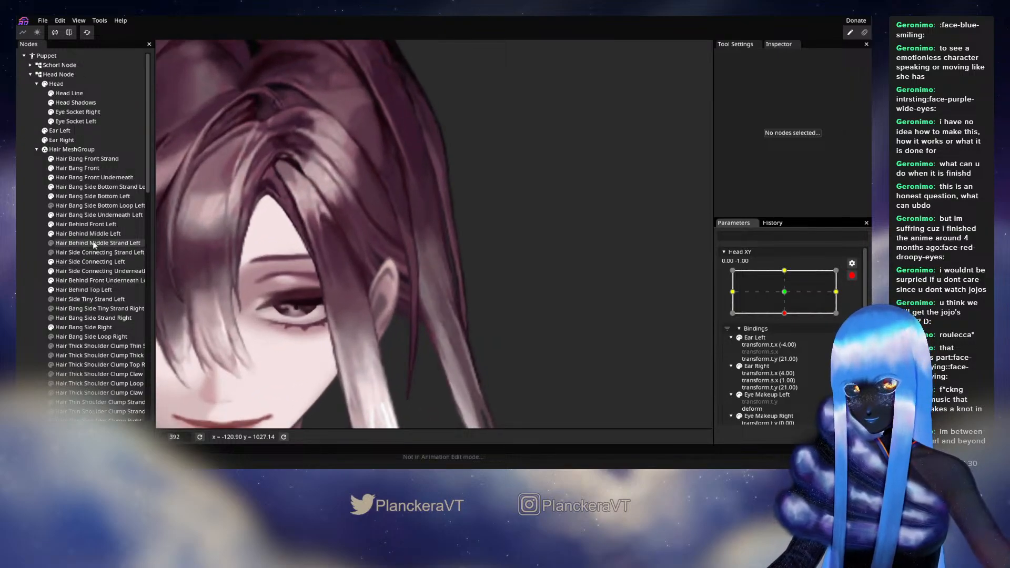
click(79, 290)
scroll(446, 327, up, 4)
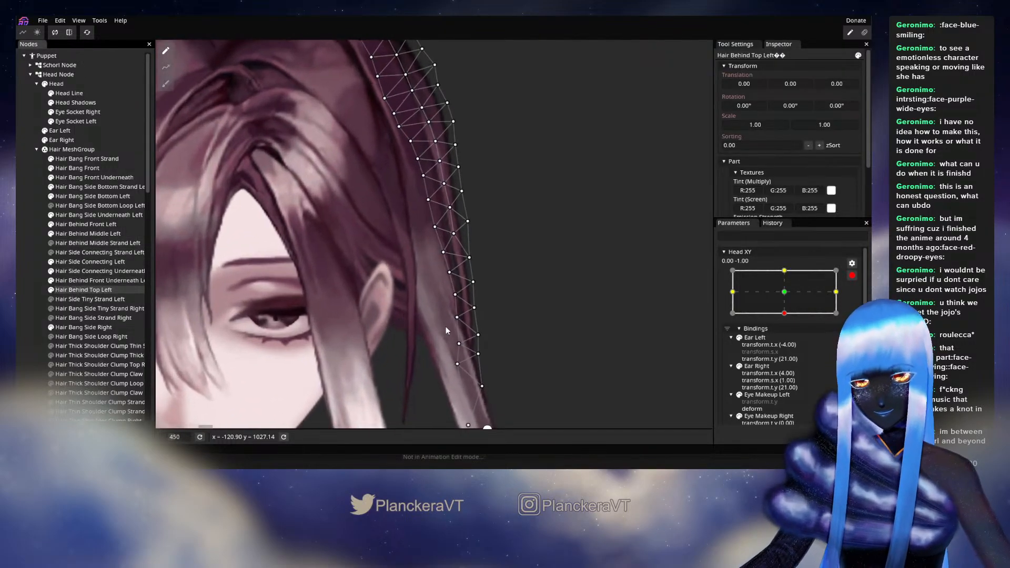
scroll(434, 320, up, 1)
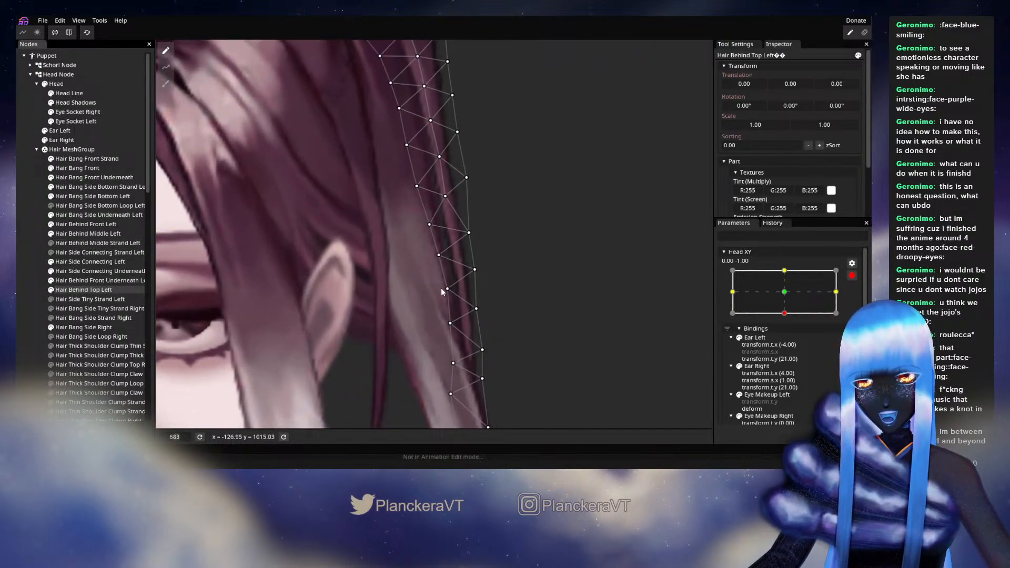
click(446, 289)
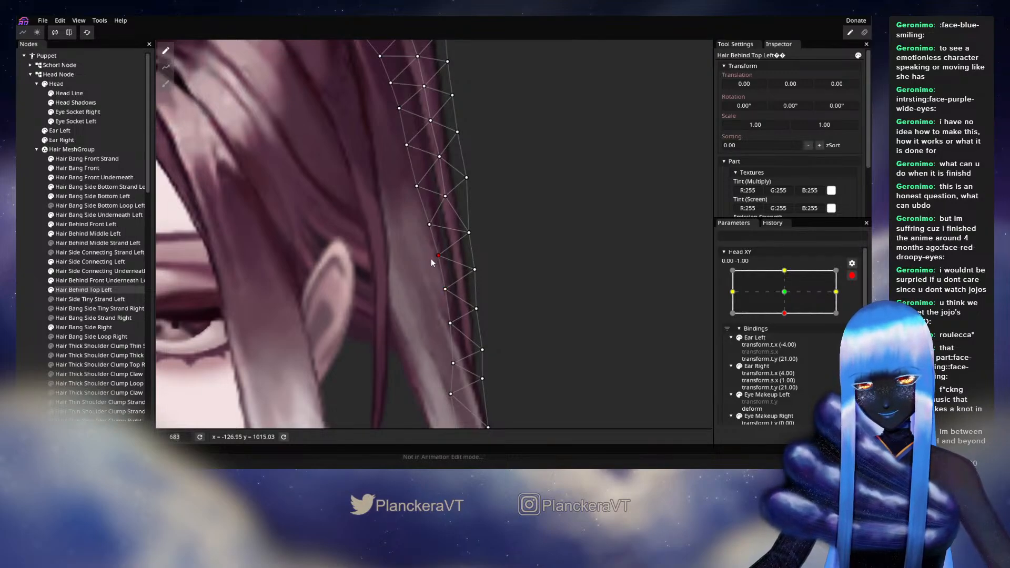
drag(433, 298, 434, 271)
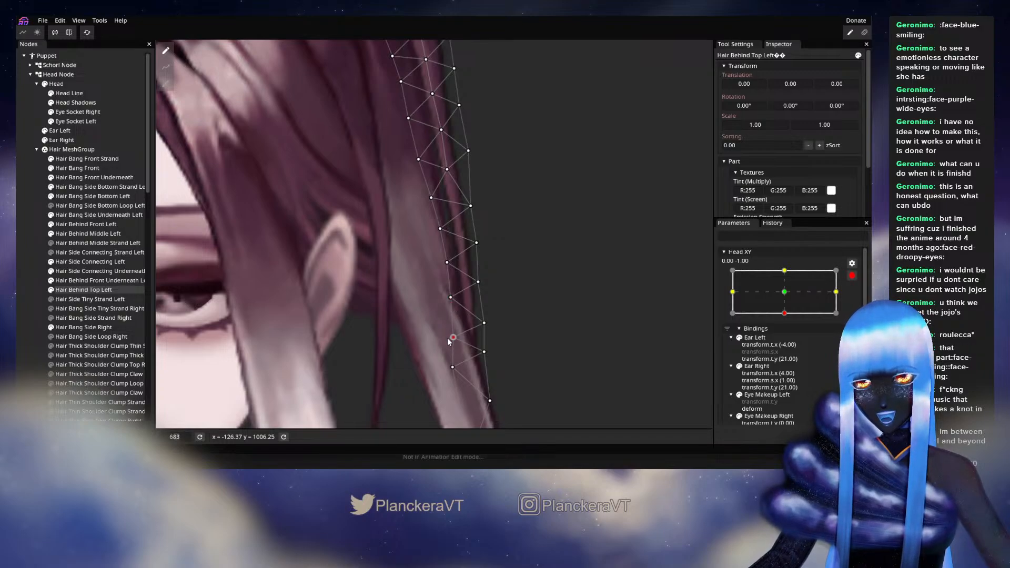
key(Escape)
scroll(472, 340, down, 2)
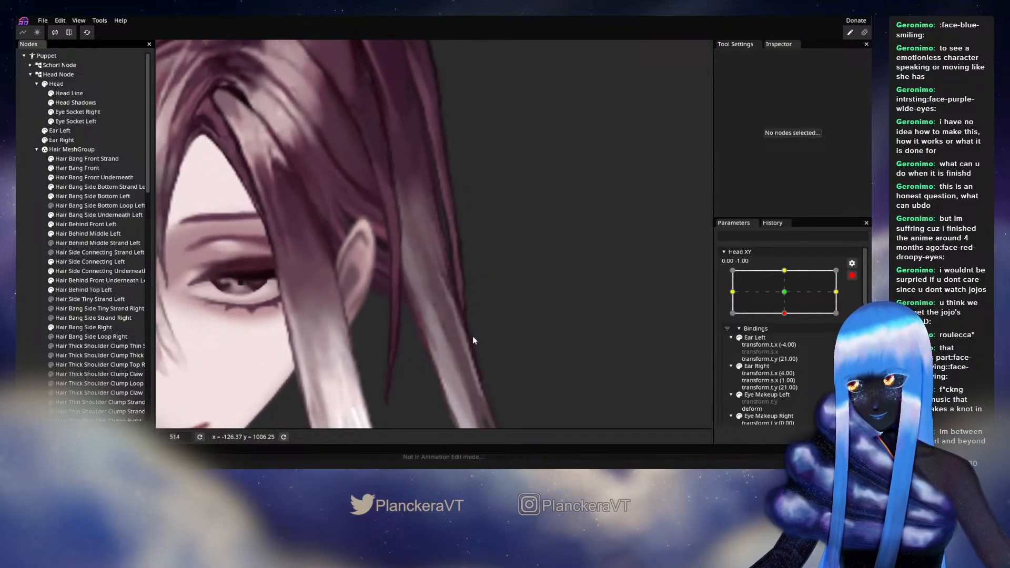
scroll(472, 337, down, 3)
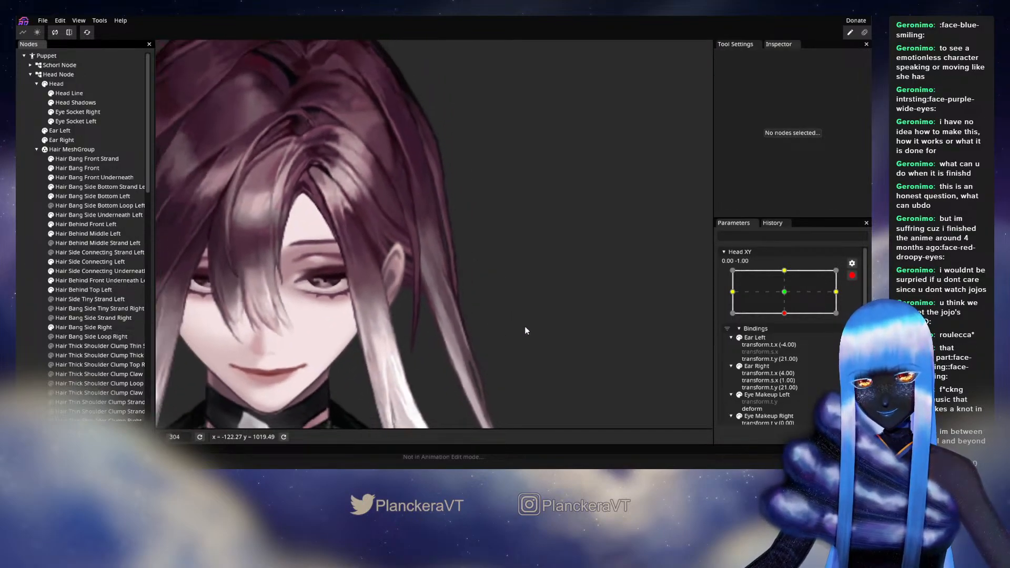
Disarm Head XY, check the reshaped strand while moving the parameter, and resume editing at the downward keypoint.
click(852, 275)
mouse_move(787, 340)
mouse_down()
mouse_move(787, 318)
mouse_move(788, 340)
mouse_up()
click(858, 301)
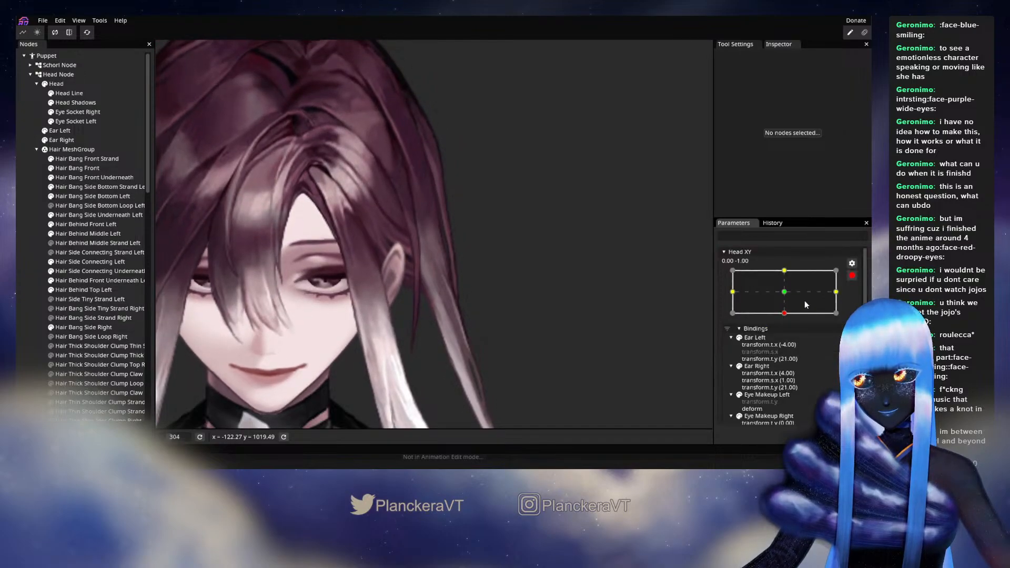
Fine-tune the inner and outer edge vertices on the lower part of the Hair Behind Top Left mesh.
scroll(460, 327, up, 4)
click(460, 327)
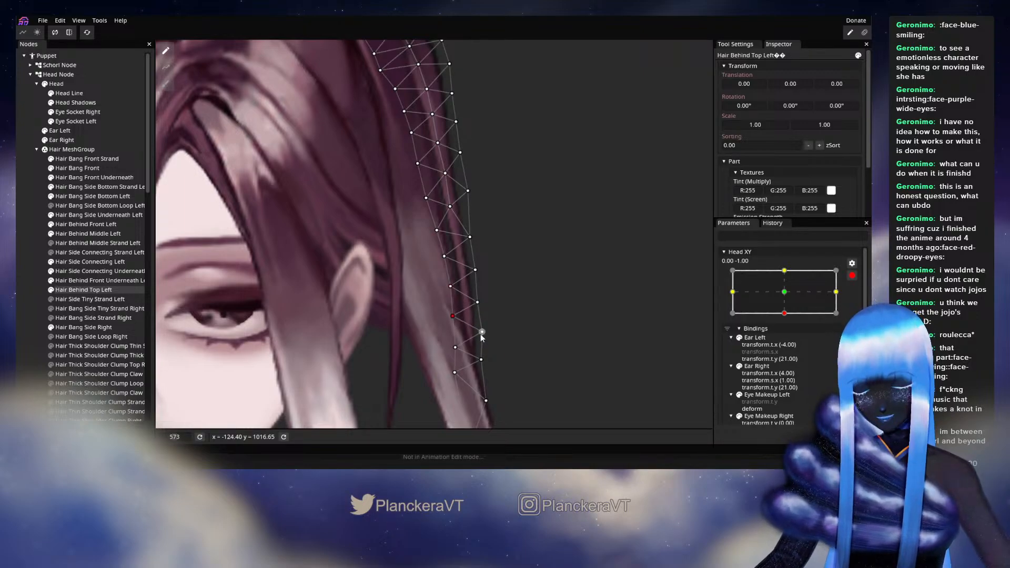
drag(486, 333, 486, 332)
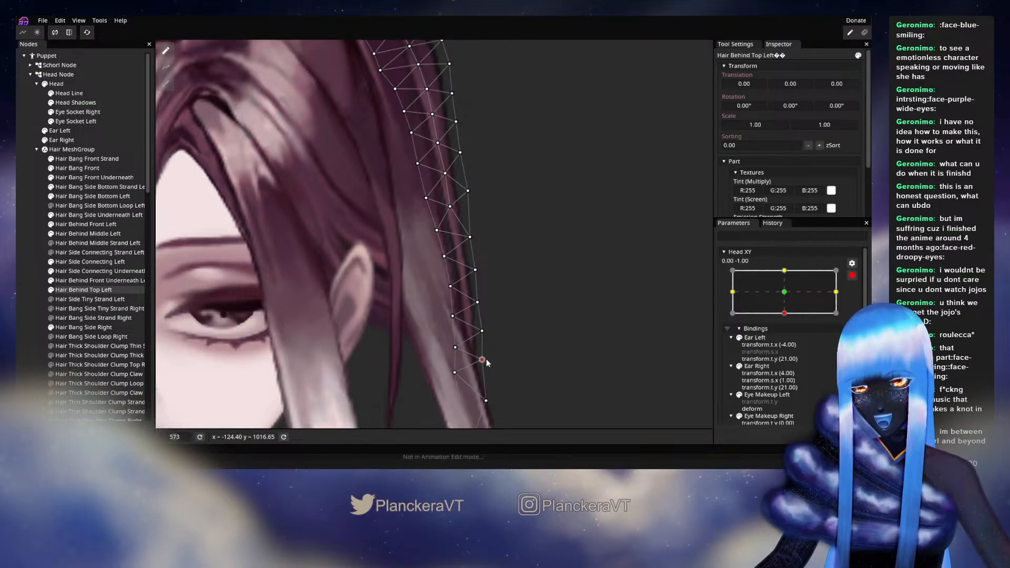
click(31, 280)
scroll(509, 292, down, 3)
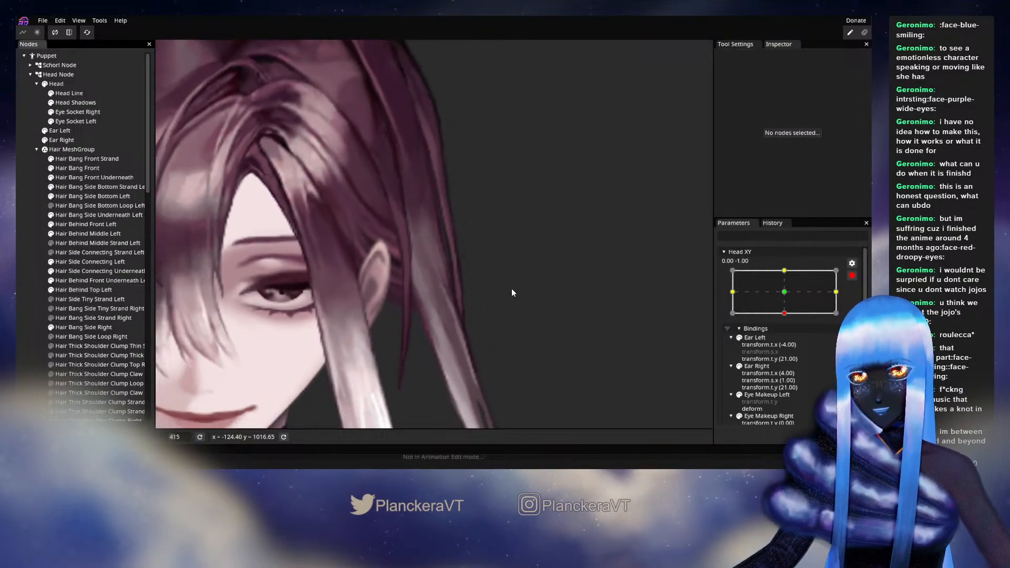
scroll(513, 289, down, 3)
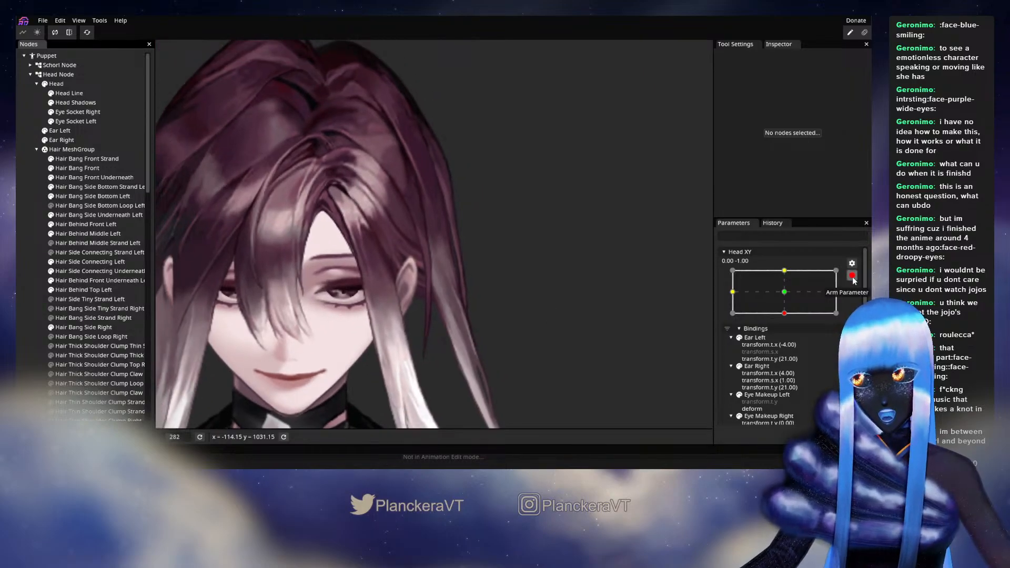
Preview the hair outline with Head XY disarmed, and arm the parameter again at 0.00 -1.00.
click(853, 276)
mouse_move(792, 334)
mouse_down()
mouse_move(788, 318)
mouse_move(785, 344)
mouse_up()
click(858, 301)
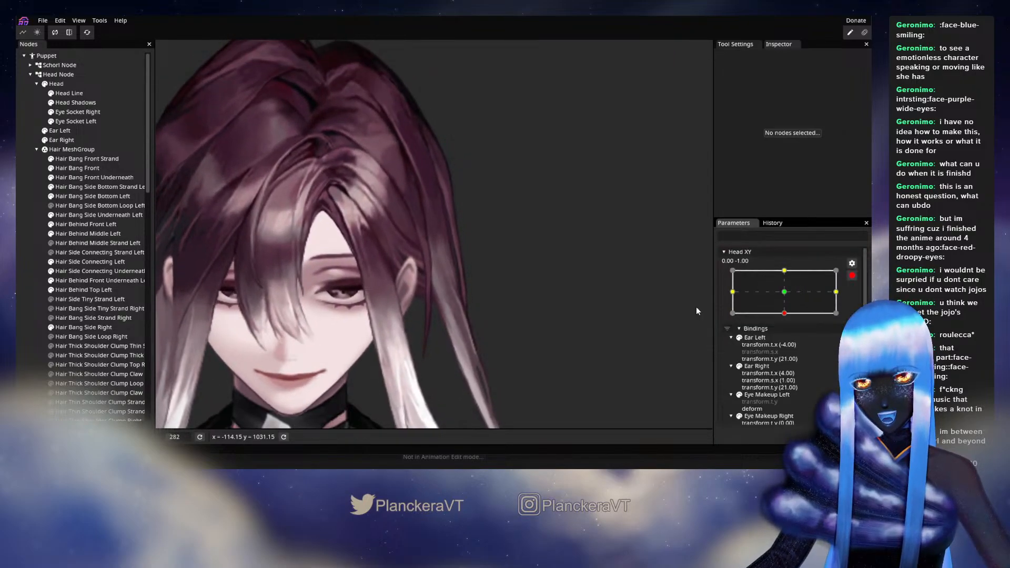
Nudge the Hair Behind Top Left vertices around ear height to even out the strand's edges, and deselect the mesh.
scroll(513, 345, up, 5)
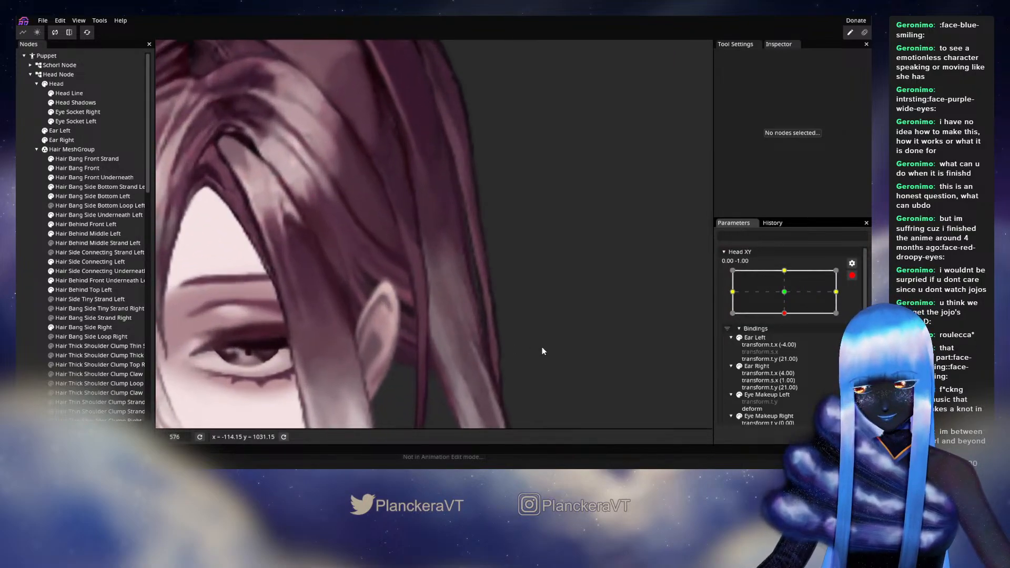
scroll(542, 349, up, 1)
click(80, 290)
scroll(484, 327, up, 1)
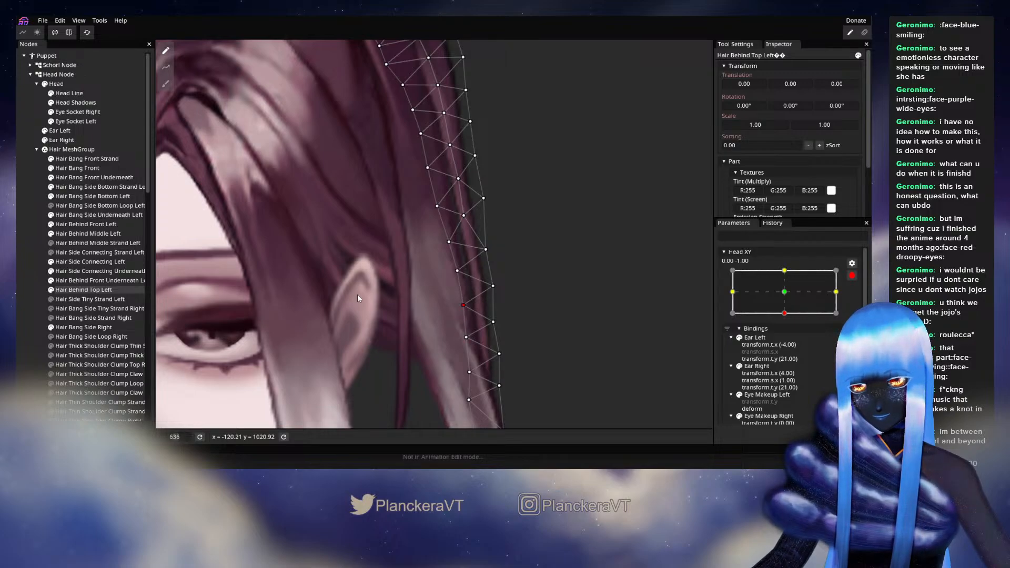
click(486, 324)
scroll(497, 315, down, 5)
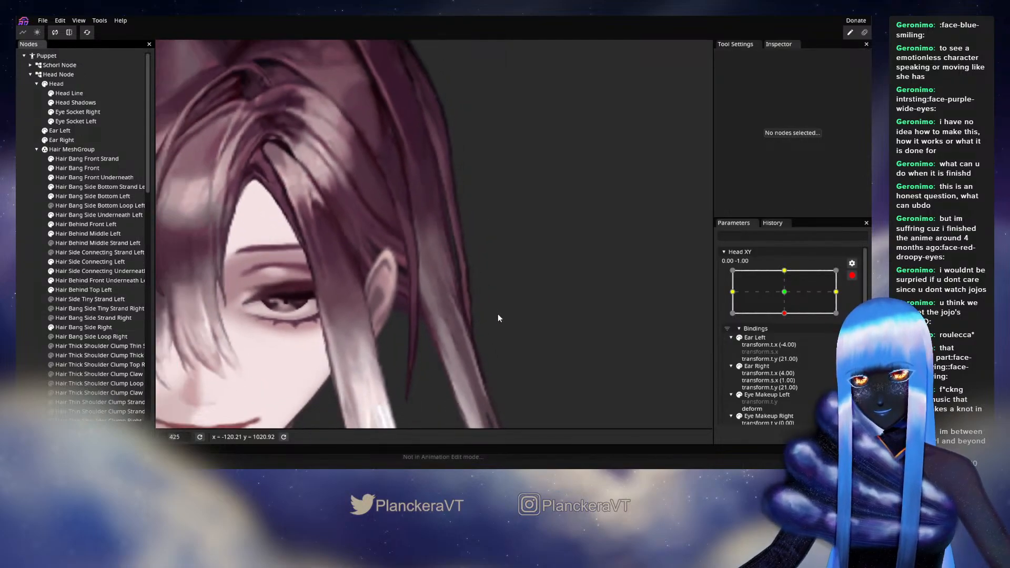
scroll(500, 310, down, 3)
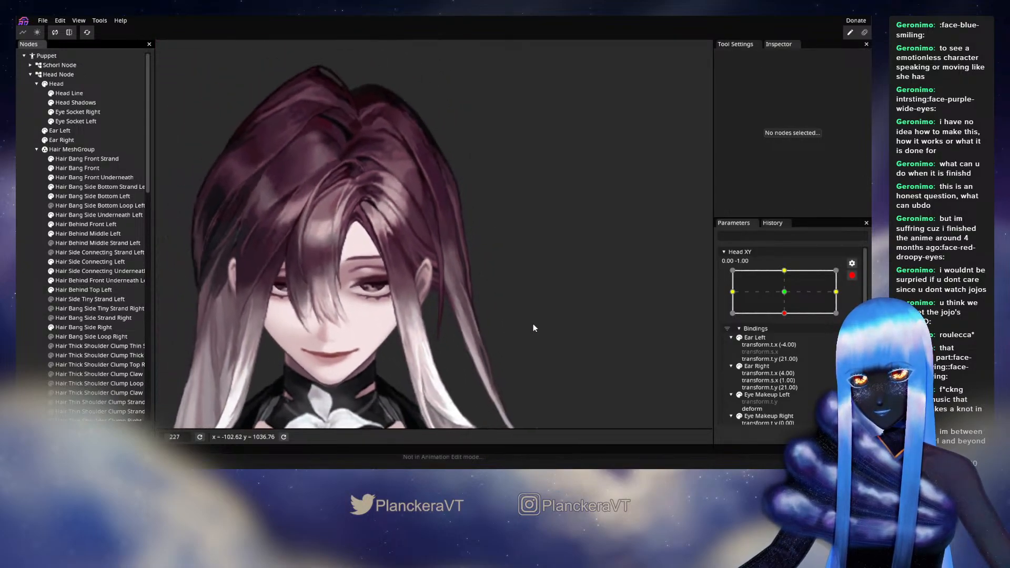
Disarm Head XY, preview the hair outline around the downward position, and arm the parameter again at 0.00 -1.00.
click(852, 276)
mouse_move(787, 340)
mouse_down()
mouse_move(786, 318)
mouse_move(787, 342)
mouse_up()
click(859, 304)
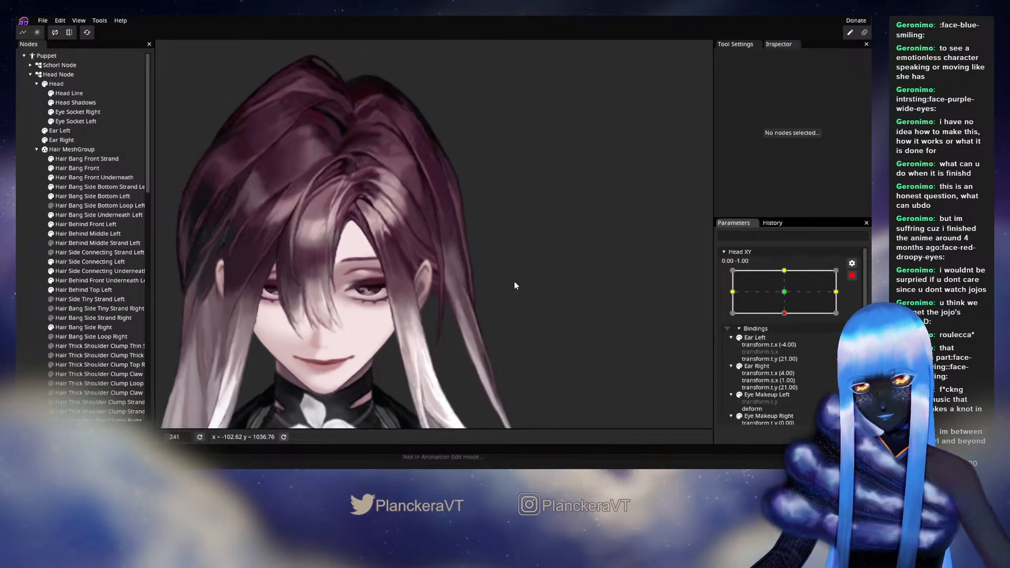
Nudge the inner and outer edge vertices of the Hair Behind Top Left mesh beside the ear, and deselect it.
scroll(514, 282, up, 6)
scroll(513, 281, up, 3)
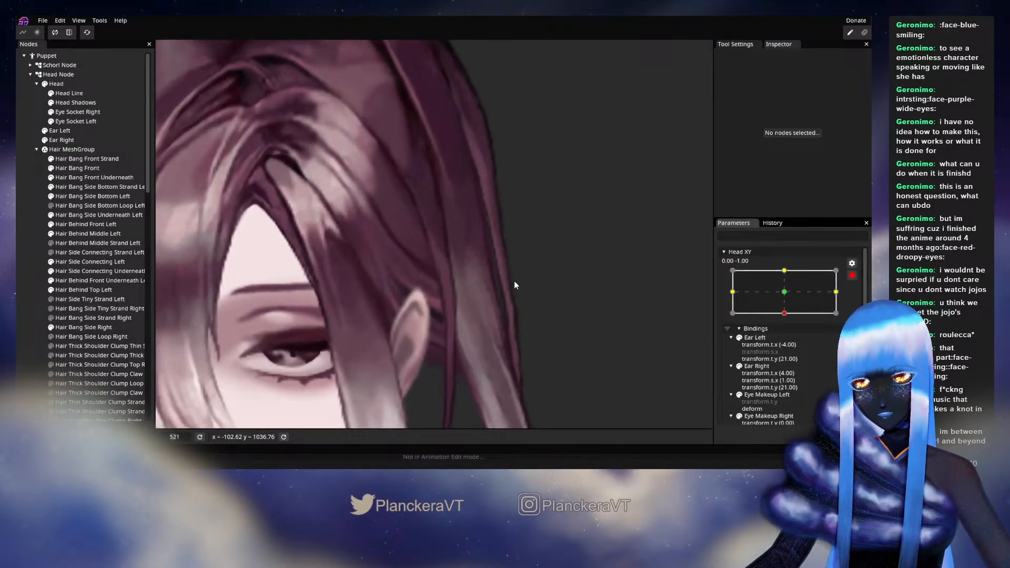
click(71, 290)
scroll(366, 278, up, 2)
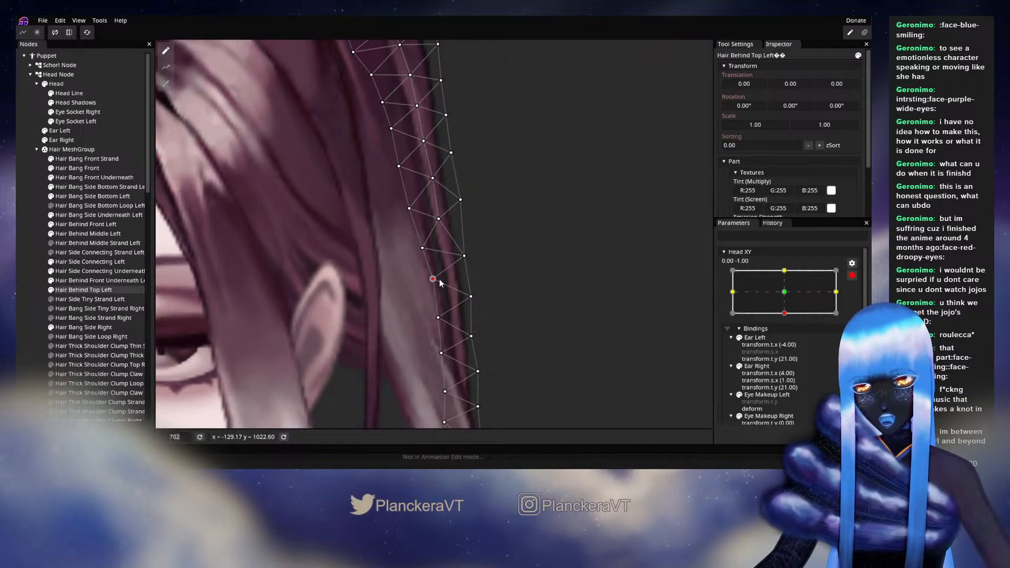
click(472, 296)
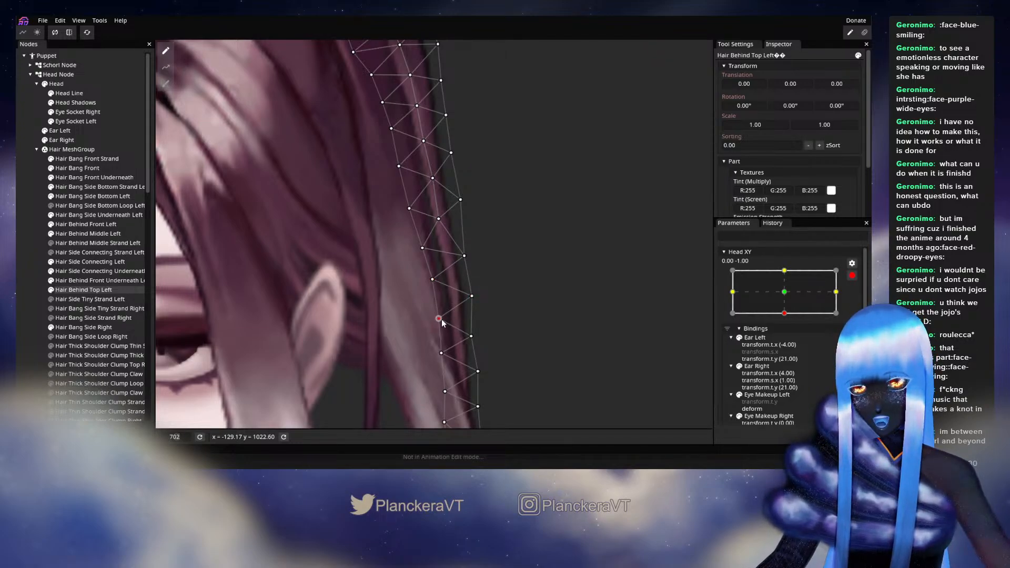
click(477, 311)
scroll(476, 310, down, 5)
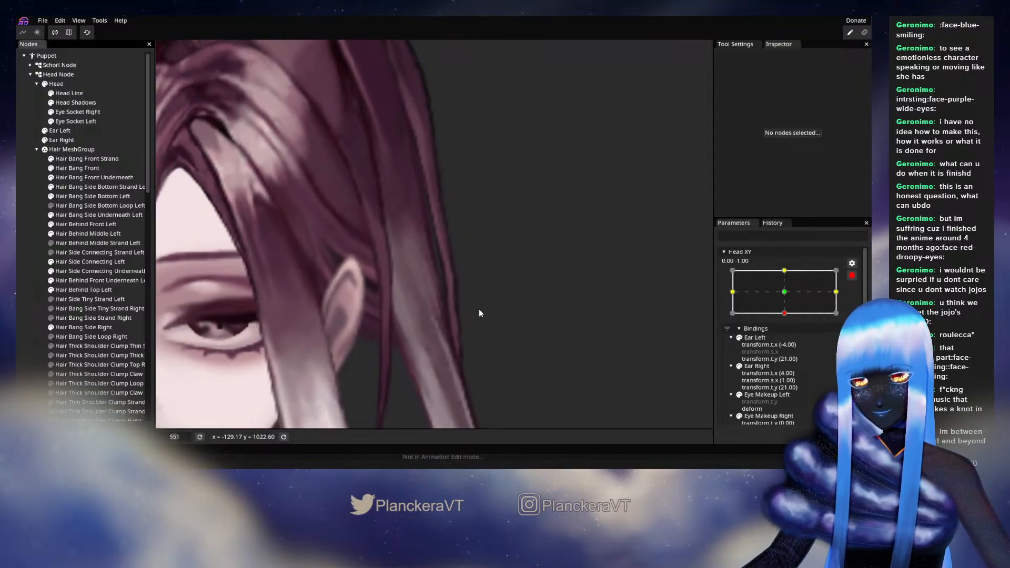
Check the strand's movement with Head XY disarmed, and resume editing at the 0.00 -1.00 keypoint.
click(853, 276)
mouse_move(788, 339)
mouse_down()
mouse_move(788, 321)
mouse_move(795, 343)
mouse_up()
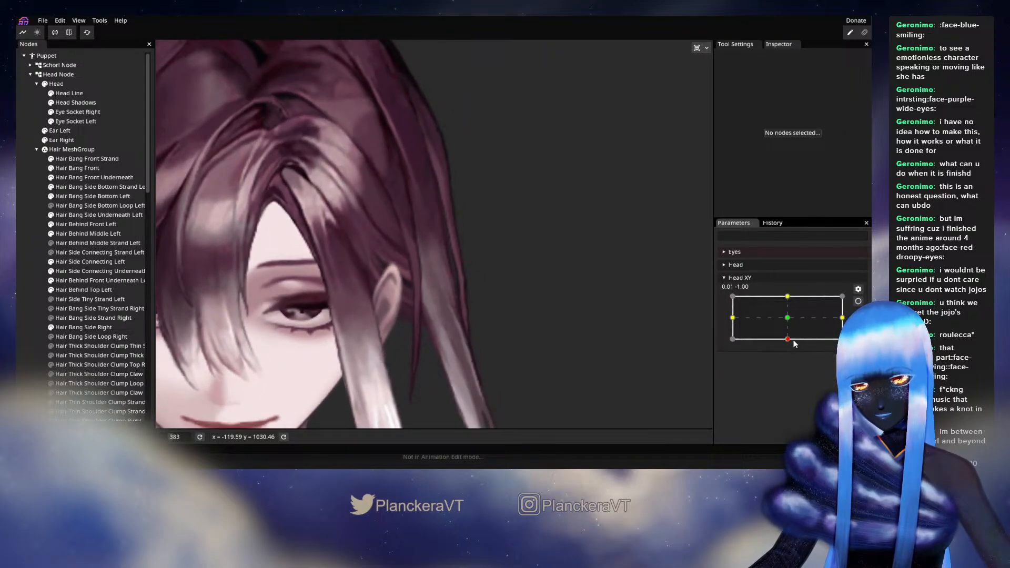
click(858, 303)
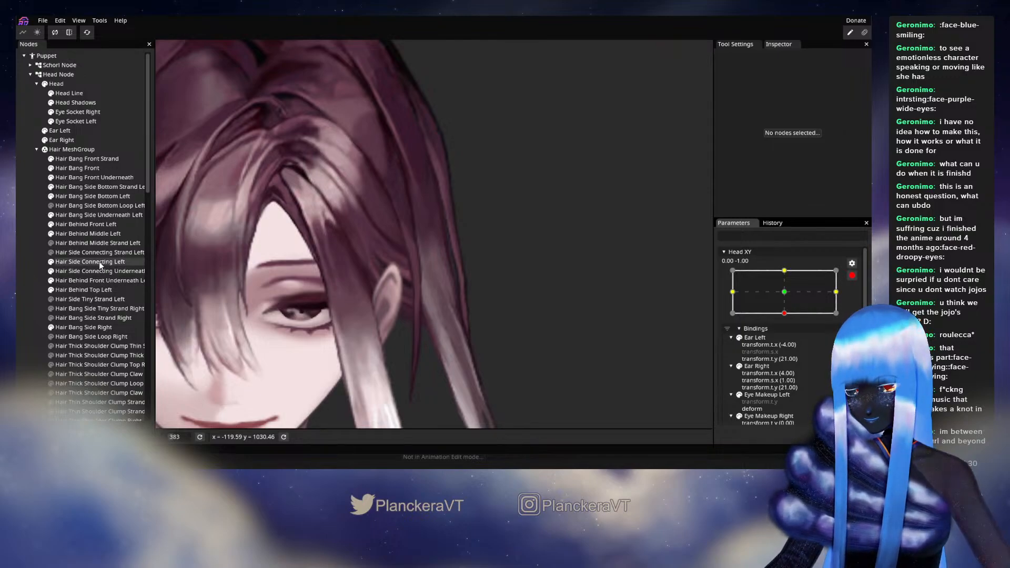
Even out the Hair Behind Top Left vertices on both strand edges next to the lower ear, and deselect the mesh.
click(87, 299)
click(82, 290)
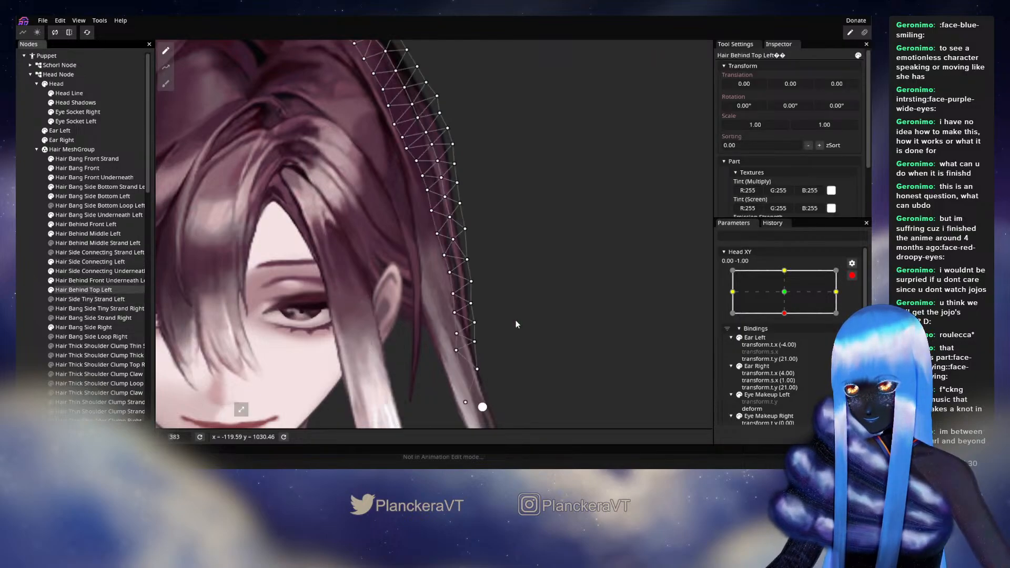
scroll(505, 300, up, 4)
scroll(488, 269, up, 1)
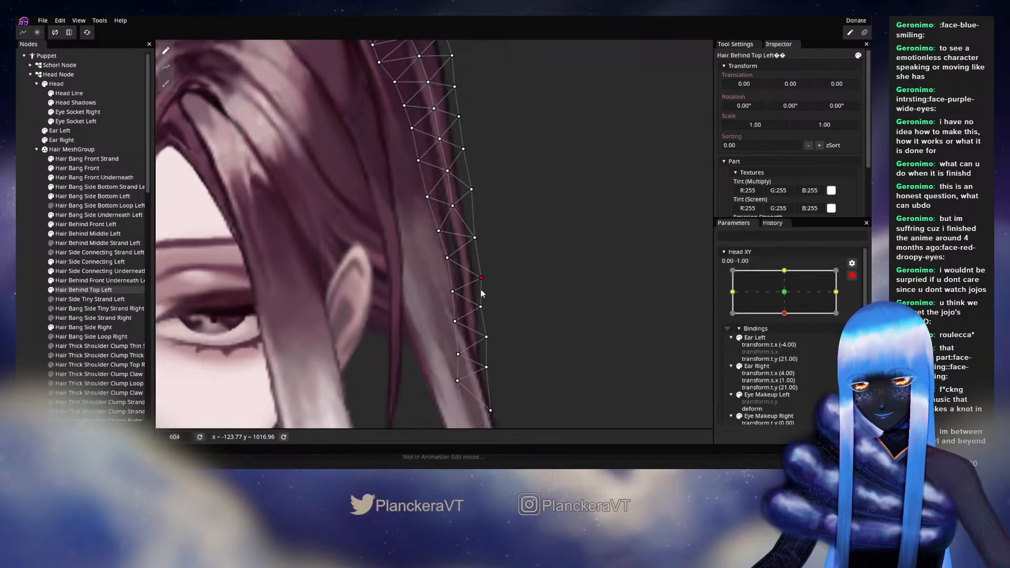
click(453, 293)
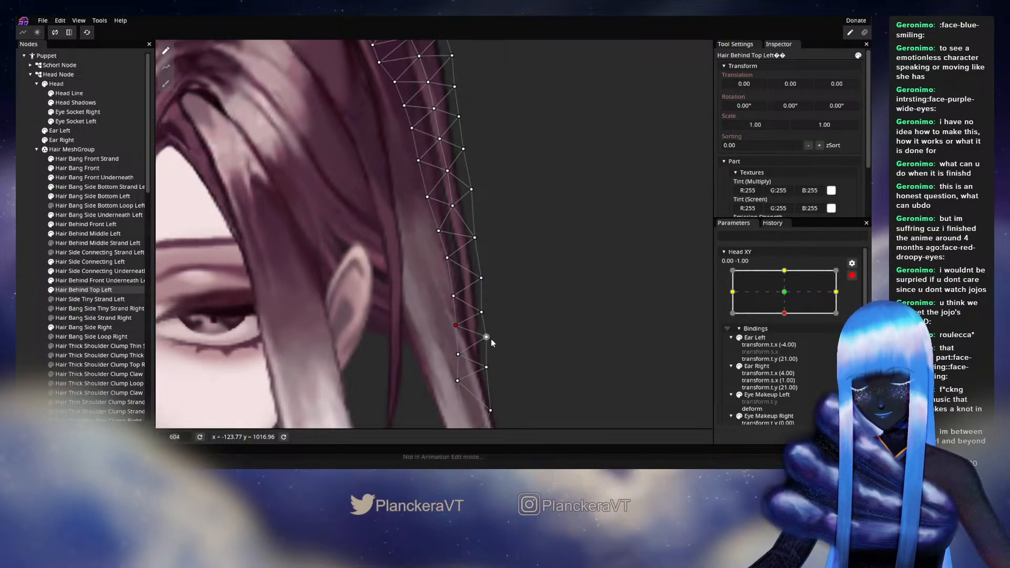
click(523, 295)
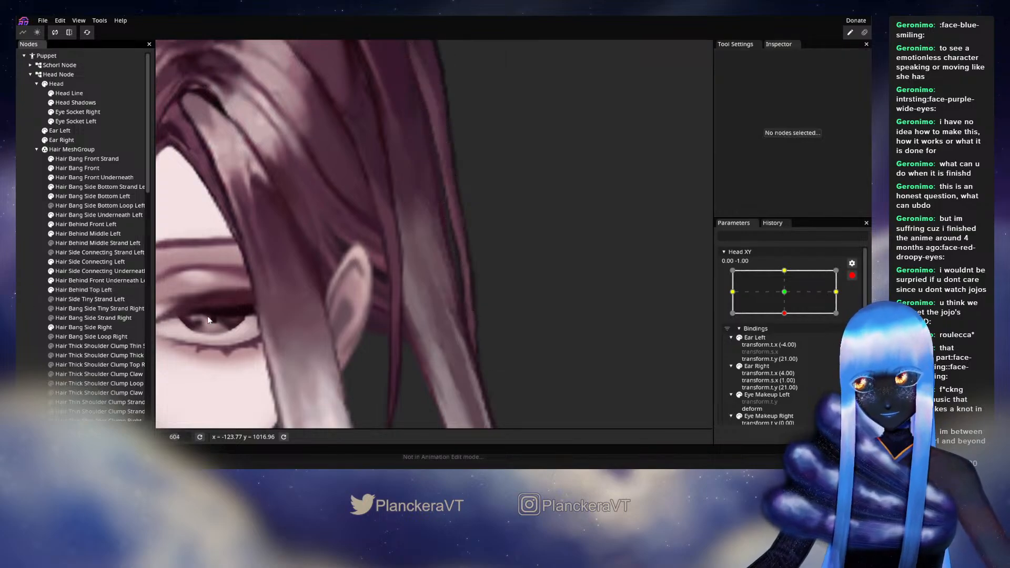
scroll(523, 295, down, 5)
scroll(516, 289, down, 1)
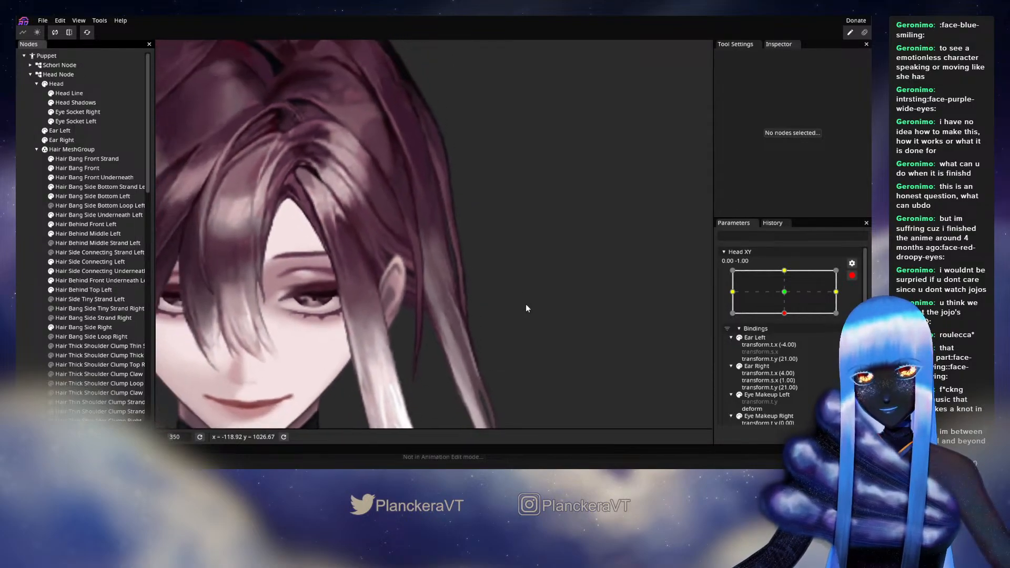
Move the disarmed Head XY near its downward keypoint to examine the side-hair outline, and rearm it at 0.00 -1.00.
click(853, 276)
mouse_move(788, 339)
mouse_down()
mouse_move(788, 322)
mouse_move(797, 341)
mouse_up()
click(858, 301)
Reposition the inner and outer Hair Behind Top Left vertices from ear height down the strand, and deselect the mesh.
scroll(410, 334, up, 10)
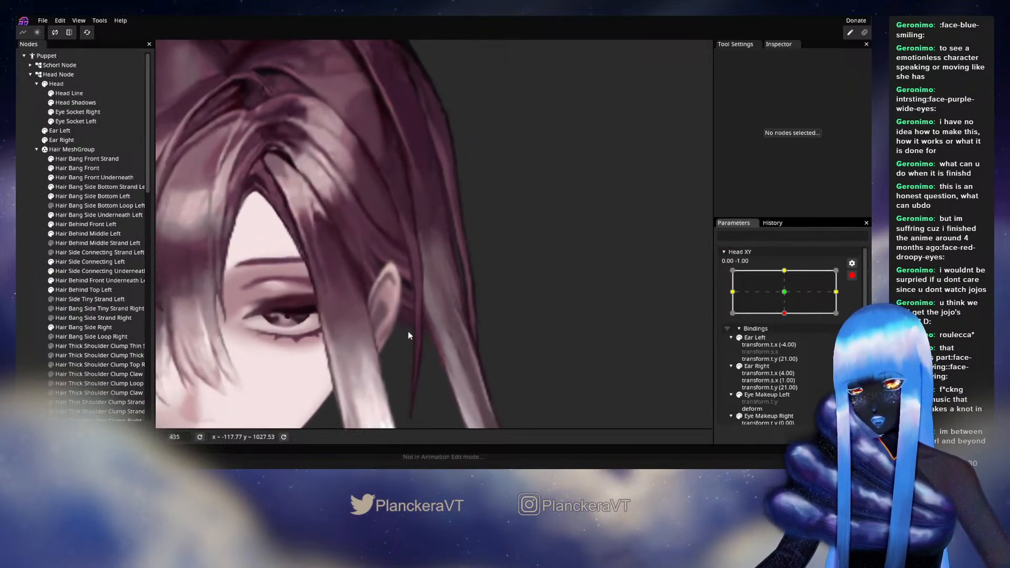
scroll(408, 332, up, 1)
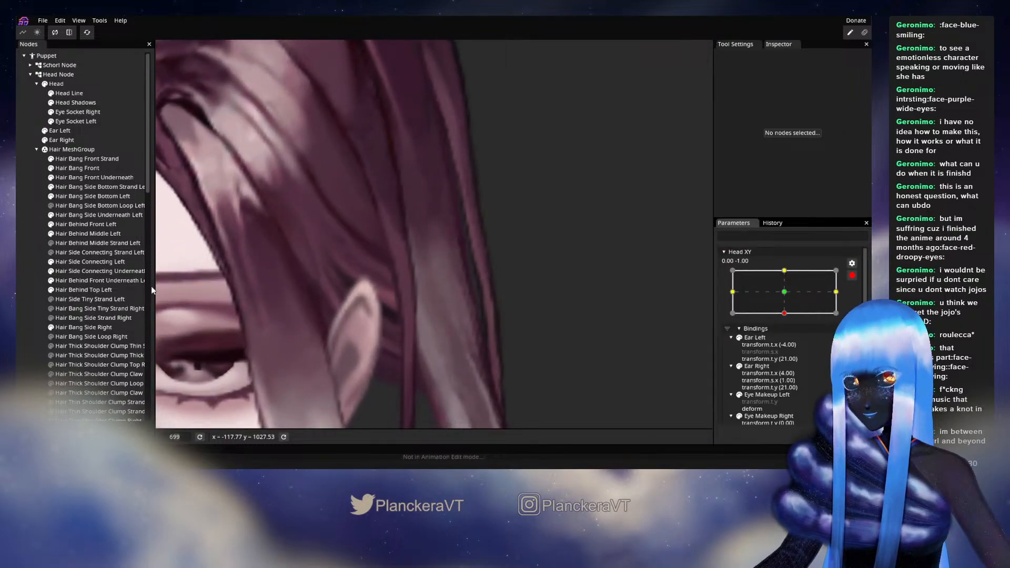
click(98, 288)
scroll(513, 311, up, 1)
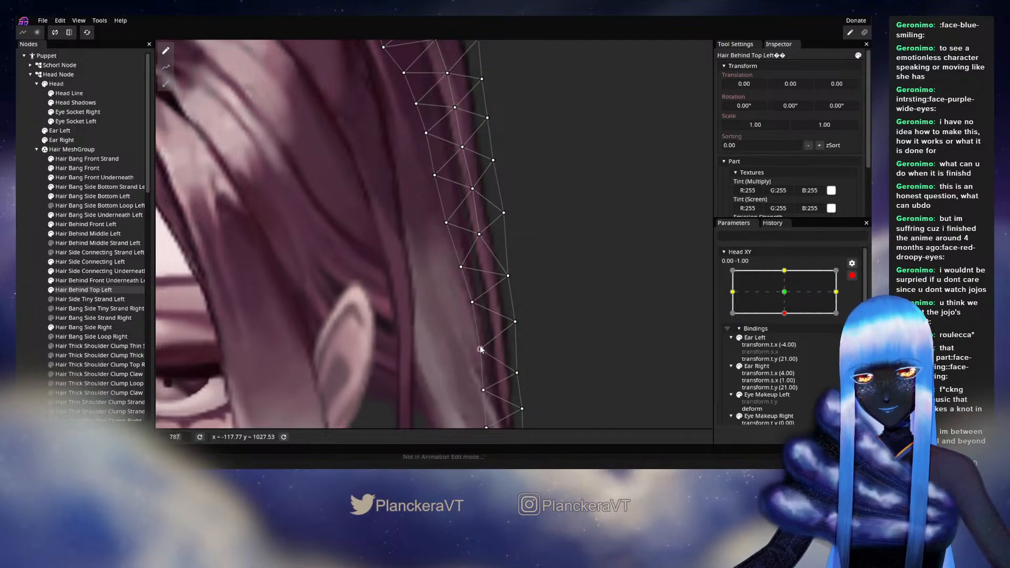
drag(528, 374, 531, 327)
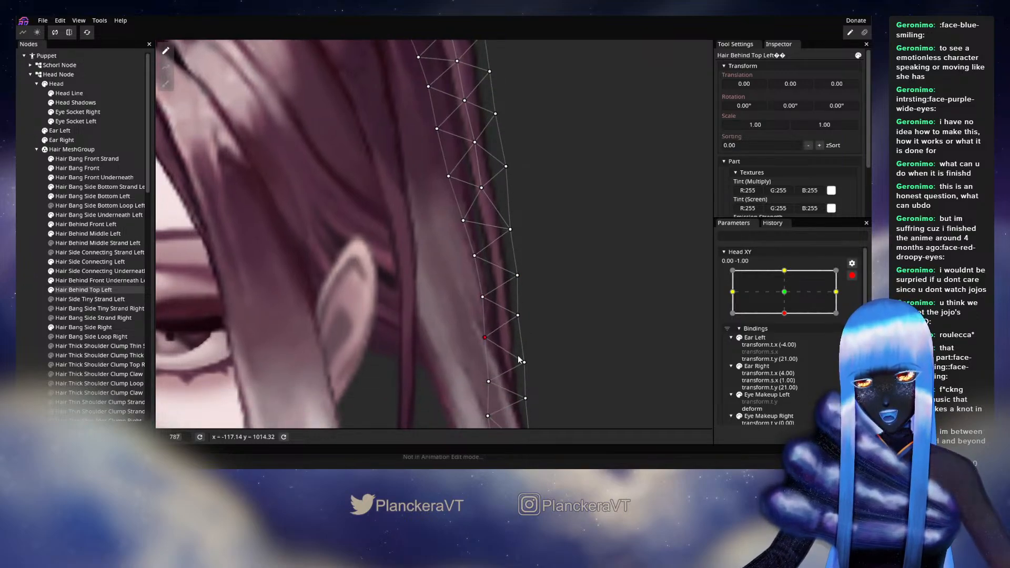
drag(518, 360, 531, 330)
click(469, 324)
scroll(469, 316, down, 5)
scroll(469, 319, down, 5)
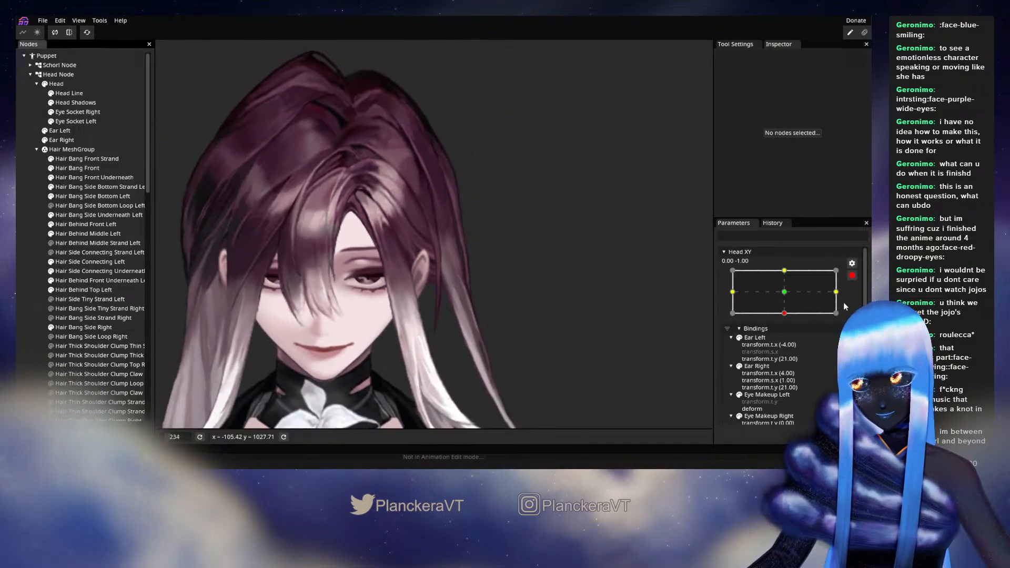
Preview the whole hair silhouette with Head XY disarmed, and arm the parameter again at the downward keypoint.
click(852, 276)
mouse_move(788, 339)
mouse_down()
mouse_move(788, 318)
mouse_move(788, 345)
mouse_up()
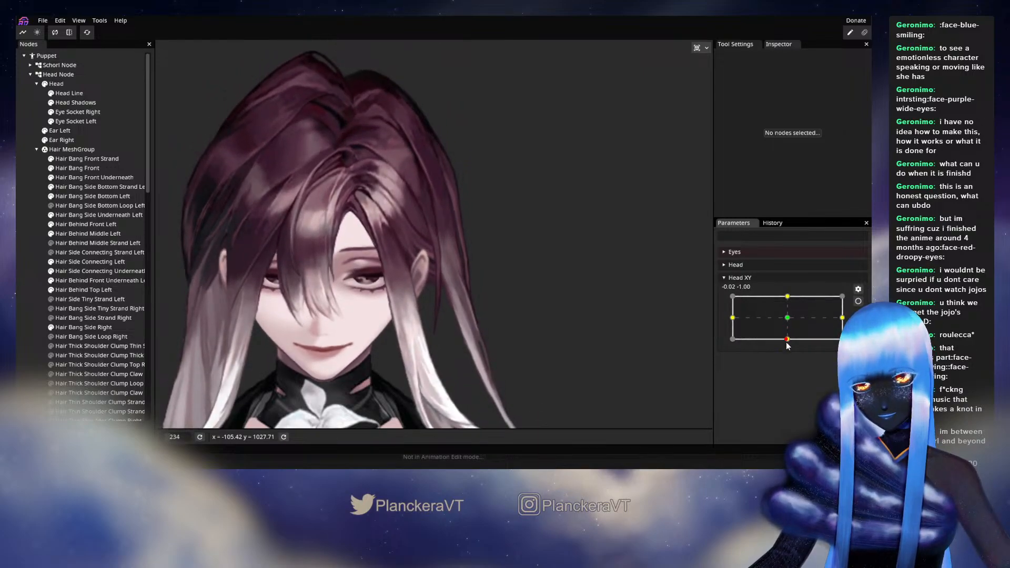
click(858, 302)
Adjust the outer edge vertices of the Hair Behind Top Left mesh at ear height, and deselect it.
scroll(462, 265, up, 8)
scroll(462, 265, up, 4)
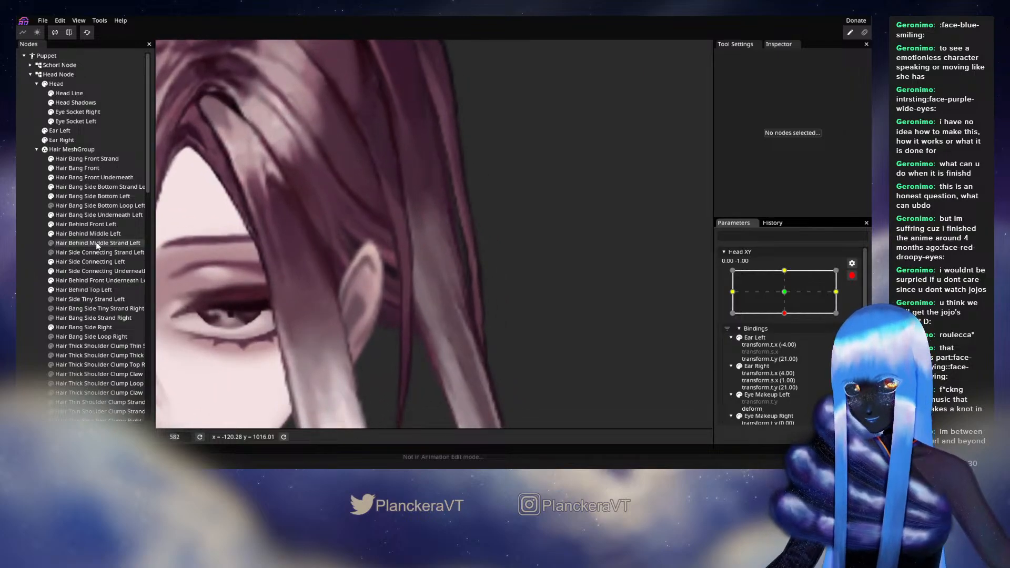
click(87, 289)
scroll(436, 310, up, 1)
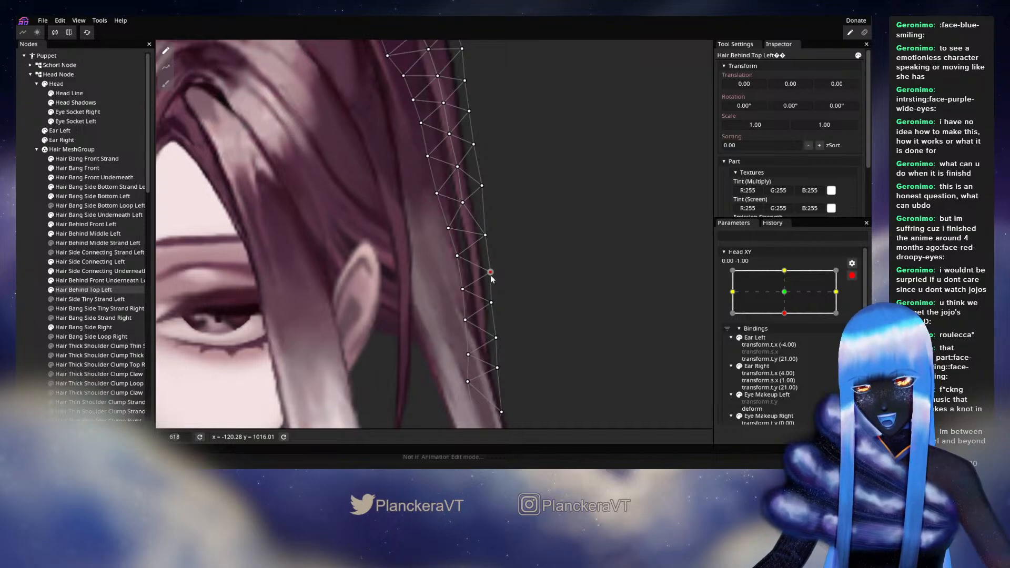
click(495, 331)
scroll(508, 329, down, 6)
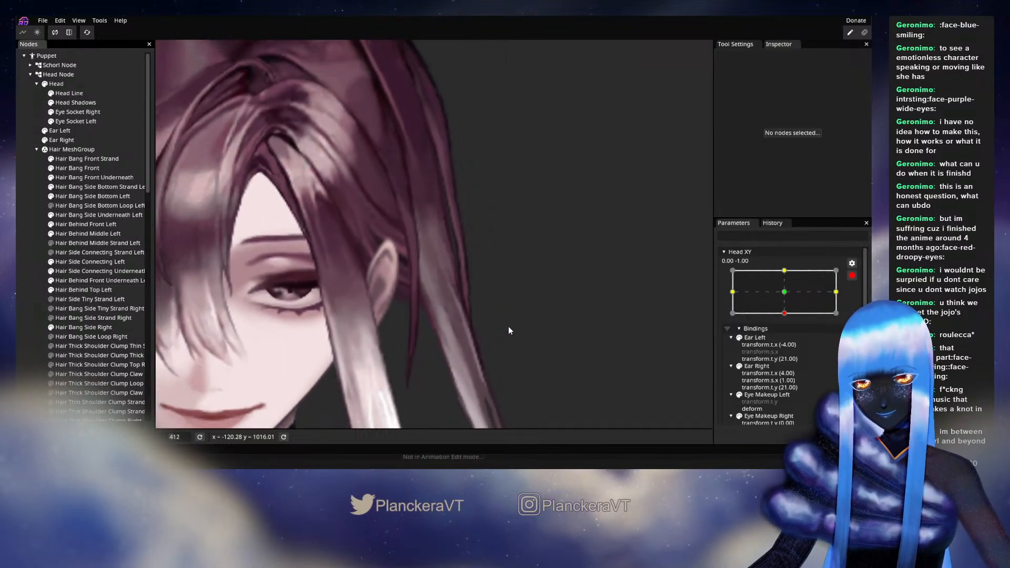
Disarm Head XY, move it slightly off the downward keypoint to check the outer strand, and rearm it at 0.00 -1.00.
click(853, 276)
mouse_move(788, 340)
mouse_down()
mouse_move(787, 320)
mouse_move(788, 337)
mouse_up()
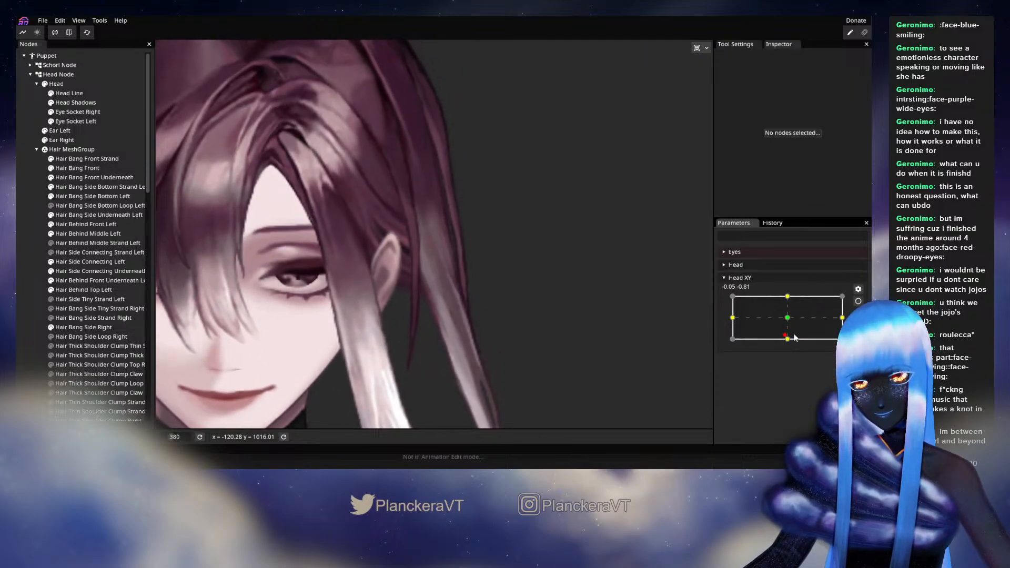
click(859, 302)
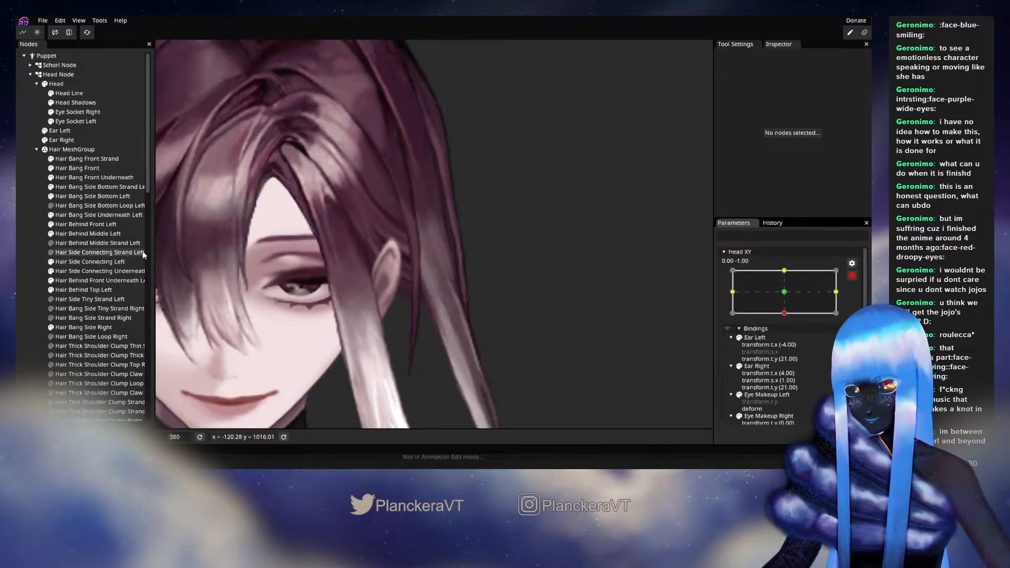
Fine-tune the Hair Behind Top Left vertices on both edges of the strand beside the lower ear, and deselect the mesh.
click(84, 290)
scroll(521, 292, up, 4)
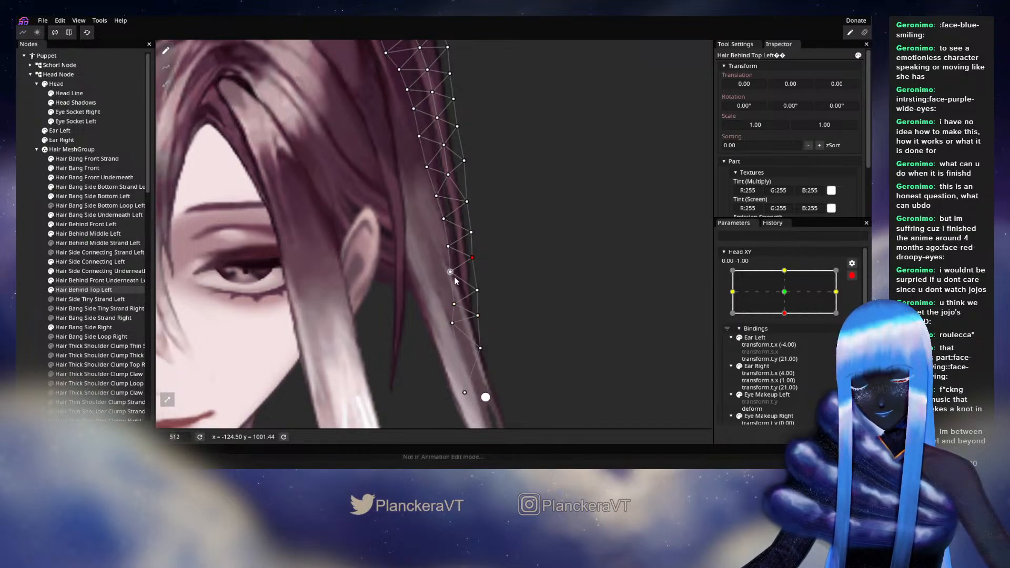
click(522, 278)
scroll(522, 279, down, 5)
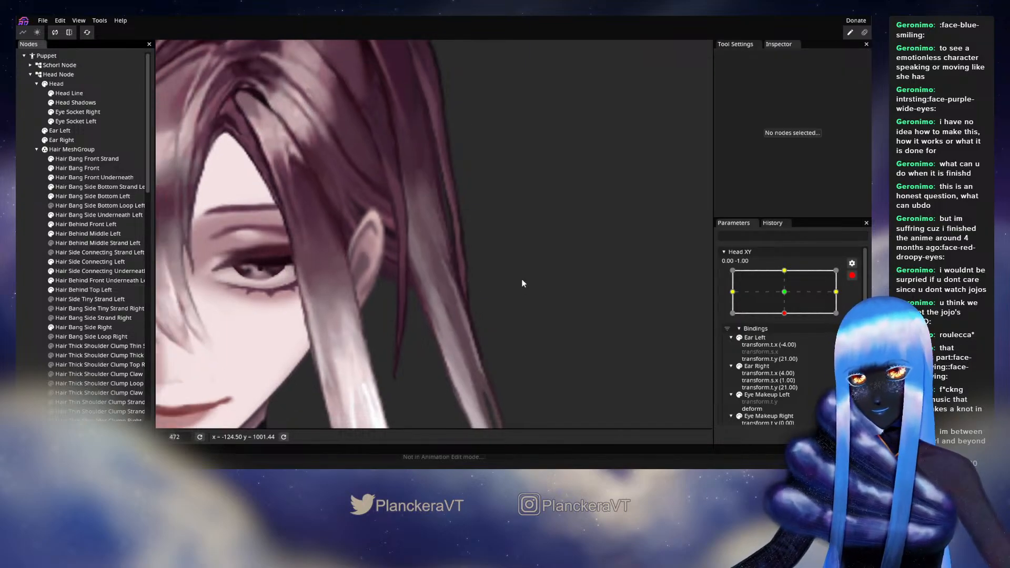
scroll(524, 284, down, 1)
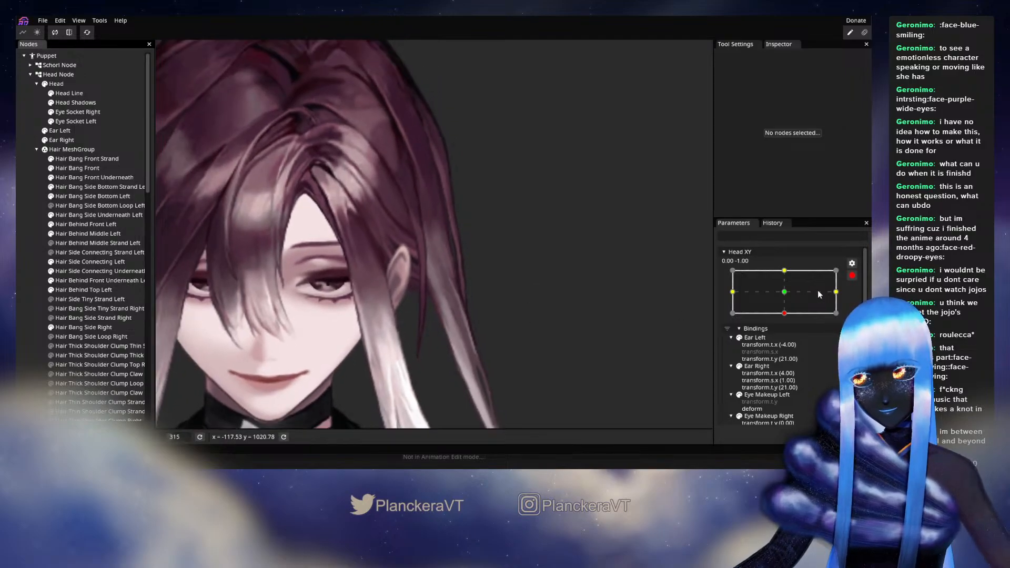
Test the hair outline by moving the disarmed Head XY around its downward keypoint, and rearm it at 0.00 -1.00.
click(852, 276)
mouse_move(788, 339)
mouse_down()
mouse_move(783, 323)
mouse_move(782, 340)
mouse_up()
click(859, 301)
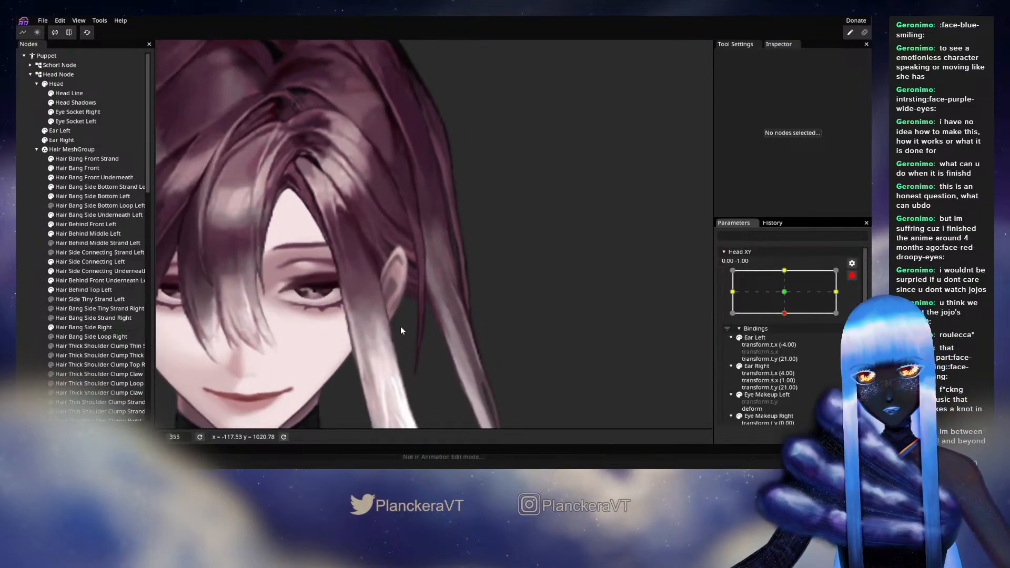
Smooth the outer edge of the Hair Behind Top Left mesh by shifting its vertices near the ear, and deselect it.
scroll(400, 326, up, 2)
drag(369, 327, 333, 275)
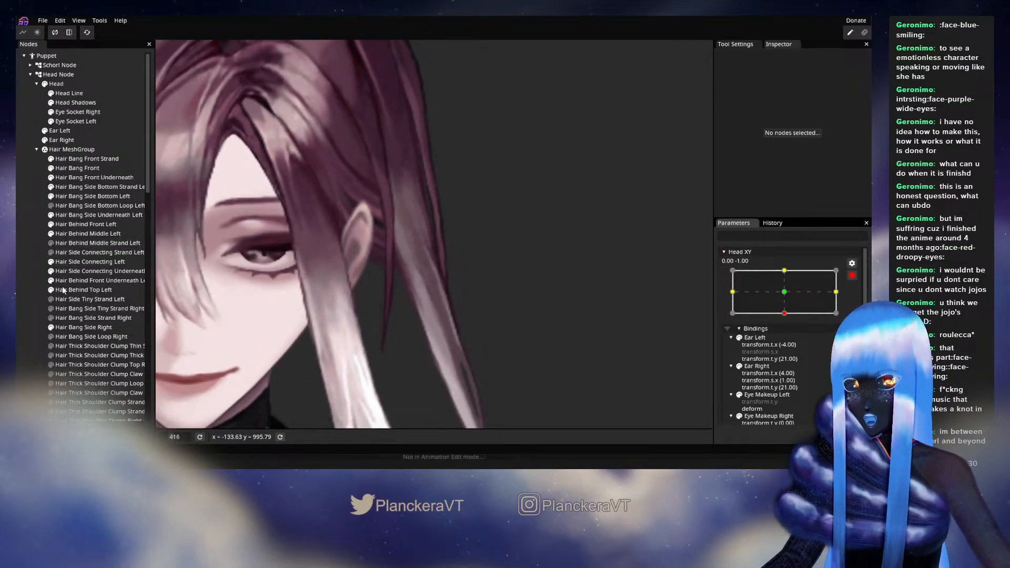
click(79, 290)
scroll(473, 274, up, 2)
scroll(461, 277, up, 1)
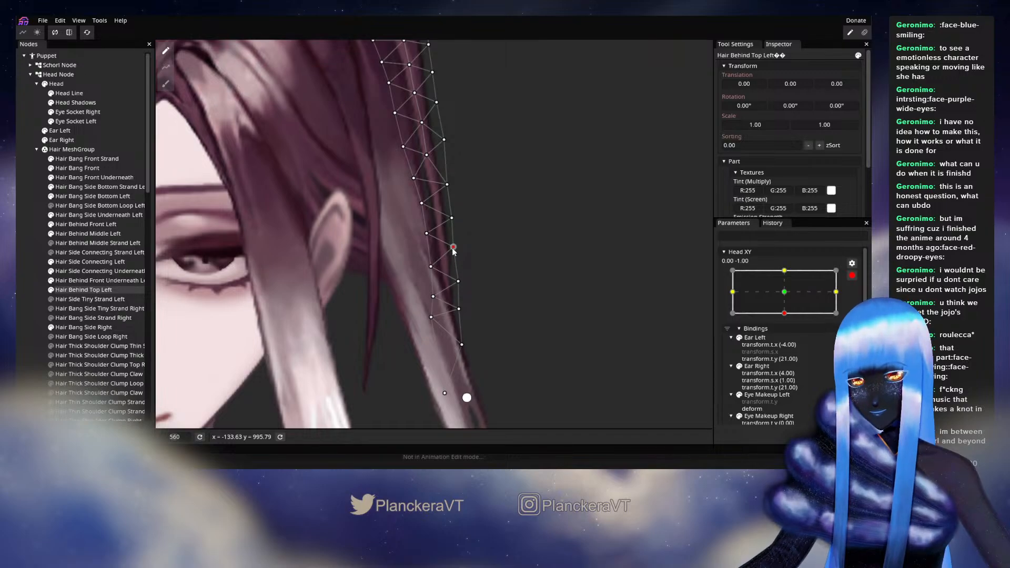
click(507, 308)
scroll(507, 307, down, 5)
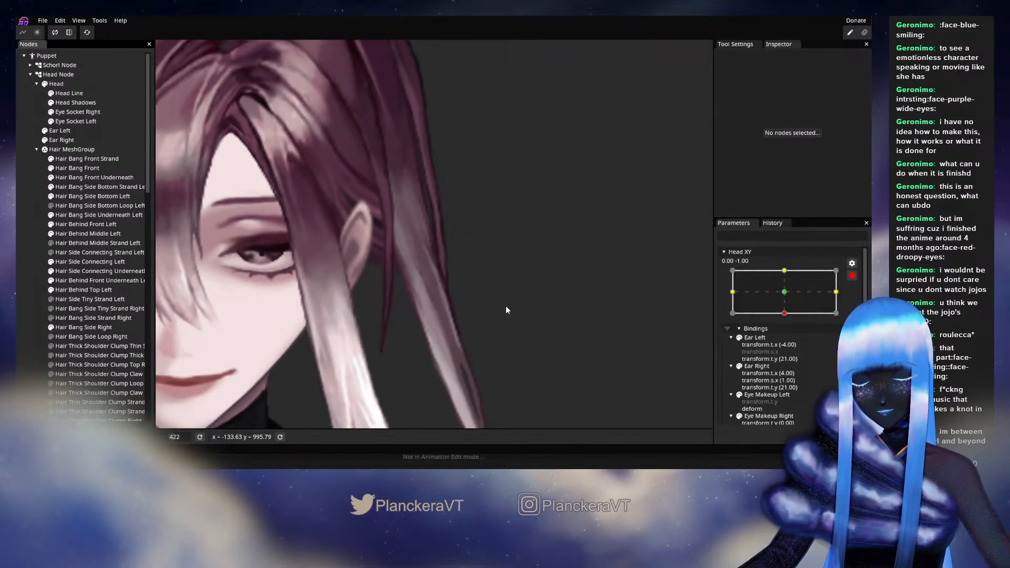
scroll(570, 321, down, 2)
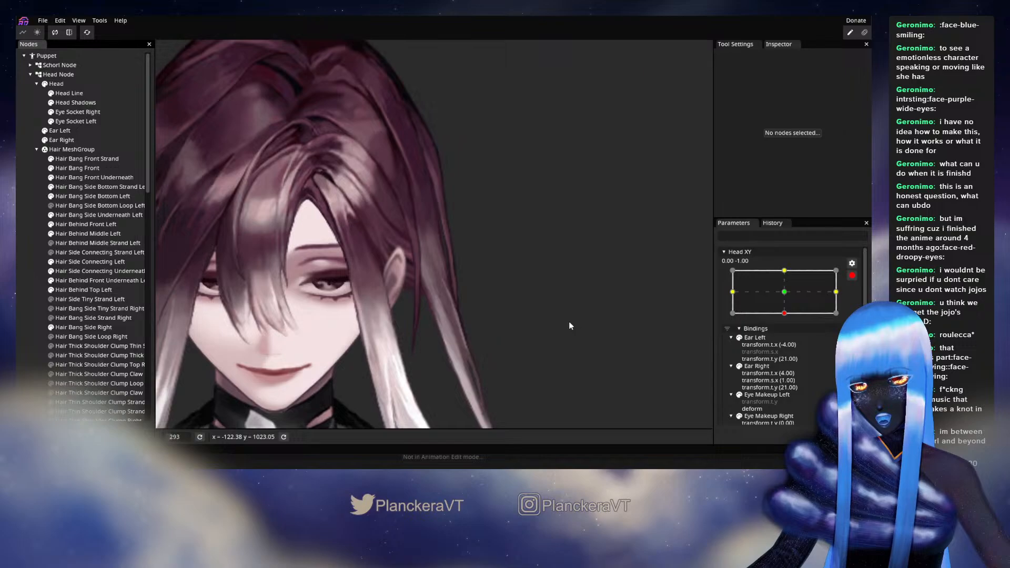
Preview the smoothed outer edge with Head XY disarmed, and arm the parameter again at 0.00 -1.00.
click(852, 277)
mouse_move(788, 340)
mouse_down()
mouse_move(788, 320)
mouse_move(786, 342)
mouse_up()
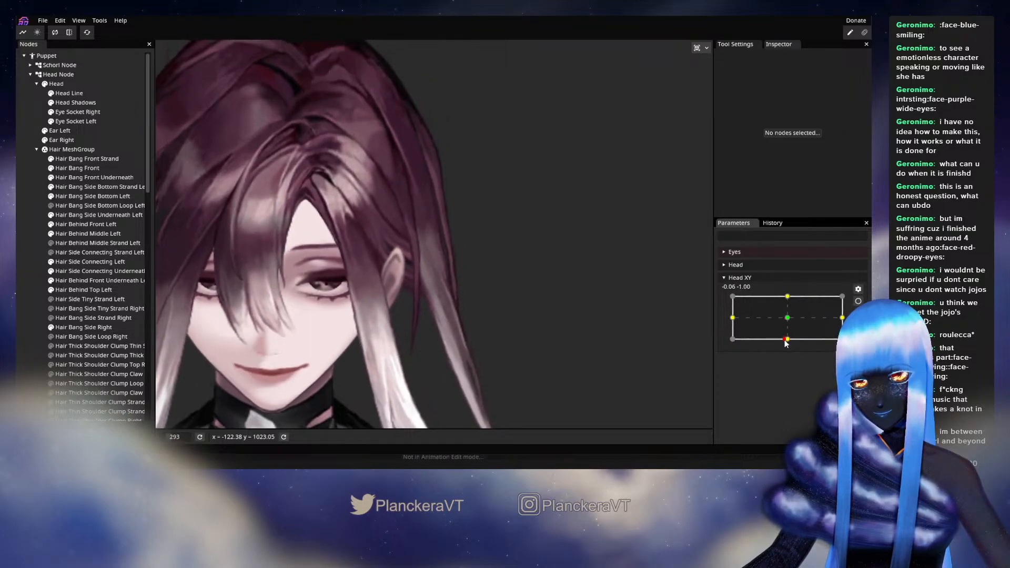
click(858, 302)
Examine the Hair Behind Middle Left mesh along the outer strand beside the ear, and deselect it.
scroll(449, 271, up, 2)
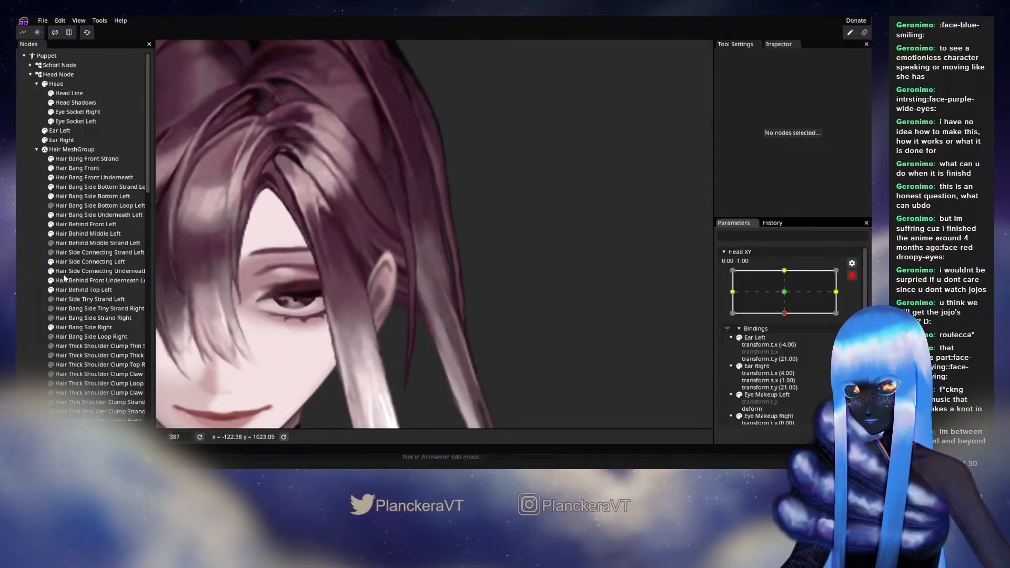
click(77, 235)
scroll(479, 255, up, 3)
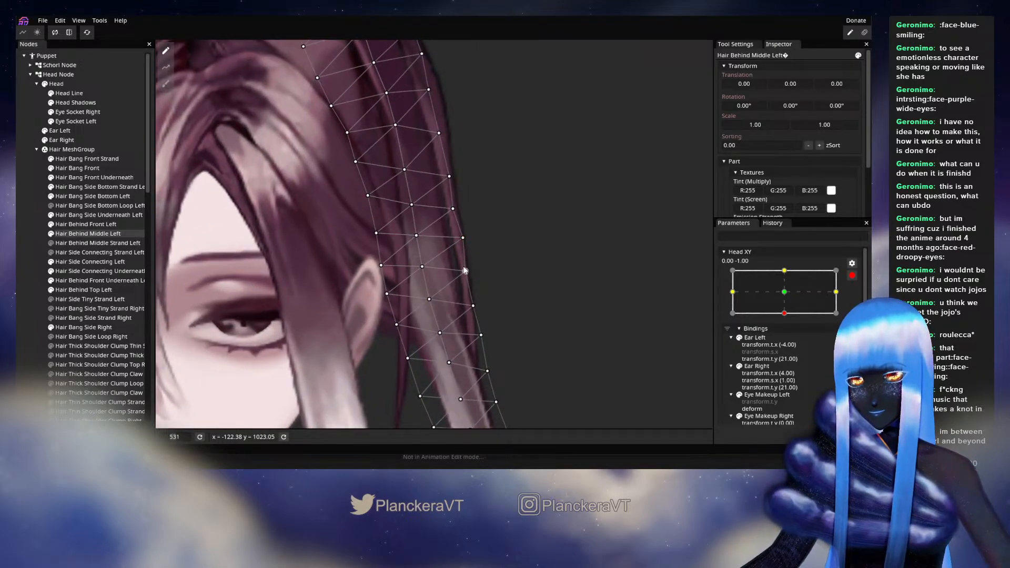
click(16, 262)
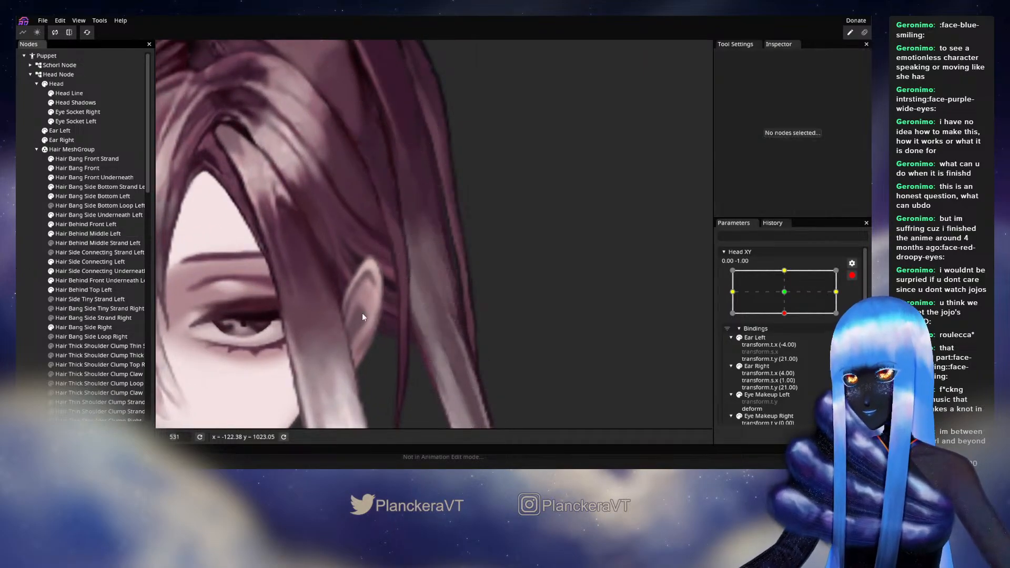
Disarm Head XY and move it around its downward keypoint to test the hair outline beside the ear.
scroll(506, 303, down, 4)
scroll(513, 305, down, 1)
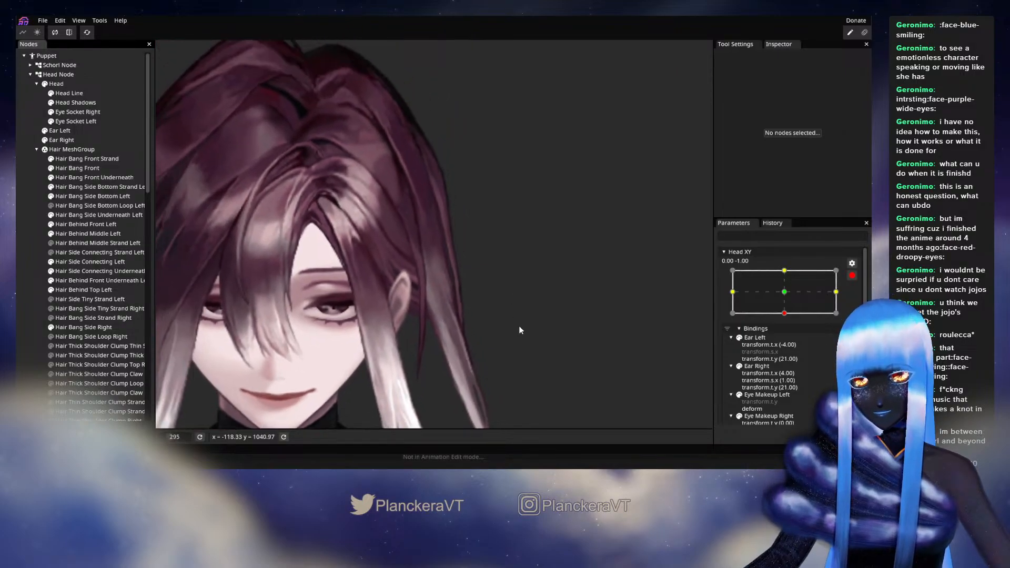
click(853, 276)
mouse_move(787, 339)
mouse_down()
mouse_move(788, 318)
mouse_move(788, 342)
mouse_up()
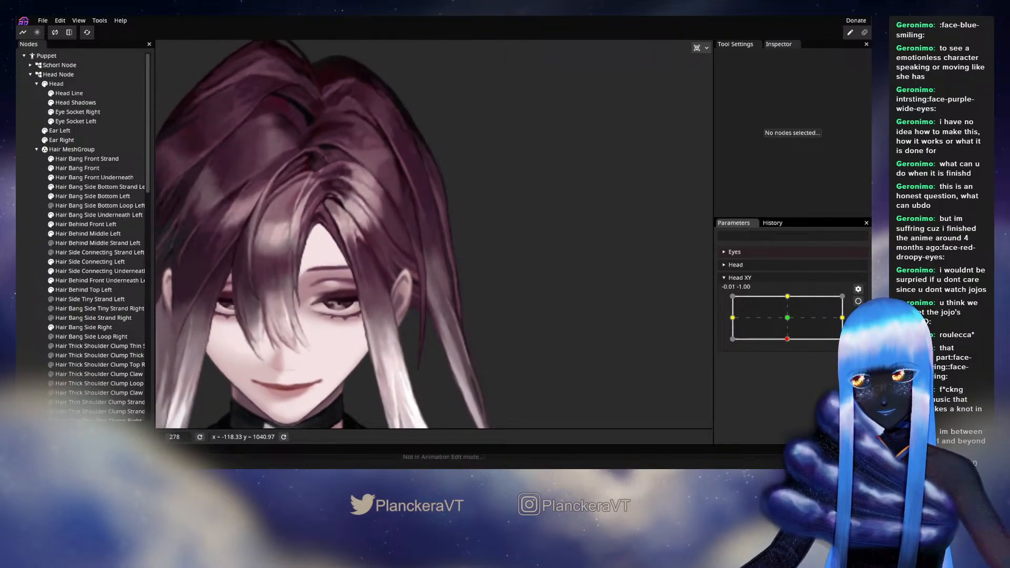
Arm Head XY at 0.00 -1.00, inspect the outer-edge vertices of the Hair Behind Middle Left mesh near the ear, and deselect it.
click(858, 301)
scroll(409, 293, up, 3)
scroll(409, 292, up, 2)
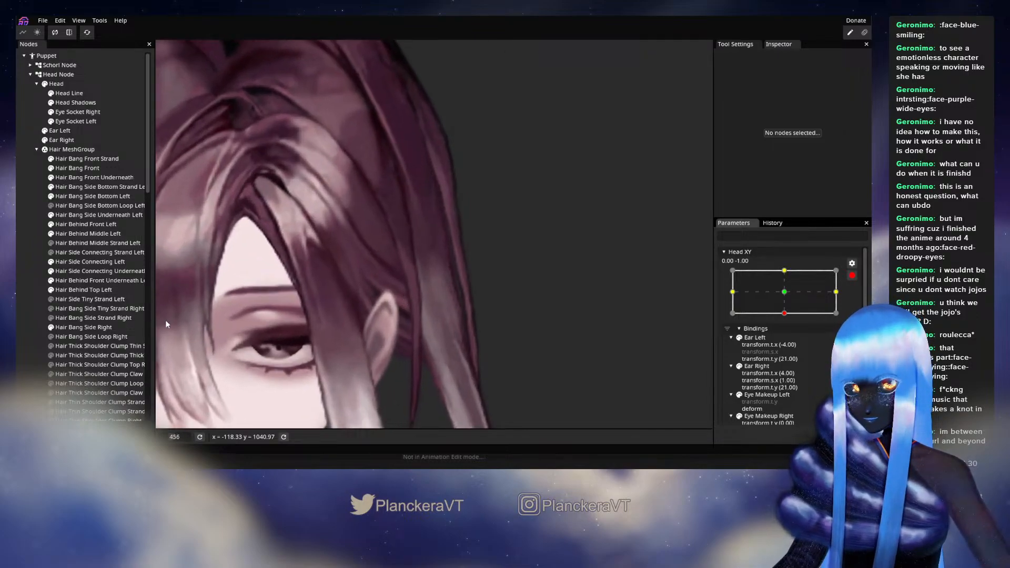
click(81, 240)
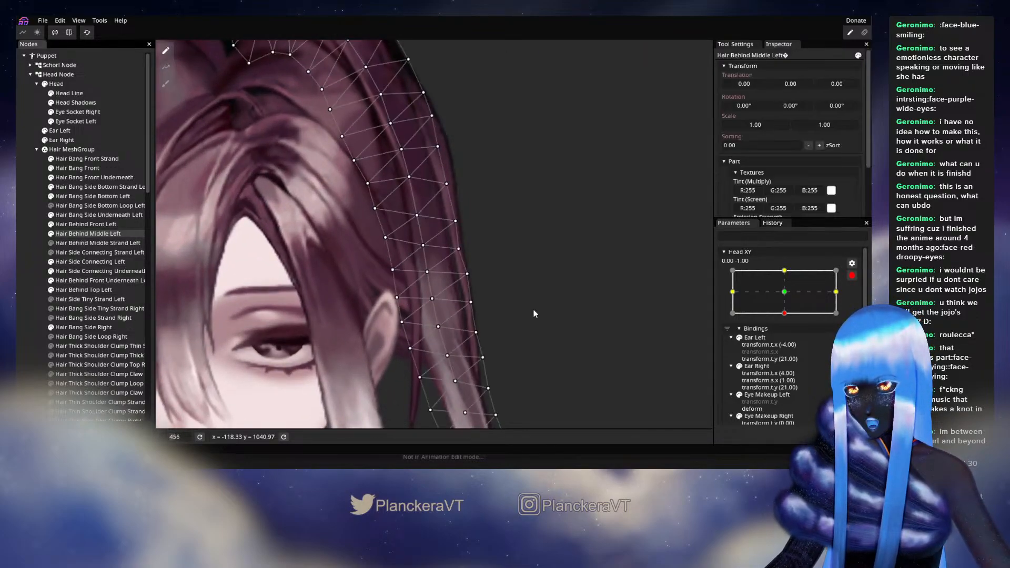
scroll(532, 310, up, 1)
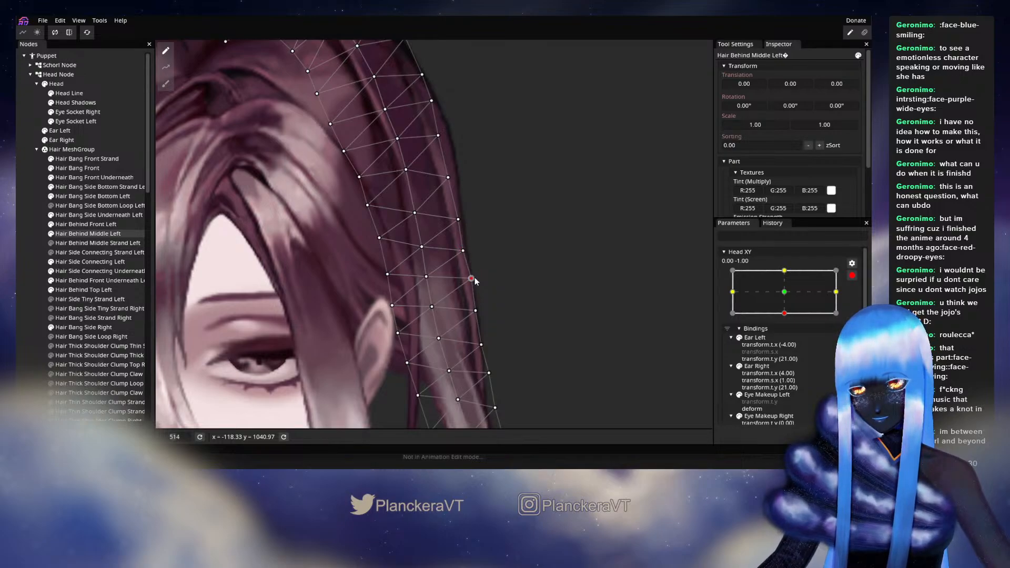
click(16, 286)
Preview the whole head's hair silhouette by moving the disarmed Head XY between the centre and downward keypoints.
scroll(637, 341, down, 4)
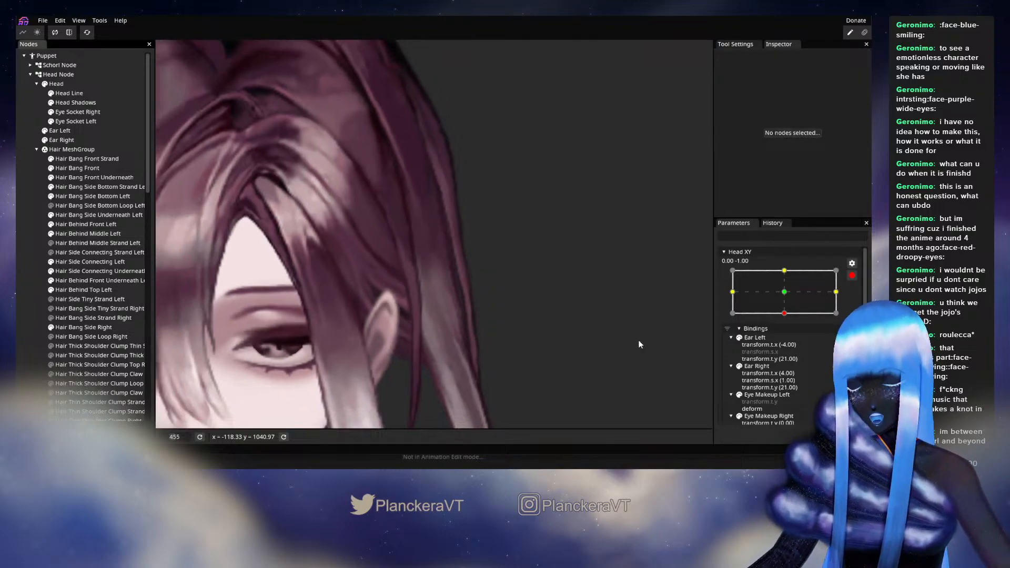
scroll(458, 257, down, 2)
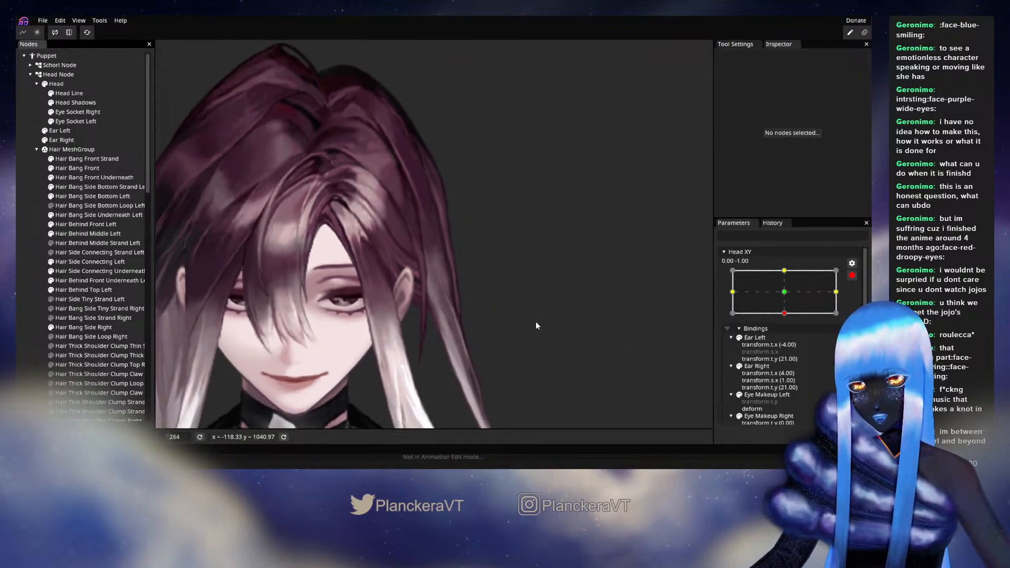
click(852, 275)
click(787, 340)
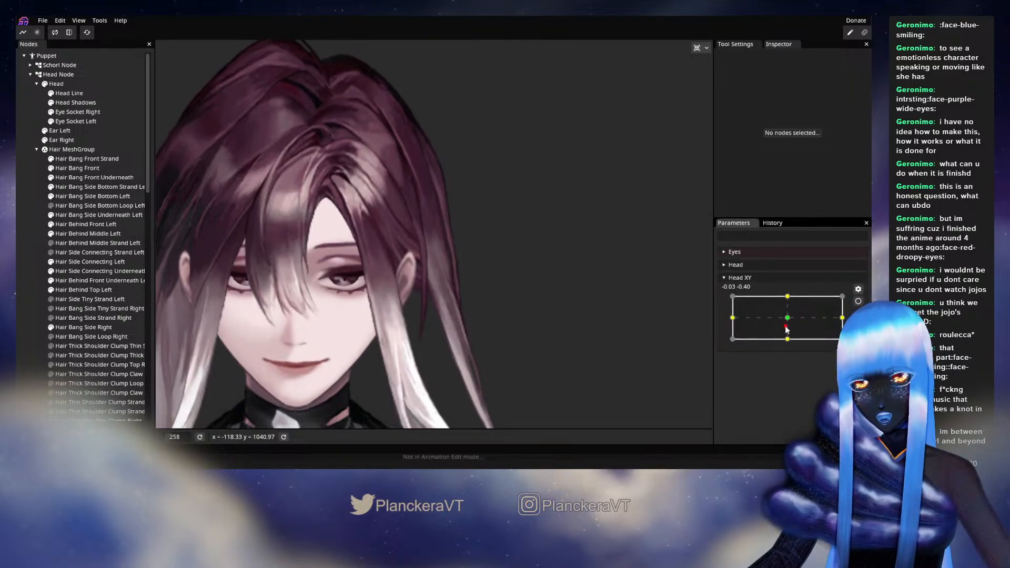
mouse_move(788, 342)
mouse_down()
mouse_move(787, 317)
mouse_move(787, 340)
mouse_up()
Arm Head XY at 0.00 -1.00, adjust a middle-row vertex of the Hair Behind Top Left mesh above the ear, and deselect the mesh.
click(859, 301)
scroll(775, 289, down, 1)
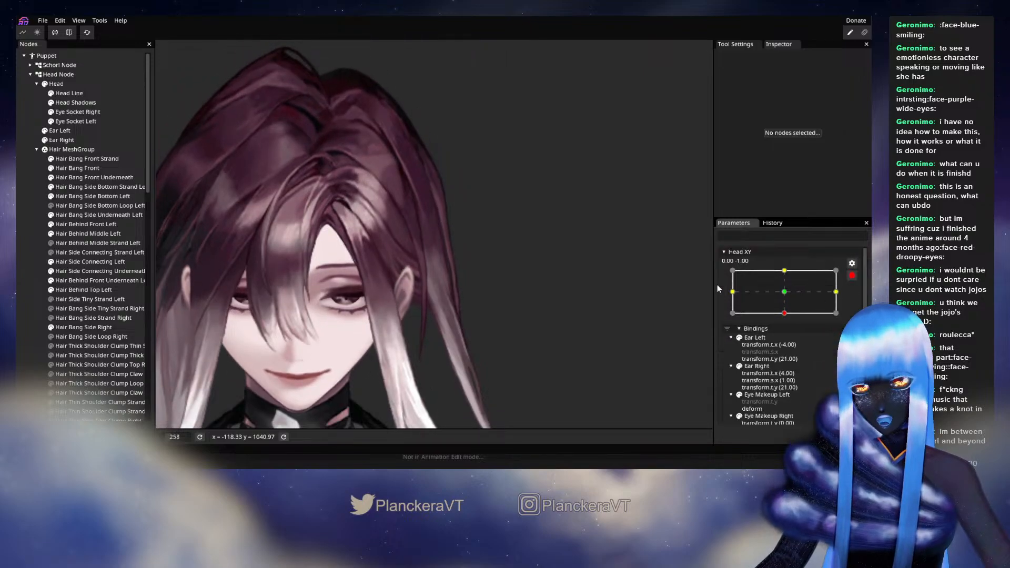
scroll(444, 286, up, 5)
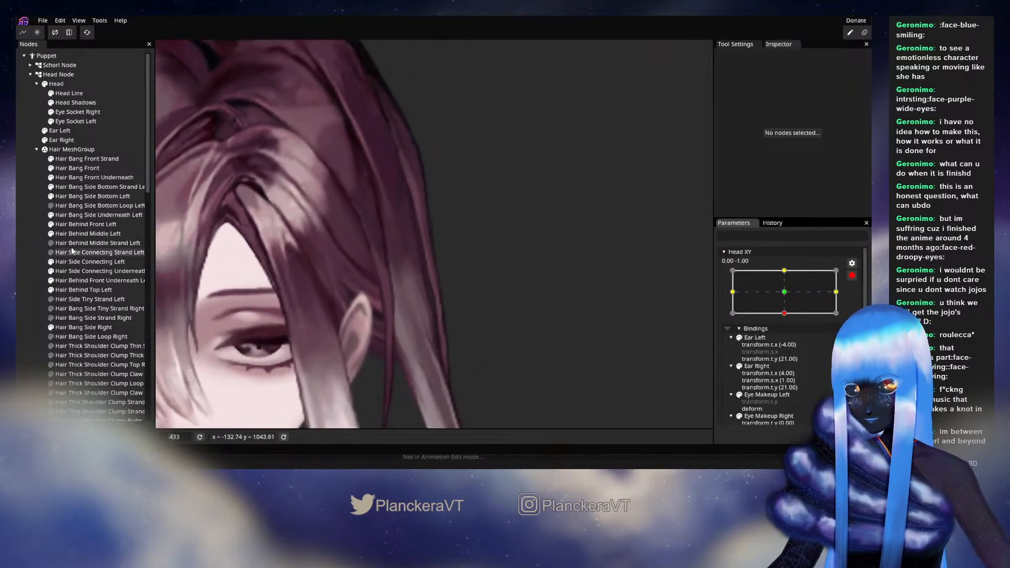
click(74, 294)
scroll(412, 305, up, 1)
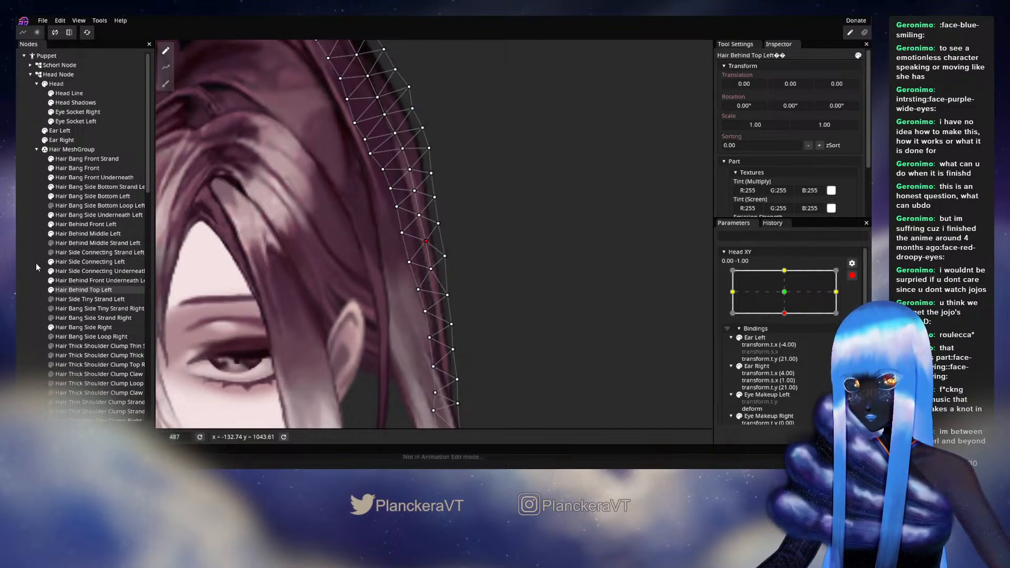
click(513, 296)
Check the adjusted Hair Behind Top Left strand by moving the disarmed Head XY near its downward keypoint.
scroll(512, 296, down, 3)
scroll(508, 288, down, 3)
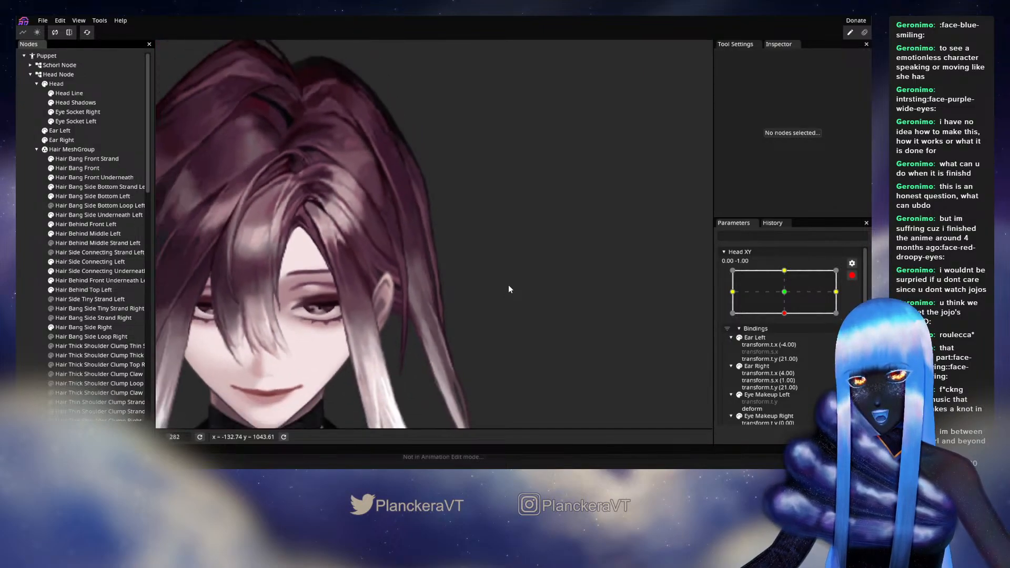
click(852, 276)
drag(788, 339, 790, 330)
Arm Head XY at 0.00 -1.00, nudge an inner-edge vertex of the Hair Behind Top Left mesh above the ear, and deselect the mesh.
click(858, 301)
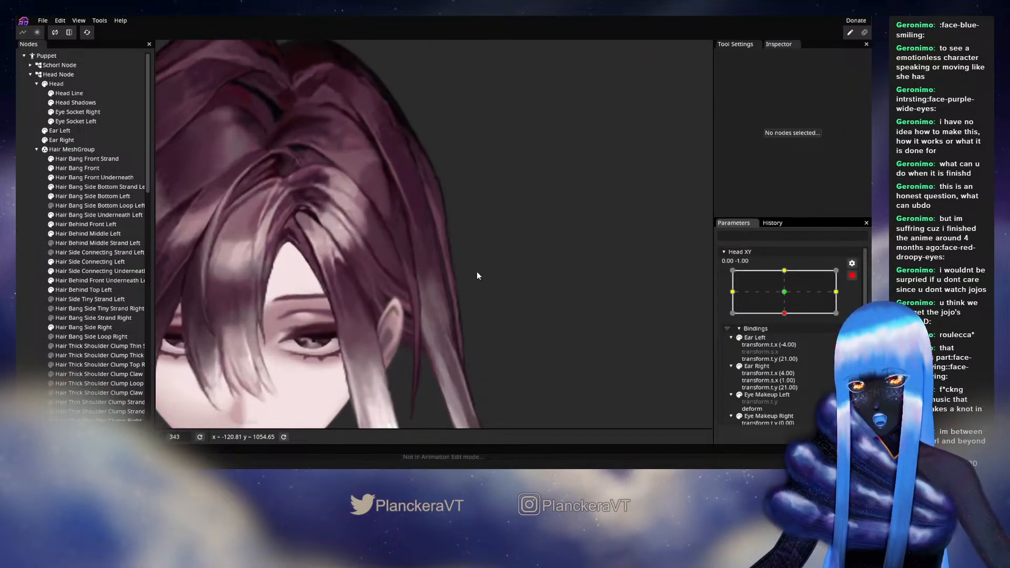
click(60, 292)
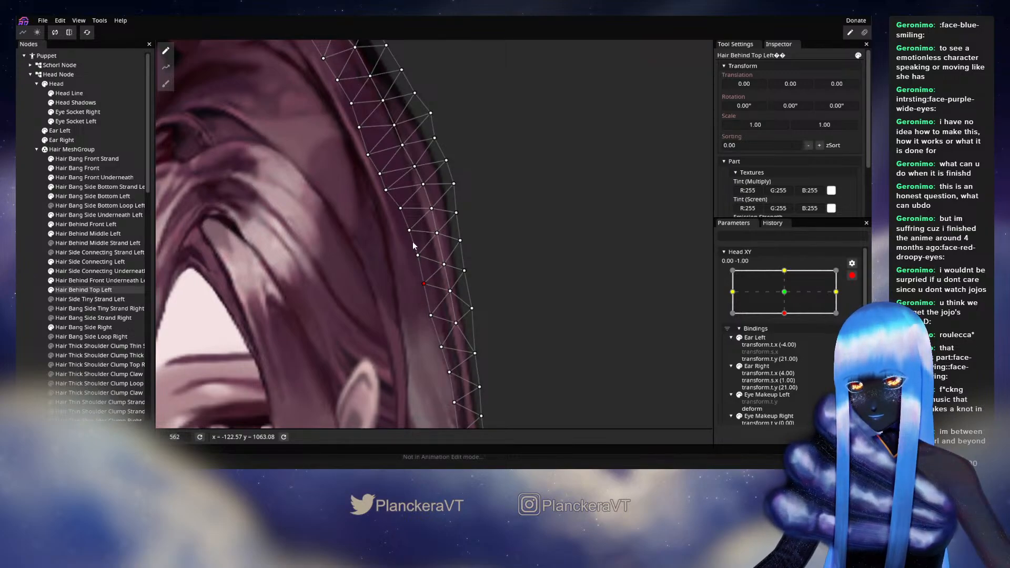
click(436, 252)
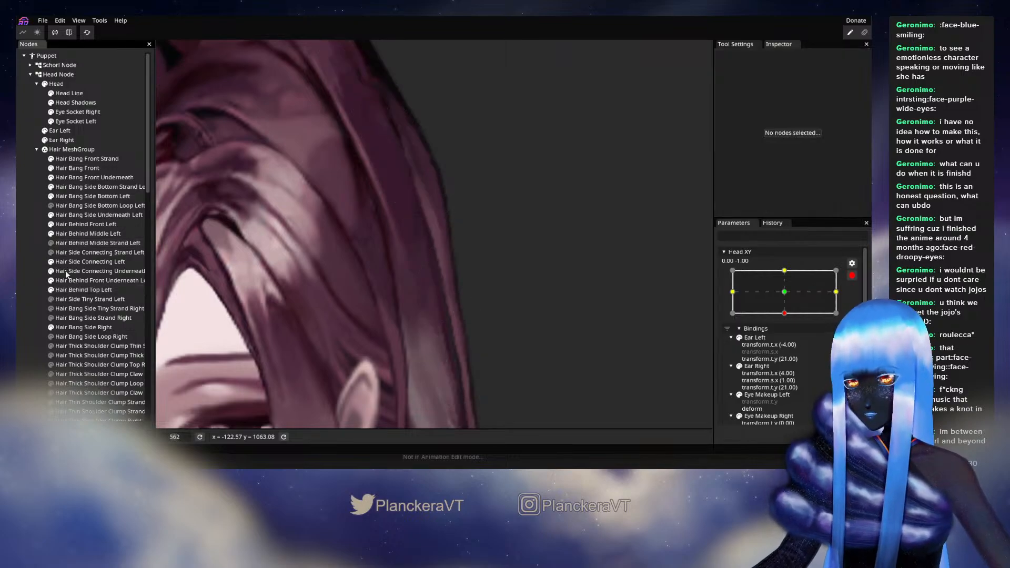
Test the downward head motion with Head XY disarmed, and examine the outer hair edge near the ear up close.
scroll(461, 272, down, 5)
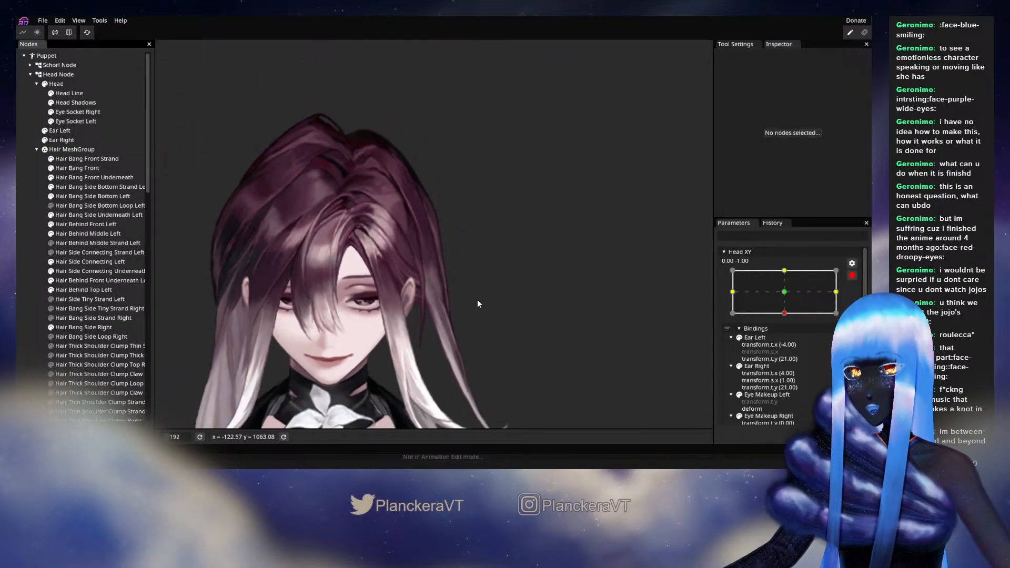
click(853, 276)
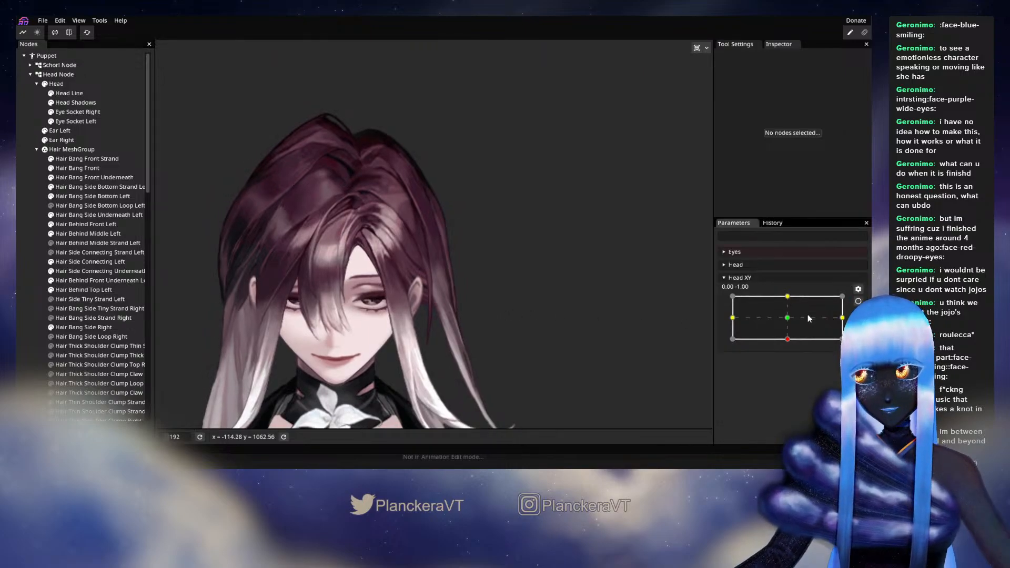
mouse_move(789, 342)
mouse_down()
mouse_move(784, 321)
mouse_move(787, 339)
mouse_up()
scroll(455, 340, up, 5)
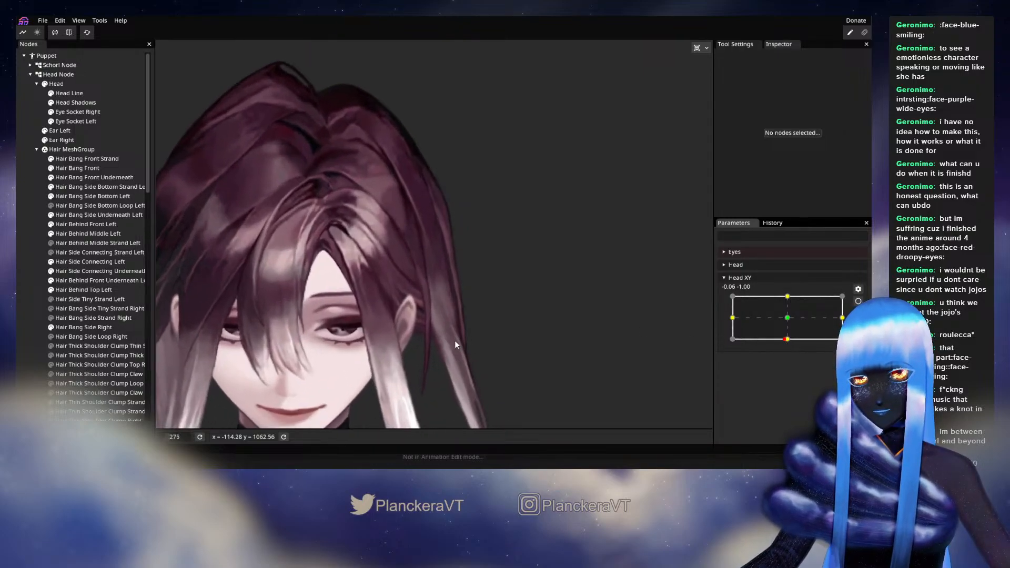
scroll(454, 340, up, 4)
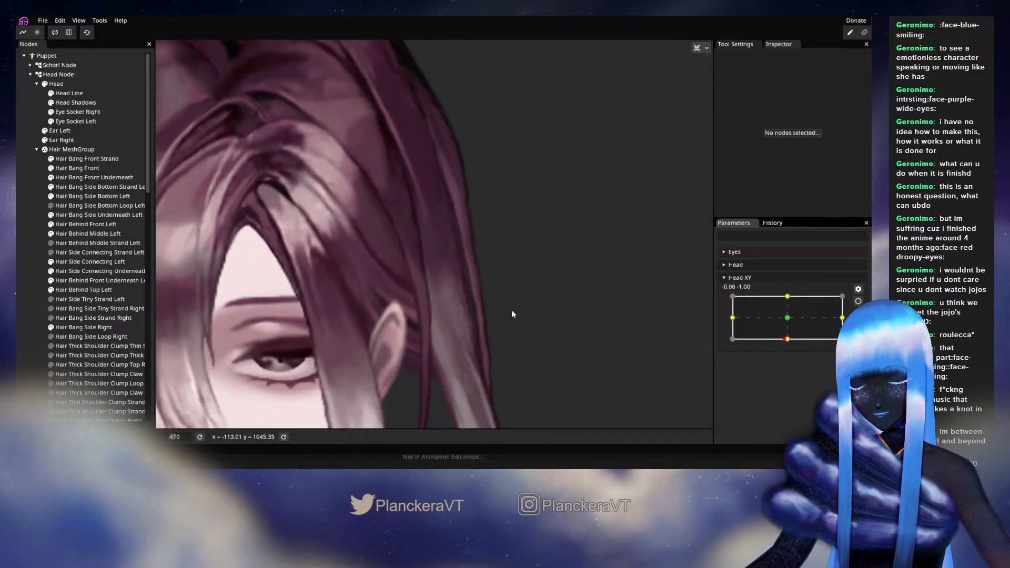
Arm Head XY at 0.00 -1.00, nudge the outer-edge vertices of the Hair Behind Top Left mesh above the ear, and deselect the mesh.
click(856, 303)
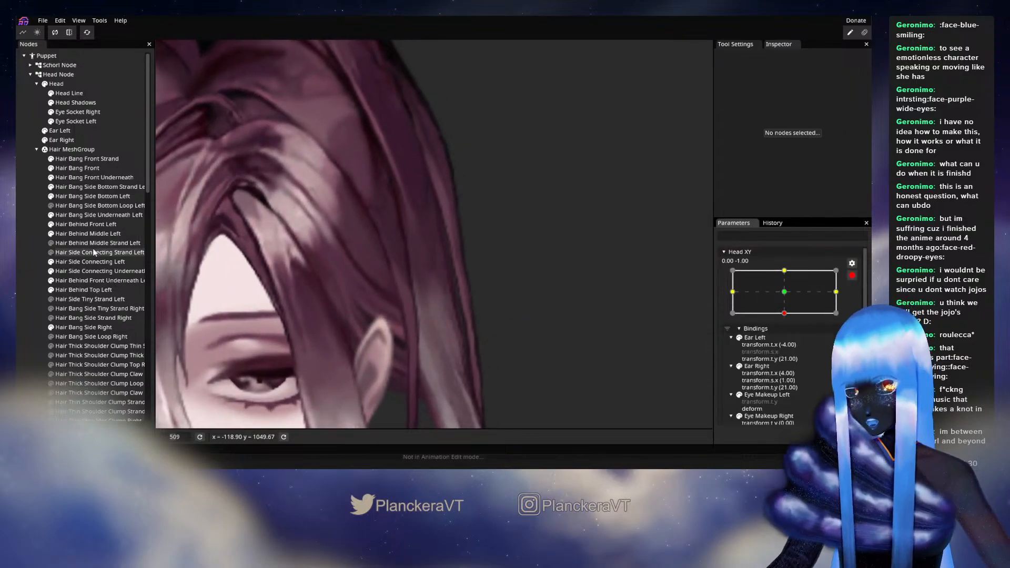
click(84, 290)
scroll(509, 270, up, 2)
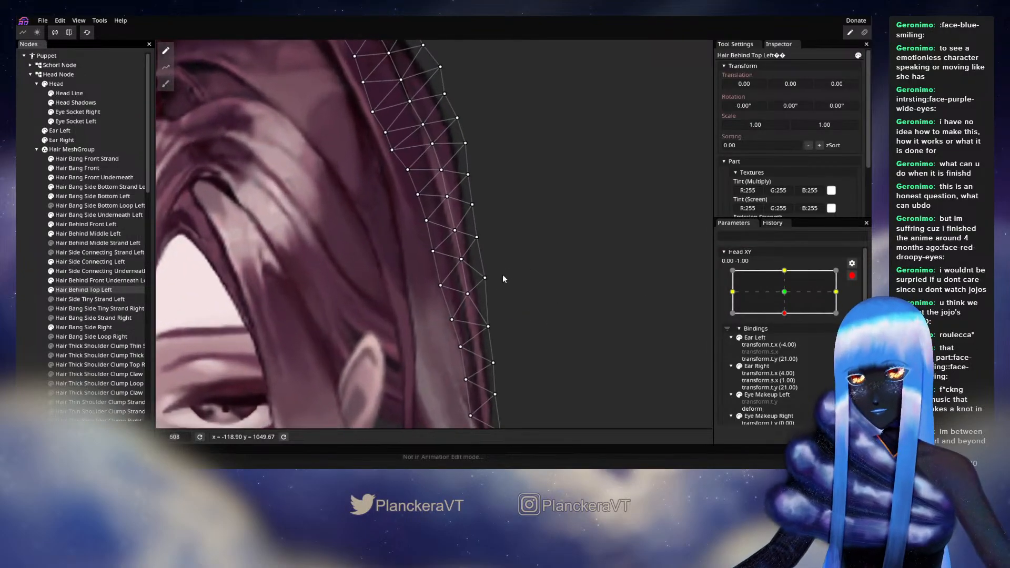
click(487, 277)
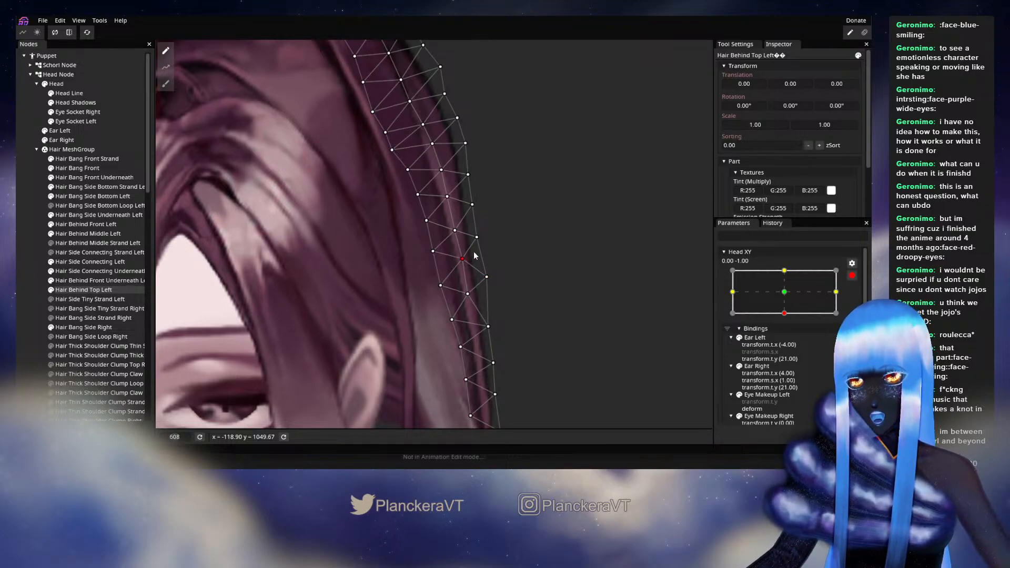
click(486, 277)
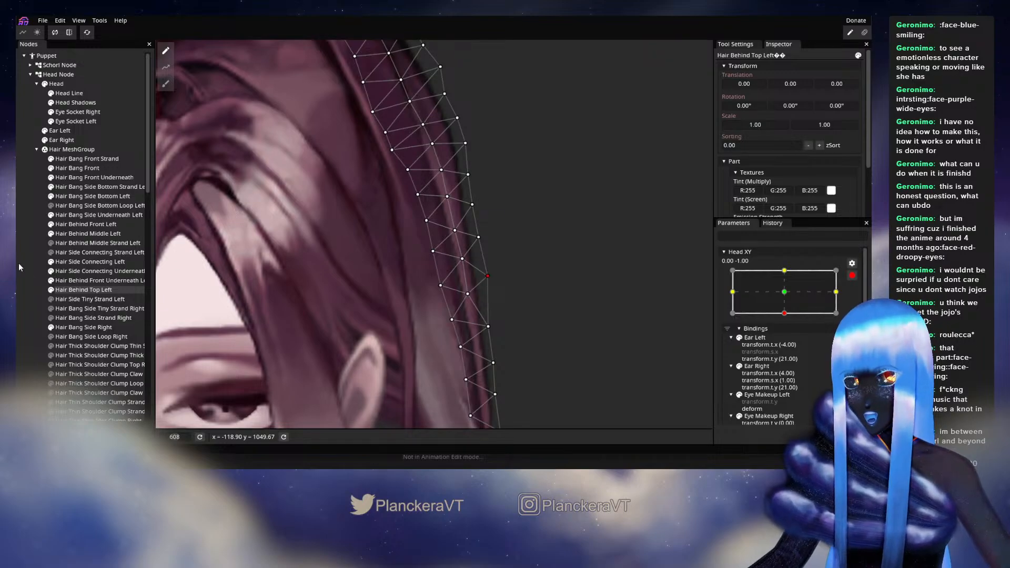
key(Escape)
Preview the refined outer hair edge by moving the disarmed Head XY repeatedly around its downward keypoint.
scroll(497, 321, down, 2)
scroll(500, 313, down, 3)
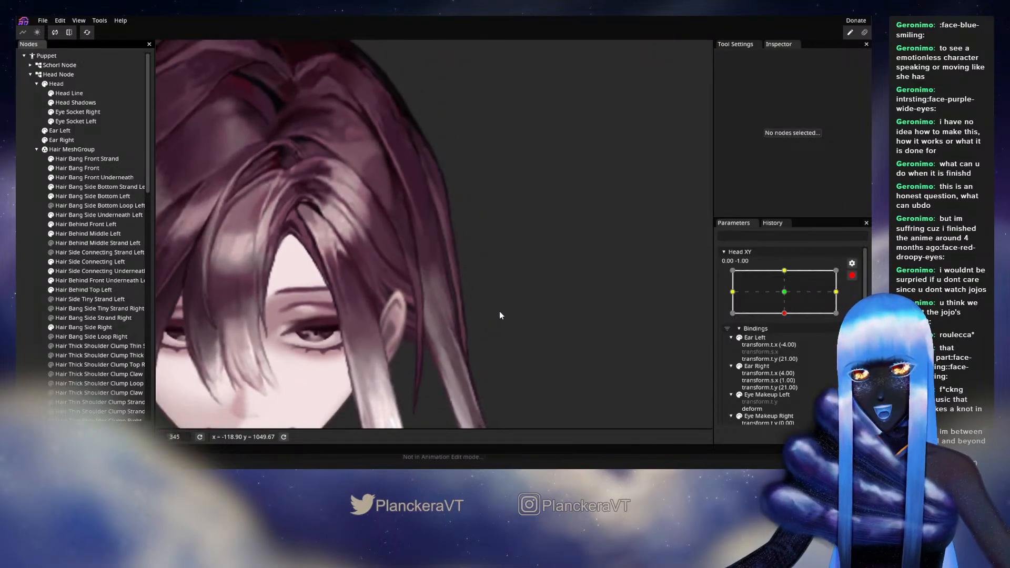
scroll(502, 314, down, 1)
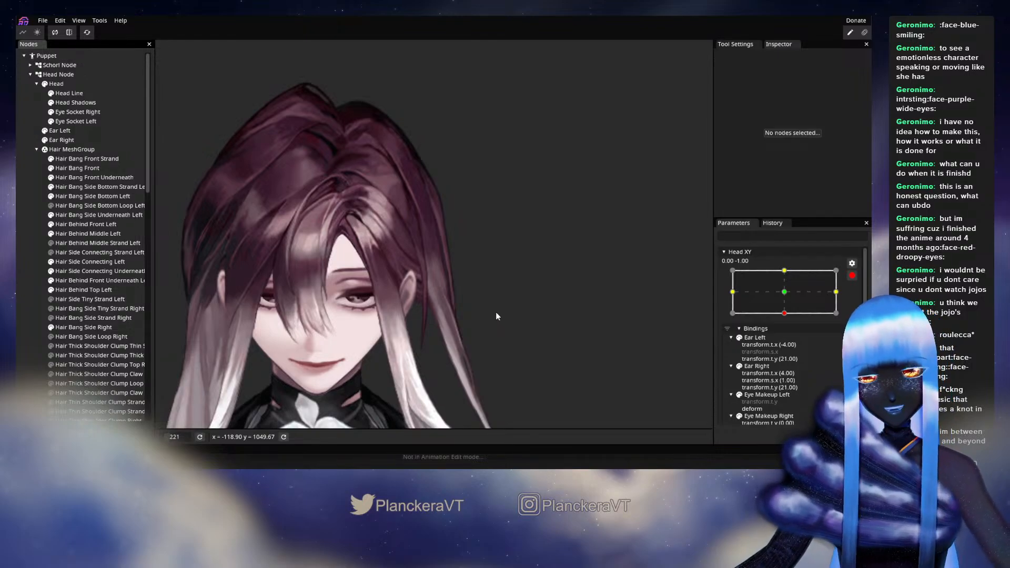
click(852, 276)
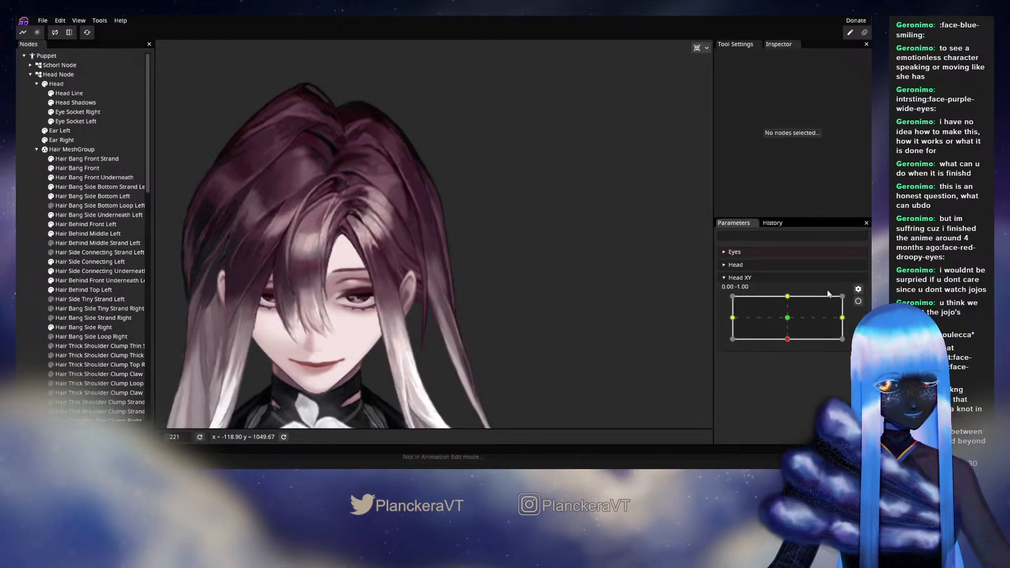
drag(786, 339, 787, 320)
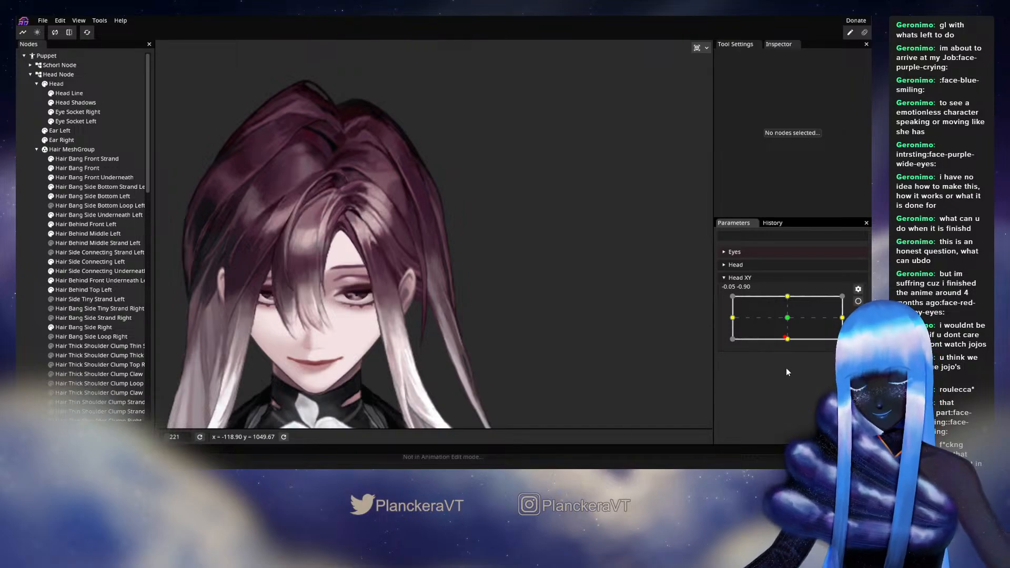
mouse_move(785, 338)
mouse_down()
mouse_move(787, 320)
mouse_move(788, 339)
mouse_up()
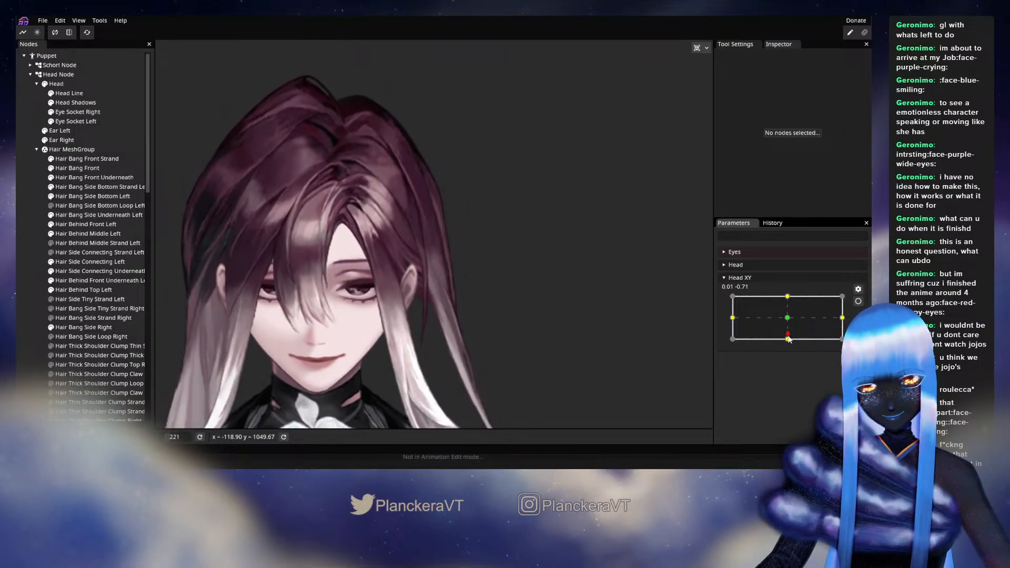
Arm Head XY at 0.00 -1.00, fine-tune the inner-edge vertices of the Hair Behind Top Left mesh beside the ear, and deselect the mesh.
click(858, 301)
scroll(426, 316, up, 5)
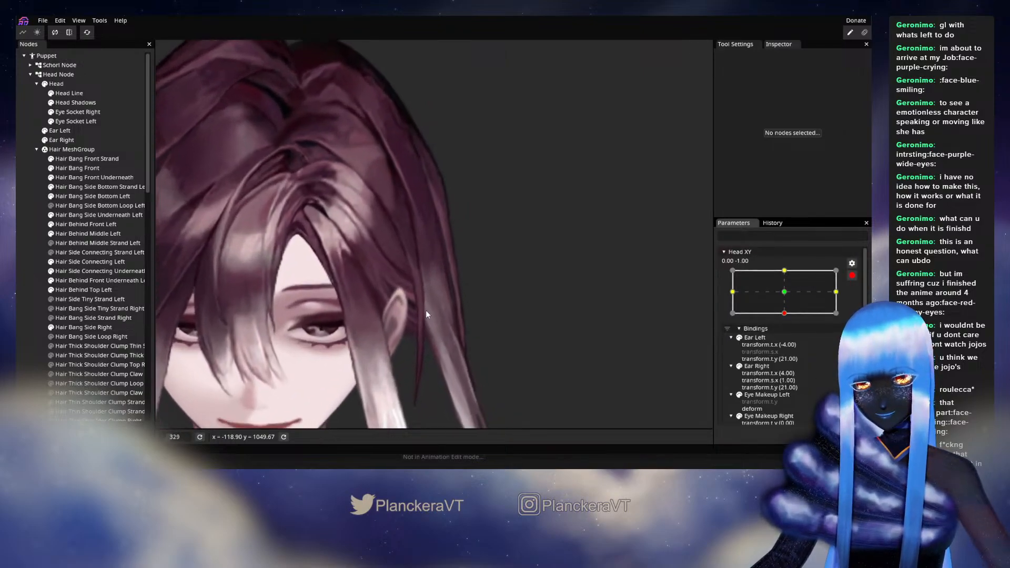
scroll(427, 320, up, 2)
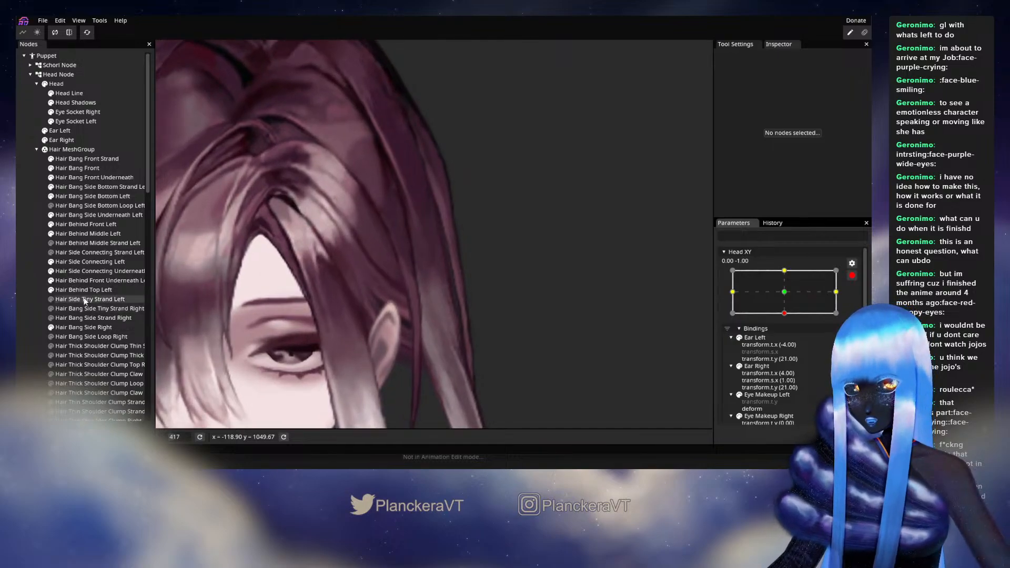
click(83, 290)
scroll(416, 329, up, 3)
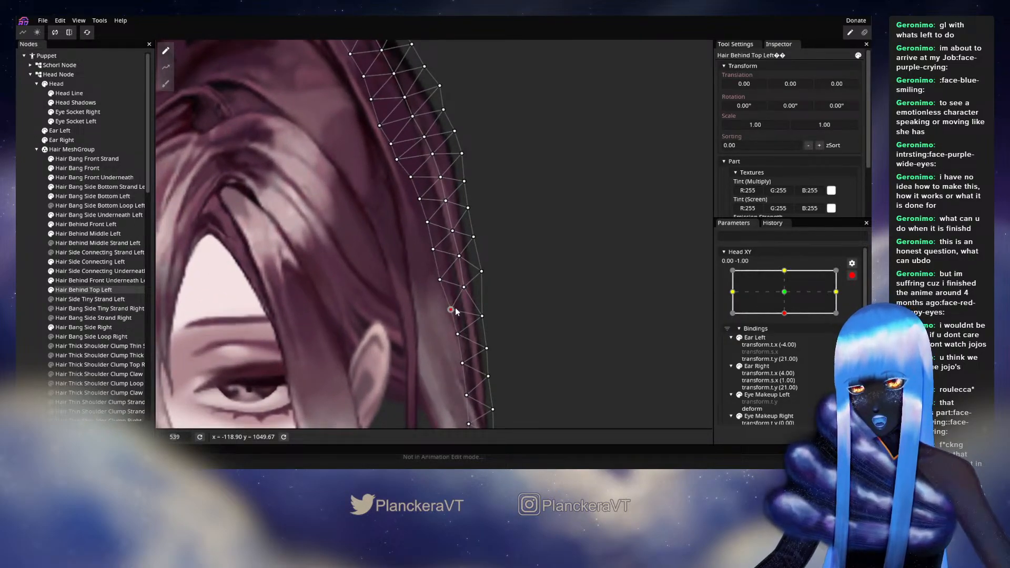
click(441, 280)
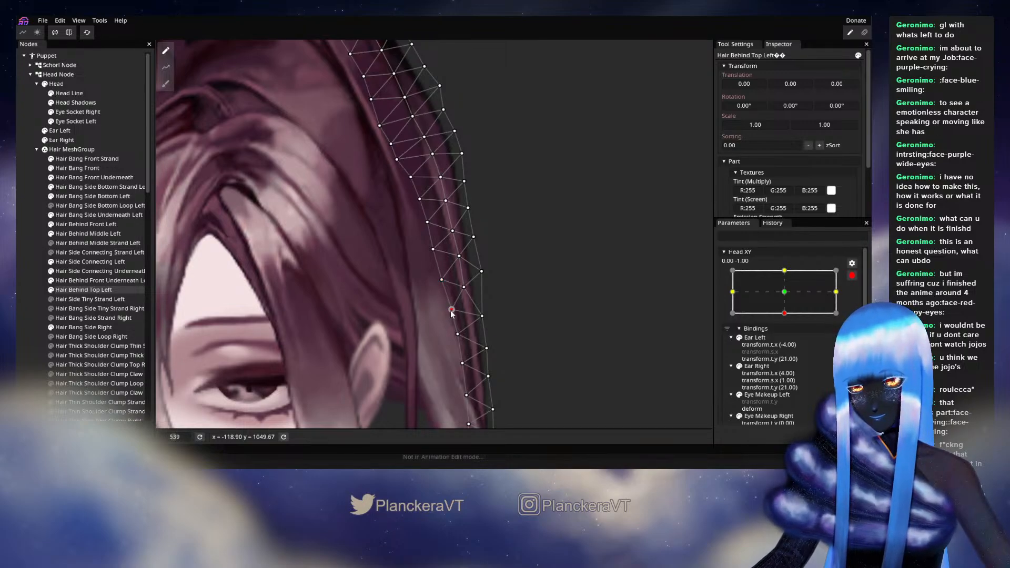
click(18, 296)
Disarm Head XY and move it around the downward keypoint to check the fine-tuned inner edge of Hair Behind Top Left.
scroll(463, 326, down, 3)
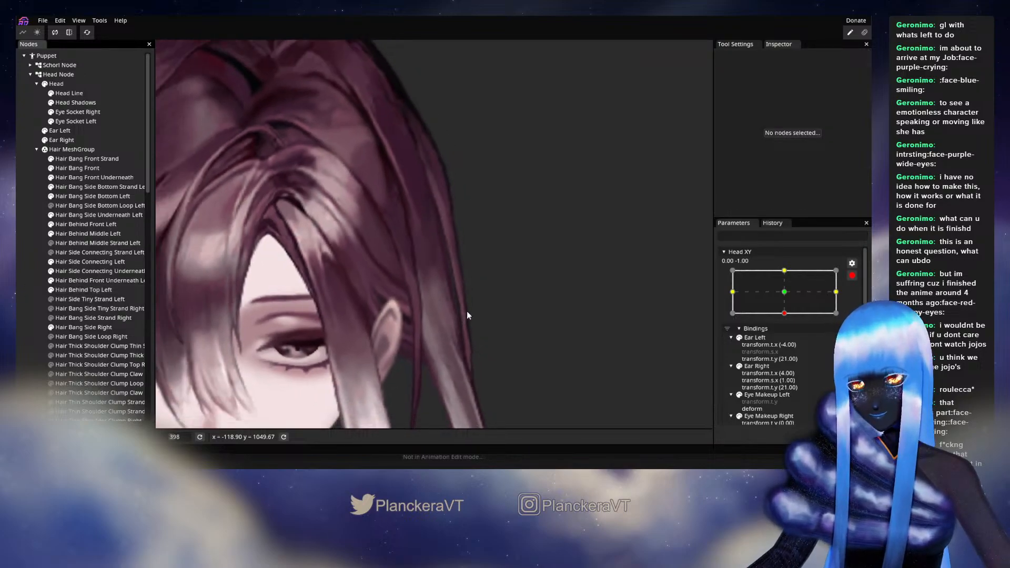
scroll(467, 315, down, 4)
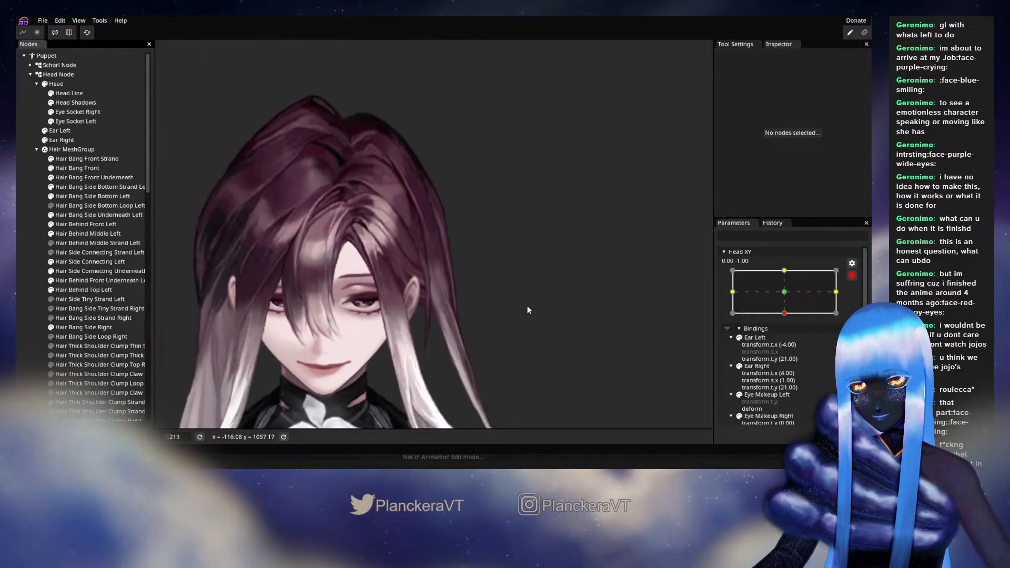
click(852, 276)
mouse_move(788, 340)
mouse_down()
mouse_move(788, 320)
mouse_move(786, 341)
mouse_up()
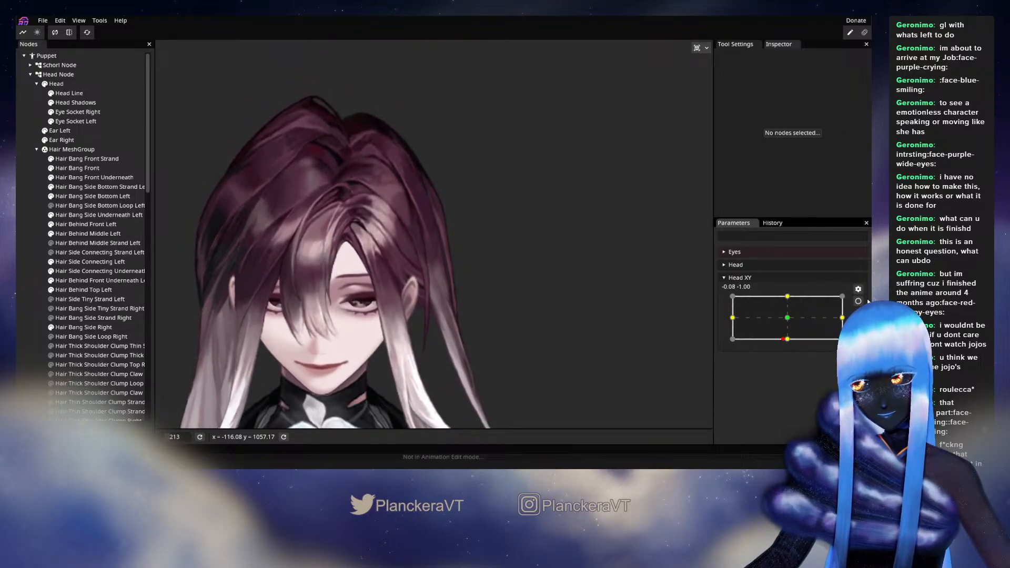
Arm Head XY at 0.00 -1.00, adjust the outer- and inner-edge vertices of Hair Behind Top Left at ear height, and deselect the mesh.
click(858, 301)
scroll(482, 360, up, 6)
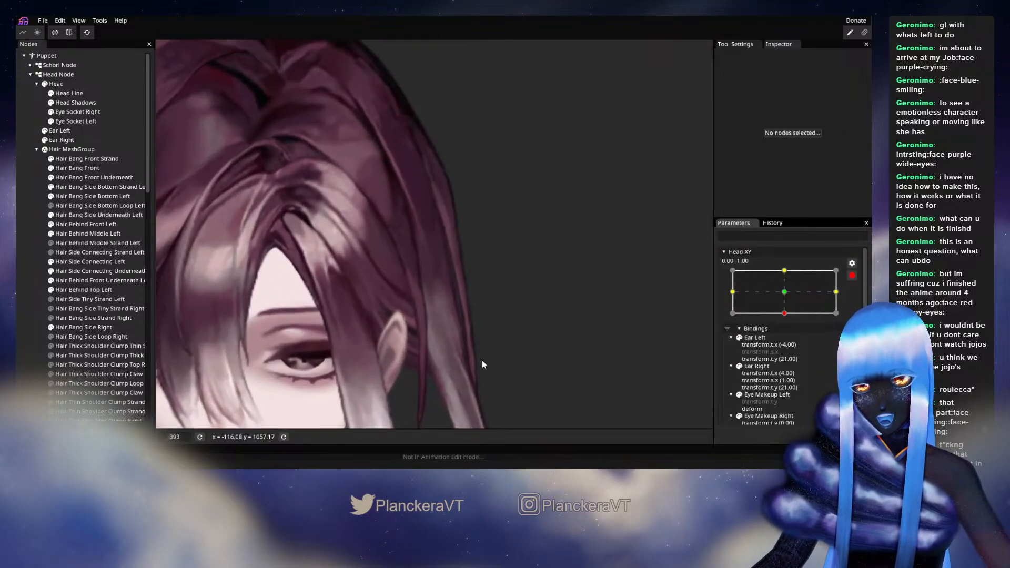
scroll(465, 337, up, 2)
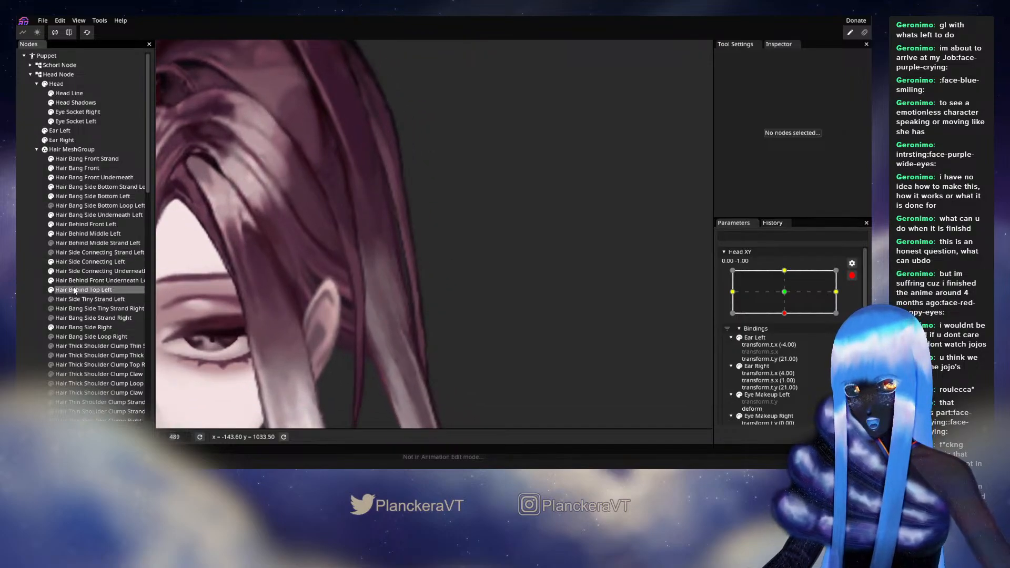
click(428, 290)
scroll(429, 287, up, 1)
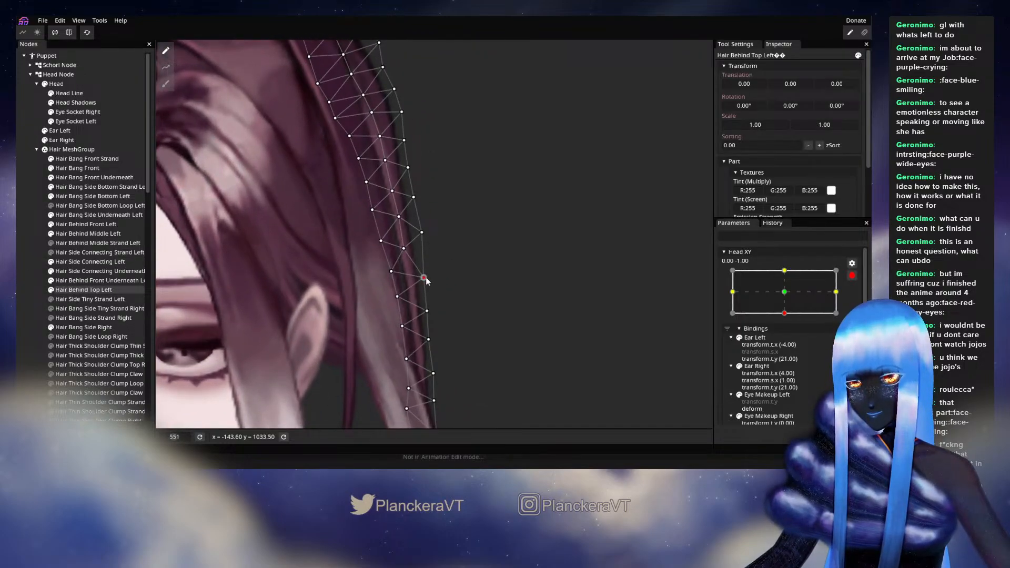
click(398, 298)
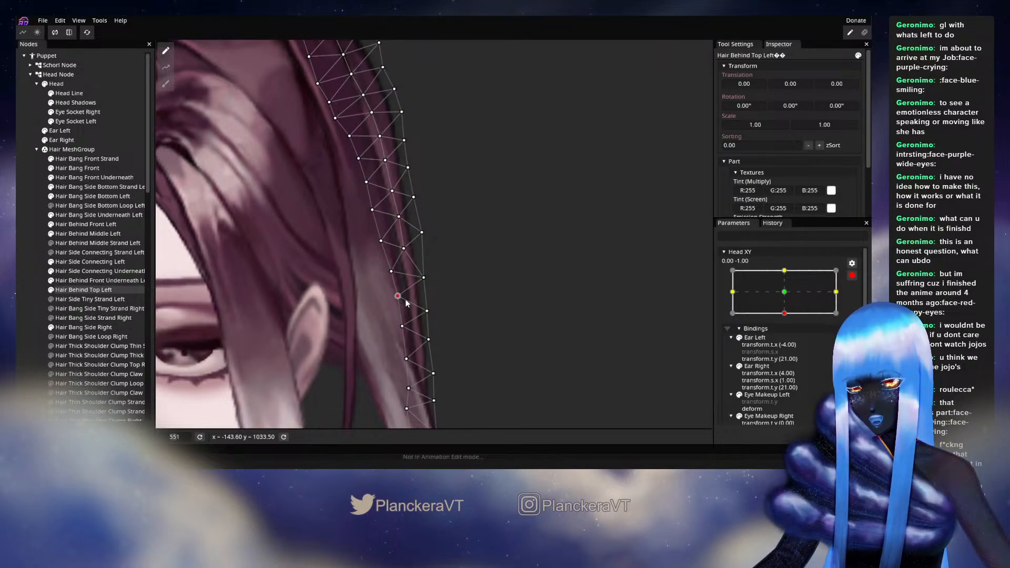
click(83, 289)
Disarm Head XY and move it around the downward keypoint to check the outline of the left-side hair.
scroll(493, 301, down, 7)
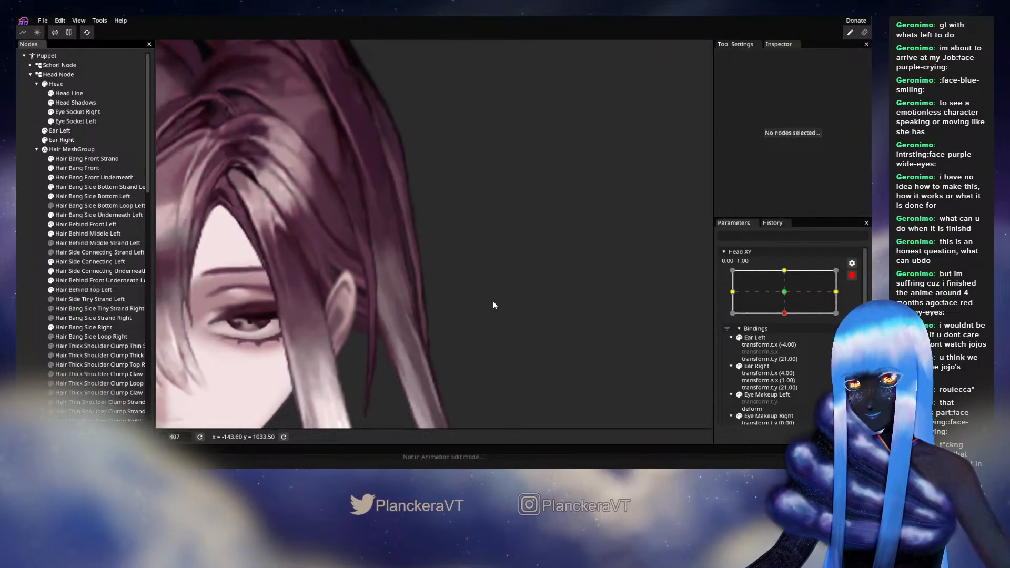
scroll(493, 298, down, 5)
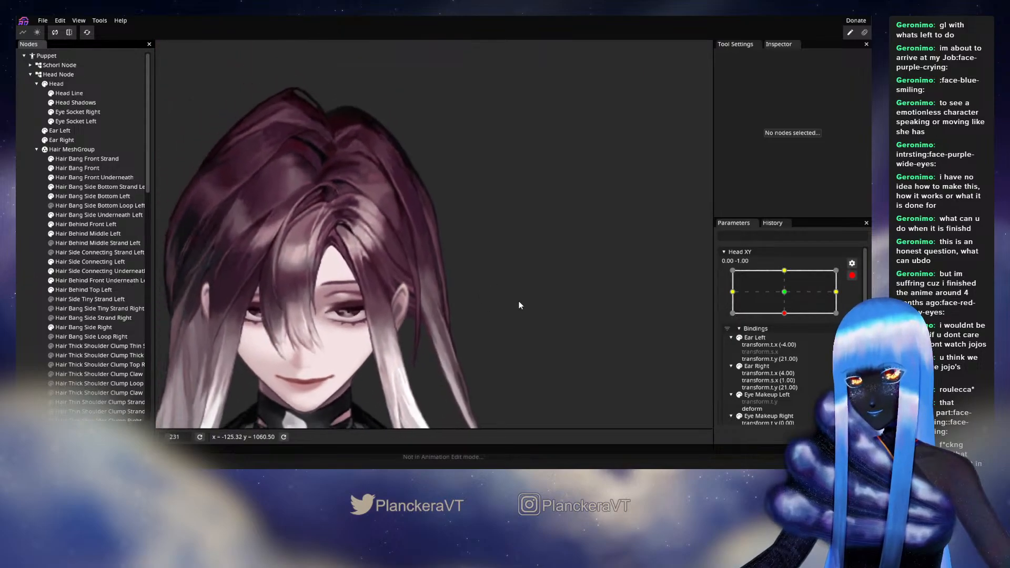
click(854, 277)
mouse_move(788, 341)
mouse_down()
mouse_move(788, 321)
mouse_move(787, 340)
mouse_up()
Nudge the inner-edge vertices of Hair Behind Top Left above the ear at Head XY 0.00 -1.00, and preview the motion with the parameter disarmed.
click(858, 302)
scroll(419, 323, up, 5)
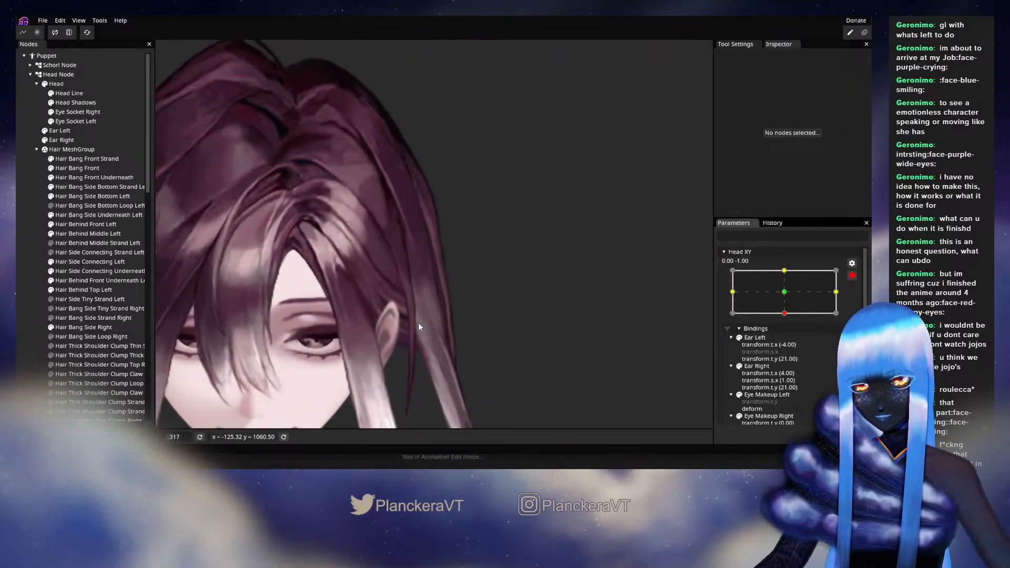
scroll(437, 282, up, 2)
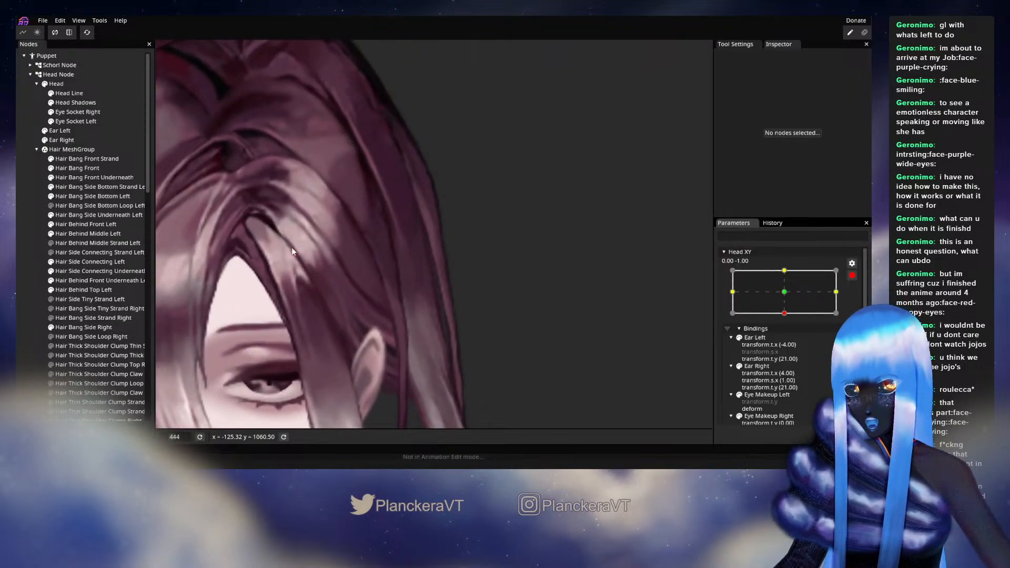
click(77, 291)
scroll(365, 311, up, 1)
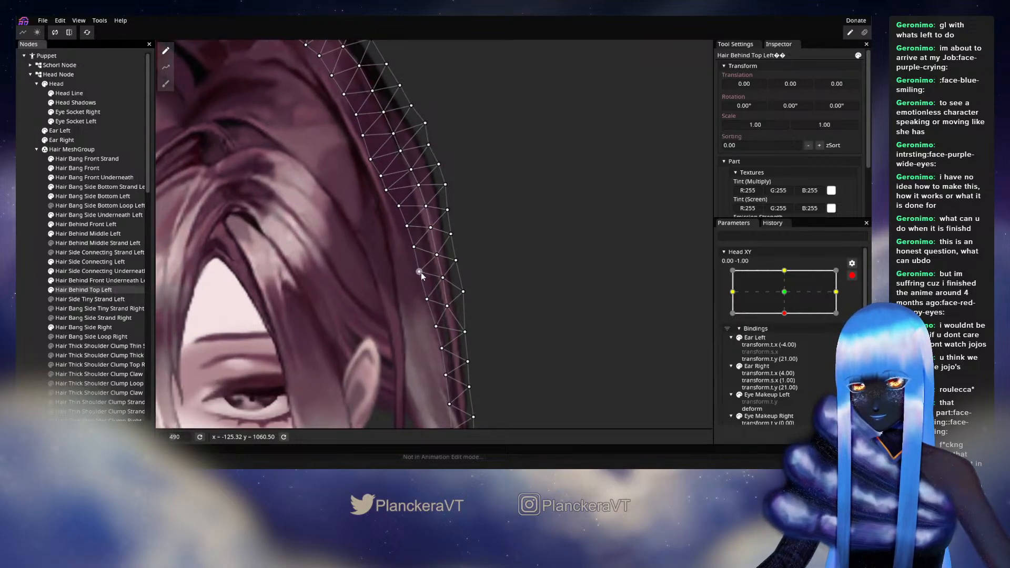
click(23, 290)
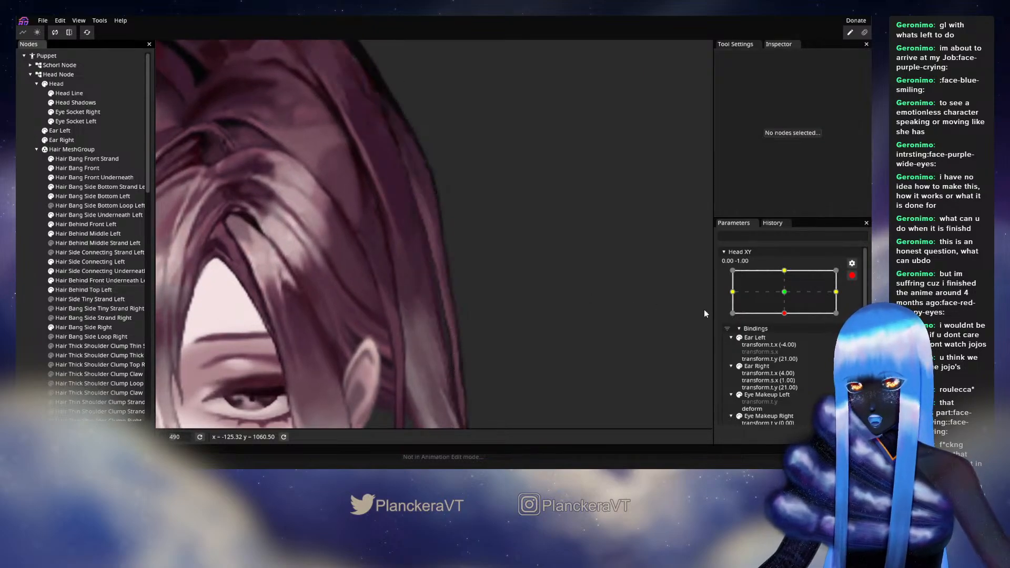
click(852, 275)
mouse_move(788, 339)
mouse_down()
mouse_move(788, 319)
mouse_move(787, 339)
mouse_up()
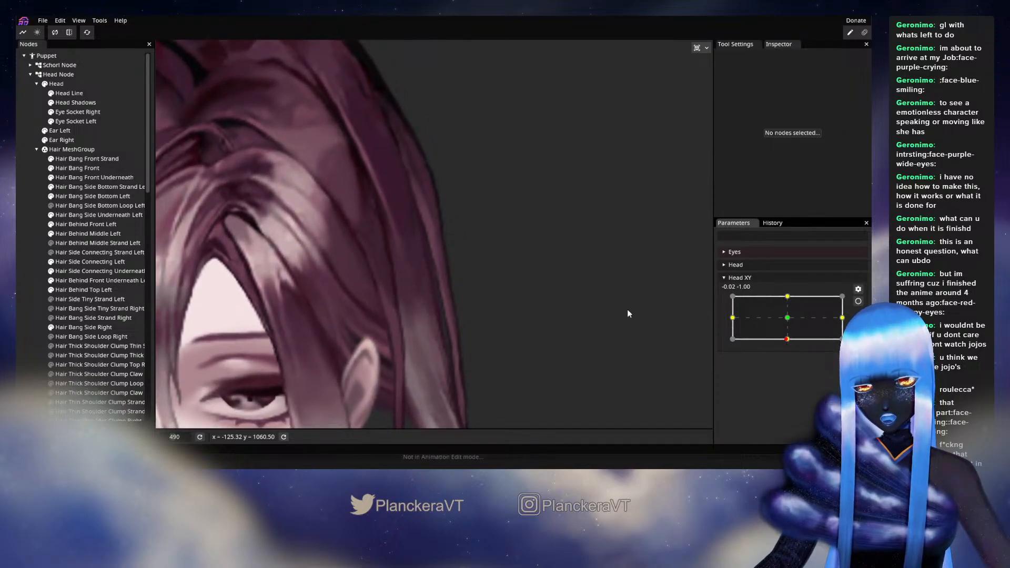
Re-arm Head XY at 0.00 -1.00, touch up the inner edge of Hair Behind Top Left again, and check the disarmed motion on the whole head.
click(857, 302)
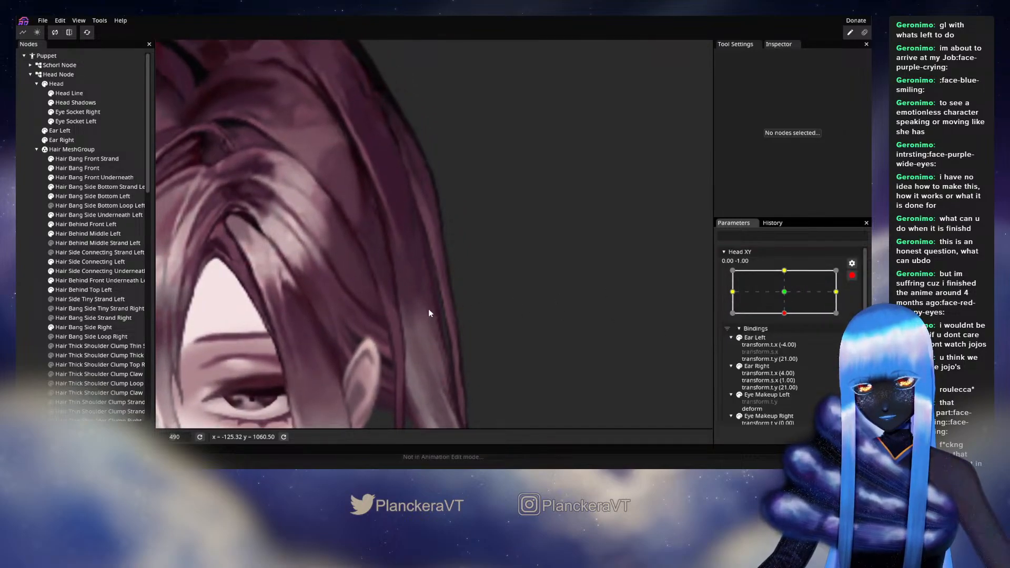
click(74, 290)
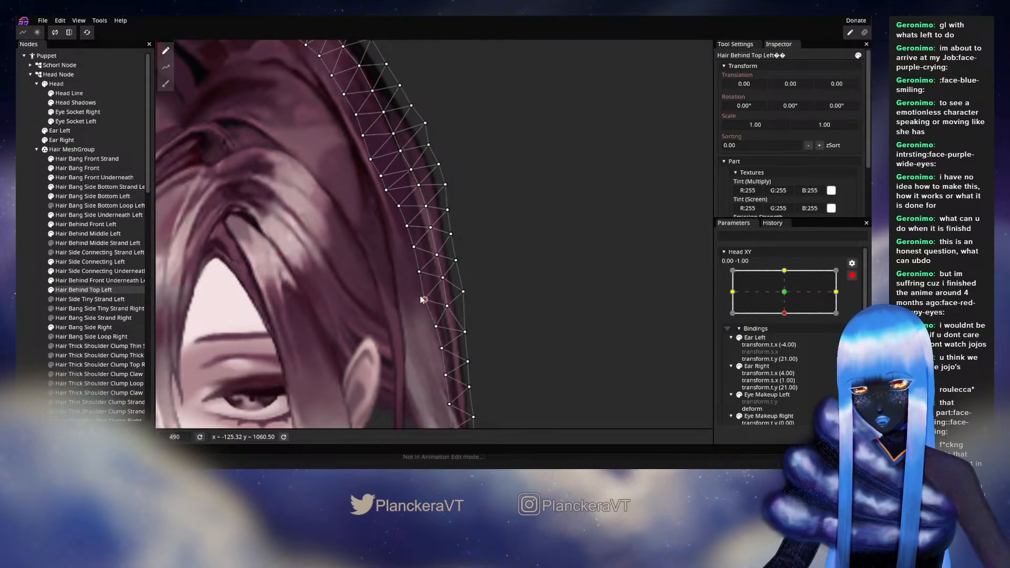
click(34, 279)
scroll(544, 336, down, 2)
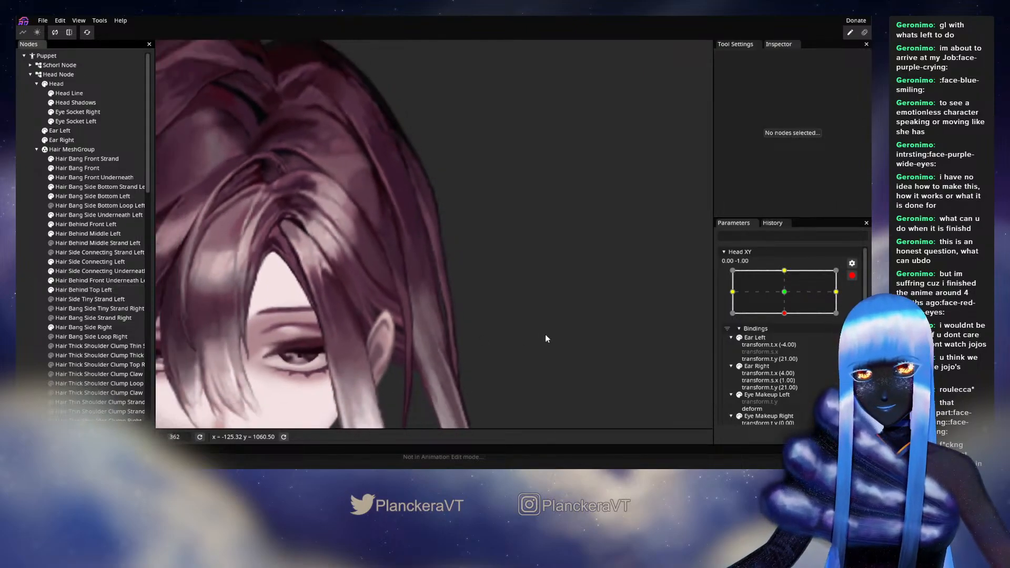
scroll(545, 337, down, 3)
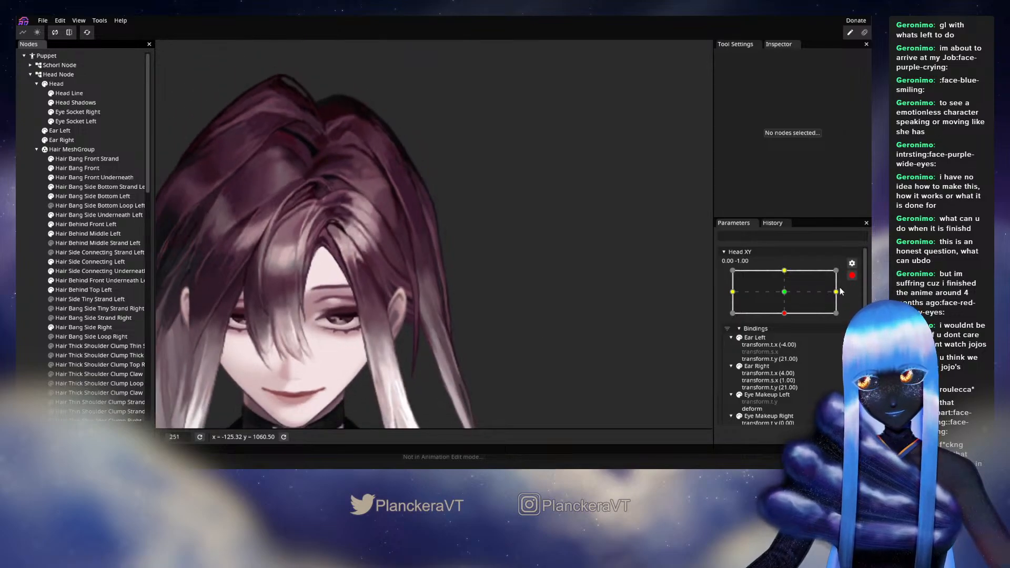
click(852, 276)
mouse_move(787, 341)
mouse_down()
mouse_move(789, 321)
mouse_move(788, 338)
mouse_move(790, 322)
mouse_move(799, 340)
mouse_up()
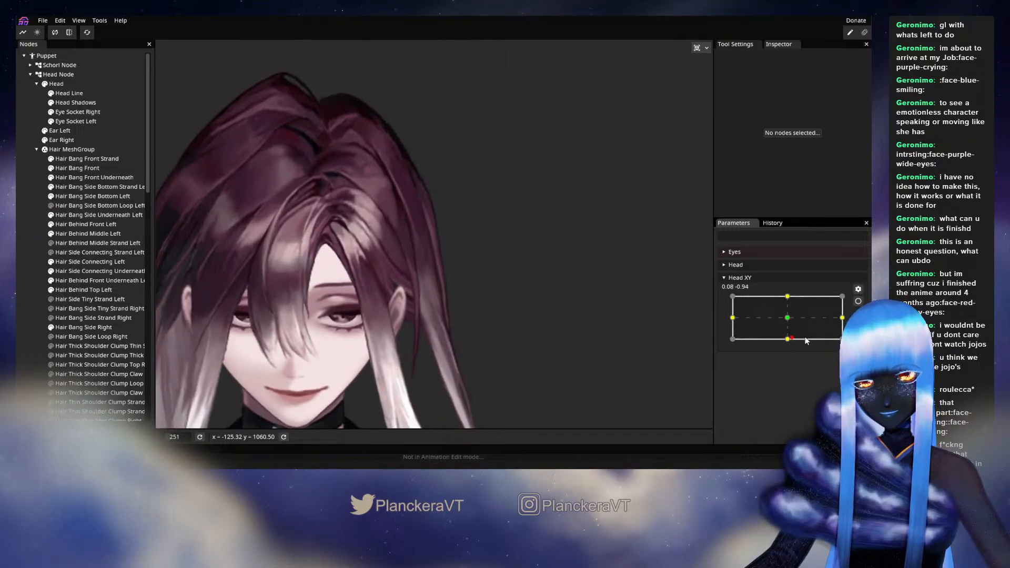
Arm Head XY at 0.00 -1.00, adjust the outer-edge vertices of Hair Behind Middle Left beside the ear, and deselect the mesh.
click(859, 302)
scroll(480, 357, up, 6)
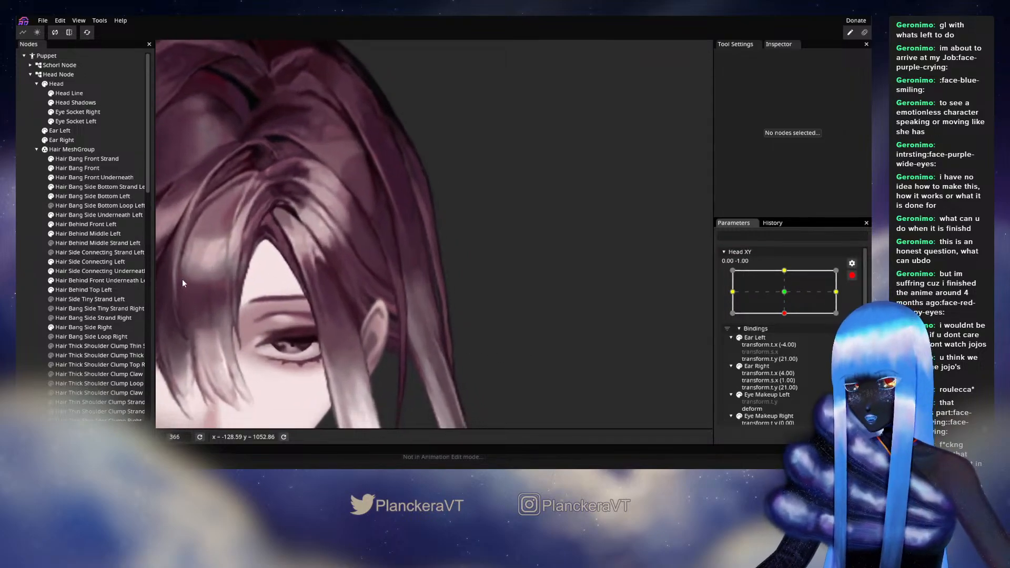
click(85, 234)
scroll(437, 325, up, 5)
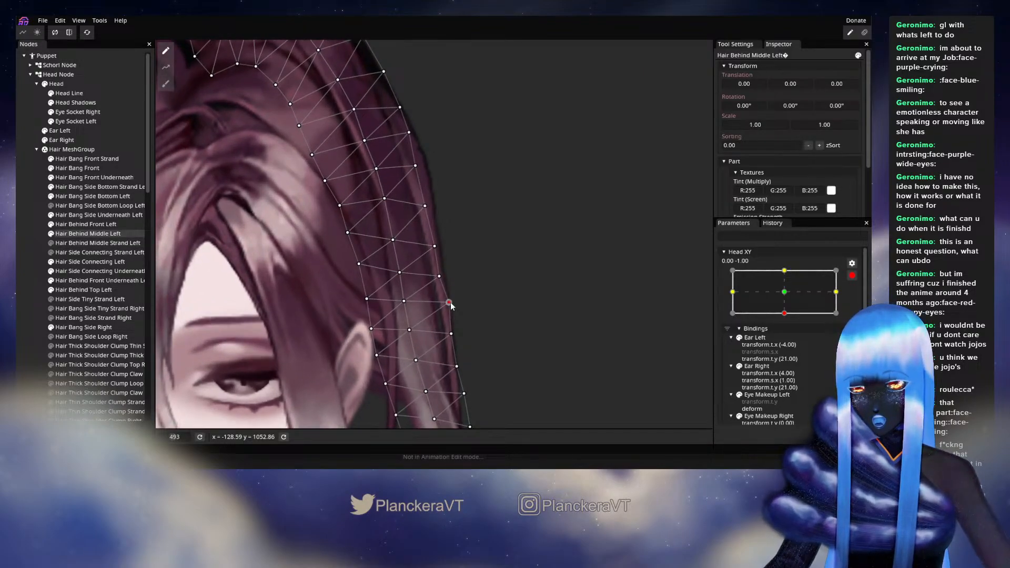
click(469, 340)
Disarm Head XY and move it repeatedly around the downward keypoint to examine the hair on both sides of the head.
scroll(470, 339, down, 10)
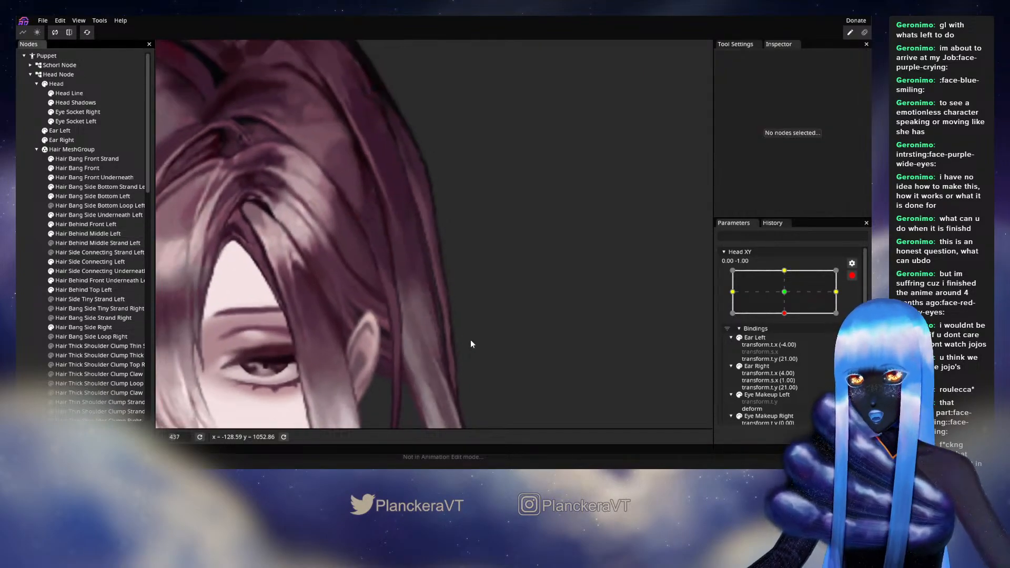
scroll(532, 328, down, 1)
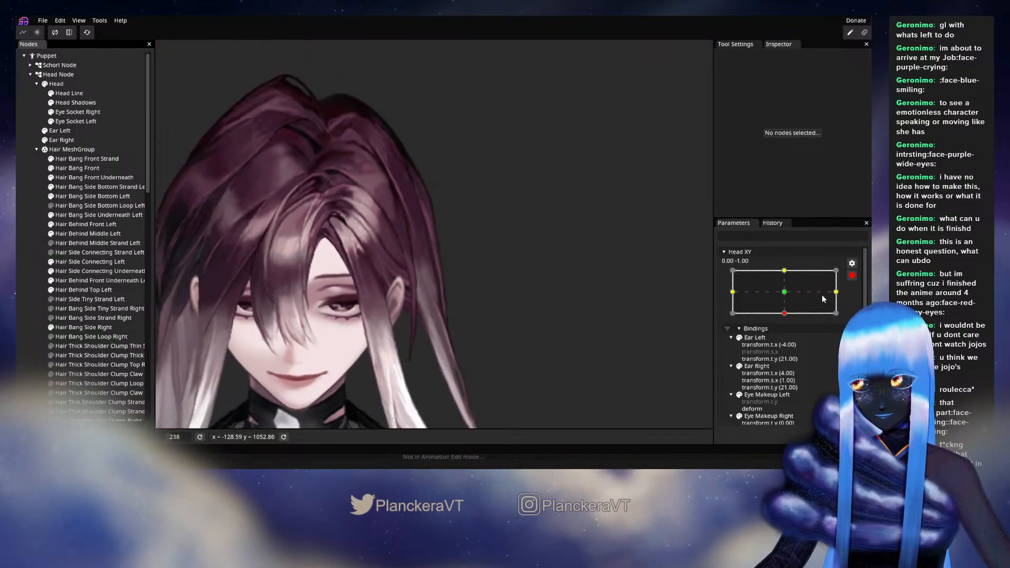
click(853, 275)
mouse_move(788, 339)
mouse_down()
mouse_move(784, 347)
mouse_move(787, 321)
mouse_move(787, 342)
mouse_up()
scroll(482, 337, down, 1)
scroll(482, 337, down, 1)
drag(477, 319, 574, 337)
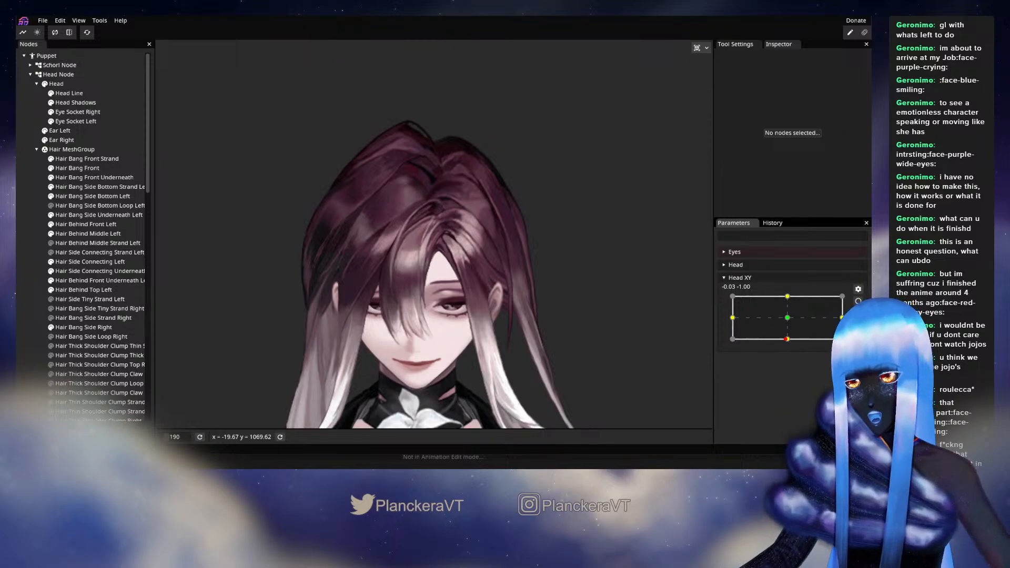
drag(399, 338, 423, 328)
mouse_move(789, 339)
mouse_down()
mouse_move(788, 316)
mouse_move(789, 346)
mouse_up()
Nudge the Hair Side Main Right vertices above the character's right ear at Head XY 0.00 -1.00, and preview the motion with the parameter disarmed.
scroll(345, 339, up, 3)
scroll(345, 339, up, 2)
drag(408, 333, 509, 320)
scroll(431, 320, up, 3)
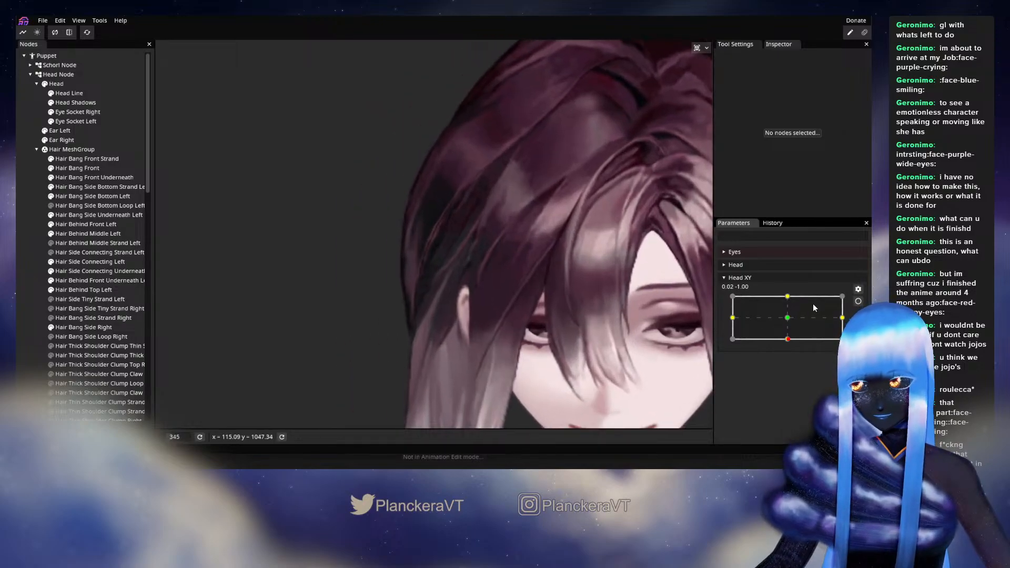
click(859, 302)
scroll(471, 308, up, 2)
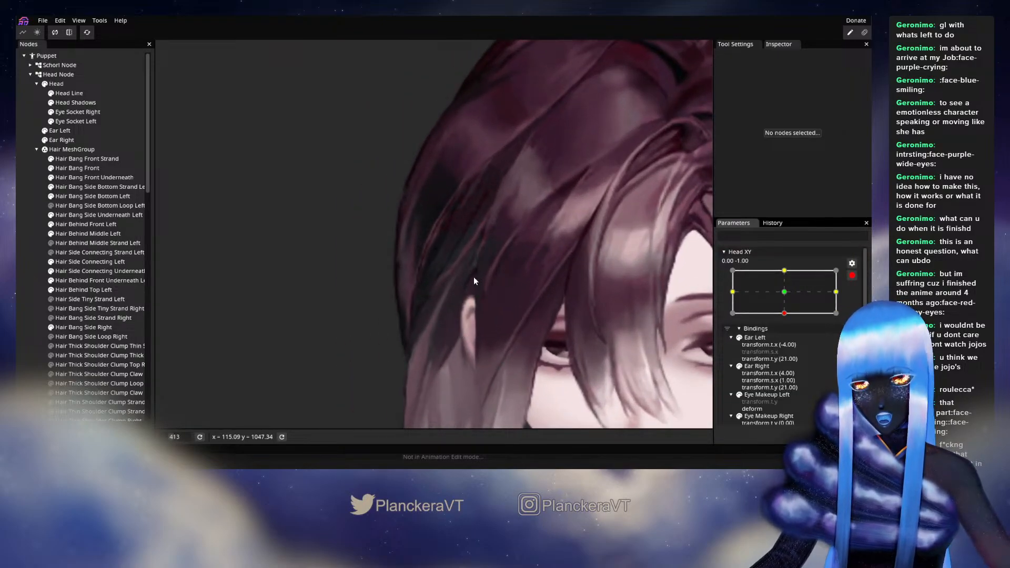
scroll(84, 365, down, 5)
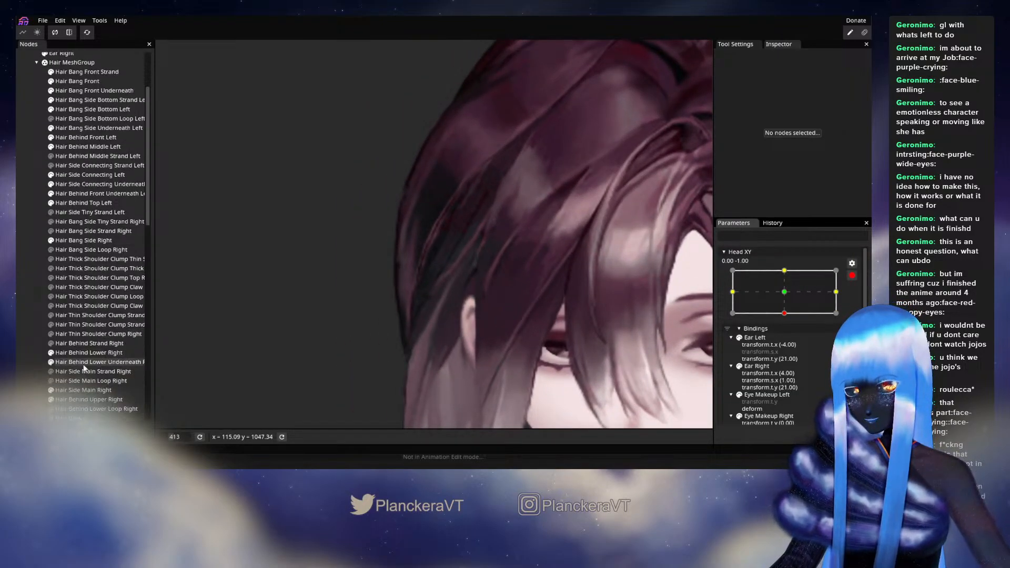
click(79, 332)
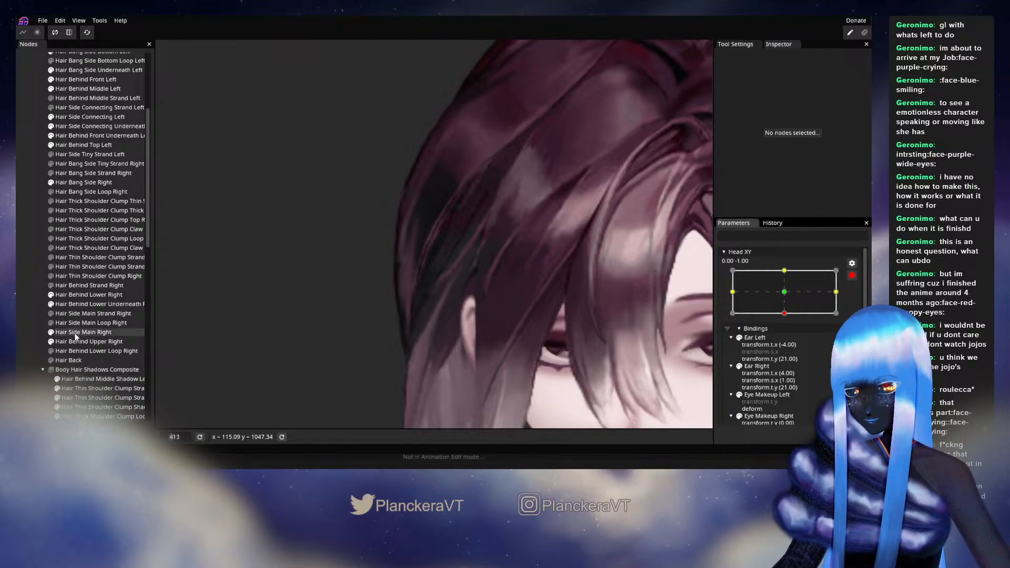
scroll(499, 336, up, 1)
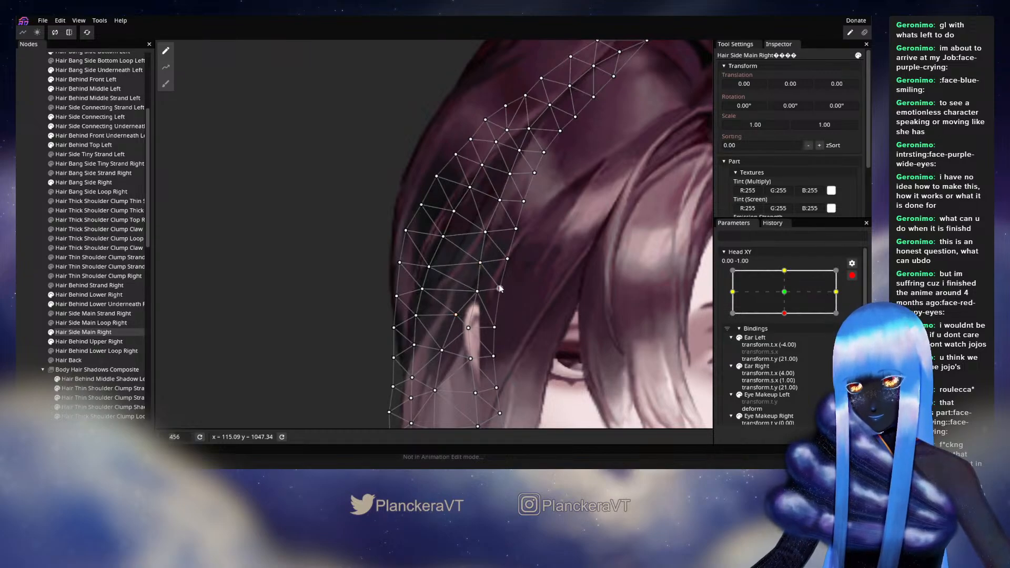
drag(479, 290, 474, 290)
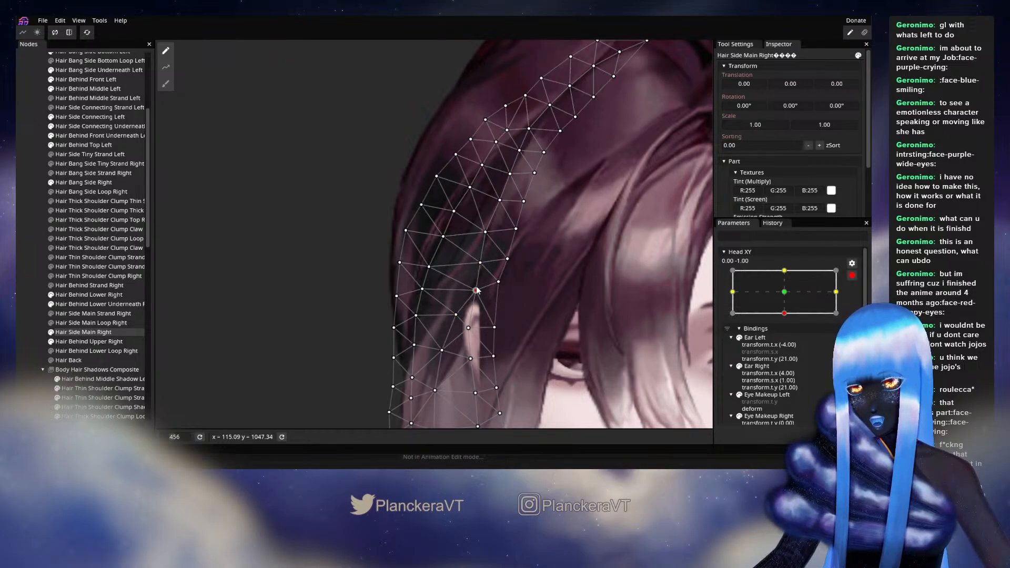
click(19, 282)
click(852, 275)
mouse_move(788, 339)
mouse_down()
mouse_move(788, 321)
mouse_move(787, 340)
mouse_up()
Re-arm Head XY at 0.00 -1.00, fine-tune an interior vertex of Hair Side Main Right above the ear tip, and check the disarmed motion.
click(859, 301)
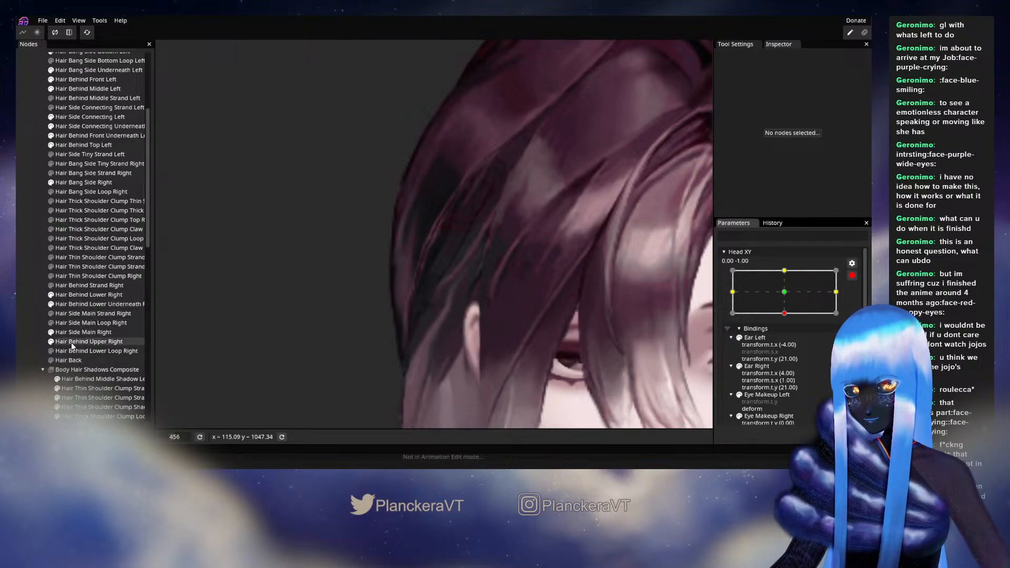
click(84, 333)
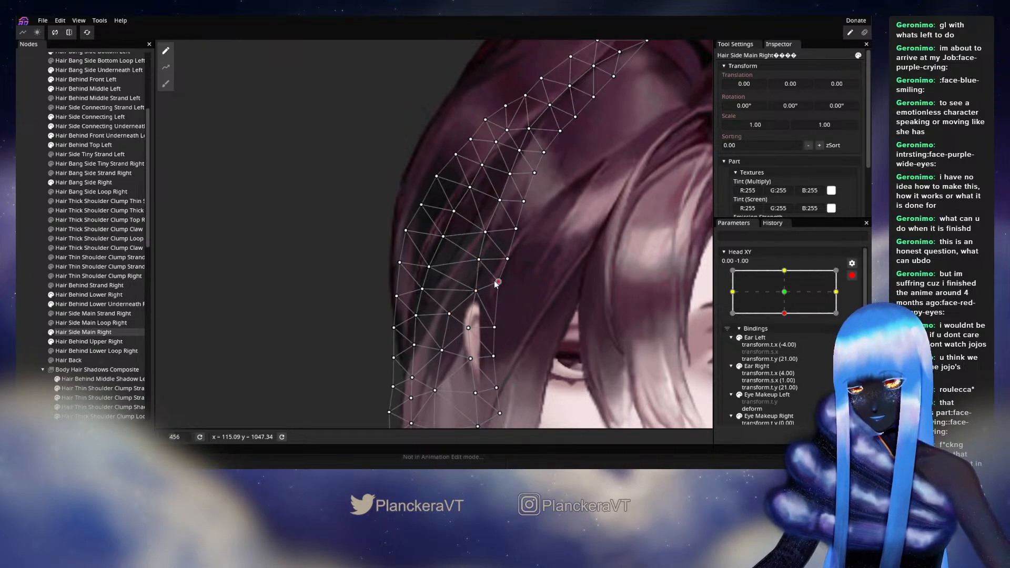
click(480, 261)
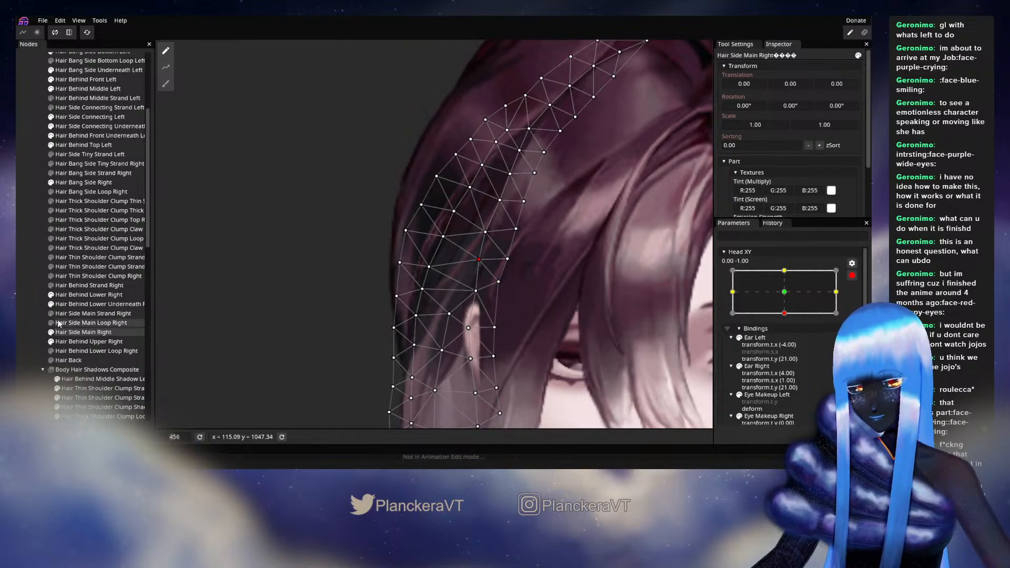
click(146, 324)
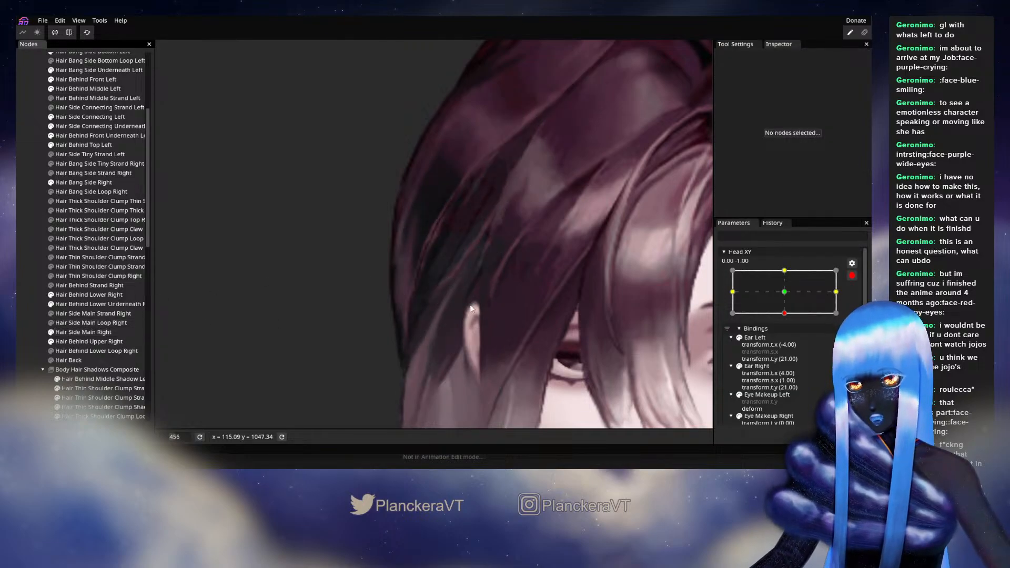
click(852, 275)
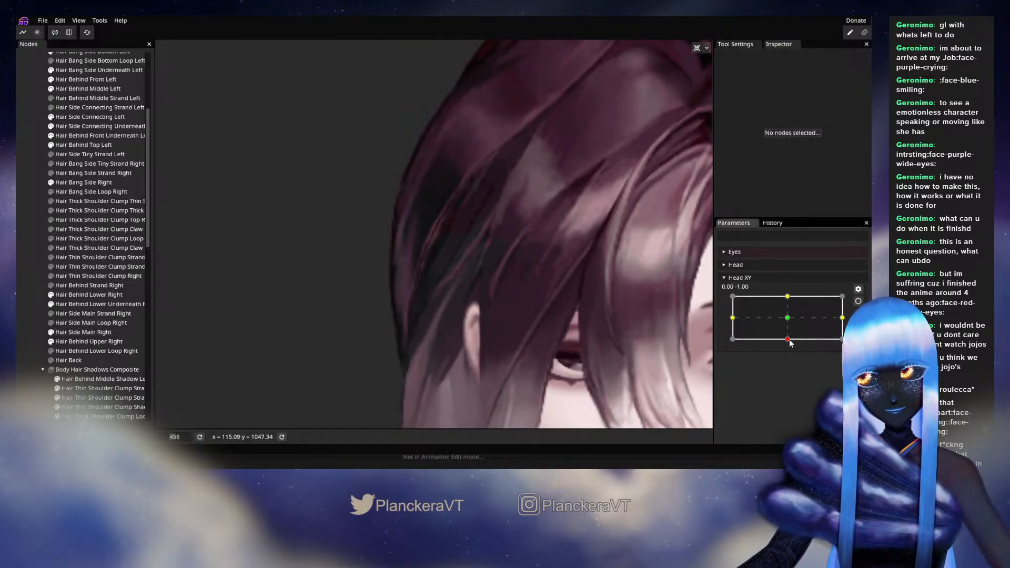
mouse_move(790, 342)
mouse_down()
mouse_move(790, 323)
mouse_move(784, 340)
mouse_up()
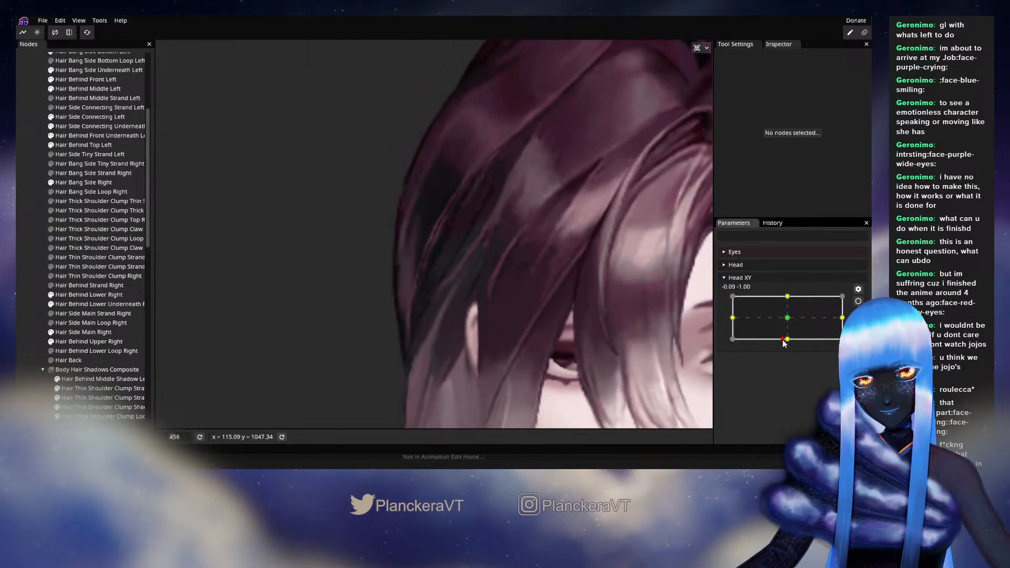
Arm Head XY at 0.00 -1.00, nudge the Hair Side Main Right vertex beside the ear tip, and preview the motion disarmed.
click(858, 301)
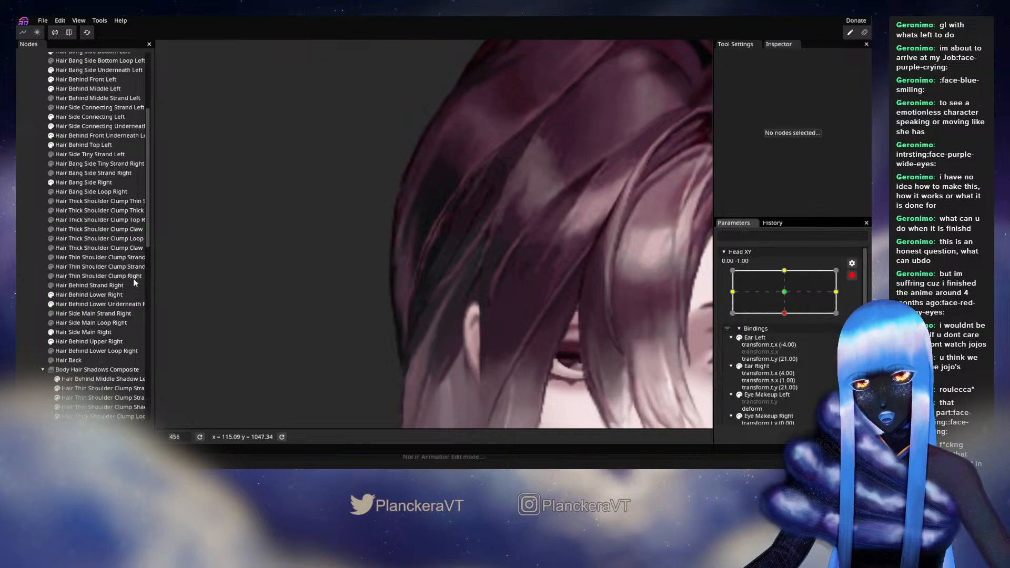
click(79, 332)
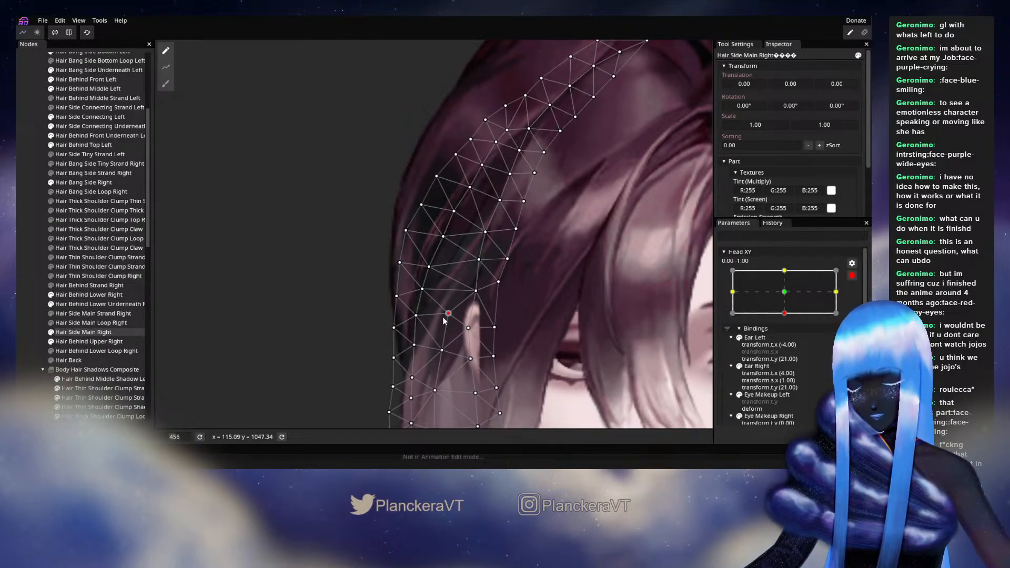
click(31, 297)
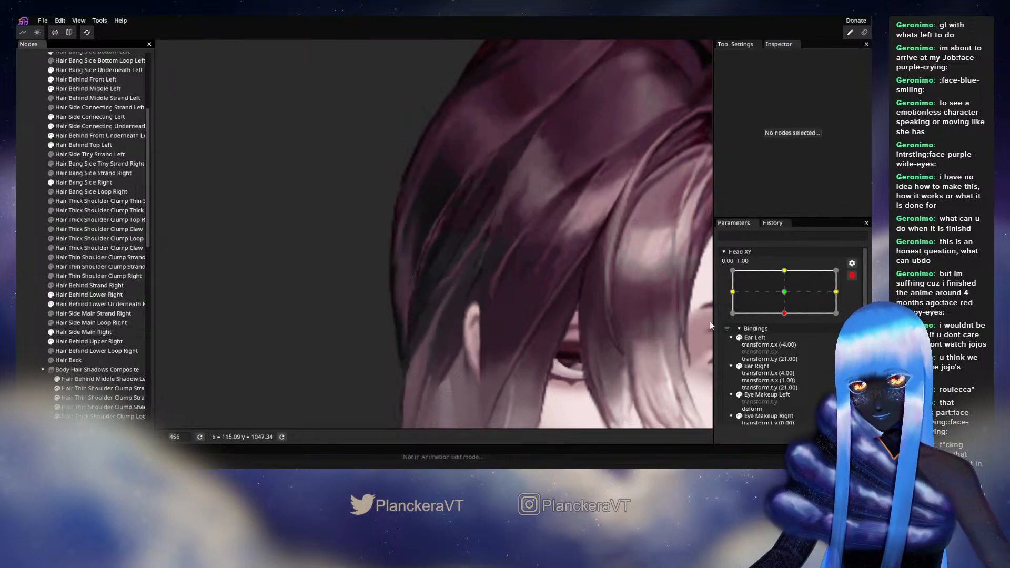
click(854, 276)
mouse_move(787, 339)
mouse_down()
mouse_move(788, 324)
mouse_move(788, 342)
mouse_up()
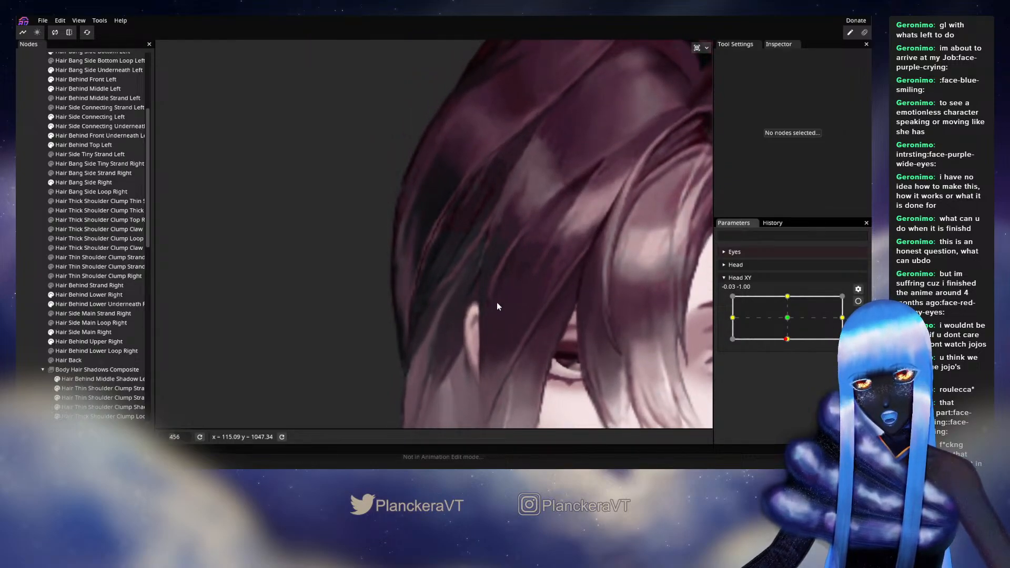
Re-arm the downward Head XY keypoint, adjust Hair Side Main Right's inner-edge area above the ear, and check the disarmed motion.
click(859, 301)
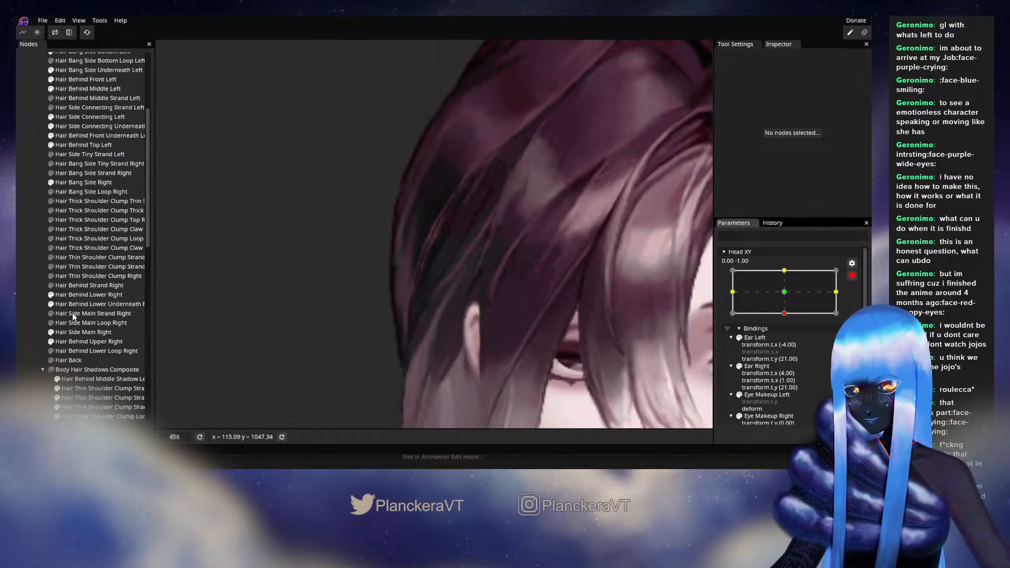
click(78, 334)
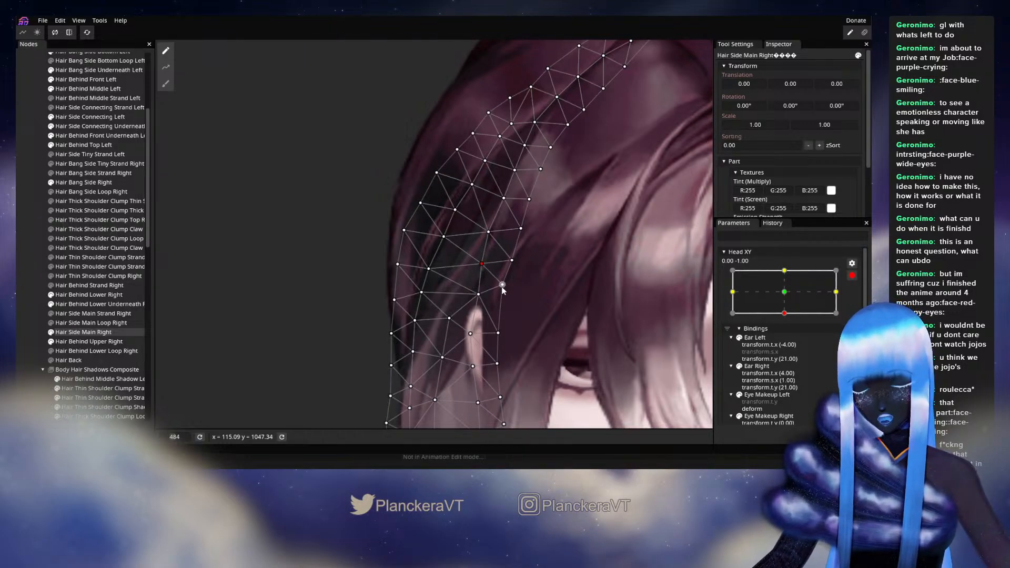
click(35, 311)
scroll(626, 318, down, 1)
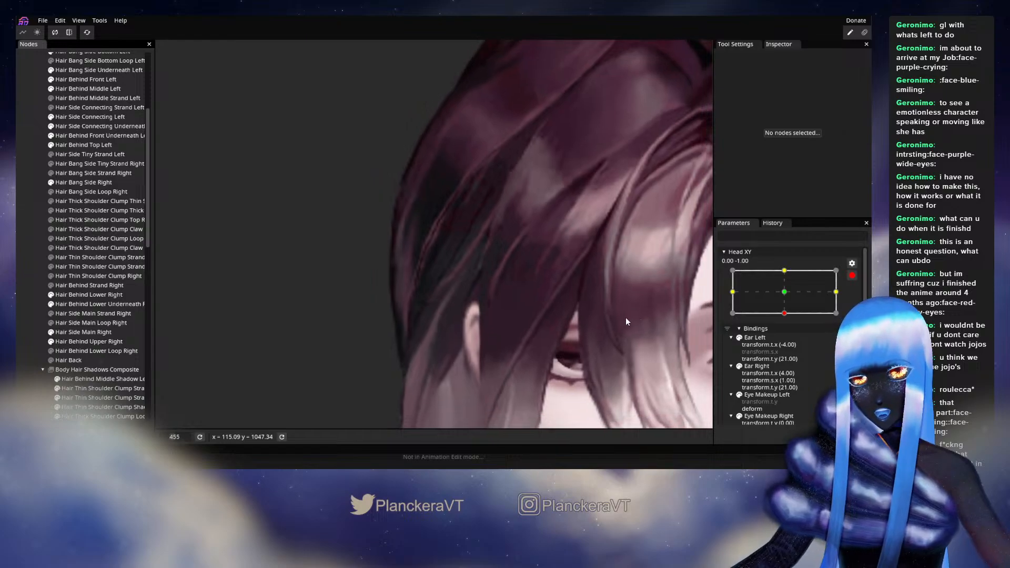
click(853, 277)
mouse_move(787, 346)
mouse_down()
mouse_move(784, 318)
mouse_move(788, 333)
mouse_up()
mouse_move(789, 340)
mouse_down()
mouse_move(788, 322)
mouse_move(788, 340)
mouse_up()
Refine the Hair Side Main Right vertices around the ear tip at Head XY 0.00 -1.00, and test small disarmed head movements.
click(859, 301)
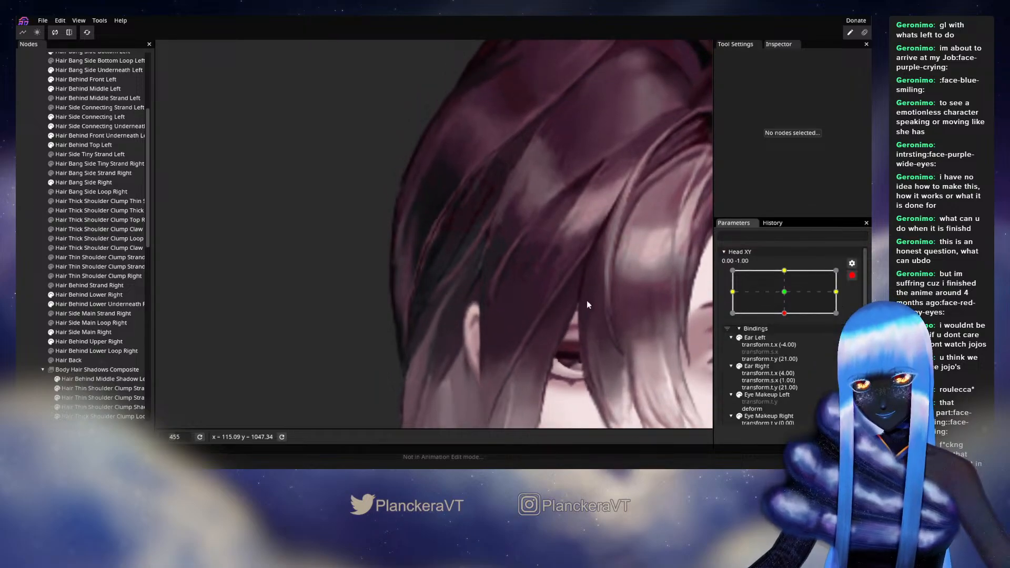
click(69, 333)
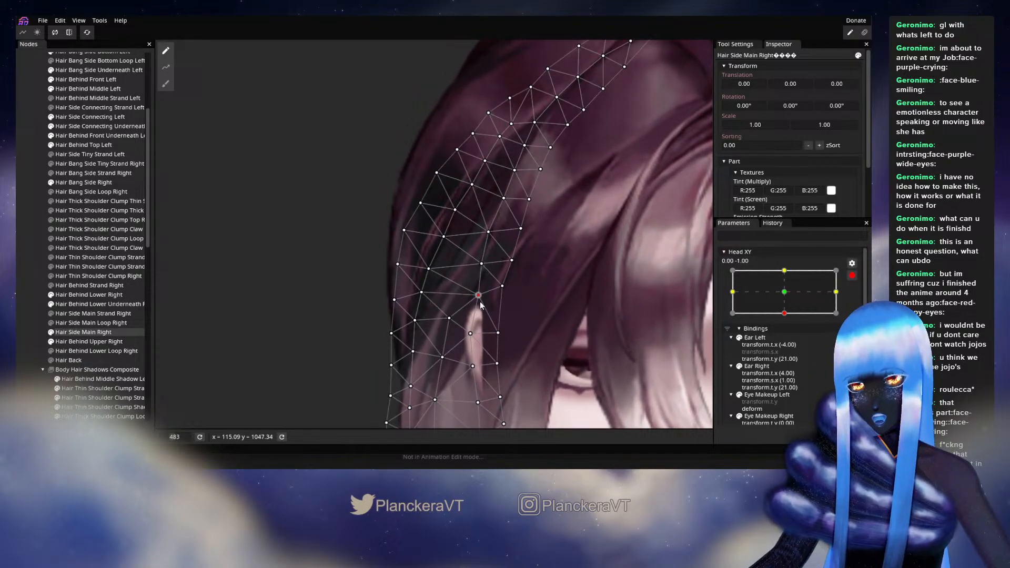
click(449, 318)
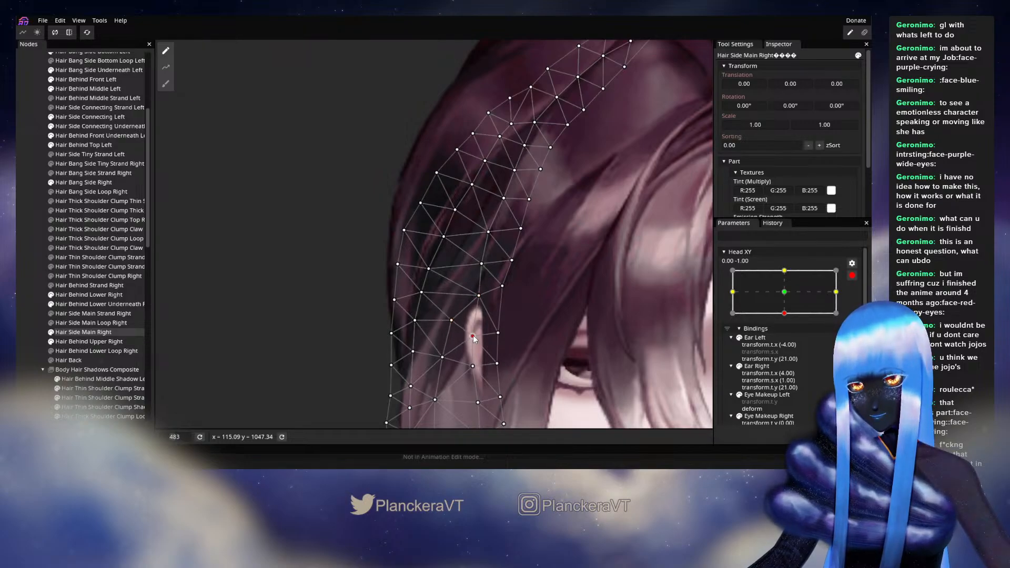
click(32, 296)
click(853, 275)
mouse_move(788, 338)
mouse_down()
mouse_move(788, 317)
mouse_move(788, 345)
mouse_up()
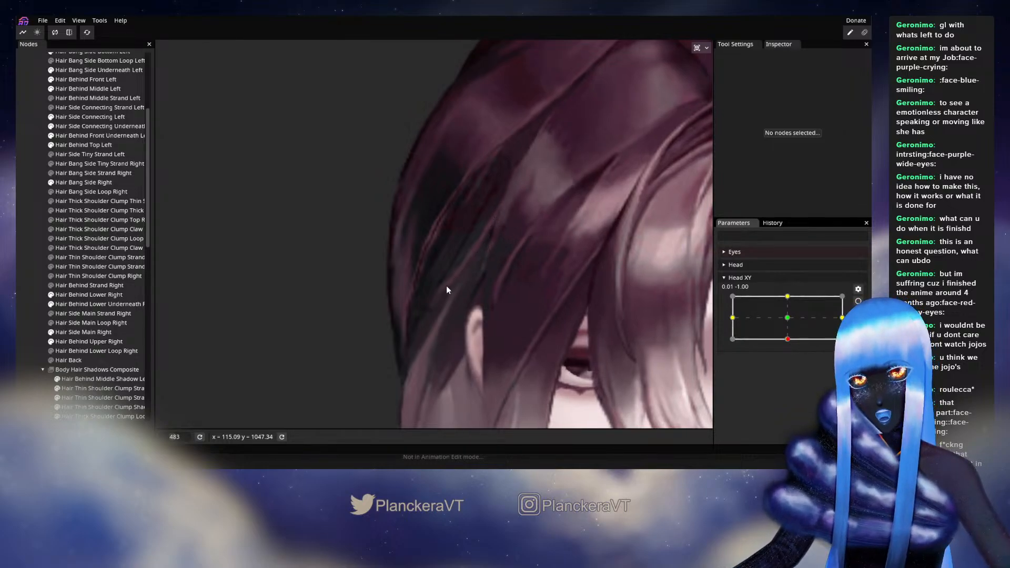
click(788, 340)
mouse_move(788, 341)
mouse_down()
mouse_move(787, 320)
mouse_move(787, 340)
mouse_up()
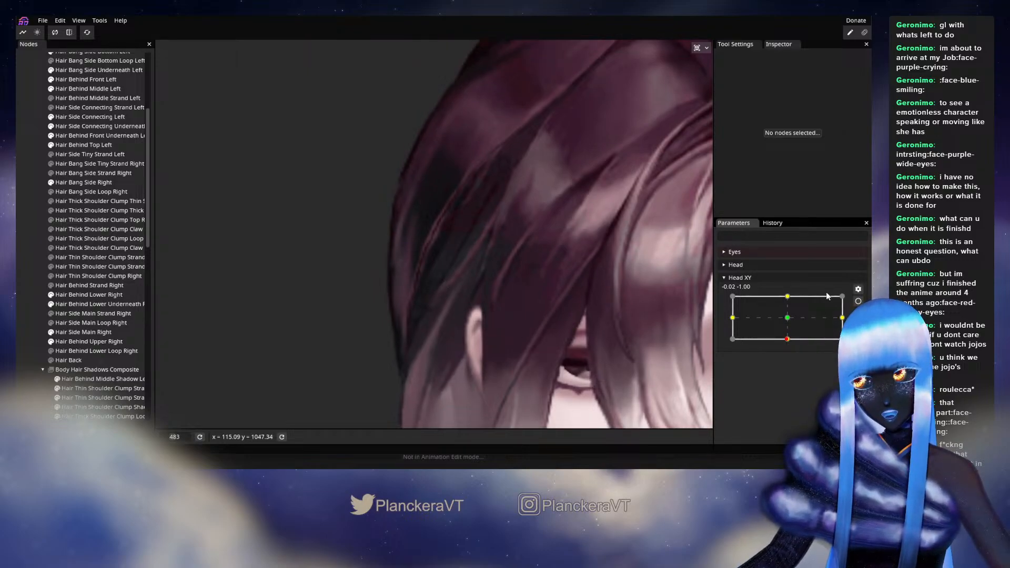
Adjust the interior vertices in Hair Side Main Right's upper section at the downward keypoint, and preview with Head XY disarmed.
click(858, 301)
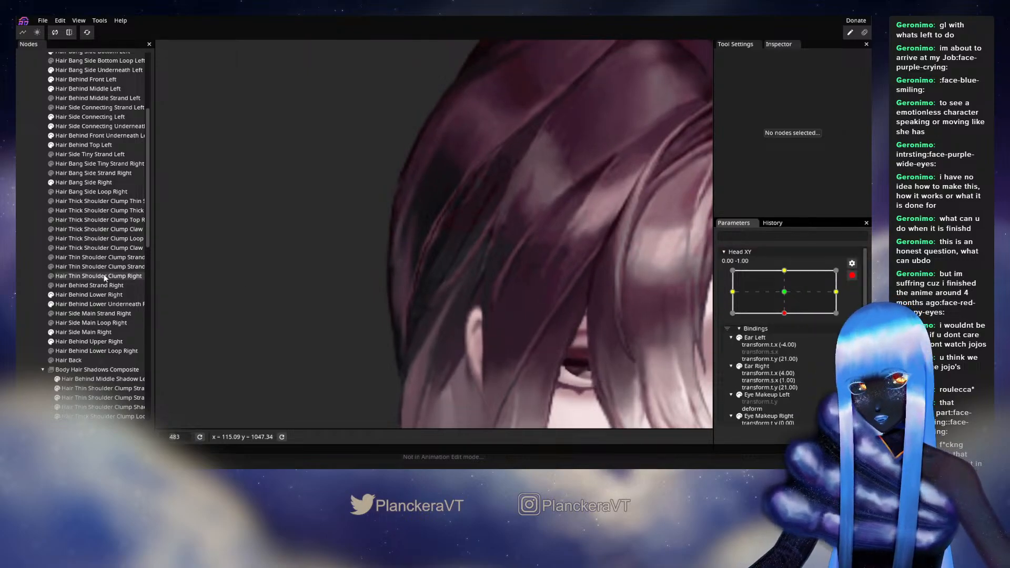
click(76, 332)
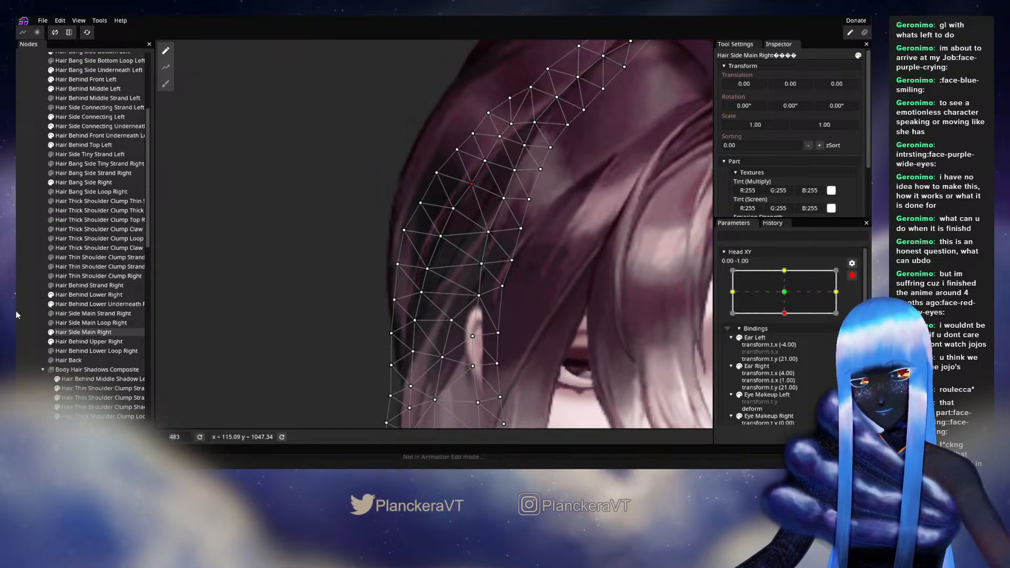
click(453, 326)
click(851, 276)
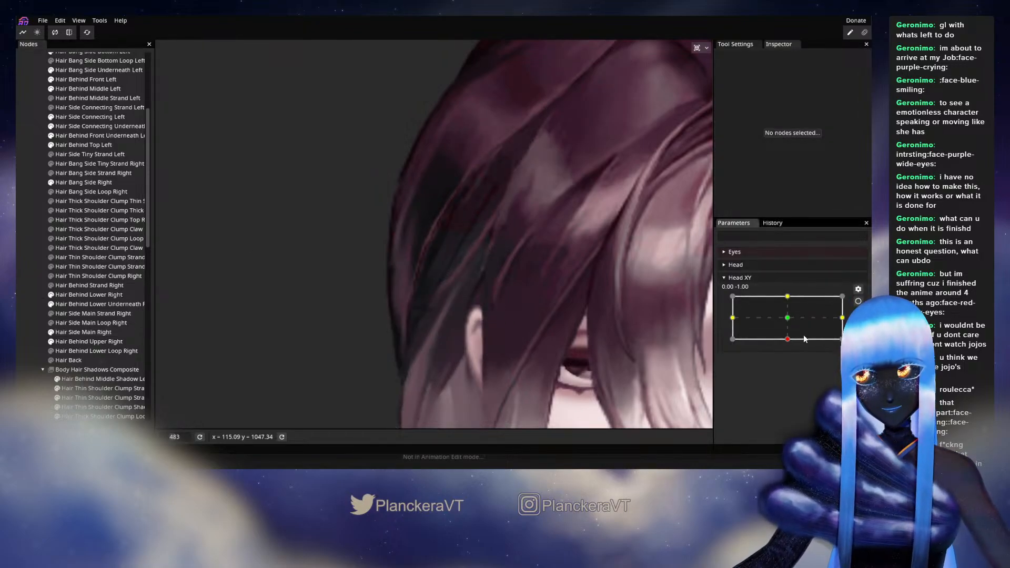
mouse_move(788, 343)
mouse_down()
mouse_move(788, 322)
mouse_move(788, 344)
mouse_up()
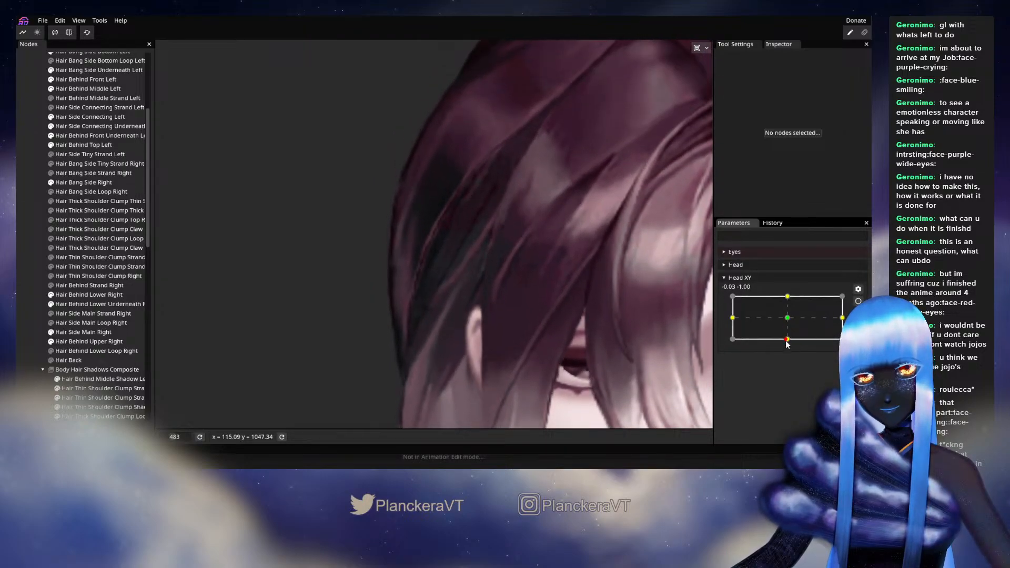
Move Hair Side Main Right's interior vertex near the outer edge slightly upward at Head XY 0.00 -1.00, and preview the result disarmed.
click(83, 332)
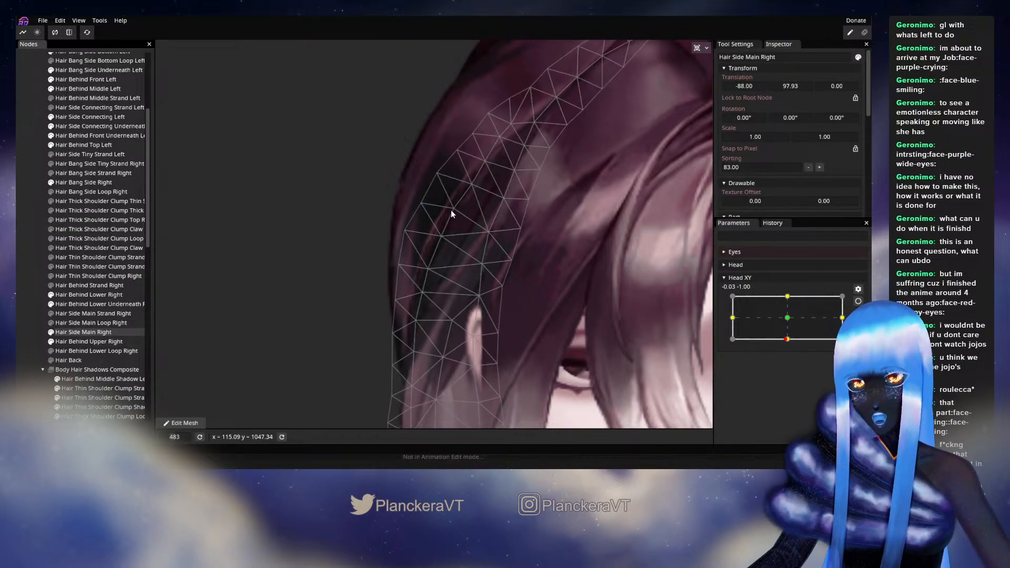
mouse_move(797, 323)
mouse_down()
mouse_move(789, 339)
mouse_move(788, 322)
mouse_move(787, 339)
mouse_up()
click(859, 301)
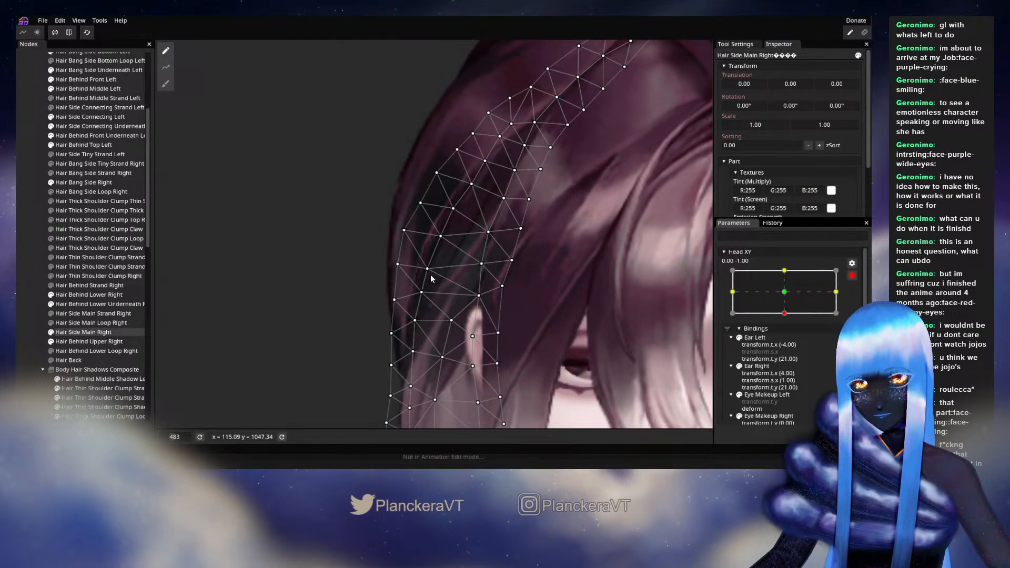
drag(428, 269, 428, 261)
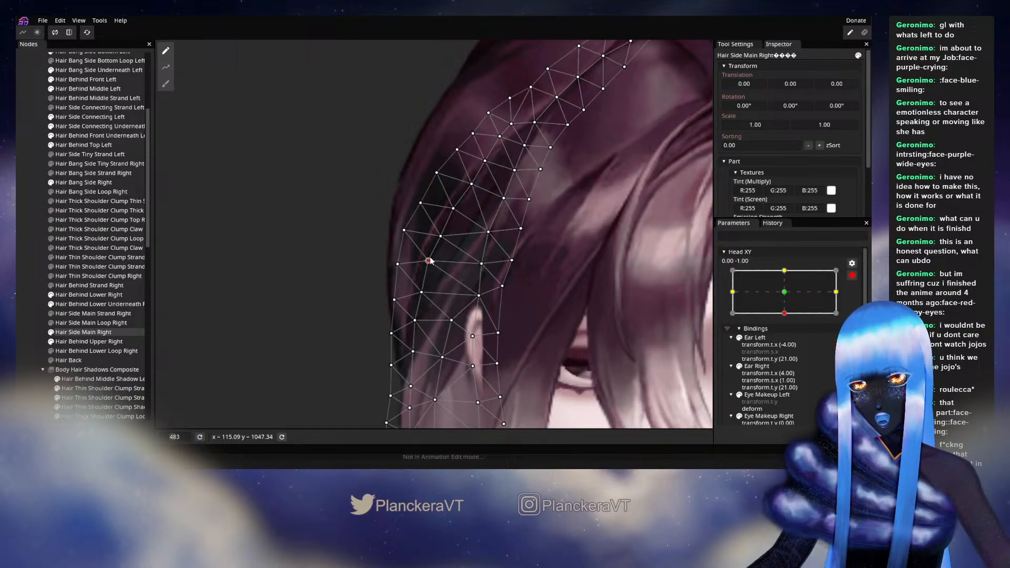
click(441, 236)
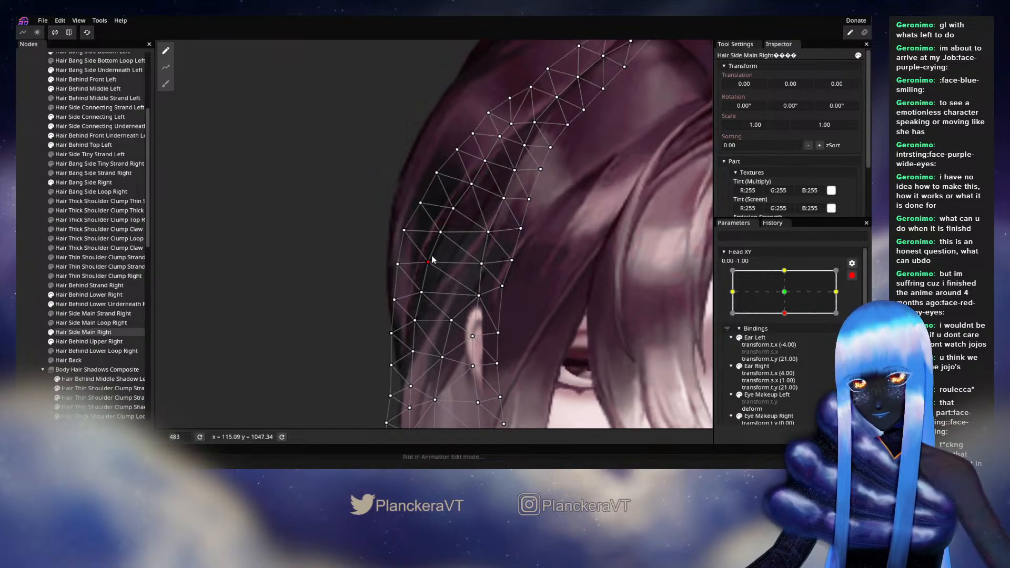
click(33, 317)
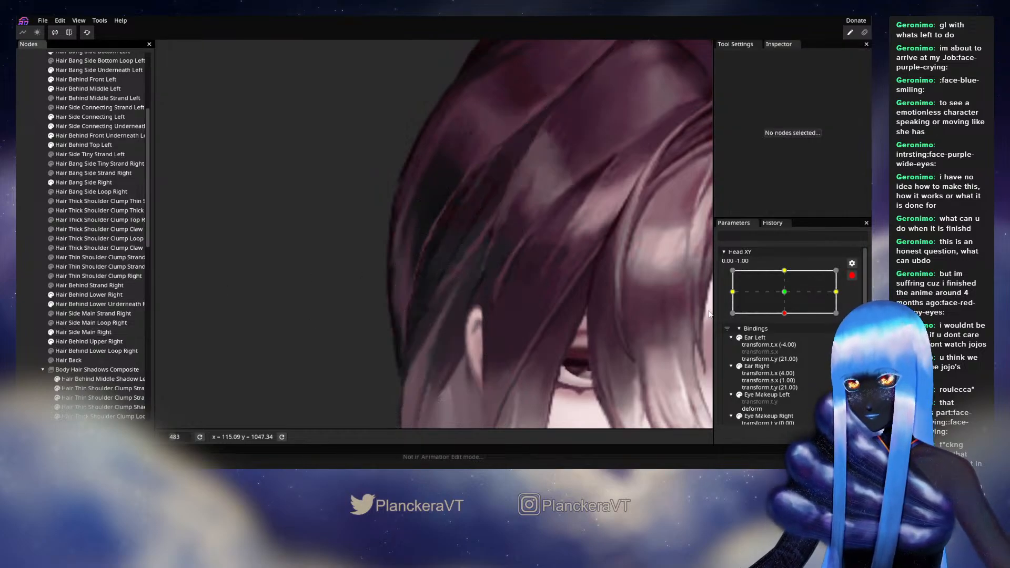
click(852, 275)
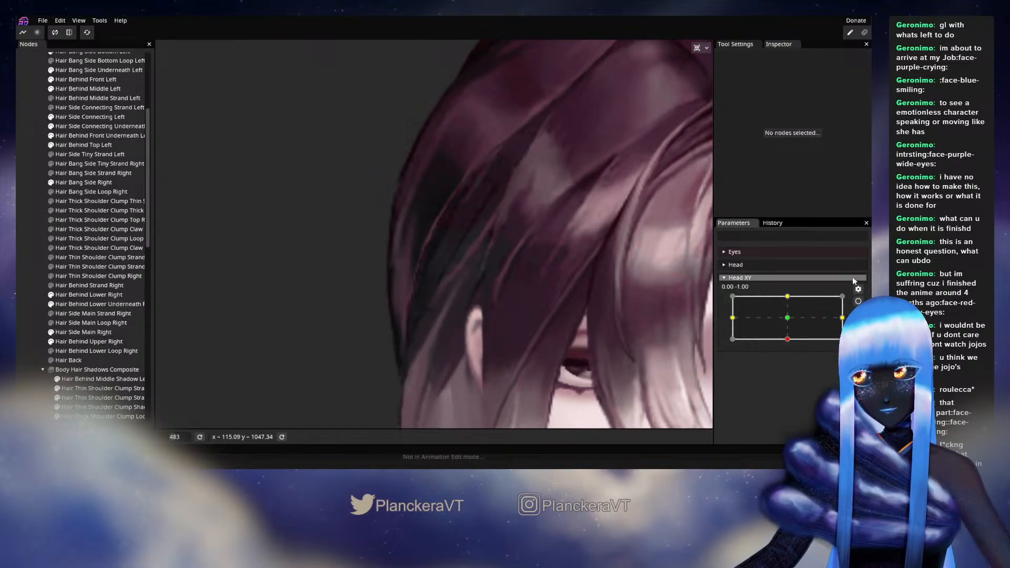
click(788, 340)
mouse_move(788, 340)
mouse_down()
mouse_move(787, 322)
mouse_move(788, 340)
mouse_up()
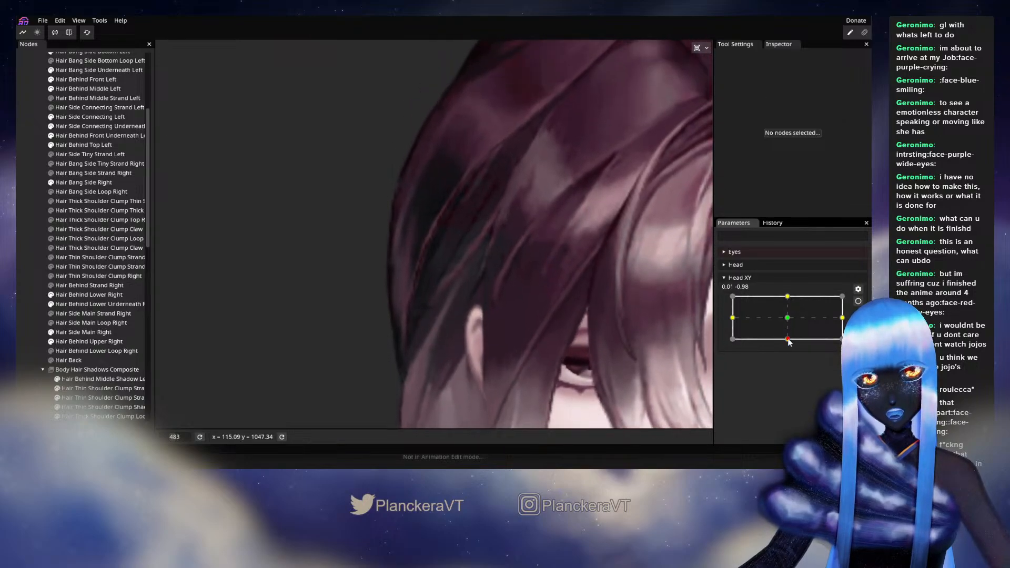
Fine-tune Hair Side Main Right's outer-edge and neighbouring interior vertices above the ear at the downward keypoint, and check the disarmed motion.
click(857, 301)
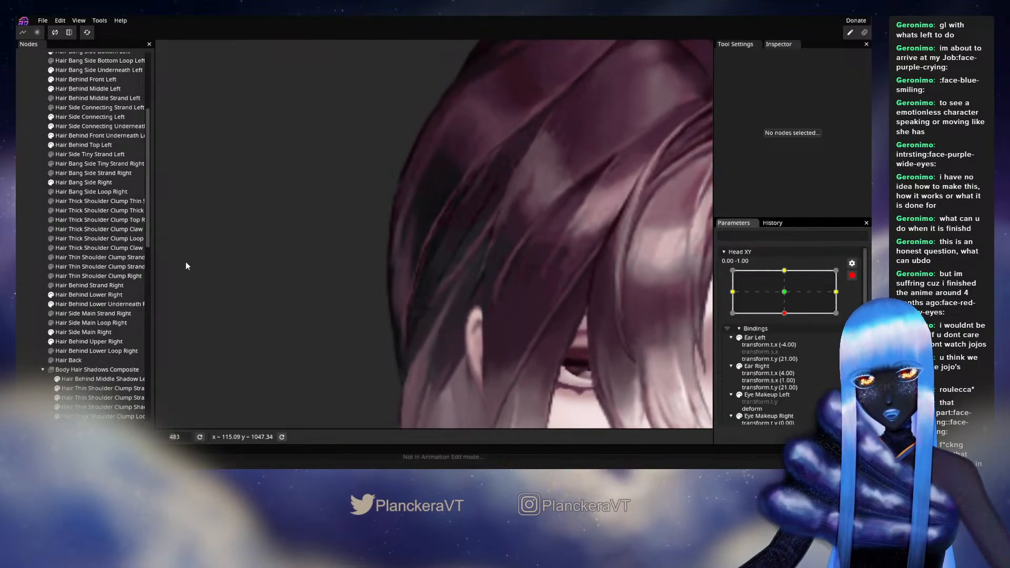
click(78, 338)
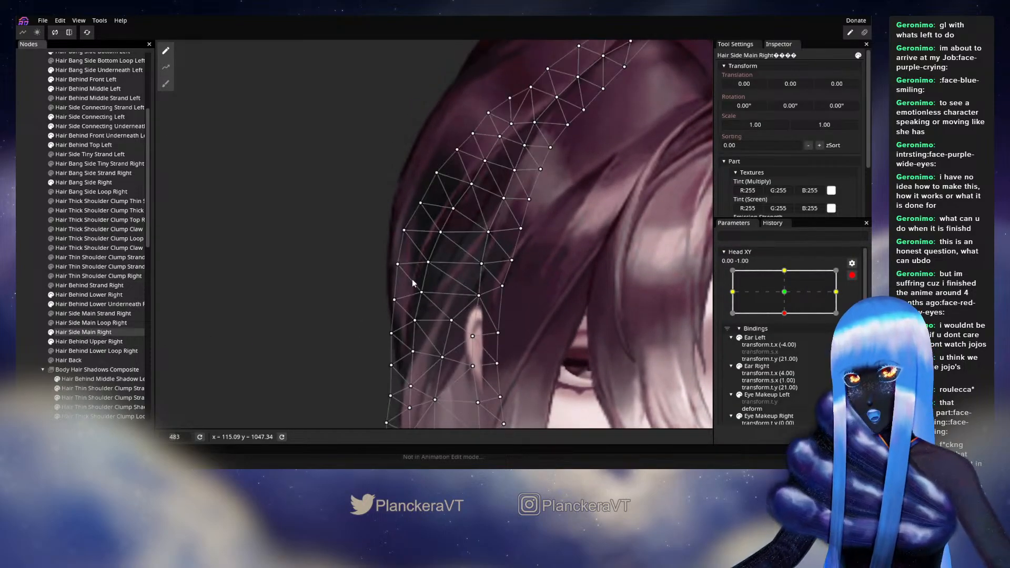
click(428, 263)
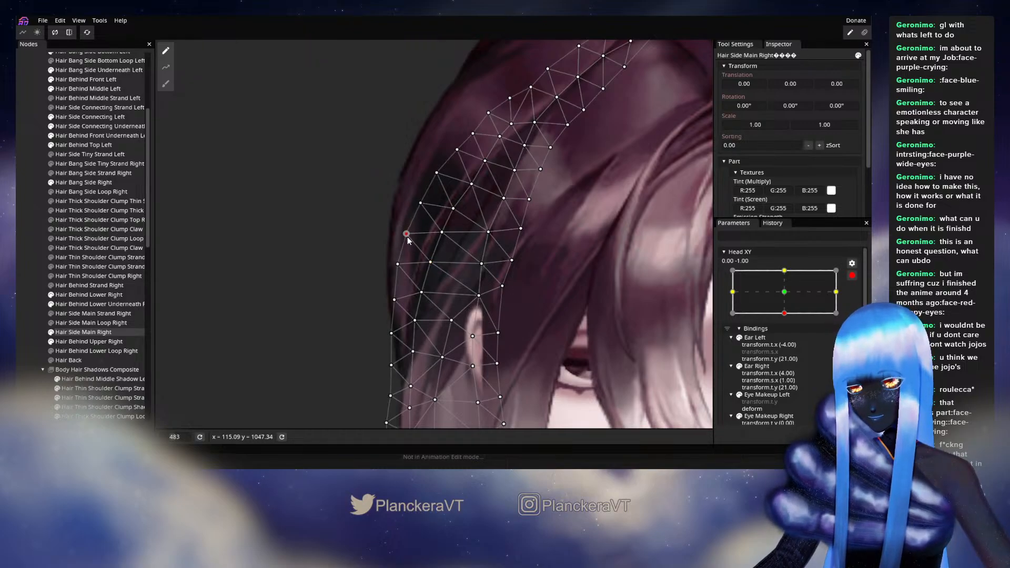
click(403, 330)
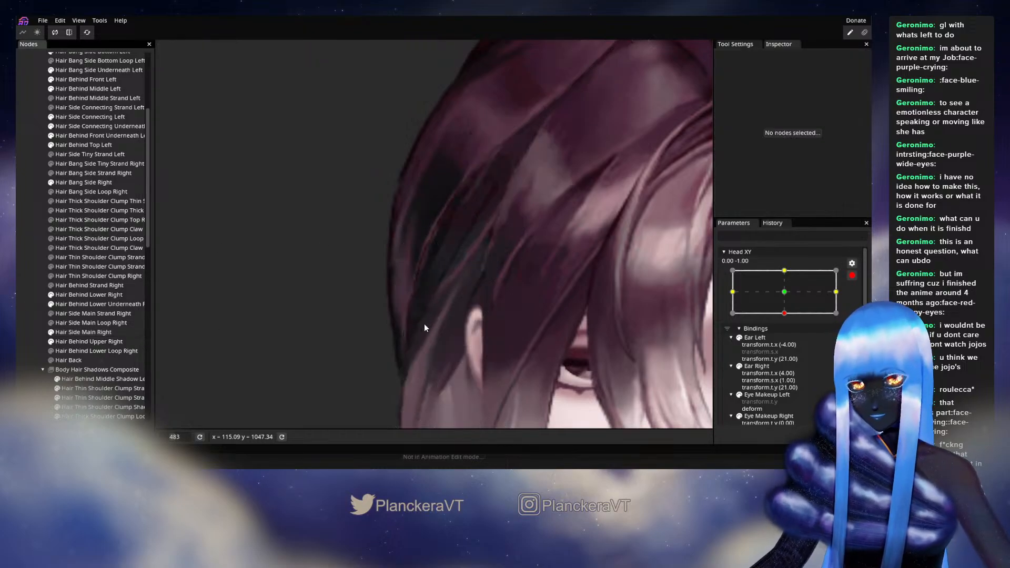
mouse_move(791, 337)
mouse_down()
mouse_move(784, 323)
mouse_move(781, 346)
mouse_up()
Arm Head XY at 0.00 -1.00, nudge Hair Side Main Right's upper vertices toward the crown, and preview the movement disarmed.
click(858, 301)
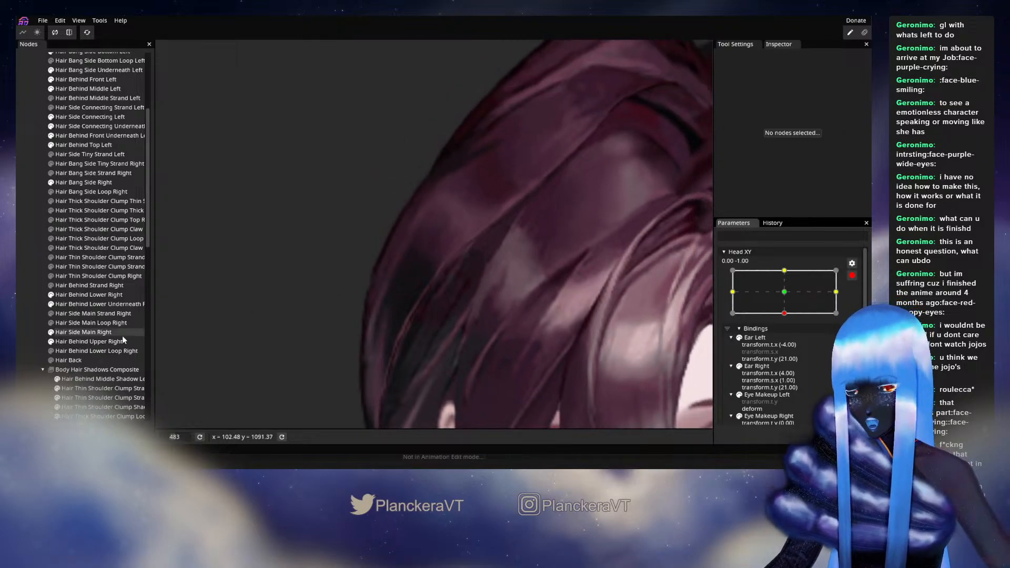
click(77, 333)
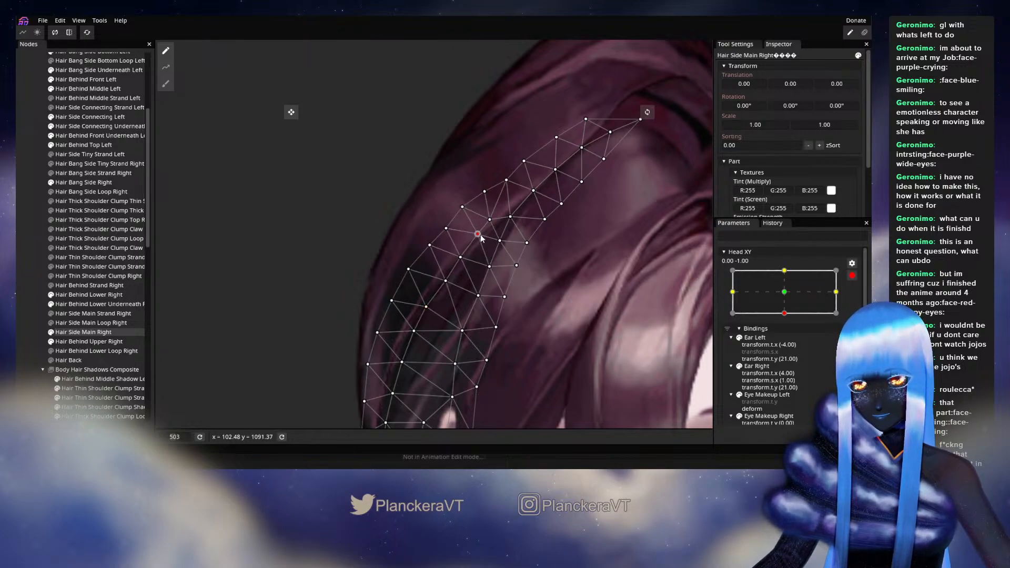
click(563, 361)
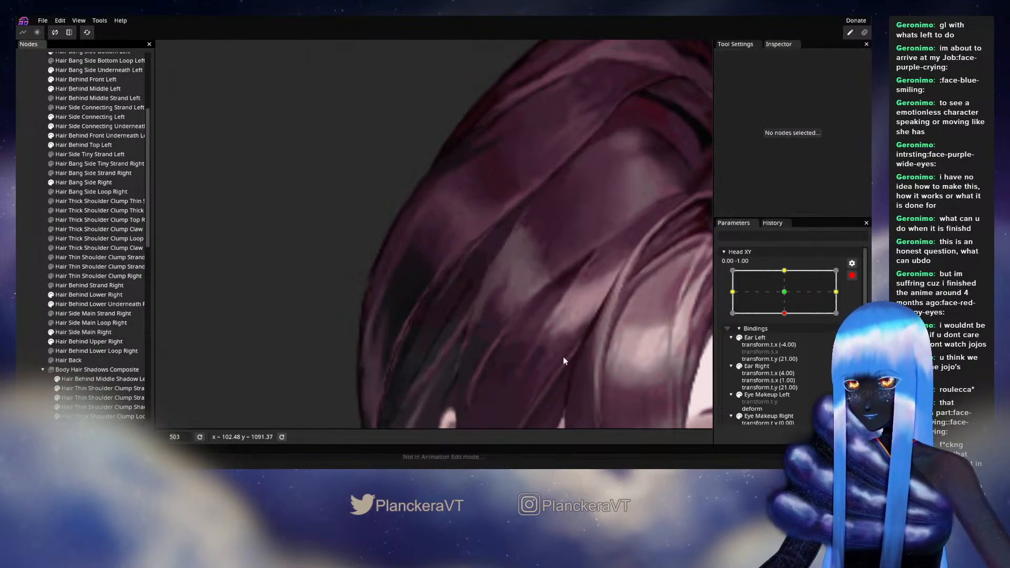
click(853, 276)
mouse_move(789, 342)
mouse_down()
mouse_move(782, 317)
mouse_move(778, 340)
mouse_up()
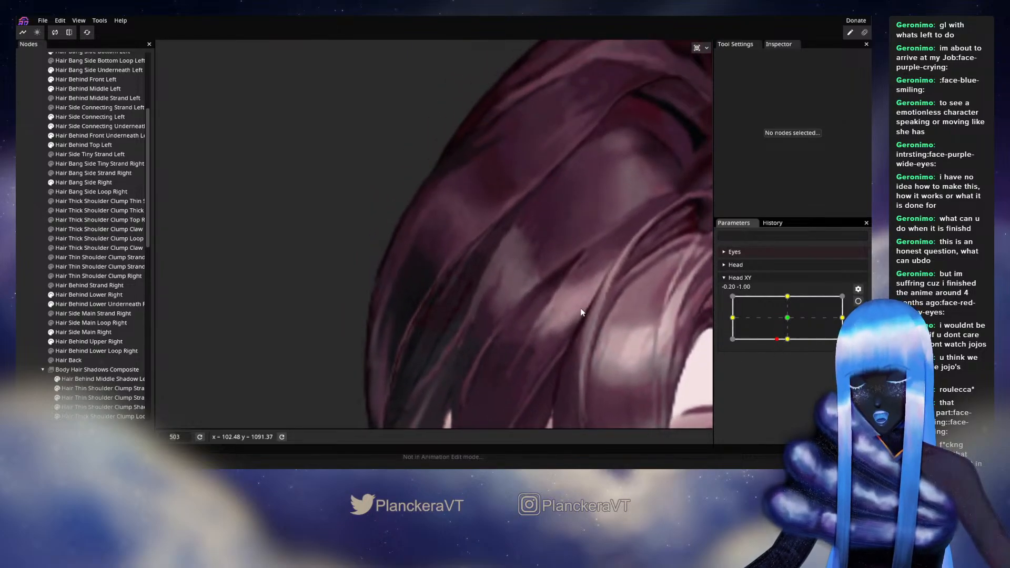
Move the disarmed Head XY around the downward keypoint to examine the whole head and the hair beside the right ear.
scroll(581, 313, down, 5)
scroll(478, 298, down, 2)
mouse_move(777, 339)
mouse_down()
mouse_move(788, 348)
mouse_move(787, 318)
mouse_move(789, 346)
mouse_up()
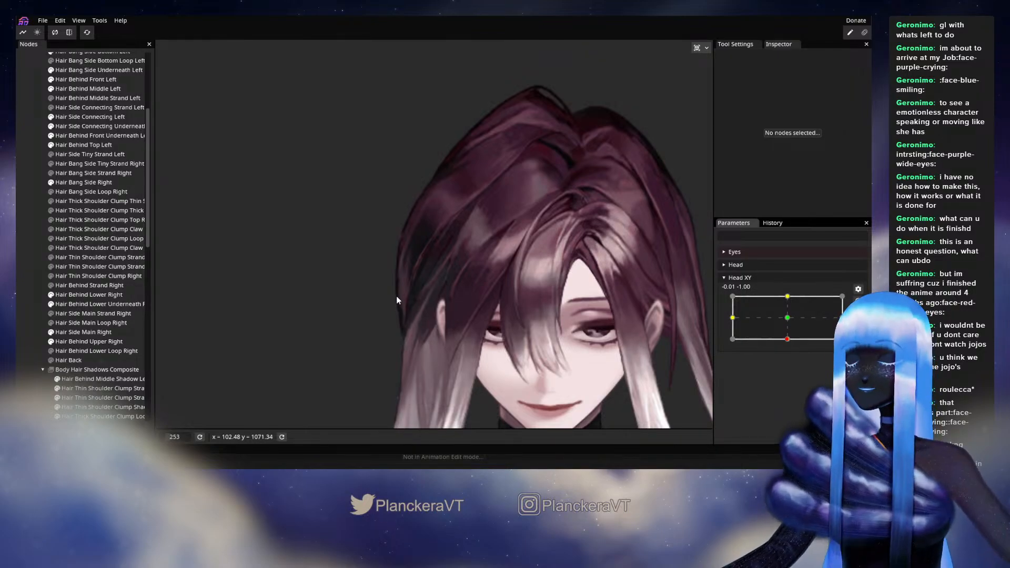
scroll(467, 258, up, 5)
scroll(468, 287, up, 5)
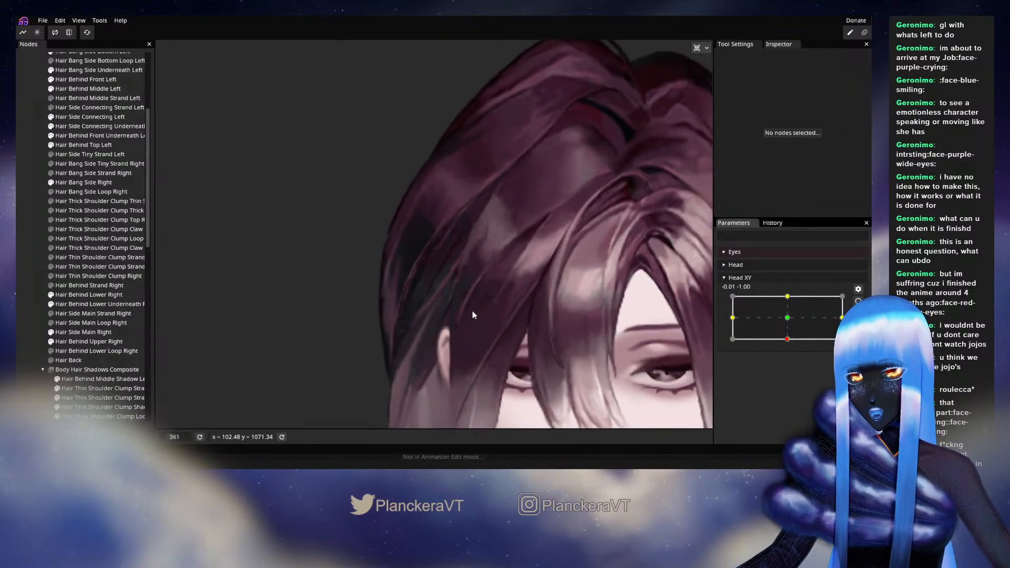
mouse_move(787, 337)
mouse_down()
mouse_move(786, 325)
mouse_move(784, 345)
mouse_up()
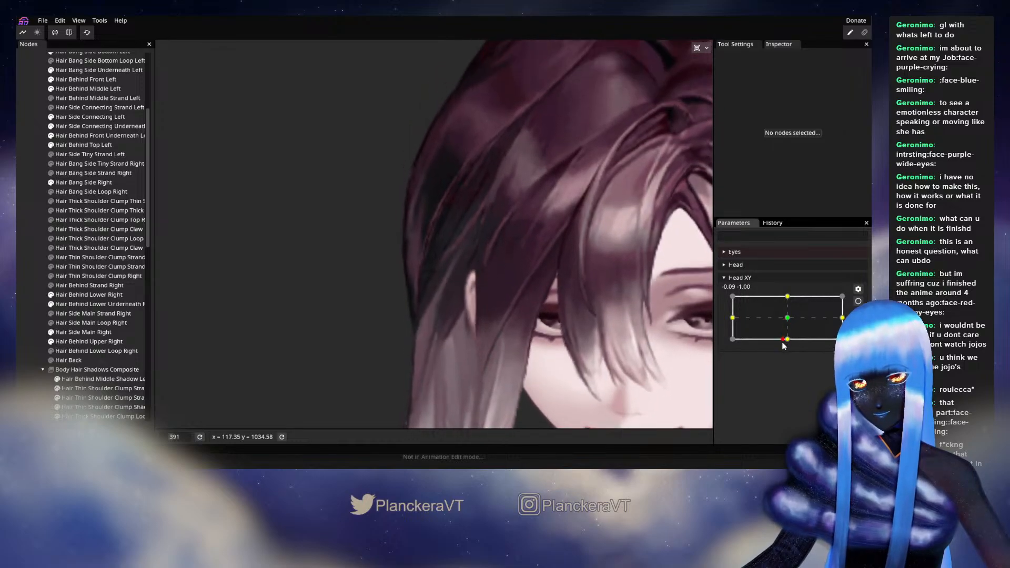
Arm Head XY at 0.00 -1.00, adjust Hair Side Main Right's interior vertices between the outer edge and the ear, and preview the motion disarmed.
click(858, 302)
drag(428, 342, 435, 312)
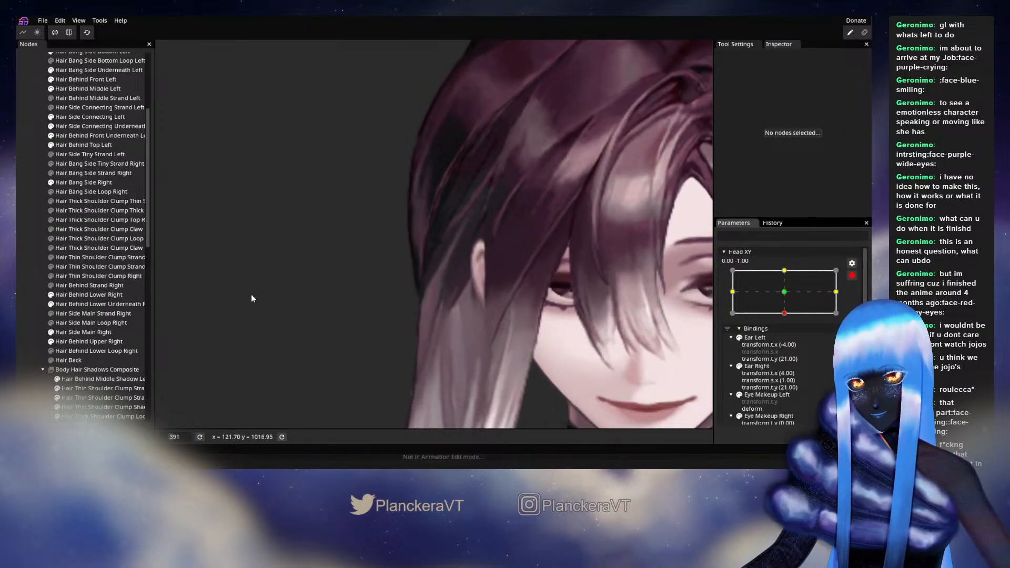
click(75, 331)
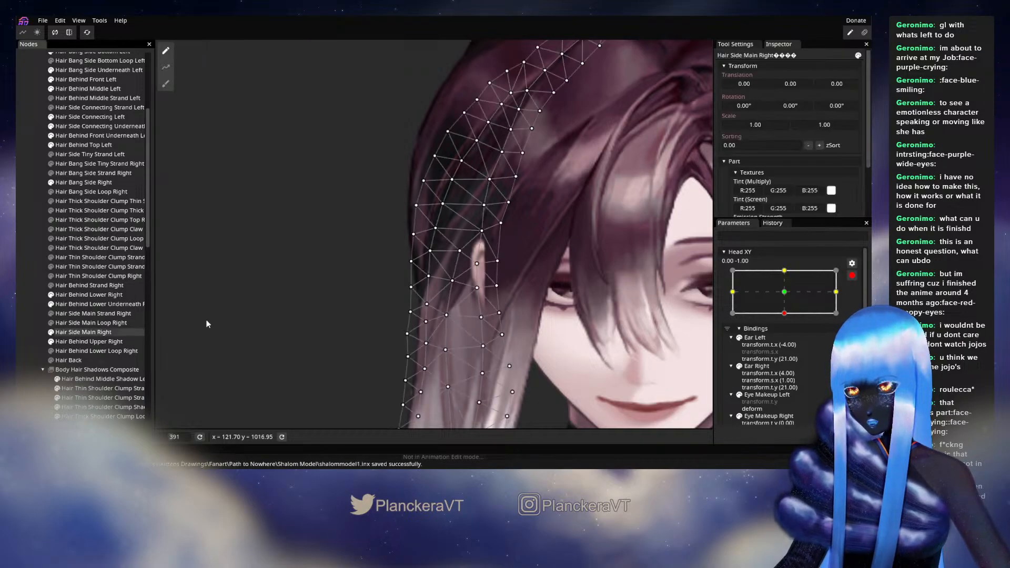
scroll(441, 273, up, 3)
drag(457, 302, 462, 295)
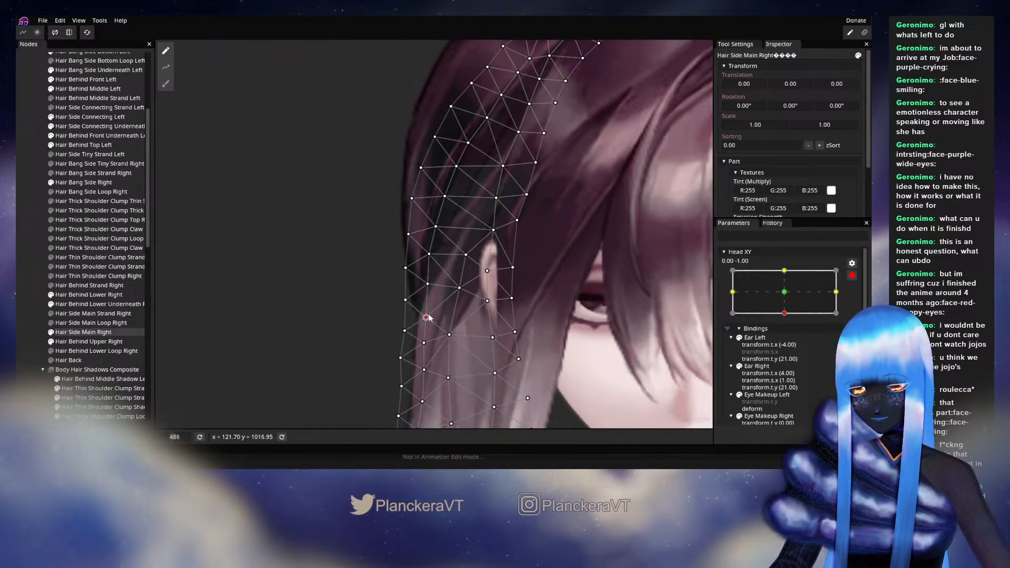
click(466, 255)
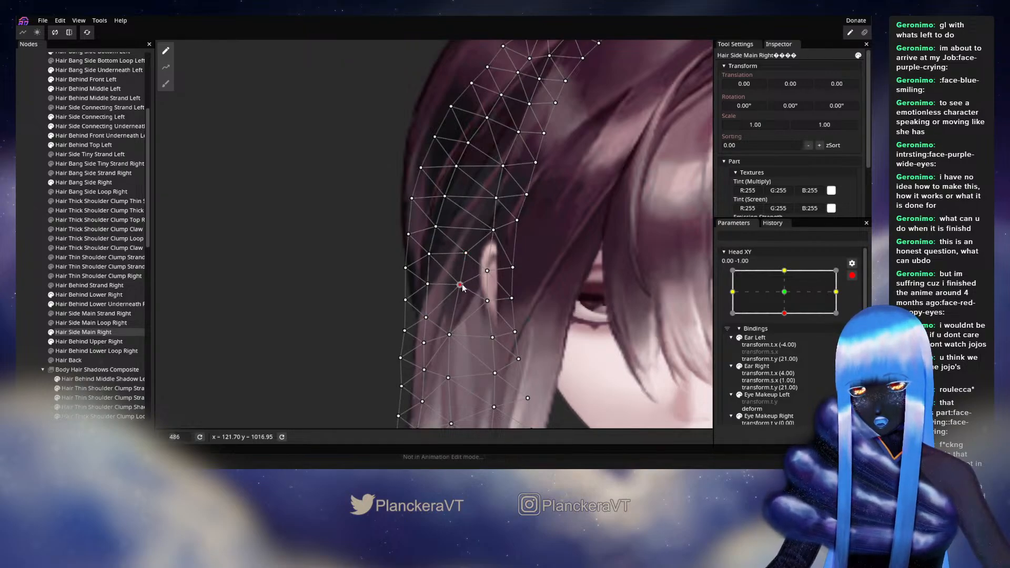
click(21, 275)
scroll(529, 323, down, 3)
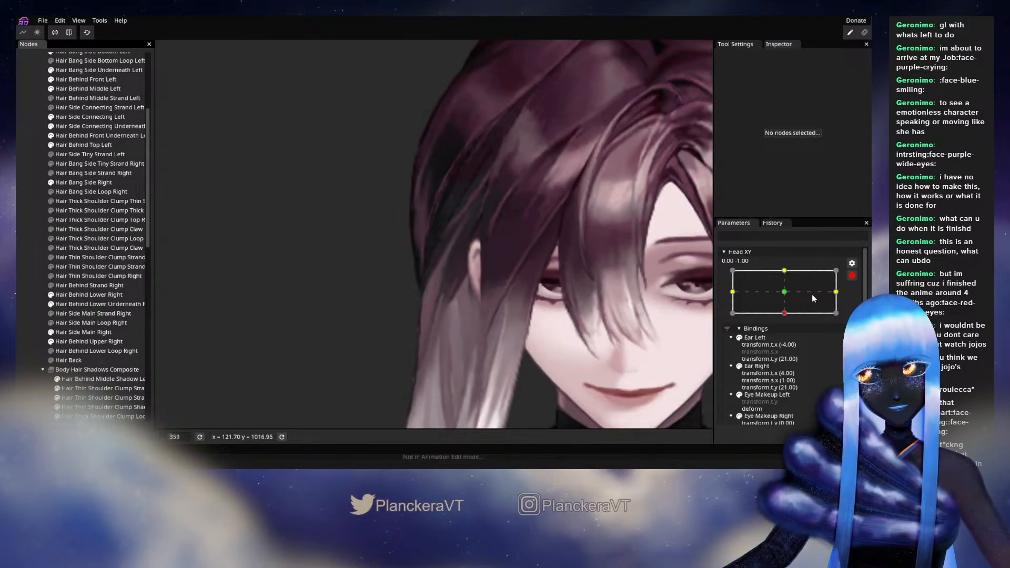
click(852, 275)
mouse_move(794, 337)
mouse_down()
mouse_move(789, 315)
mouse_move(788, 341)
mouse_up()
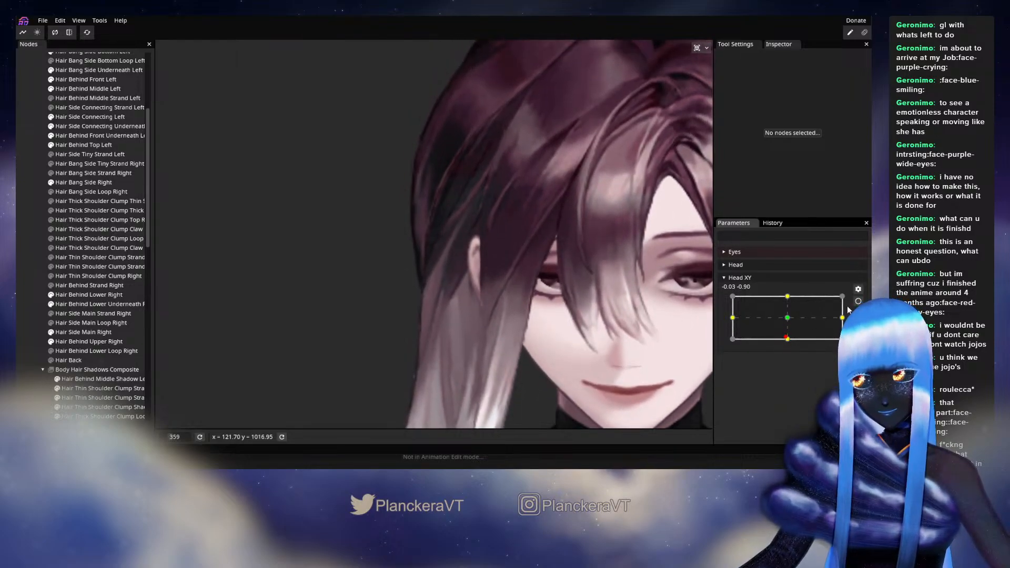
Refine Hair Side Main Right's vertices over the lower ear and just beside it at the downward keypoint, and check the disarmed motion.
click(858, 301)
click(84, 332)
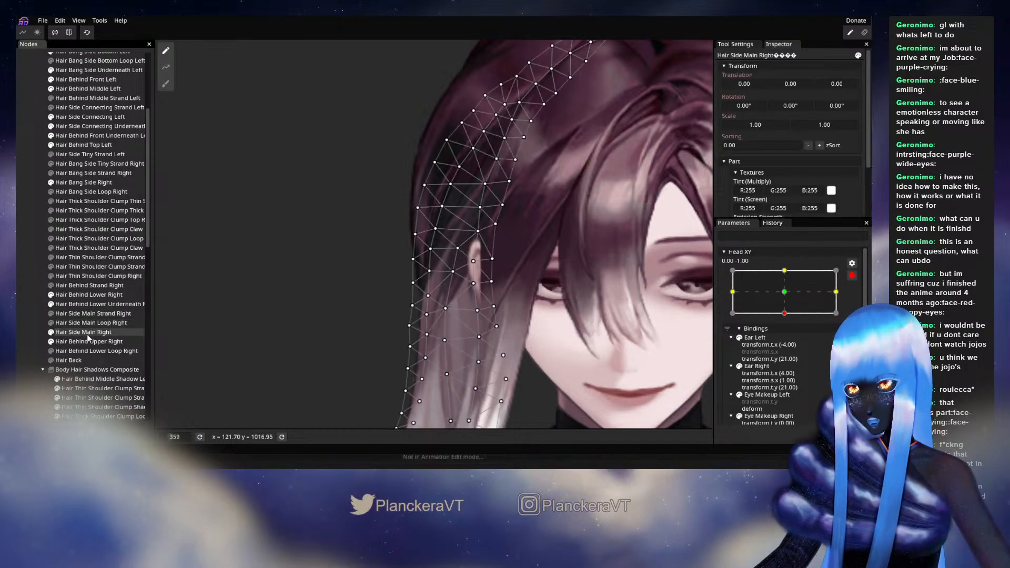
scroll(465, 330, up, 5)
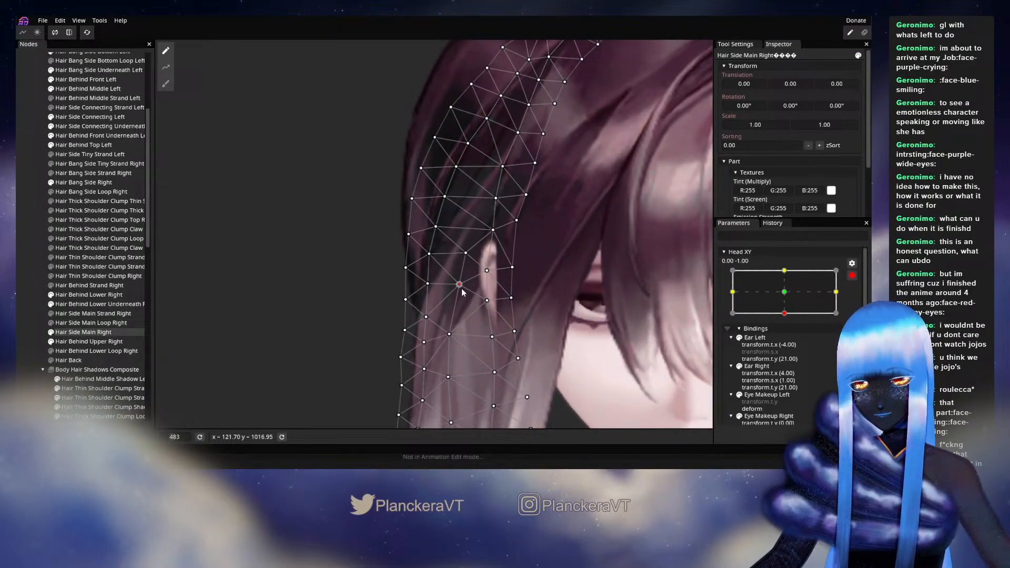
click(448, 337)
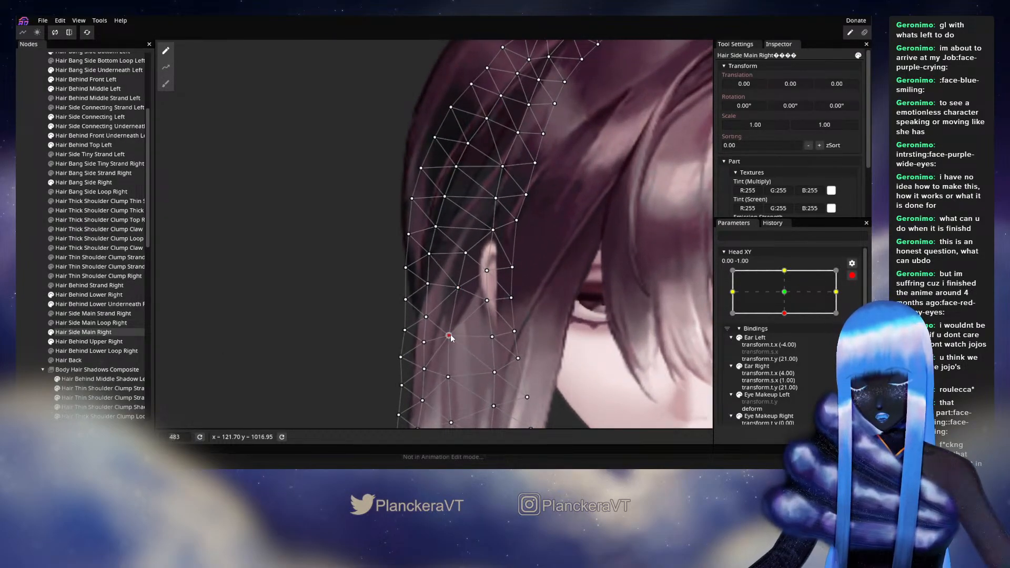
click(487, 301)
drag(486, 309, 485, 313)
click(458, 289)
click(328, 280)
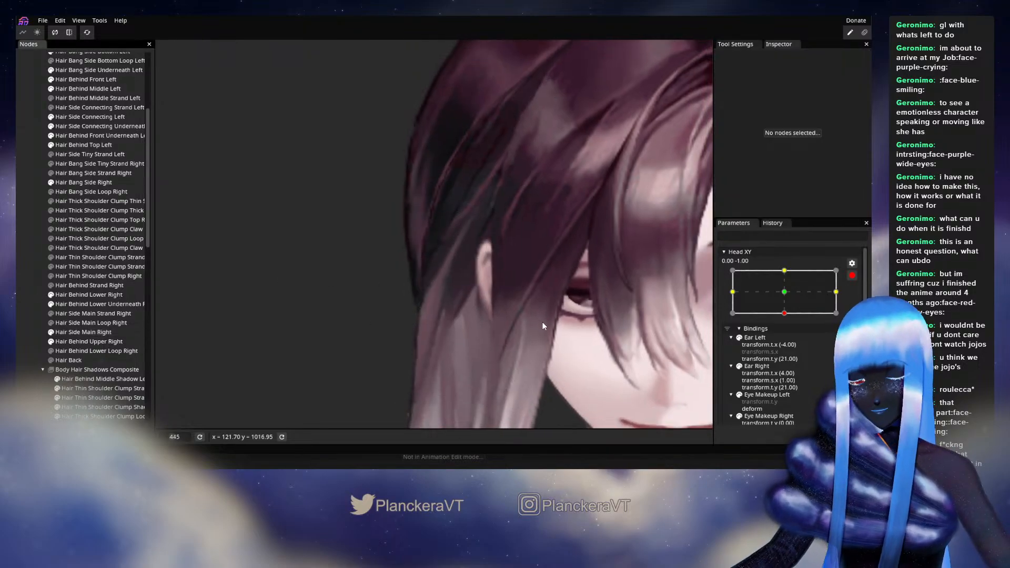
click(853, 275)
mouse_move(788, 339)
mouse_down()
mouse_move(789, 321)
mouse_move(786, 345)
mouse_up()
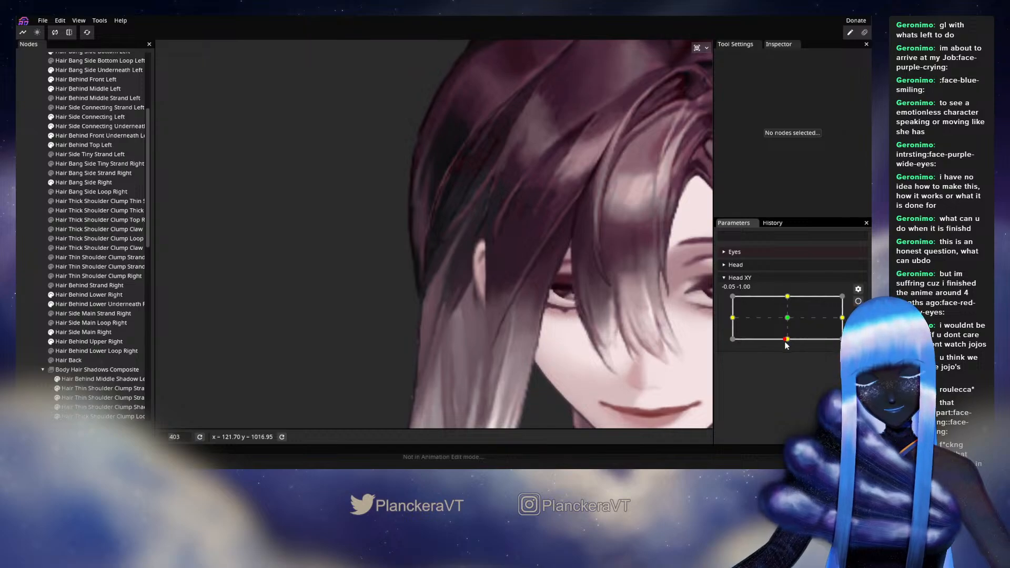
Shift Hair Side Main Right's outer-edge vertex level with the ear slightly upward at Head XY 0.00 -1.00, and preview the result disarmed.
click(858, 302)
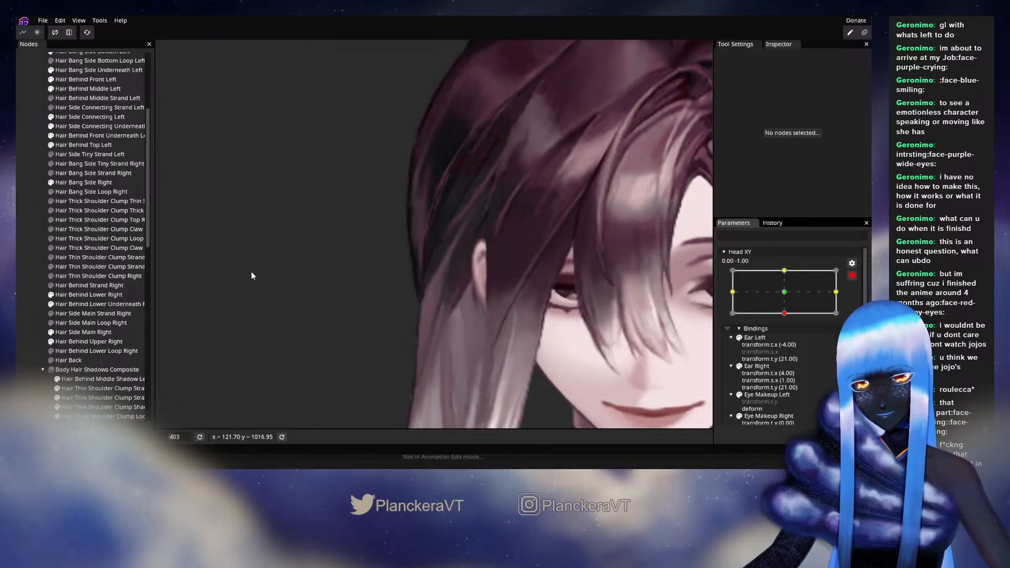
click(79, 332)
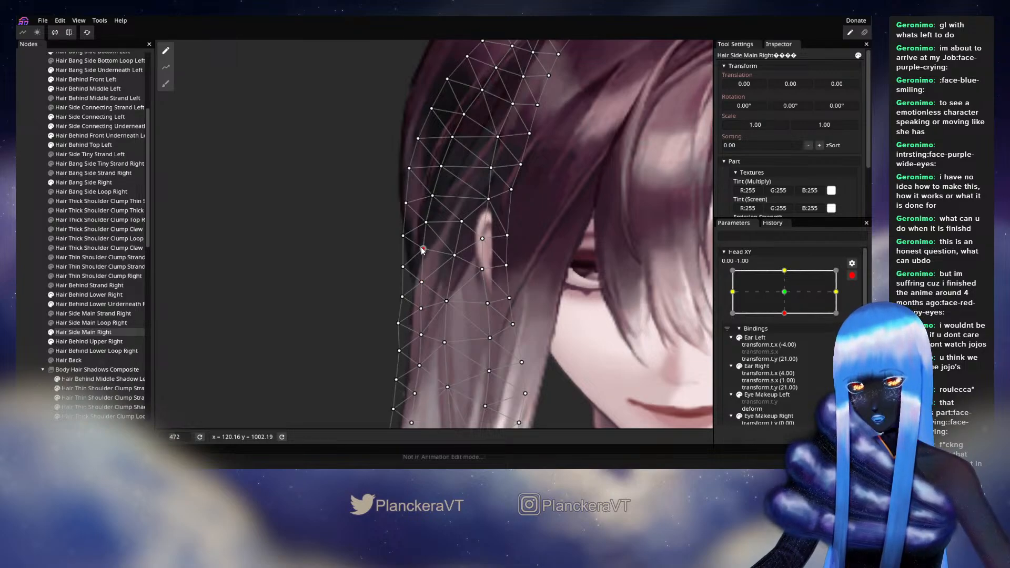
drag(404, 268, 402, 260)
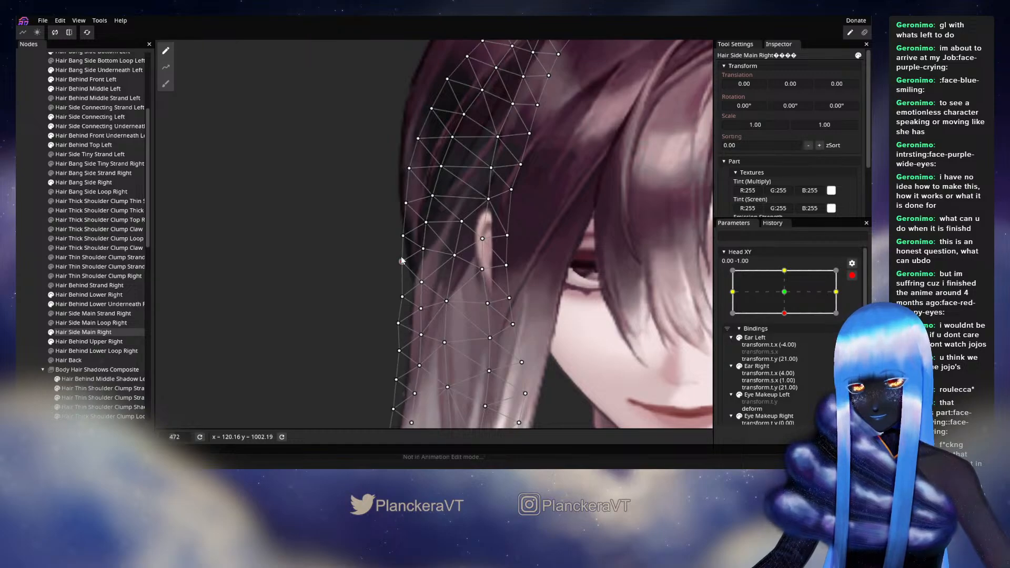
key(Escape)
scroll(548, 308, down, 3)
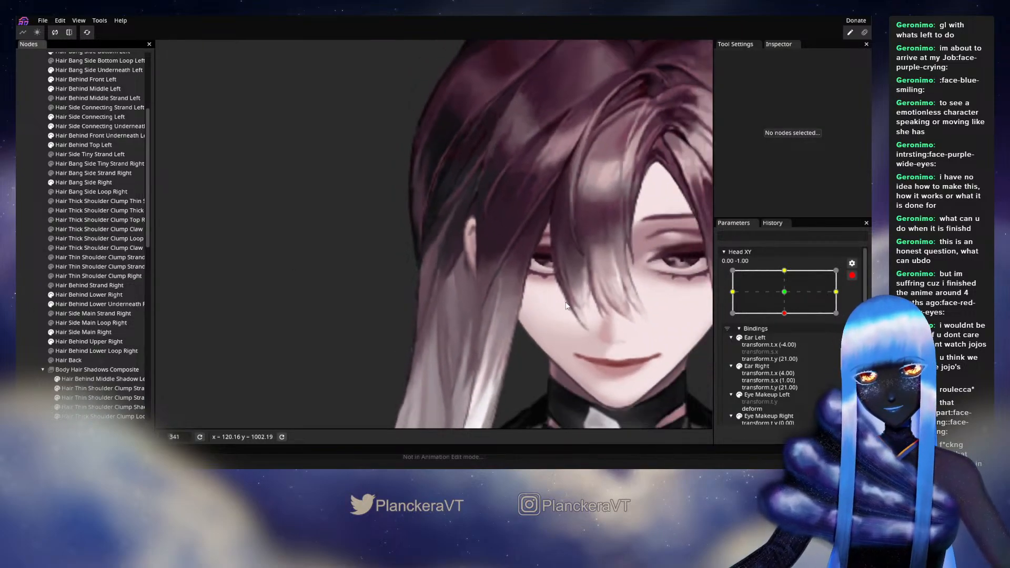
click(852, 275)
mouse_move(785, 343)
mouse_down()
mouse_move(788, 322)
mouse_move(795, 338)
mouse_move(788, 321)
mouse_move(788, 342)
mouse_up()
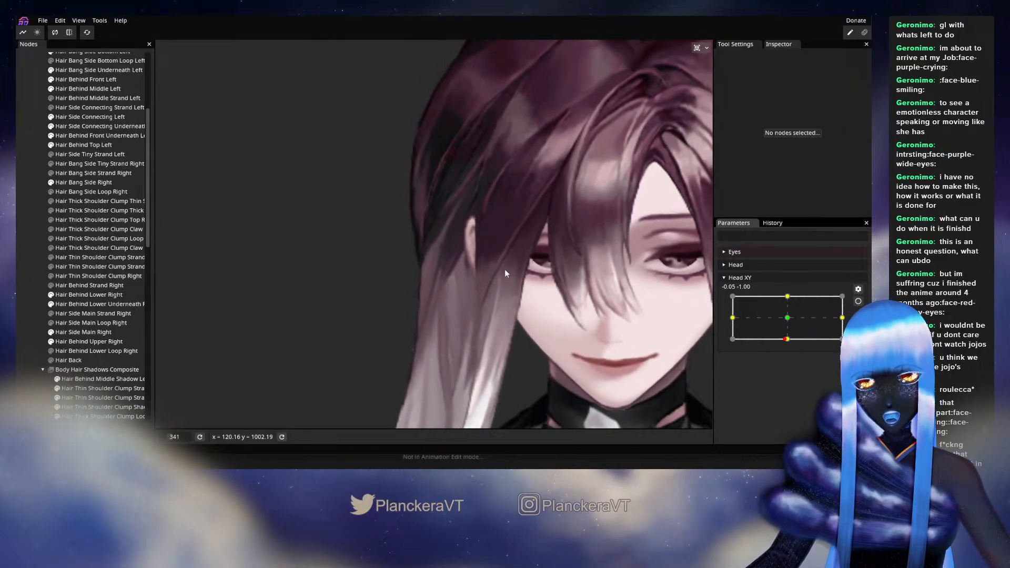
Check the whole head in the downward pose and save the project.
scroll(510, 260, down, 4)
scroll(479, 273, down, 2)
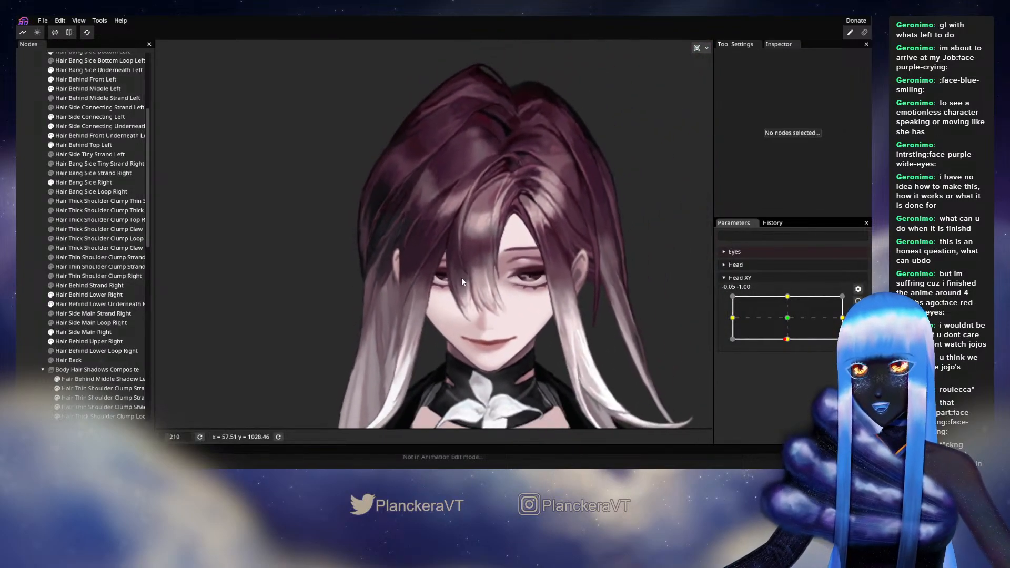
click(42, 21)
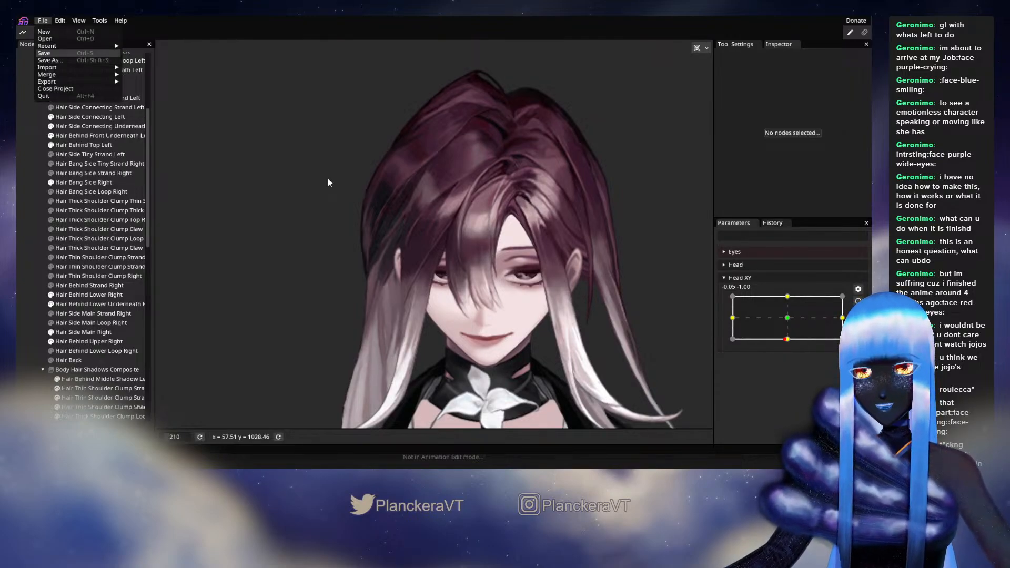
key(ctrl+s)
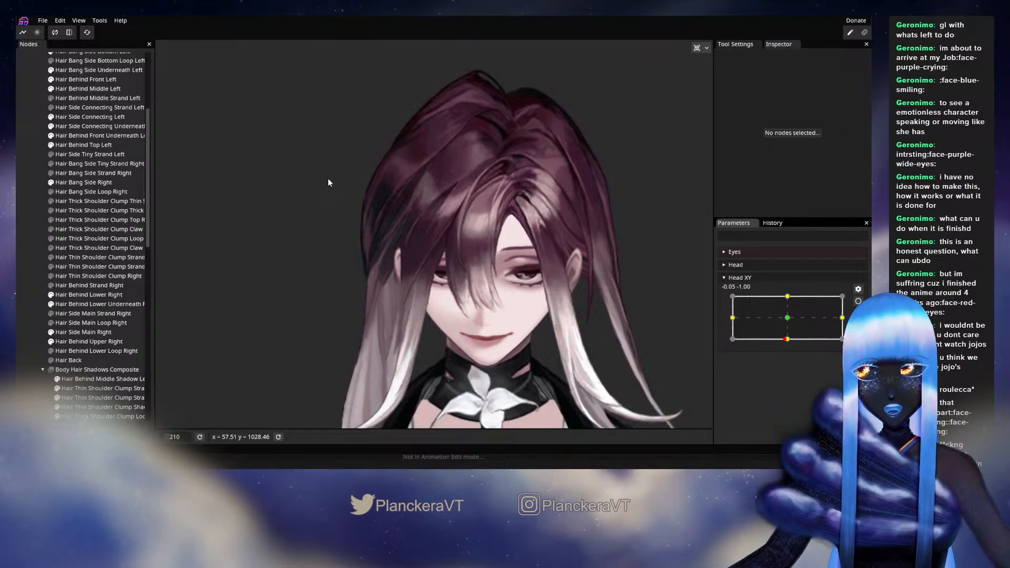